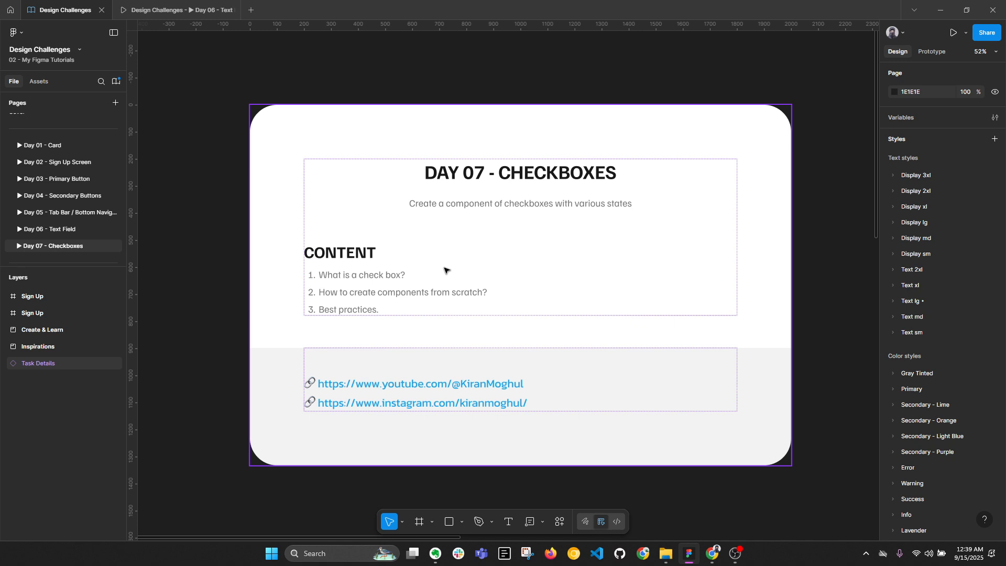
Jump to the Inspirations board and select the Buddy wallet screen image to inspect it
{"action": "key", "text": "n"}
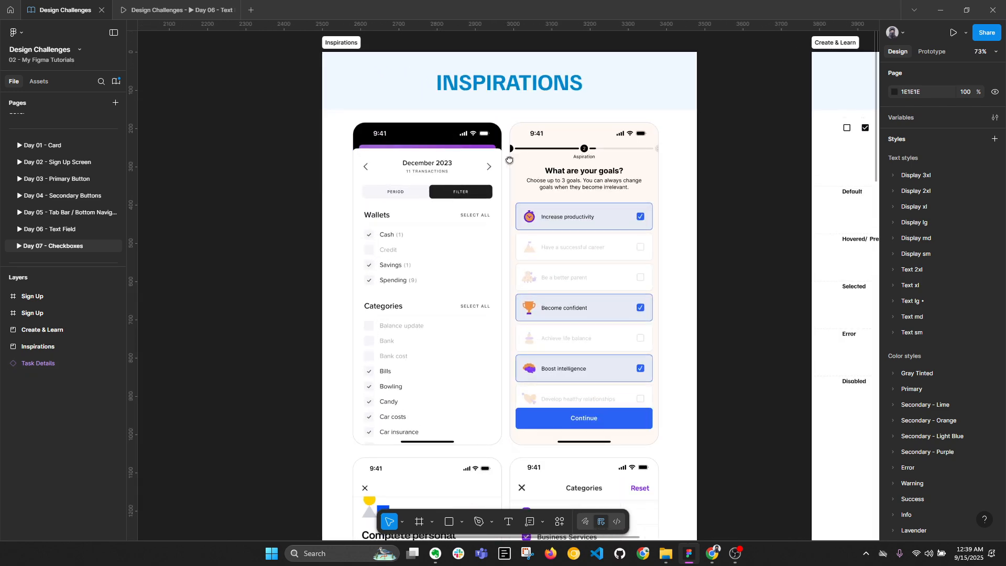
{"action": "scroll", "coordinate": [454, 137], "scroll_direction": "up", "scroll_amount": 3}
{"action": "key", "text": "alt+l"}
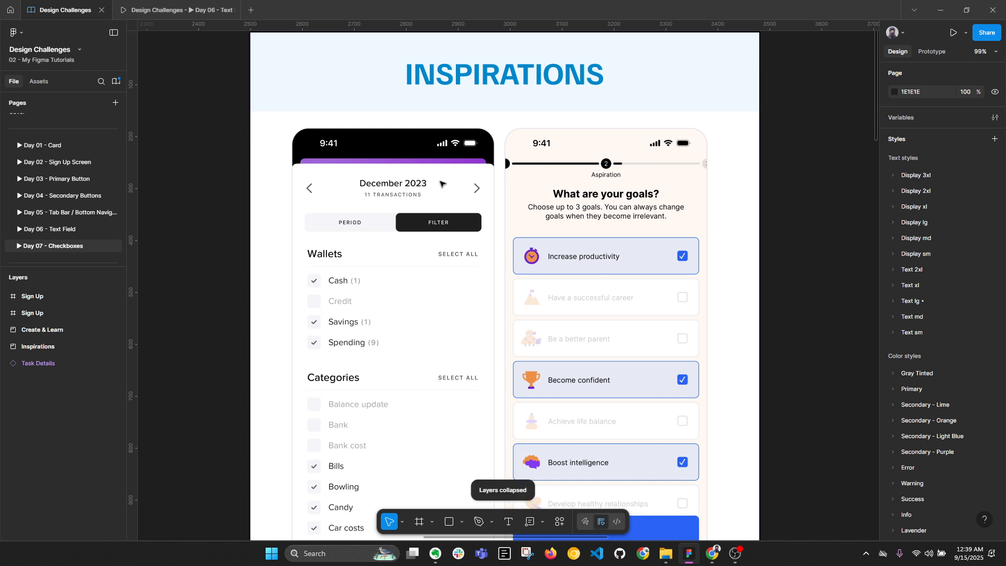
{"action": "left_click", "coordinate": [440, 183]}
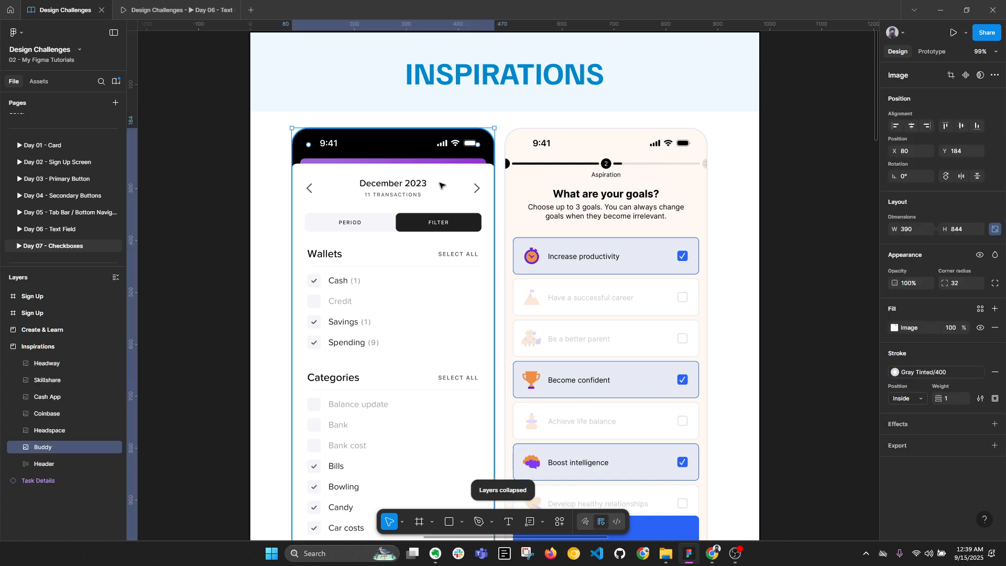
{"action": "scroll", "coordinate": [429, 255], "scroll_direction": "down", "scroll_amount": 3}
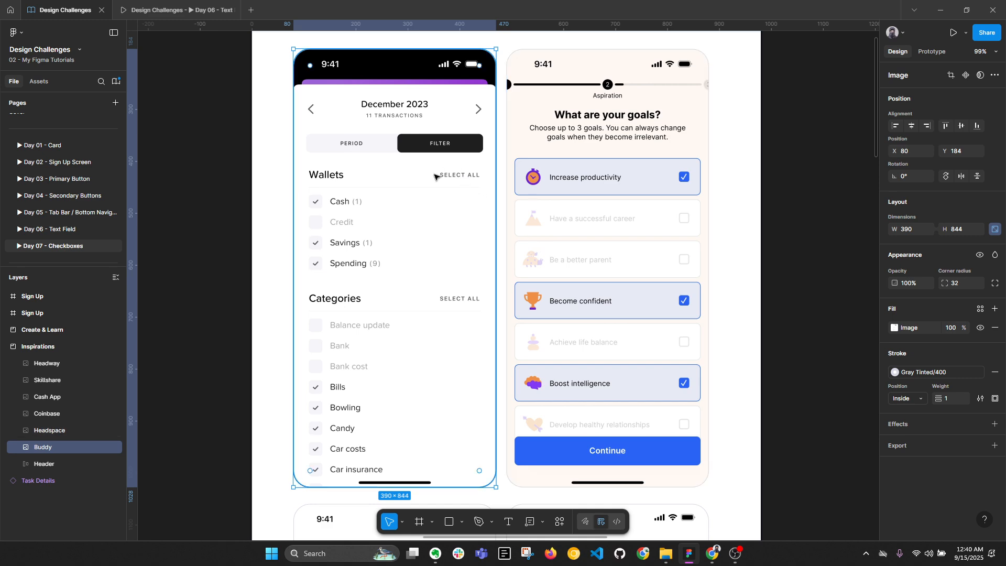
{"action": "scroll", "coordinate": [655, 194], "scroll_direction": "right", "scroll_amount": 1}
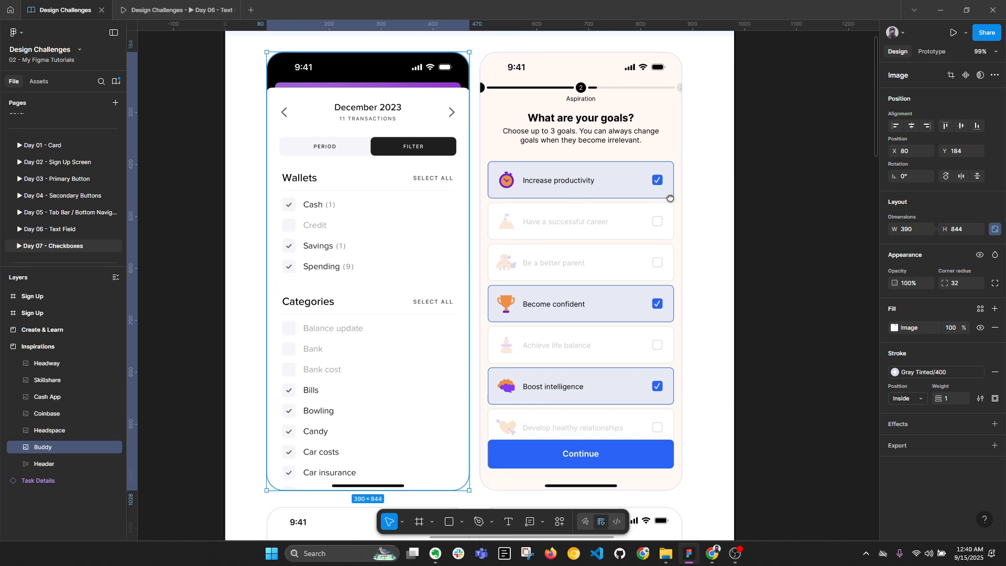
{"action": "left_click", "coordinate": [621, 203]}
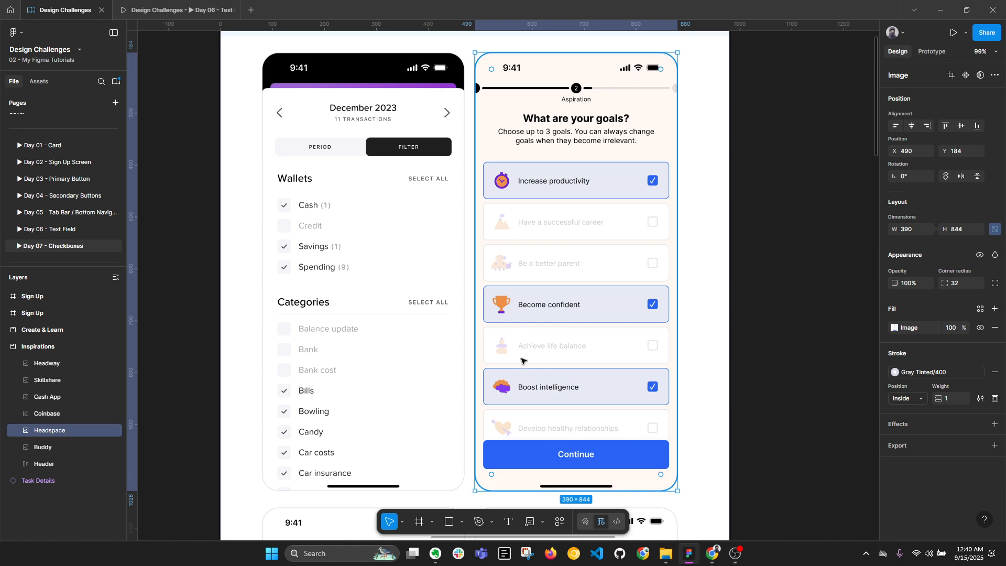
{"action": "scroll", "coordinate": [529, 427], "scroll_direction": "down", "scroll_amount": 5}
{"action": "scroll", "coordinate": [498, 280], "scroll_direction": "down", "scroll_amount": 3}
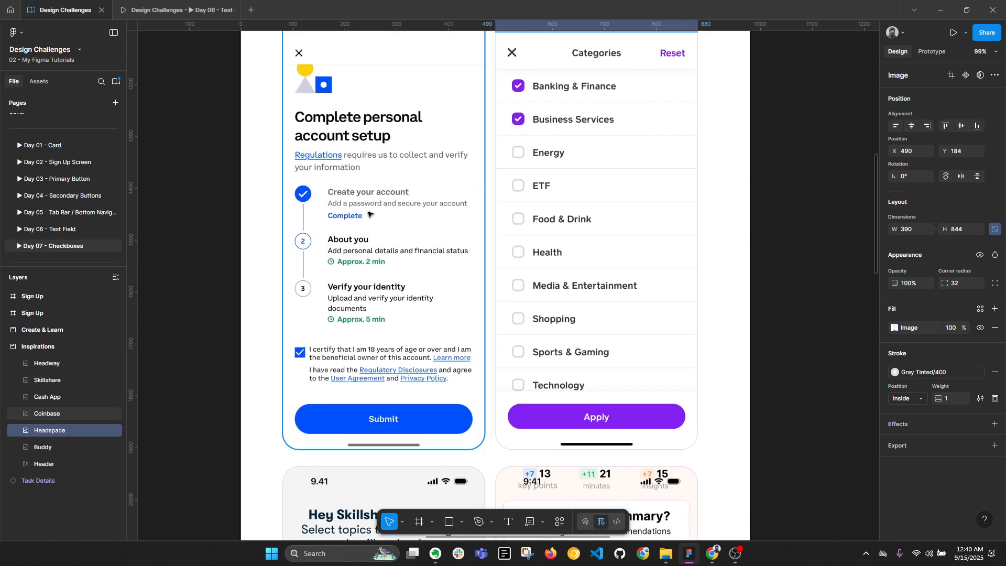
{"action": "left_click", "coordinate": [422, 245]}
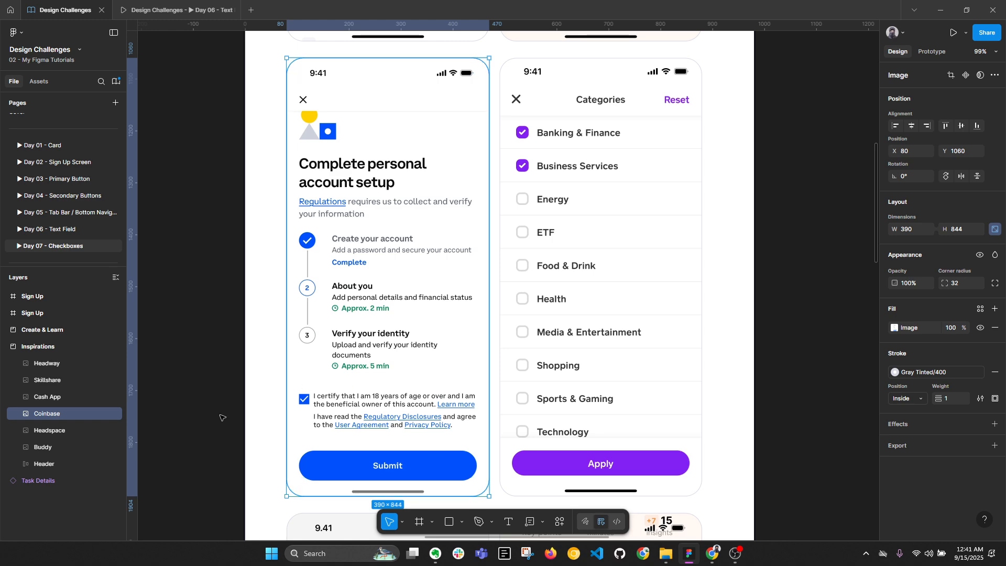
{"action": "key", "text": "alt"}
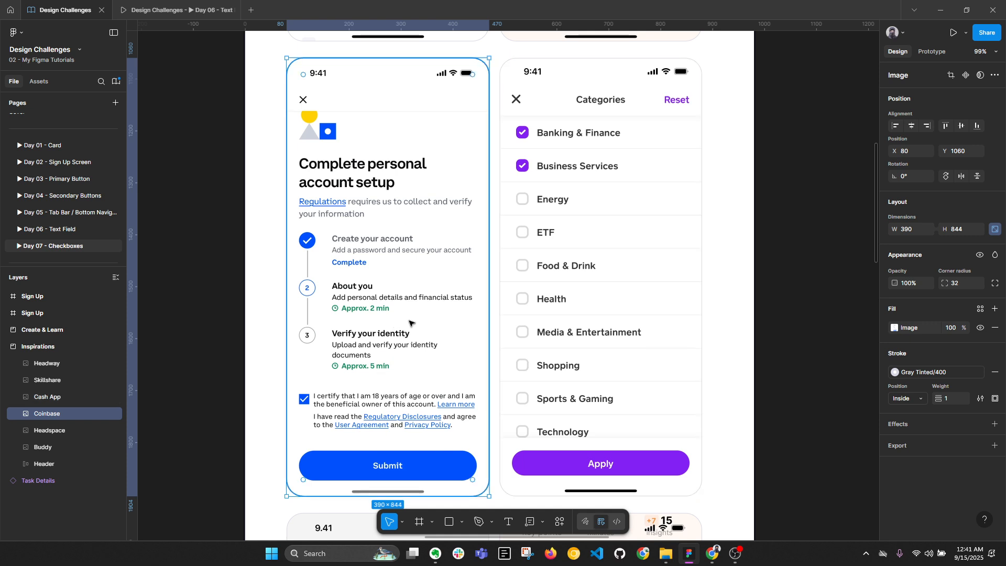
{"action": "scroll", "coordinate": [560, 297], "scroll_direction": "right", "scroll_amount": 2}
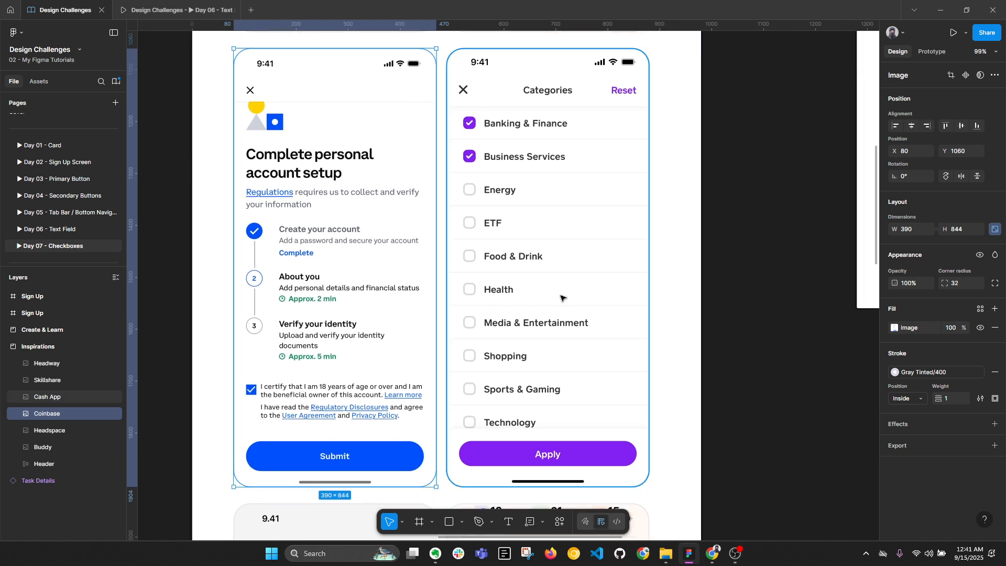
{"action": "left_click", "coordinate": [561, 297]}
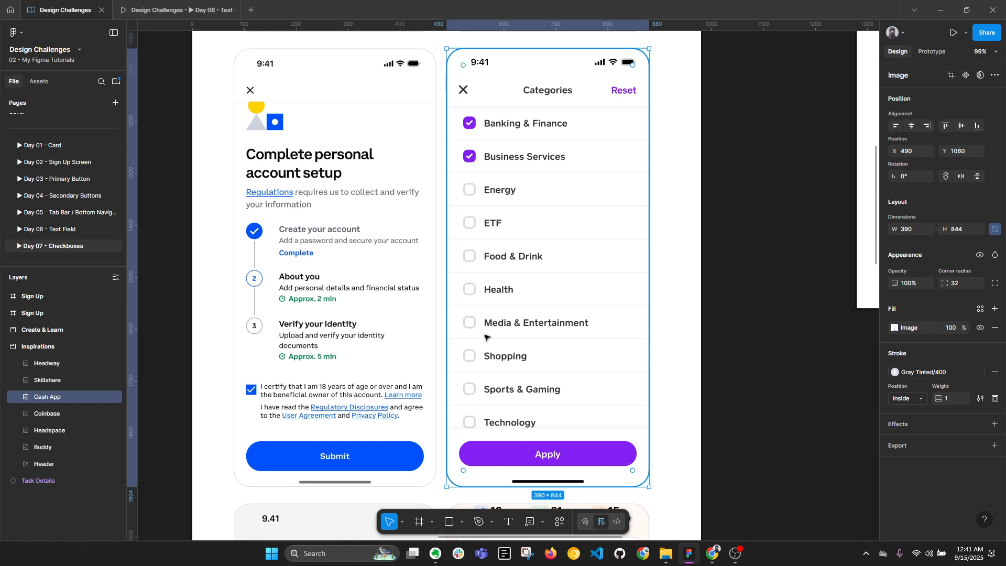
{"action": "scroll", "coordinate": [485, 388], "scroll_direction": "down", "scroll_amount": 6}
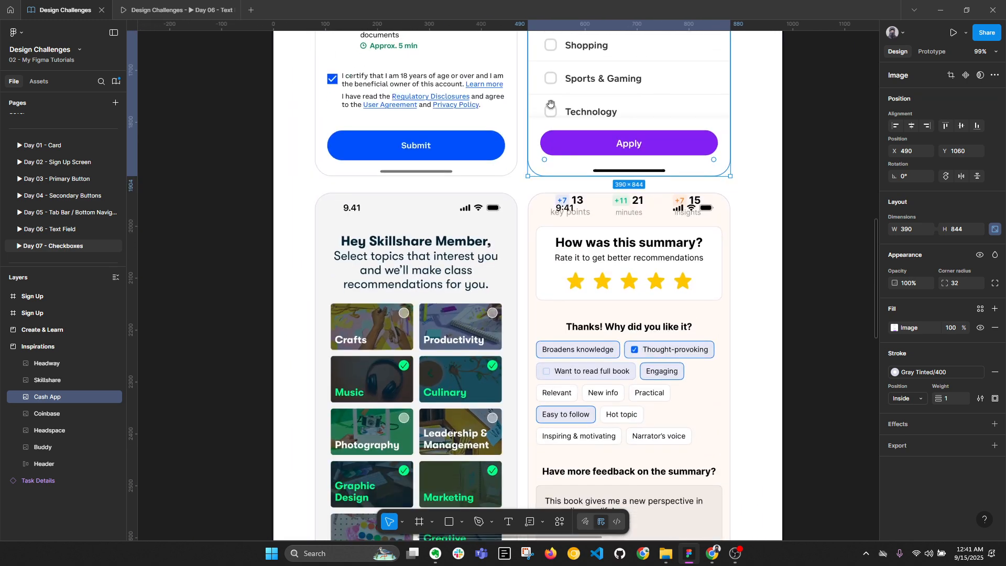
{"action": "left_click", "coordinate": [413, 348]}
{"action": "scroll", "coordinate": [410, 210], "scroll_direction": "down", "scroll_amount": 4}
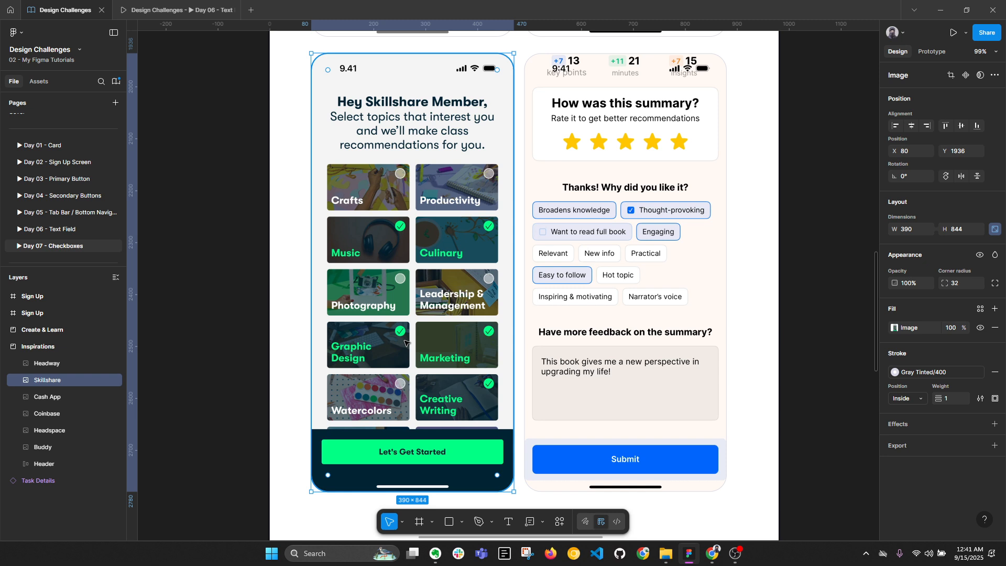
{"action": "left_click", "coordinate": [683, 328]}
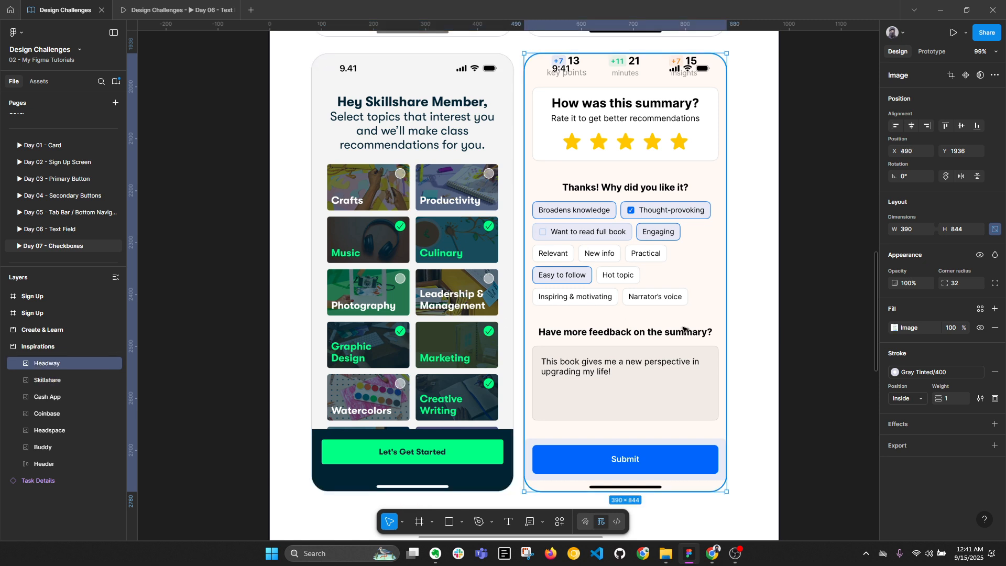
{"action": "left_click_drag", "start_coordinate": [710, 332], "coordinate": [629, 318]}
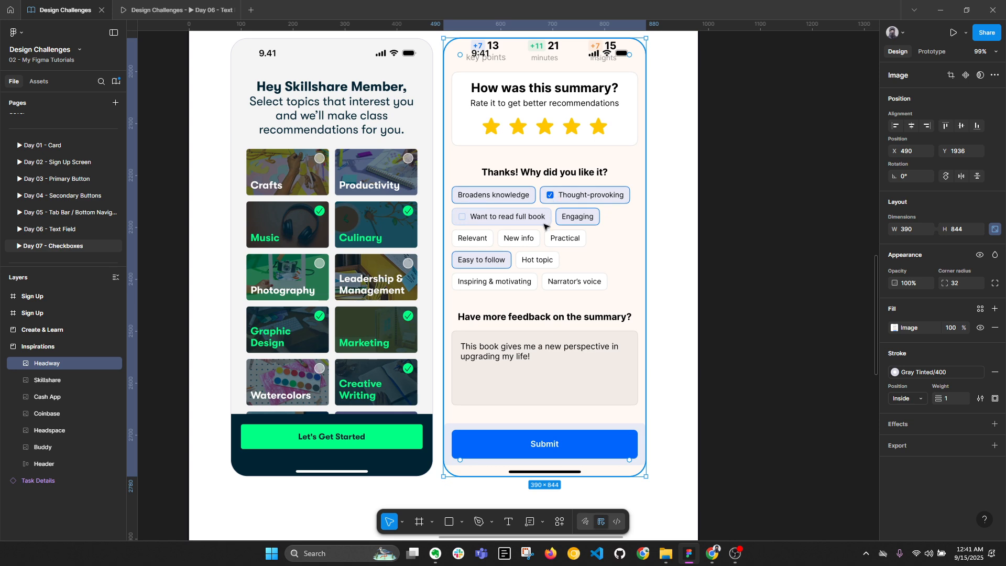
{"action": "scroll", "coordinate": [545, 227], "scroll_direction": "down", "scroll_amount": 3}
{"action": "scroll", "coordinate": [555, 235], "scroll_direction": "down", "scroll_amount": 2}
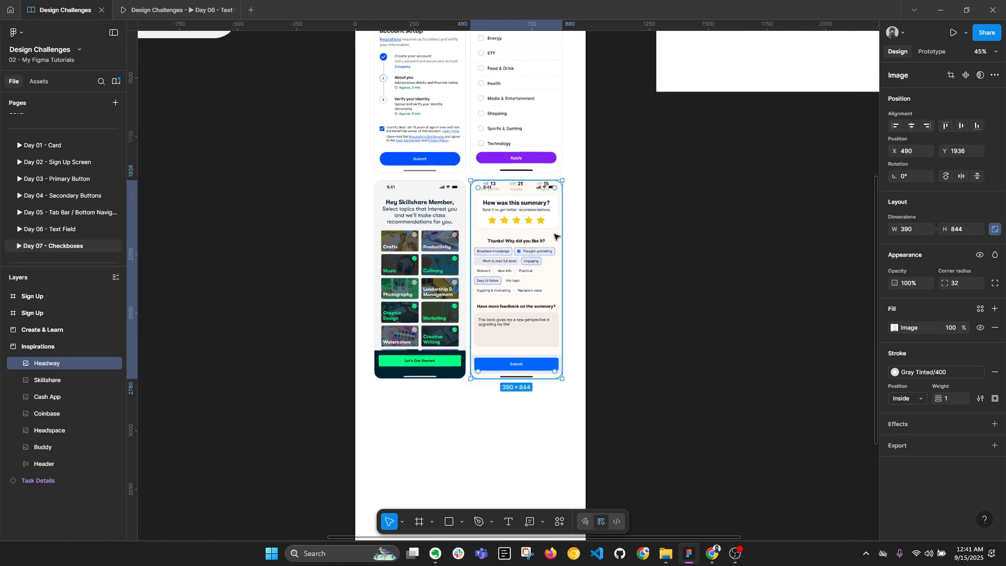
{"action": "scroll", "coordinate": [583, 278], "scroll_direction": "down", "scroll_amount": 5}
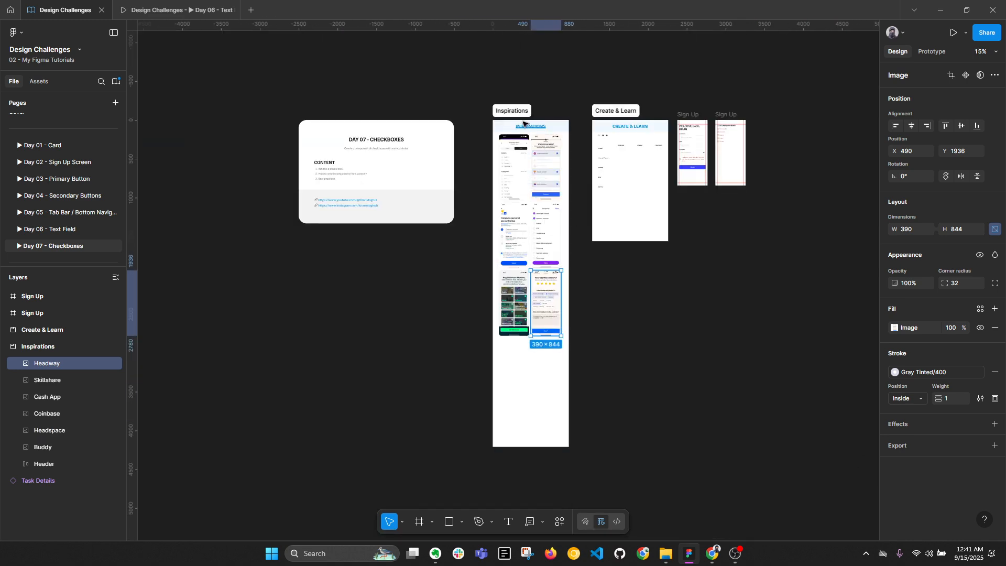
Shorten the Inspirations section by pulling its bottom edge up, then zoom toward Create & Learn
{"action": "left_click", "coordinate": [518, 112]}
{"action": "left_click_drag", "start_coordinate": [532, 446], "coordinate": [532, 350]}
{"action": "scroll", "coordinate": [602, 210], "scroll_direction": "up", "scroll_amount": 5}
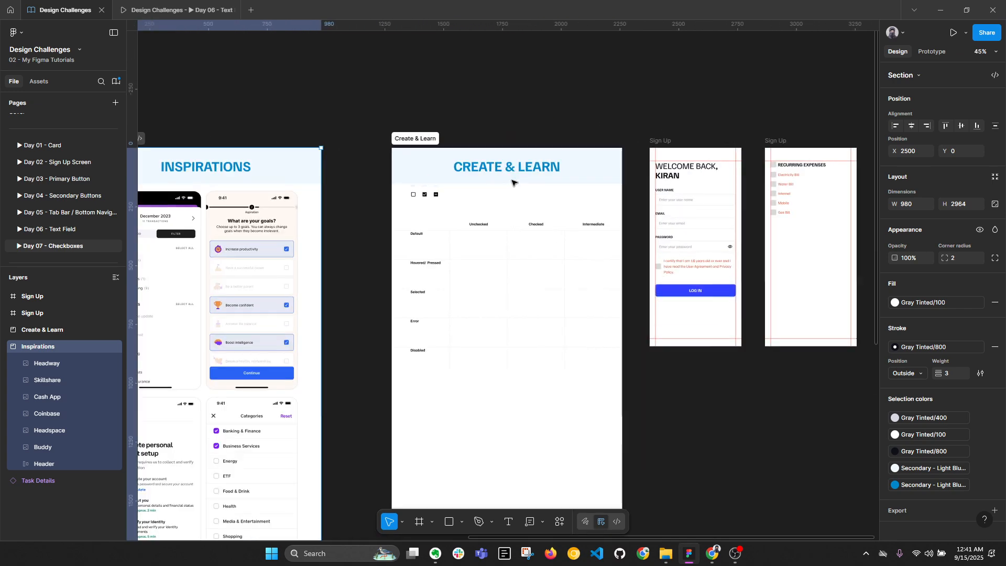
{"action": "scroll", "coordinate": [511, 182], "scroll_direction": "up", "scroll_amount": 5}
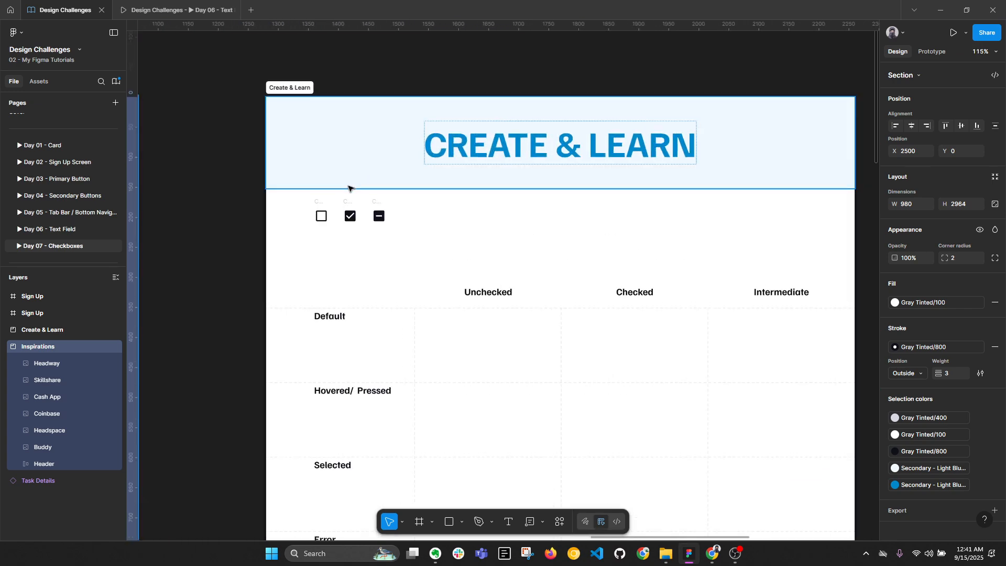
{"action": "scroll", "coordinate": [279, 200], "scroll_direction": "up", "scroll_amount": 6}
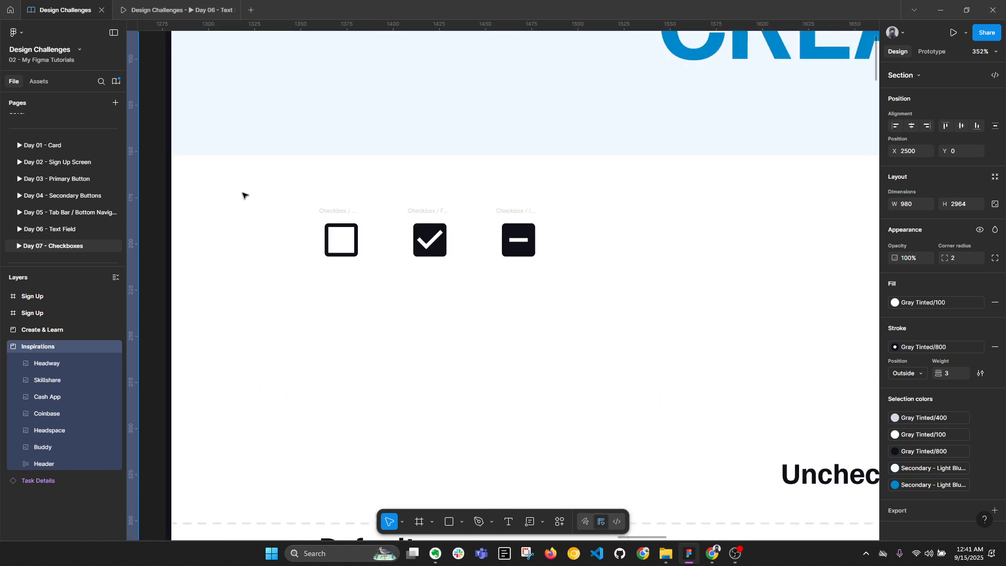
Measure the Outline checkbox's spacing in its section and select the Checkbox / Outline frame
{"action": "key", "text": "alt"}
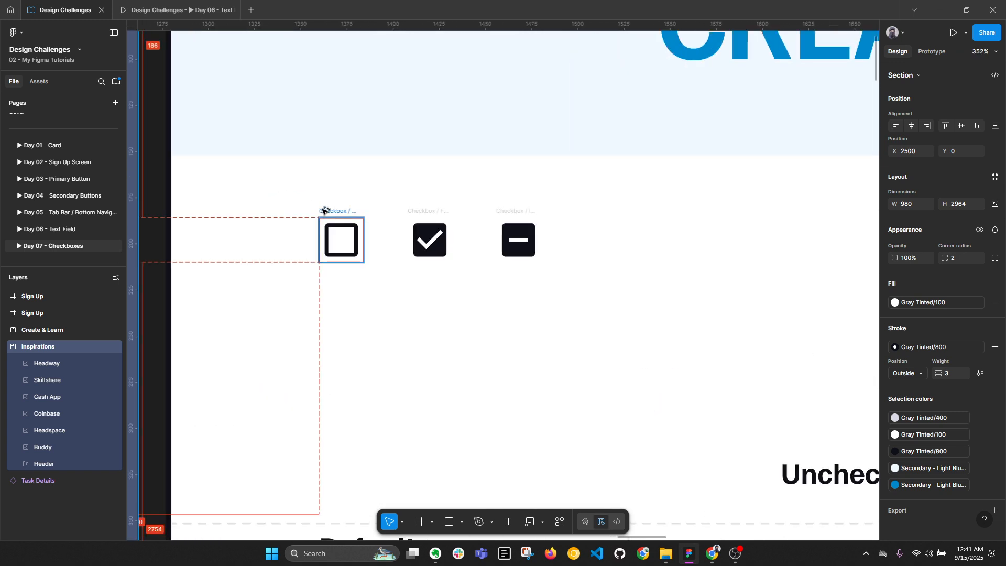
{"action": "key", "text": "alt+l"}
{"action": "left_click", "coordinate": [322, 211]}
{"action": "scroll", "coordinate": [338, 213], "scroll_direction": "up", "scroll_amount": 3}
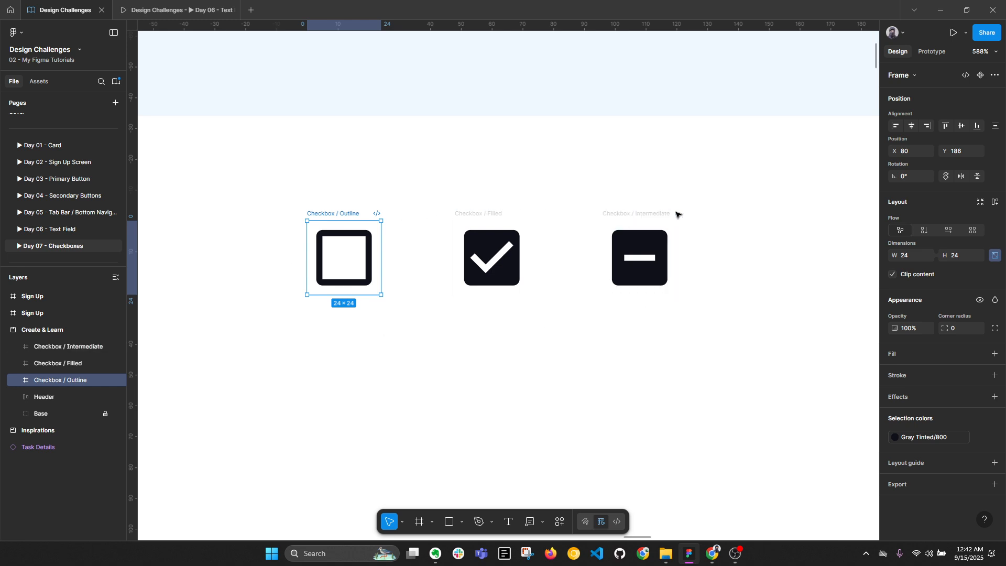
Draw a new 24×24 frame below the original Checkbox / Outline checkbox
{"action": "scroll", "coordinate": [404, 342], "scroll_direction": "down", "scroll_amount": 2}
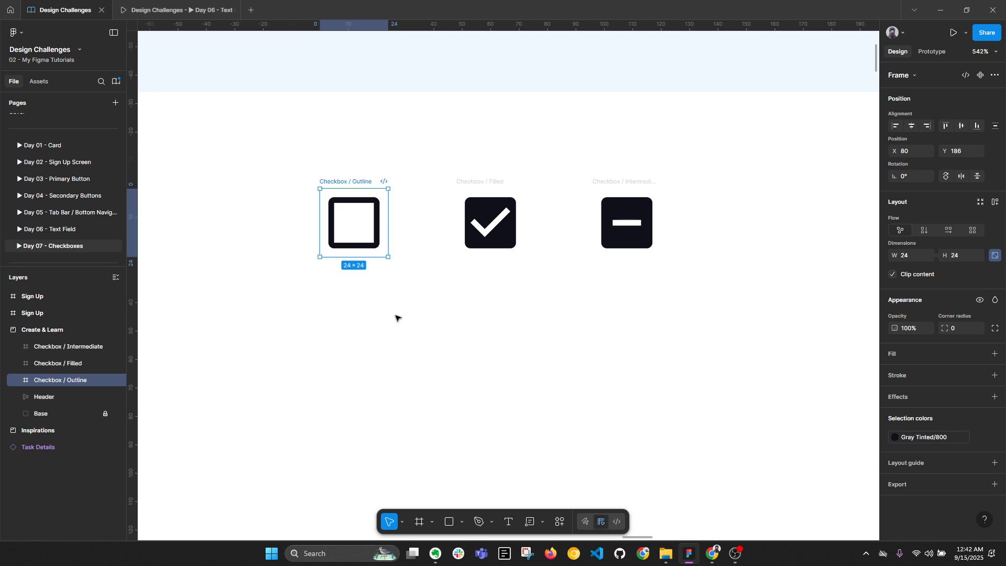
{"action": "left_click", "coordinate": [403, 320]}
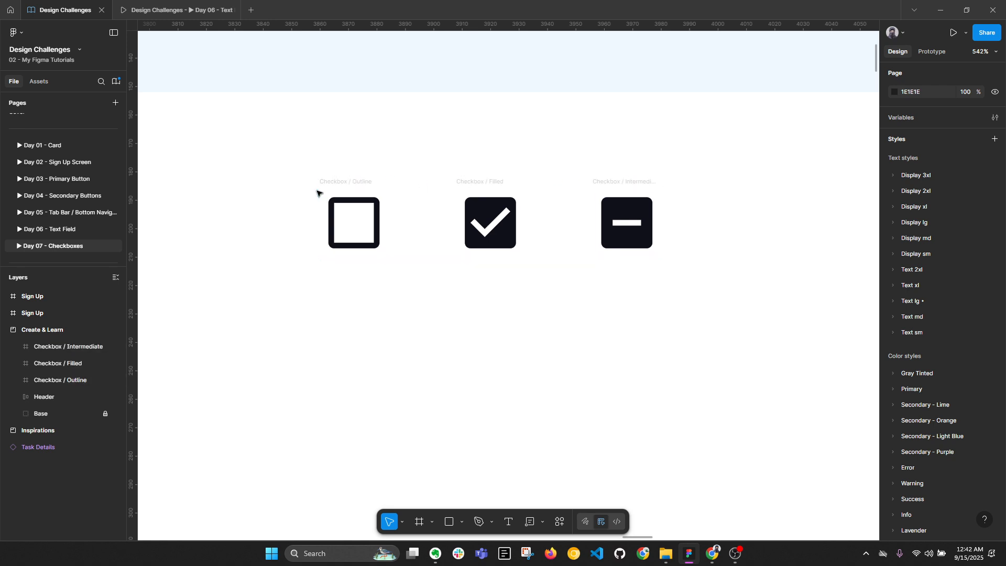
{"action": "left_click", "coordinate": [354, 182]}
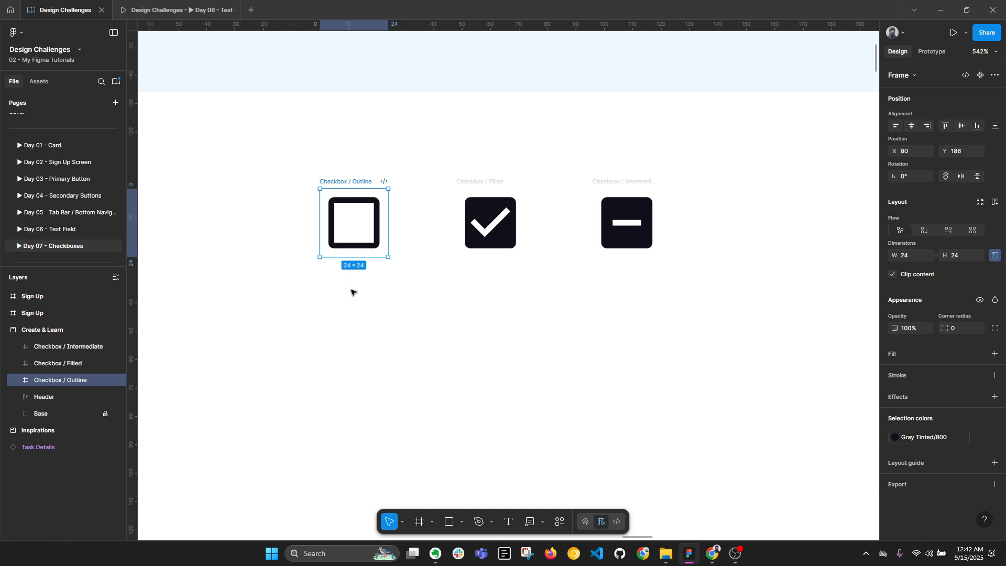
{"action": "key", "text": "f"}
{"action": "left_click_drag", "start_coordinate": [317, 302], "coordinate": [376, 370]}
{"action": "left_click_drag", "start_coordinate": [345, 336], "coordinate": [345, 338]}
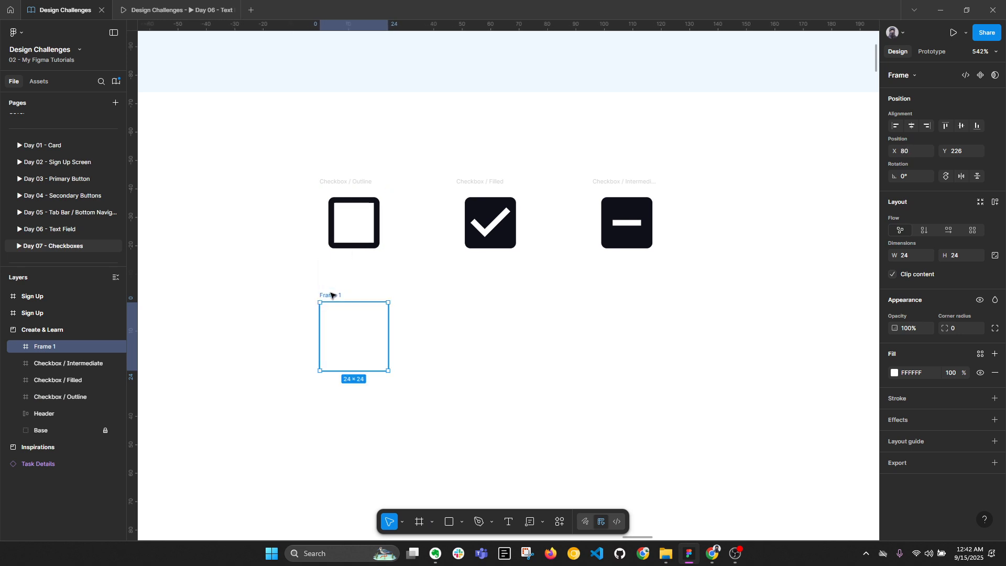
Name the new frame 'Checkbox / Outline' by copying the original's name, then collapse all layers
{"action": "double_click", "coordinate": [331, 291]}
{"action": "double_click", "coordinate": [359, 182]}
{"action": "key", "text": "ctrl+c"}
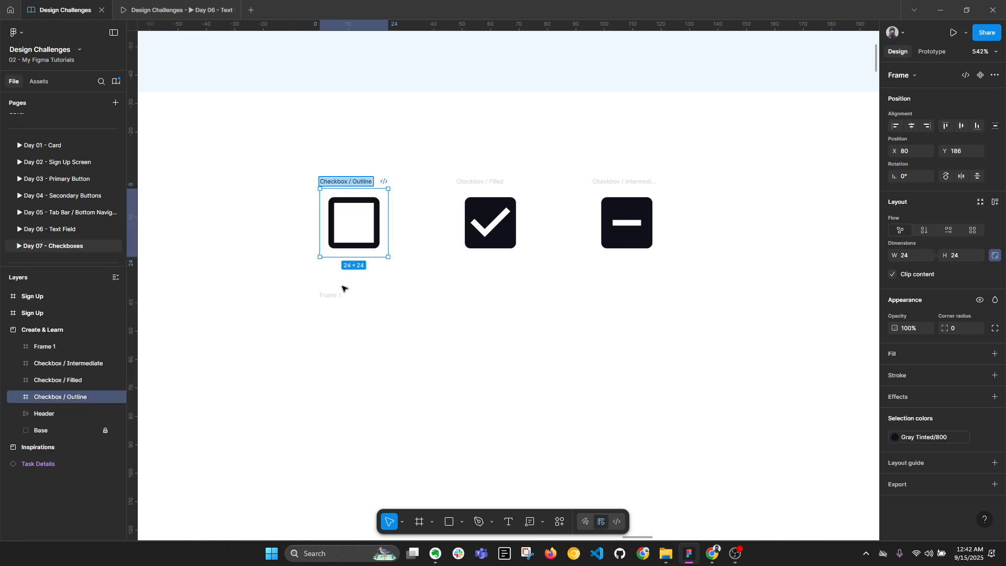
{"action": "double_click", "coordinate": [331, 294]}
{"action": "key", "text": "ctrl+v"}
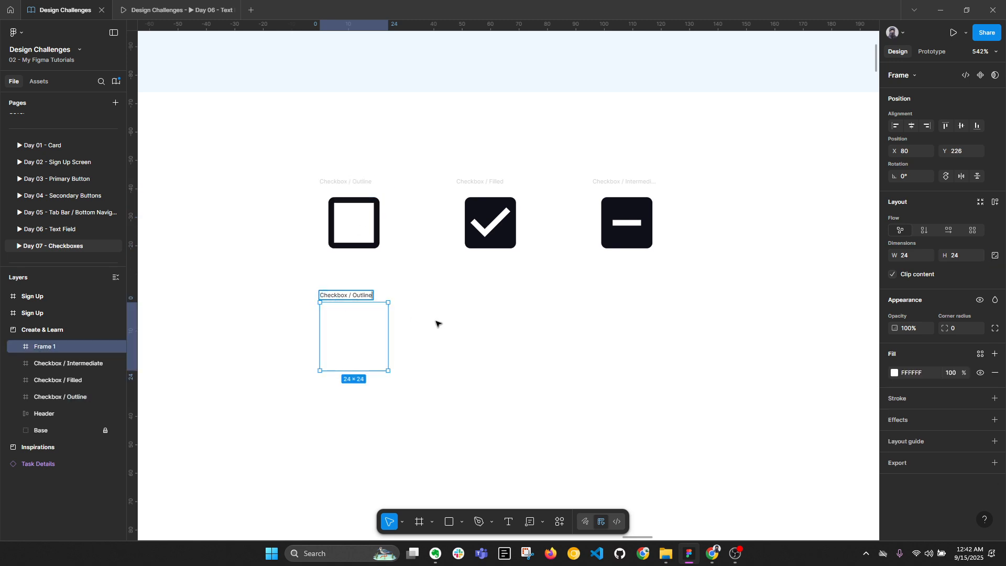
{"action": "key", "text": "Return"}
{"action": "left_click", "coordinate": [435, 323]}
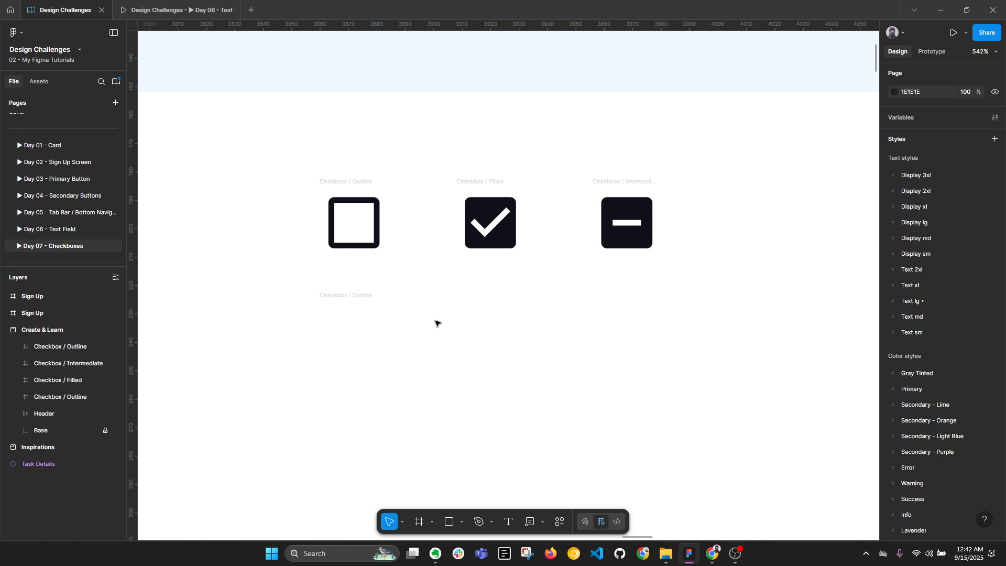
{"action": "left_click", "coordinate": [350, 318]}
{"action": "key", "text": "alt+l"}
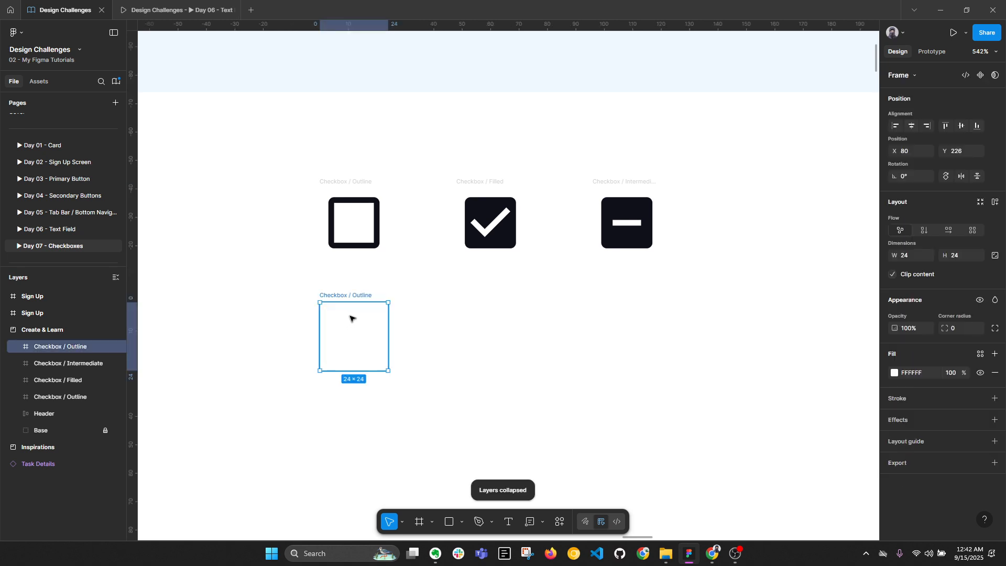
Delete the duplicate Vector layer from the upper Checkbox / Outline checkbox
{"action": "left_click", "coordinate": [375, 210]}
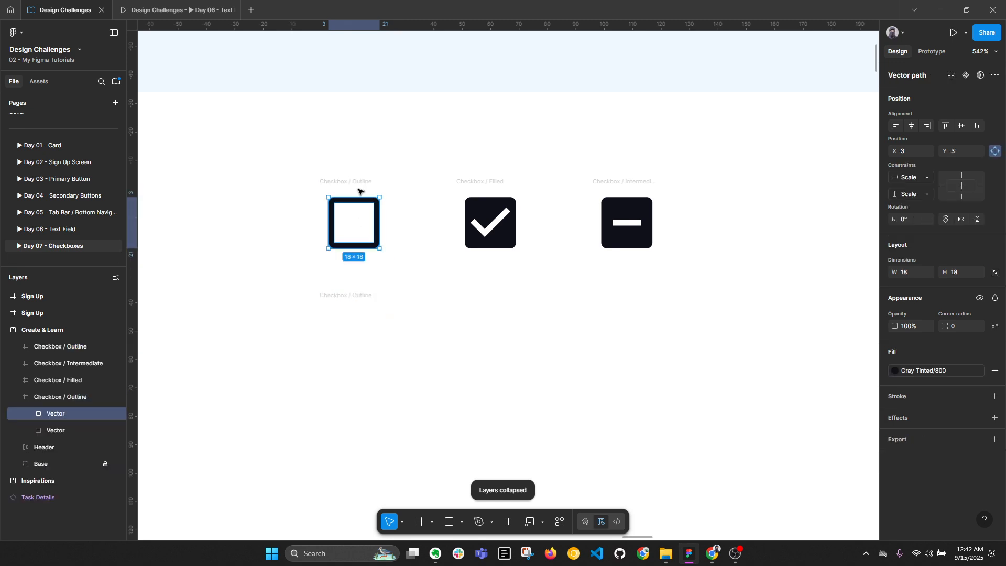
{"action": "key", "text": "alt"}
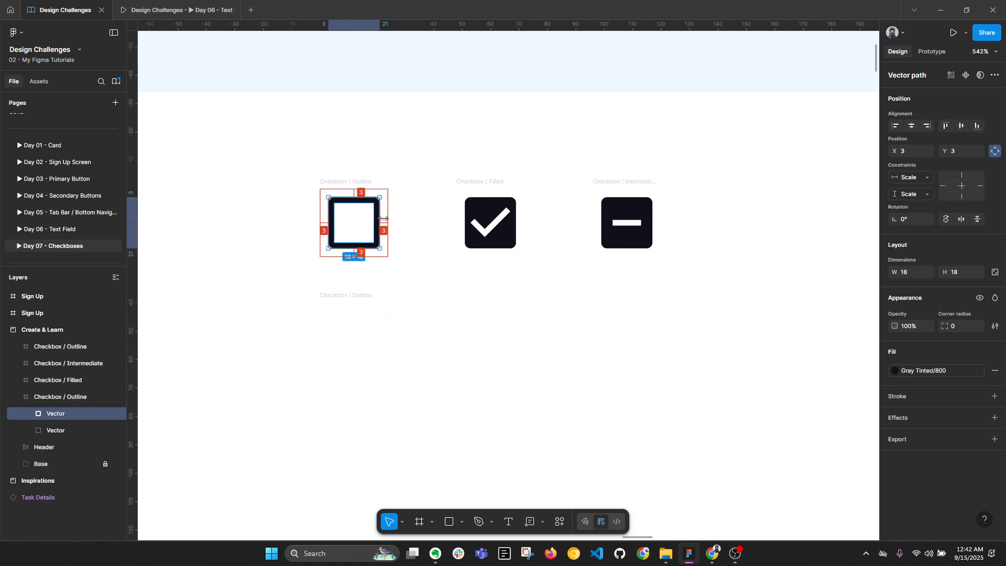
{"action": "left_click", "coordinate": [75, 430]}
{"action": "key", "text": "Delete"}
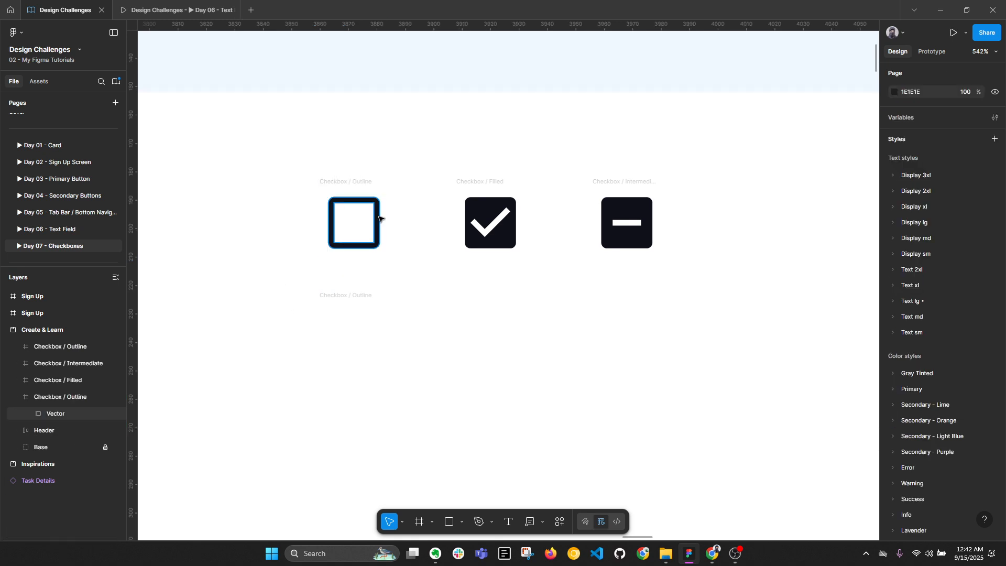
{"action": "left_click", "coordinate": [331, 231]}
Check the upper vector's 18×18 size at 3,3 and select the empty lower frame
{"action": "left_click", "coordinate": [342, 339]}
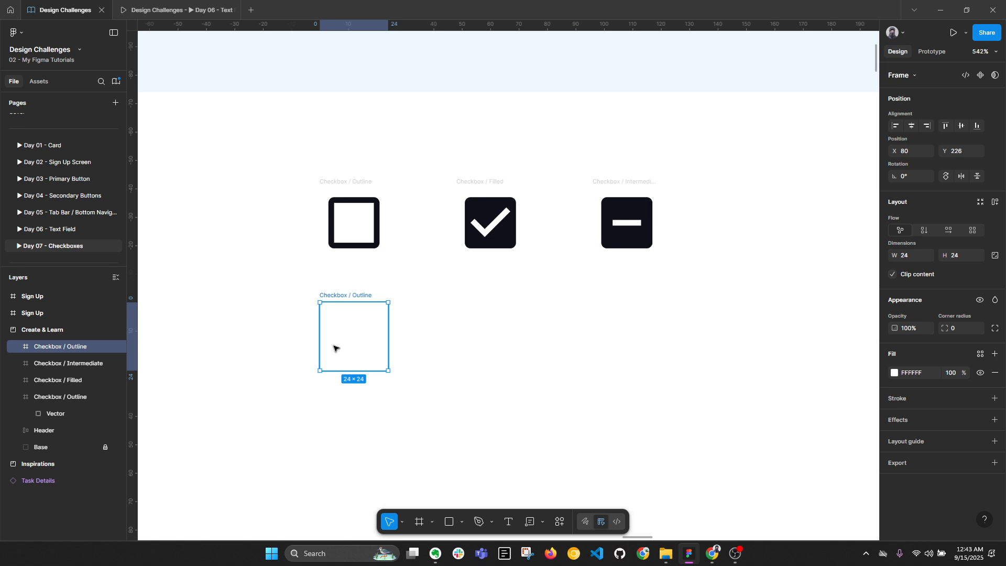
{"action": "left_click", "coordinate": [378, 209]}
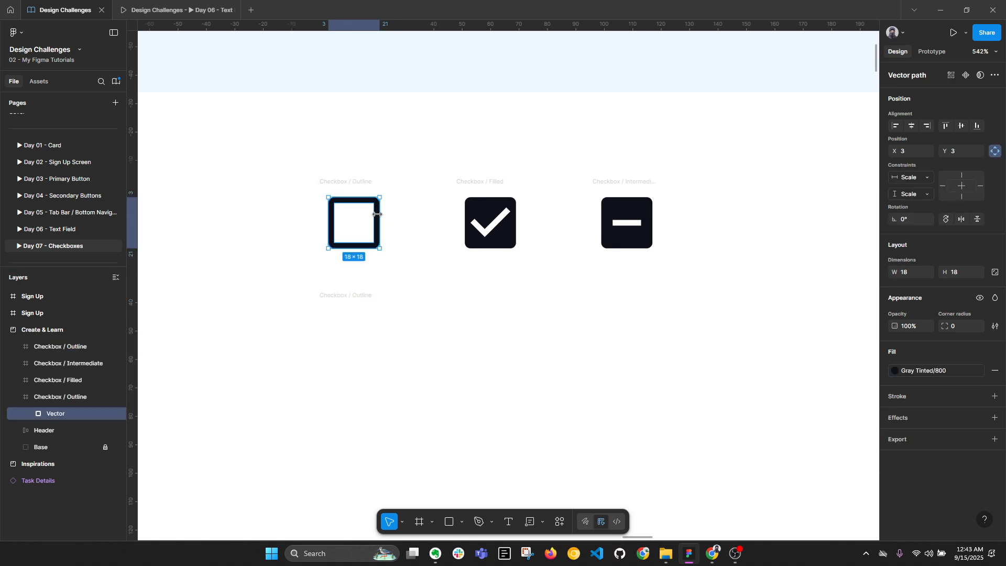
{"action": "left_click", "coordinate": [431, 347]}
{"action": "left_click", "coordinate": [362, 316]}
{"action": "scroll", "coordinate": [363, 325], "scroll_direction": "up", "scroll_amount": 1}
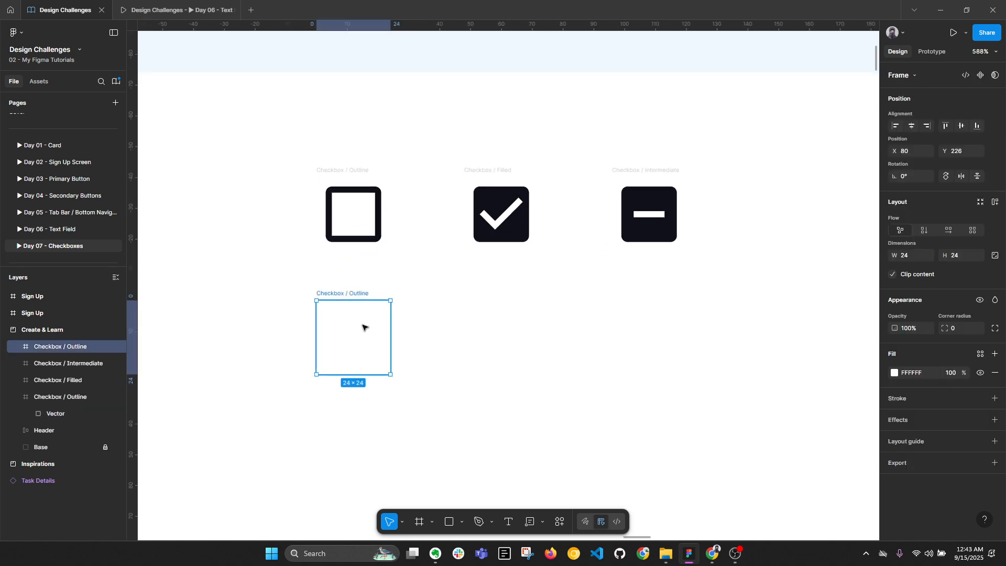
Draw a rectangle centred in the lower frame, matching the original's 3-unit margins
{"action": "key", "text": "r"}
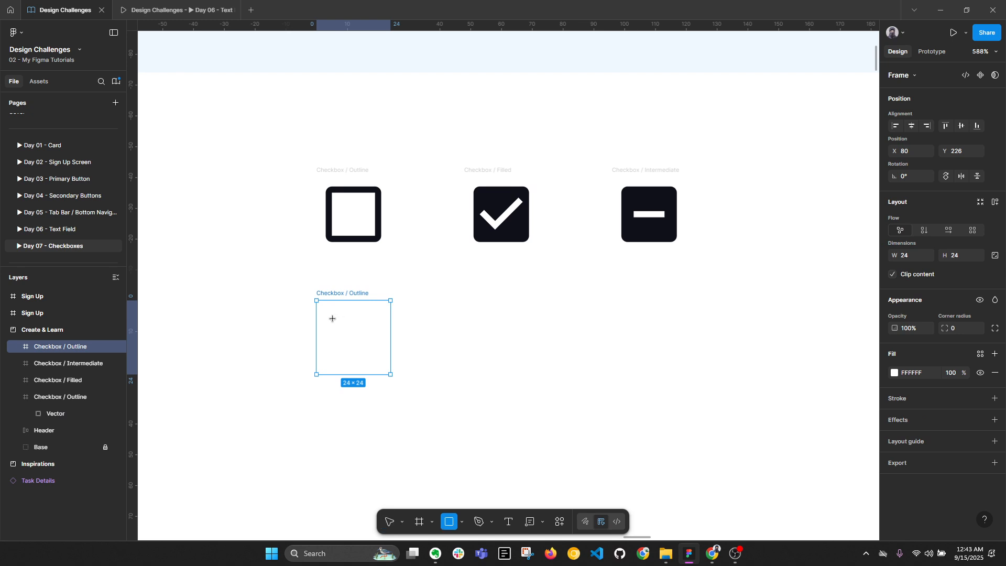
{"action": "left_click_drag", "start_coordinate": [332, 318], "coordinate": [387, 360]}
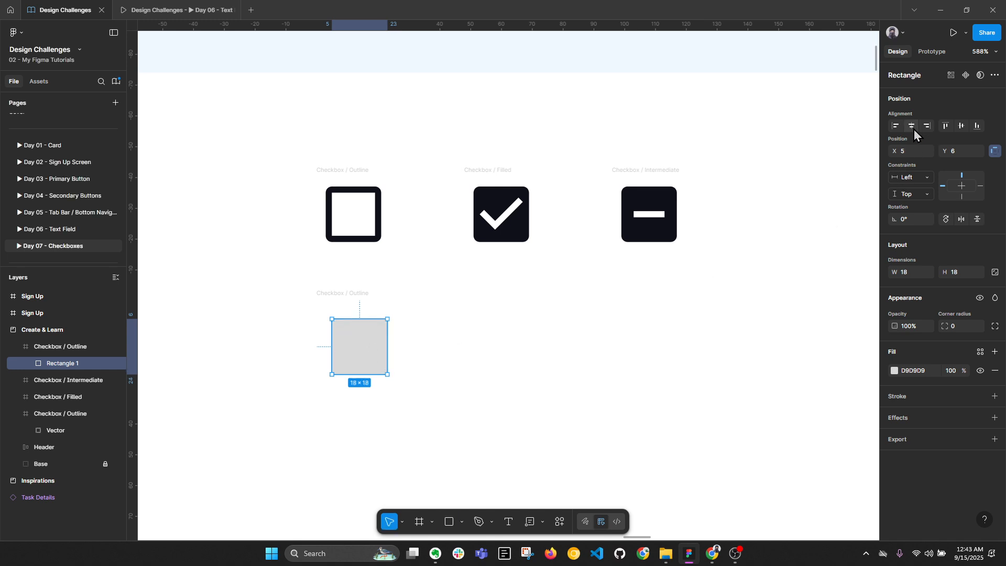
{"action": "left_click", "coordinate": [912, 125]}
{"action": "left_click", "coordinate": [959, 128]}
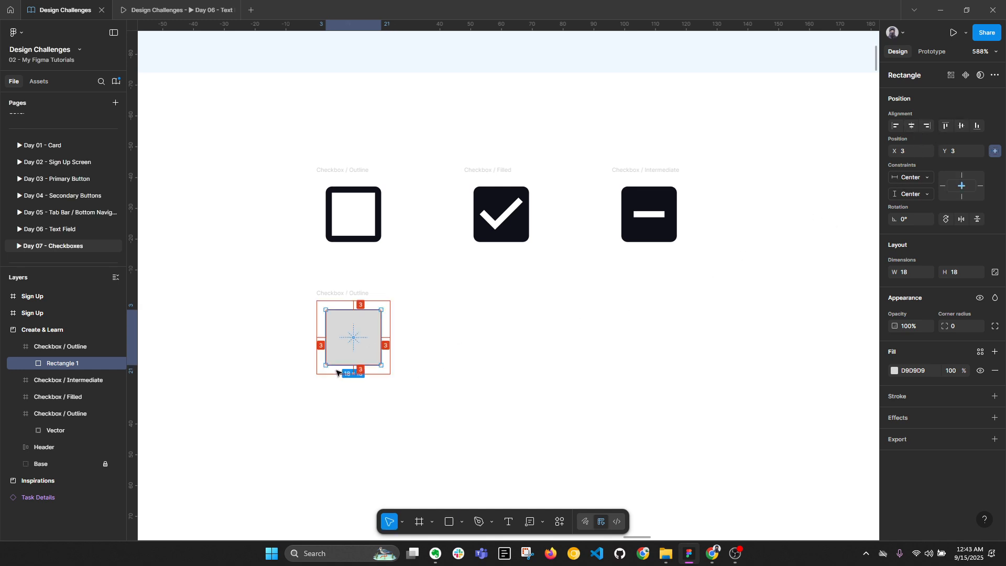
{"action": "scroll", "coordinate": [329, 367], "scroll_direction": "up", "scroll_amount": 1}
{"action": "scroll", "coordinate": [330, 366], "scroll_direction": "up", "scroll_amount": 1}
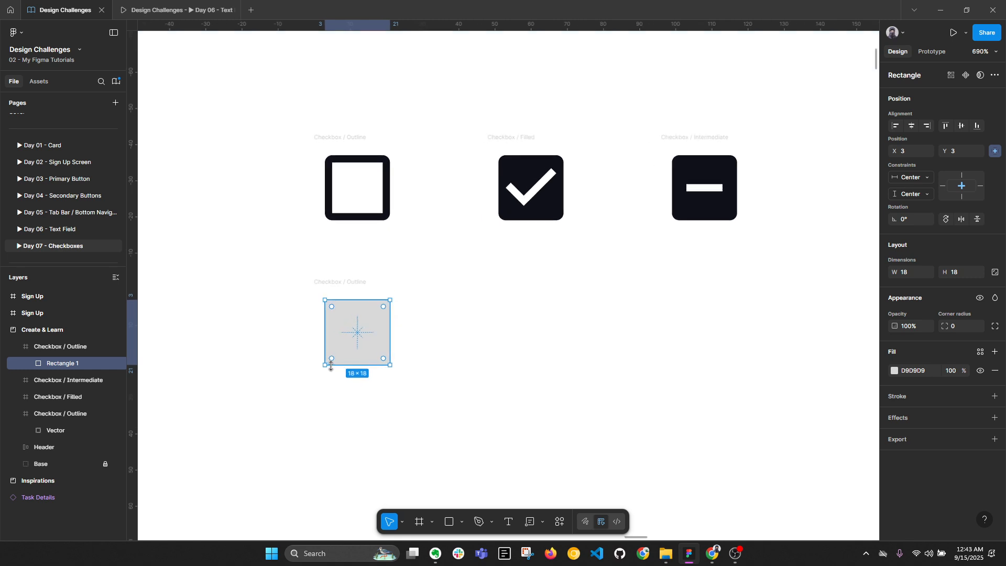
{"action": "left_click", "coordinate": [384, 206]}
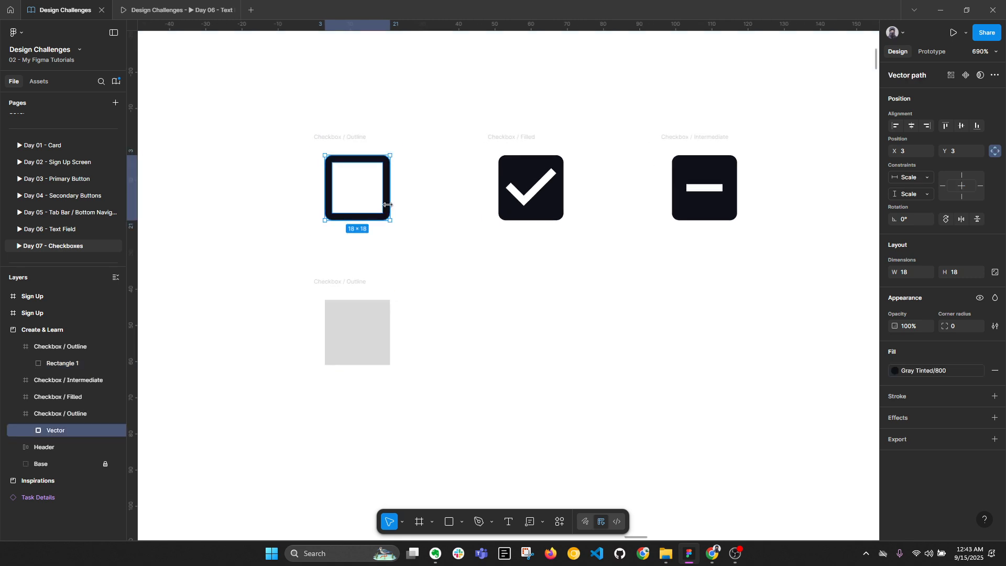
{"action": "key", "text": "alt"}
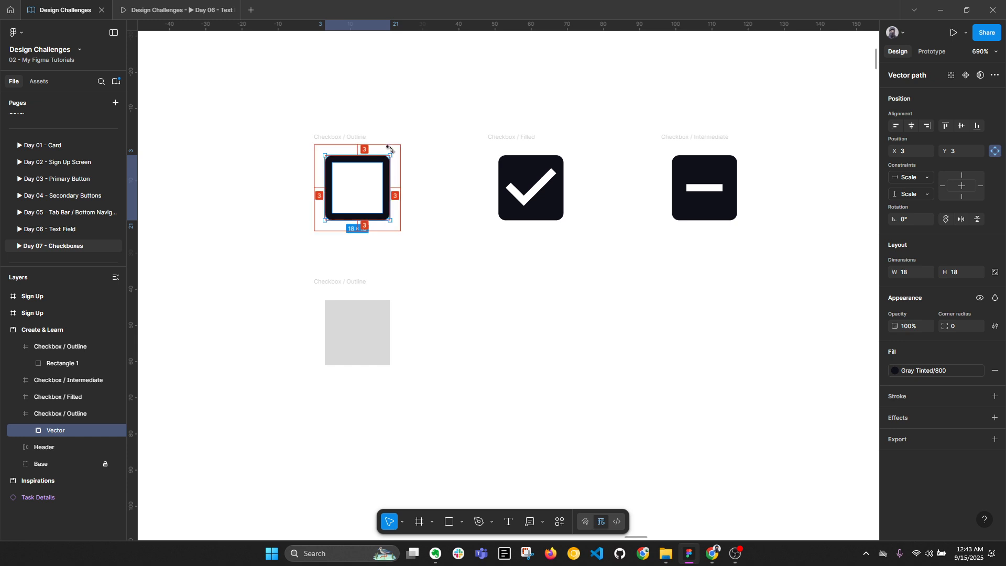
{"action": "left_click", "coordinate": [371, 341]}
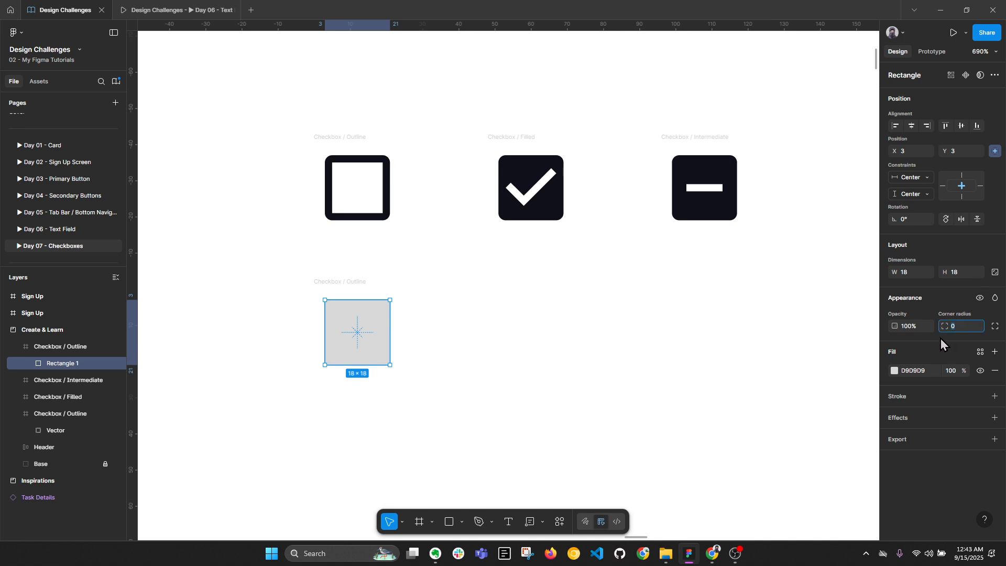
Give the rectangle radius 2, a 2 px Gray Tinted/800 stroke, and no fill
{"action": "type", "text": "2"}
{"action": "key", "text": "Return"}
{"action": "scroll", "coordinate": [394, 157], "scroll_direction": "up", "scroll_amount": 3}
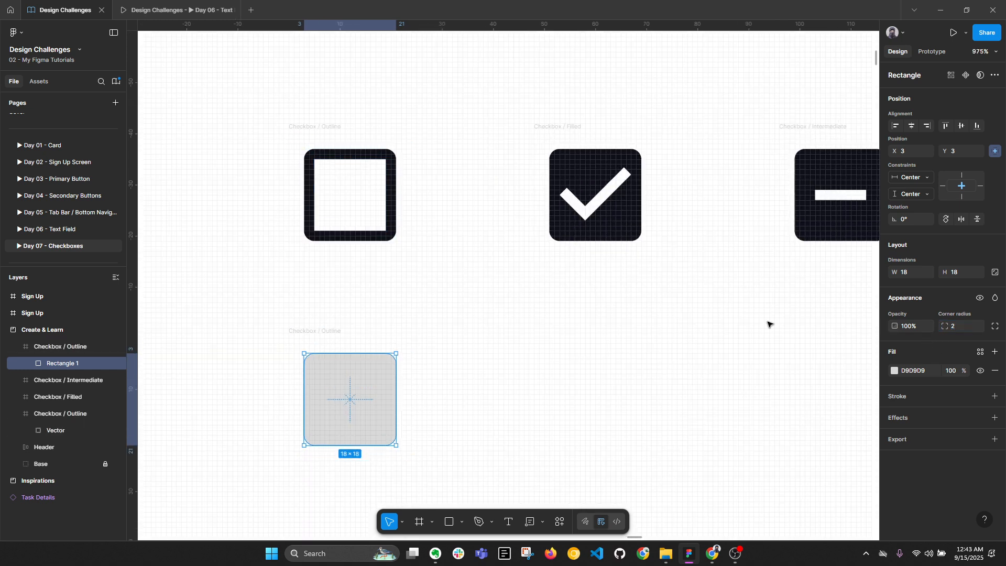
{"action": "left_click", "coordinate": [994, 396]}
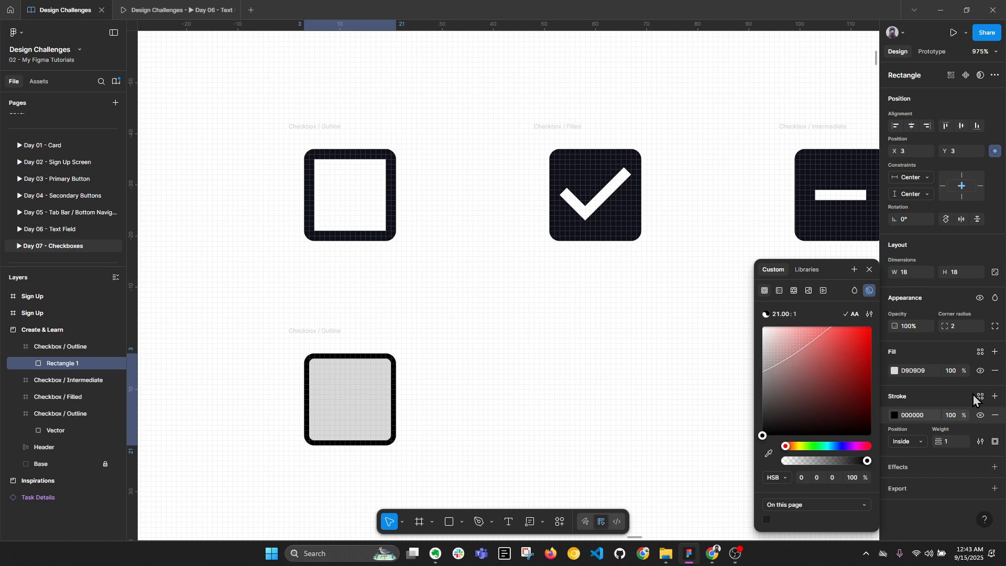
{"action": "left_click", "coordinate": [979, 396]}
{"action": "left_click", "coordinate": [770, 407]}
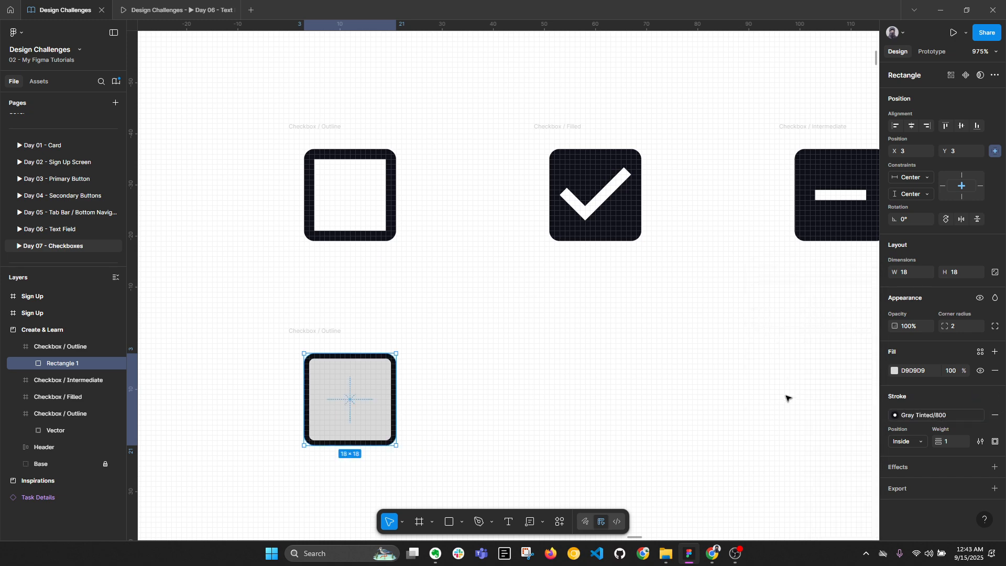
{"action": "type", "text": "2"}
{"action": "key", "text": "Return"}
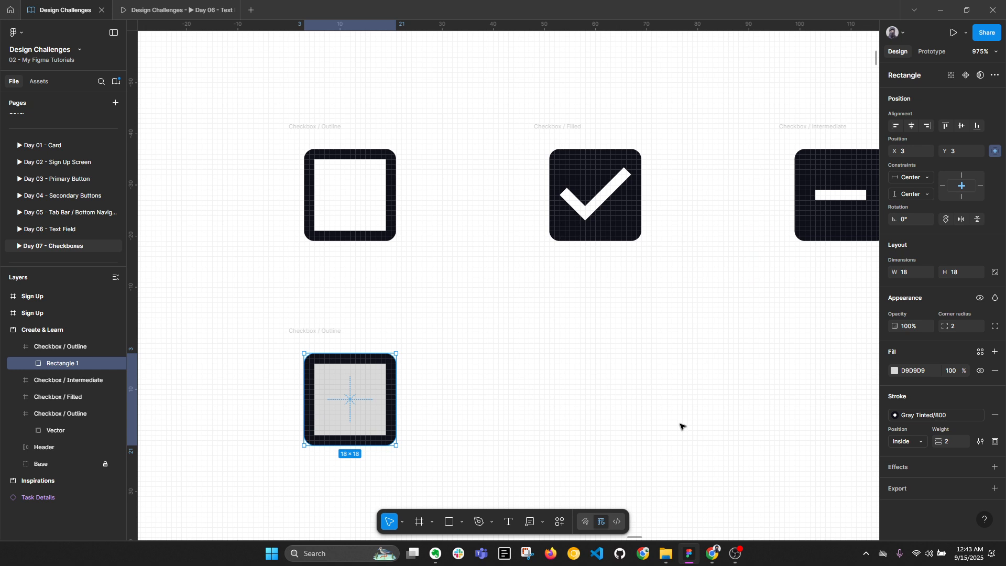
{"action": "left_click", "coordinate": [995, 372]}
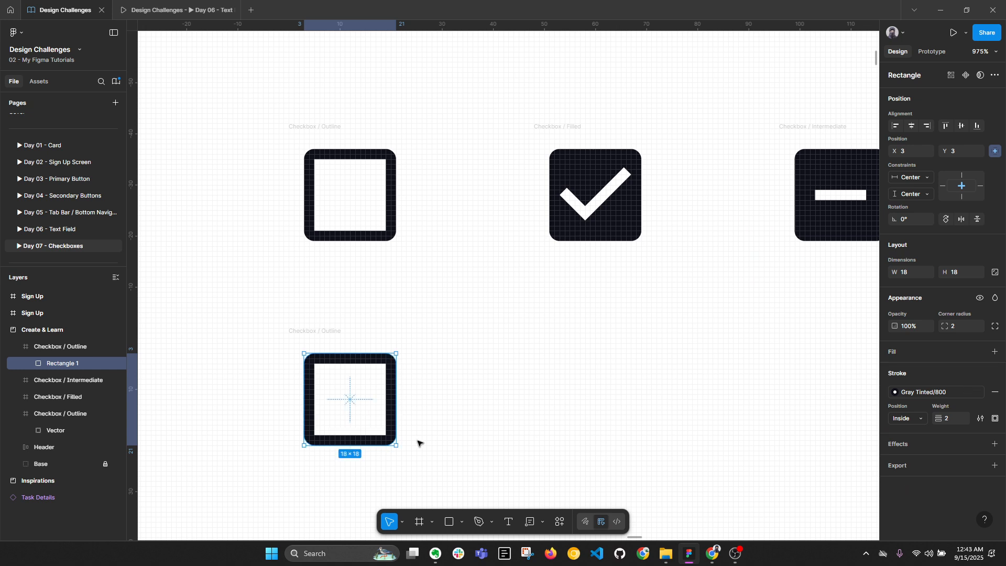
Flatten the rectangle into a vector path
{"action": "double_click", "coordinate": [78, 364]}
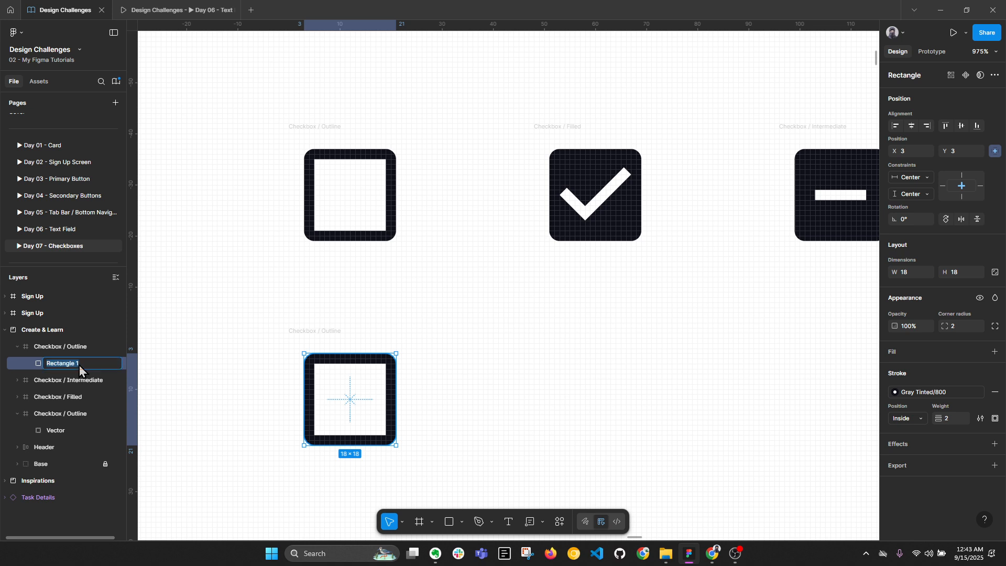
{"action": "left_click", "coordinate": [567, 384]}
{"action": "left_click", "coordinate": [394, 384]}
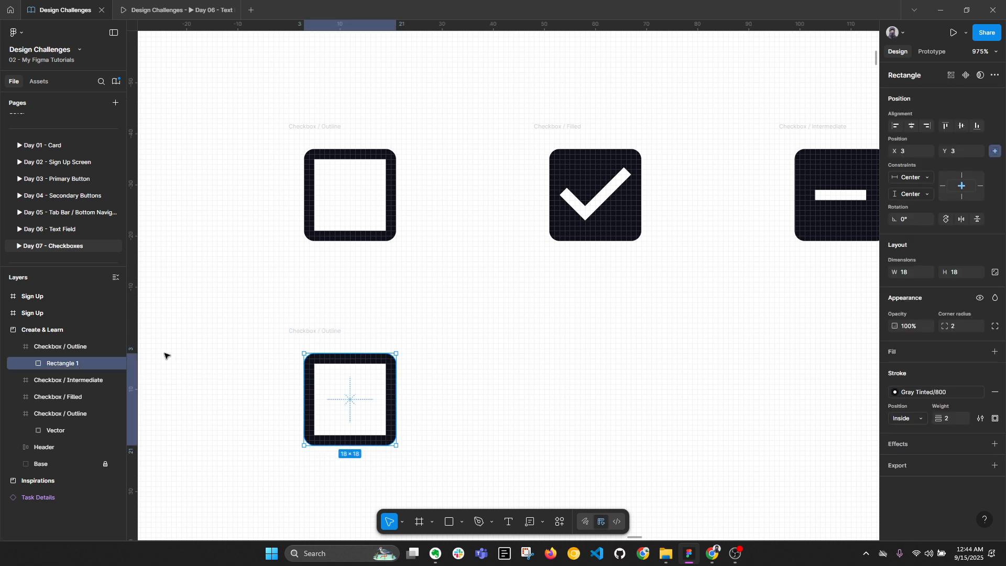
{"action": "right_click", "coordinate": [86, 368]}
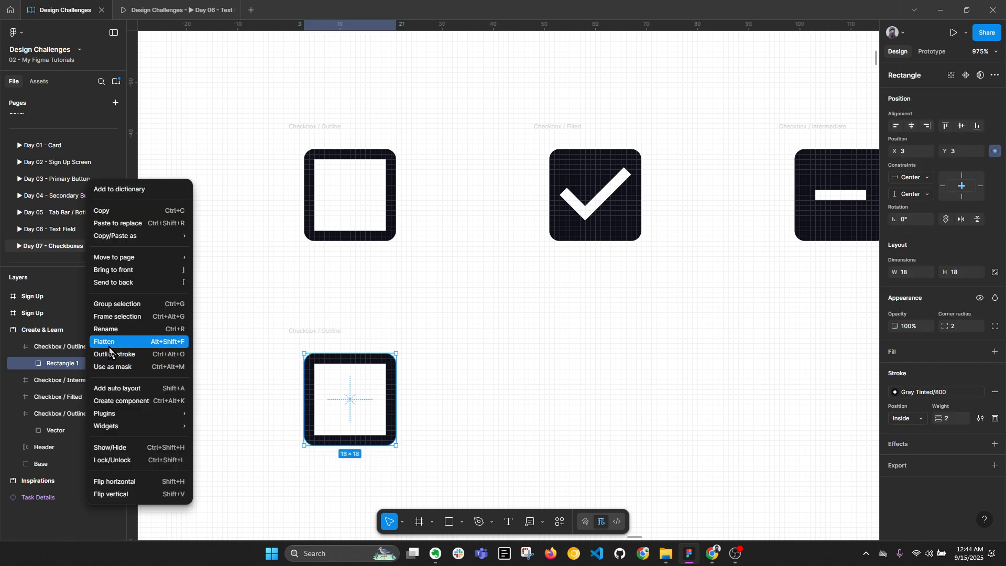
{"action": "left_click", "coordinate": [68, 363]}
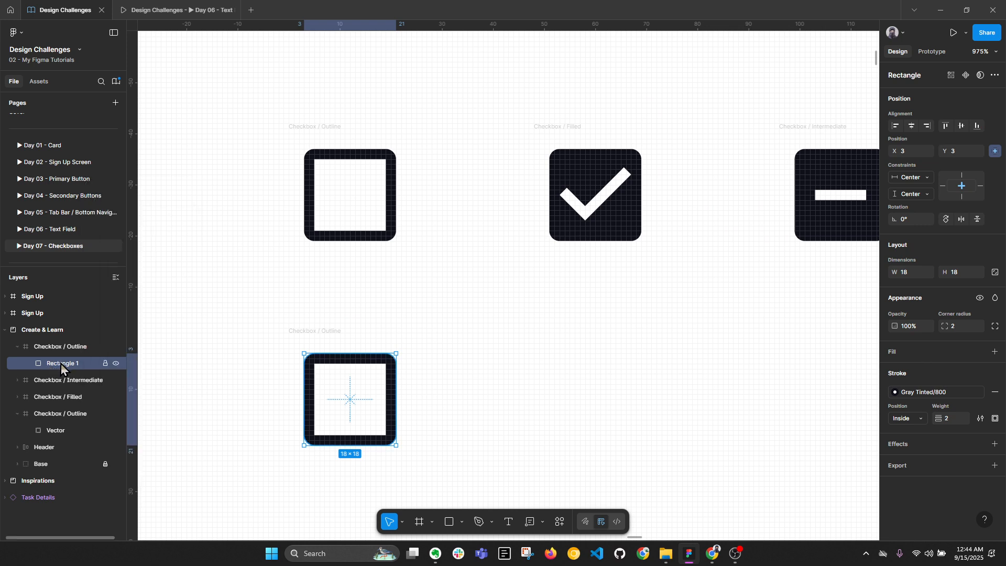
{"action": "right_click", "coordinate": [66, 365]}
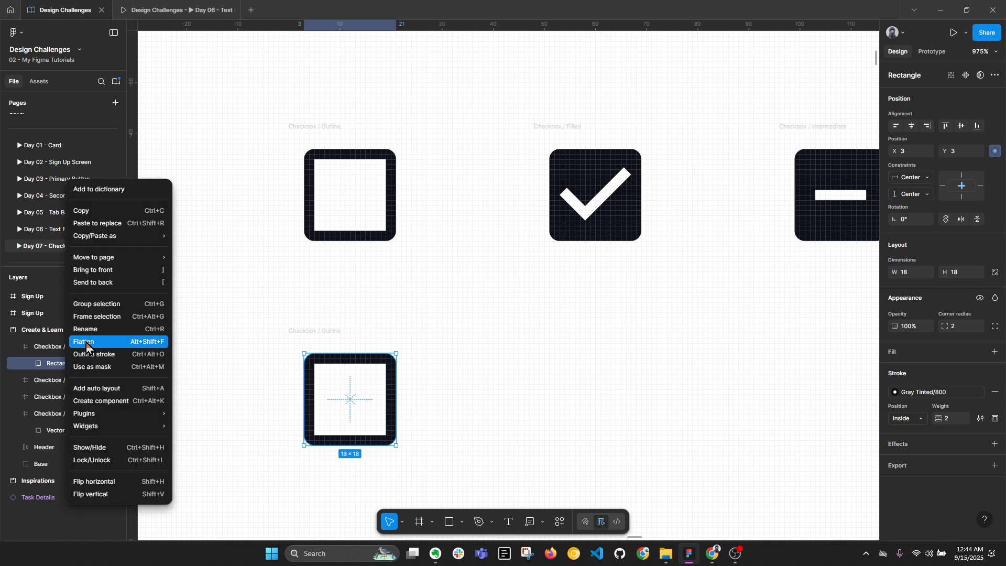
{"action": "left_click", "coordinate": [87, 341]}
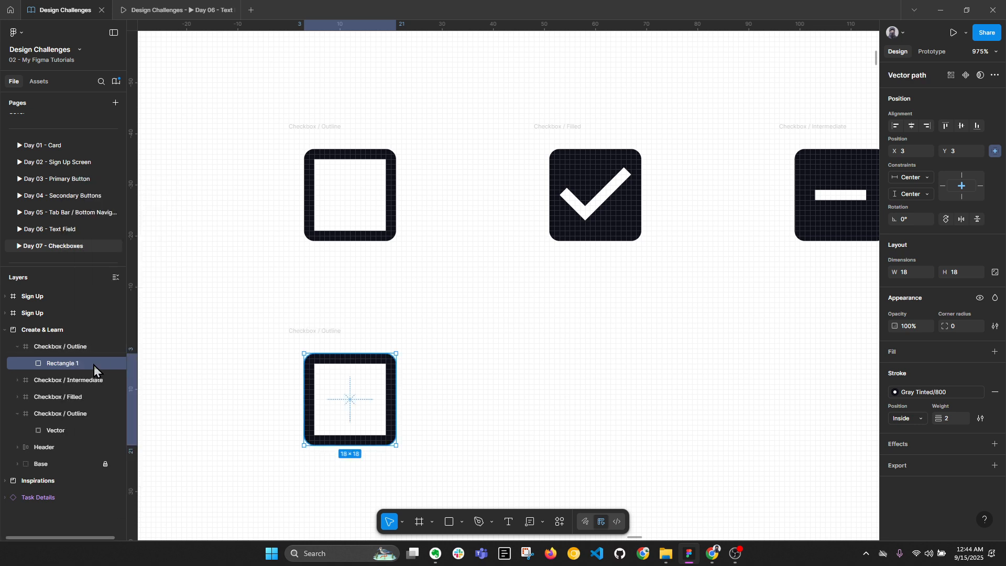
Rename the flattened layer 'Vector' and set both its constraints to Scale
{"action": "double_click", "coordinate": [77, 367]}
{"action": "type", "text": "Vector"}
{"action": "key", "text": "Return"}
{"action": "left_click", "coordinate": [323, 331]}
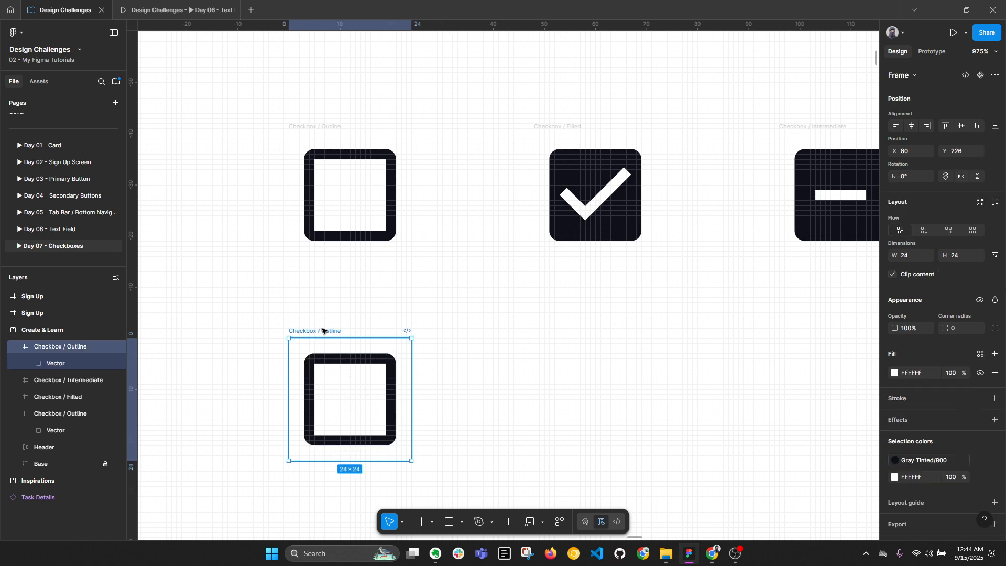
{"action": "left_click", "coordinate": [340, 358]}
{"action": "left_click", "coordinate": [919, 181]}
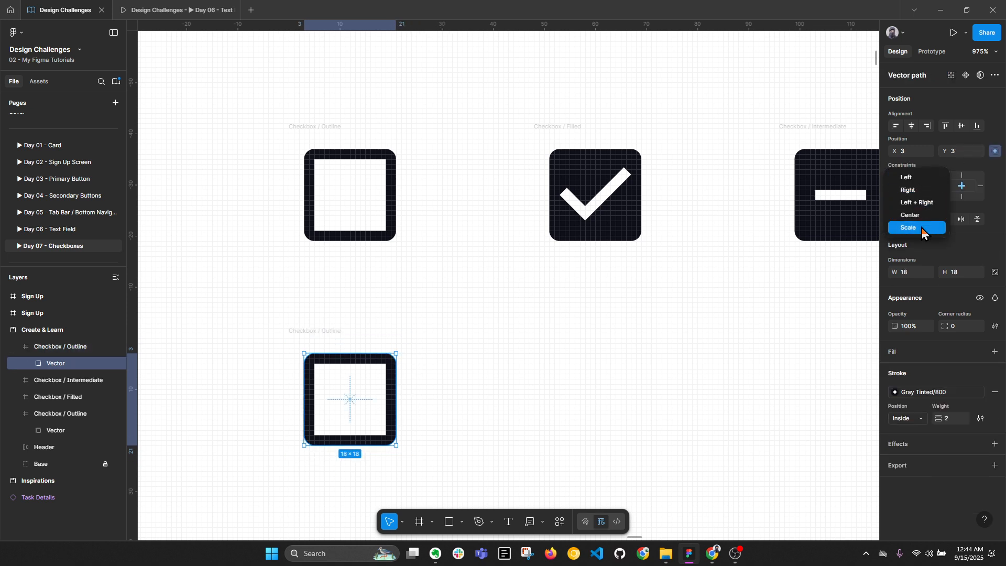
{"action": "left_click", "coordinate": [921, 228]}
{"action": "left_click", "coordinate": [920, 194]}
{"action": "left_click", "coordinate": [920, 244]}
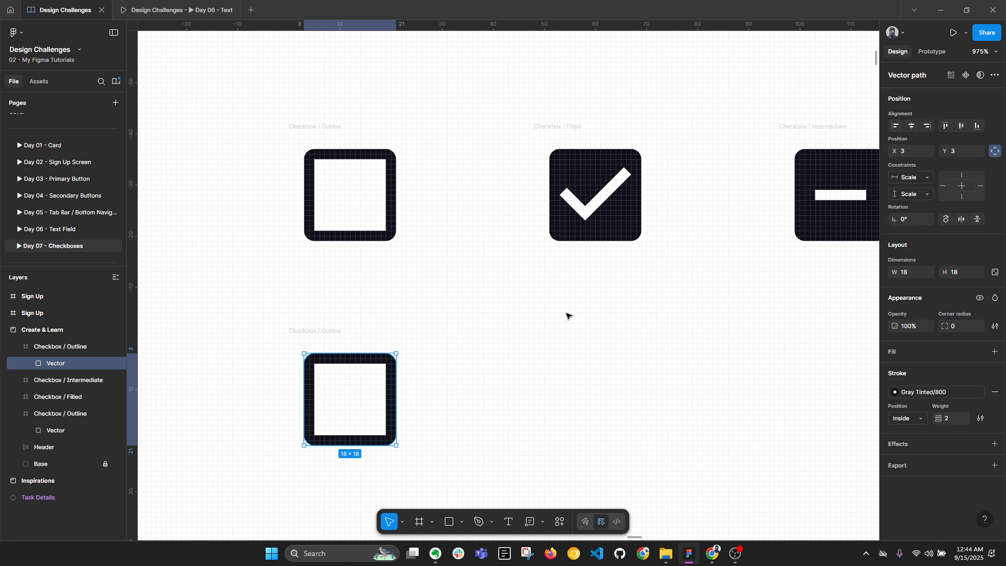
Test-resize the frame to confirm the vector scales, undo back to 24×24, and duplicate it
{"action": "left_click", "coordinate": [326, 330]}
{"action": "scroll", "coordinate": [455, 299], "scroll_direction": "down", "scroll_amount": 3}
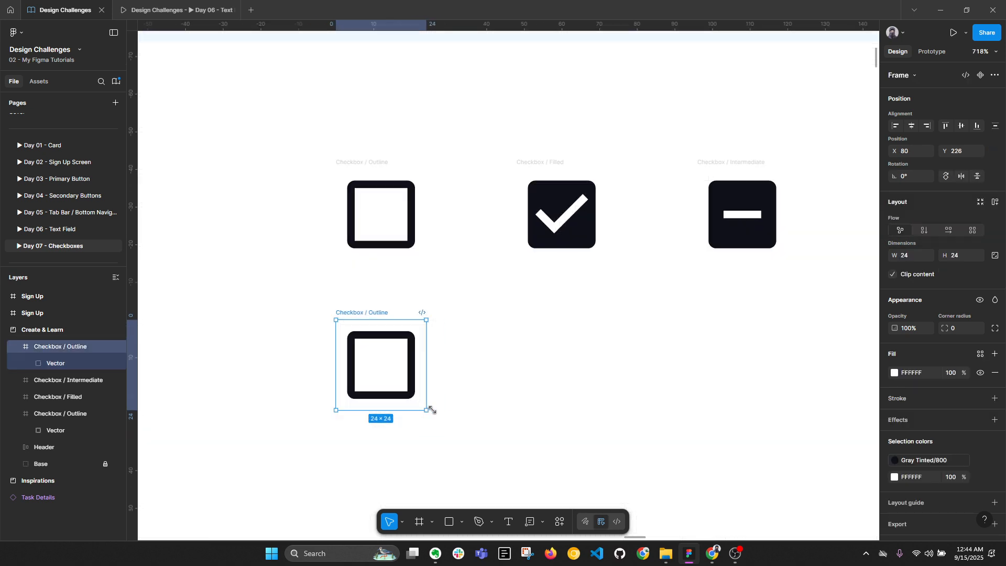
{"action": "mouse_move", "coordinate": [426, 410]}
{"action": "left_mouse_down"}
{"action": "mouse_move", "coordinate": [465, 425]}
{"action": "mouse_move", "coordinate": [425, 416]}
{"action": "mouse_move", "coordinate": [479, 445]}
{"action": "mouse_move", "coordinate": [404, 393]}
{"action": "mouse_move", "coordinate": [415, 387]}
{"action": "mouse_move", "coordinate": [407, 377]}
{"action": "mouse_move", "coordinate": [441, 411]}
{"action": "left_mouse_up"}
{"action": "key", "text": "ctrl+z"}
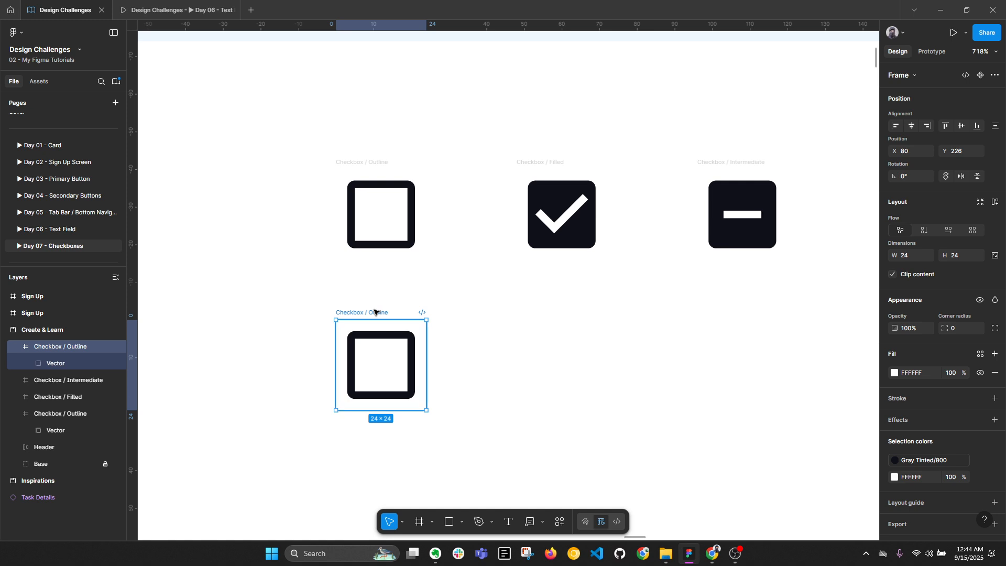
{"action": "key", "text": "ctrl+d"}
Place the copy beneath the Filled checkbox and rename it 'Checkbox / Filled'
{"action": "left_click_drag", "start_coordinate": [612, 313], "coordinate": [538, 315]}
{"action": "left_click", "coordinate": [561, 163]}
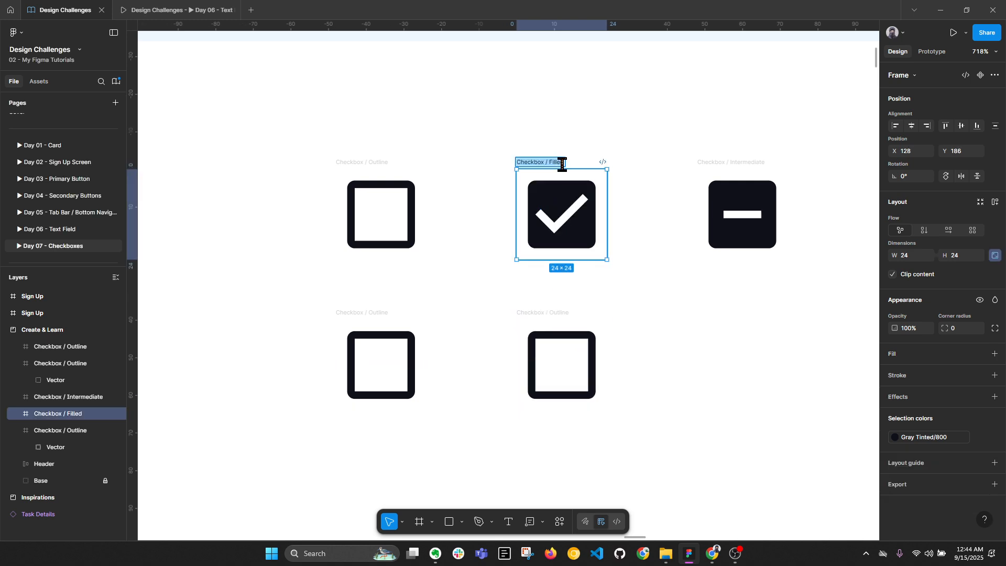
{"action": "left_click", "coordinate": [542, 312]}
{"action": "double_click", "coordinate": [541, 312]}
{"action": "double_click", "coordinate": [542, 312]}
{"action": "type", "text": "Filled"}
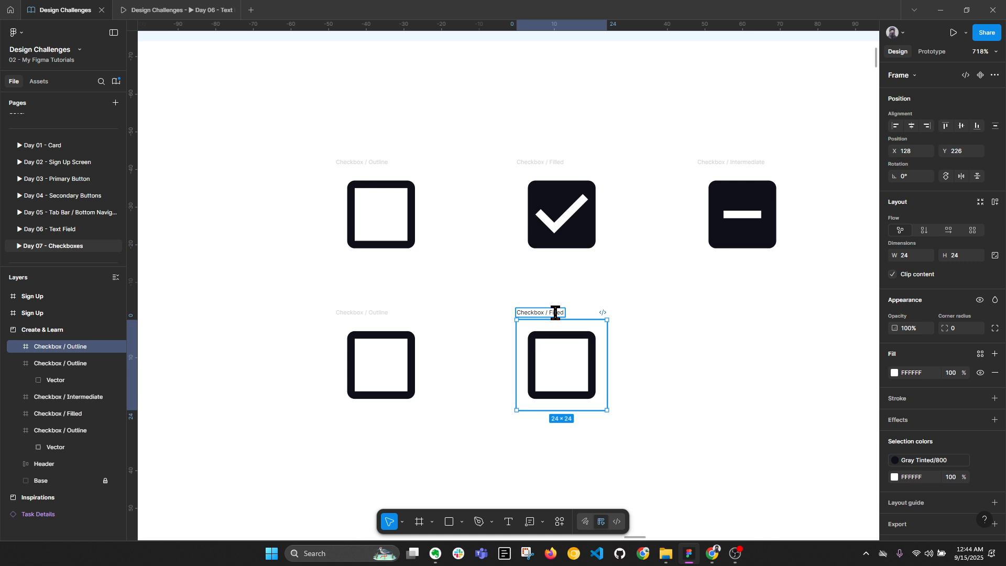
{"action": "left_click", "coordinate": [675, 335]}
Delete the outline vector from the new Checkbox / Filled frame
{"action": "scroll", "coordinate": [568, 258], "scroll_direction": "up", "scroll_amount": 2}
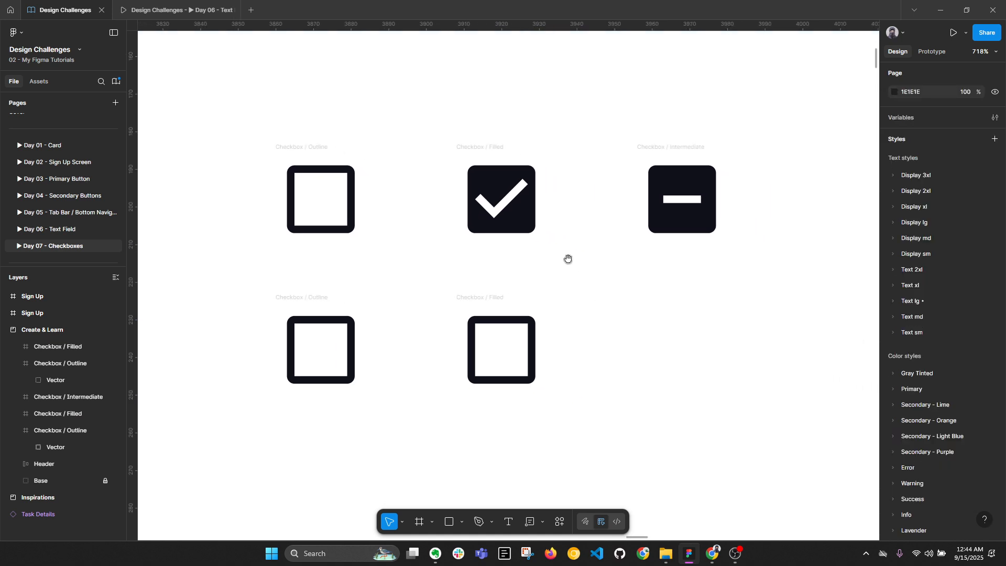
{"action": "left_click", "coordinate": [534, 354]}
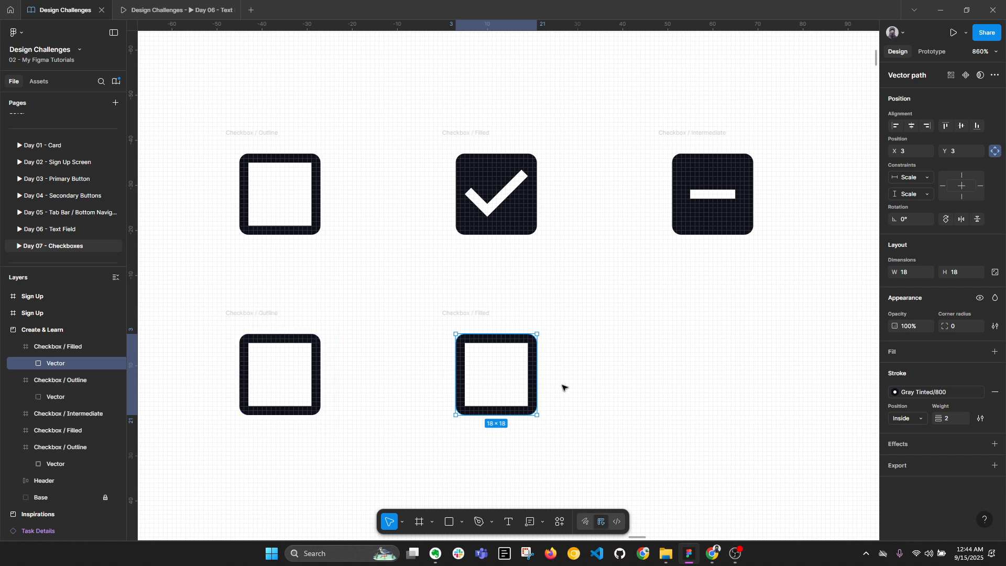
{"action": "key", "text": "Delete"}
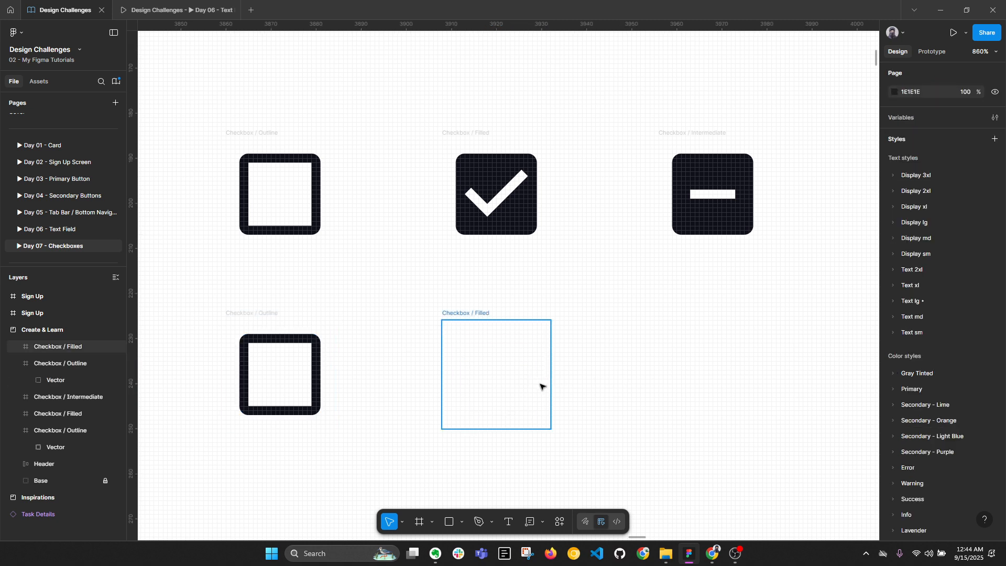
Draw an 18×18 square centred at 3,3 in Checkbox / Filled, radius 2, filled Gray Tinted/800
{"action": "key", "text": "r"}
{"action": "left_click_drag", "start_coordinate": [465, 347], "coordinate": [545, 414]}
{"action": "left_click", "coordinate": [912, 126]}
{"action": "left_click", "coordinate": [960, 126]}
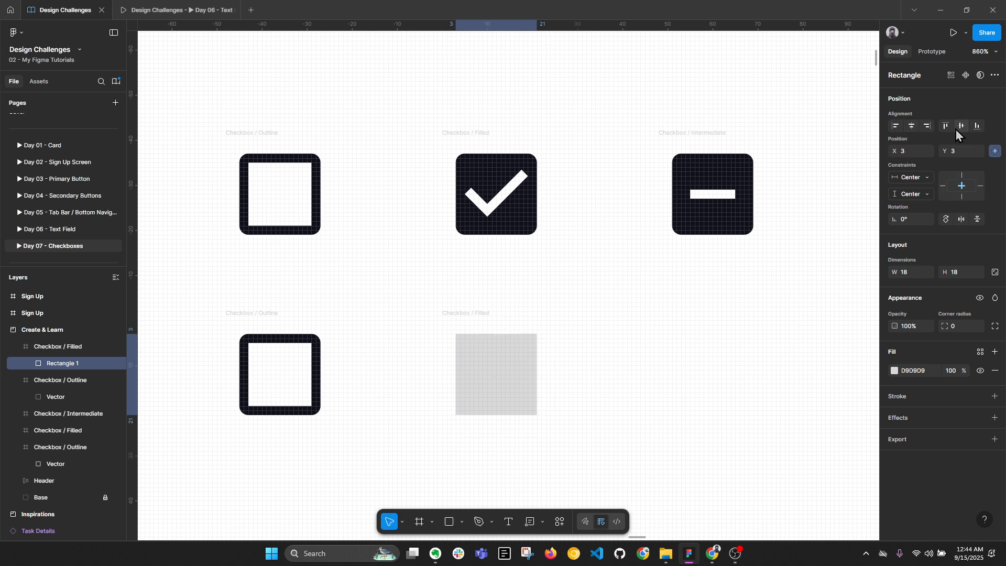
{"action": "left_click", "coordinate": [961, 186]}
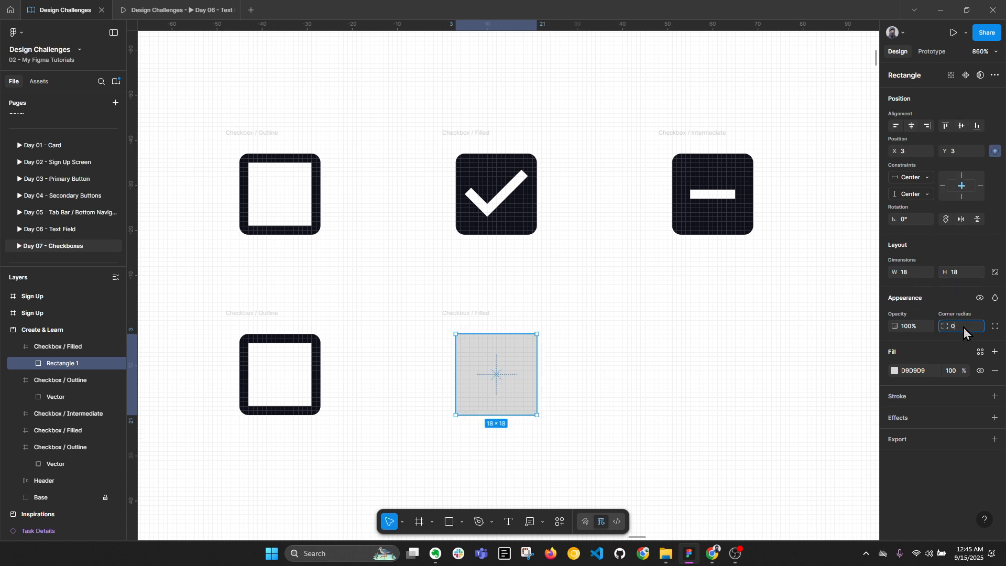
{"action": "type", "text": "2"}
{"action": "key", "text": "Return"}
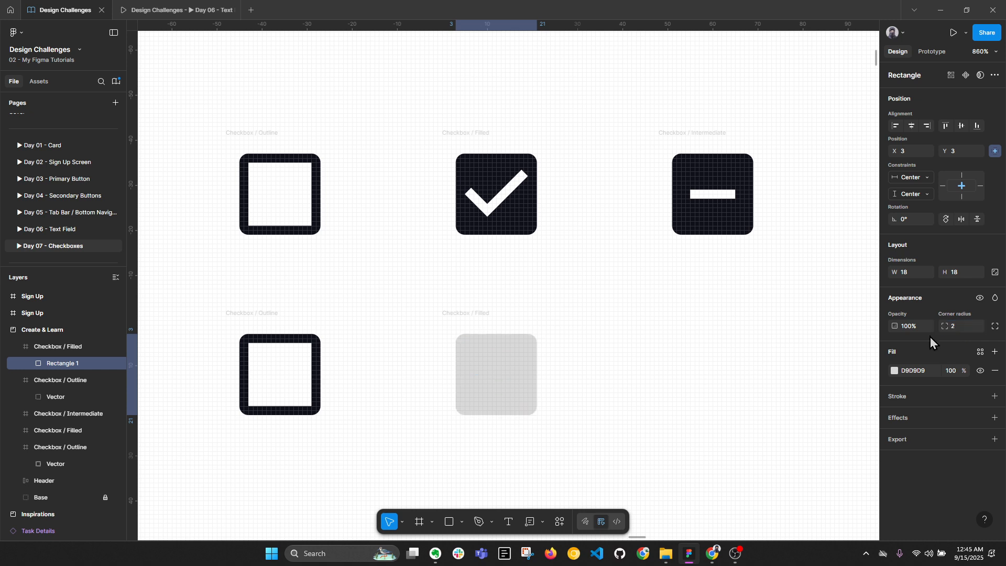
{"action": "left_click", "coordinate": [976, 355]}
{"action": "left_click", "coordinate": [771, 403]}
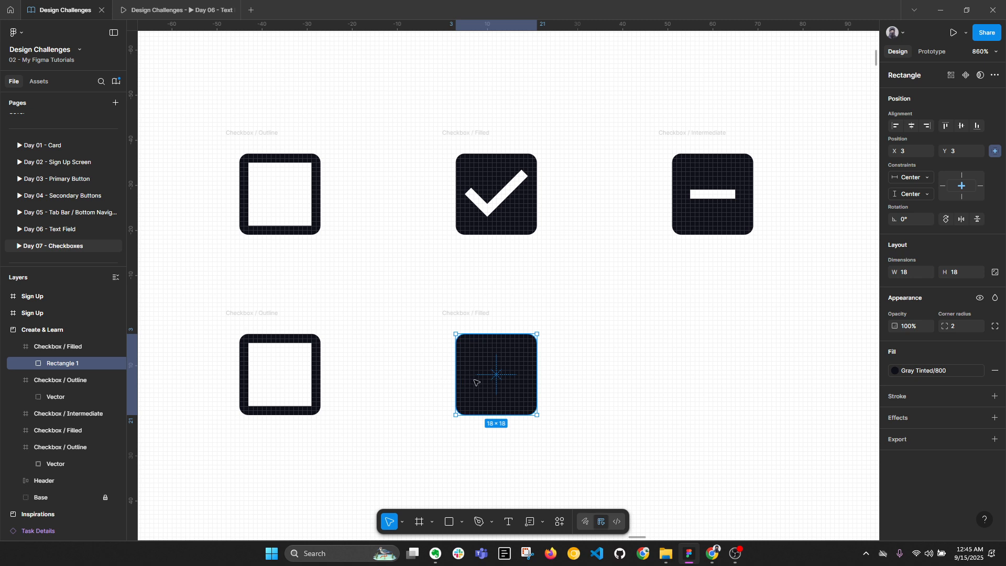
{"action": "scroll", "coordinate": [498, 373], "scroll_direction": "up", "scroll_amount": 2}
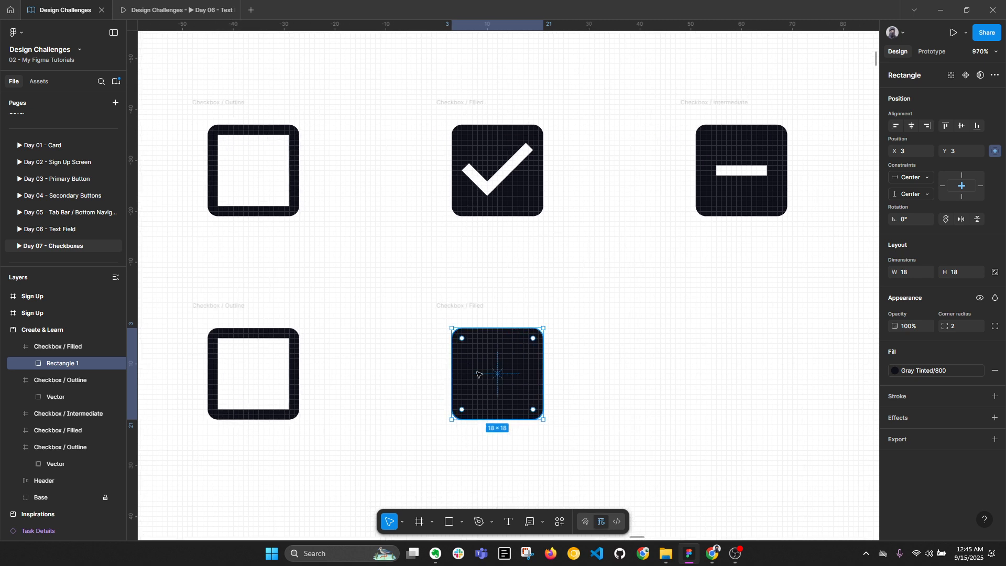
{"action": "left_click", "coordinate": [64, 398]}
{"action": "left_click", "coordinate": [546, 354]}
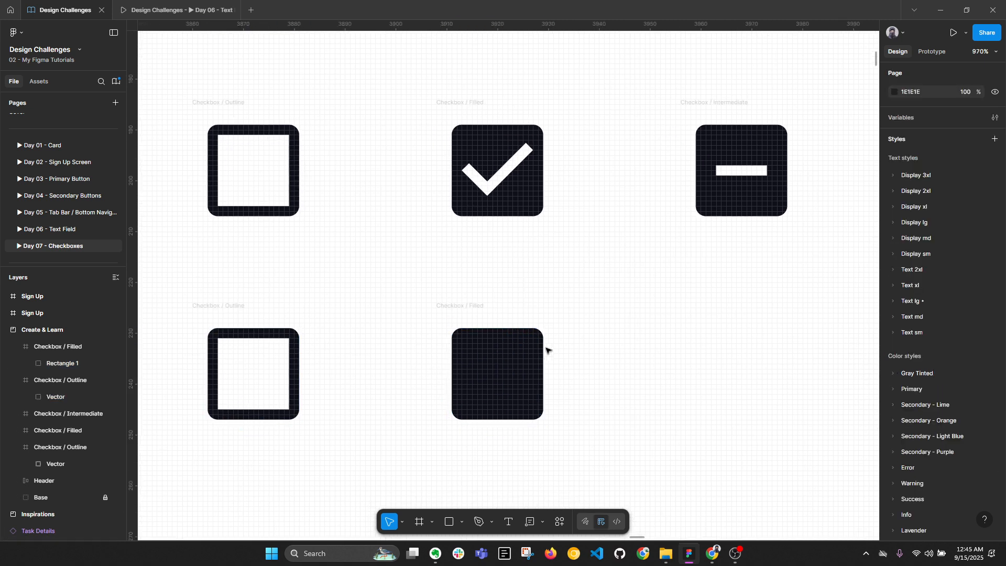
{"action": "left_click", "coordinate": [518, 161]}
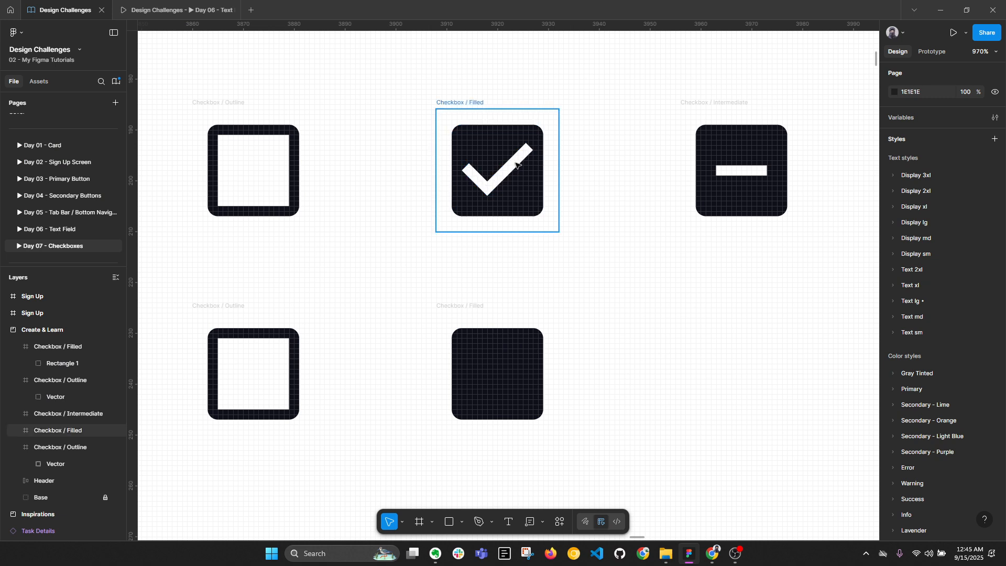
{"action": "left_click", "coordinate": [516, 165]}
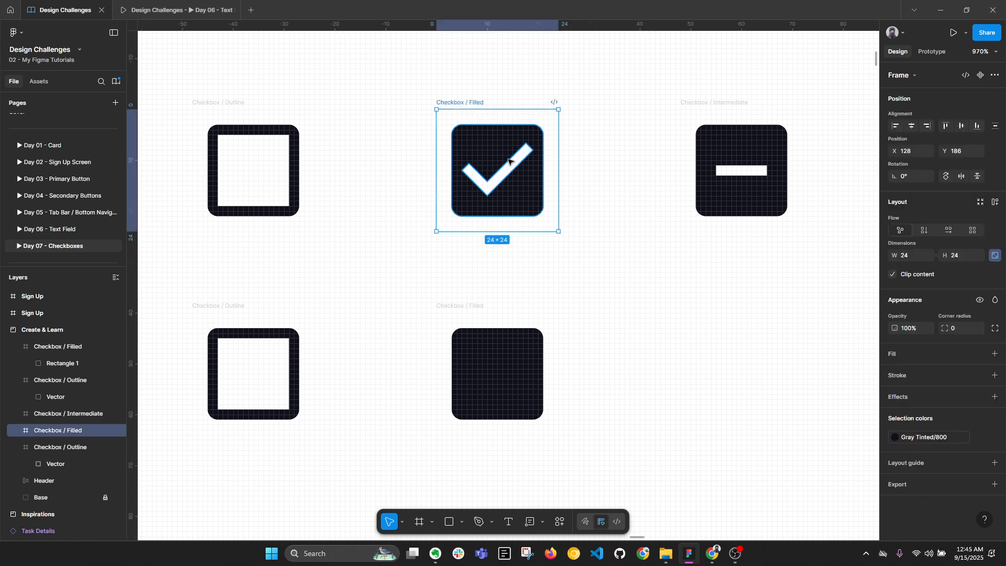
{"action": "left_click", "coordinate": [16, 429]}
{"action": "left_click", "coordinate": [640, 343]}
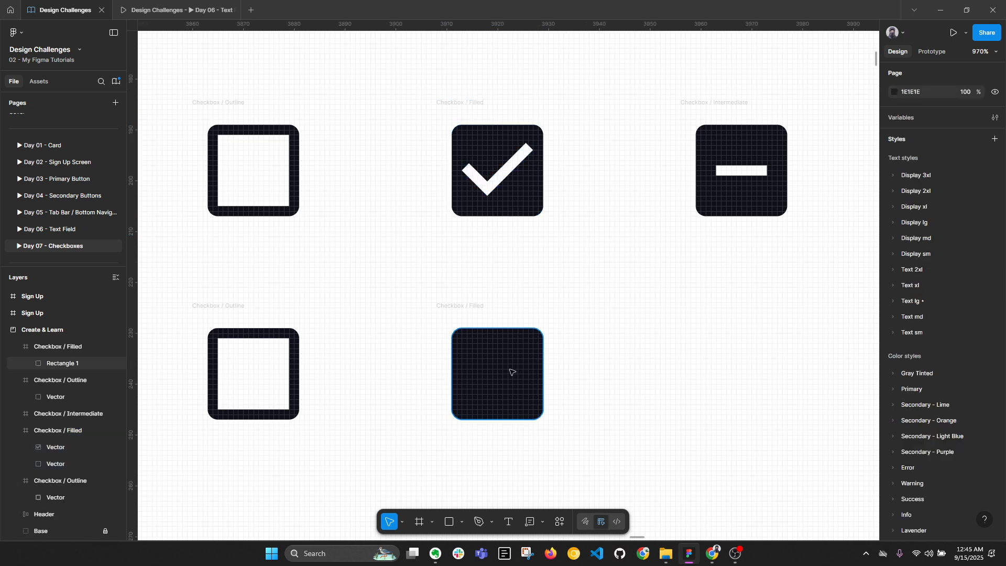
{"action": "scroll", "coordinate": [510, 369], "scroll_direction": "up", "scroll_amount": 2}
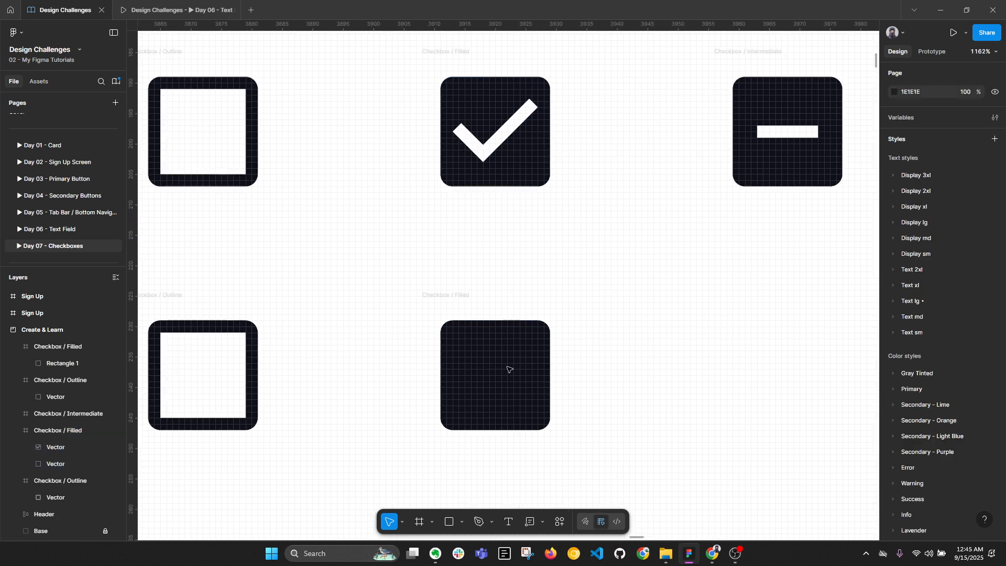
{"action": "left_click", "coordinate": [478, 522]}
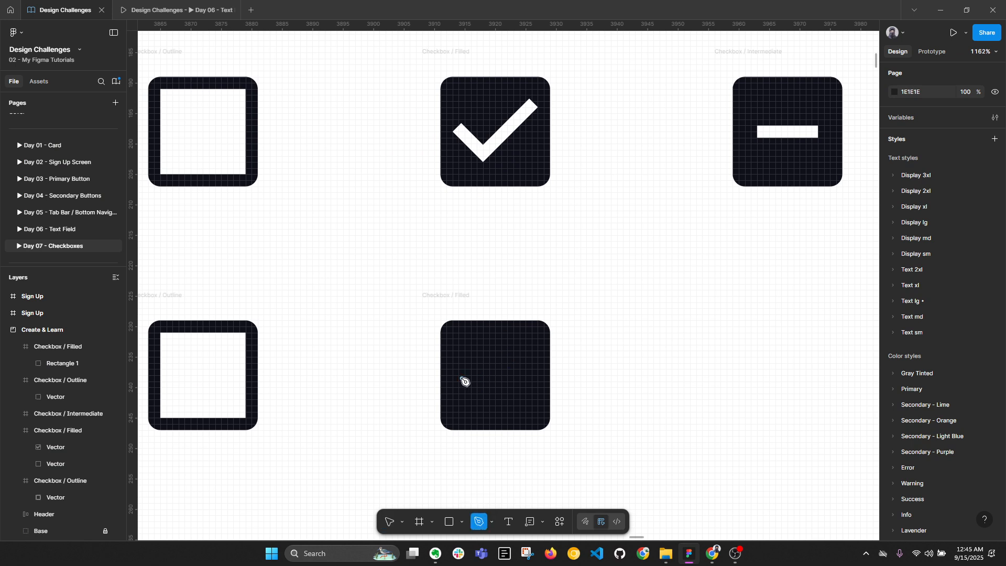
{"action": "scroll", "coordinate": [491, 88], "scroll_direction": "up", "scroll_amount": 5}
{"action": "scroll", "coordinate": [467, 166], "scroll_direction": "up", "scroll_amount": 2}
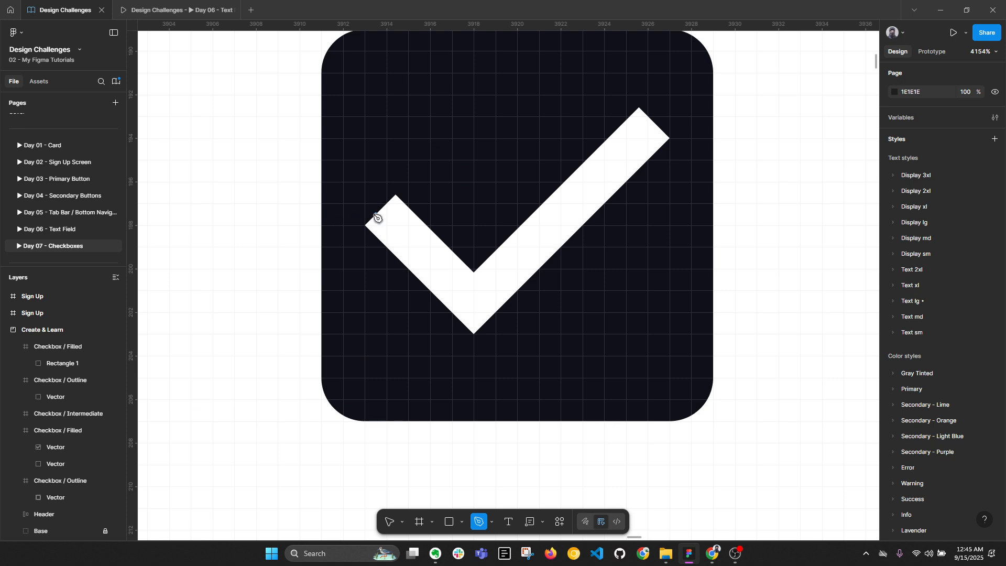
{"action": "scroll", "coordinate": [377, 217], "scroll_direction": "down", "scroll_amount": 1}
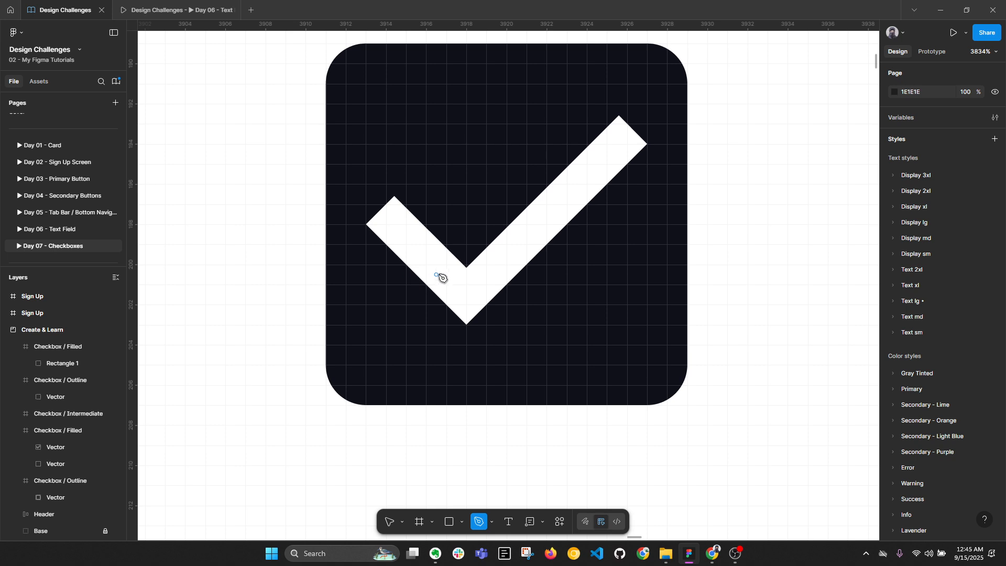
{"action": "scroll", "coordinate": [442, 277], "scroll_direction": "down", "scroll_amount": 6}
{"action": "scroll", "coordinate": [473, 231], "scroll_direction": "down", "scroll_amount": 1}
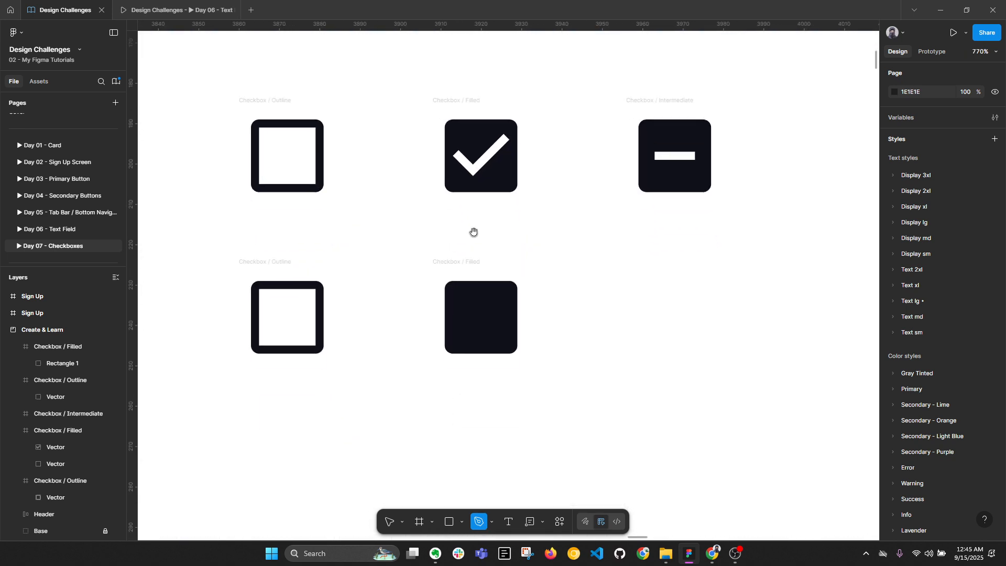
{"action": "scroll", "coordinate": [479, 323], "scroll_direction": "up", "scroll_amount": 4}
{"action": "scroll", "coordinate": [493, 293], "scroll_direction": "up", "scroll_amount": 3}
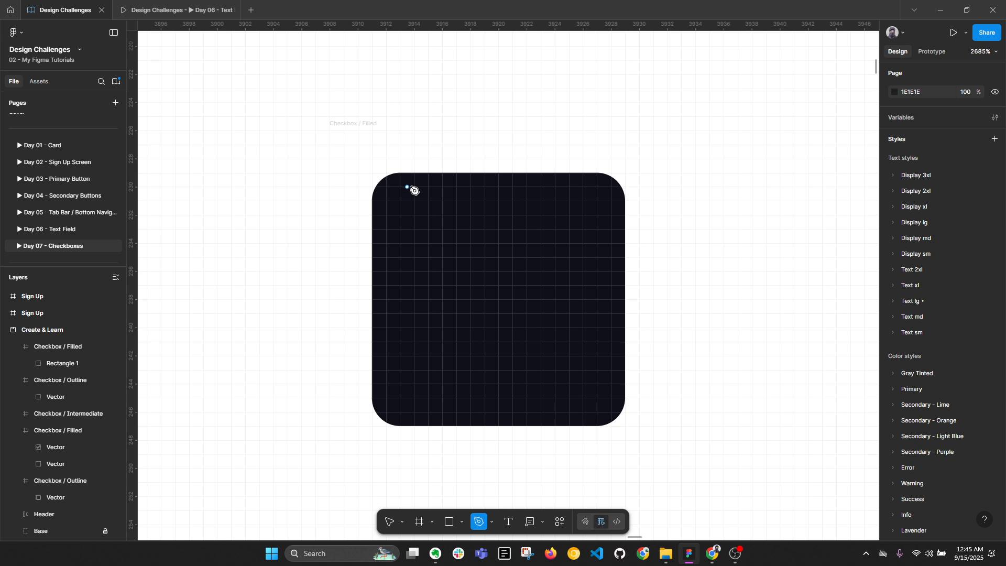
{"action": "left_click", "coordinate": [400, 299]}
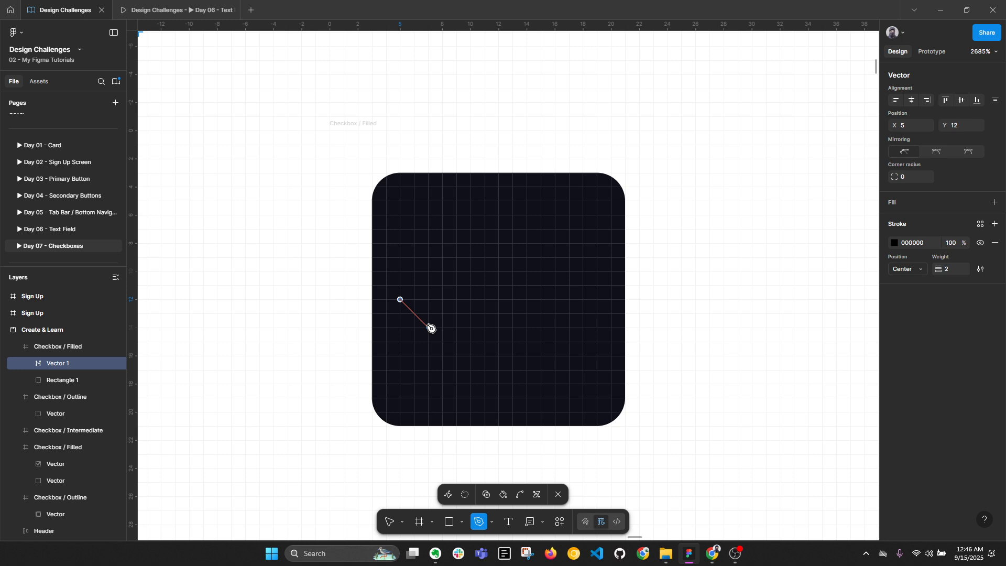
{"action": "left_click", "coordinate": [411, 341]}
{"action": "left_click", "coordinate": [456, 355]}
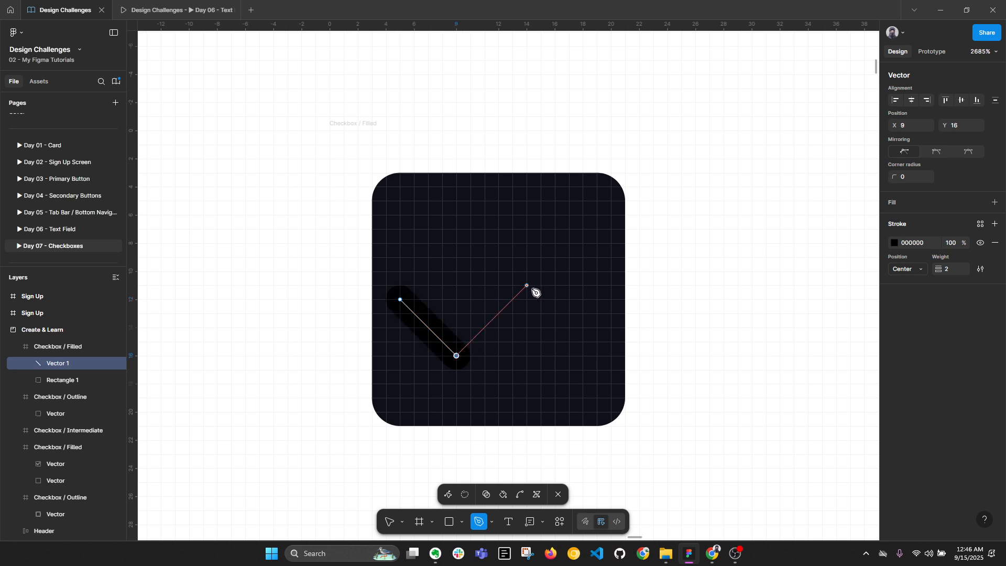
{"action": "left_click", "coordinate": [582, 229]}
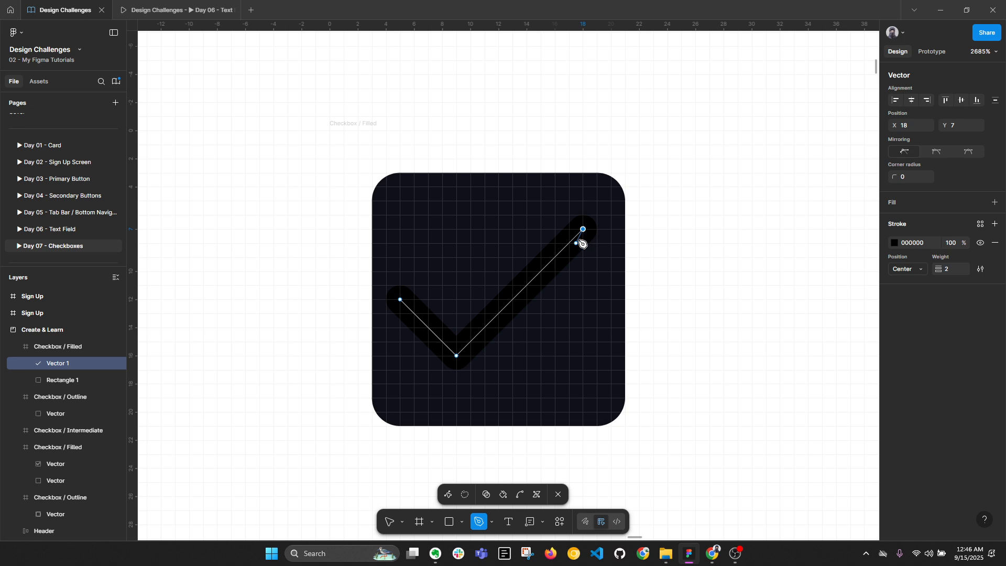
{"action": "key", "text": "Escape"}
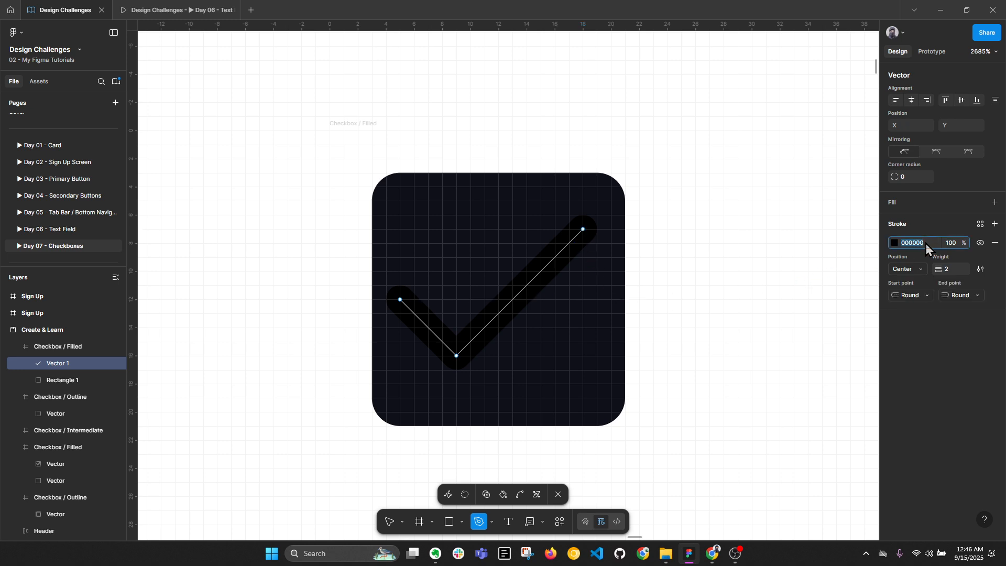
{"action": "key", "text": "Return"}
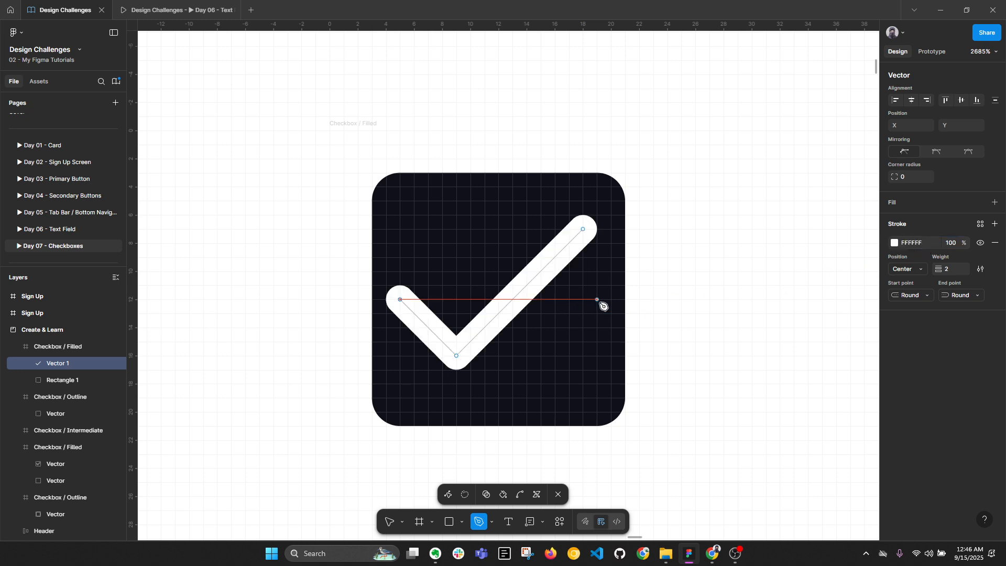
{"action": "key", "text": "v"}
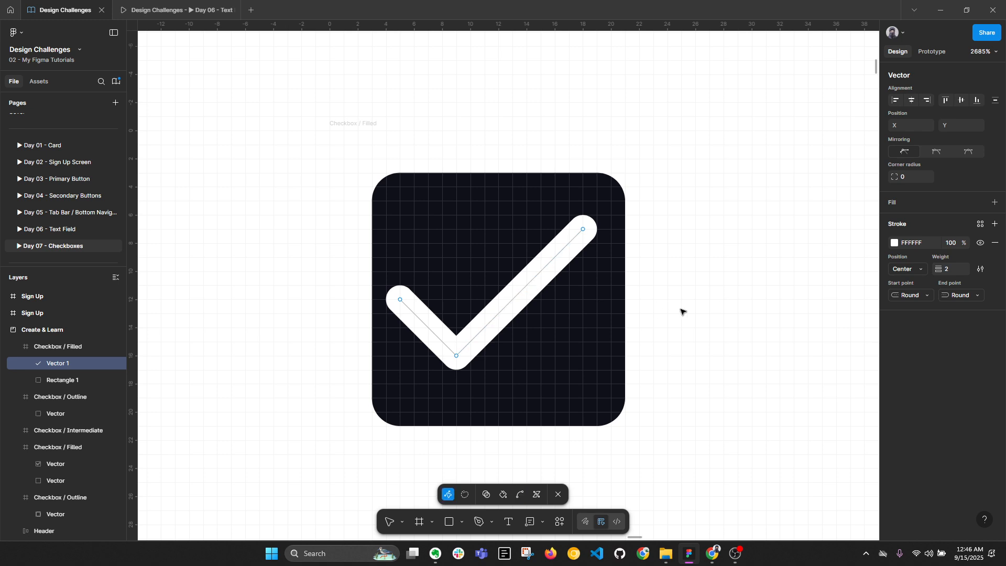
{"action": "key", "text": "Escape"}
{"action": "key", "text": "Escape"}
{"action": "left_click", "coordinate": [538, 284]}
{"action": "key", "text": "Delete"}
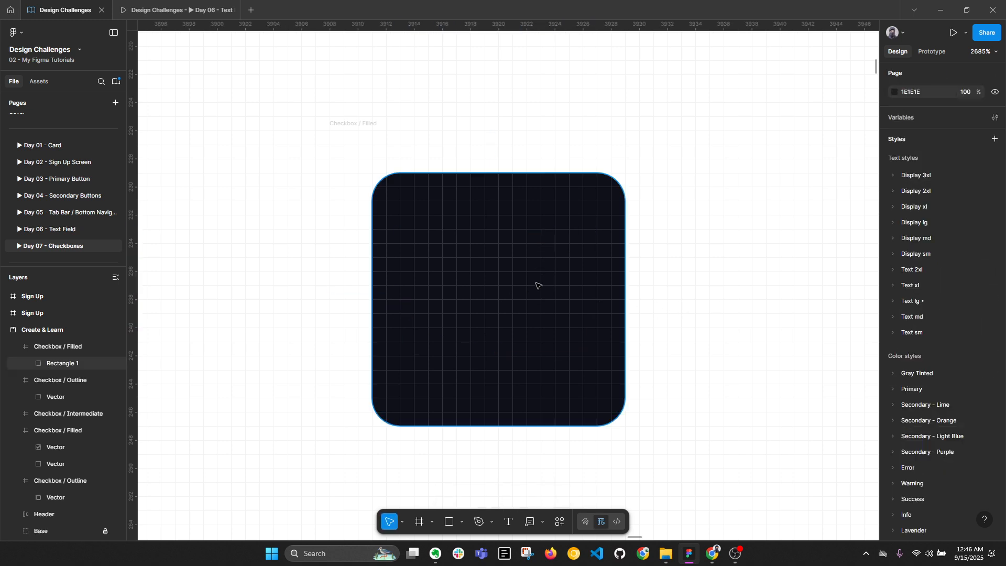
Draw the check mark path from its left end through the bottom corner to the upper right
{"action": "left_click", "coordinate": [478, 521]}
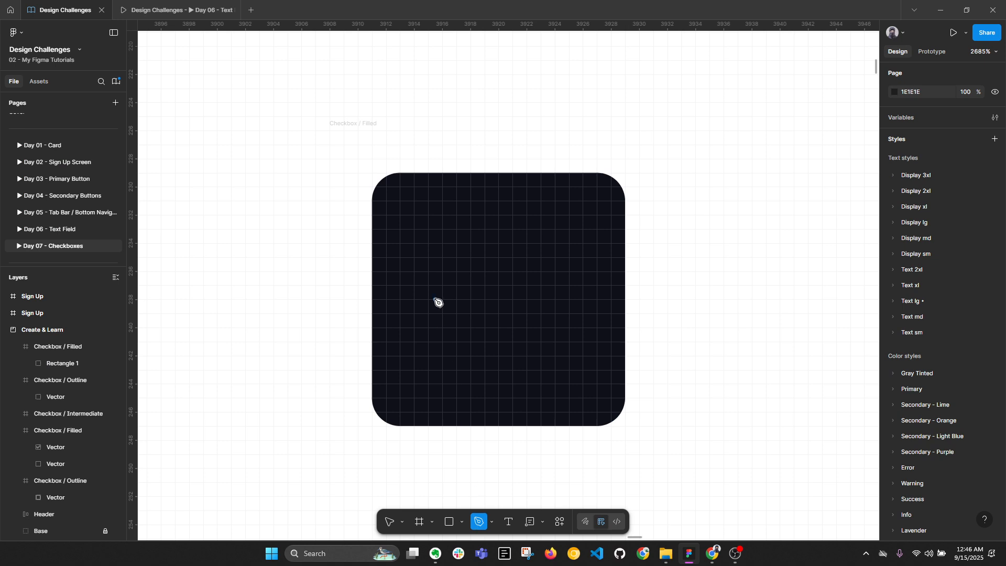
{"action": "scroll", "coordinate": [934, 262], "scroll_direction": "down", "scroll_amount": 4}
{"action": "scroll", "coordinate": [934, 262], "scroll_direction": "up", "scroll_amount": 4}
{"action": "left_click", "coordinate": [434, 305]}
{"action": "key", "text": "Escape"}
{"action": "left_click", "coordinate": [414, 299]}
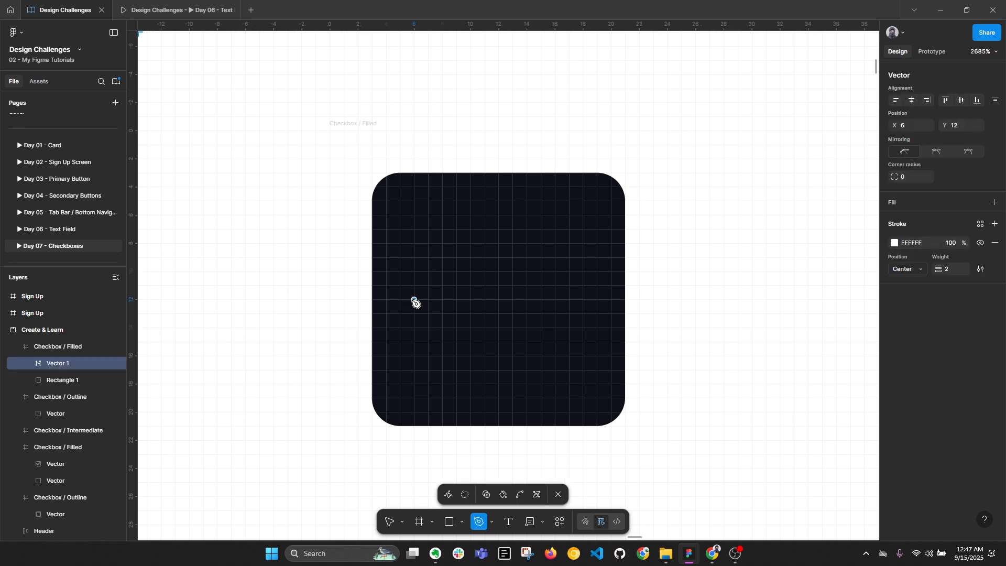
{"action": "left_click", "coordinate": [472, 358]}
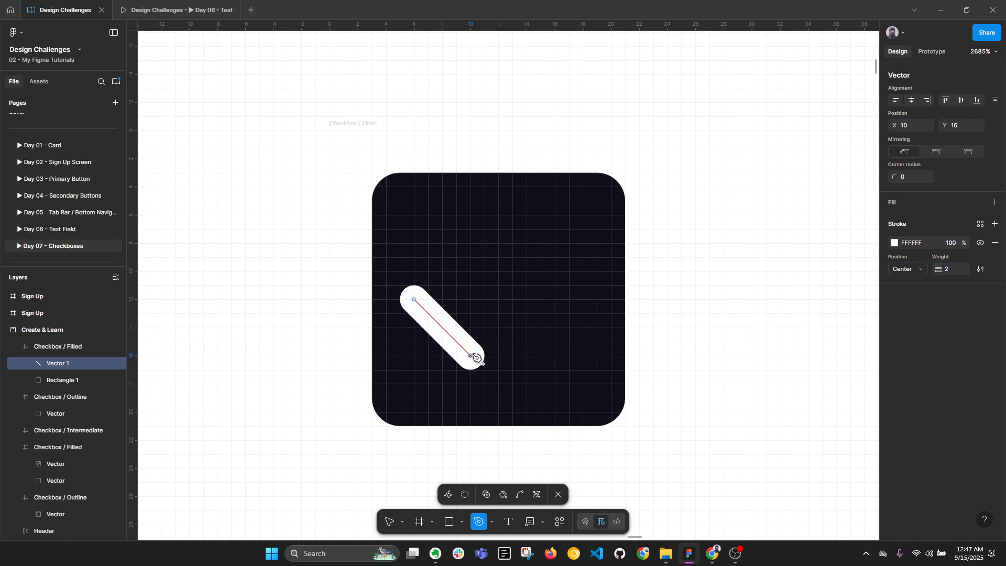
{"action": "left_click", "coordinate": [596, 231]}
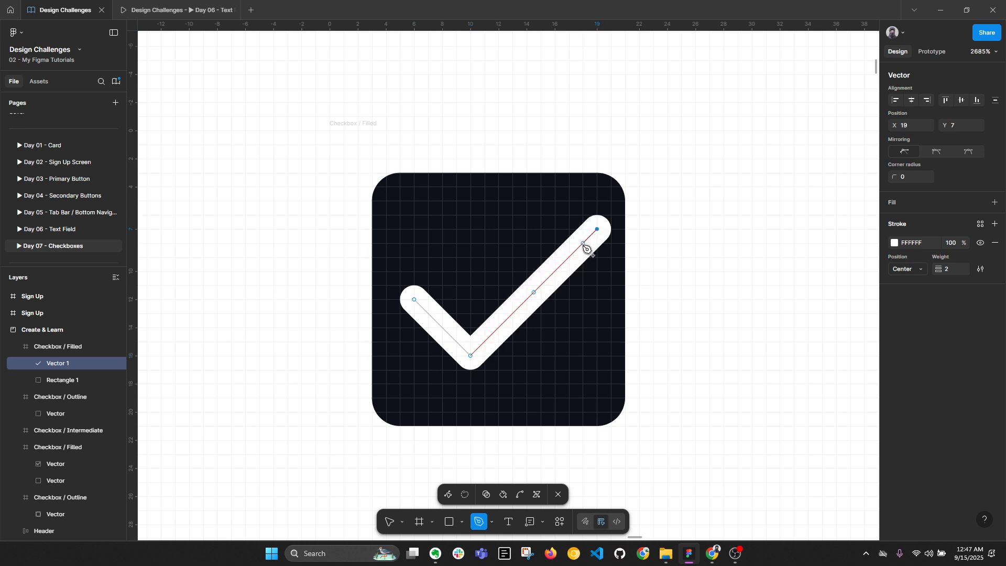
{"action": "key", "text": "ctrl+z"}
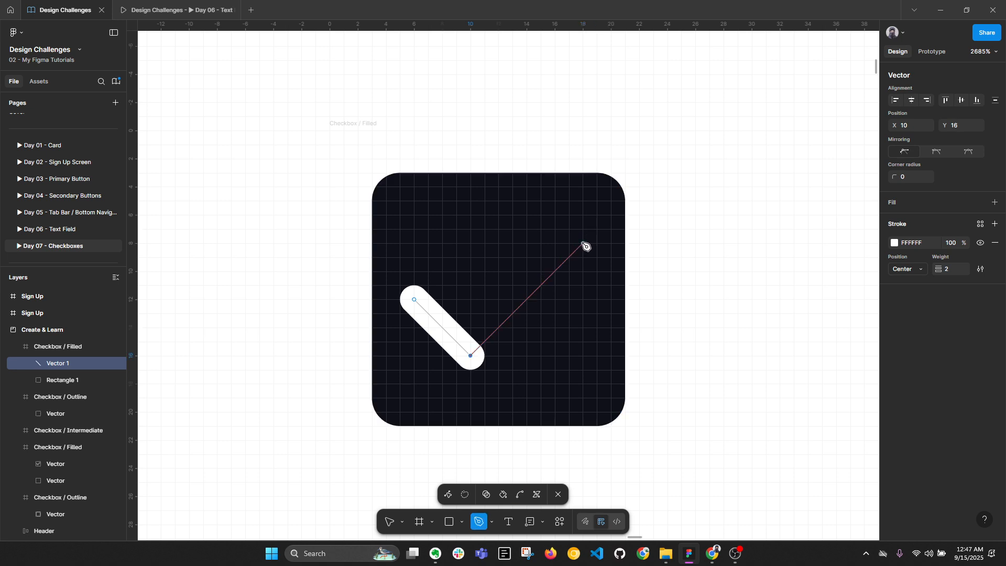
{"action": "left_click", "coordinate": [582, 243]}
{"action": "key", "text": "Escape"}
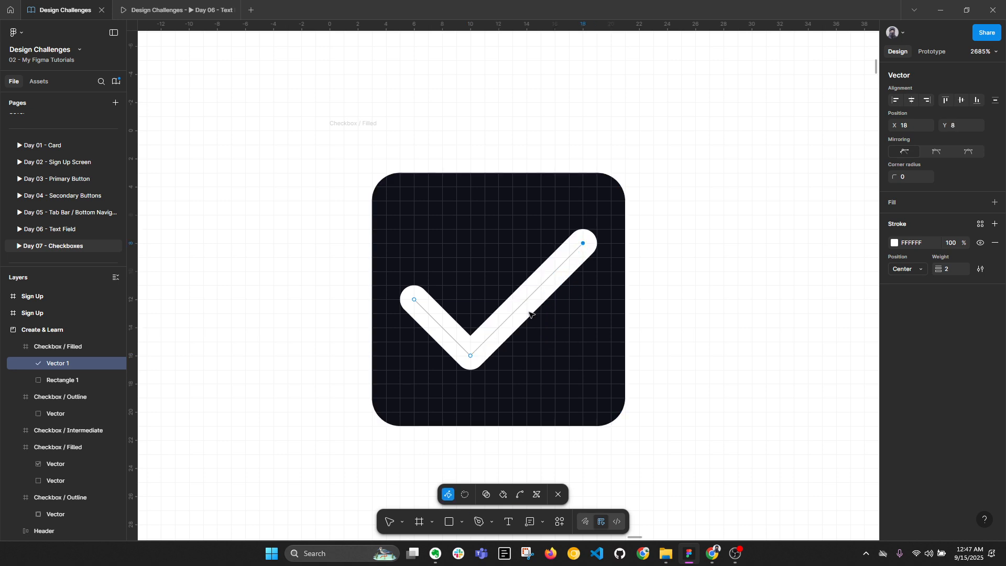
{"action": "key", "text": "Escape"}
Select the finished 12×8 white check mark and bring up its advanced stroke settings
{"action": "left_click", "coordinate": [541, 284]}
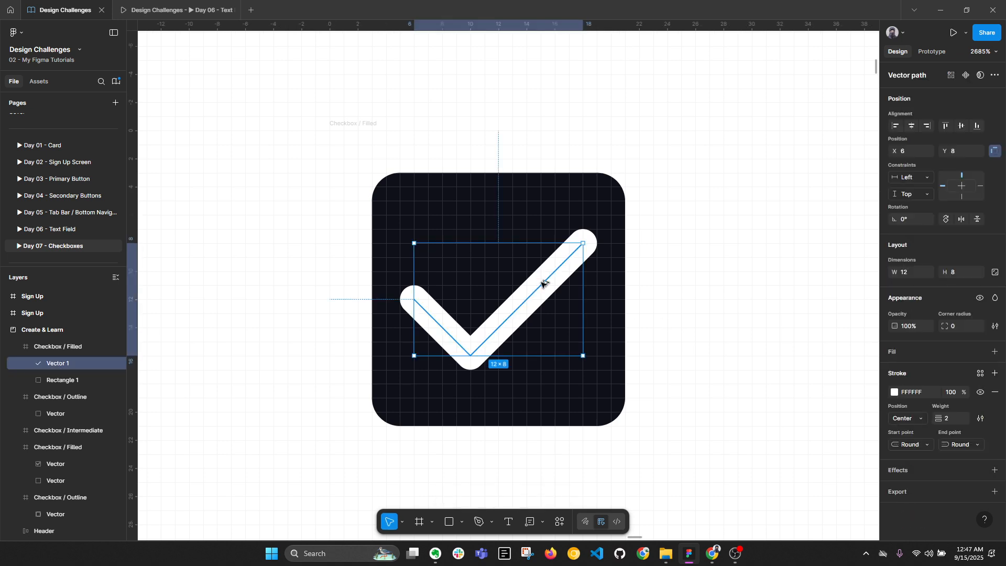
{"action": "key", "text": "alt+l"}
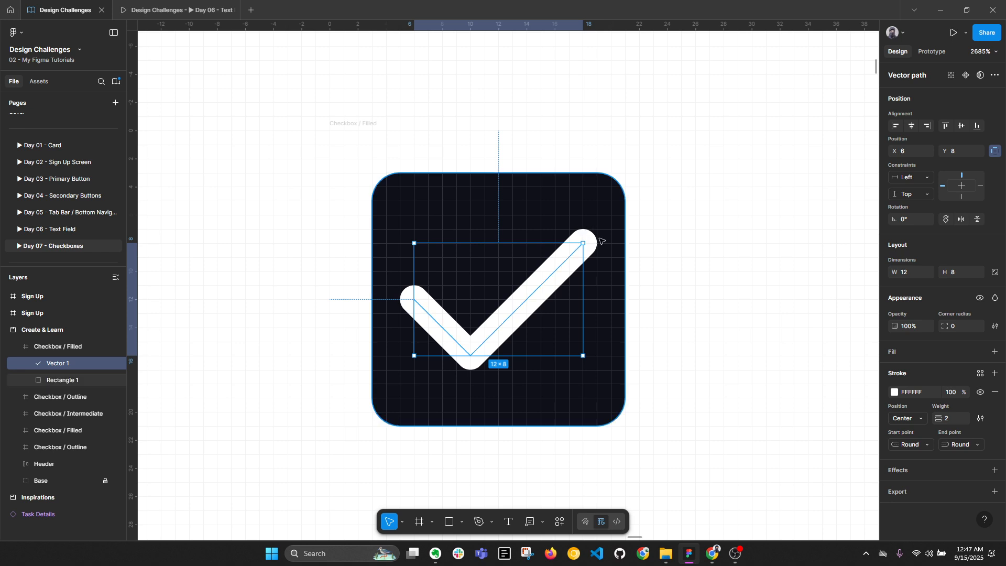
{"action": "left_click", "coordinate": [980, 418]}
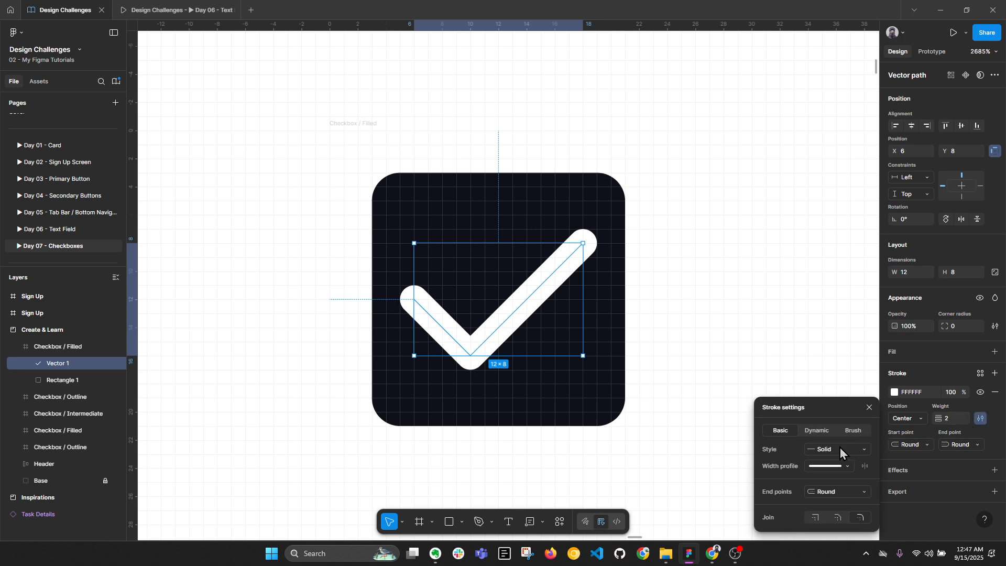
Try None end caps on the check mark's stroke, then revert to Round caps
{"action": "left_click", "coordinate": [956, 422]}
{"action": "left_click", "coordinate": [923, 444]}
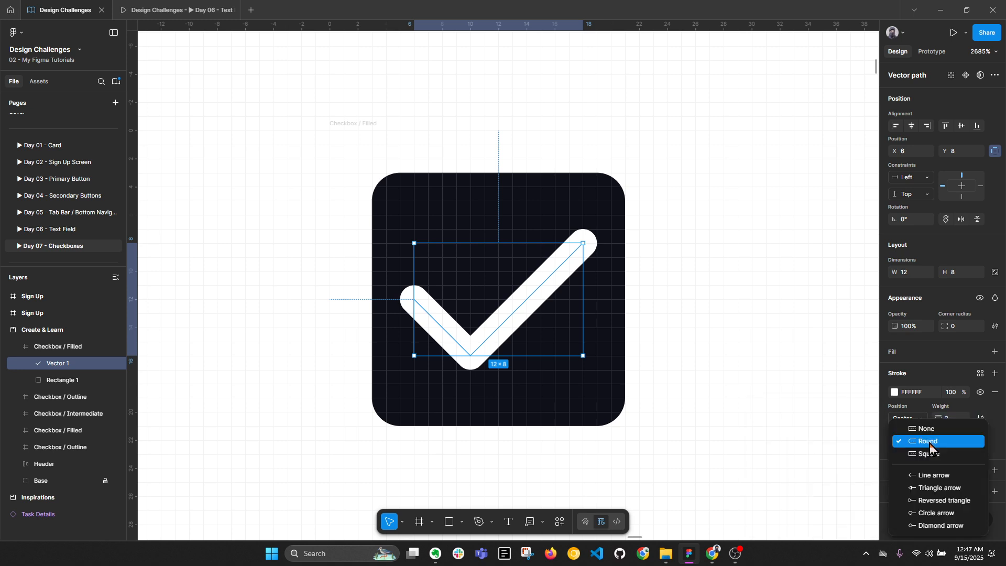
{"action": "left_click", "coordinate": [925, 442]}
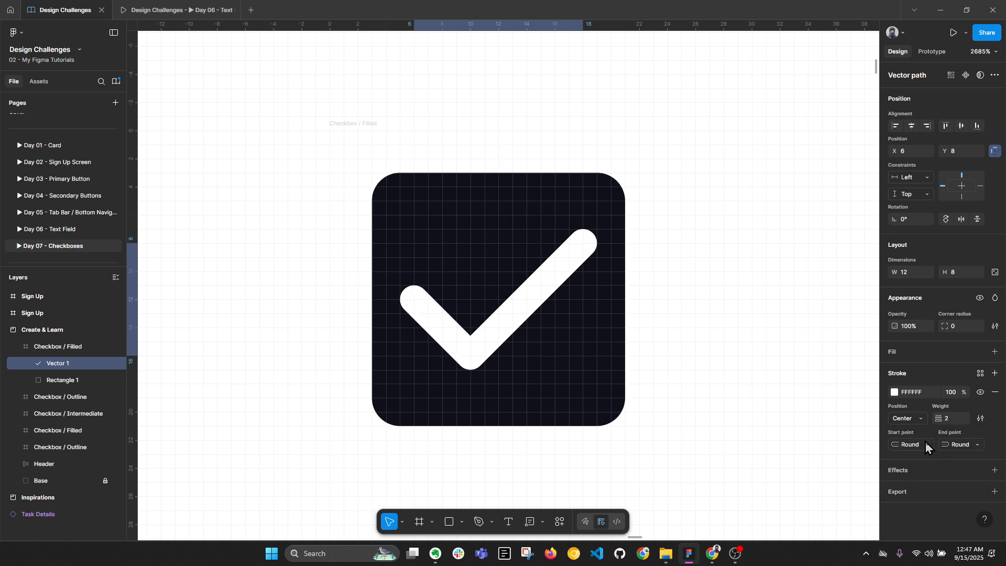
{"action": "left_click", "coordinate": [959, 445]}
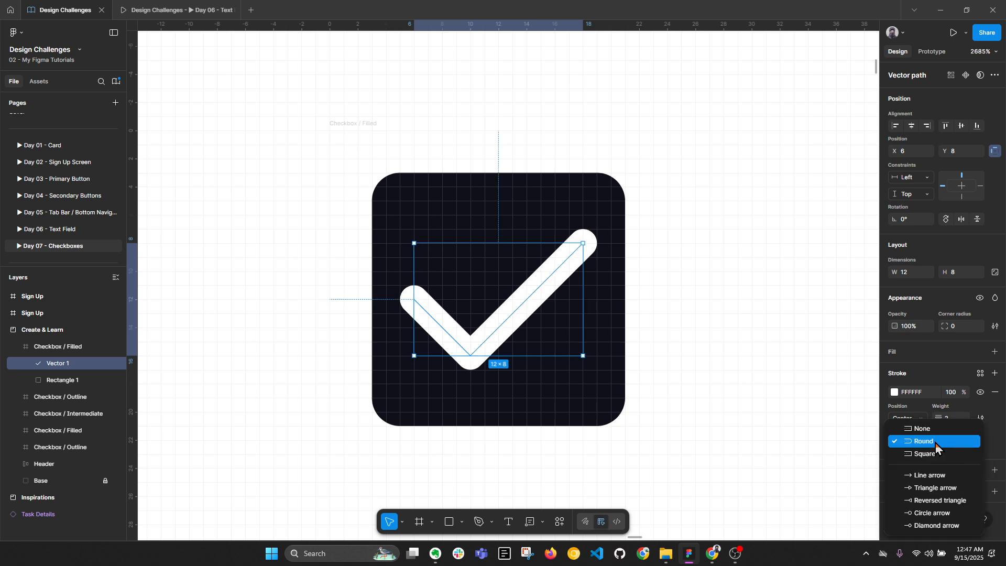
{"action": "left_click", "coordinate": [935, 442]}
{"action": "left_click", "coordinate": [910, 443]}
{"action": "left_click", "coordinate": [914, 429]}
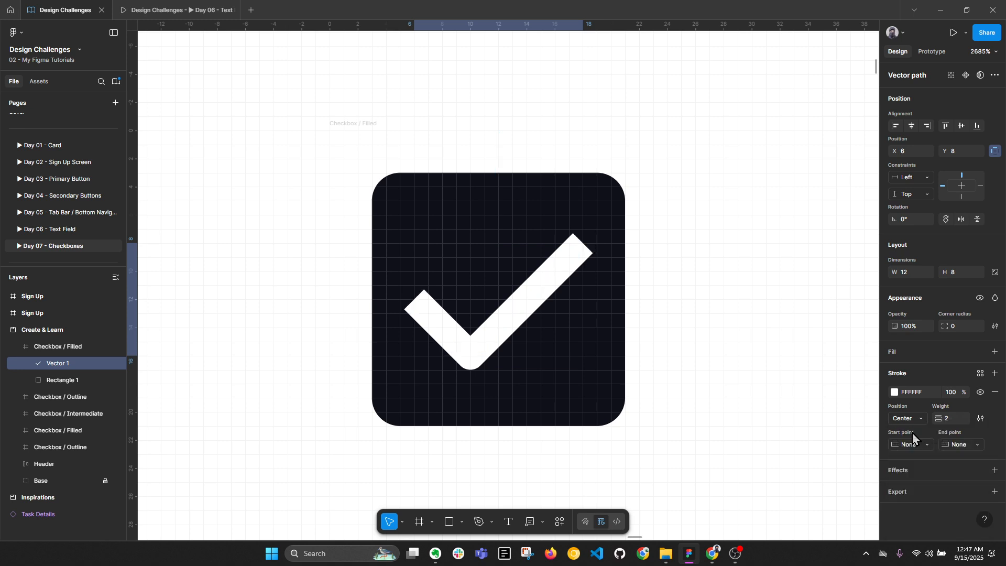
{"action": "key", "text": "ctrl+z"}
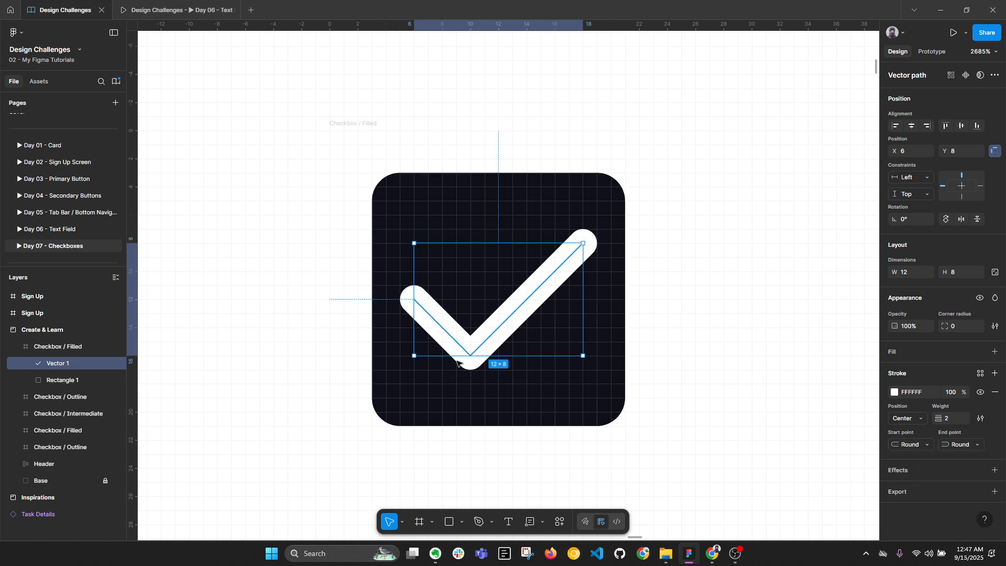
Try a Miter corner join, restore the Round join, and close the stroke settings
{"action": "left_click", "coordinate": [980, 418]}
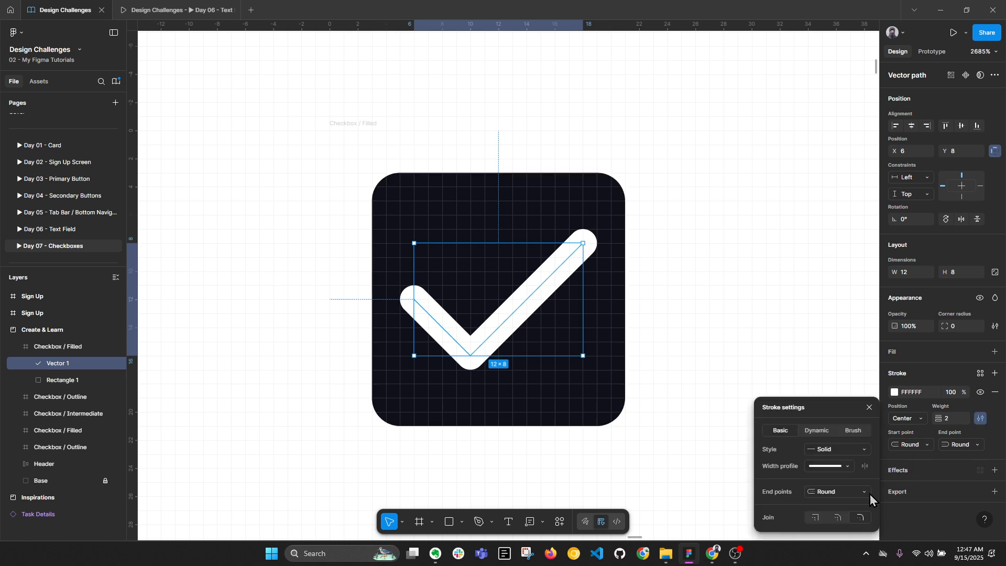
{"action": "left_click", "coordinate": [836, 517]}
{"action": "left_click", "coordinate": [814, 517]}
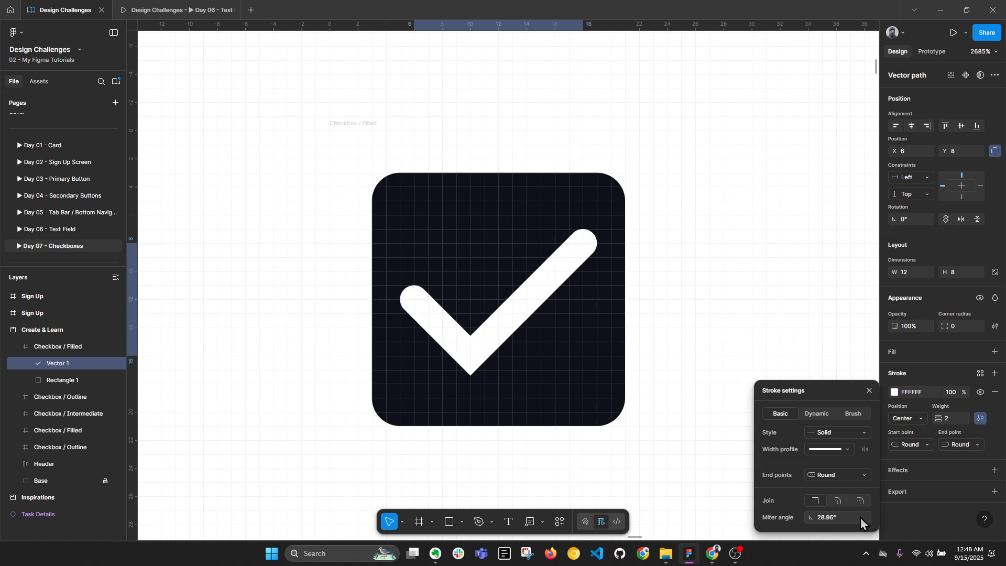
{"action": "left_click", "coordinate": [862, 501]}
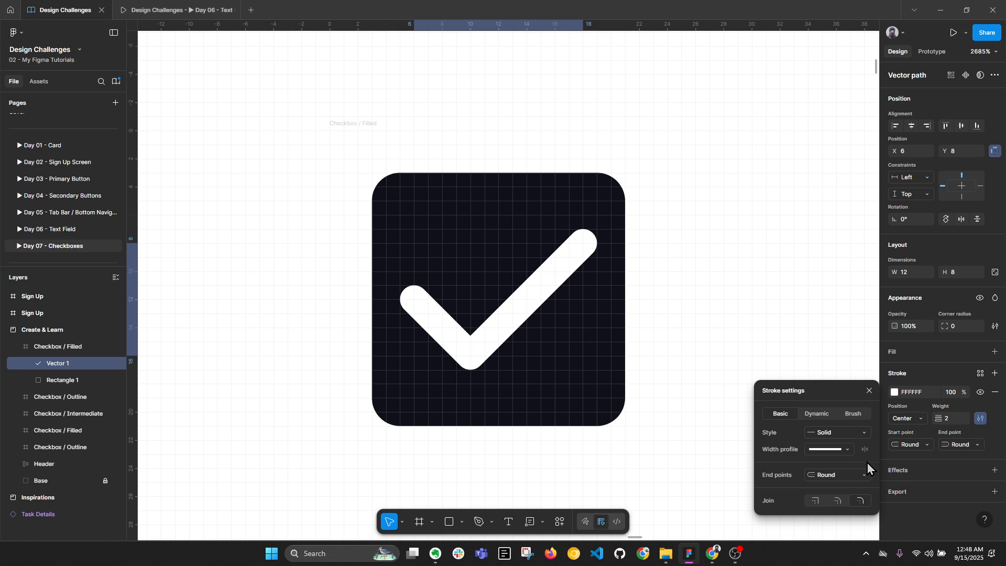
{"action": "left_click", "coordinate": [869, 390]}
{"action": "left_click", "coordinate": [761, 398]}
Duplicate the Checkbox / Filled frame and place the copy in the lower row under Intermediate
{"action": "left_click", "coordinate": [493, 296]}
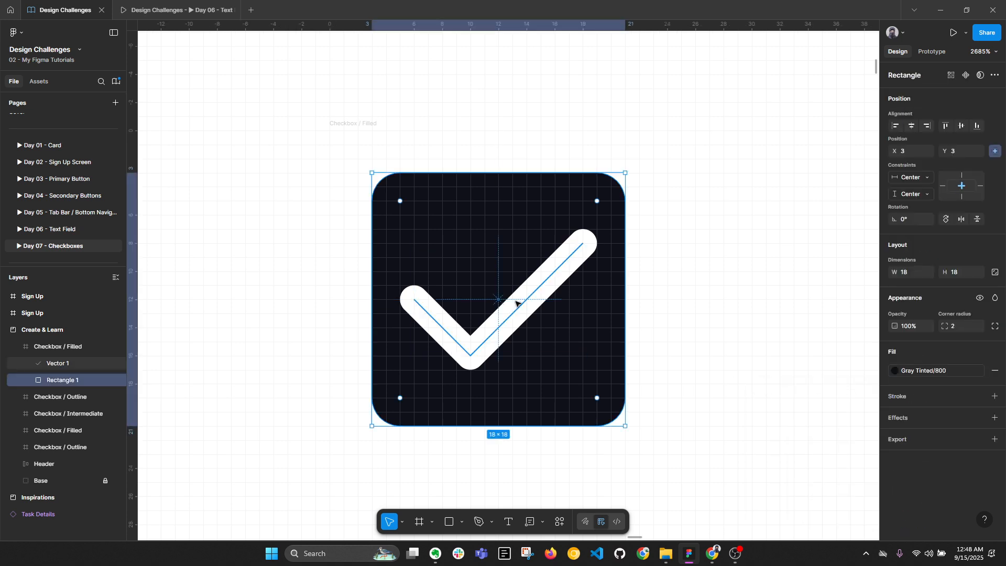
{"action": "left_click", "coordinate": [523, 304]}
{"action": "scroll", "coordinate": [523, 304], "scroll_direction": "down", "scroll_amount": 3}
{"action": "left_click", "coordinate": [513, 255], "text": "shift"}
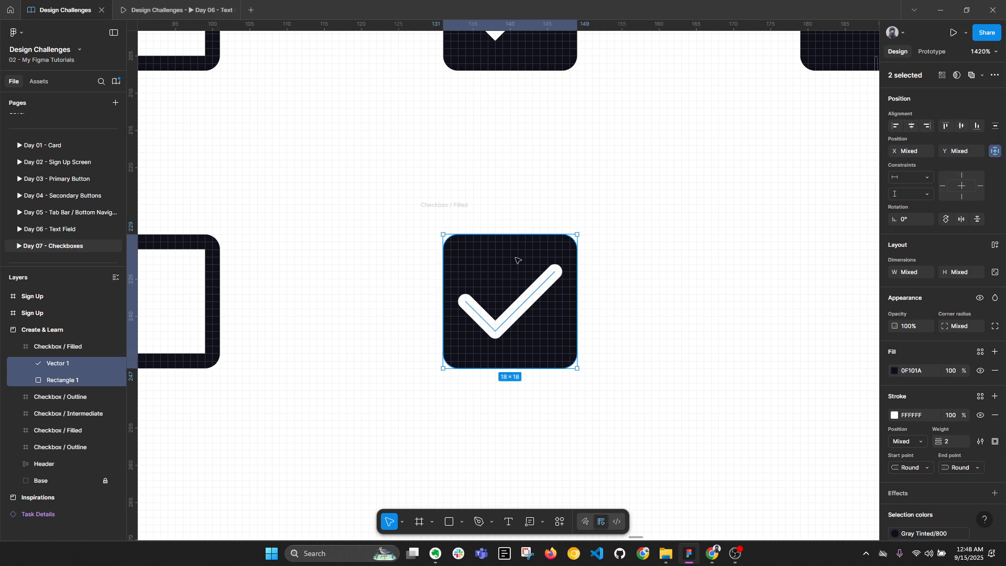
{"action": "key", "text": "alt+l"}
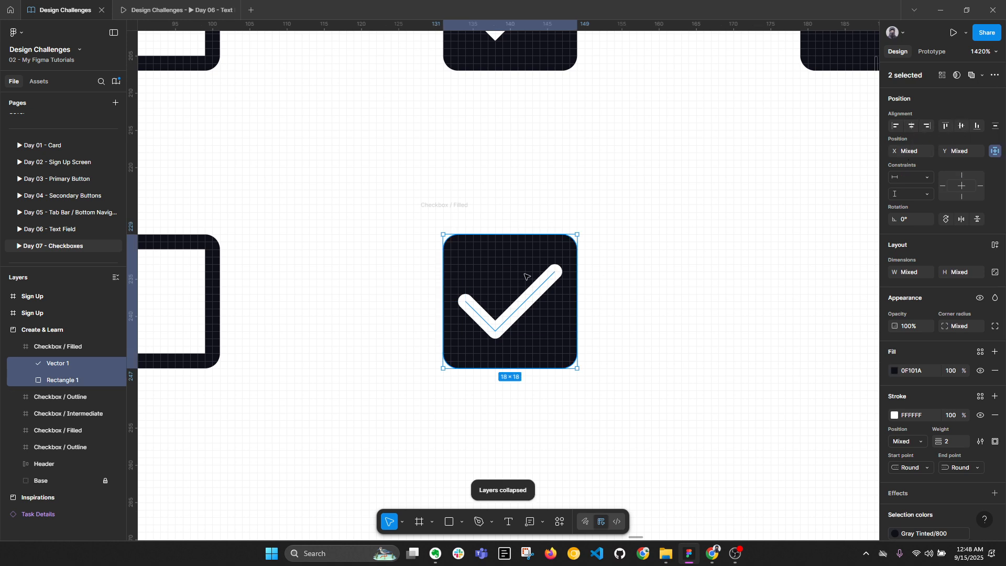
{"action": "right_click", "coordinate": [60, 370]}
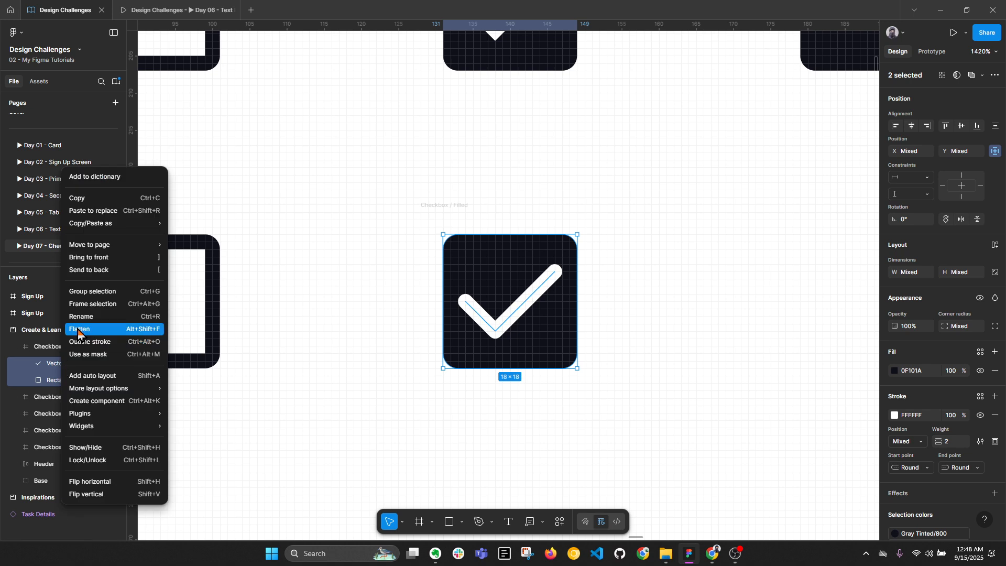
{"action": "left_click", "coordinate": [359, 287]}
{"action": "scroll", "coordinate": [360, 286], "scroll_direction": "down", "scroll_amount": 3}
{"action": "left_click", "coordinate": [496, 229]}
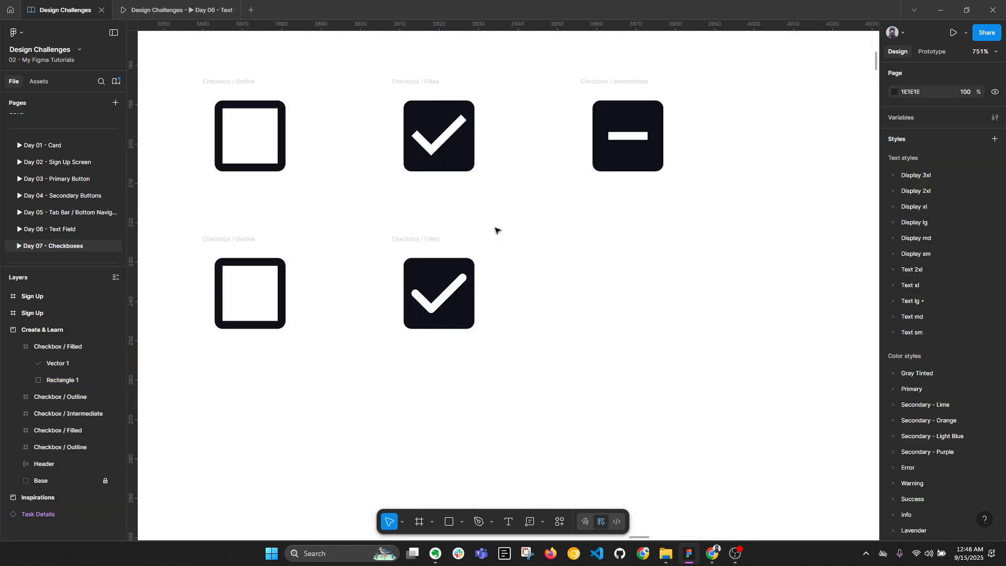
{"action": "left_click", "coordinate": [425, 241]}
{"action": "key", "text": "ctrl+d"}
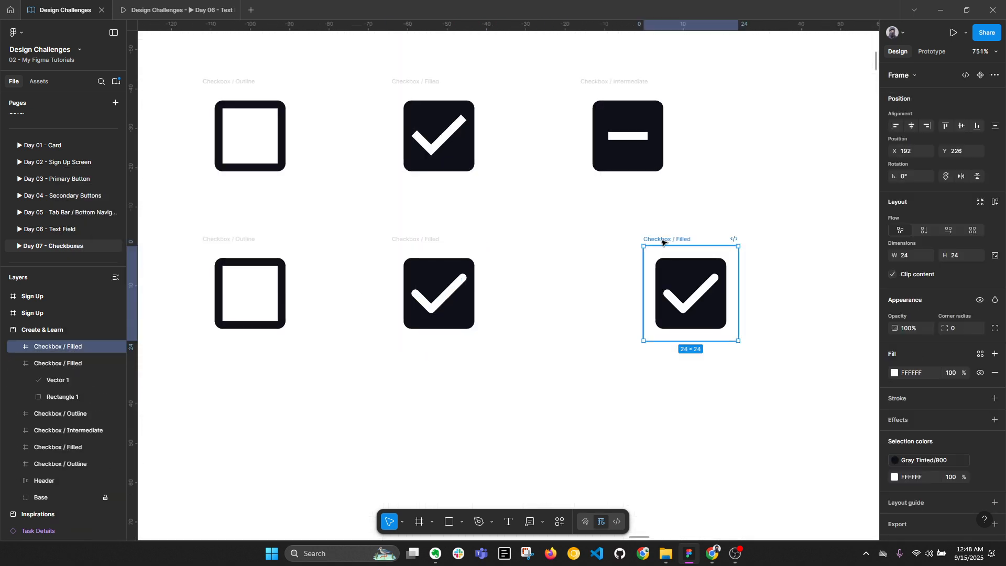
{"action": "left_click_drag", "start_coordinate": [663, 242], "coordinate": [605, 242]}
Copy the name 'Checkbox / Intermediate' from the Intermediate frame onto the new copy
{"action": "left_click", "coordinate": [628, 82]}
{"action": "double_click", "coordinate": [628, 82]}
{"action": "key", "text": "ctrl+c"}
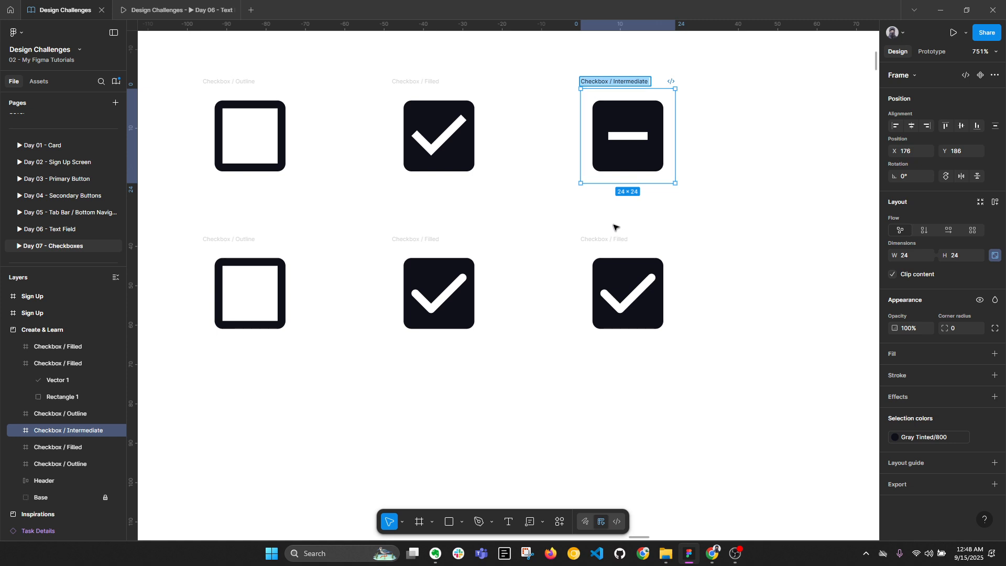
{"action": "double_click", "coordinate": [615, 237]}
{"action": "key", "text": "ctrl+v"}
{"action": "left_click", "coordinate": [545, 297]}
Select the copy's background rectangle and check mark, ending with just the rectangle
{"action": "scroll", "coordinate": [369, 305], "scroll_direction": "up", "scroll_amount": 1}
{"action": "scroll", "coordinate": [370, 318], "scroll_direction": "up", "scroll_amount": 3}
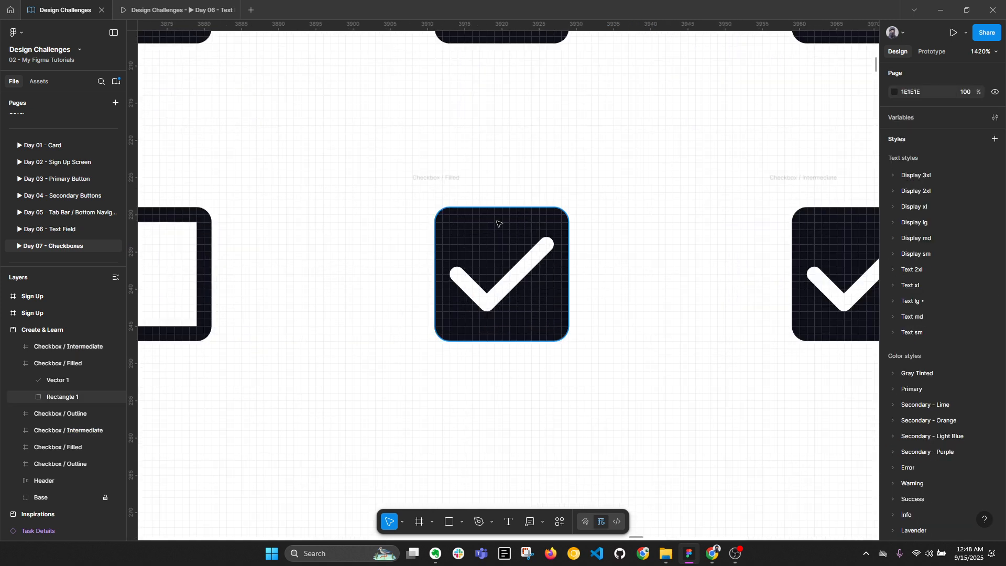
{"action": "left_click", "coordinate": [62, 396]}
{"action": "left_click", "coordinate": [57, 380], "text": "shift"}
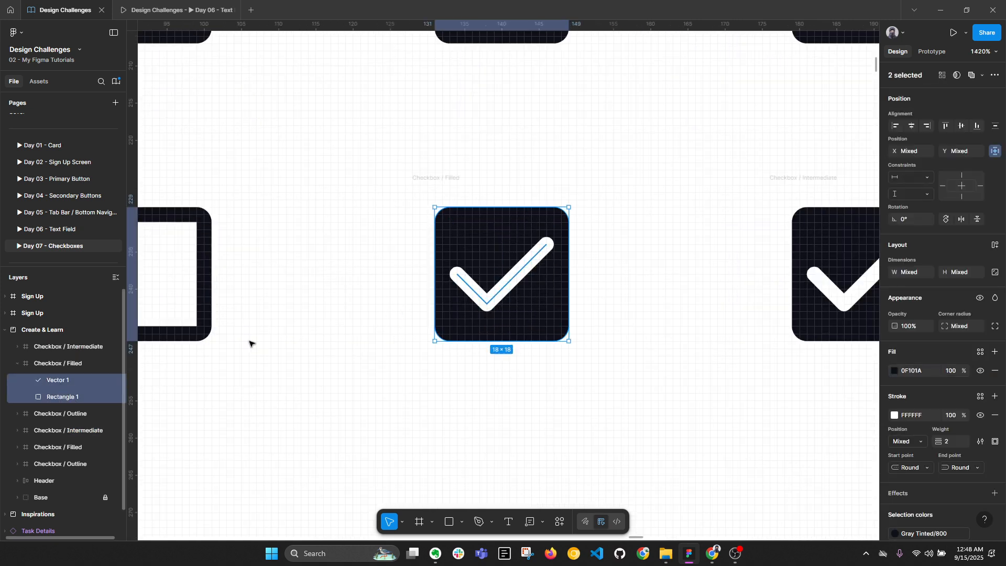
{"action": "left_click", "coordinate": [558, 239]}
{"action": "left_click", "coordinate": [548, 248]}
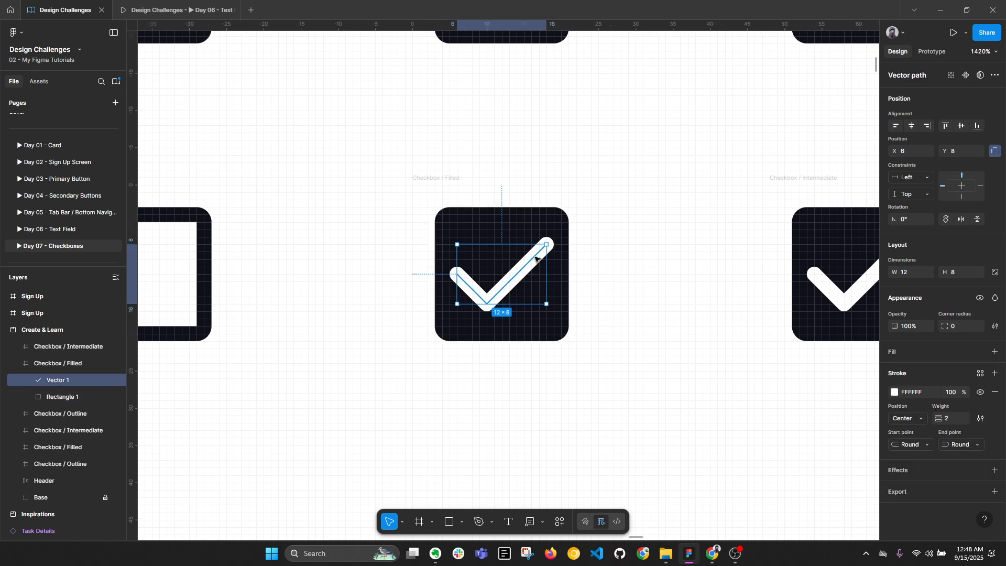
{"action": "left_click", "coordinate": [957, 421]}
{"action": "type", "text": "1"}
{"action": "key", "text": "Return"}
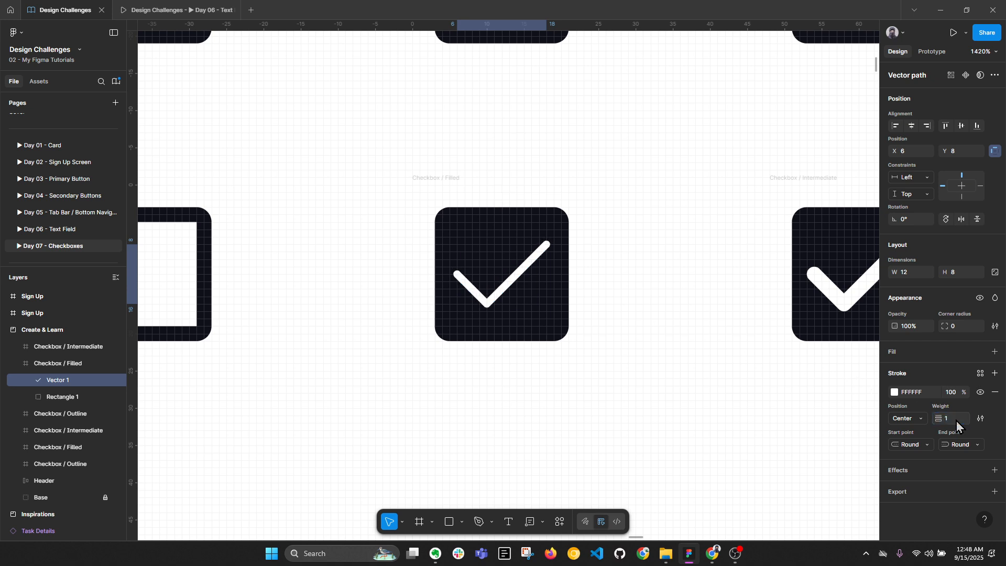
{"action": "key", "text": "ctrl+z"}
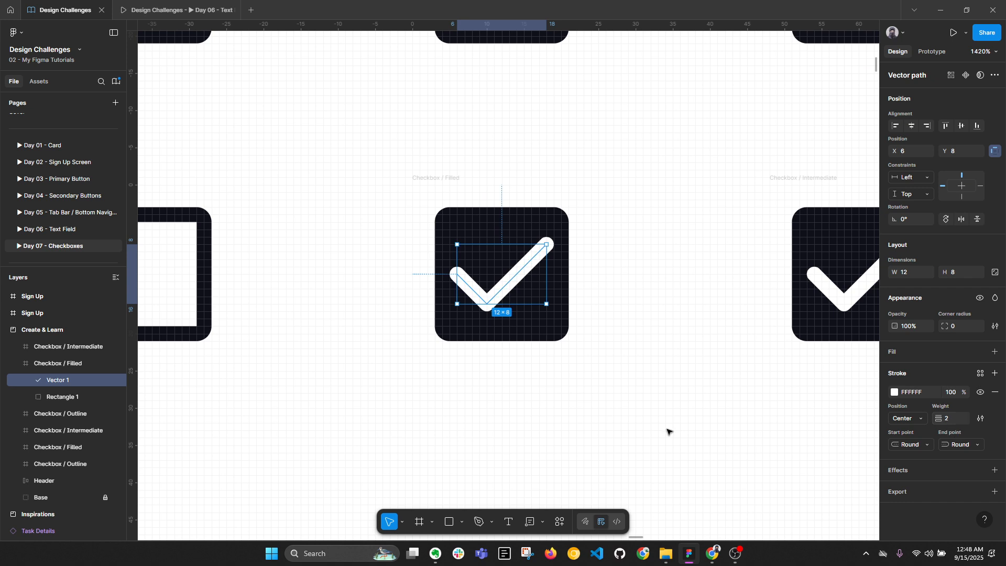
{"action": "left_click", "coordinate": [667, 431]}
{"action": "left_click", "coordinate": [507, 272]}
{"action": "left_click", "coordinate": [494, 224], "text": "shift"}
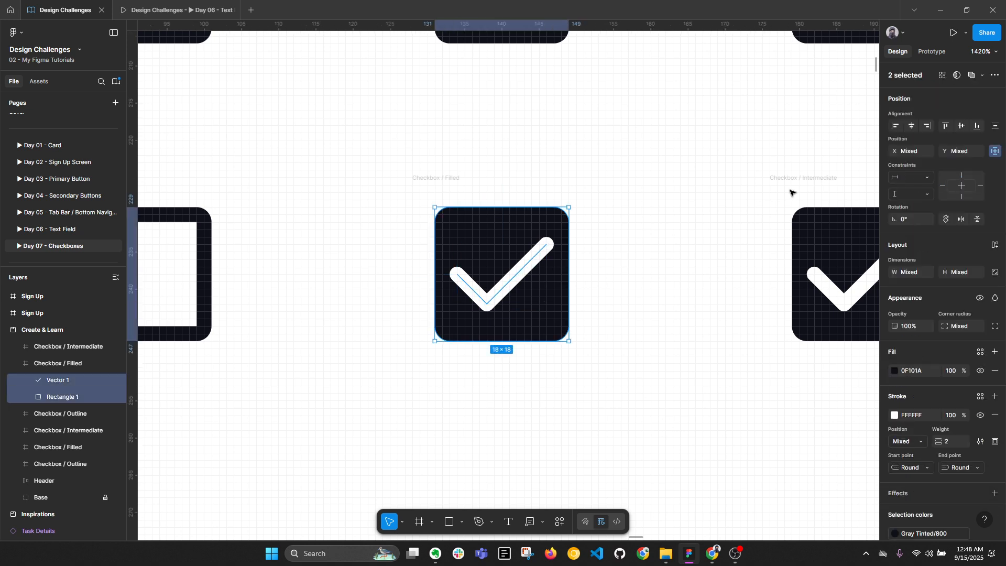
{"action": "left_click", "coordinate": [983, 52]}
{"action": "left_click", "coordinate": [935, 151]}
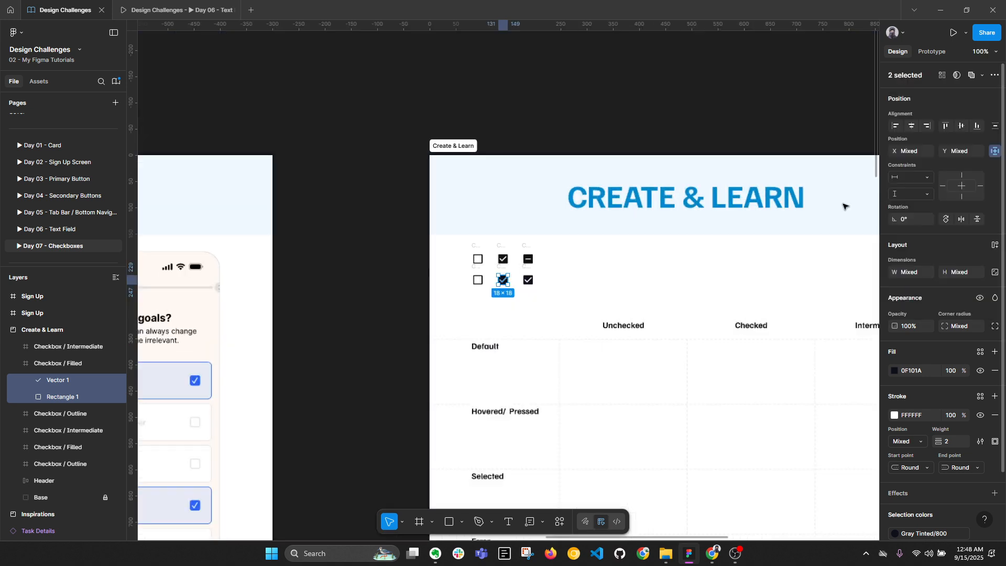
{"action": "left_click", "coordinate": [528, 309]}
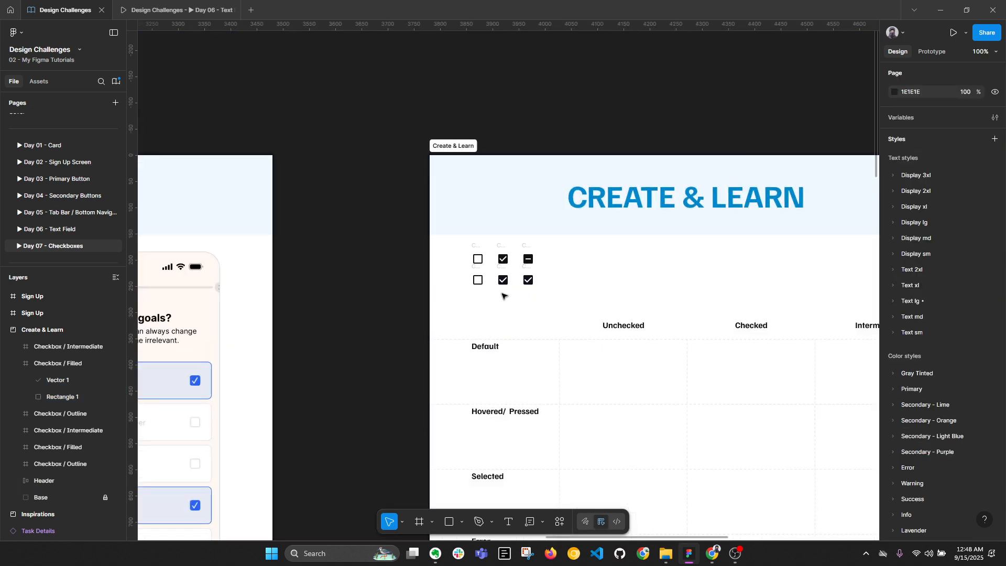
{"action": "scroll", "coordinate": [500, 291], "scroll_direction": "up", "scroll_amount": 3}
{"action": "scroll", "coordinate": [509, 275], "scroll_direction": "up", "scroll_amount": 3}
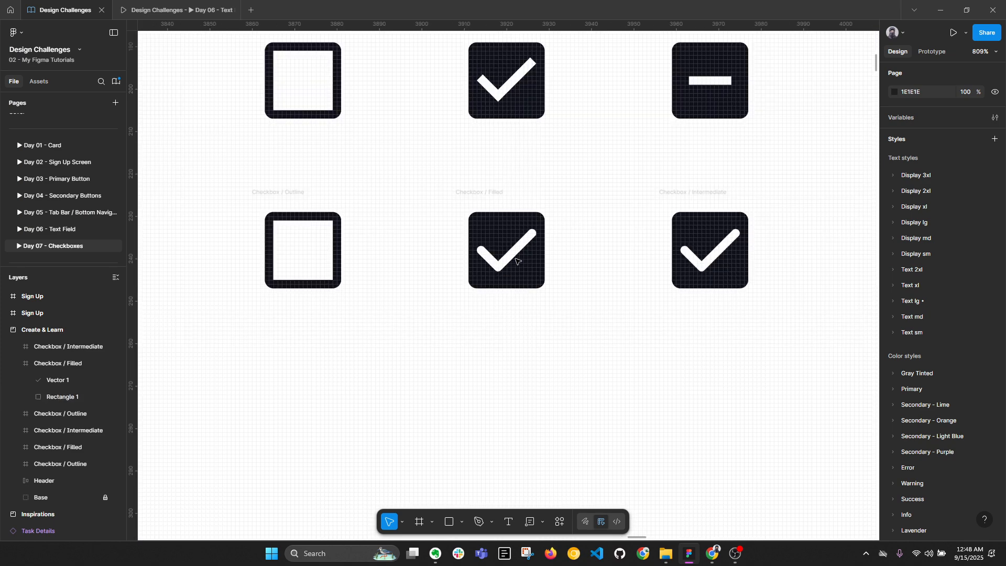
{"action": "left_click", "coordinate": [513, 259]}
Try flattening the check and square together, then undo to restore both layers
{"action": "scroll", "coordinate": [514, 258], "scroll_direction": "up", "scroll_amount": 3}
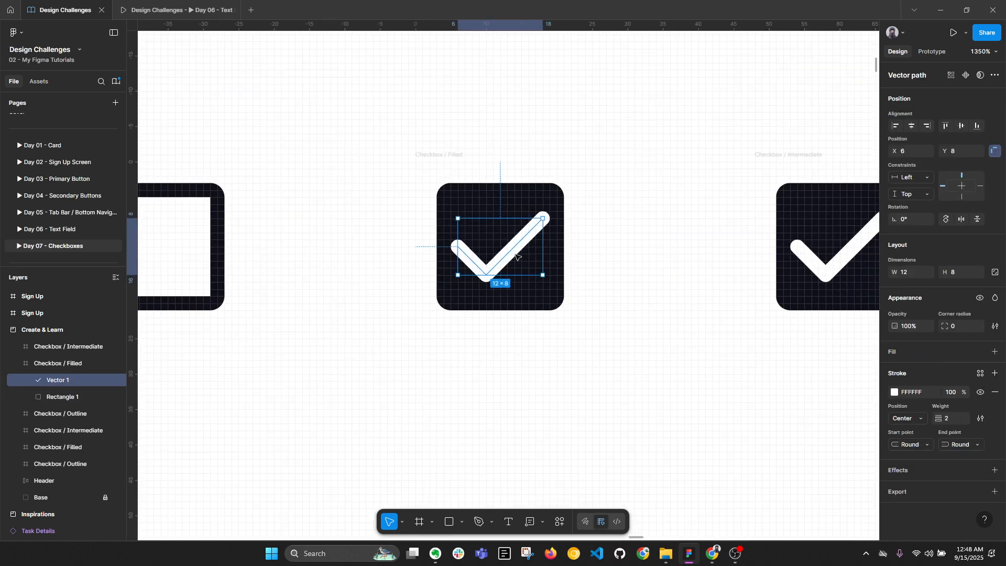
{"action": "left_click", "coordinate": [515, 191], "text": "shift"}
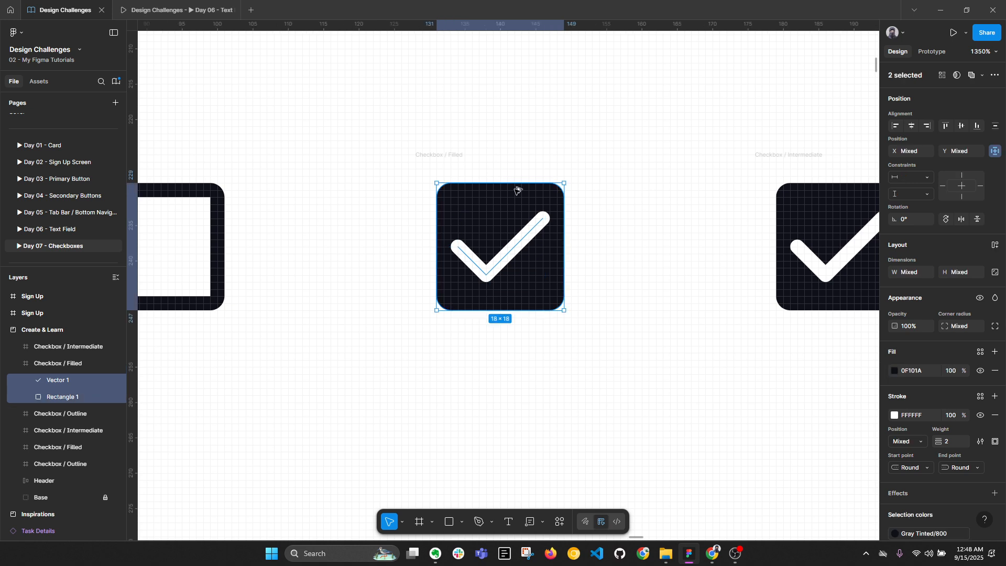
{"action": "key", "text": "alt+l"}
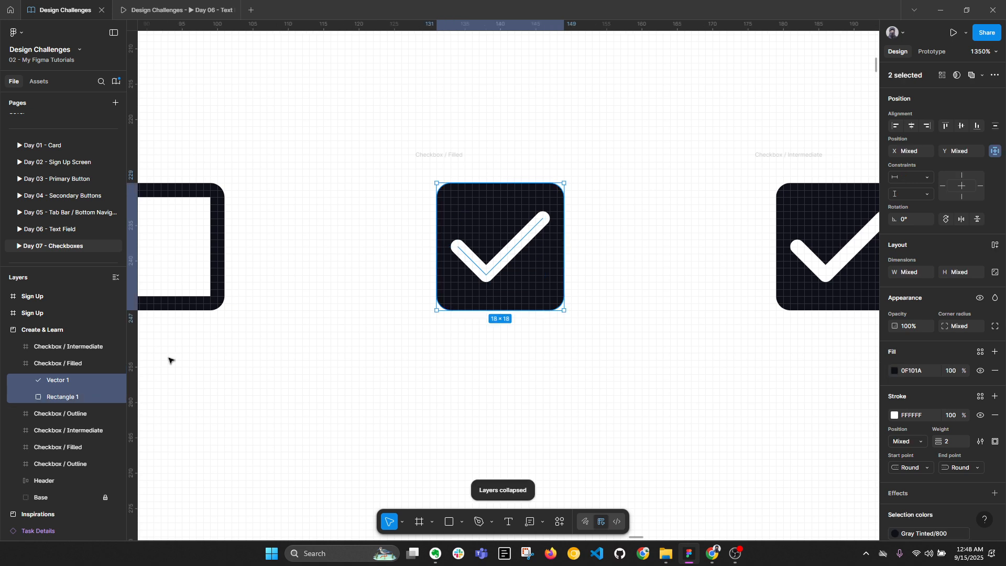
{"action": "right_click", "coordinate": [67, 385]}
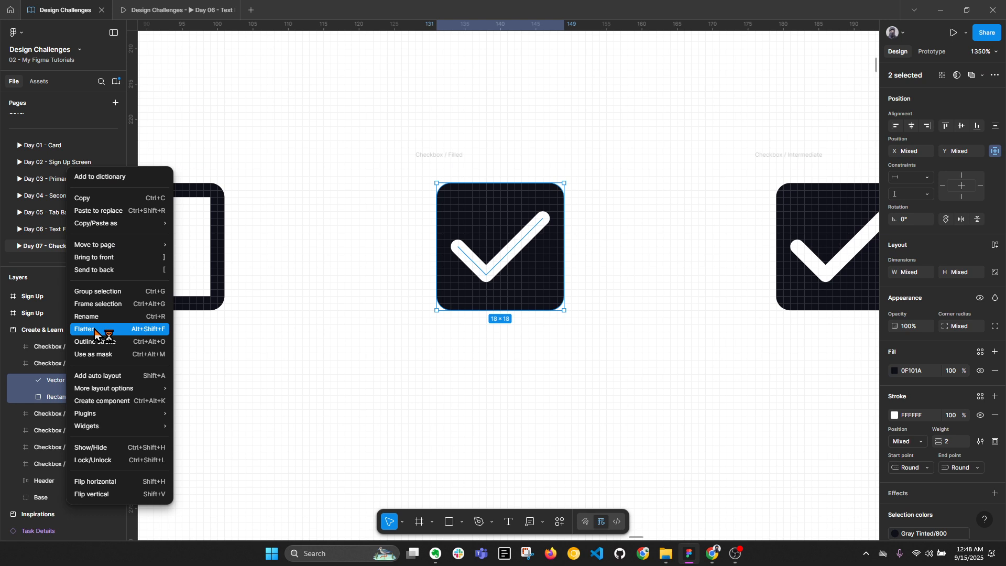
{"action": "left_click", "coordinate": [95, 329]}
{"action": "left_click", "coordinate": [67, 379]}
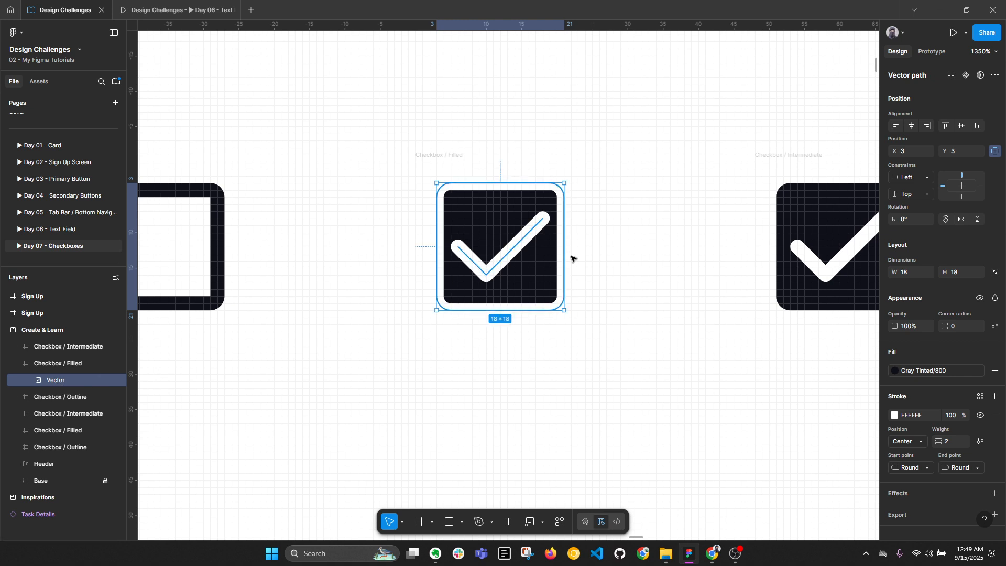
{"action": "left_click", "coordinate": [608, 272]}
{"action": "left_click", "coordinate": [552, 273]}
{"action": "key", "text": "Escape"}
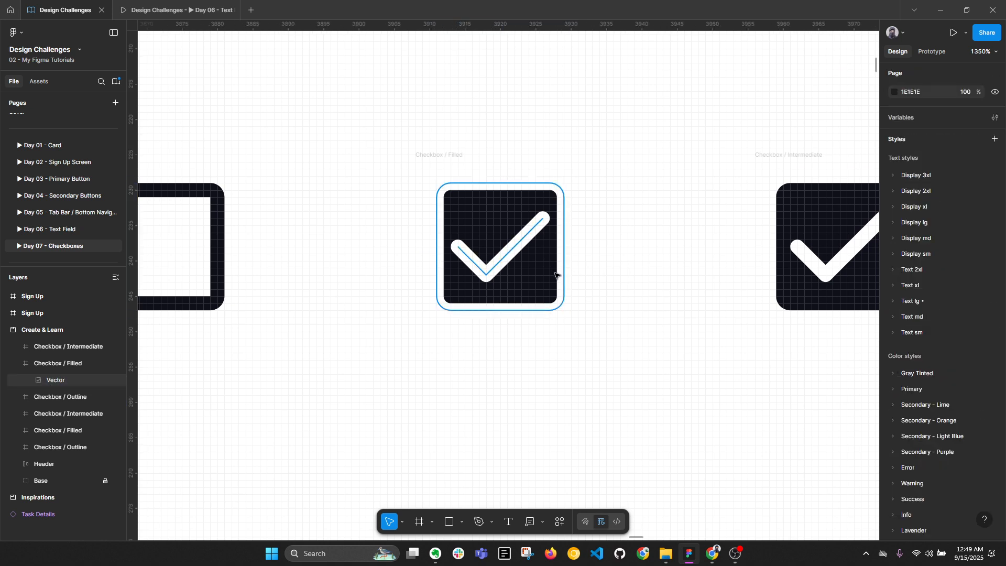
{"action": "left_click", "coordinate": [559, 276]}
{"action": "key", "text": "ctrl+z"}
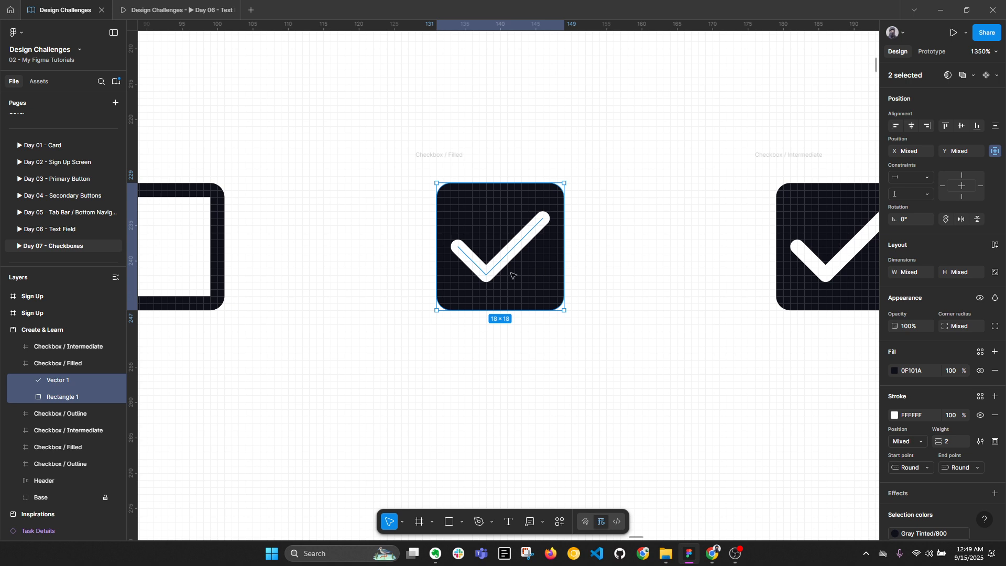
Flatten the check path Vector 1, then try flattening both shapes again and undo
{"action": "left_click", "coordinate": [522, 285]}
{"action": "left_click", "coordinate": [516, 249]}
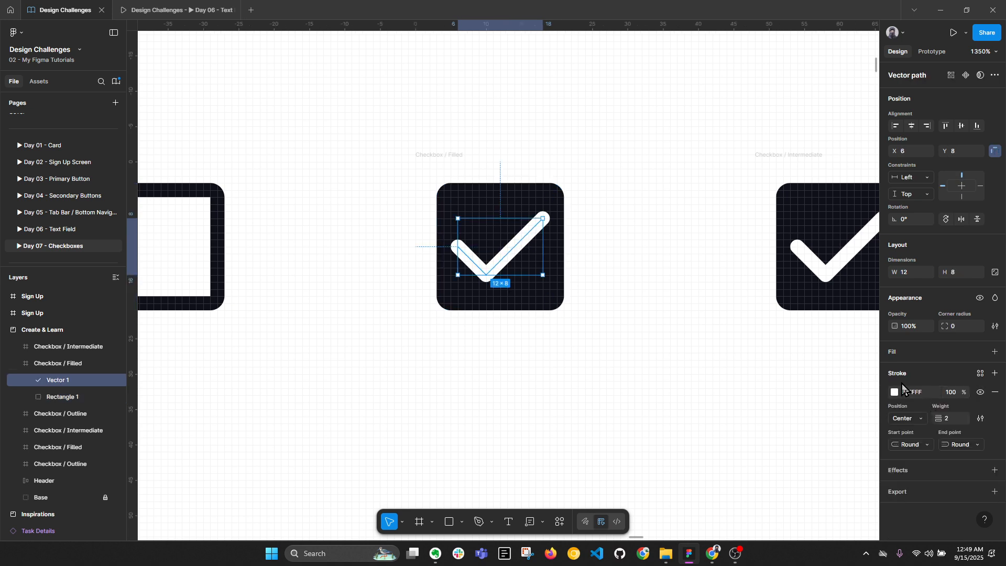
{"action": "left_click", "coordinate": [557, 302]}
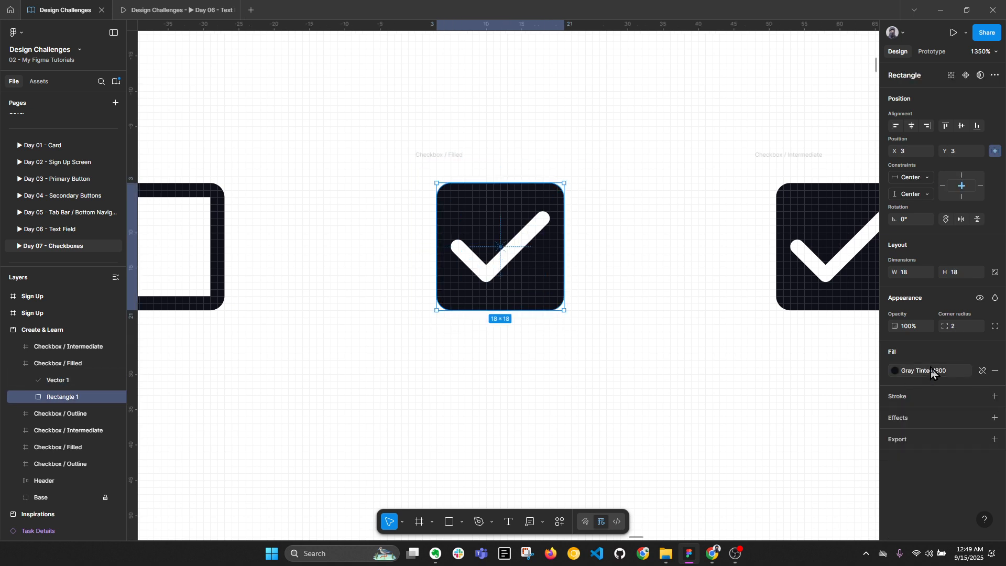
{"action": "left_click", "coordinate": [57, 380]}
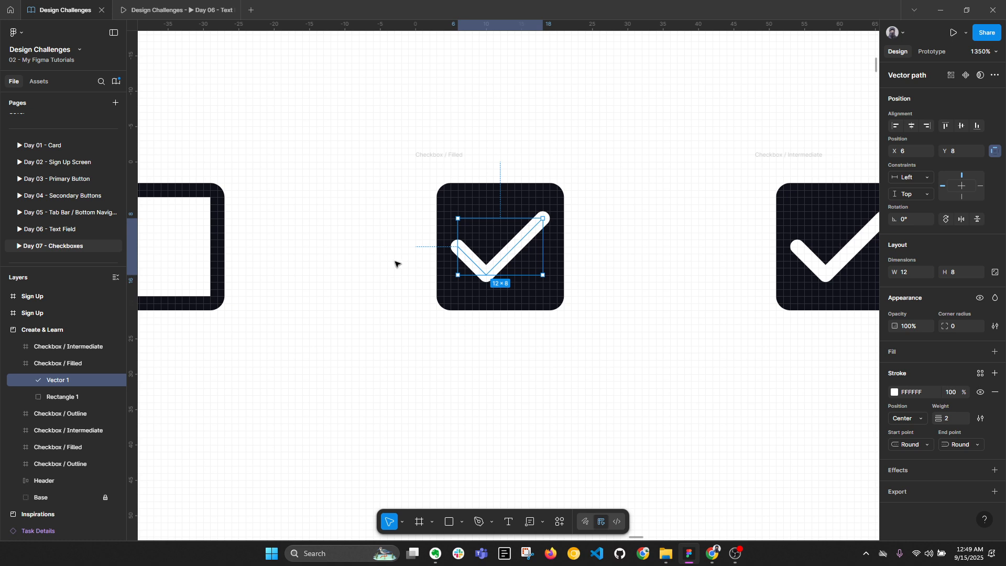
{"action": "right_click", "coordinate": [65, 381]}
{"action": "left_click", "coordinate": [99, 340]}
{"action": "key", "text": "ctrl+a"}
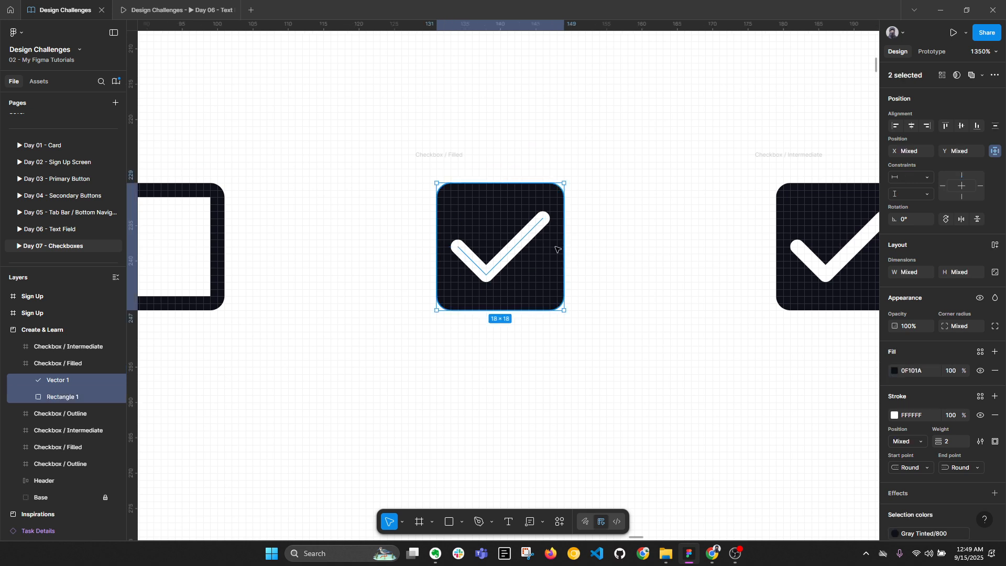
{"action": "left_click", "coordinate": [58, 398]}
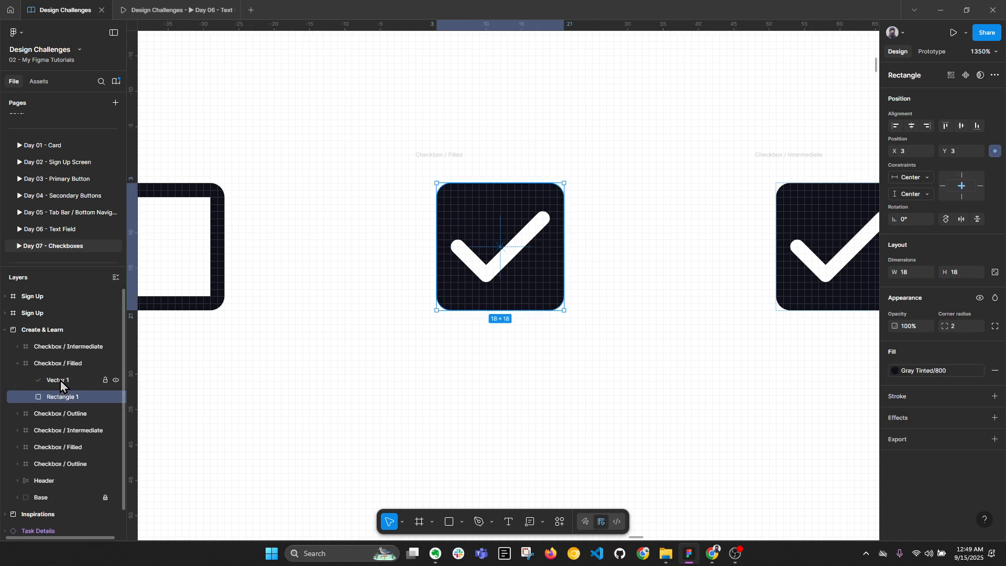
{"action": "left_click", "coordinate": [58, 382], "text": "shift"}
{"action": "right_click", "coordinate": [56, 386]}
{"action": "left_click", "coordinate": [90, 337]}
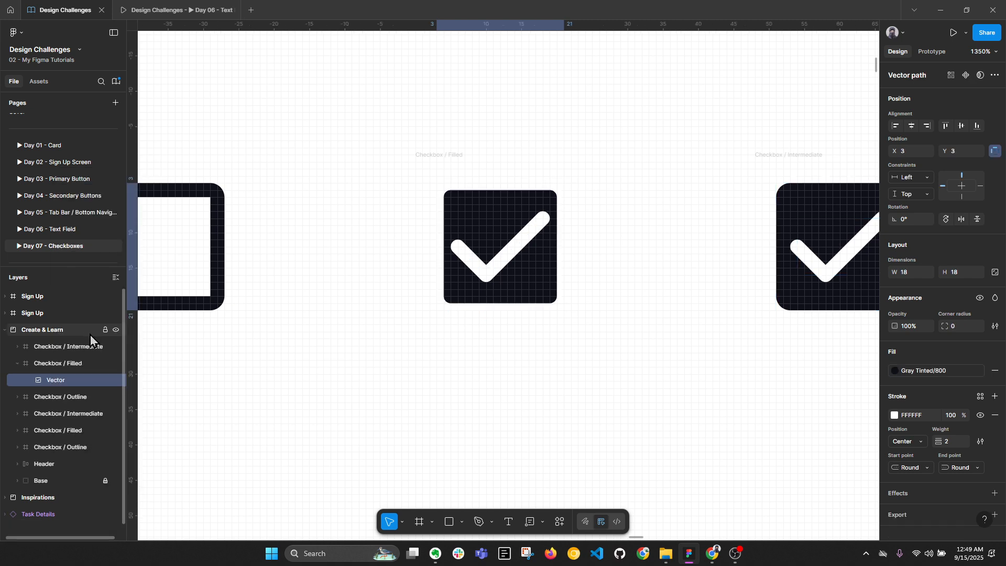
{"action": "key", "text": "ctrl+z"}
Flatten Rectangle 1 into a vector path and reselect it together with Vector 1
{"action": "left_click", "coordinate": [62, 397]}
{"action": "right_click", "coordinate": [61, 397]}
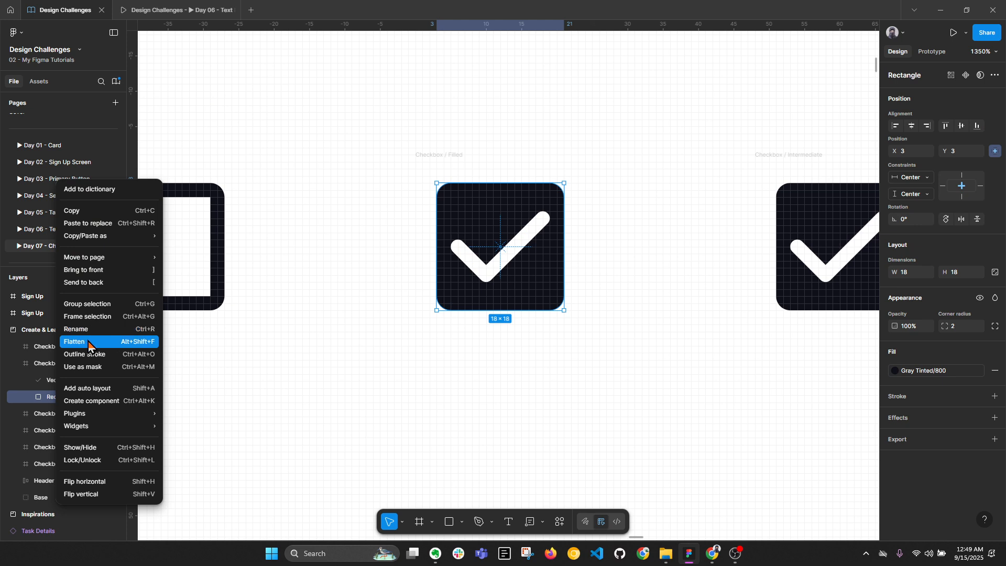
{"action": "left_click", "coordinate": [88, 342]}
{"action": "left_click", "coordinate": [512, 252], "text": "shift"}
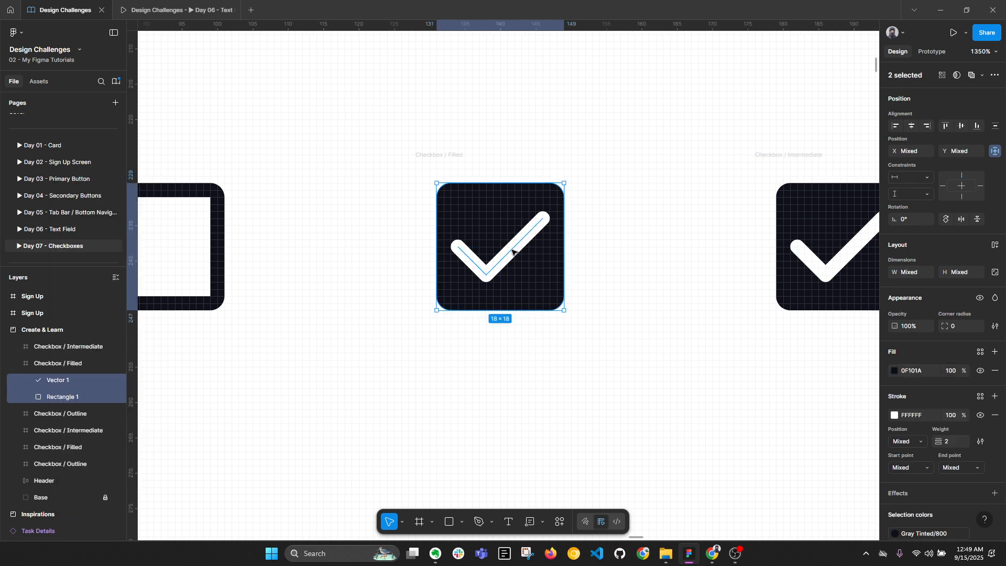
{"action": "left_click", "coordinate": [601, 262]}
{"action": "left_click", "coordinate": [500, 262]}
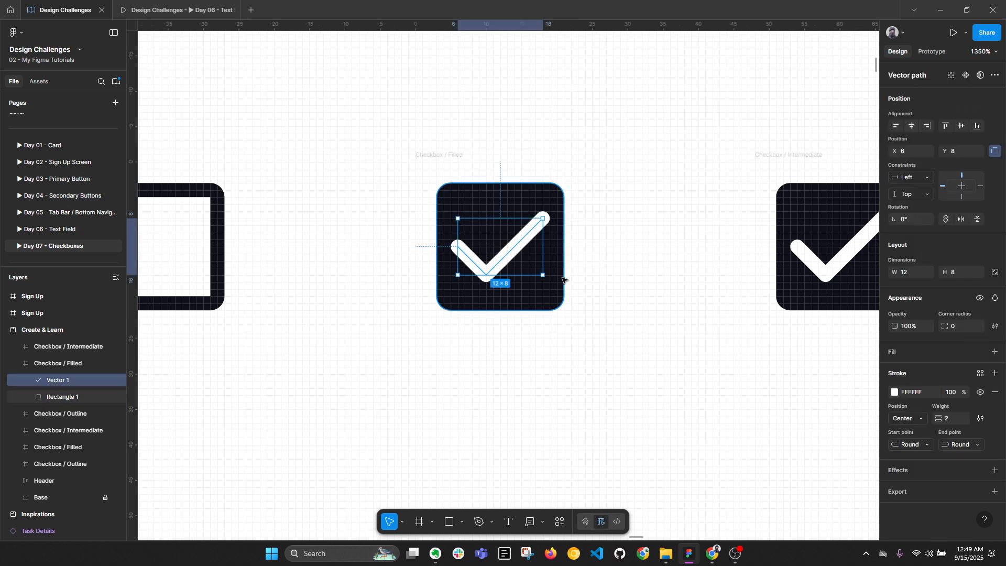
{"action": "left_click", "coordinate": [517, 300], "text": "shift"}
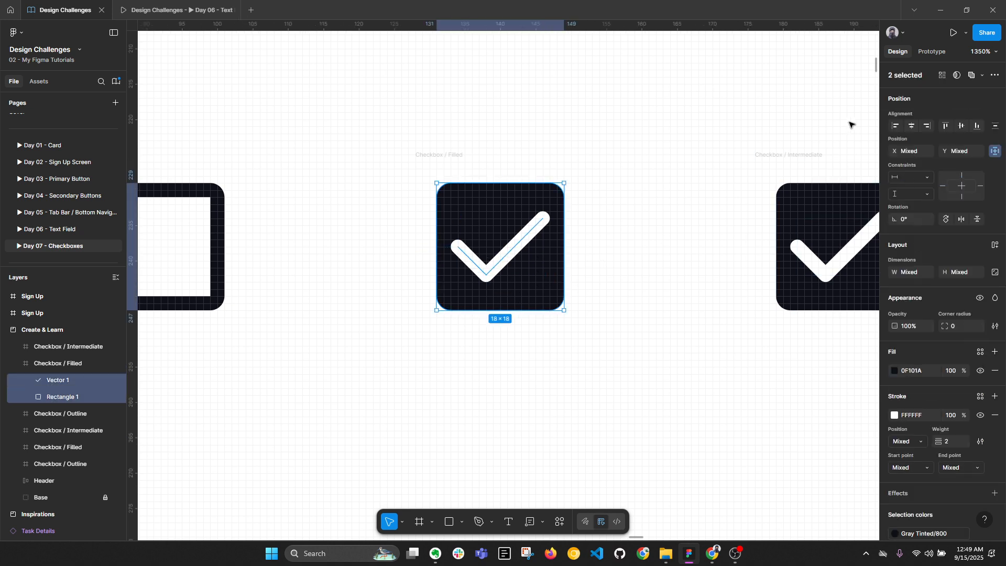
{"action": "left_click", "coordinate": [981, 75]}
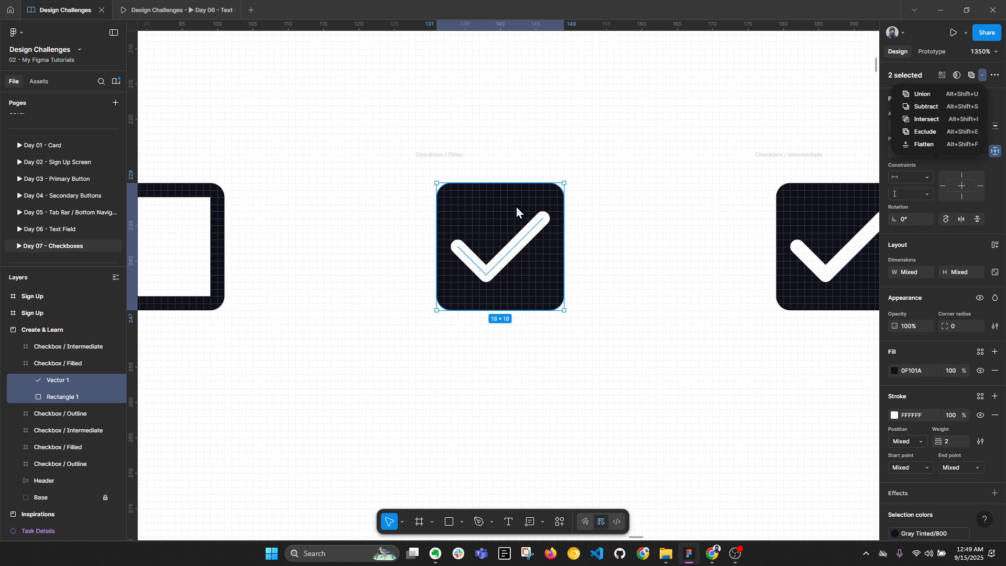
Subtract the check from the square and flatten the result into one path
{"action": "left_click", "coordinate": [938, 108]}
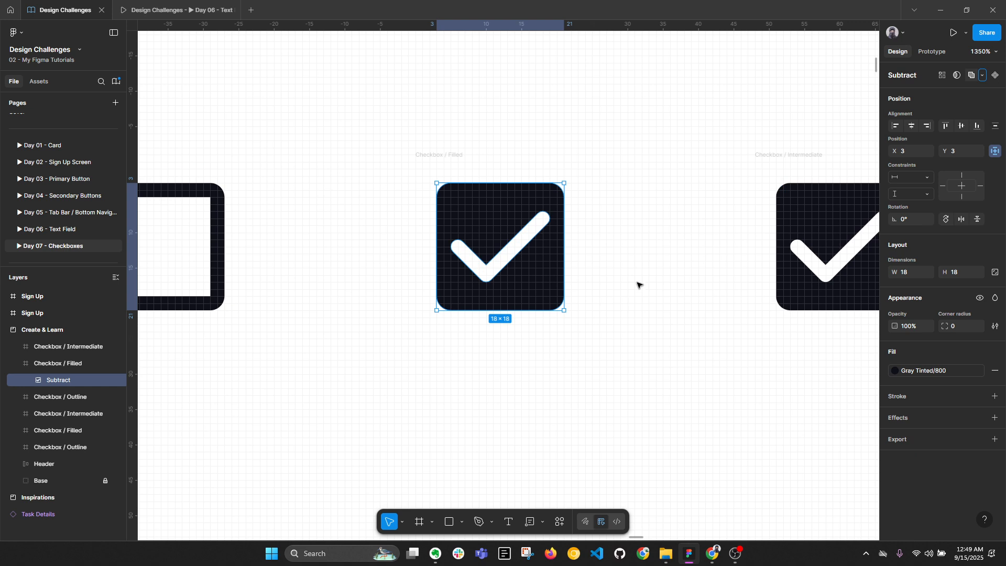
{"action": "right_click", "coordinate": [63, 384]}
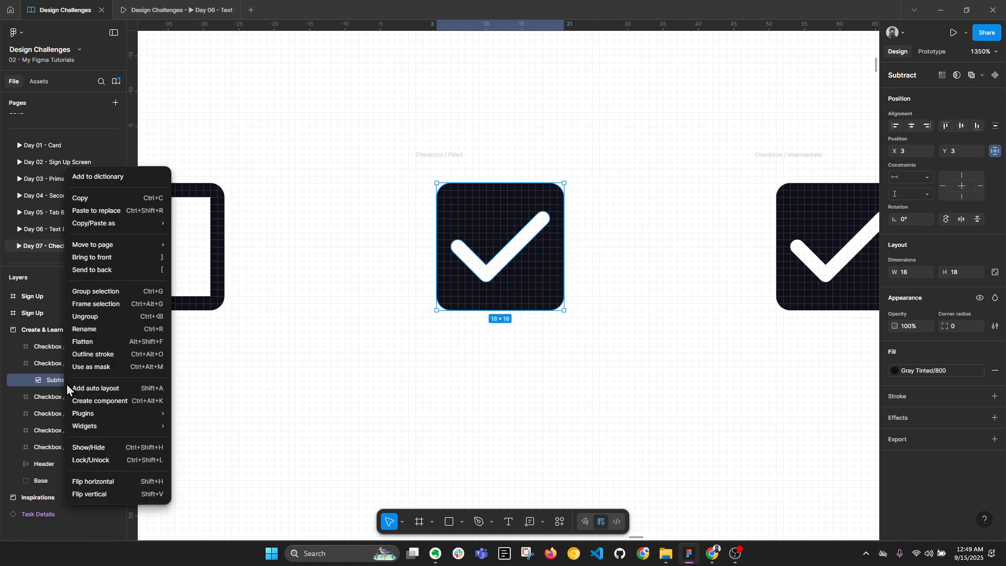
{"action": "left_click", "coordinate": [98, 342]}
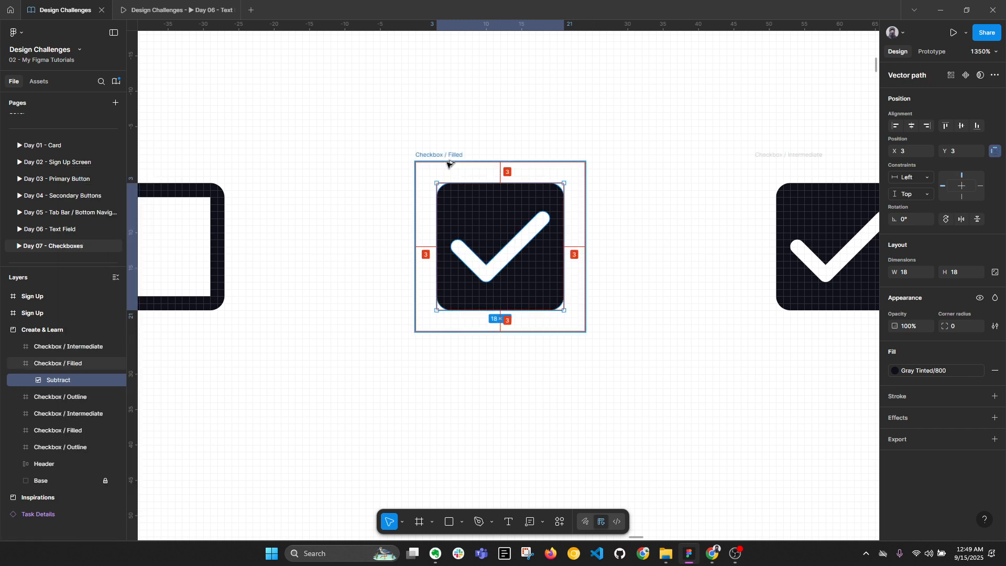
Delete the check mark Vector 1 from the lower Intermediate checkbox
{"action": "scroll", "coordinate": [448, 157], "scroll_direction": "down", "scroll_amount": 3}
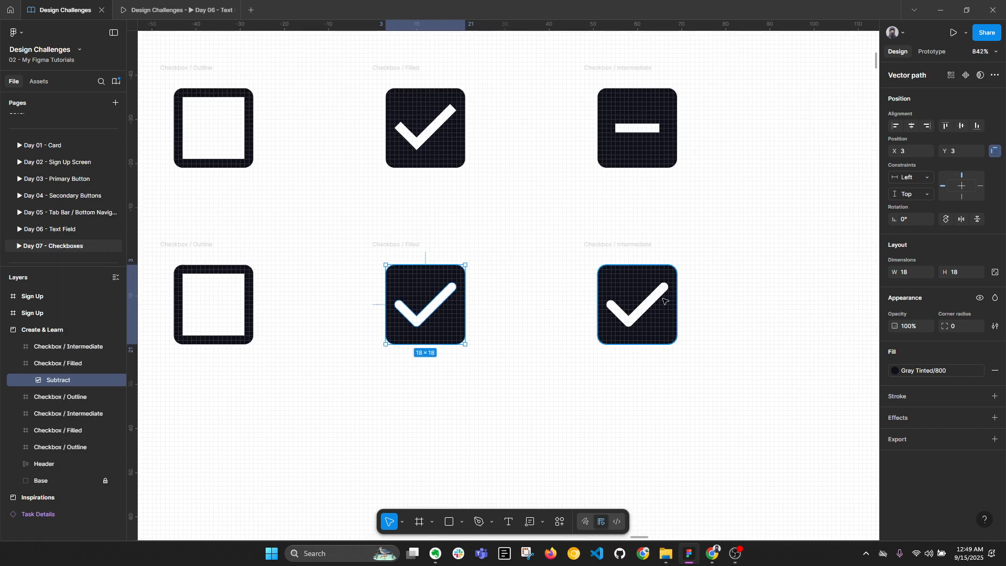
{"action": "left_click", "coordinate": [661, 303]}
{"action": "scroll", "coordinate": [661, 304], "scroll_direction": "up", "scroll_amount": 3}
{"action": "key", "text": "Delete"}
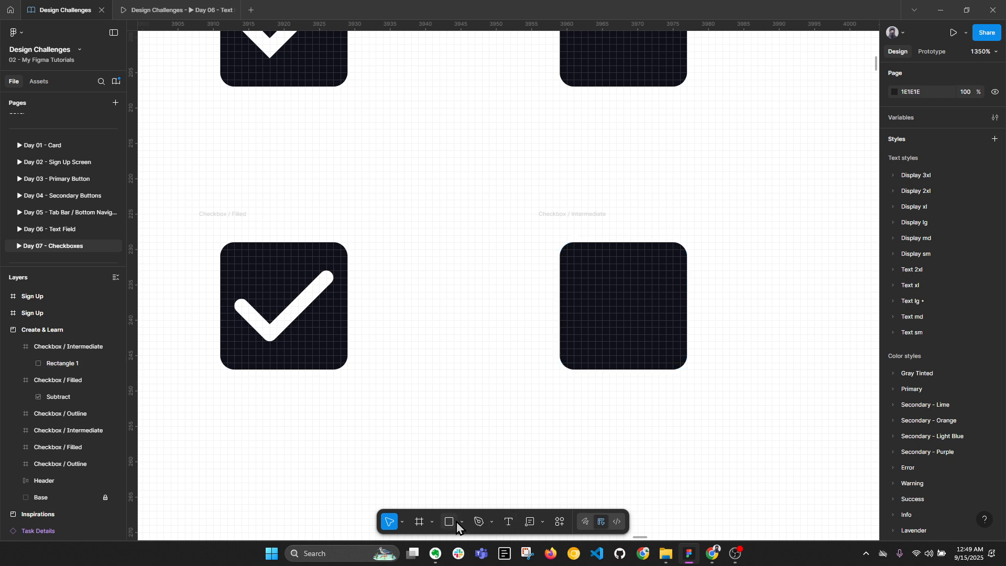
Draw a 12-wide horizontal line across the Intermediate checkbox with stroke weight 2
{"action": "left_click", "coordinate": [479, 523]}
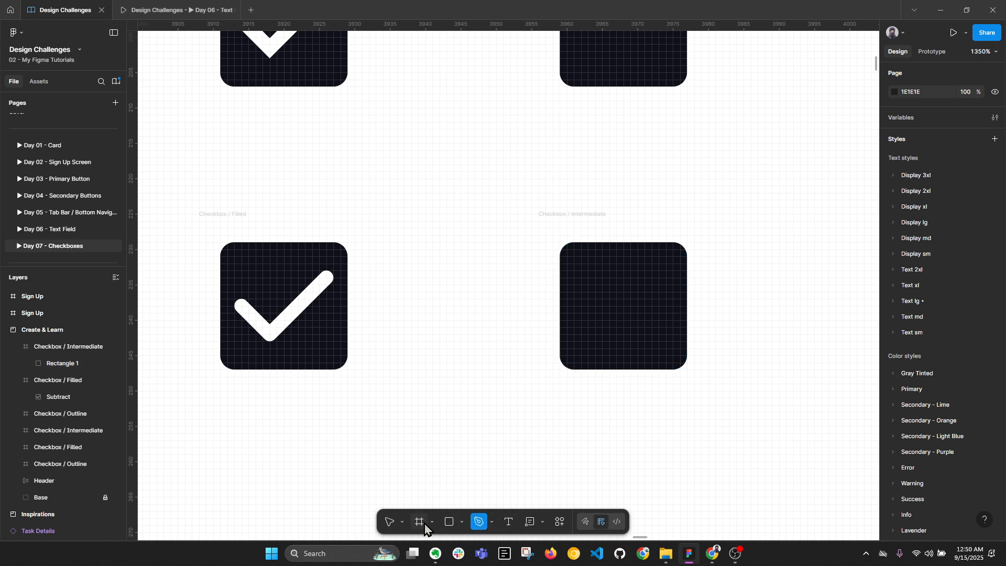
{"action": "left_click", "coordinate": [462, 522]}
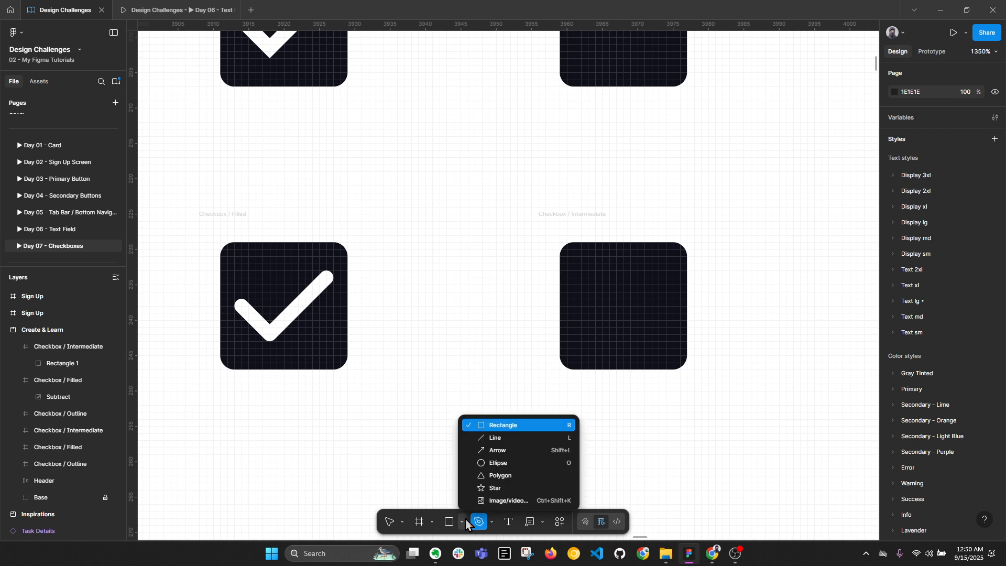
{"action": "left_click", "coordinate": [484, 448]}
{"action": "left_click_drag", "start_coordinate": [585, 303], "coordinate": [666, 305]}
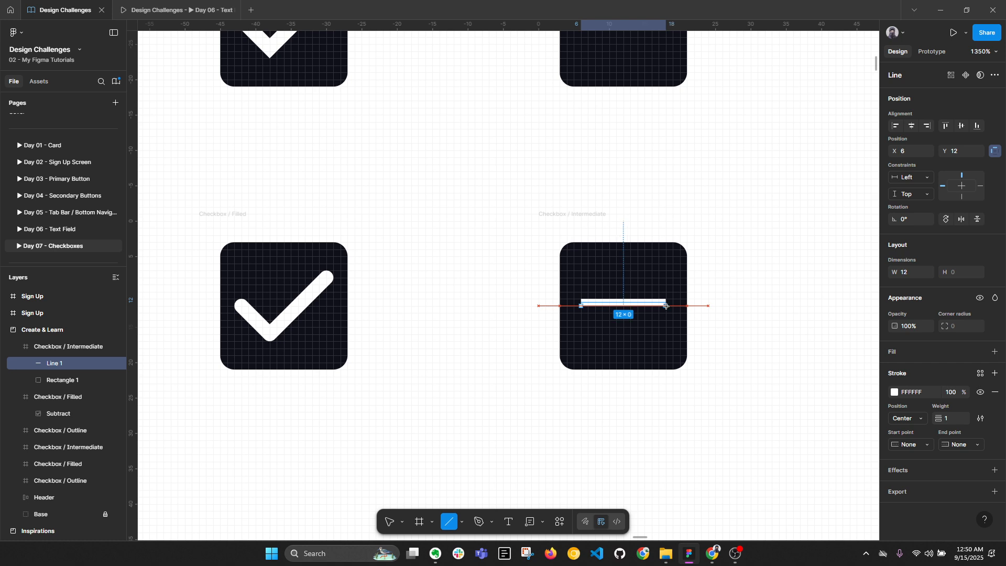
{"action": "scroll", "coordinate": [639, 322], "scroll_direction": "down", "scroll_amount": 3}
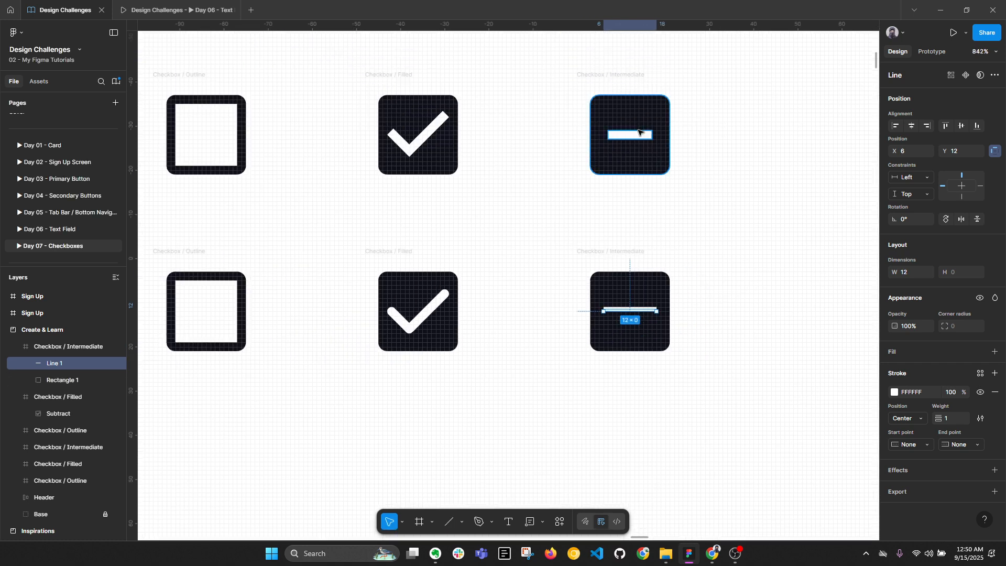
{"action": "scroll", "coordinate": [628, 282], "scroll_direction": "up", "scroll_amount": 3}
{"action": "scroll", "coordinate": [626, 290], "scroll_direction": "up", "scroll_amount": 1}
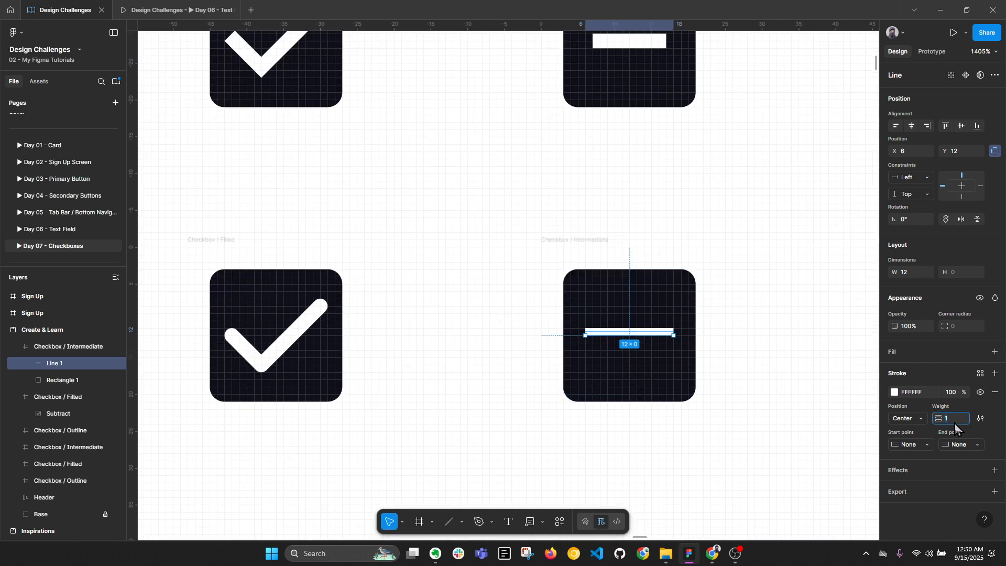
{"action": "type", "text": "2"}
{"action": "key", "text": "Return"}
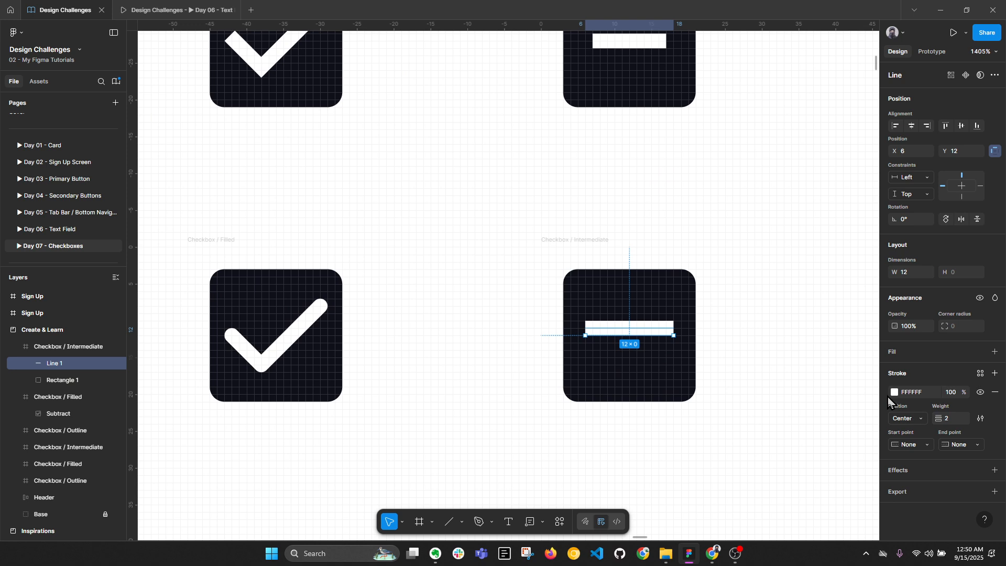
Give the dash line round start and end caps and centre constraints
{"action": "left_click", "coordinate": [980, 419]}
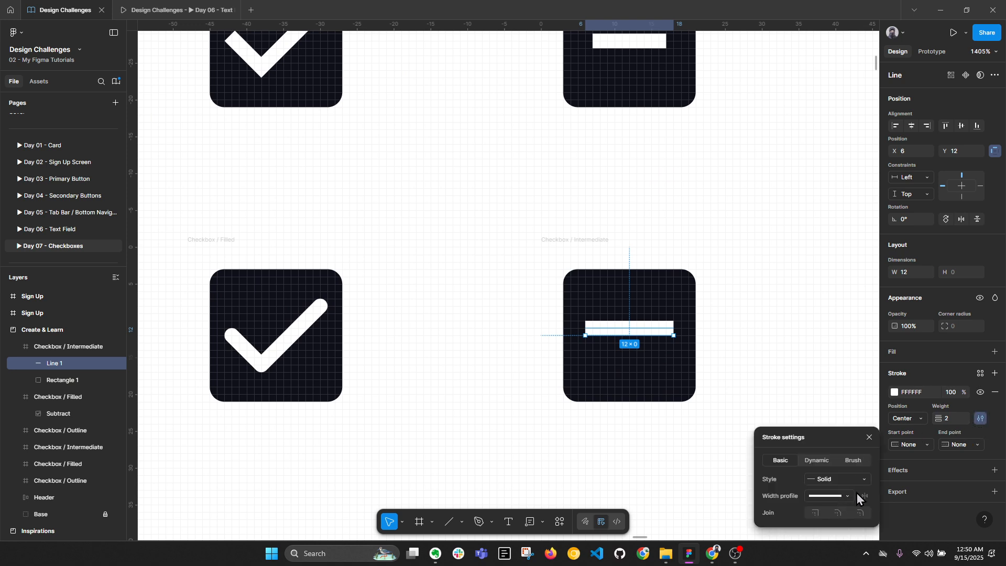
{"action": "left_click", "coordinate": [925, 444]}
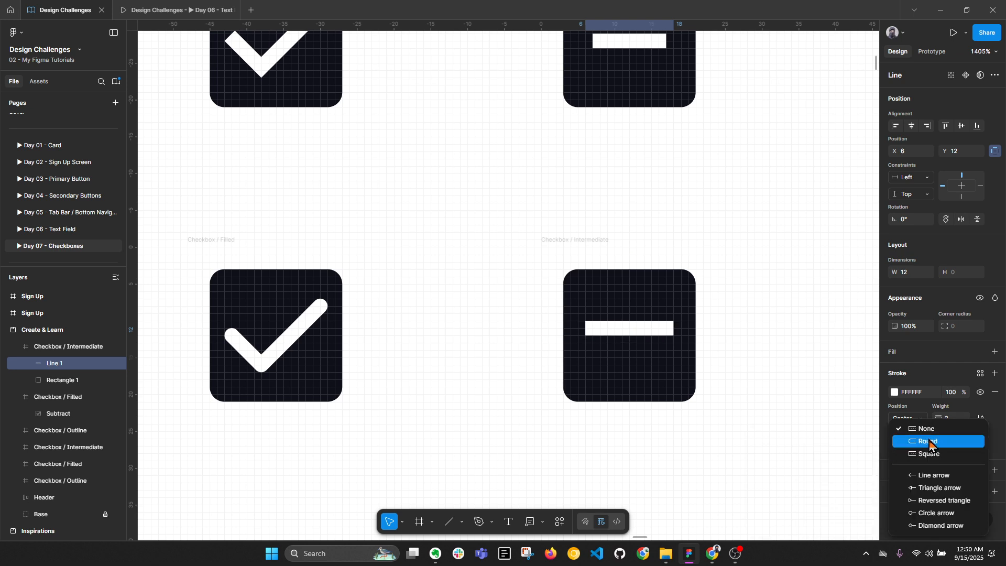
{"action": "left_click", "coordinate": [929, 444]}
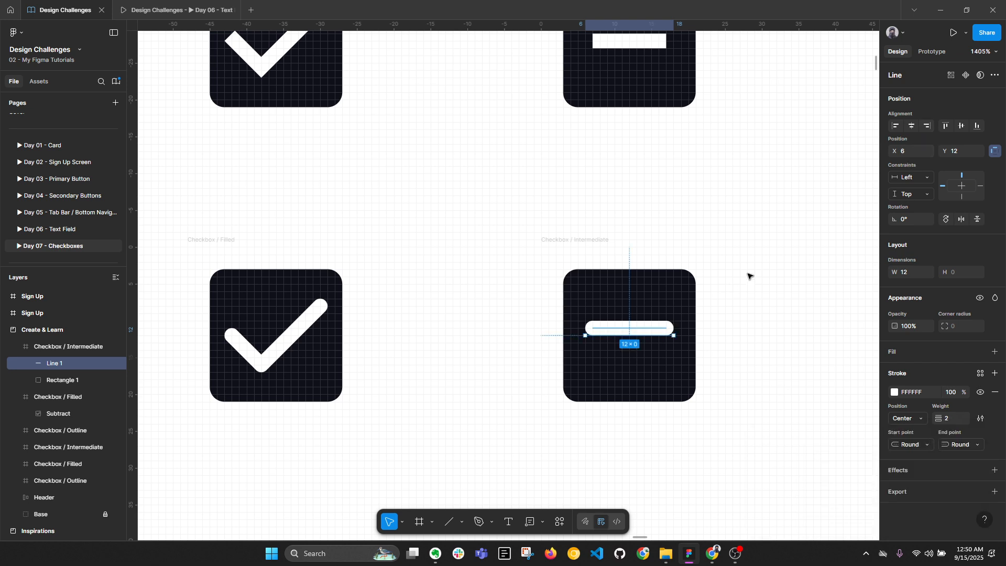
{"action": "left_click", "coordinate": [961, 126]}
{"action": "left_click", "coordinate": [910, 127]}
Nudge the dash line one unit lower to Y 13, keeping the stroke position unchanged
{"action": "key", "text": "alt"}
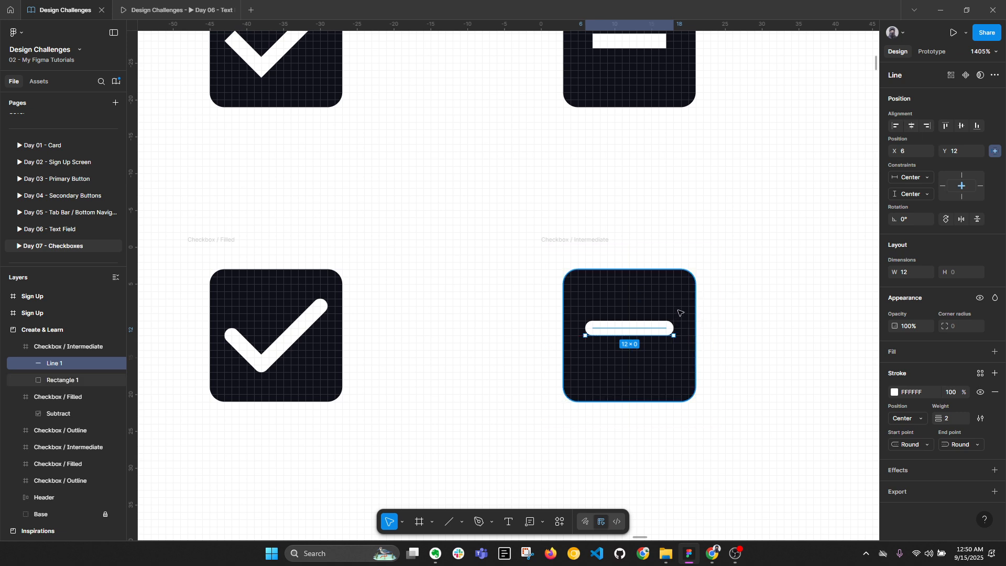
{"action": "left_click", "coordinate": [912, 419]}
{"action": "left_click", "coordinate": [662, 299]}
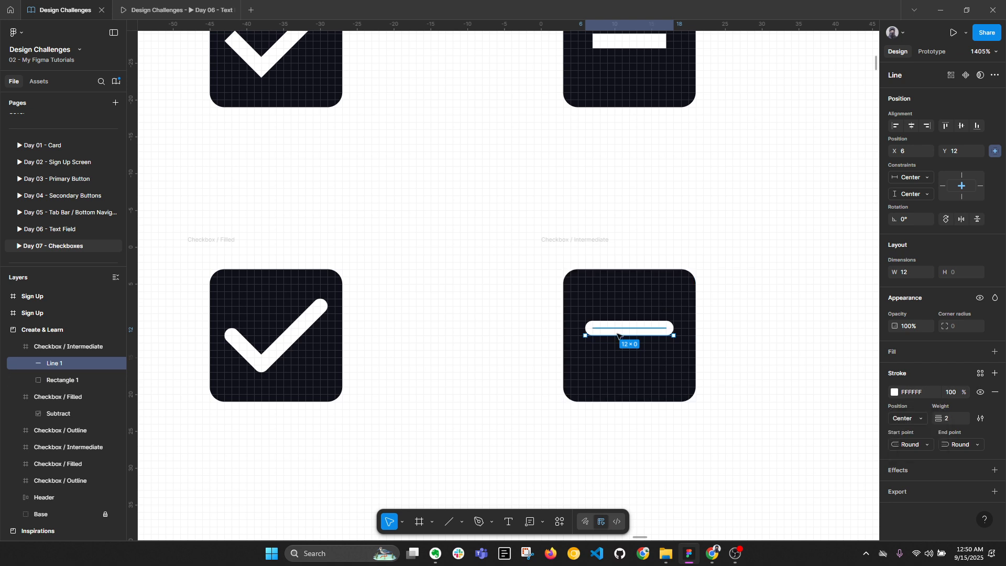
{"action": "left_click", "coordinate": [718, 329]}
{"action": "left_click_drag", "start_coordinate": [630, 333], "coordinate": [629, 340]}
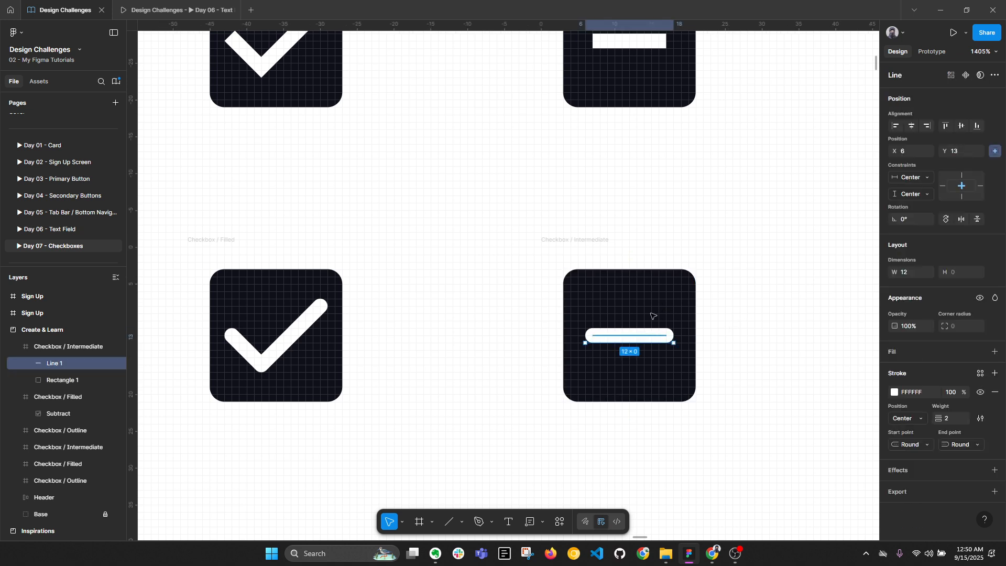
{"action": "key", "text": "alt"}
Measure the dash line's distances to the dark square's edges
{"action": "scroll", "coordinate": [631, 303], "scroll_direction": "down", "scroll_amount": 3}
{"action": "scroll", "coordinate": [637, 305], "scroll_direction": "up", "scroll_amount": 3}
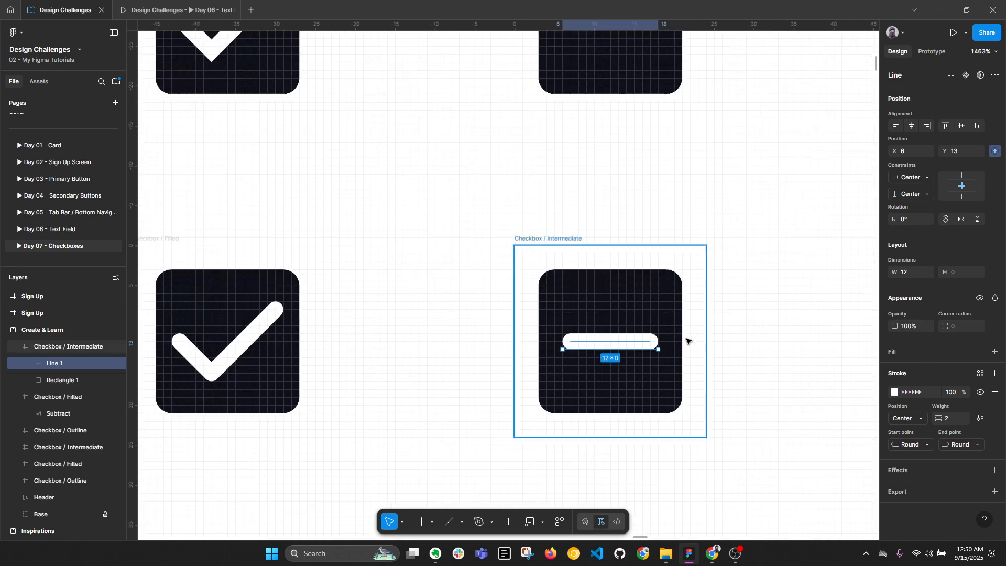
{"action": "scroll", "coordinate": [686, 340], "scroll_direction": "up", "scroll_amount": 2}
{"action": "scroll", "coordinate": [679, 332], "scroll_direction": "up", "scroll_amount": 2}
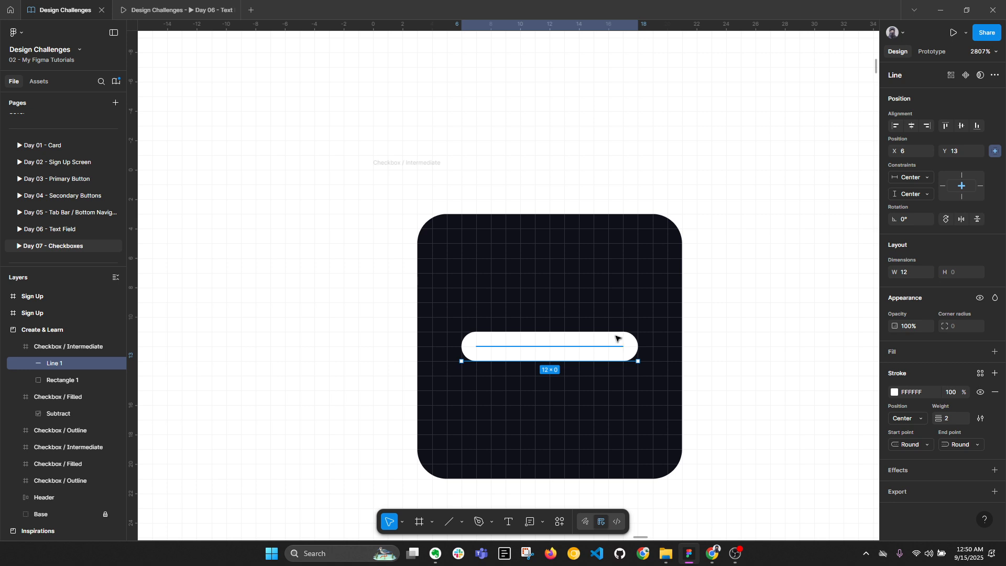
{"action": "scroll", "coordinate": [489, 355], "scroll_direction": "up", "scroll_amount": 2}
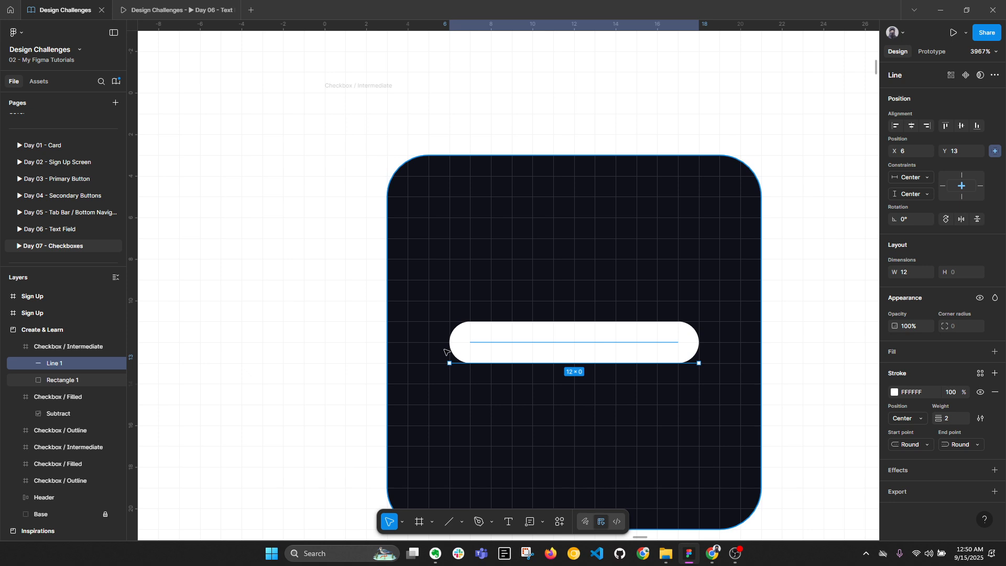
{"action": "key", "text": "alt+l"}
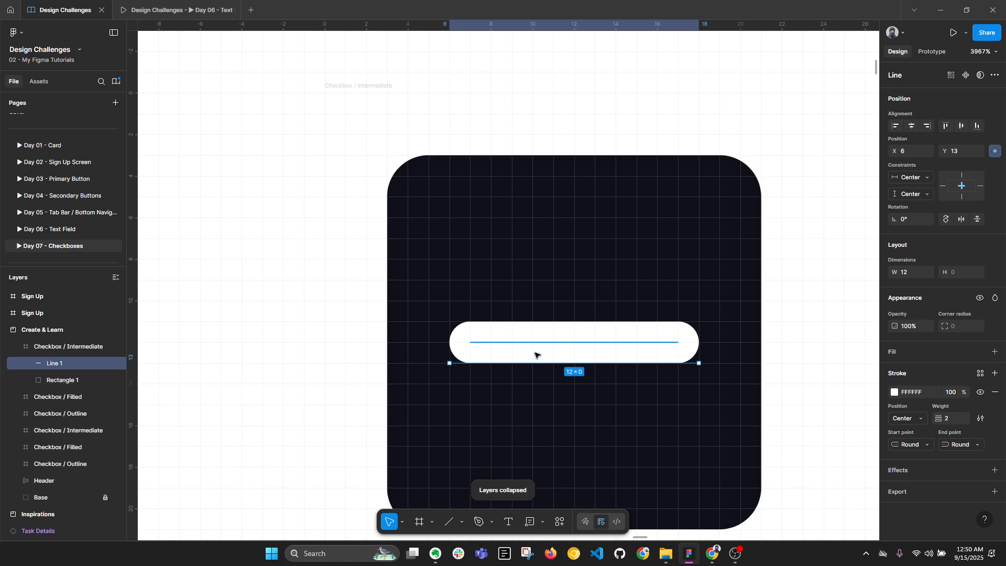
{"action": "scroll", "coordinate": [536, 354], "scroll_direction": "down", "scroll_amount": 3}
{"action": "key", "text": "alt"}
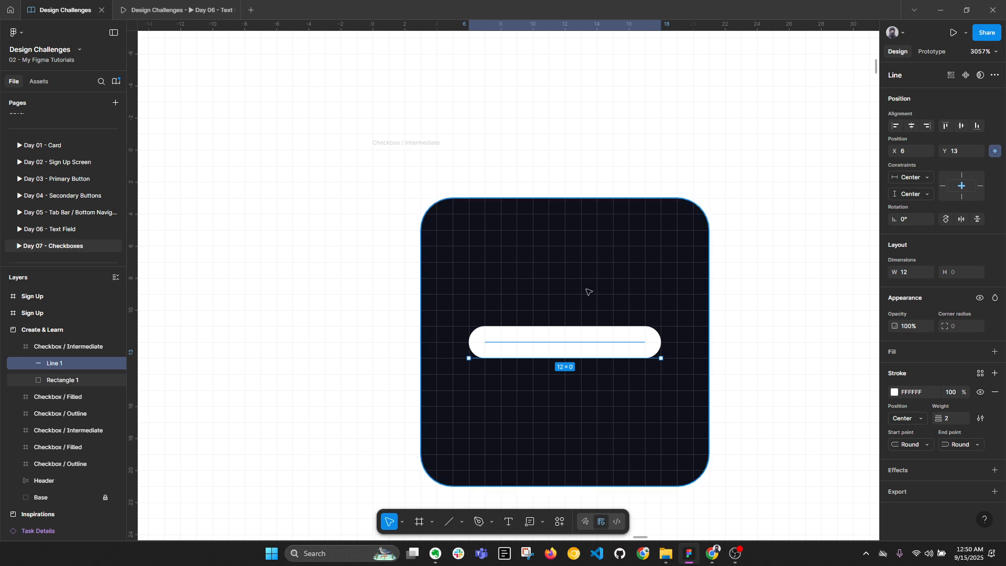
{"action": "scroll", "coordinate": [586, 289], "scroll_direction": "down", "scroll_amount": 3}
{"action": "key", "text": "alt"}
Subtract Line 1 from Rectangle 1 and flatten the result into one vector
{"action": "left_click", "coordinate": [583, 260], "text": "shift"}
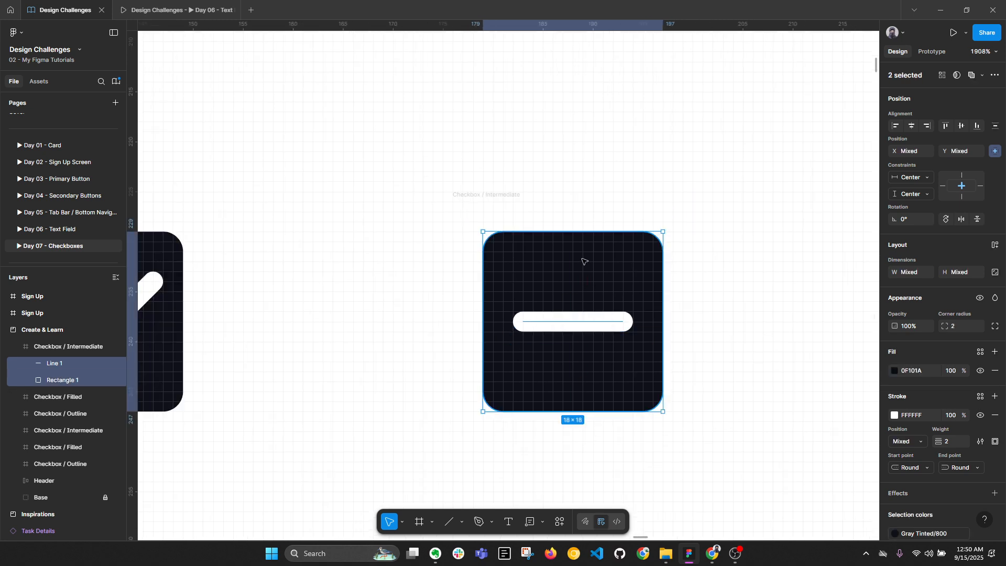
{"action": "scroll", "coordinate": [584, 260], "scroll_direction": "down", "scroll_amount": 1}
{"action": "left_click", "coordinate": [646, 314]}
{"action": "left_click", "coordinate": [610, 316]}
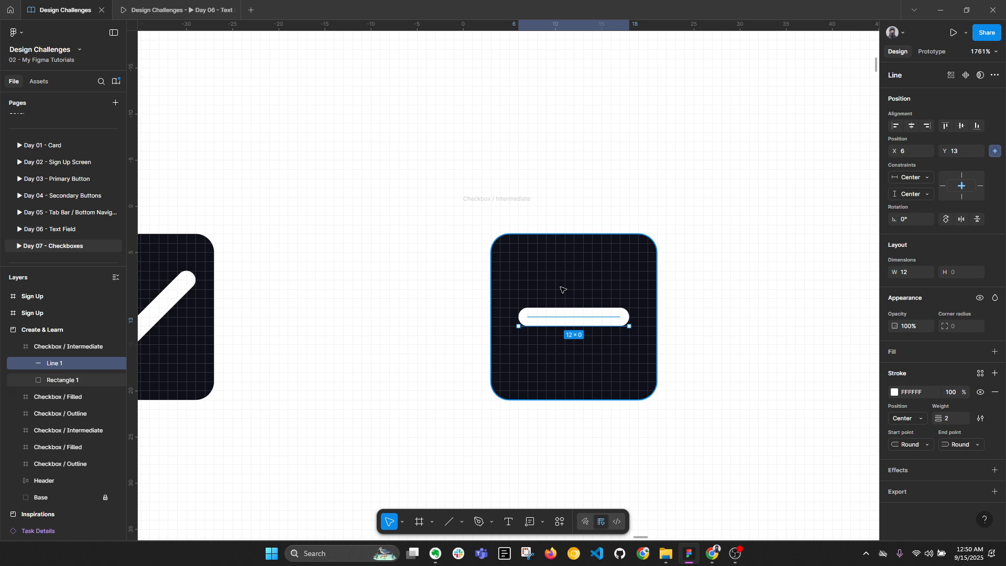
{"action": "left_click", "coordinate": [568, 268], "text": "shift"}
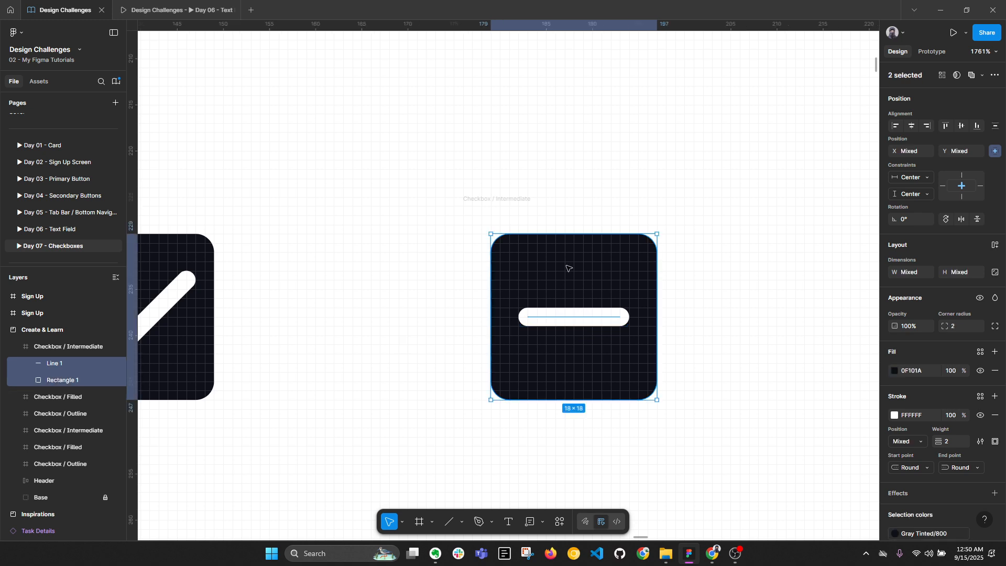
{"action": "left_click", "coordinate": [982, 75]}
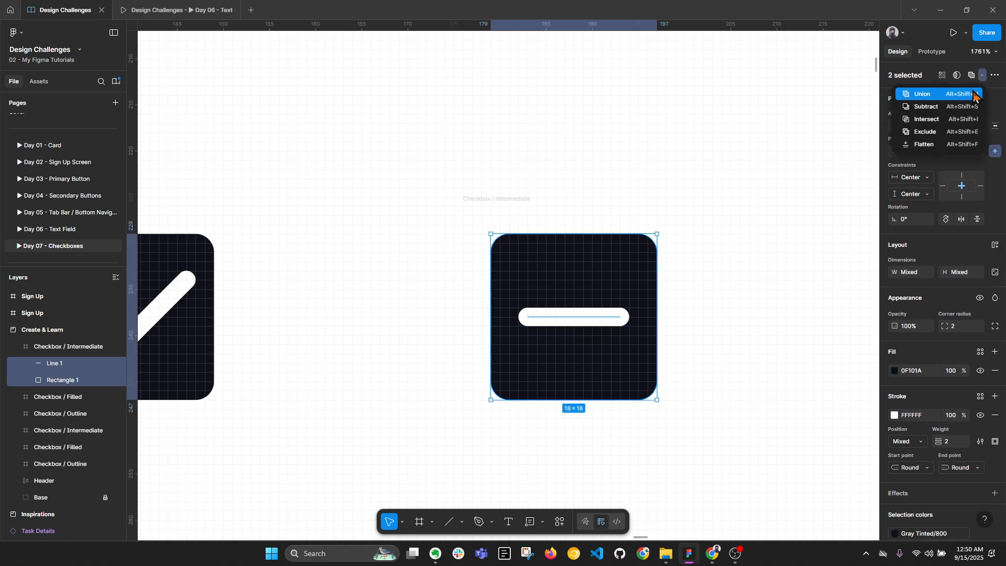
{"action": "left_click", "coordinate": [947, 109]}
{"action": "right_click", "coordinate": [63, 367]}
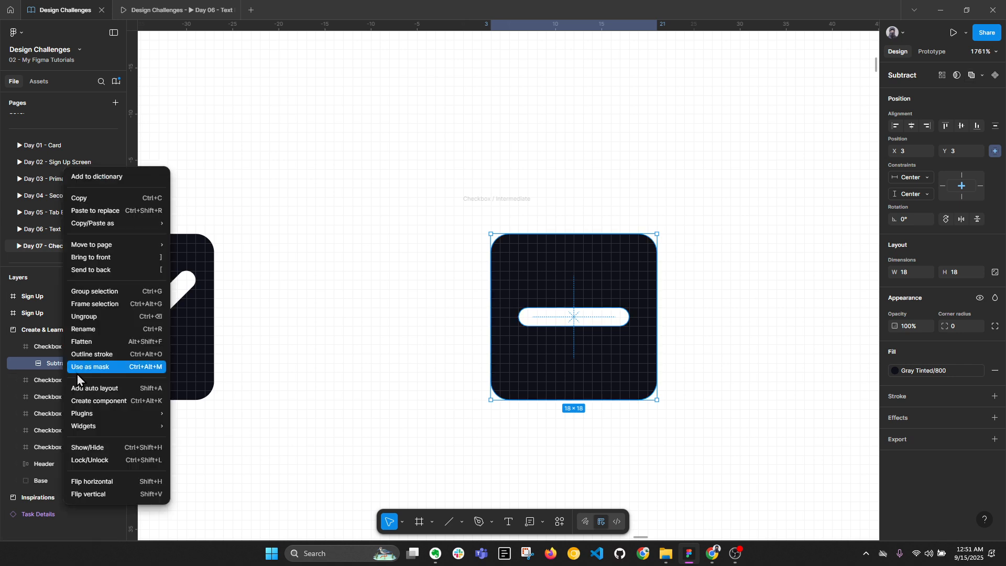
{"action": "left_click", "coordinate": [93, 341]}
Rename the flattened Intermediate layer and the filled checkbox's Subtract layer to 'Vector'
{"action": "scroll", "coordinate": [616, 204], "scroll_direction": "down", "scroll_amount": 5}
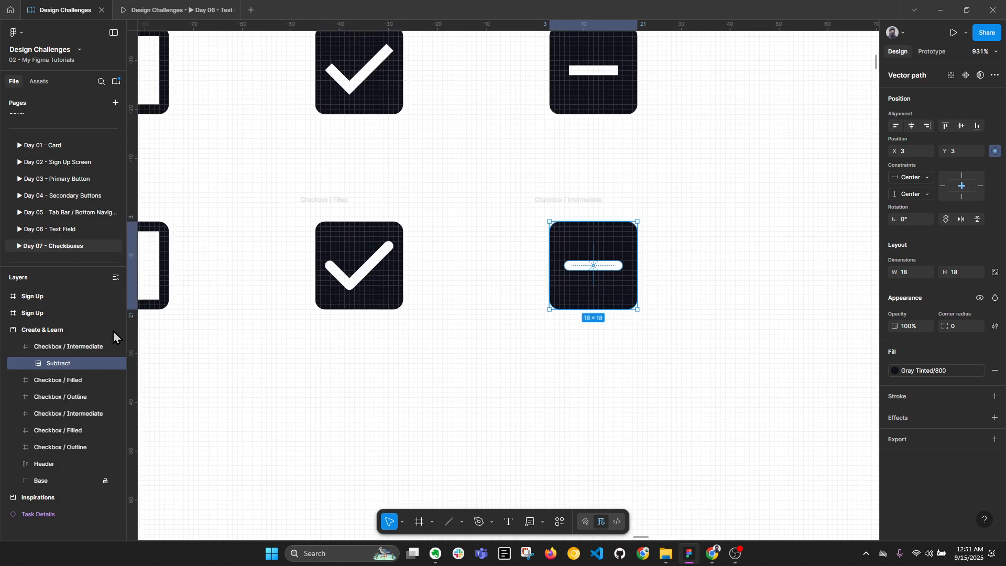
{"action": "double_click", "coordinate": [62, 366]}
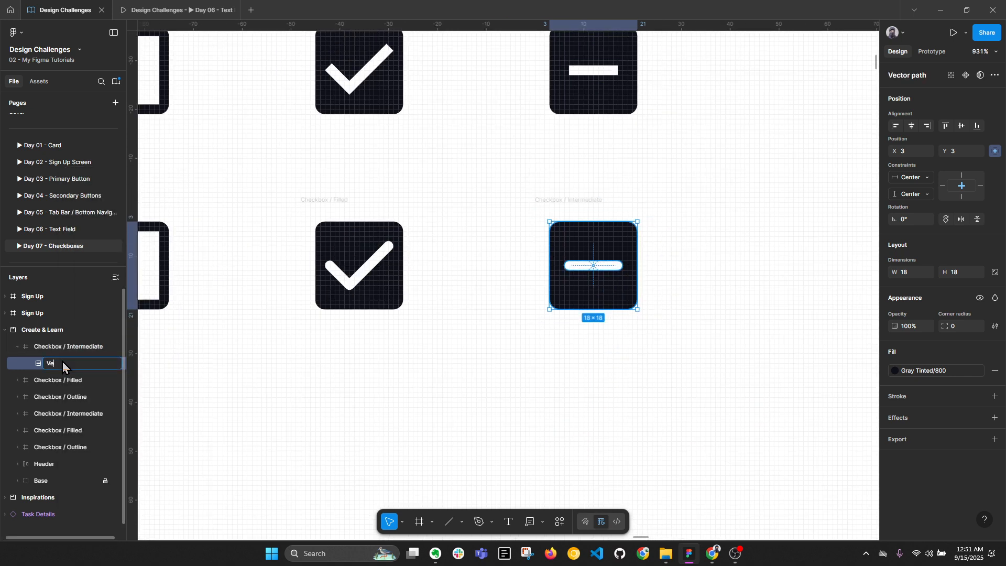
{"action": "type", "text": "Vector"}
{"action": "key", "text": "Return"}
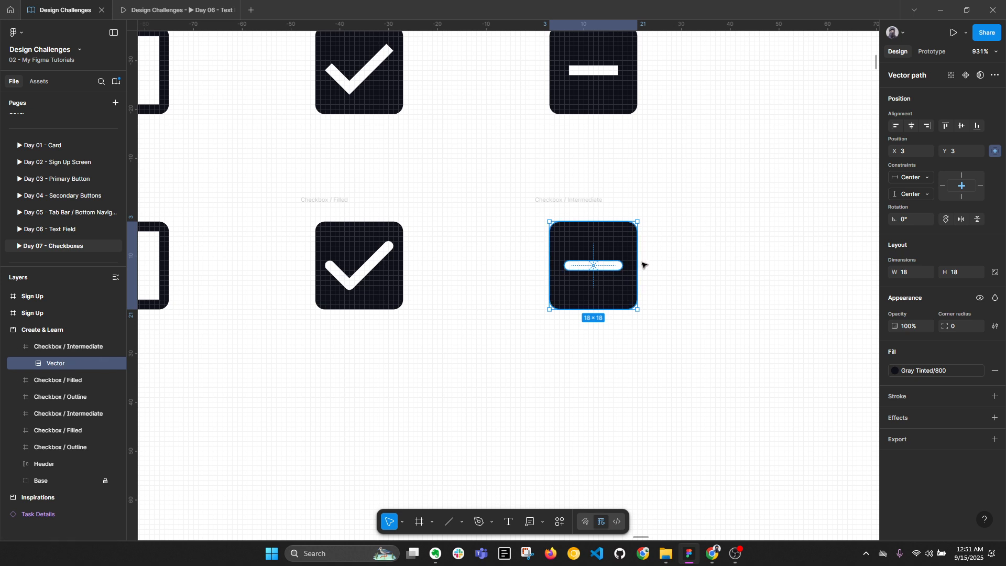
{"action": "left_click", "coordinate": [398, 254]}
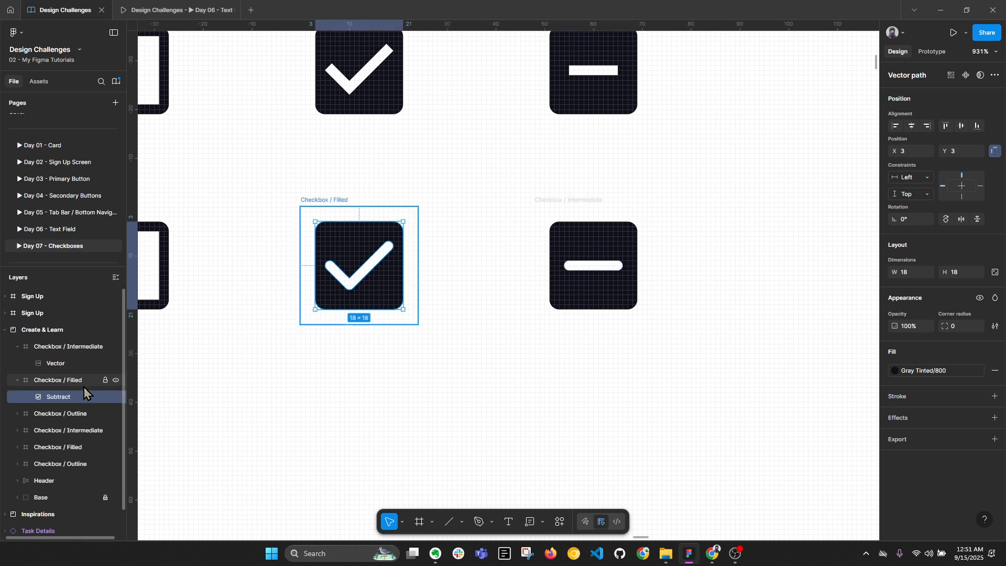
{"action": "double_click", "coordinate": [74, 365]}
{"action": "key", "text": "ctrl+c"}
{"action": "double_click", "coordinate": [70, 395]}
{"action": "key", "text": "ctrl+v"}
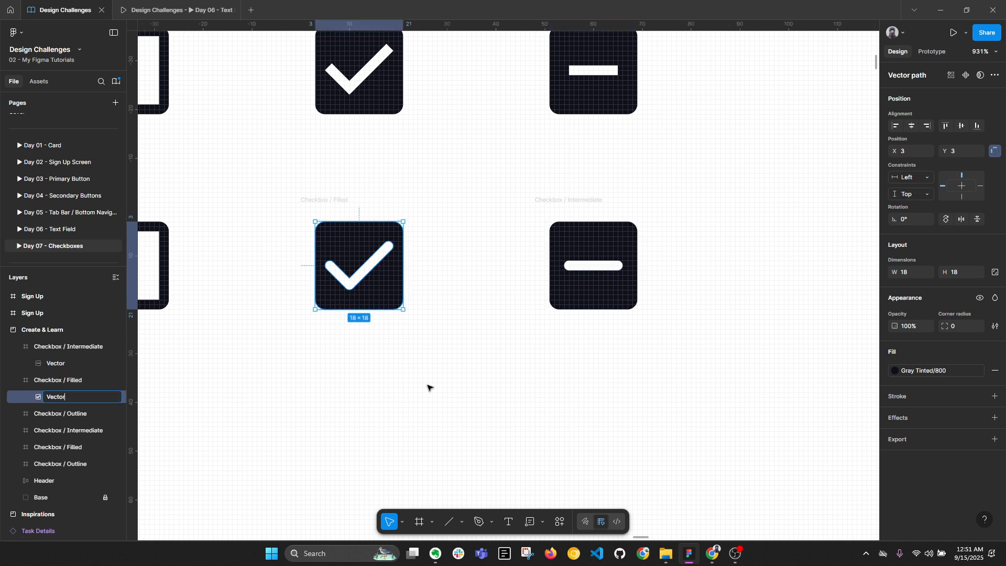
{"action": "left_click", "coordinate": [428, 386]}
Start marquee-selecting the lower row of checkboxes
{"action": "scroll", "coordinate": [519, 286], "scroll_direction": "down", "scroll_amount": 2}
{"action": "scroll", "coordinate": [519, 285], "scroll_direction": "down", "scroll_amount": 1}
{"action": "left_click_drag", "start_coordinate": [539, 264], "coordinate": [618, 299]}
{"action": "scroll", "coordinate": [636, 276], "scroll_direction": "up", "scroll_amount": 1}
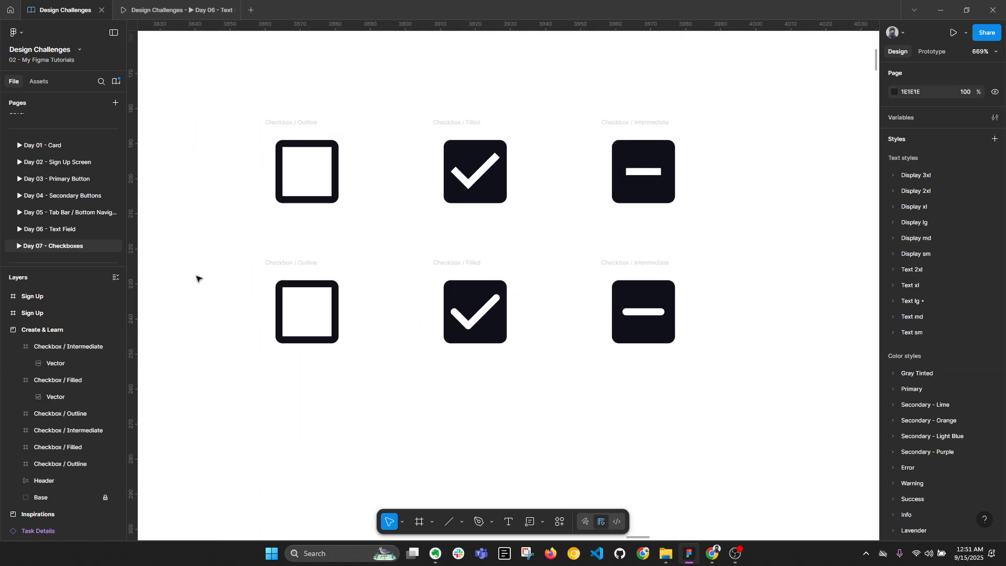
Combine the three lower checkbox frames into a Checkbox component set with 3 variants
{"action": "left_click_drag", "start_coordinate": [199, 244], "coordinate": [763, 386]}
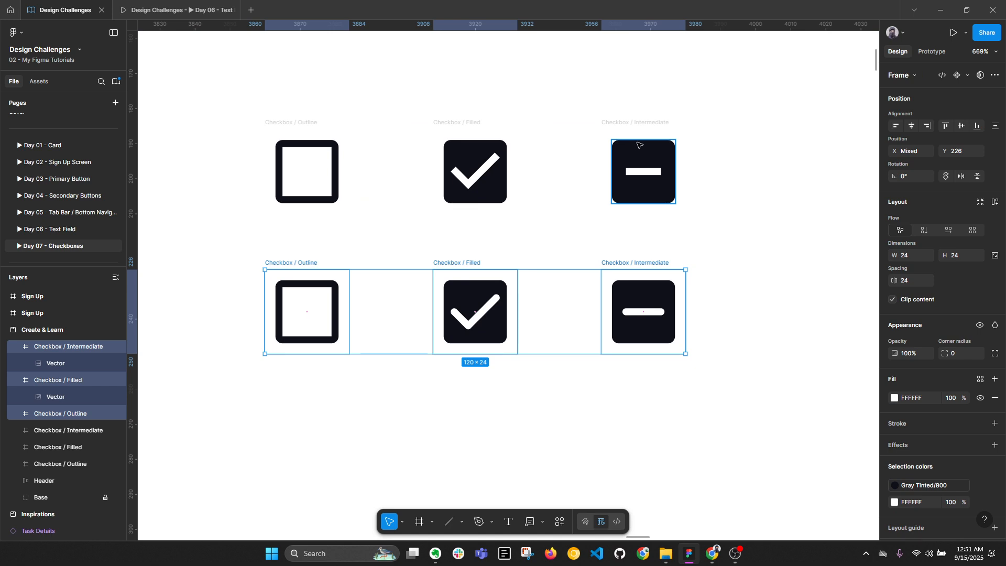
{"action": "key", "text": "alt+l"}
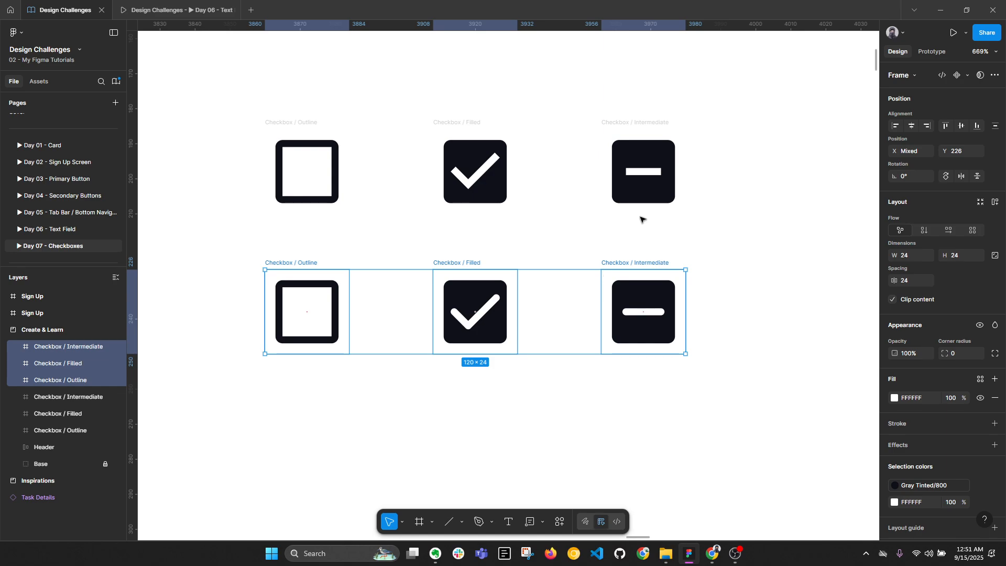
{"action": "scroll", "coordinate": [640, 219], "scroll_direction": "up", "scroll_amount": 5}
{"action": "scroll", "coordinate": [283, 290], "scroll_direction": "down", "scroll_amount": 5}
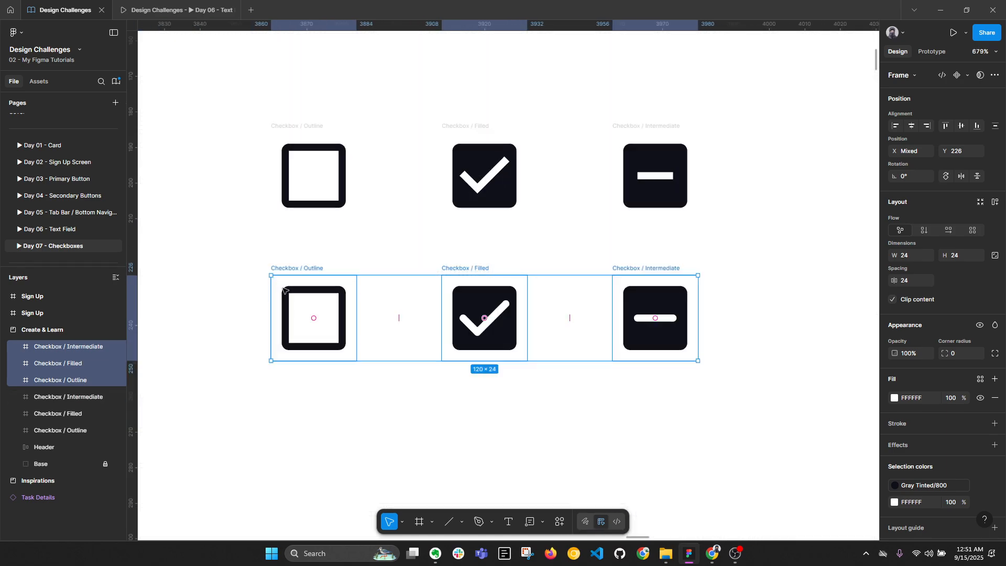
{"action": "left_click_drag", "start_coordinate": [215, 244], "coordinate": [722, 379]}
{"action": "left_click", "coordinate": [967, 76]}
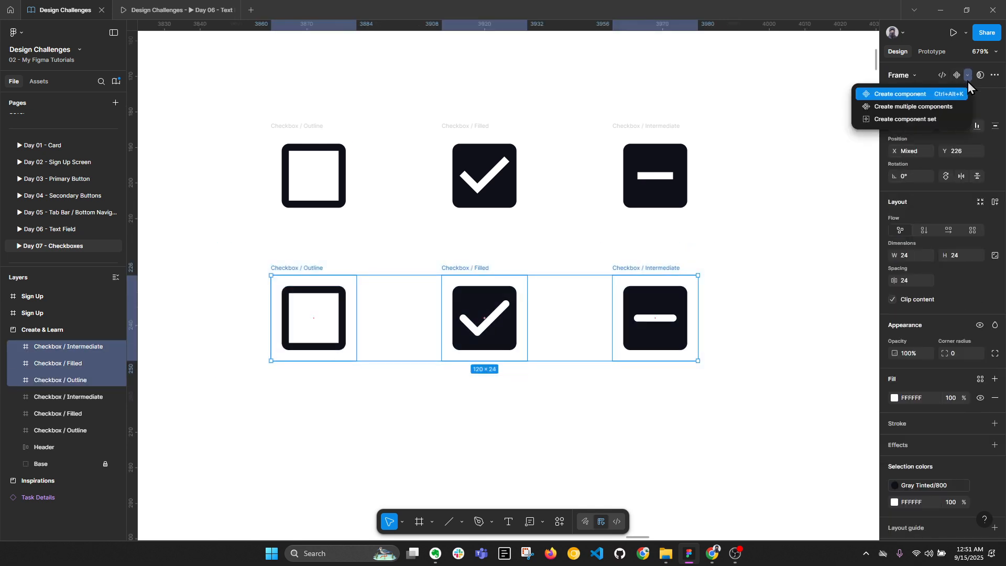
{"action": "left_click", "coordinate": [946, 124]}
Delete the original top-row checkboxes and their empty Outline, Filled and Intermediate frames
{"action": "scroll", "coordinate": [401, 317], "scroll_direction": "down", "scroll_amount": 5}
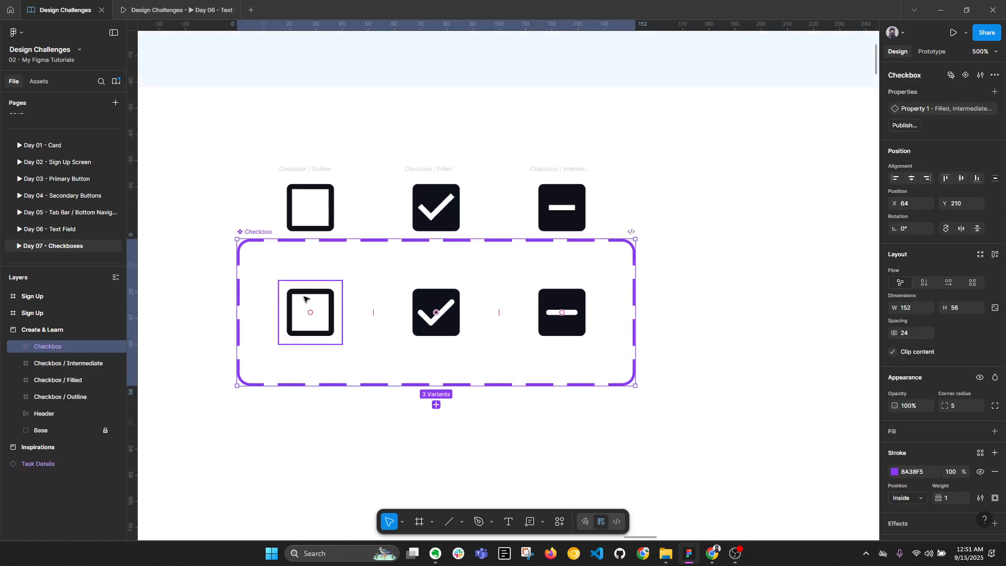
{"action": "left_click_drag", "start_coordinate": [262, 168], "coordinate": [573, 235]}
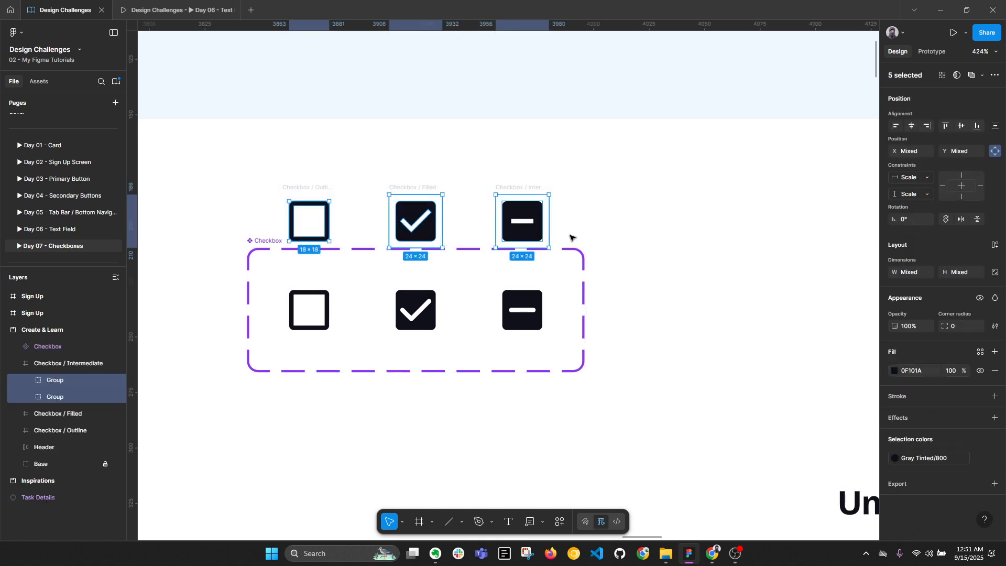
{"action": "key", "text": "Delete"}
{"action": "left_click", "coordinate": [309, 189]}
{"action": "left_click", "coordinate": [427, 186], "text": "shift"}
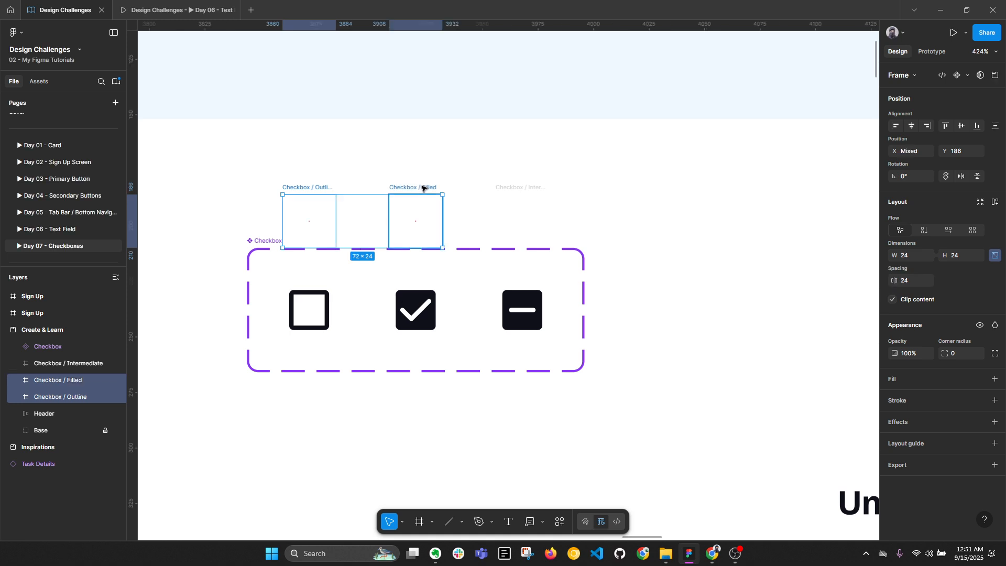
{"action": "left_click", "coordinate": [539, 191], "text": "shift"}
{"action": "key", "text": "Delete"}
{"action": "scroll", "coordinate": [539, 190], "scroll_direction": "down", "scroll_amount": 3}
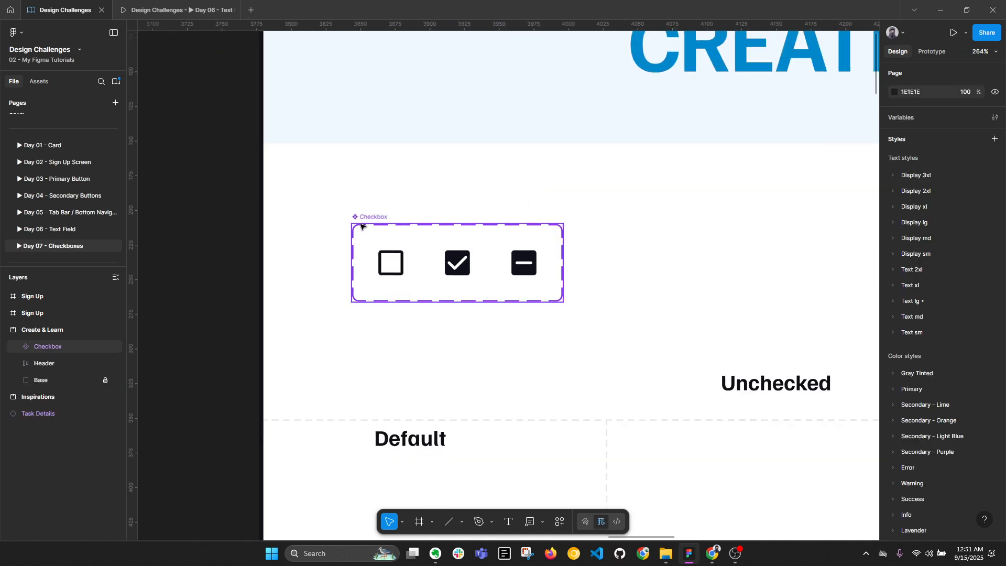
{"action": "left_click", "coordinate": [365, 217]}
Move the Checkbox component set to X position 80
{"action": "left_click", "coordinate": [913, 206]}
{"action": "type", "text": "8"}
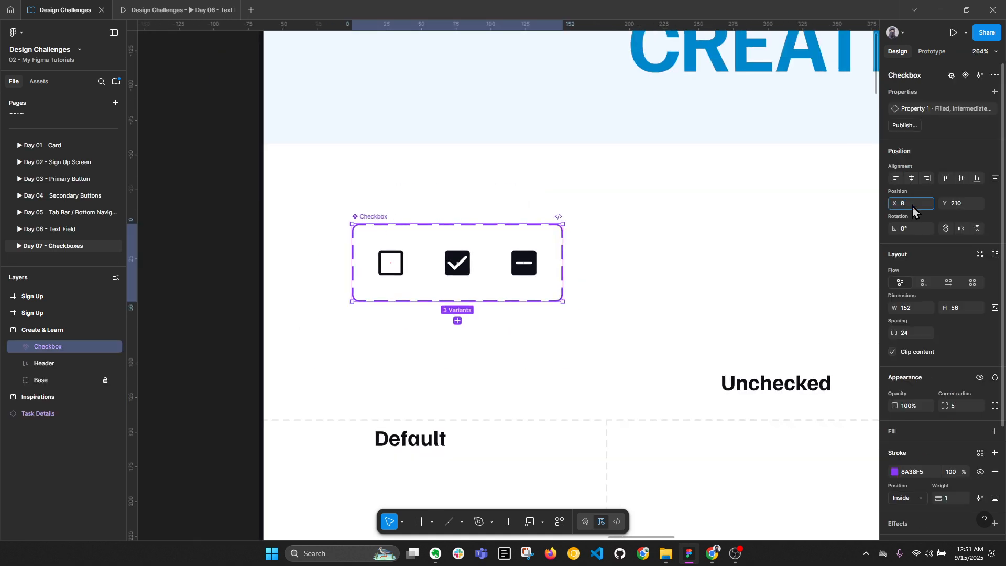
{"action": "type", "text": "0"}
{"action": "key", "text": "Return"}
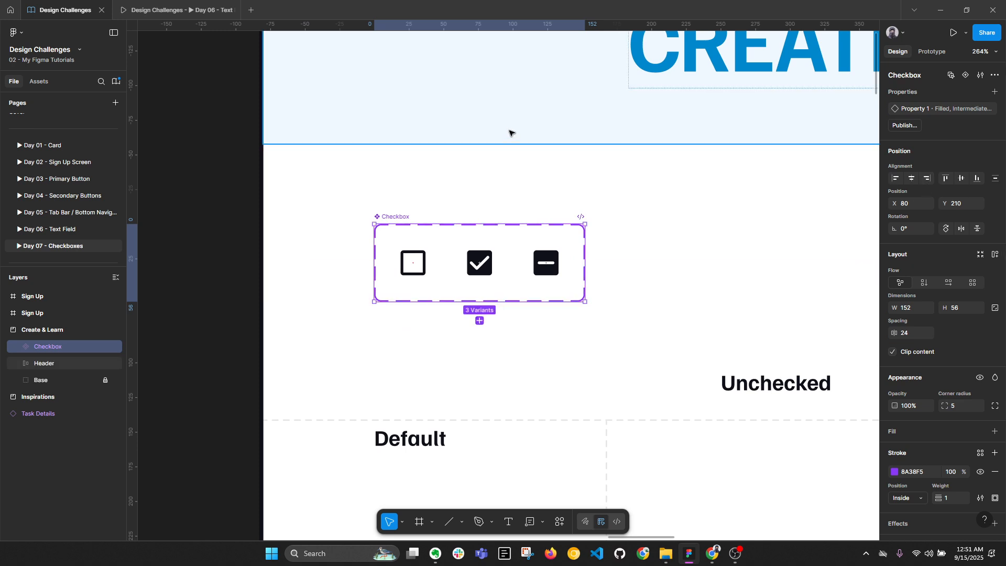
Duplicate the Outline, Filled and Intermediate variants as instances beside the component set
{"action": "left_click", "coordinate": [412, 262]}
{"action": "scroll", "coordinate": [434, 212], "scroll_direction": "down", "scroll_amount": 2}
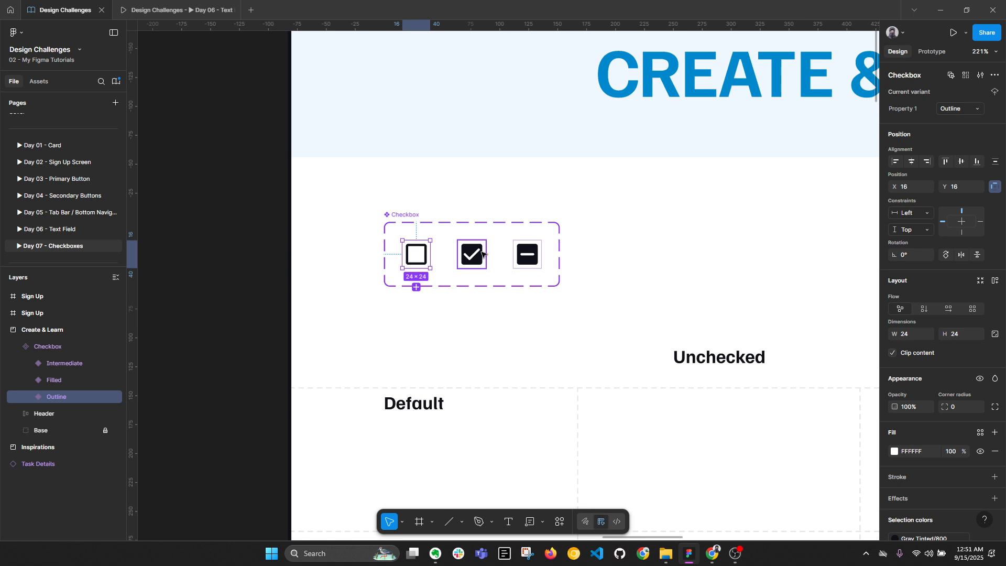
{"action": "left_click", "coordinate": [483, 254], "text": "shift"}
{"action": "left_click", "coordinate": [526, 254], "text": "shift"}
{"action": "left_click_drag", "start_coordinate": [527, 257], "coordinate": [753, 240]}
{"action": "left_click_drag", "start_coordinate": [718, 269], "coordinate": [573, 204]}
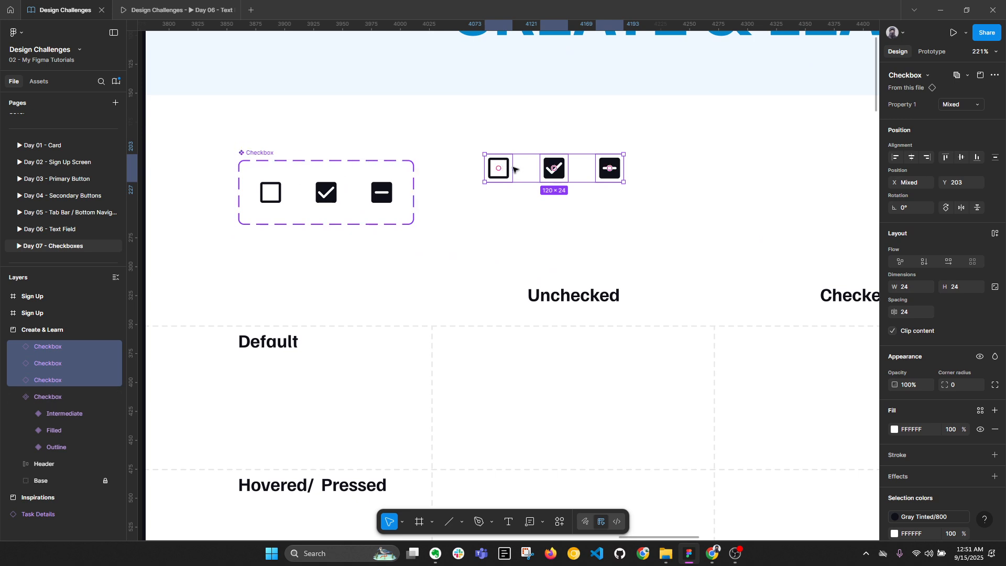
Change the component set's white FFFFFF colour to the Gray Tinted/100 style
{"action": "left_click", "coordinate": [262, 153]}
{"action": "scroll", "coordinate": [952, 416], "scroll_direction": "down", "scroll_amount": 4}
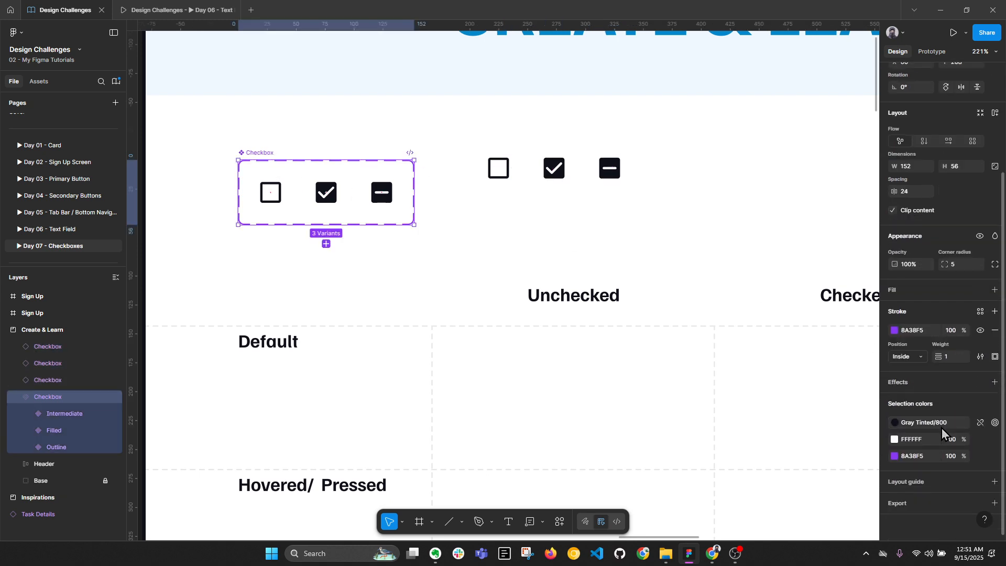
{"action": "left_click", "coordinate": [981, 439]}
{"action": "left_click", "coordinate": [789, 426]}
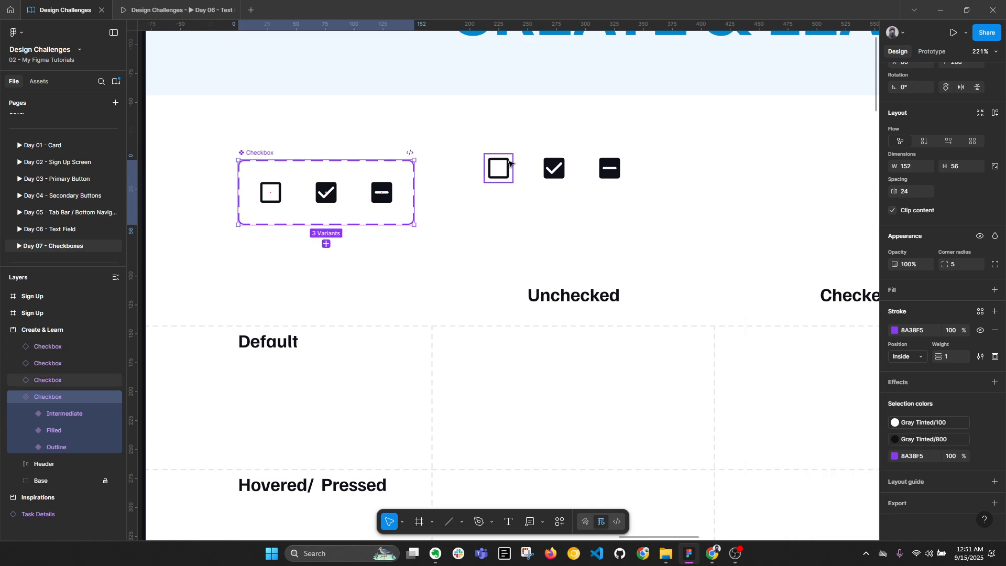
{"action": "left_click", "coordinate": [501, 167]}
{"action": "scroll", "coordinate": [500, 166], "scroll_direction": "down", "scroll_amount": 6}
Place the unchecked, checked and intermediate instances in the Default row's Unchecked, Checked and Intermediate cells
{"action": "left_click_drag", "start_coordinate": [585, 279], "coordinate": [503, 208]}
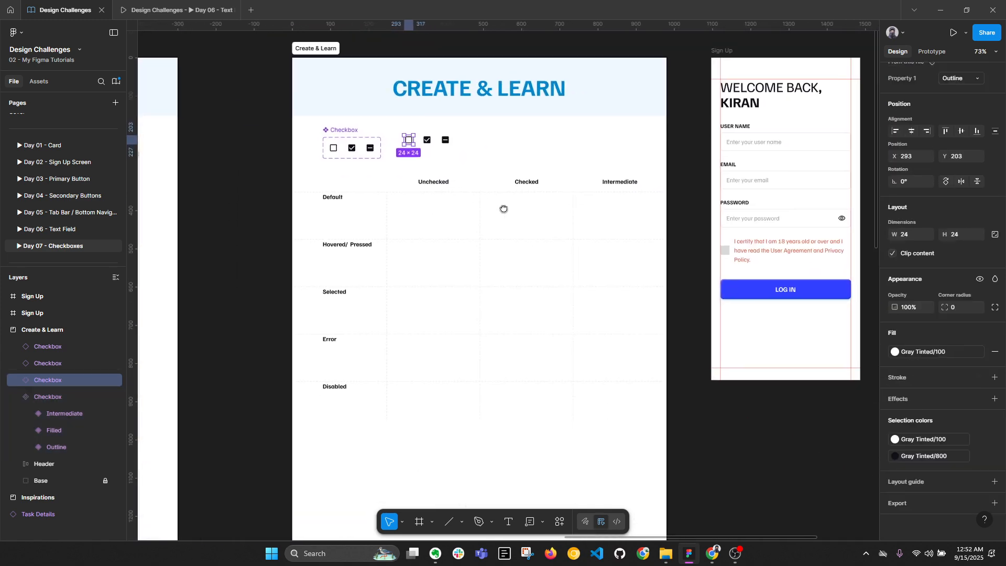
{"action": "scroll", "coordinate": [503, 208], "scroll_direction": "up", "scroll_amount": 3}
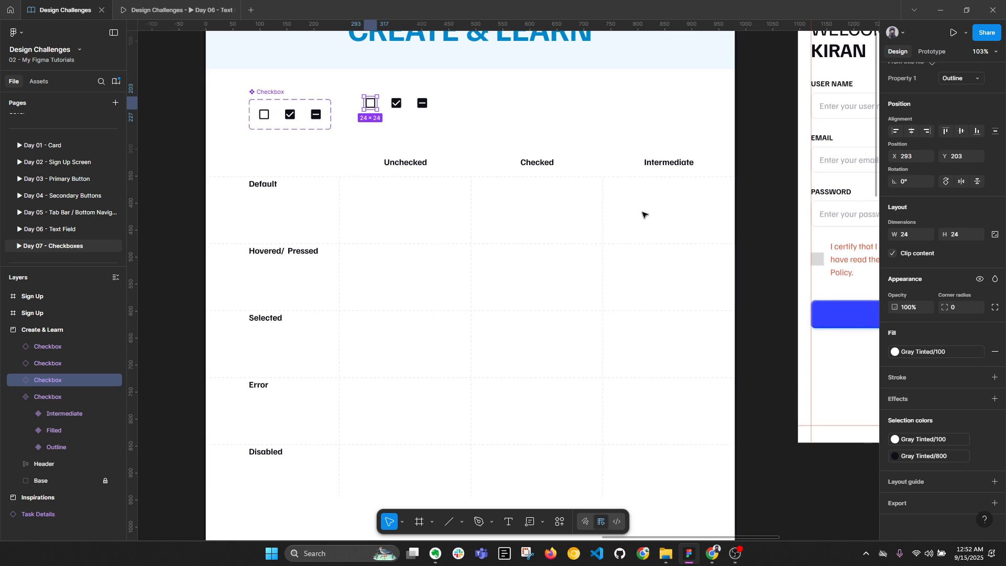
{"action": "left_click_drag", "start_coordinate": [369, 108], "coordinate": [402, 210]}
{"action": "left_click_drag", "start_coordinate": [397, 107], "coordinate": [541, 210]}
{"action": "left_click", "coordinate": [426, 109]}
{"action": "left_click_drag", "start_coordinate": [427, 112], "coordinate": [673, 214]}
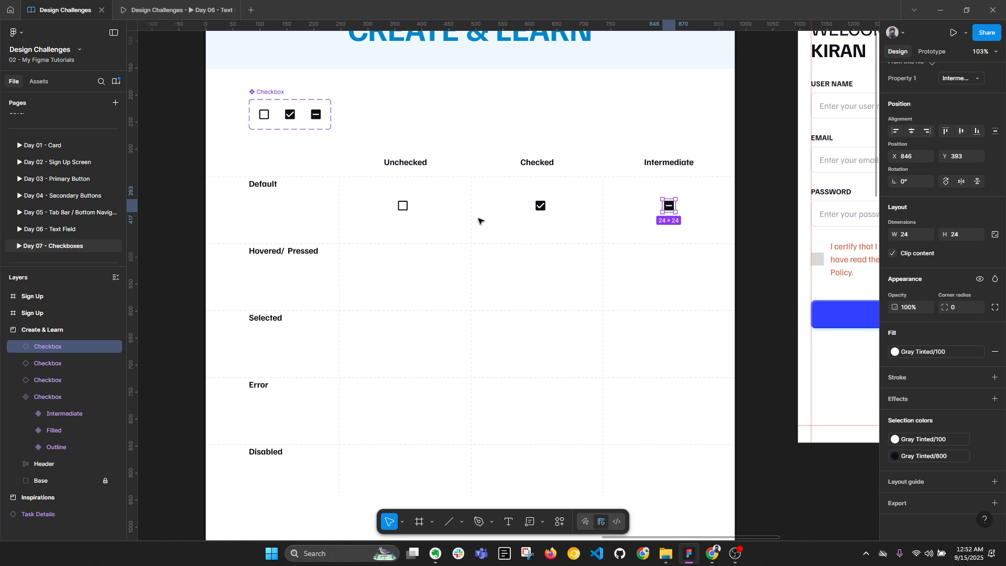
{"action": "left_click", "coordinate": [402, 205]}
{"action": "scroll", "coordinate": [461, 270], "scroll_direction": "right", "scroll_amount": 5}
{"action": "scroll", "coordinate": [508, 280], "scroll_direction": "up", "scroll_amount": 3}
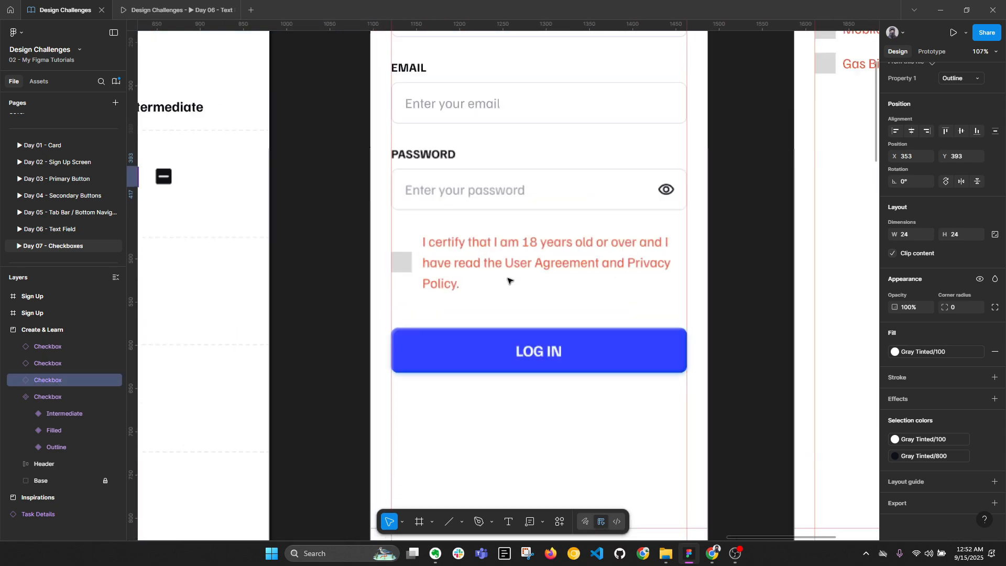
{"action": "scroll", "coordinate": [508, 281], "scroll_direction": "up", "scroll_amount": 3}
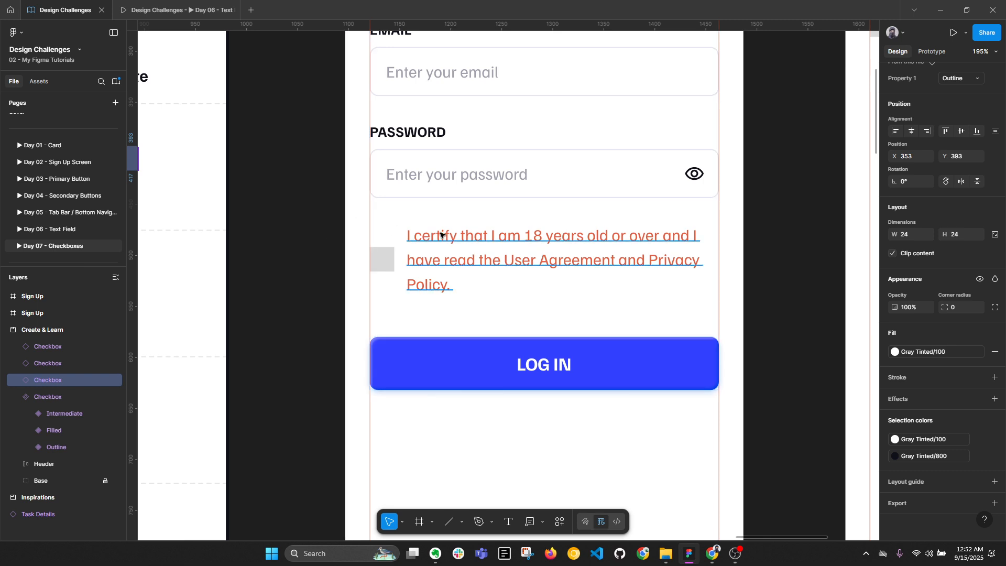
{"action": "scroll", "coordinate": [360, 265], "scroll_direction": "down", "scroll_amount": 5}
{"action": "scroll", "coordinate": [264, 219], "scroll_direction": "up", "scroll_amount": 2}
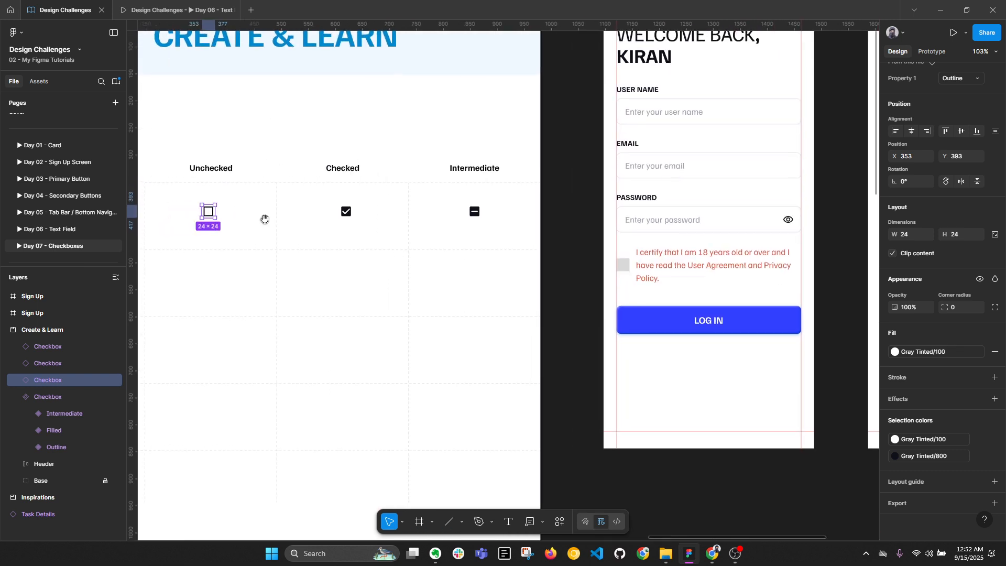
{"action": "scroll", "coordinate": [588, 278], "scroll_direction": "up", "scroll_amount": 3}
{"action": "left_click", "coordinate": [587, 262], "text": "ctrl"}
{"action": "right_click", "coordinate": [588, 265]}
{"action": "mouse_move", "coordinate": [618, 240]}
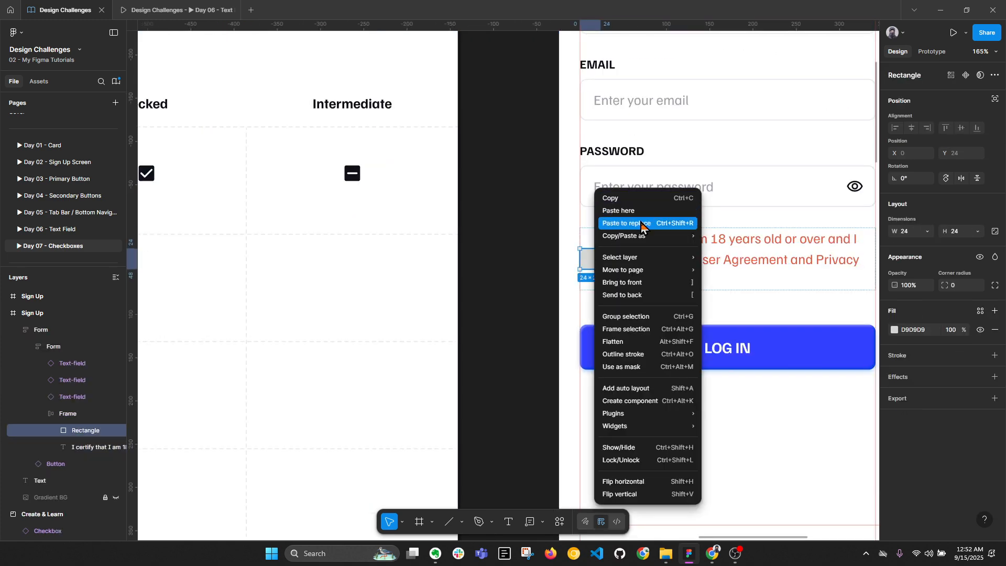
{"action": "left_click", "coordinate": [647, 223]}
{"action": "scroll", "coordinate": [683, 275], "scroll_direction": "up", "scroll_amount": 4}
{"action": "left_click_drag", "start_coordinate": [587, 274], "coordinate": [489, 291]}
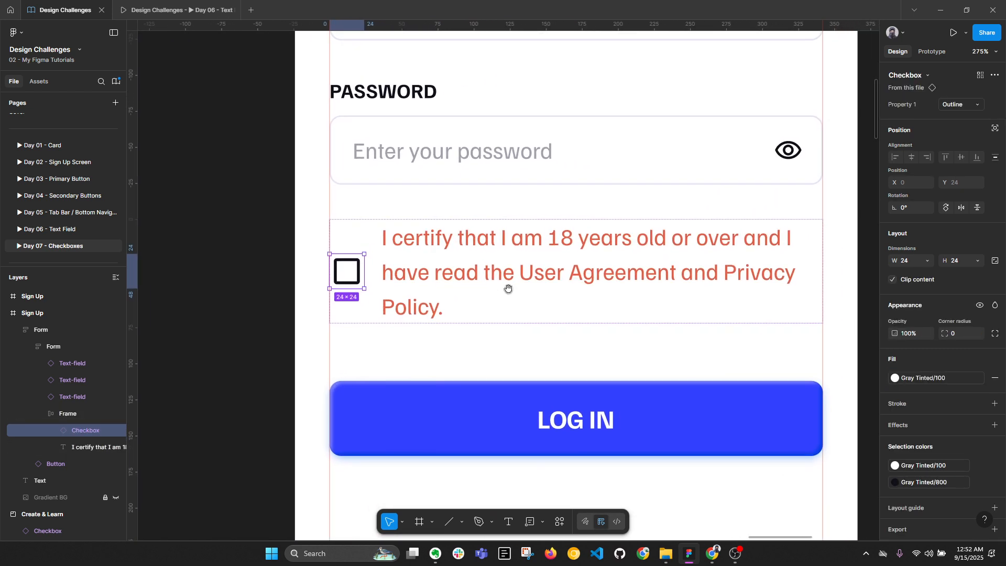
{"action": "left_click", "coordinate": [348, 224]}
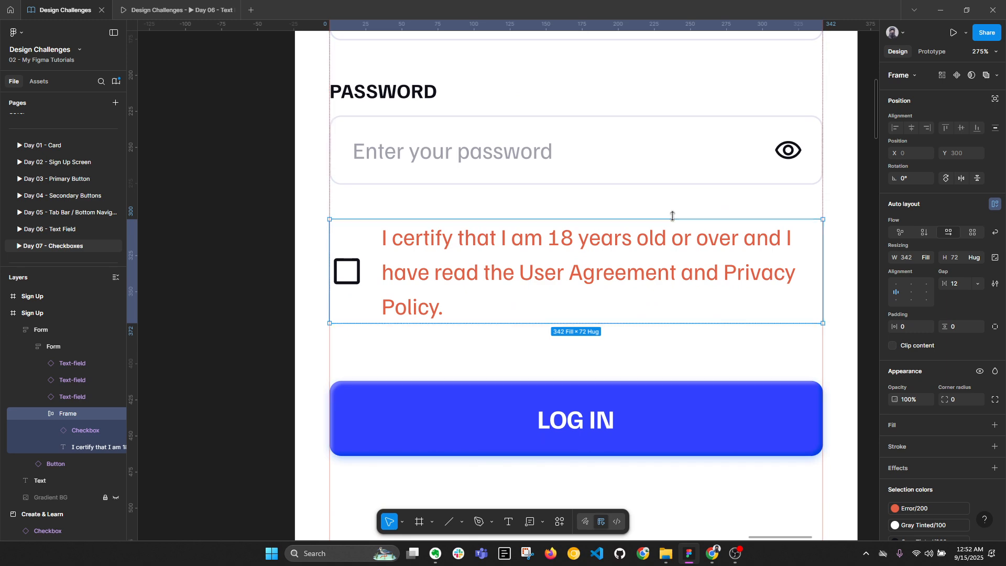
{"action": "key", "text": "alt+l"}
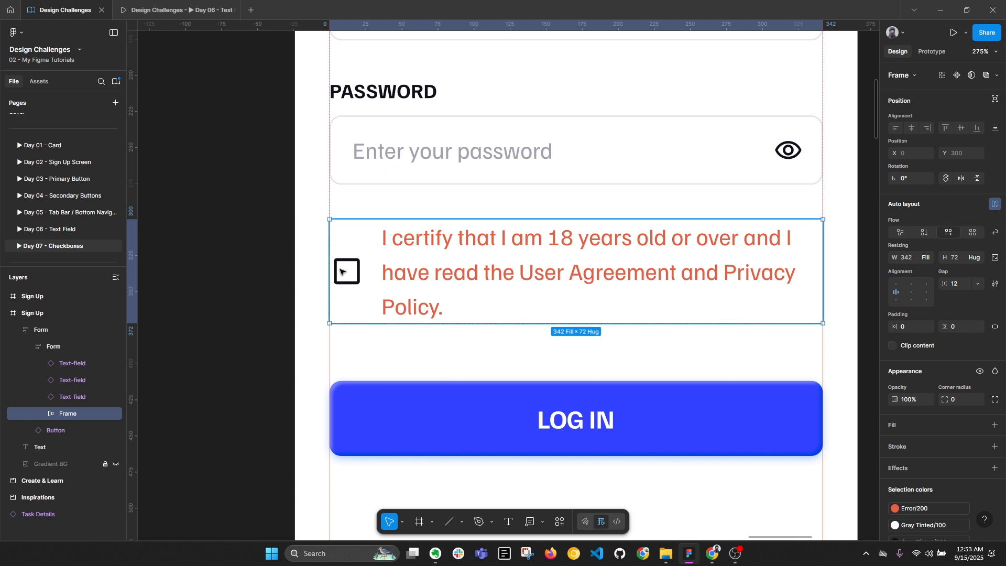
{"action": "left_click", "coordinate": [354, 275]}
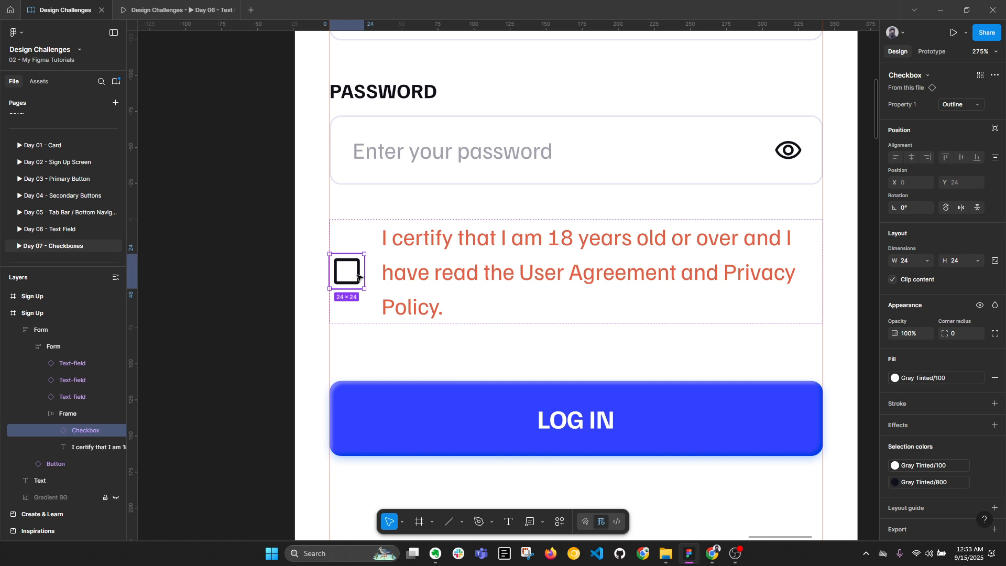
{"action": "key", "text": "ctrl+z"}
{"action": "key", "text": "ctrl+z"}
{"action": "key", "text": "ctrl+z"}
{"action": "key", "text": "ctrl+z"}
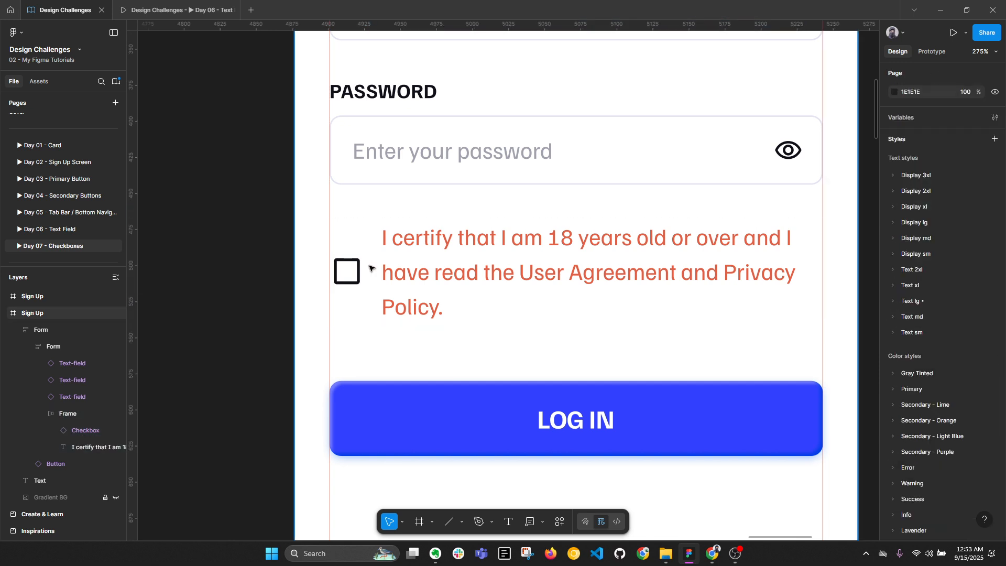
{"action": "scroll", "coordinate": [602, 261], "scroll_direction": "down", "scroll_amount": 5}
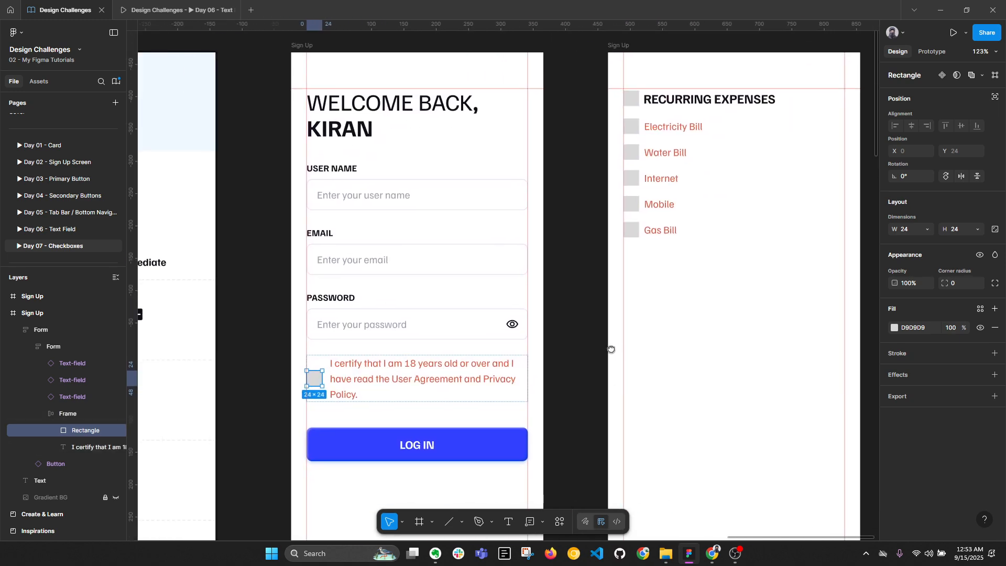
{"action": "left_click_drag", "start_coordinate": [611, 349], "coordinate": [614, 349]}
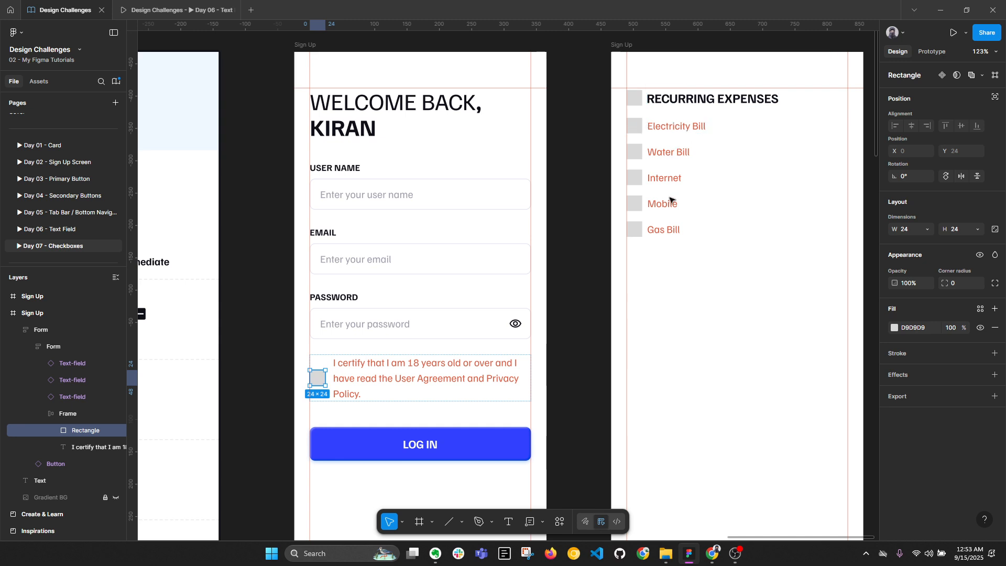
{"action": "key", "text": "alt"}
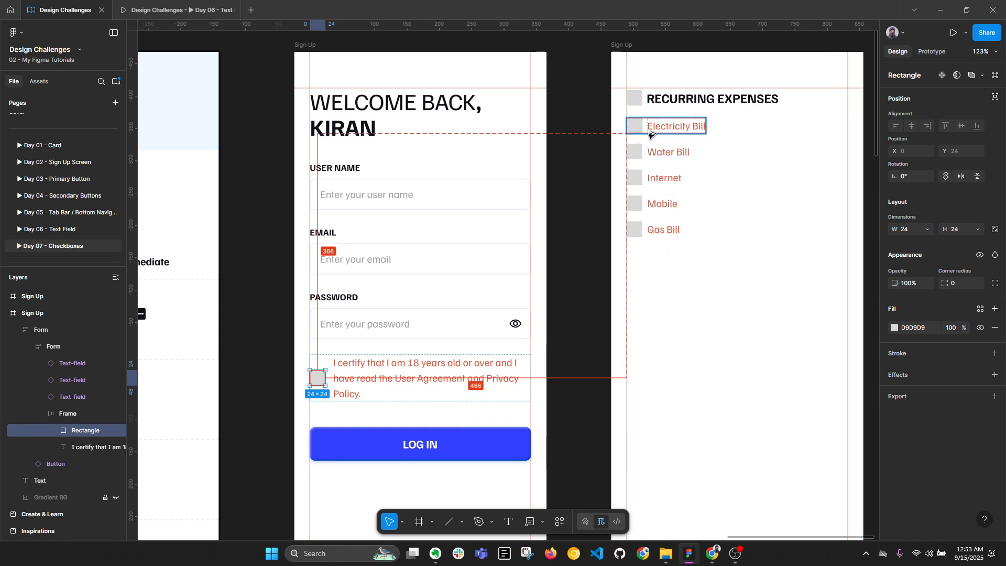
{"action": "key", "text": "alt+l"}
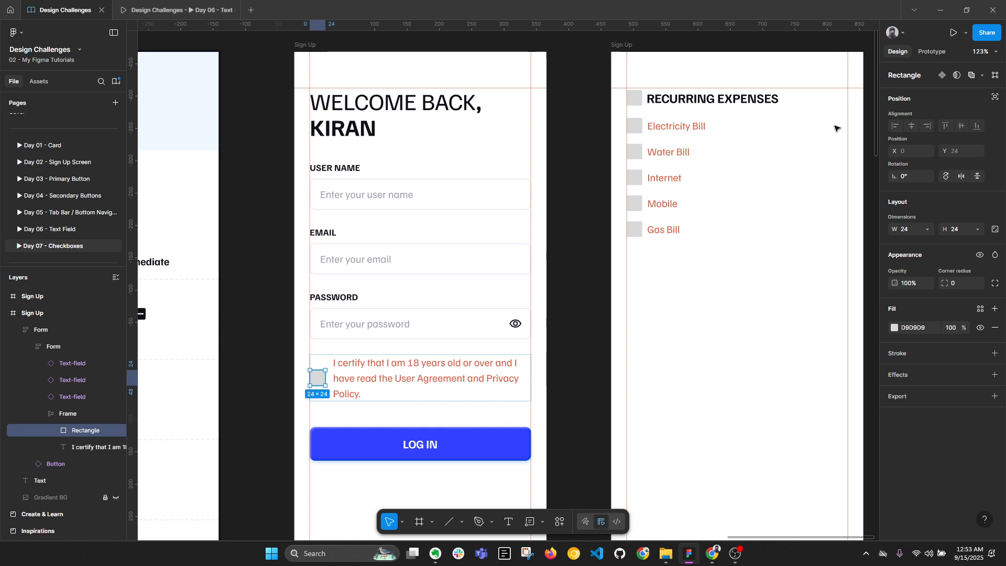
Recolour the Default-row Unchecked checkbox's dark colour to Gray Tinted/600
{"action": "scroll", "coordinate": [747, 183], "scroll_direction": "down", "scroll_amount": 3}
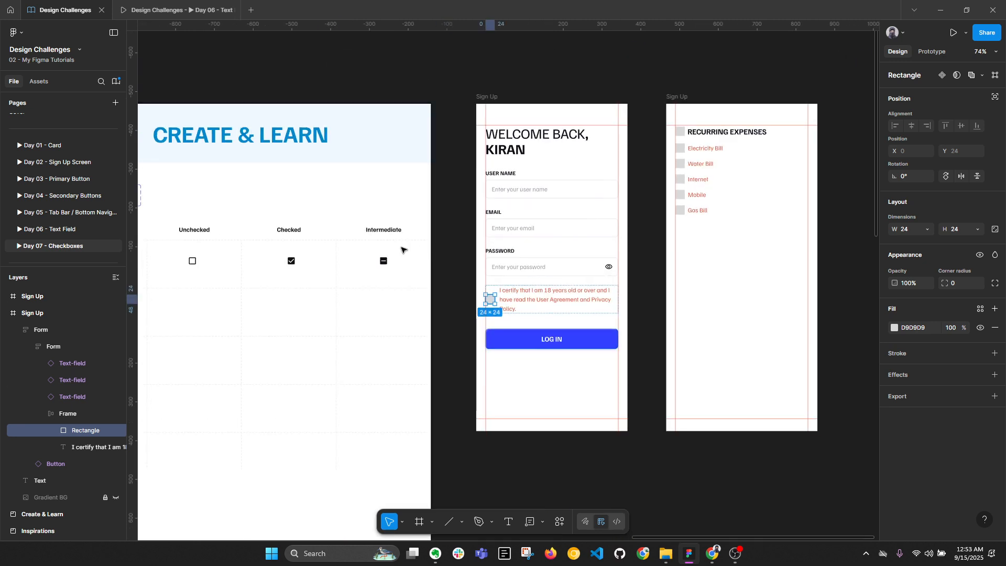
{"action": "left_click_drag", "start_coordinate": [369, 248], "coordinate": [543, 218]}
{"action": "scroll", "coordinate": [403, 248], "scroll_direction": "up", "scroll_amount": 4}
{"action": "left_click", "coordinate": [341, 225]}
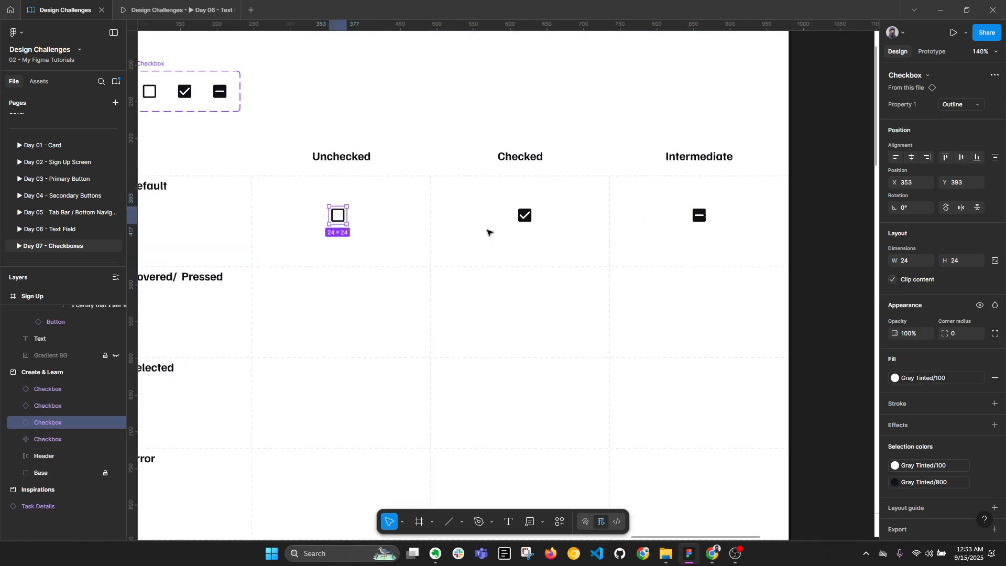
{"action": "key", "text": "alt+l"}
{"action": "scroll", "coordinate": [487, 231], "scroll_direction": "down", "scroll_amount": 2}
{"action": "left_click_drag", "start_coordinate": [446, 244], "coordinate": [511, 198]}
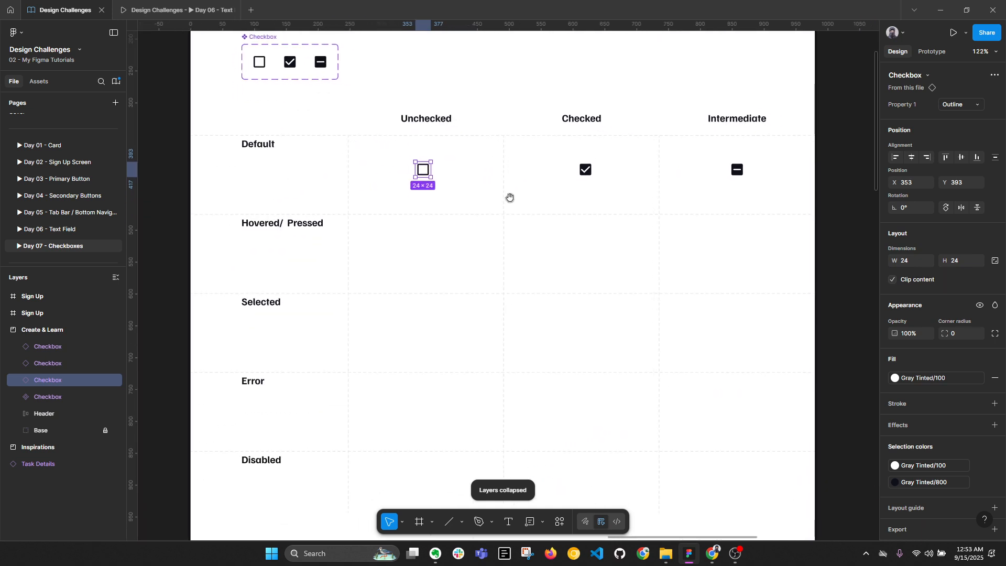
{"action": "left_click", "coordinate": [584, 171], "text": "shift"}
{"action": "left_click", "coordinate": [737, 169], "text": "shift"}
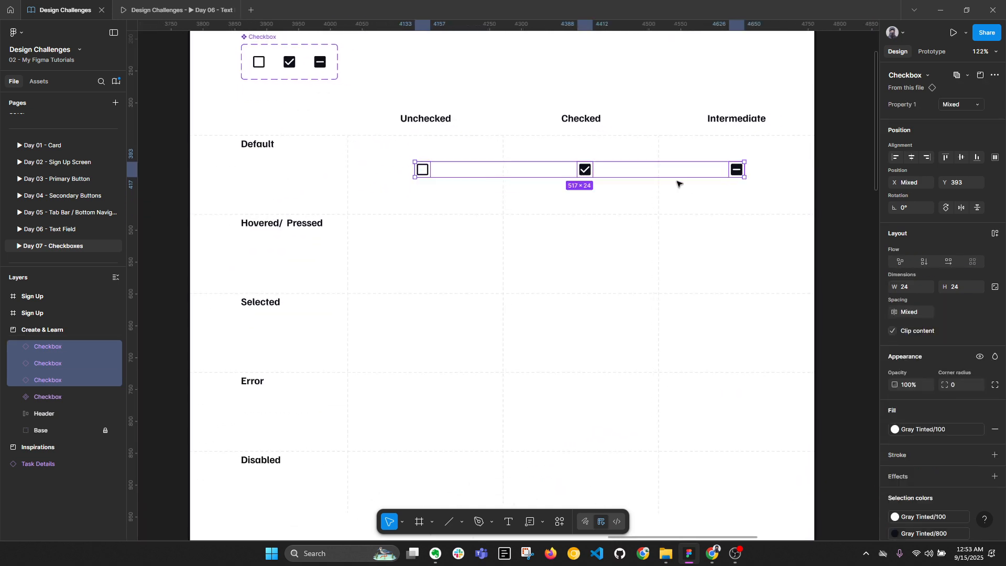
{"action": "scroll", "coordinate": [468, 200], "scroll_direction": "up", "scroll_amount": 2}
{"action": "left_click", "coordinate": [417, 170]}
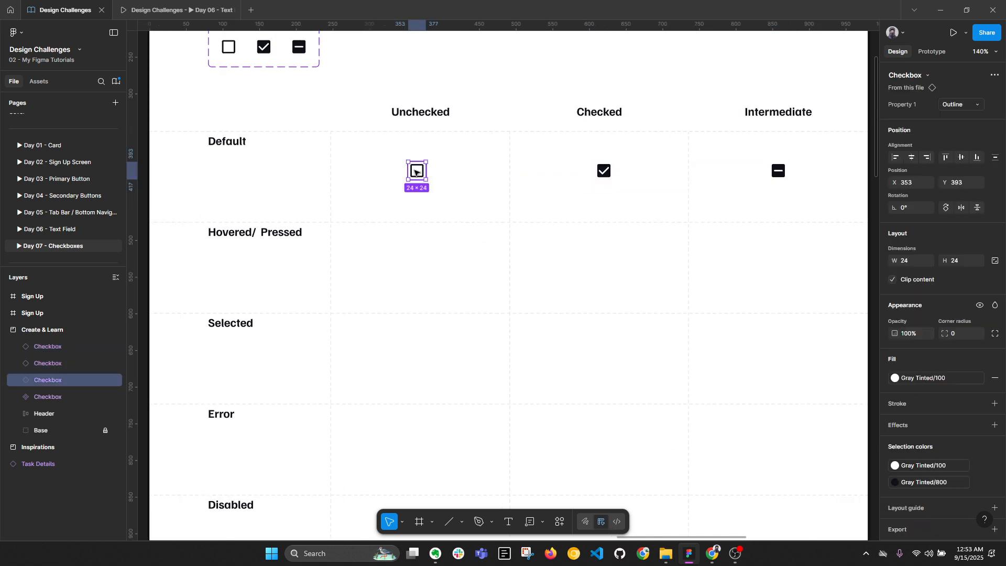
{"action": "scroll", "coordinate": [927, 456], "scroll_direction": "down", "scroll_amount": 1}
{"action": "left_click", "coordinate": [896, 456]}
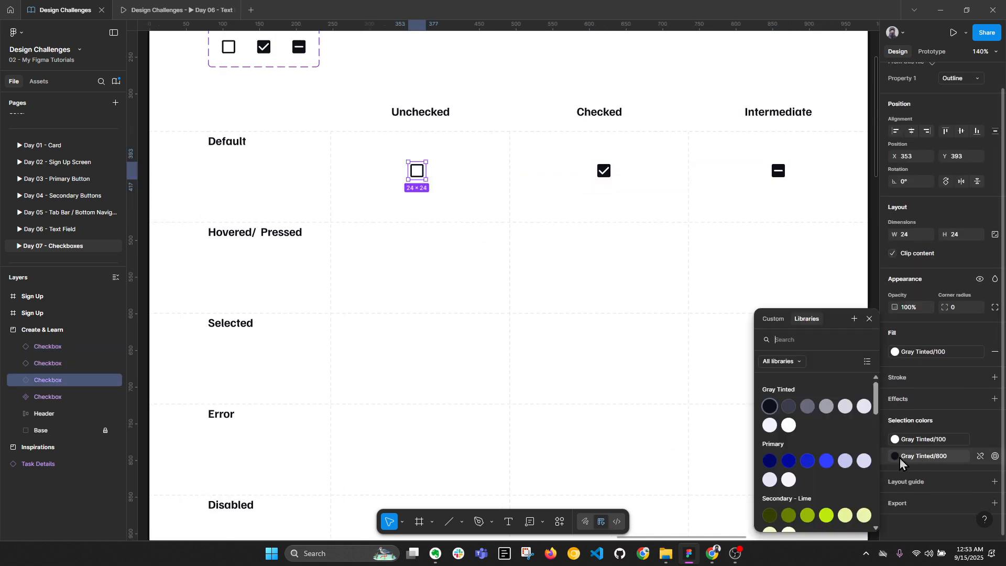
{"action": "left_click", "coordinate": [807, 411]}
Recolour the Checked and Intermediate checkboxes to Primary/500 blue
{"action": "left_click", "coordinate": [604, 171]}
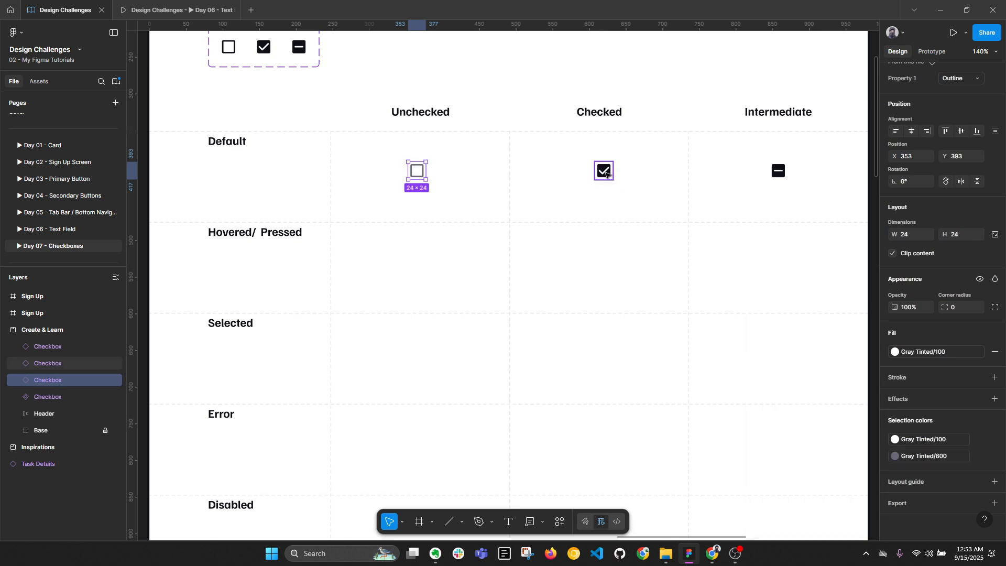
{"action": "left_click", "coordinate": [911, 459]}
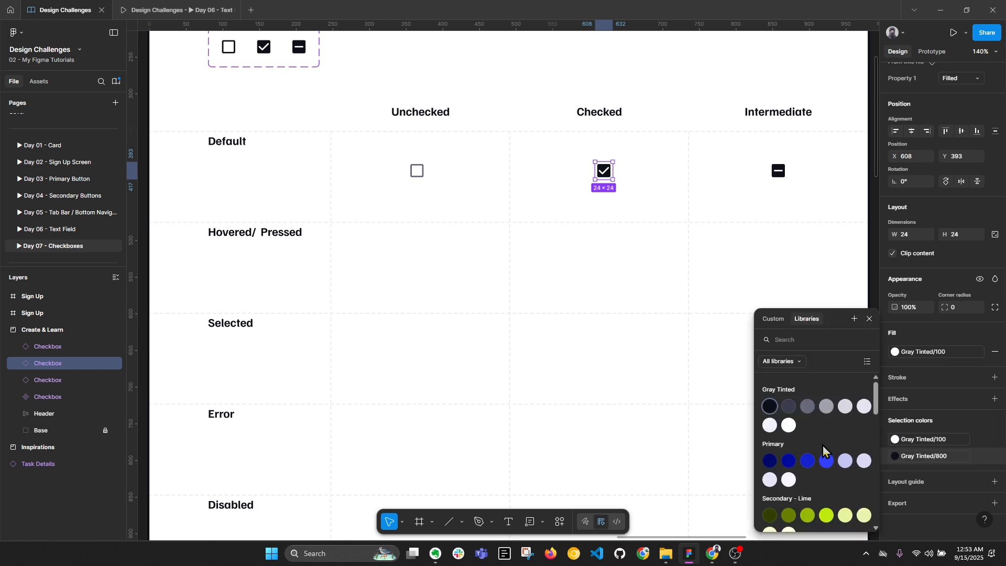
{"action": "left_click", "coordinate": [827, 462]}
{"action": "left_click", "coordinate": [778, 170]}
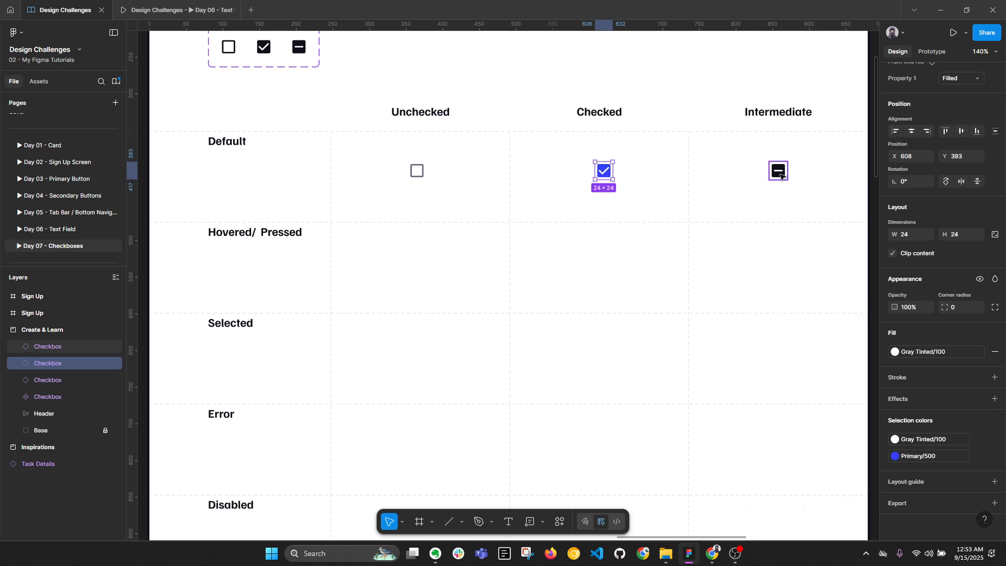
{"action": "left_click", "coordinate": [927, 457]}
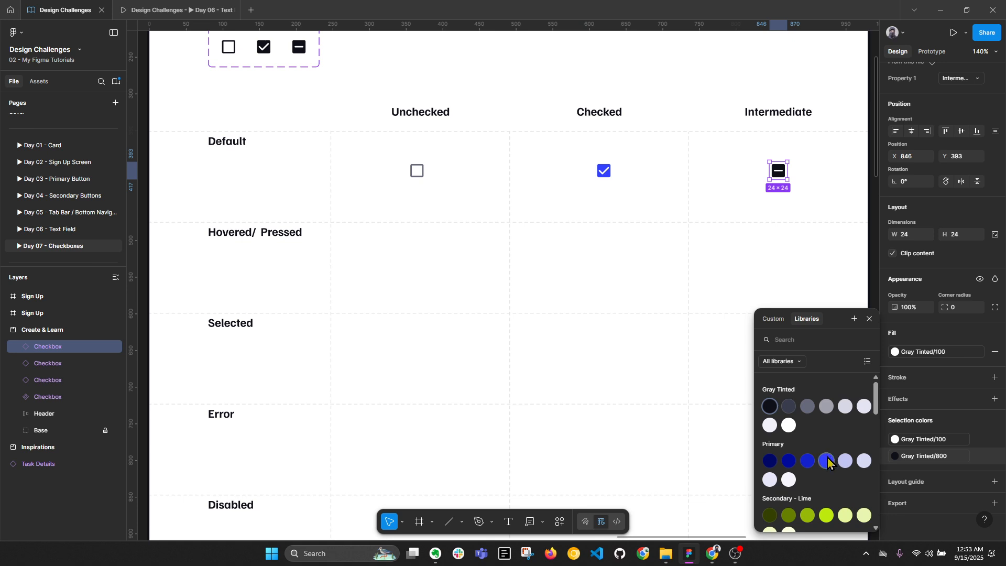
{"action": "left_click", "coordinate": [826, 461]}
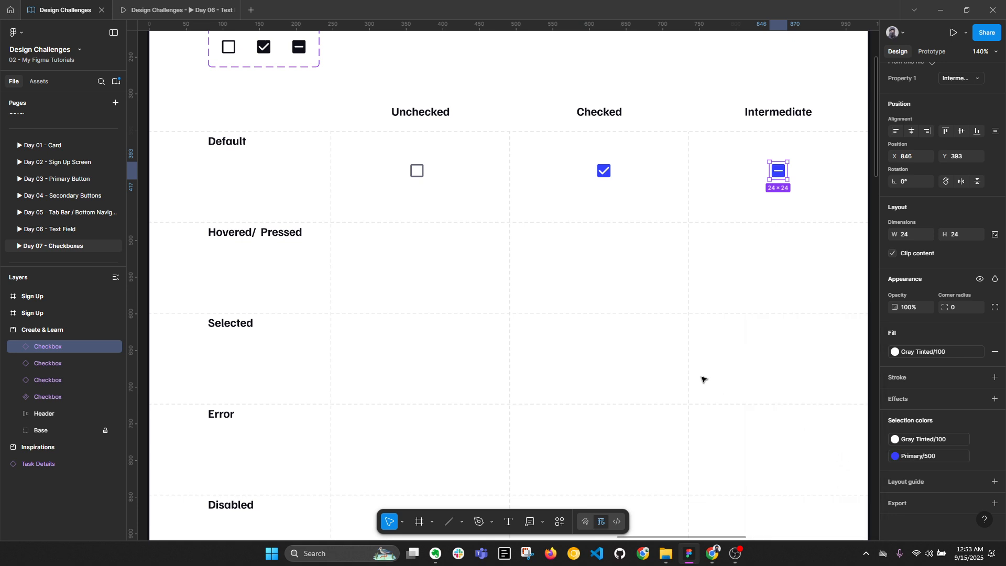
{"action": "left_click", "coordinate": [608, 175], "text": "shift"}
{"action": "left_click", "coordinate": [919, 508]}
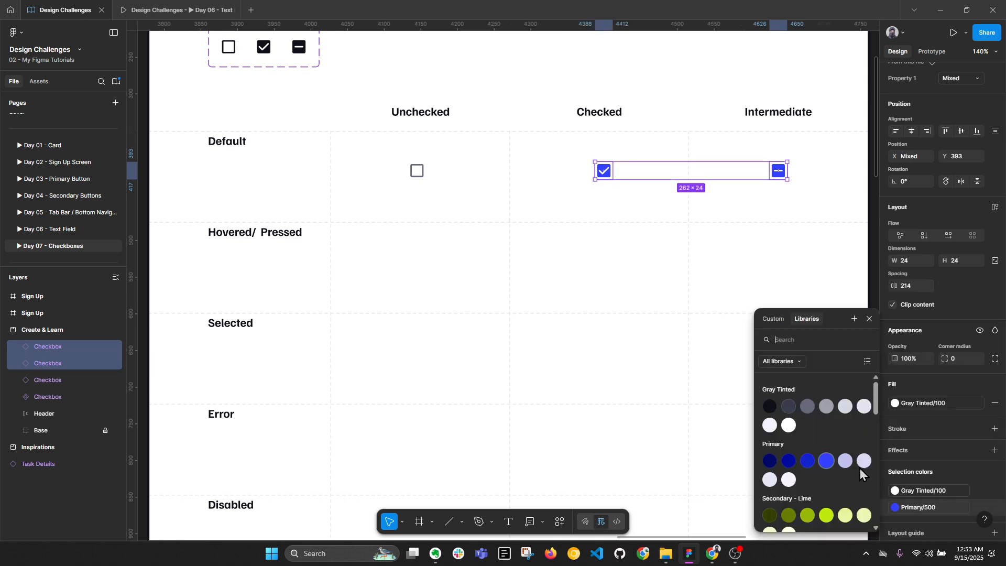
{"action": "left_click", "coordinate": [806, 463]}
{"action": "left_click", "coordinate": [582, 270]}
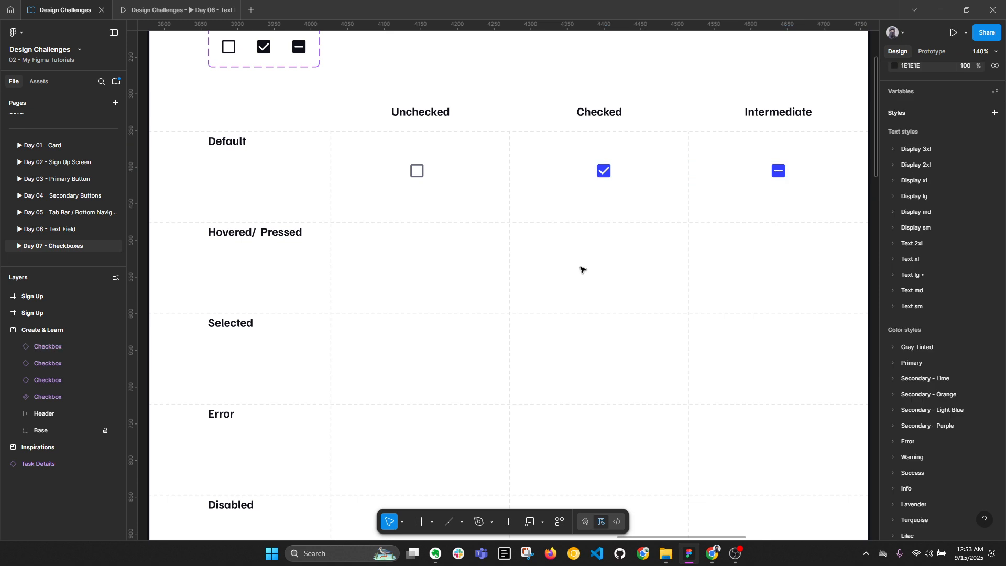
{"action": "left_click", "coordinate": [418, 171]}
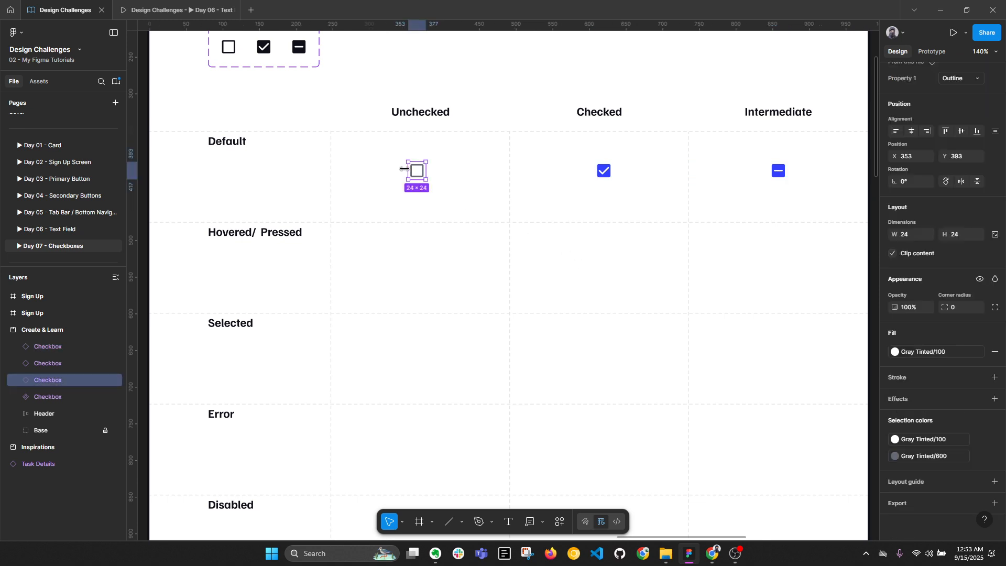
{"action": "left_click", "coordinate": [605, 171], "text": "shift"}
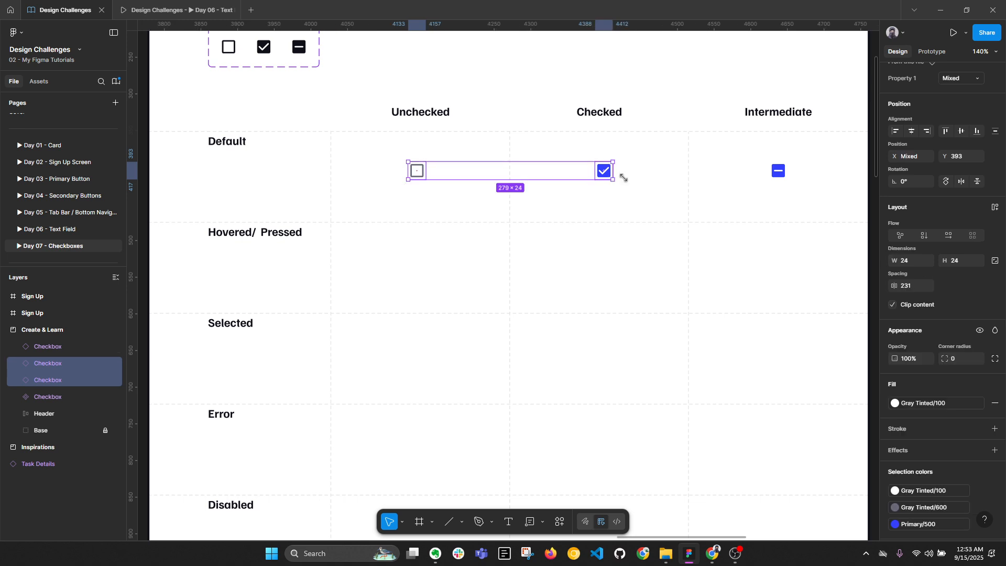
{"action": "left_click", "coordinate": [775, 177], "text": "shift"}
{"action": "scroll", "coordinate": [430, 183], "scroll_direction": "up", "scroll_amount": 1}
{"action": "left_click", "coordinate": [427, 188]}
{"action": "left_click", "coordinate": [417, 171]}
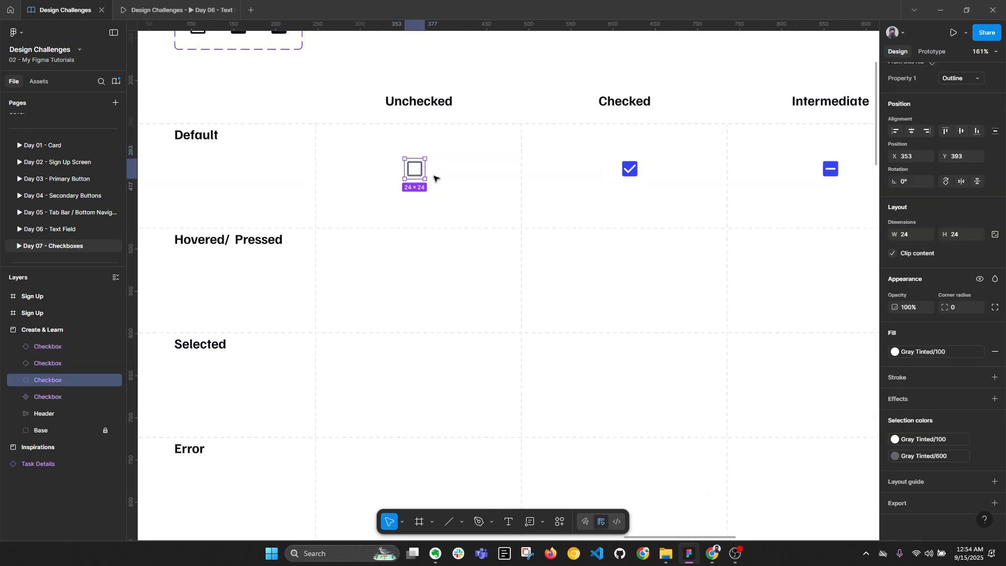
{"action": "left_click_drag", "start_coordinate": [428, 180], "coordinate": [451, 196]}
{"action": "key", "text": "ctrl+z"}
{"action": "left_click", "coordinate": [995, 235]}
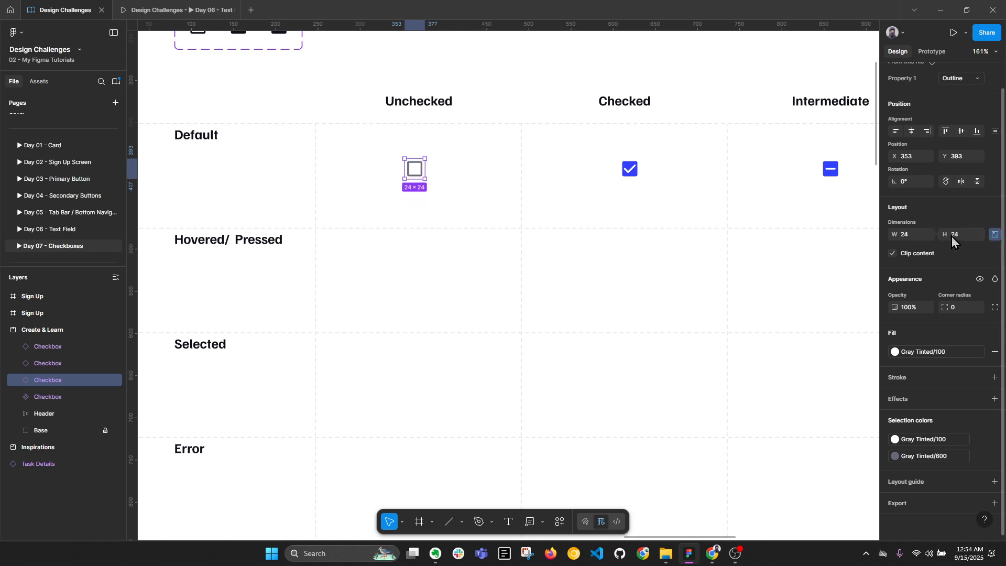
{"action": "left_click", "coordinate": [957, 235]}
{"action": "type", "text": "48"}
{"action": "key", "text": "Return"}
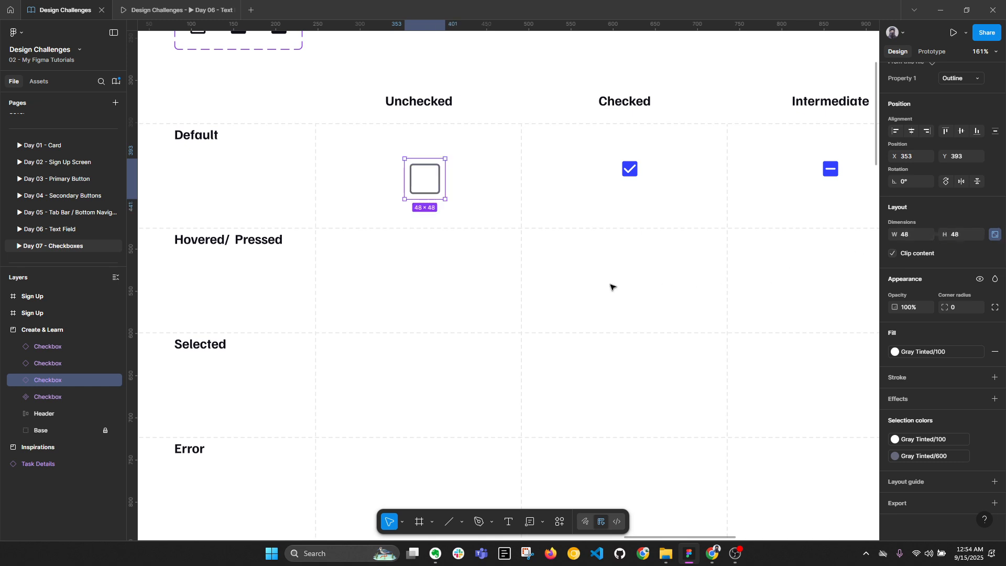
{"action": "key", "text": "alt+l"}
{"action": "key", "text": "ctrl+z"}
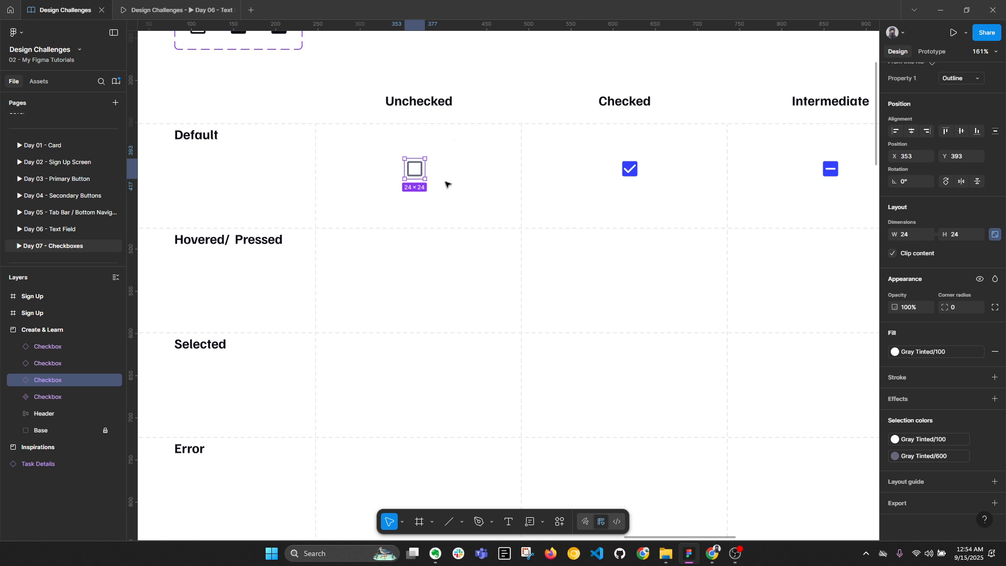
{"action": "key", "text": "shift+a"}
Wrap the Checked and Intermediate checkboxes in auto-layout frames with Shift+A
{"action": "left_click", "coordinate": [630, 168]}
{"action": "key", "text": "shift+a"}
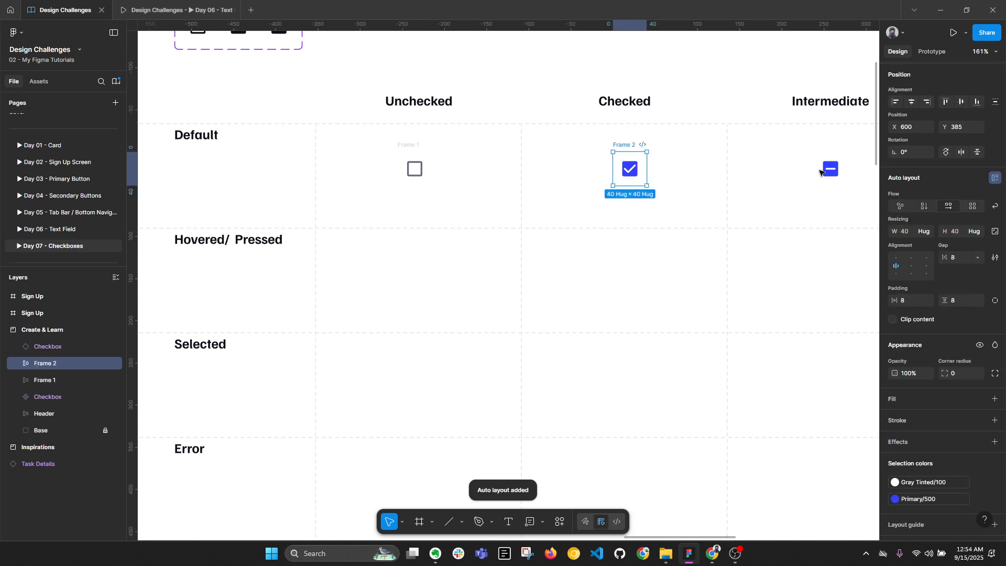
{"action": "left_click", "coordinate": [827, 170]}
{"action": "key", "text": "shift+a"}
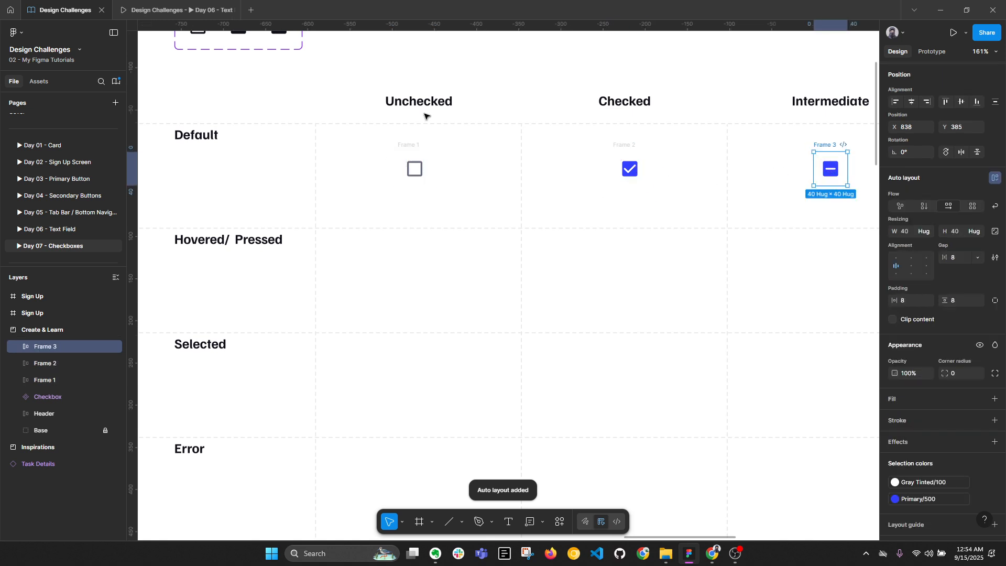
Rename the Unchecked checkbox's frame to 'Checkbox / default'
{"action": "left_click", "coordinate": [424, 115]}
{"action": "left_click", "coordinate": [411, 148]}
{"action": "double_click", "coordinate": [413, 146]}
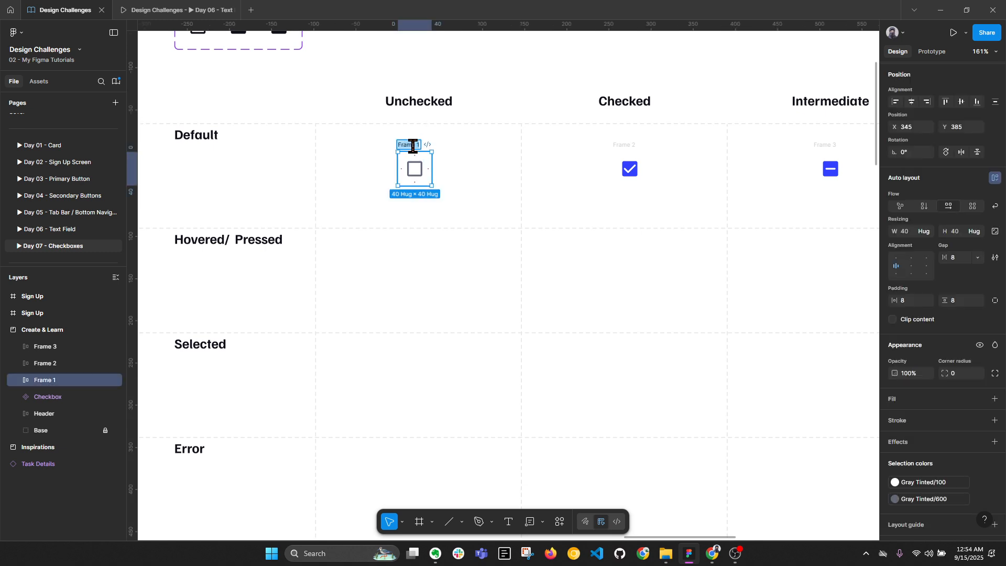
{"action": "type", "text": "Checkbox /"}
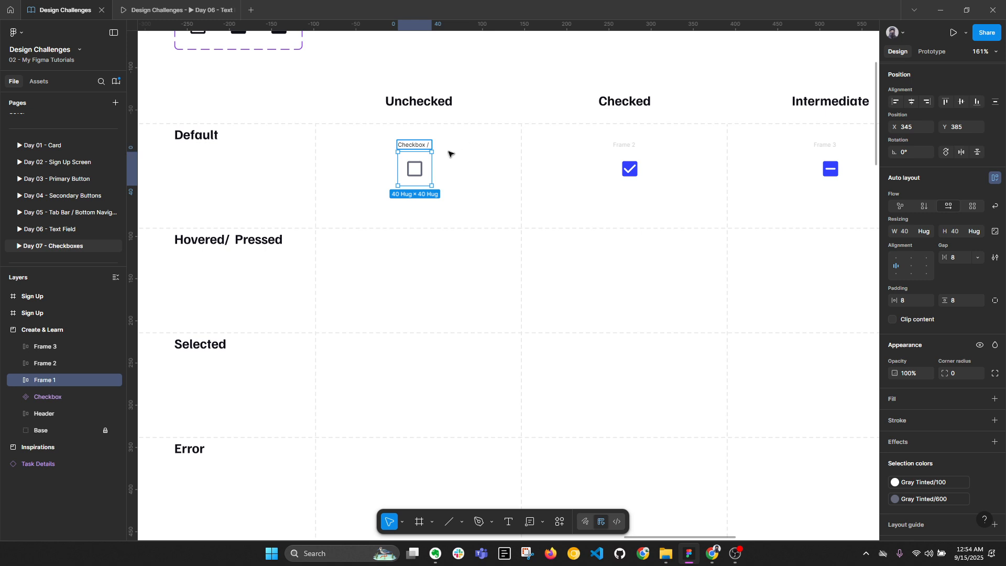
{"action": "type", "text": " default"}
{"action": "key", "text": "BackSpace"}
{"action": "key", "text": "BackSpace"}
{"action": "key", "text": "BackSpace"}
{"action": "type", "text": "ult"}
{"action": "key", "text": "Return"}
Give the Checked and Intermediate frames the same 'Checkbox / default' name
{"action": "left_click", "coordinate": [630, 145]}
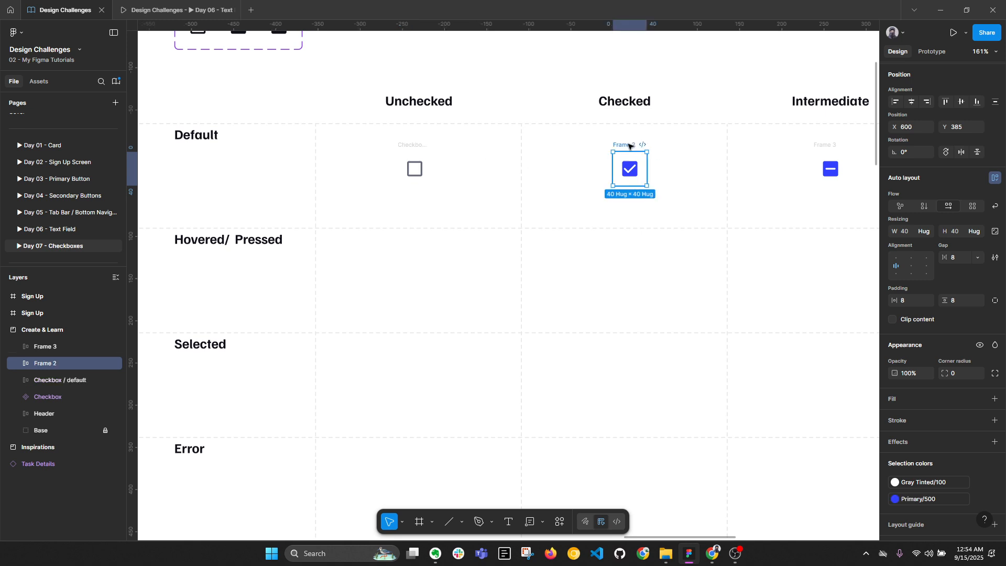
{"action": "double_click", "coordinate": [630, 145]}
{"action": "type", "text": "Checkbox / default"}
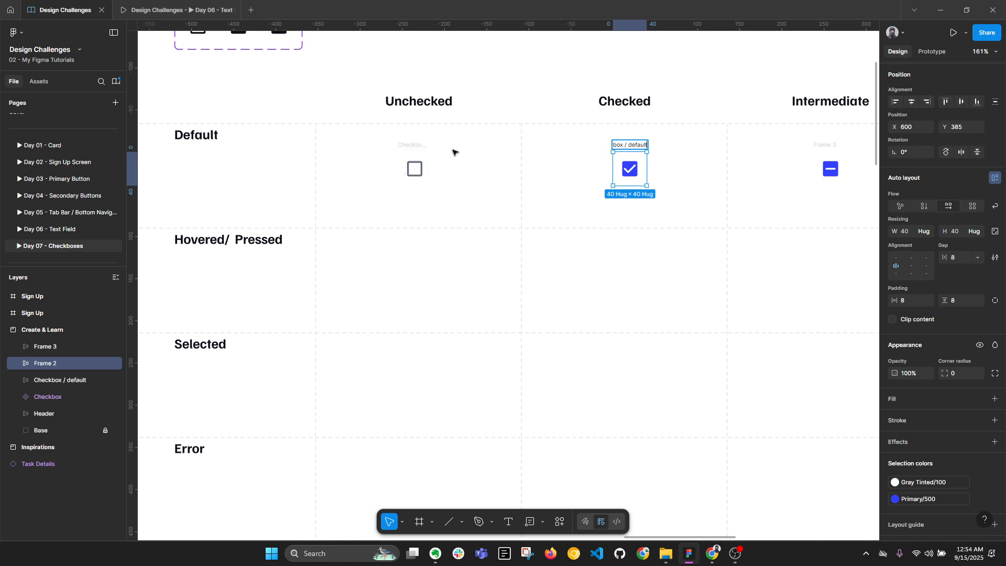
{"action": "left_click", "coordinate": [830, 155]}
{"action": "double_click", "coordinate": [833, 146]}
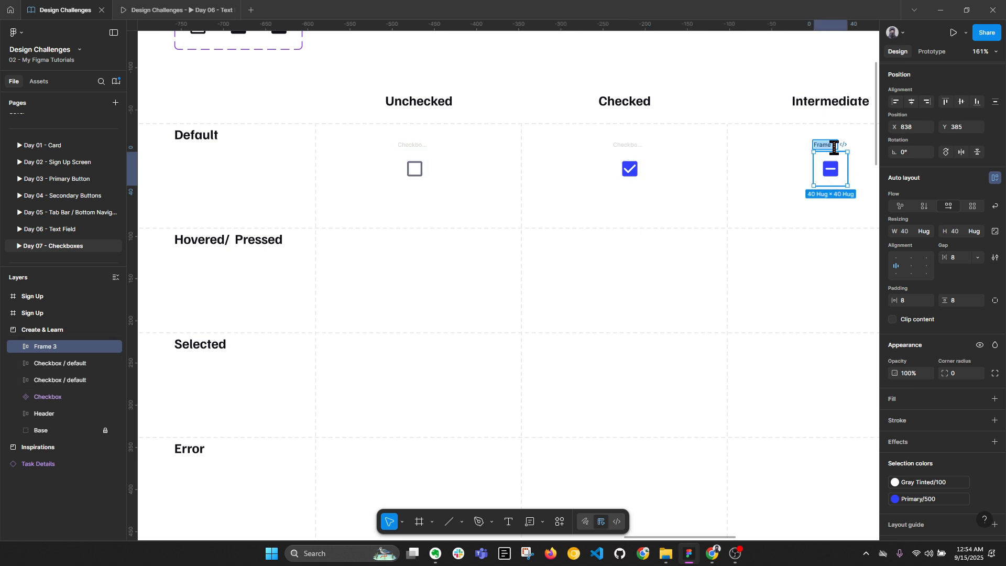
{"action": "type", "text": "Checkbox / default"}
{"action": "left_click", "coordinate": [759, 238]}
{"action": "scroll", "coordinate": [545, 178], "scroll_direction": "down", "scroll_amount": 3}
{"action": "left_click_drag", "start_coordinate": [613, 185], "coordinate": [530, 210]}
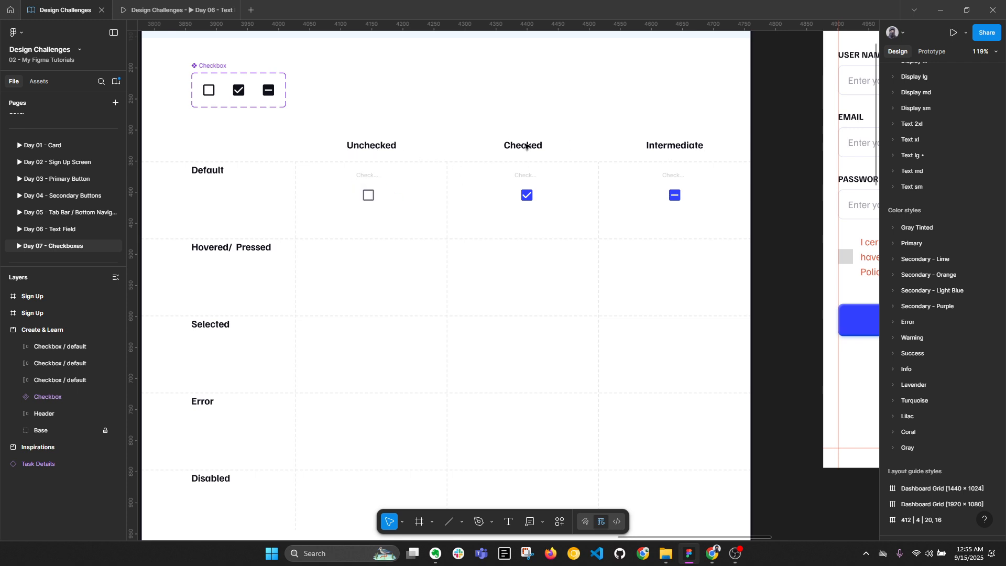
Select all three Default-row checkbox frames and set their padding to 0
{"action": "left_click", "coordinate": [365, 184]}
{"action": "left_click", "coordinate": [519, 157]}
{"action": "left_click", "coordinate": [675, 184]}
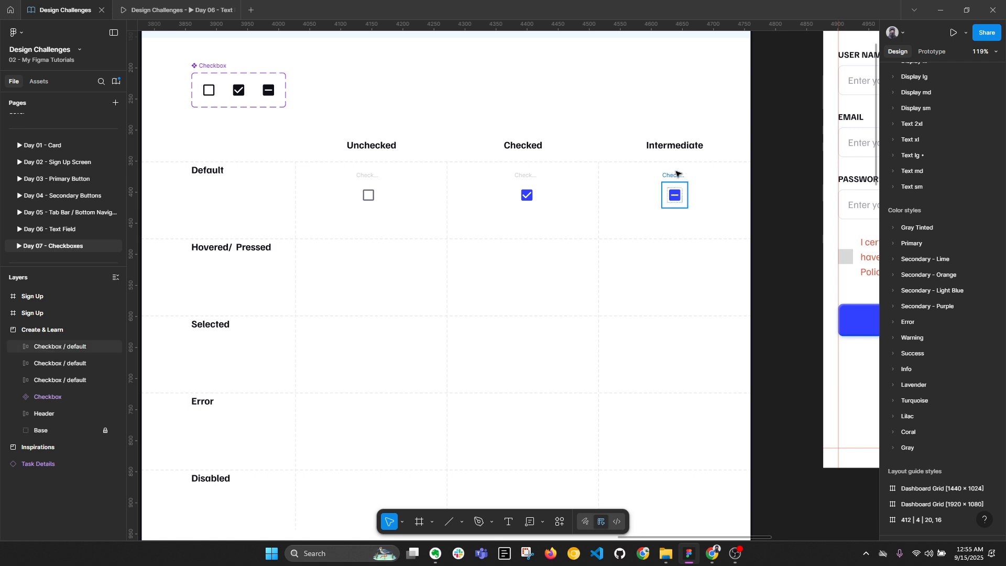
{"action": "left_click_drag", "start_coordinate": [310, 162], "coordinate": [741, 231]}
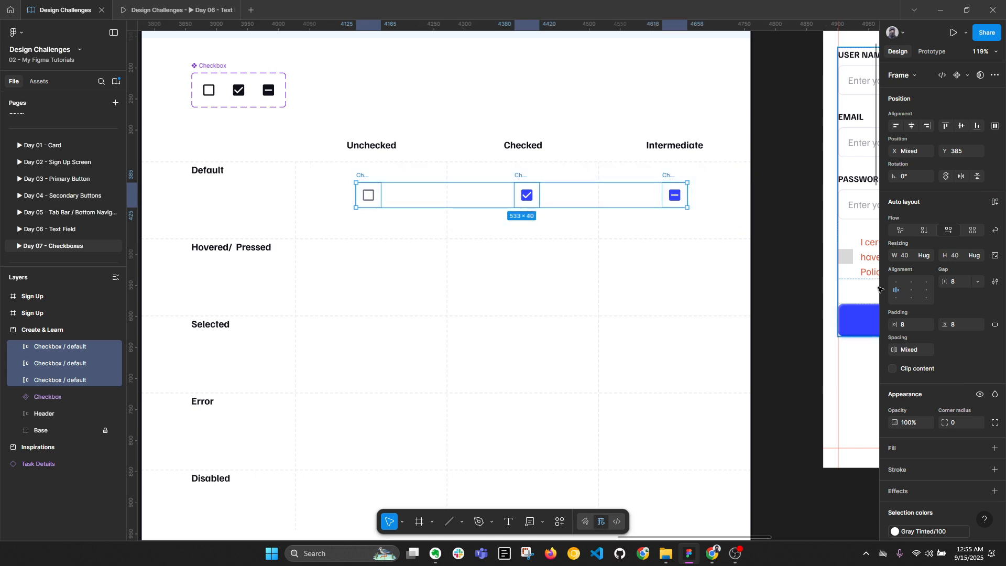
{"action": "type", "text": "0"}
{"action": "left_click", "coordinate": [960, 328]}
{"action": "type", "text": "0"}
{"action": "key", "text": "Return"}
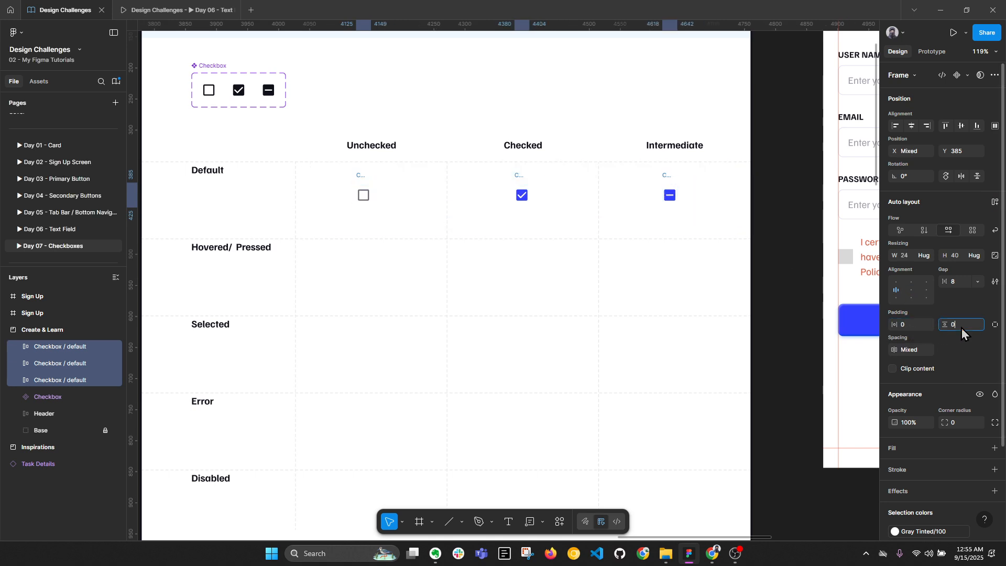
Set the three frames' width and height to 48
{"action": "left_click", "coordinate": [908, 260]}
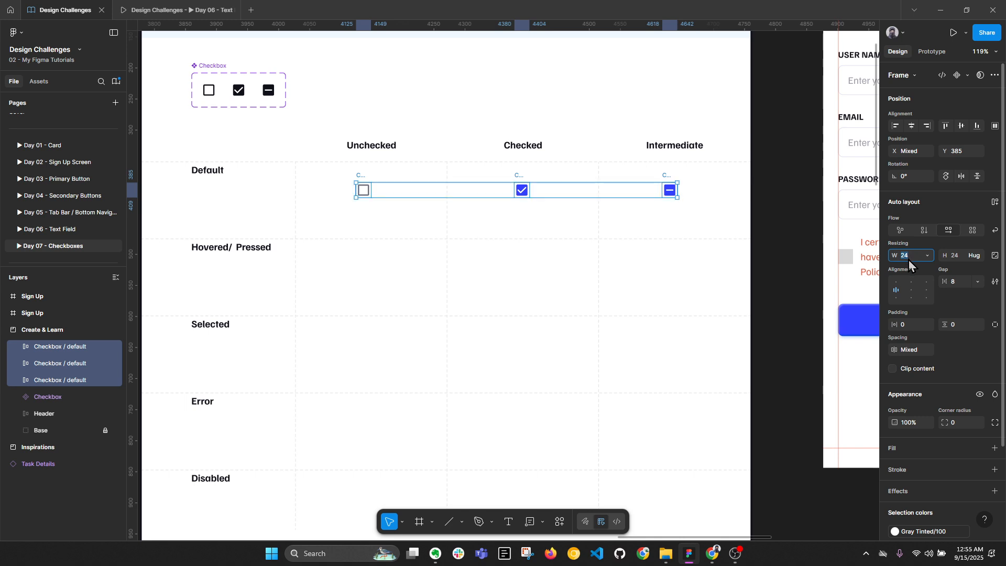
{"action": "type", "text": "48"}
{"action": "key", "text": "Return"}
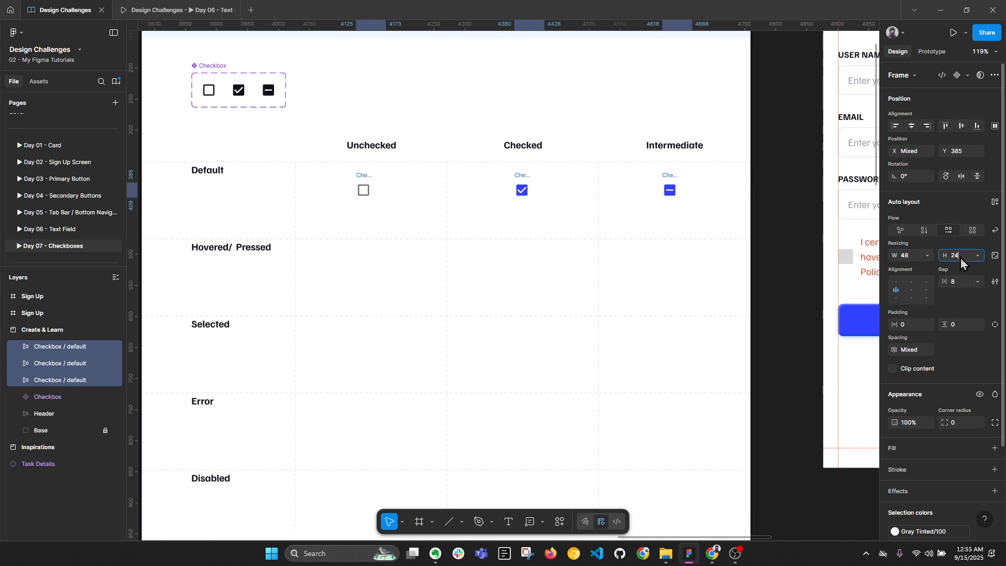
{"action": "type", "text": "48"}
{"action": "key", "text": "Return"}
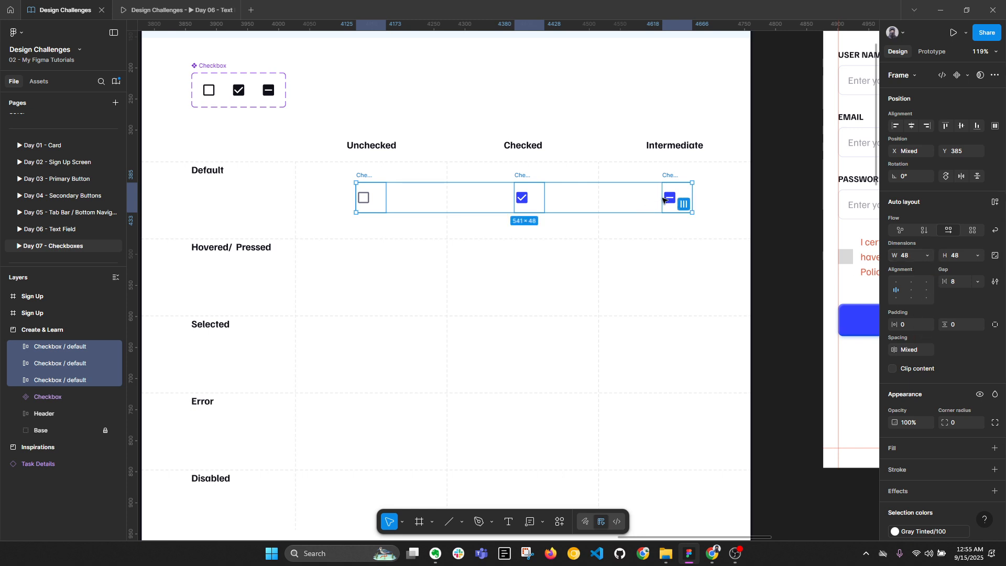
Center the checkboxes inside the three Checkbox / default frames using auto-layout alignment
{"action": "key", "text": "alt+l"}
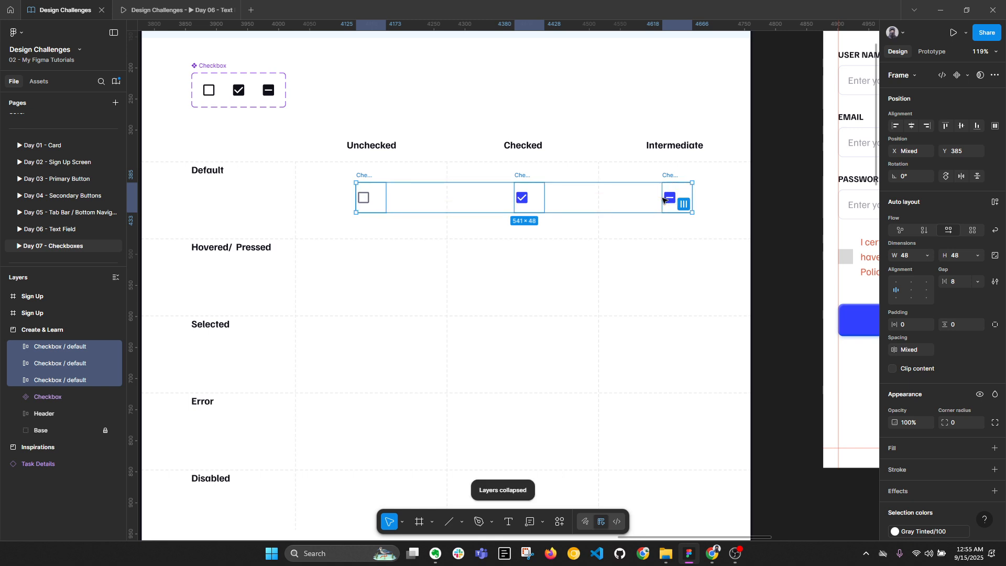
{"action": "left_click", "coordinate": [911, 289]}
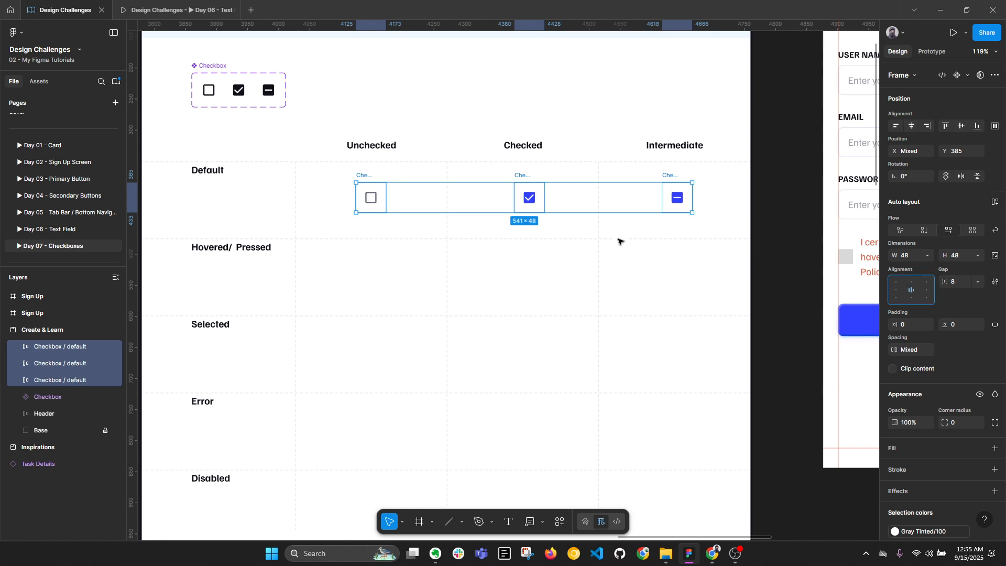
{"action": "key", "text": "ctrl+z"}
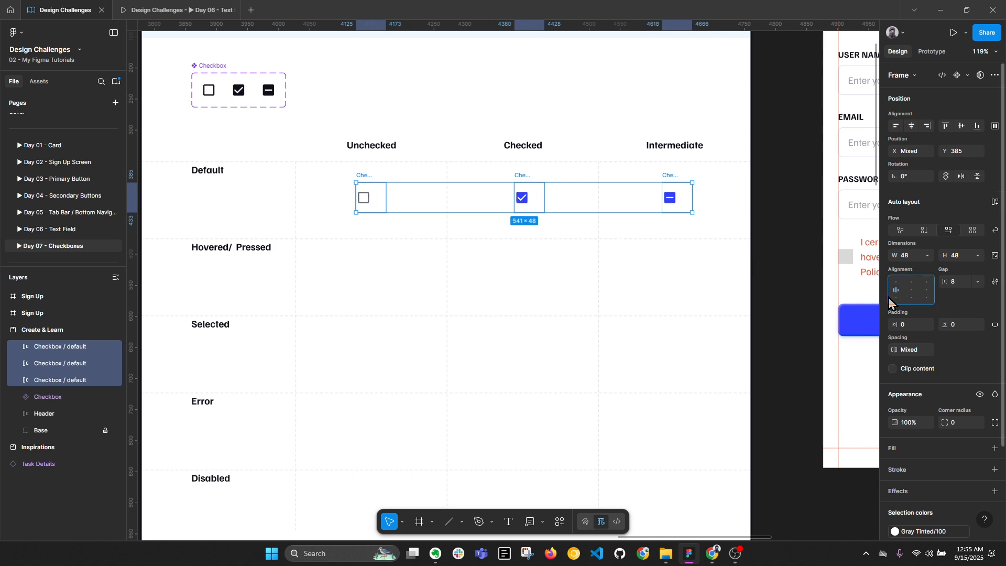
{"action": "left_click", "coordinate": [906, 291]}
{"action": "left_click", "coordinate": [658, 258]}
{"action": "left_click_drag", "start_coordinate": [323, 181], "coordinate": [766, 243]}
Nudge the three Default-row checkboxes 8 units to the left
{"action": "key", "text": "shift+Left"}
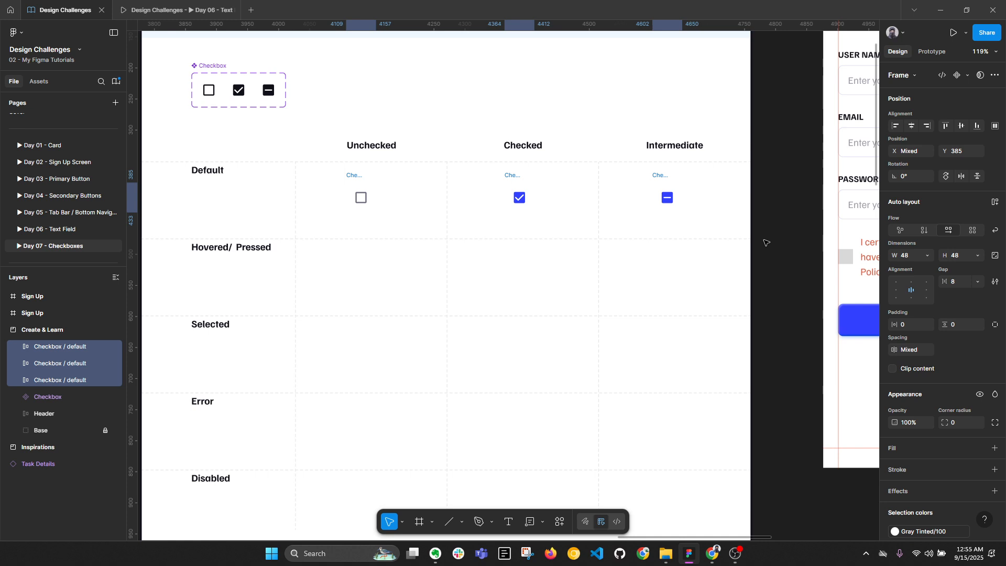
{"action": "key", "text": "alt+l"}
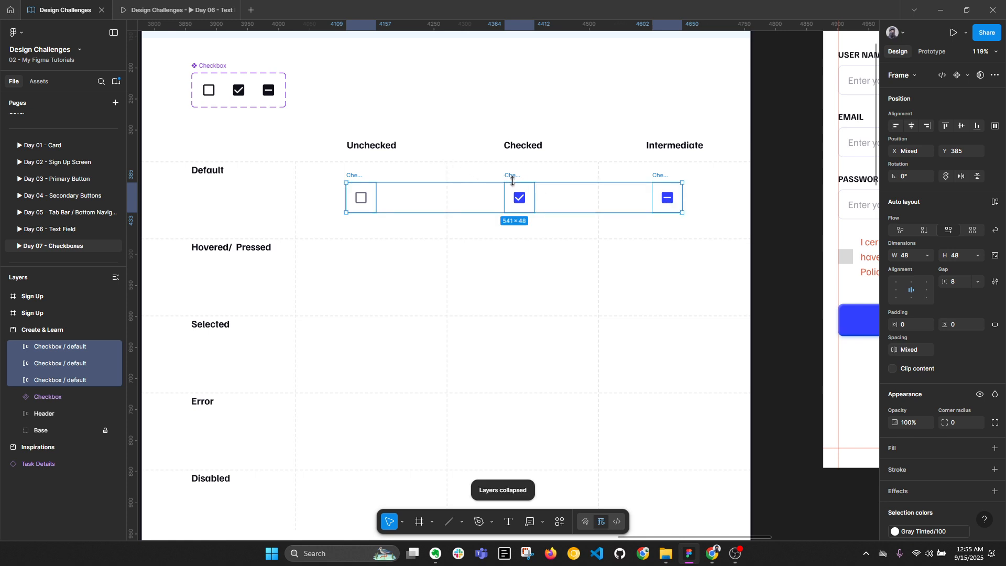
{"action": "scroll", "coordinate": [702, 195], "scroll_direction": "up", "scroll_amount": 2}
{"action": "left_click_drag", "start_coordinate": [790, 253], "coordinate": [660, 272]}
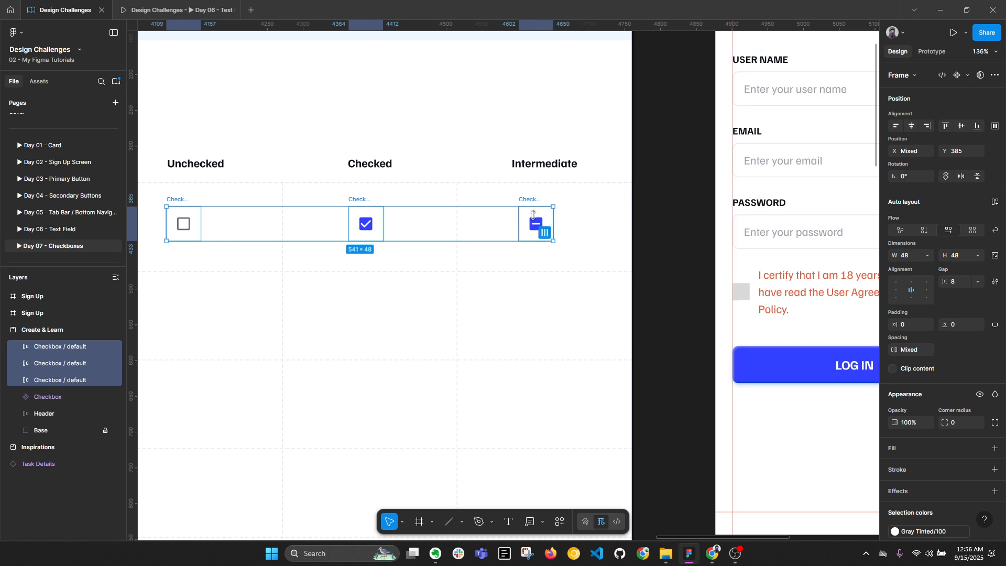
{"action": "scroll", "coordinate": [693, 384], "scroll_direction": "down", "scroll_amount": 2}
{"action": "scroll", "coordinate": [694, 384], "scroll_direction": "down", "scroll_amount": 2}
{"action": "left_click", "coordinate": [726, 99]}
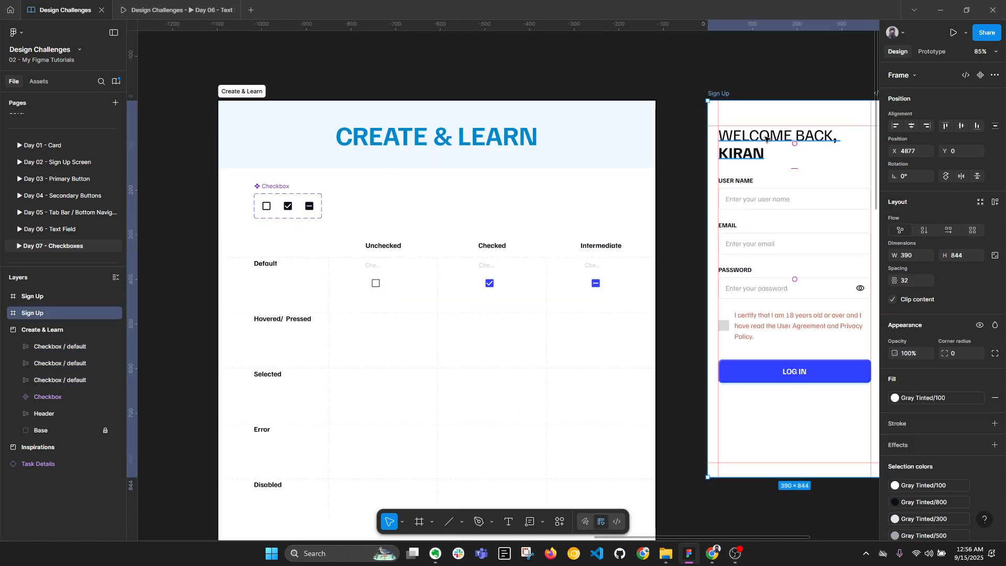
{"action": "left_click_drag", "start_coordinate": [875, 212], "coordinate": [807, 204]}
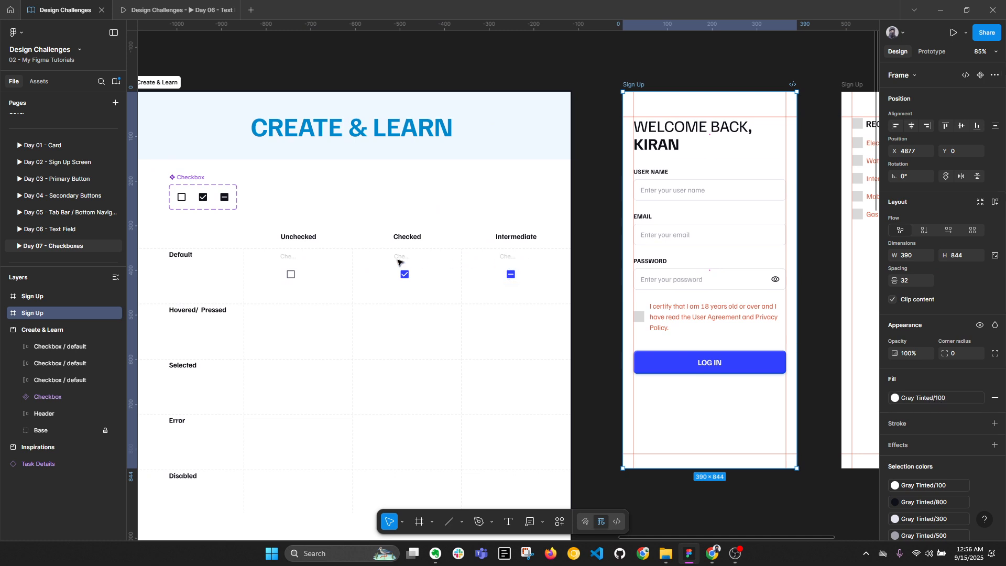
{"action": "left_click", "coordinate": [289, 264]}
{"action": "left_click_drag", "start_coordinate": [289, 270], "coordinate": [642, 407]}
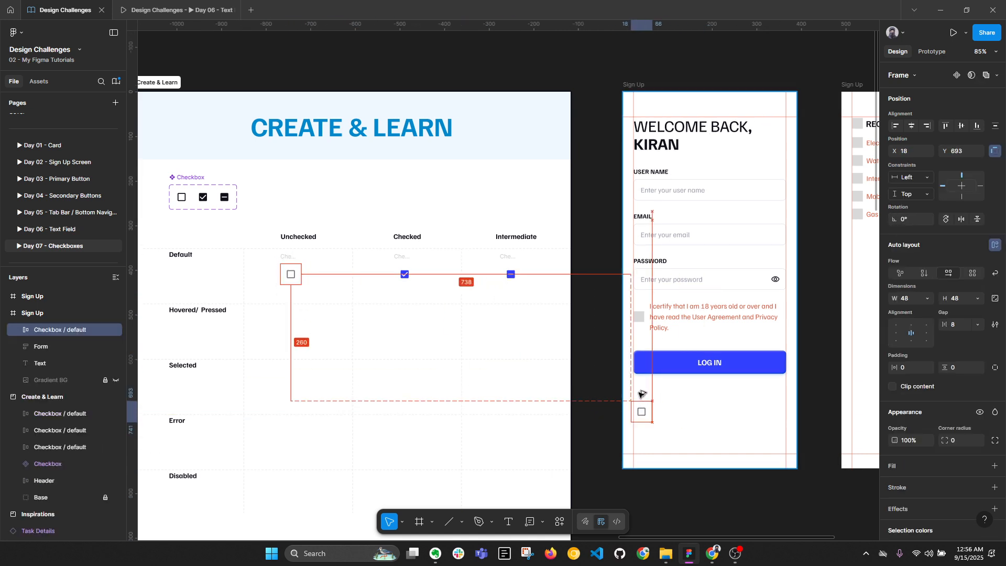
{"action": "scroll", "coordinate": [642, 408], "scroll_direction": "up", "scroll_amount": 3}
{"action": "scroll", "coordinate": [975, 409], "scroll_direction": "down", "scroll_amount": 3}
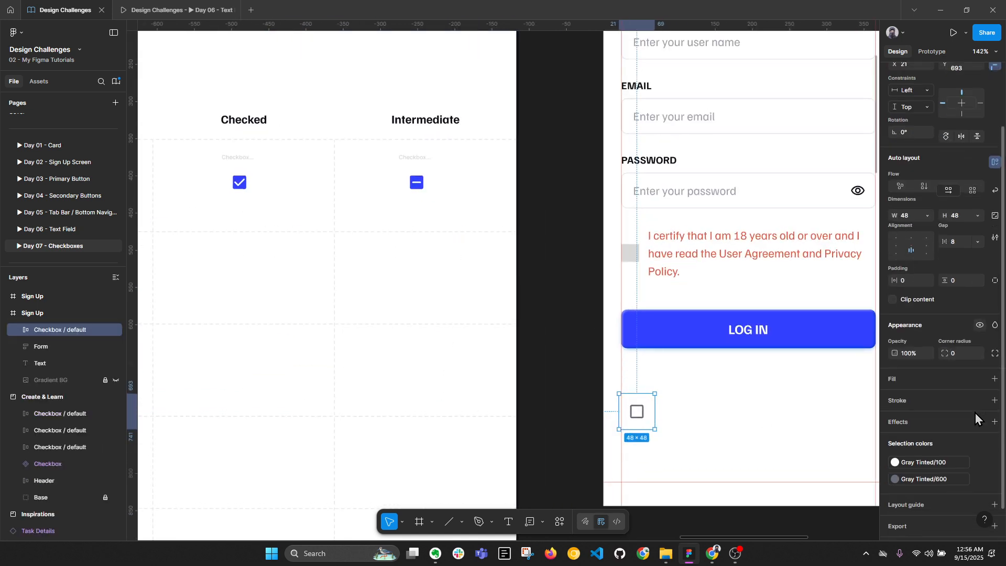
{"action": "left_click", "coordinate": [978, 361]}
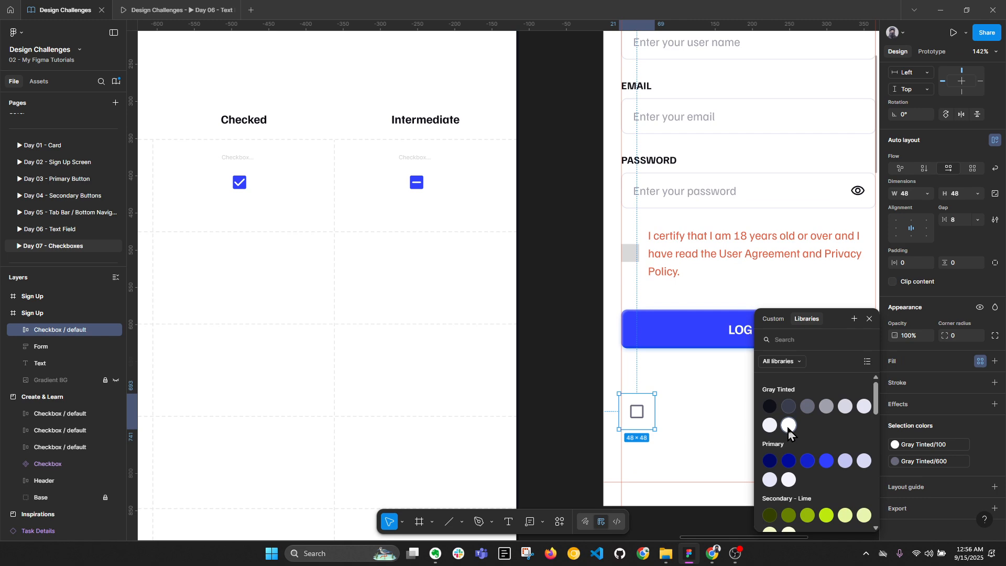
{"action": "left_click", "coordinate": [769, 406]}
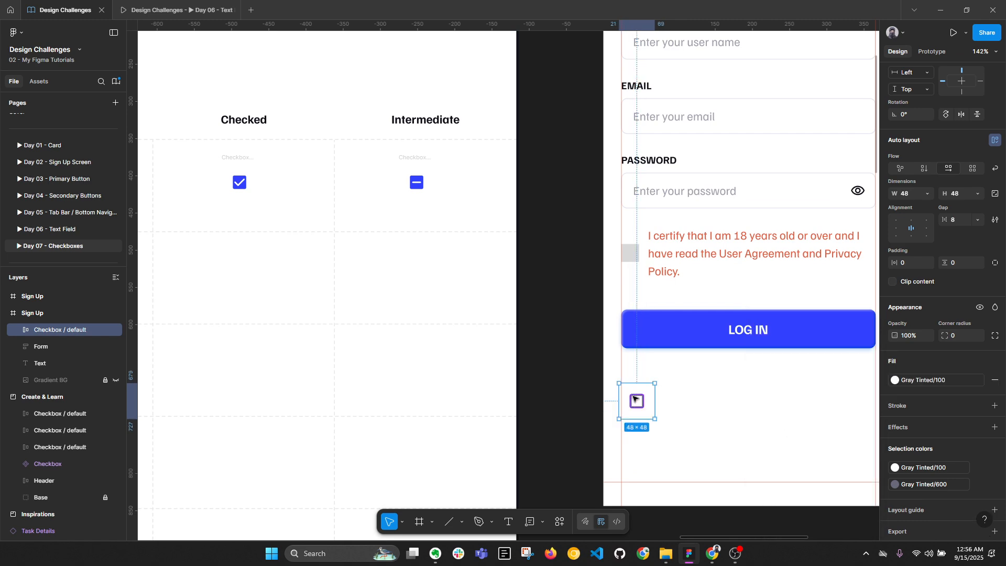
{"action": "scroll", "coordinate": [638, 398], "scroll_direction": "down", "scroll_amount": 5}
{"action": "left_click", "coordinate": [625, 84]}
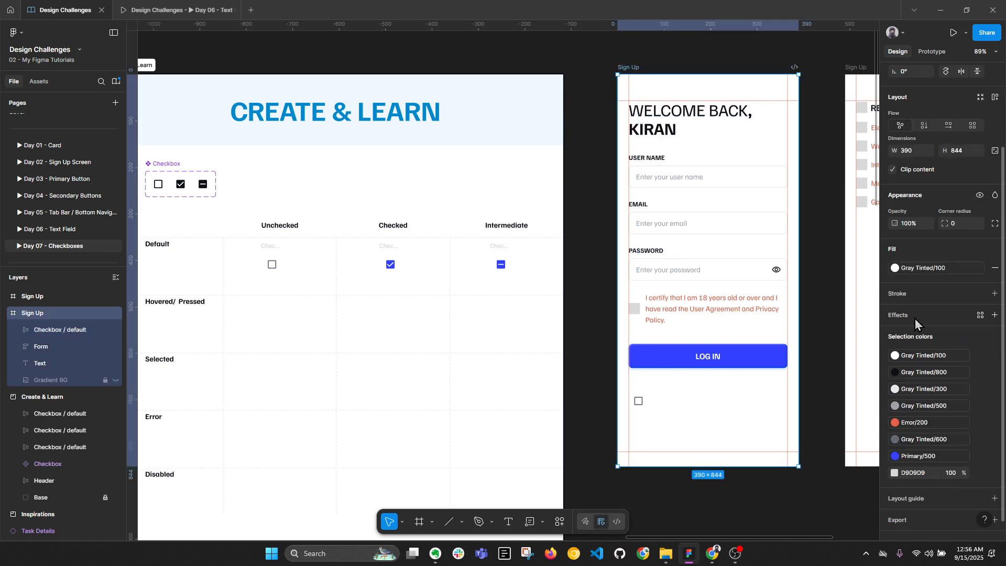
{"action": "left_click", "coordinate": [913, 269]}
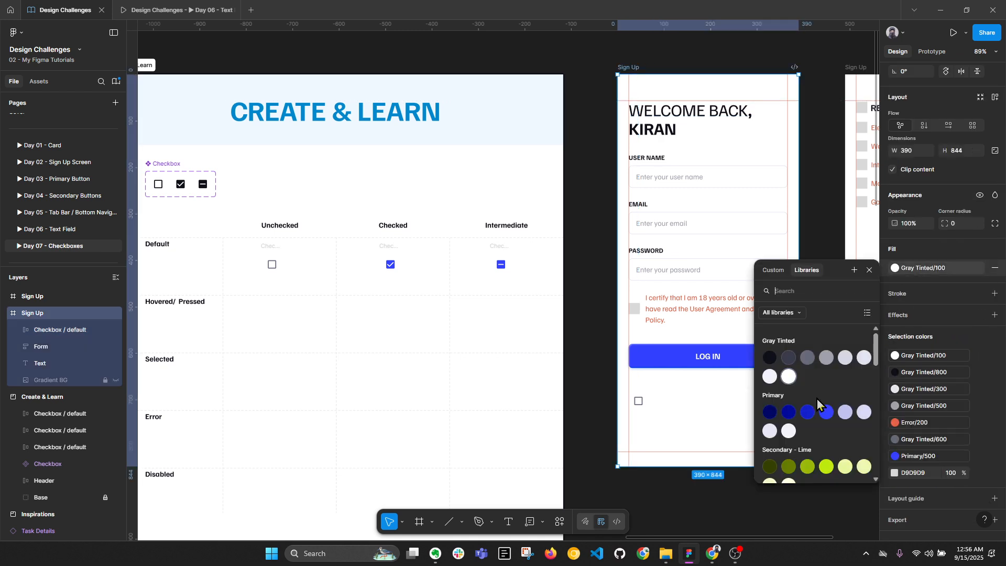
{"action": "left_click", "coordinate": [770, 376]}
{"action": "scroll", "coordinate": [691, 406], "scroll_direction": "up", "scroll_amount": 5}
{"action": "left_click", "coordinate": [624, 409]}
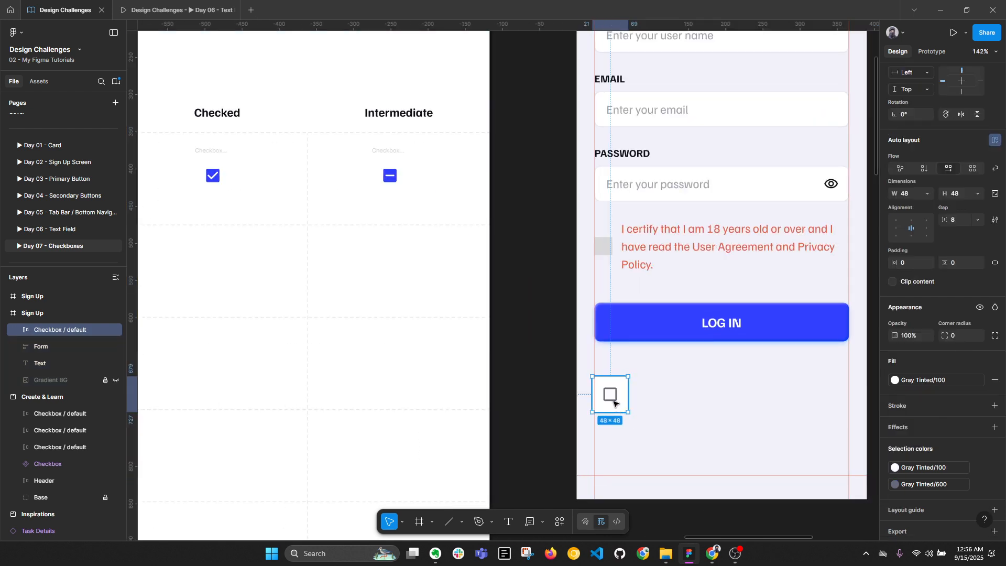
{"action": "left_click_drag", "start_coordinate": [614, 403], "coordinate": [615, 402]}
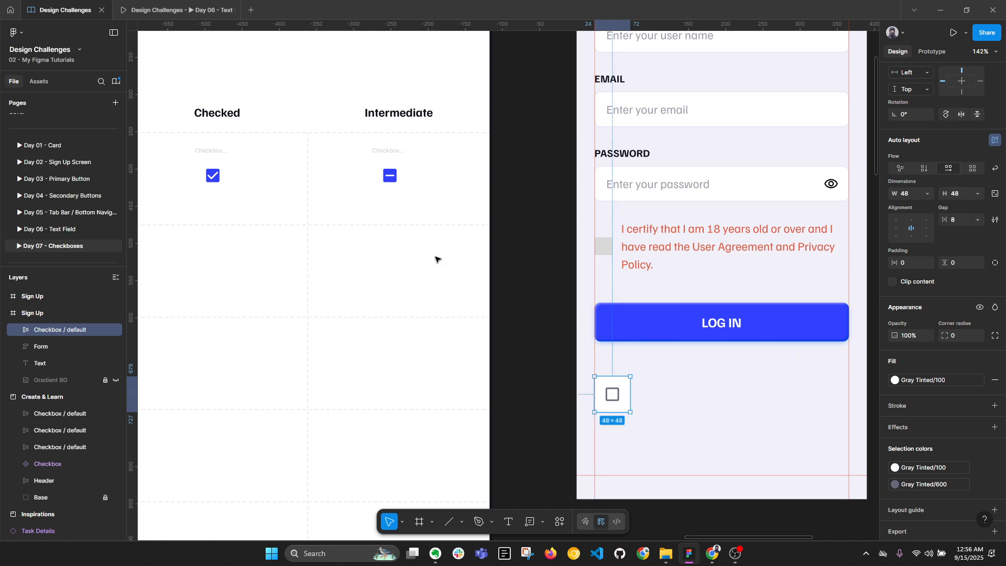
{"action": "key", "text": "ctrl+z"}
{"action": "key", "text": "ctrl+z"}
{"action": "key", "text": "ctrl+z"}
{"action": "key", "text": "ctrl+z"}
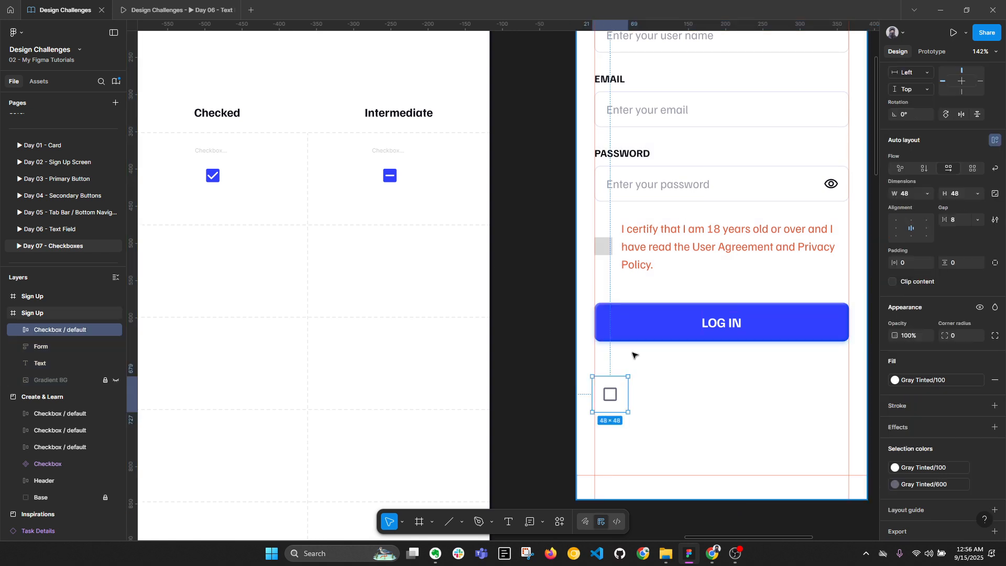
{"action": "key", "text": "ctrl+z"}
{"action": "scroll", "coordinate": [615, 381], "scroll_direction": "down", "scroll_amount": 3}
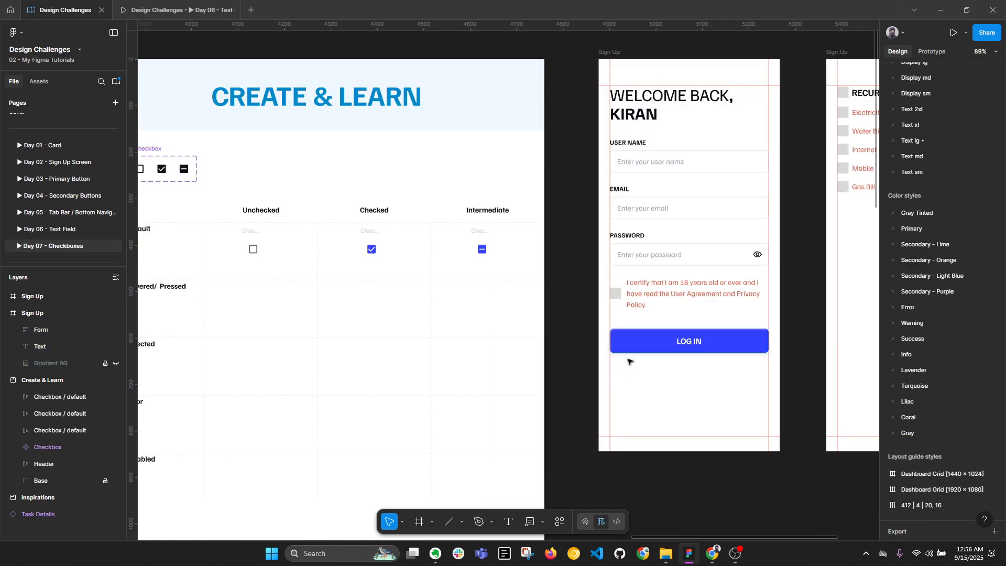
{"action": "left_click_drag", "start_coordinate": [440, 304], "coordinate": [624, 307]}
{"action": "scroll", "coordinate": [523, 267], "scroll_direction": "up", "scroll_amount": 2}
Duplicate the unchecked, checked and intermediate default checkboxes down into the Hovered/ Pressed row
{"action": "left_click", "coordinate": [404, 224]}
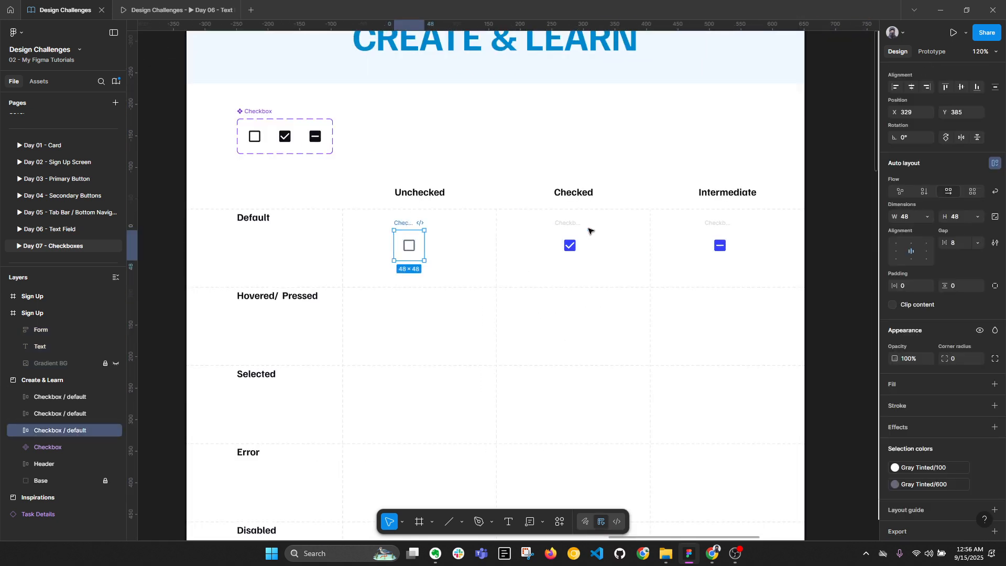
{"action": "left_click", "coordinate": [568, 225], "text": "shift"}
{"action": "left_click", "coordinate": [717, 221], "text": "shift"}
{"action": "key", "text": "alt+l"}
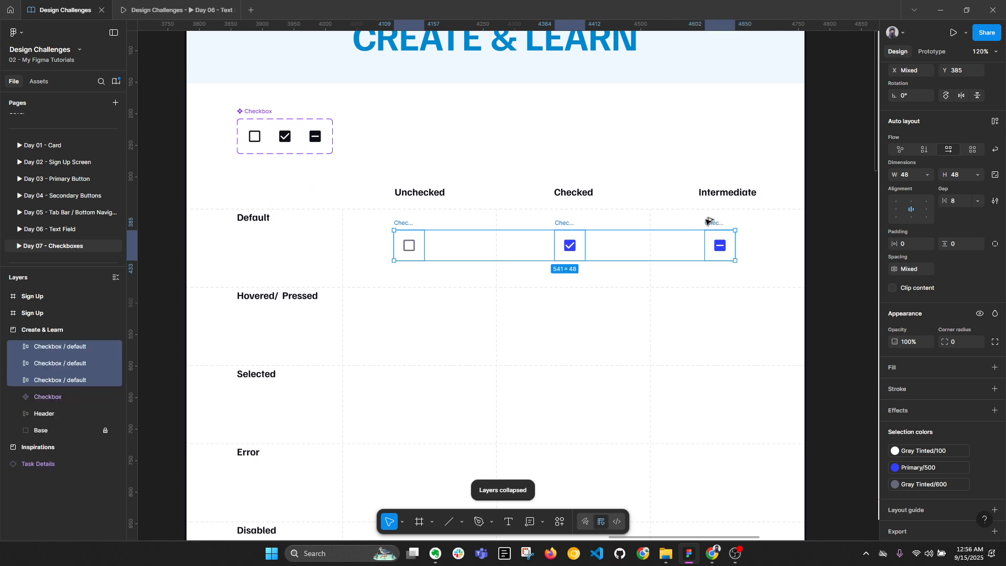
{"action": "left_click_drag", "start_coordinate": [707, 222], "coordinate": [714, 299]}
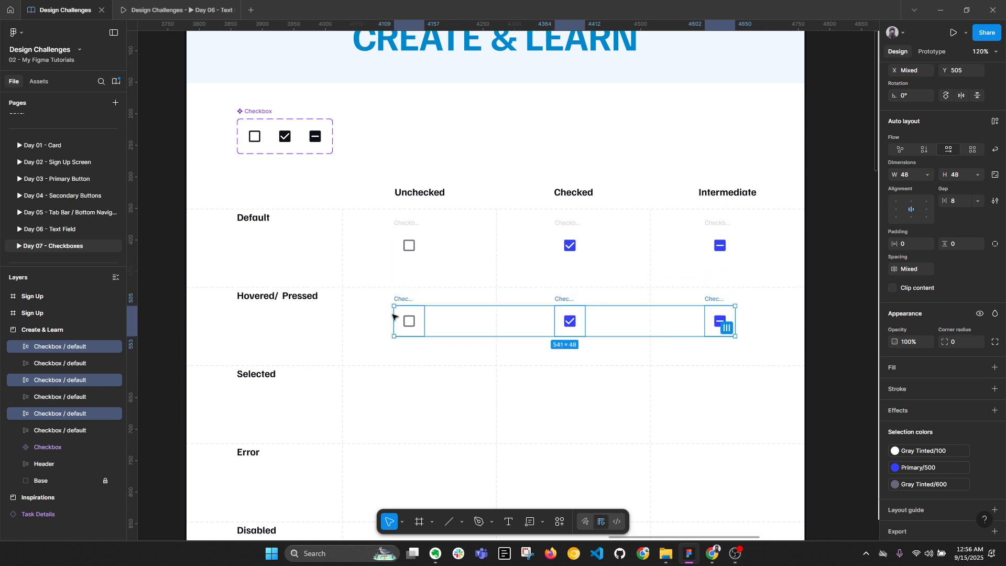
{"action": "scroll", "coordinate": [377, 320], "scroll_direction": "up", "scroll_amount": 3}
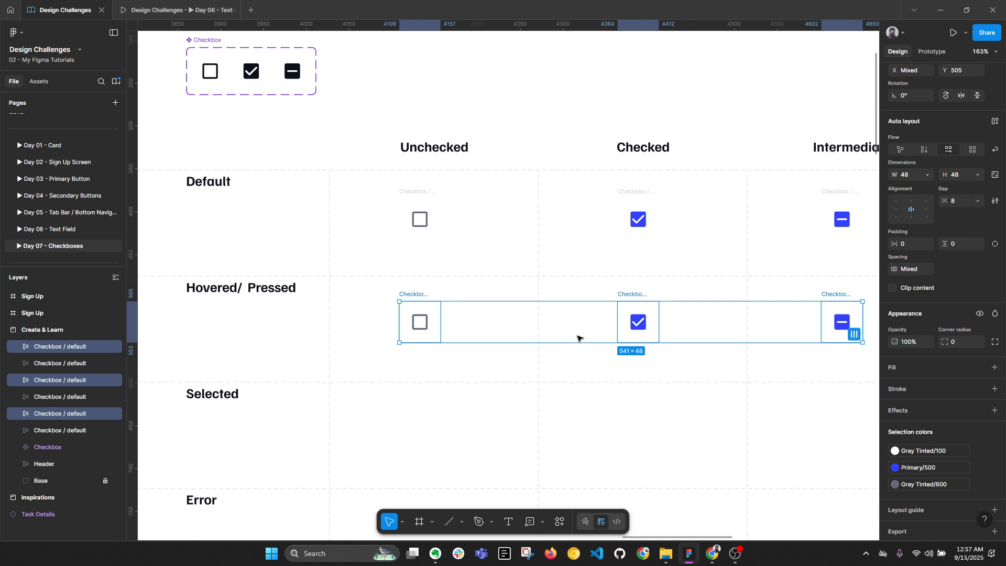
{"action": "key", "text": "alt+l"}
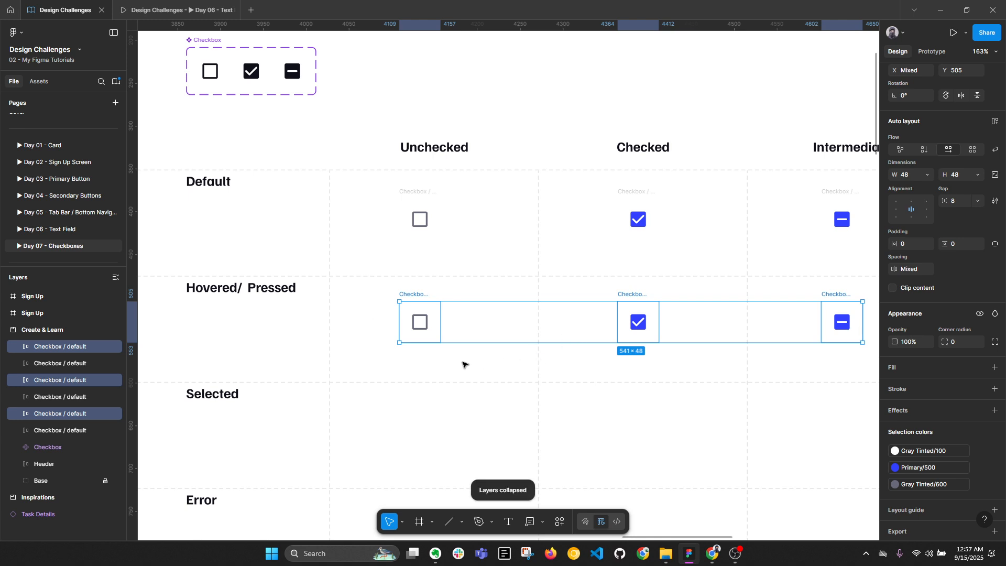
{"action": "scroll", "coordinate": [455, 340], "scroll_direction": "up", "scroll_amount": 5, "text": "ctrl"}
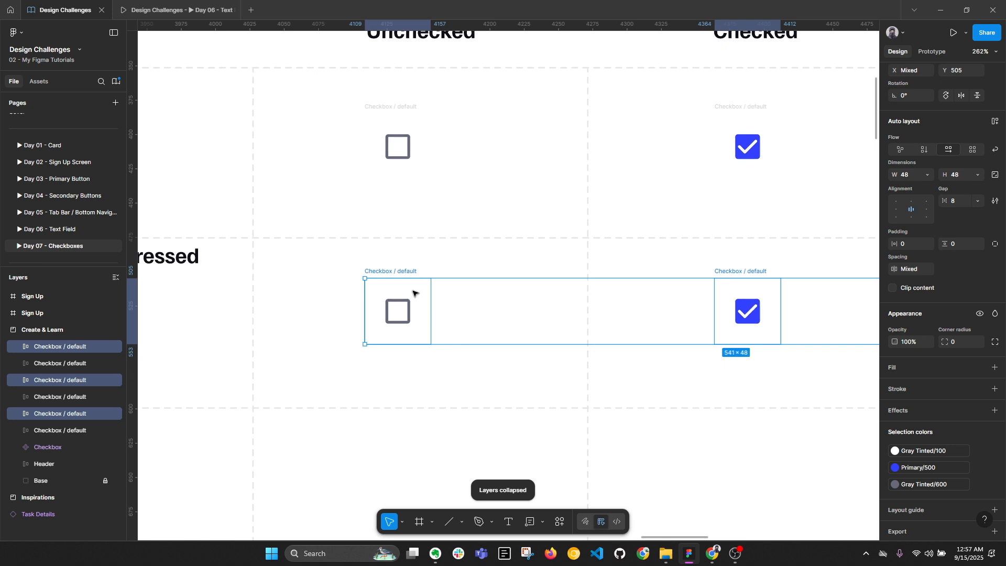
{"action": "left_click", "coordinate": [482, 363]}
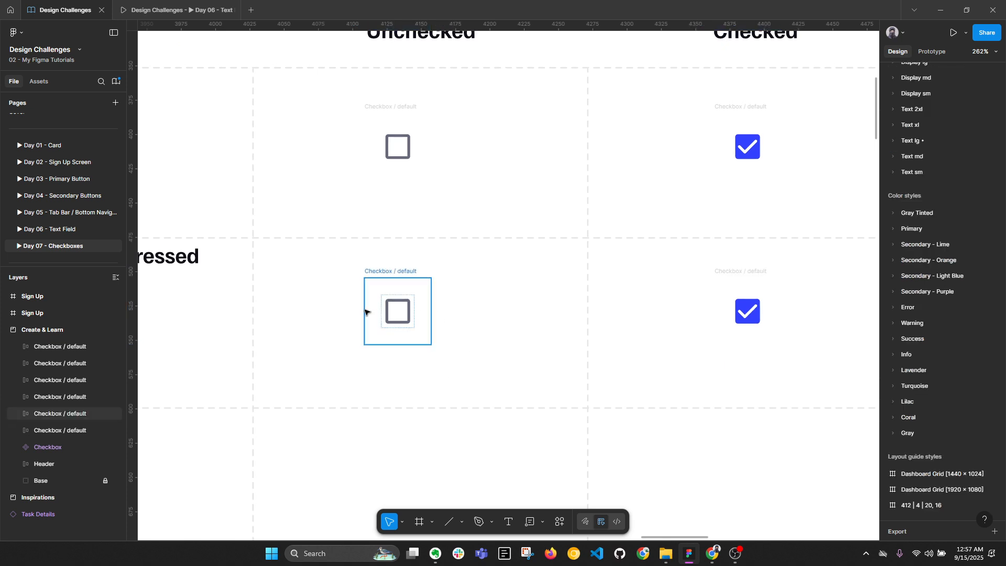
{"action": "scroll", "coordinate": [509, 339], "scroll_direction": "down", "scroll_amount": 1, "text": "ctrl"}
Draw a circle beside the unchecked Hovered/ Pressed checkbox and size it 56×56
{"action": "key", "text": "r"}
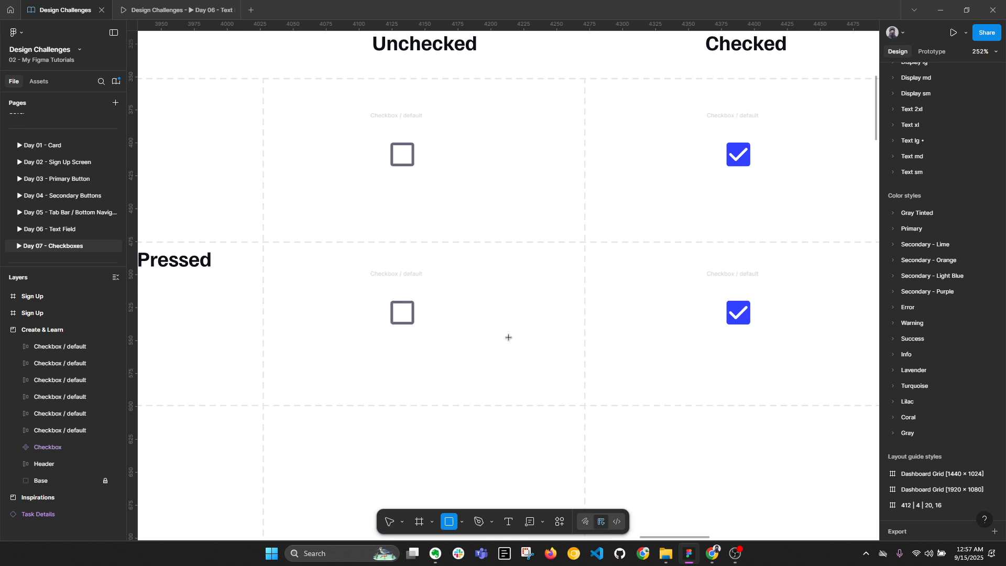
{"action": "key", "text": "o"}
{"action": "left_click_drag", "start_coordinate": [485, 291], "coordinate": [551, 358]}
{"action": "left_click", "coordinate": [995, 229]}
{"action": "left_click", "coordinate": [962, 230]}
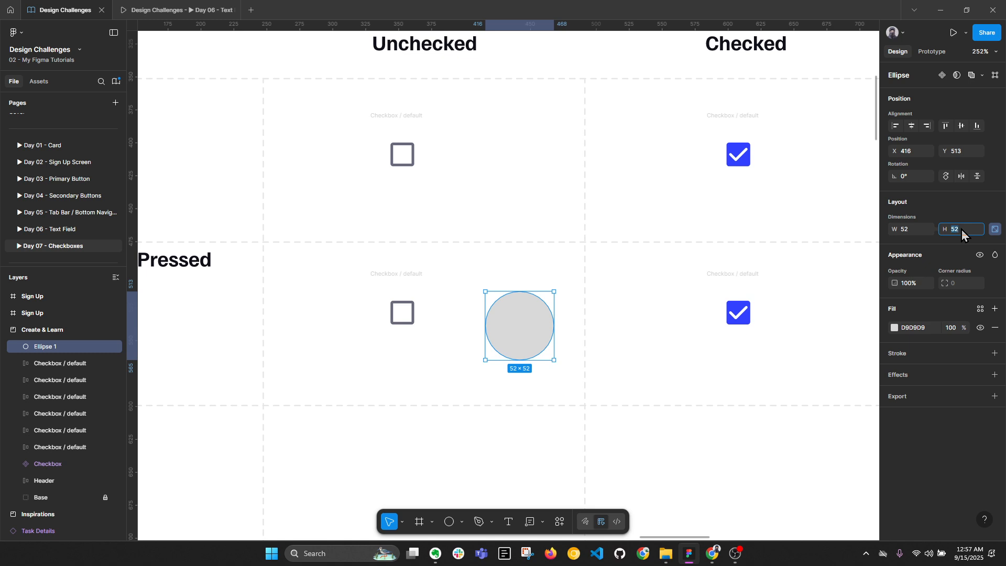
{"action": "type", "text": "56"}
{"action": "key", "text": "Return"}
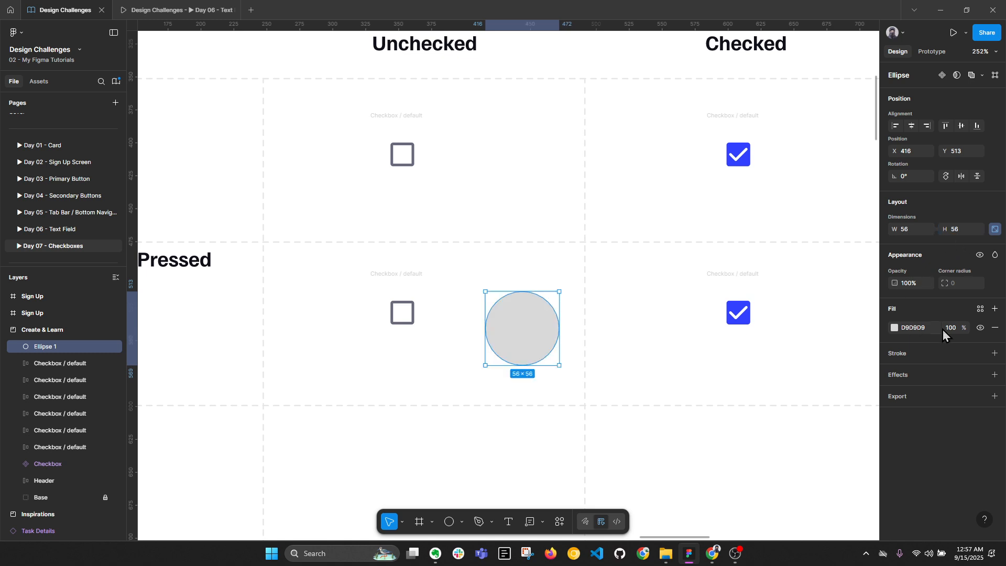
Rename the circle's layer to Pressed
{"action": "double_click", "coordinate": [64, 346]}
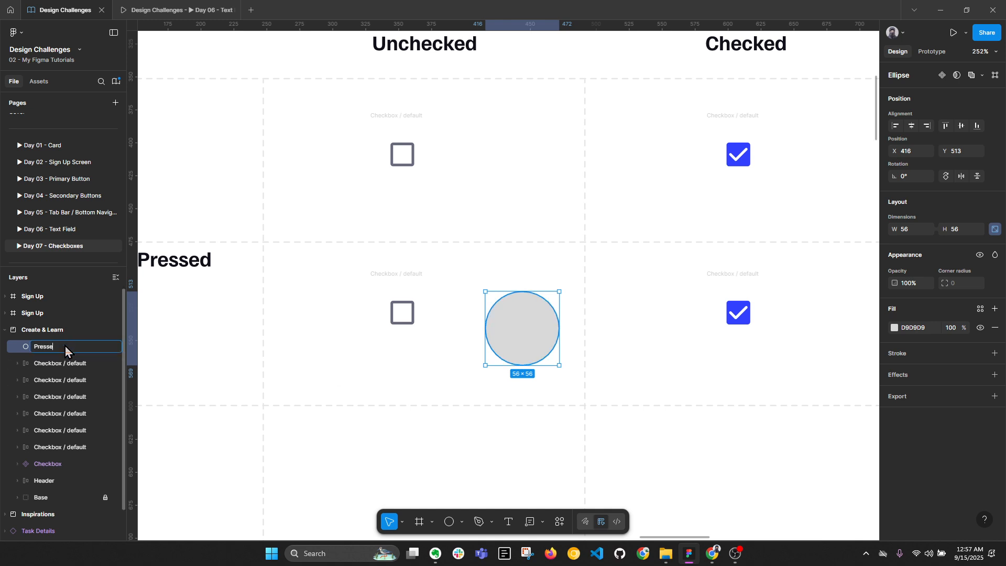
{"action": "key", "text": "Return"}
{"action": "scroll", "coordinate": [530, 314], "scroll_direction": "down", "scroll_amount": 3}
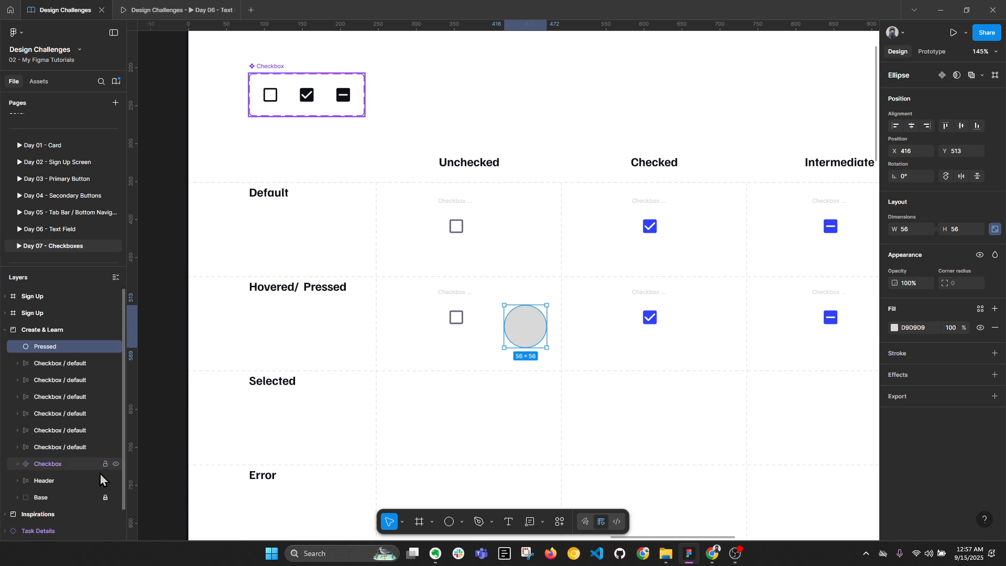
Trim the 'Hovered/ Pressed' row label so it reads just Hovered
{"action": "double_click", "coordinate": [311, 284]}
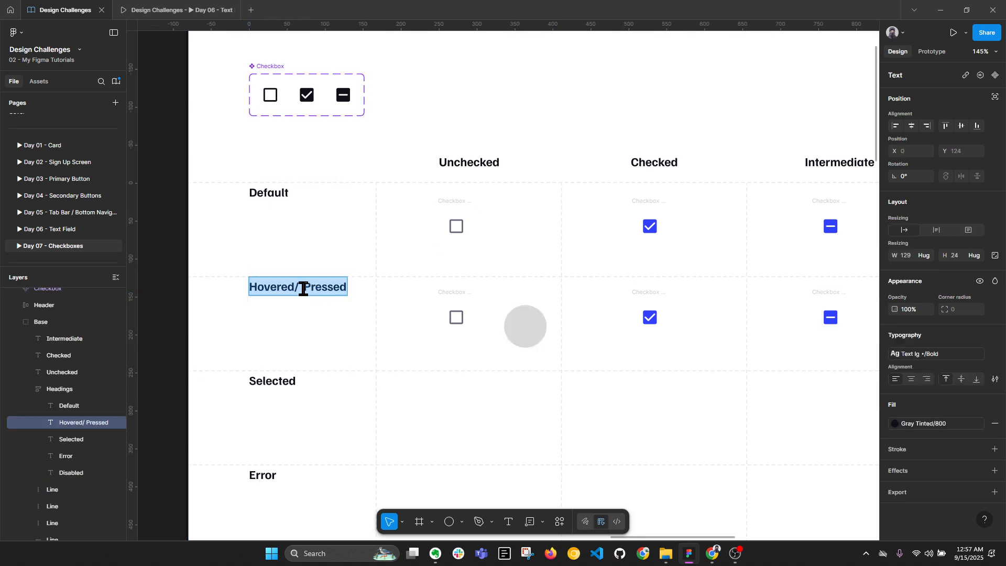
{"action": "left_click_drag", "start_coordinate": [296, 286], "coordinate": [386, 291]}
{"action": "key", "text": "BackSpace"}
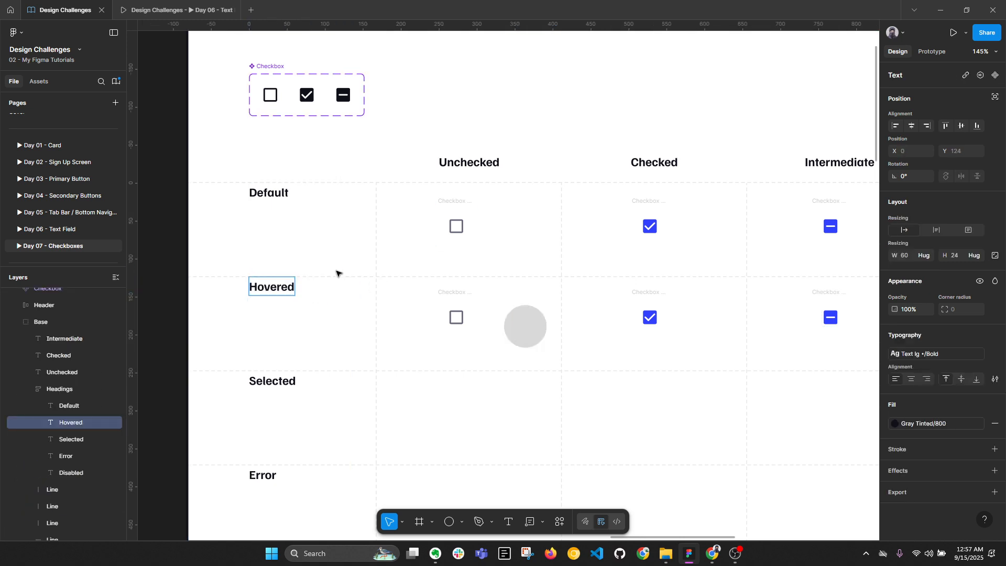
{"action": "scroll", "coordinate": [337, 272], "scroll_direction": "down", "scroll_amount": 5}
{"action": "key", "text": "Escape"}
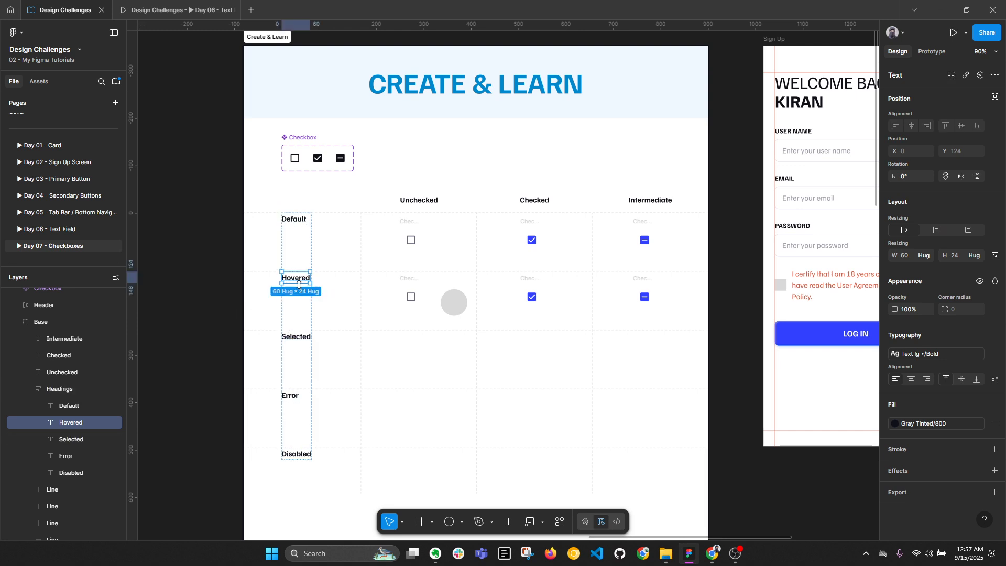
Duplicate the Hovered label below it and change its text to Pressed
{"action": "key", "text": "ctrl+d"}
{"action": "double_click", "coordinate": [299, 337]}
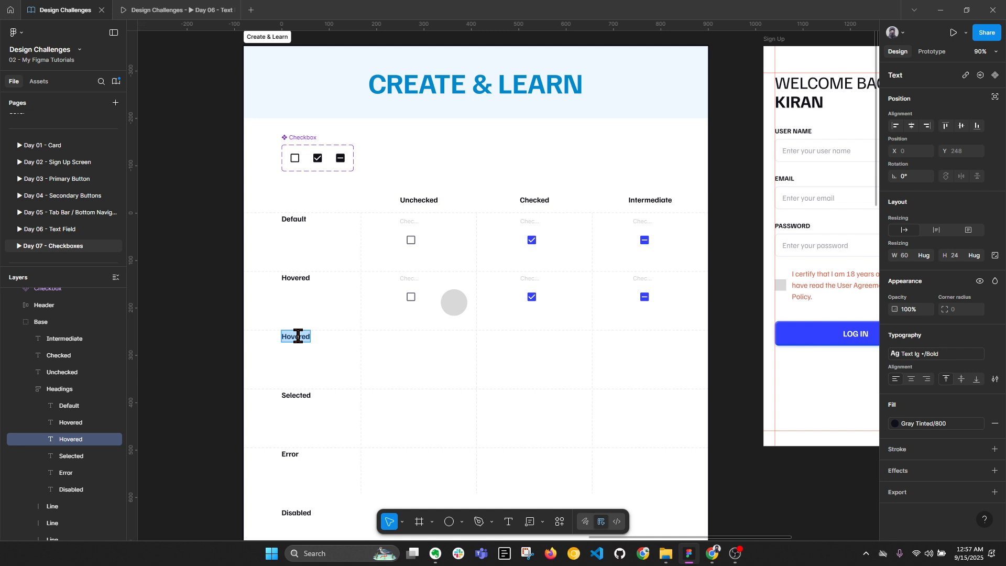
{"action": "type", "text": "P"}
{"action": "type", "text": "ressr"}
{"action": "type", "text": "f"}
{"action": "key", "text": "BackSpace"}
{"action": "key", "text": "BackSpace"}
{"action": "type", "text": "ed"}
{"action": "key", "text": "Escape"}
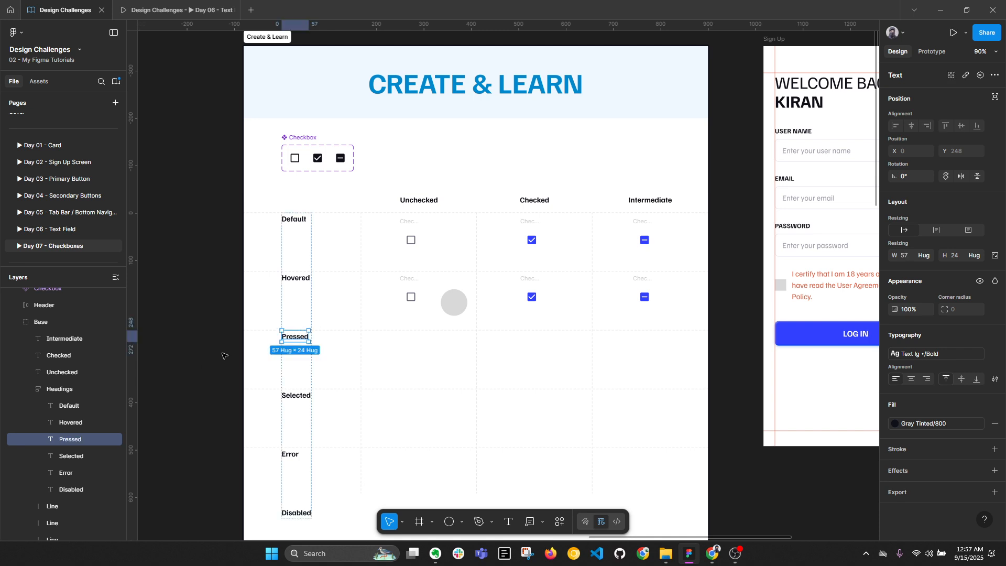
{"action": "key", "text": "Escape"}
{"action": "scroll", "coordinate": [413, 335], "scroll_direction": "down", "scroll_amount": 3}
Lengthen the three vertical grid lines and shift the horizontal line down to frame the Pressed row
{"action": "left_click", "coordinate": [357, 388]}
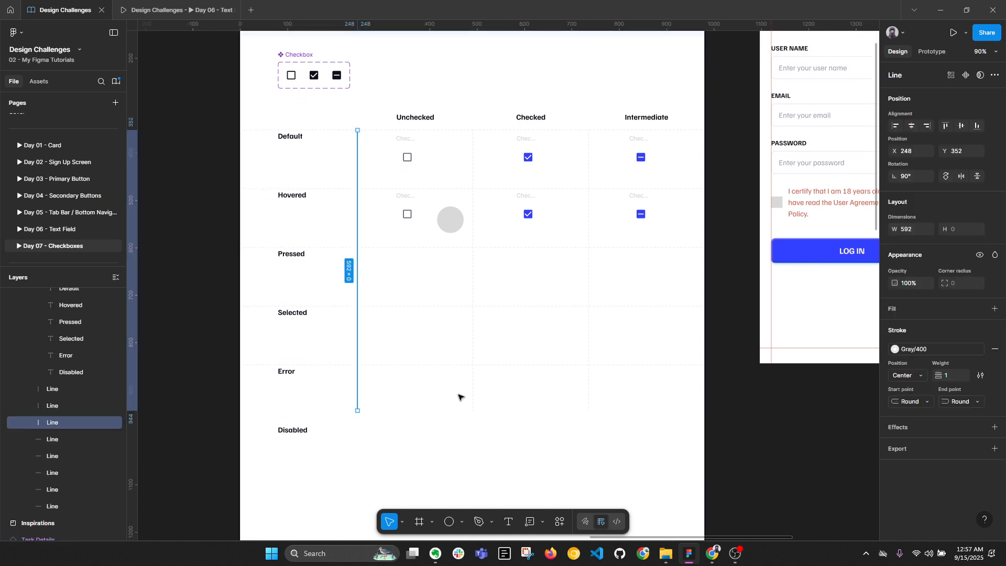
{"action": "left_click", "coordinate": [474, 395], "text": "shift"}
{"action": "left_click", "coordinate": [590, 395], "text": "shift"}
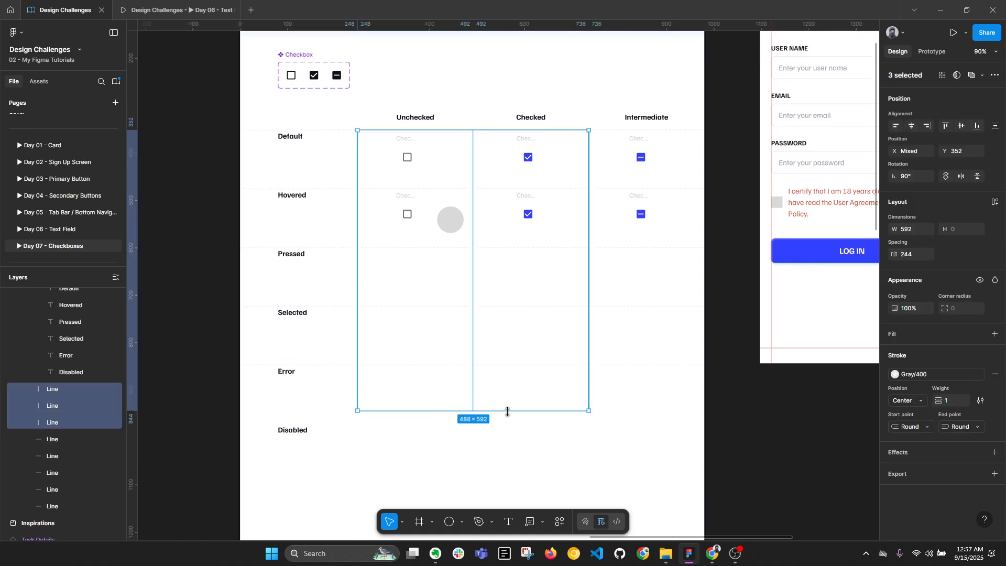
{"action": "left_click_drag", "start_coordinate": [508, 410], "coordinate": [512, 462]}
{"action": "left_click", "coordinate": [419, 365]}
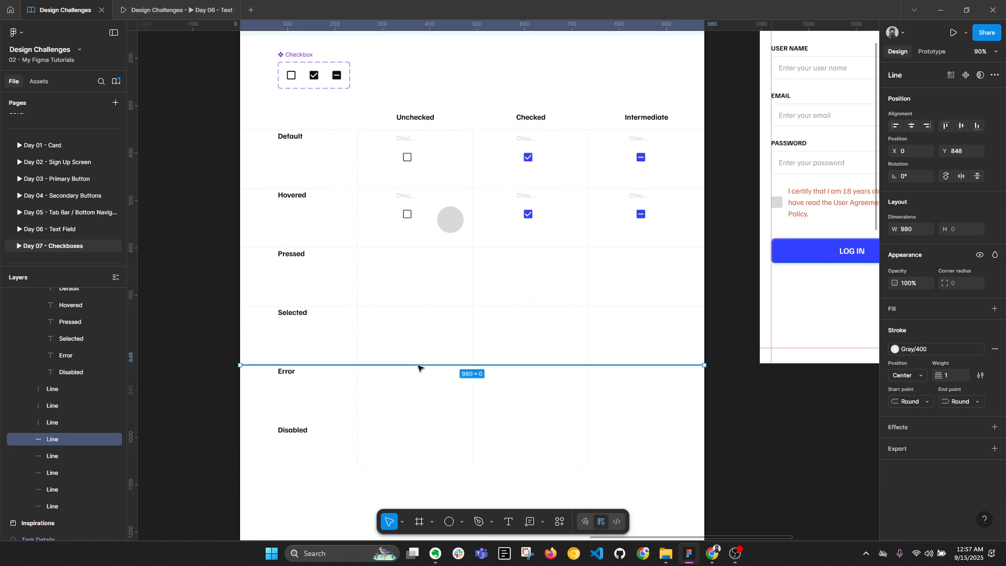
{"action": "key", "text": "shift+Down"}
{"action": "key", "text": "shift+Down"}
{"action": "key", "text": "shift+Down"}
{"action": "key", "text": "shift+Down"}
{"action": "key", "text": "shift+Down"}
{"action": "key", "text": "shift+Down"}
{"action": "key", "text": "shift+Down"}
{"action": "key", "text": "shift+Down"}
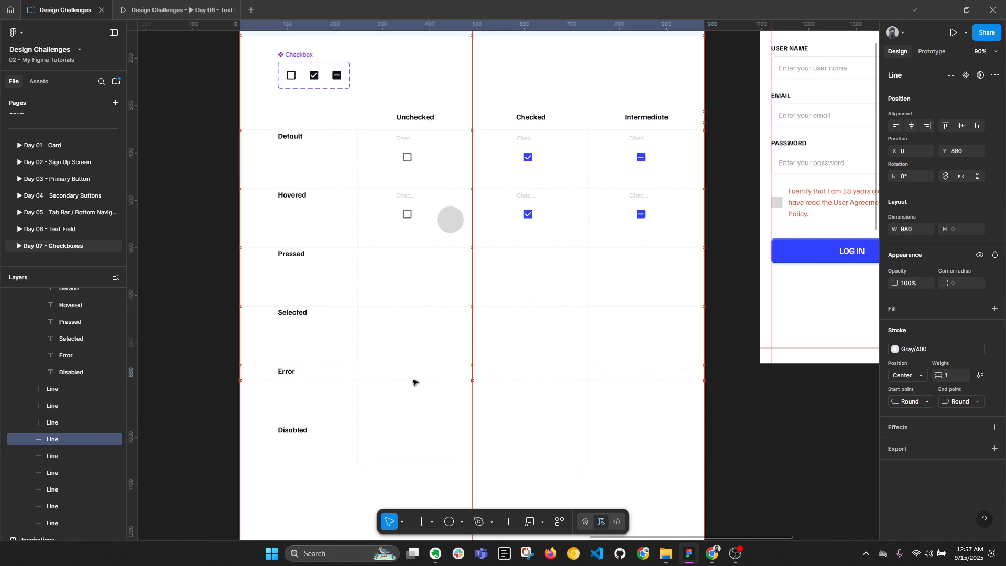
{"action": "key", "text": "shift+Down"}
{"action": "key", "text": "shift+Down"}
{"action": "key", "text": "Down"}
{"action": "key", "text": "Down"}
{"action": "key", "text": "Down"}
{"action": "key", "text": "Down"}
{"action": "key", "text": "shift+Down"}
{"action": "left_click", "coordinate": [225, 246]}
{"action": "left_click", "coordinate": [286, 231]}
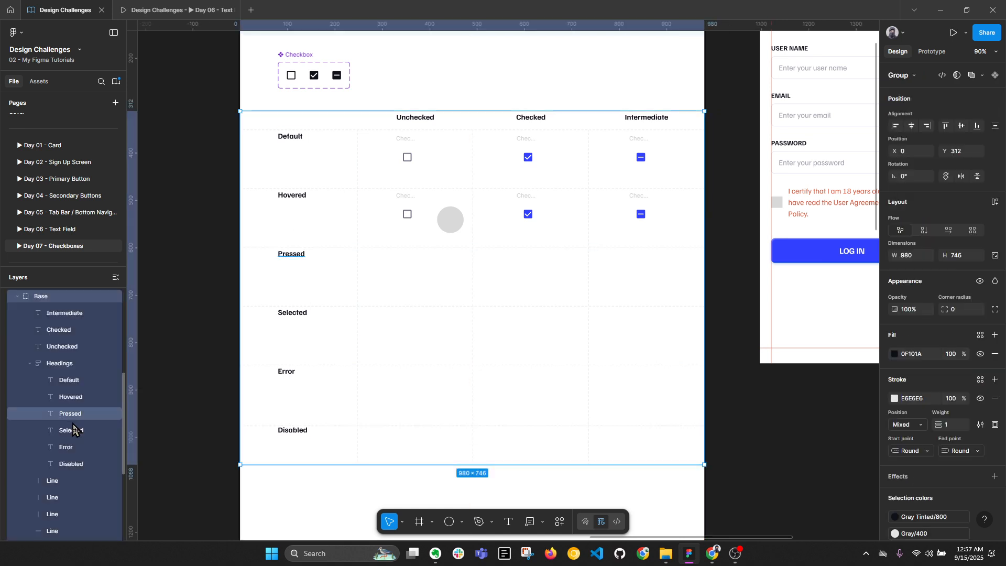
Lock the Base grid group and move the grey circle into the Pressed row
{"action": "left_click", "coordinate": [104, 296]}
{"action": "scroll", "coordinate": [495, 186], "scroll_direction": "up", "scroll_amount": 5, "text": "ctrl"}
{"action": "left_click", "coordinate": [414, 237]}
{"action": "scroll", "coordinate": [539, 227], "scroll_direction": "left", "scroll_amount": 3}
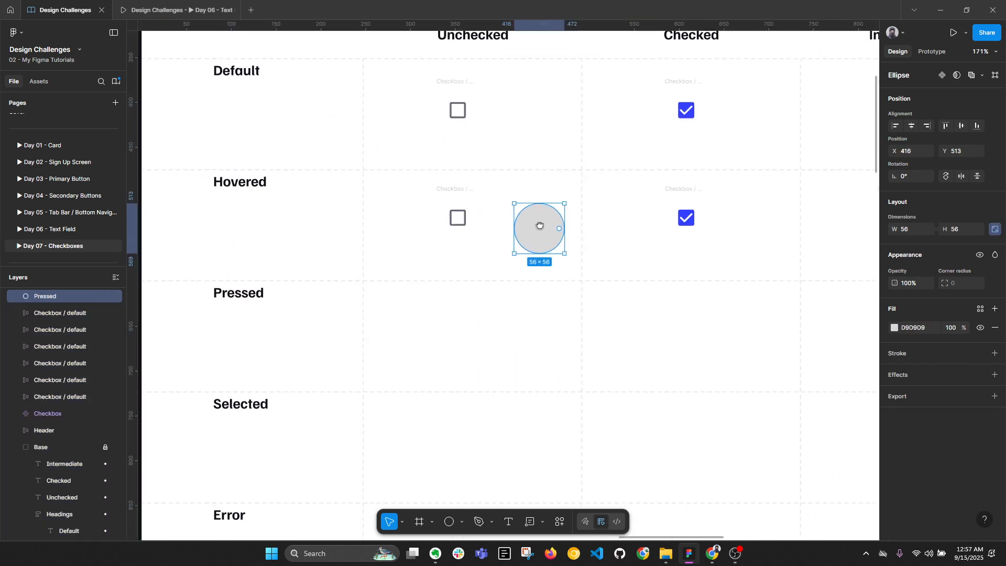
{"action": "scroll", "coordinate": [539, 227], "scroll_direction": "down", "scroll_amount": 2, "text": "ctrl"}
{"action": "left_click_drag", "start_coordinate": [535, 294], "coordinate": [231, 334]}
Change the hovered unchecked checkbox's colour from Gray Tinted/600 to Gray Tinted/800
{"action": "left_click", "coordinate": [474, 207]}
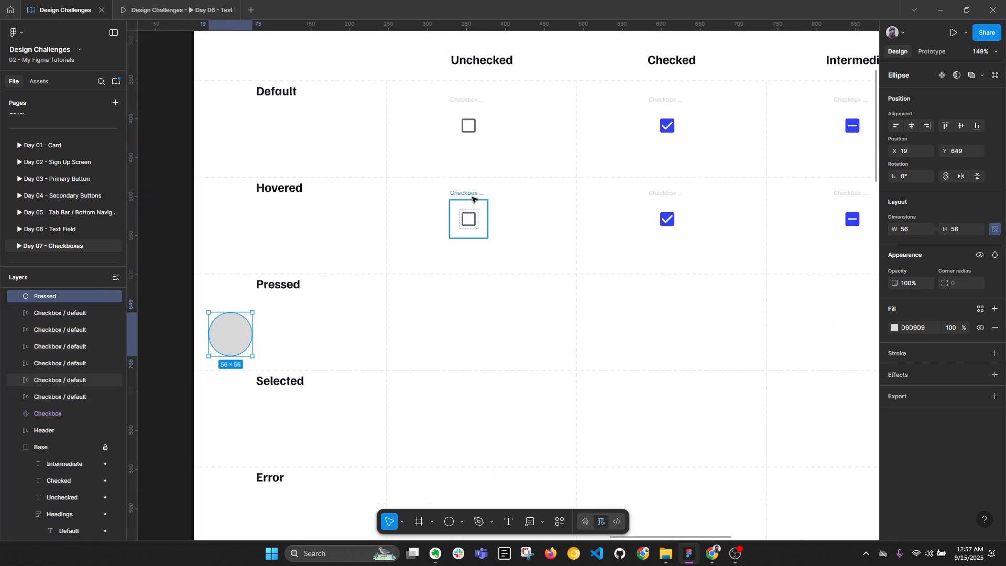
{"action": "scroll", "coordinate": [458, 215], "scroll_direction": "right", "scroll_amount": 3}
{"action": "scroll", "coordinate": [398, 225], "scroll_direction": "up", "scroll_amount": 4, "text": "ctrl"}
{"action": "scroll", "coordinate": [418, 242], "scroll_direction": "left", "scroll_amount": 4}
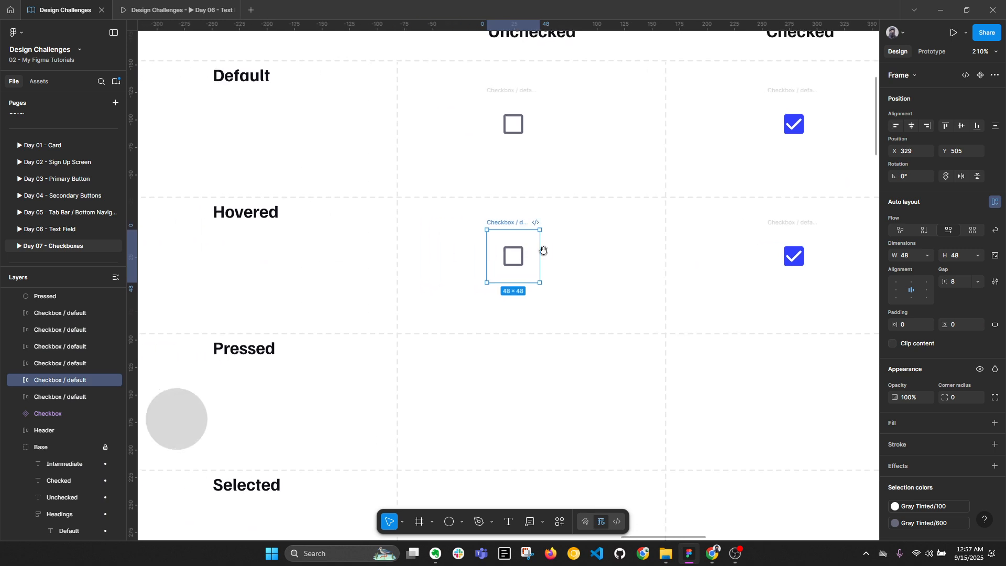
{"action": "scroll", "coordinate": [956, 441], "scroll_direction": "down", "scroll_amount": 2}
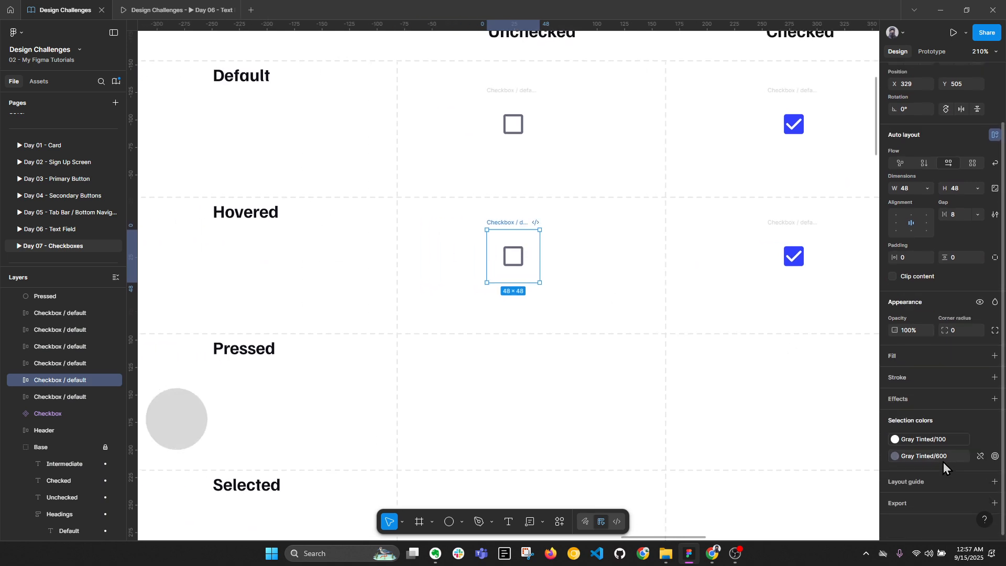
{"action": "left_click", "coordinate": [937, 457]}
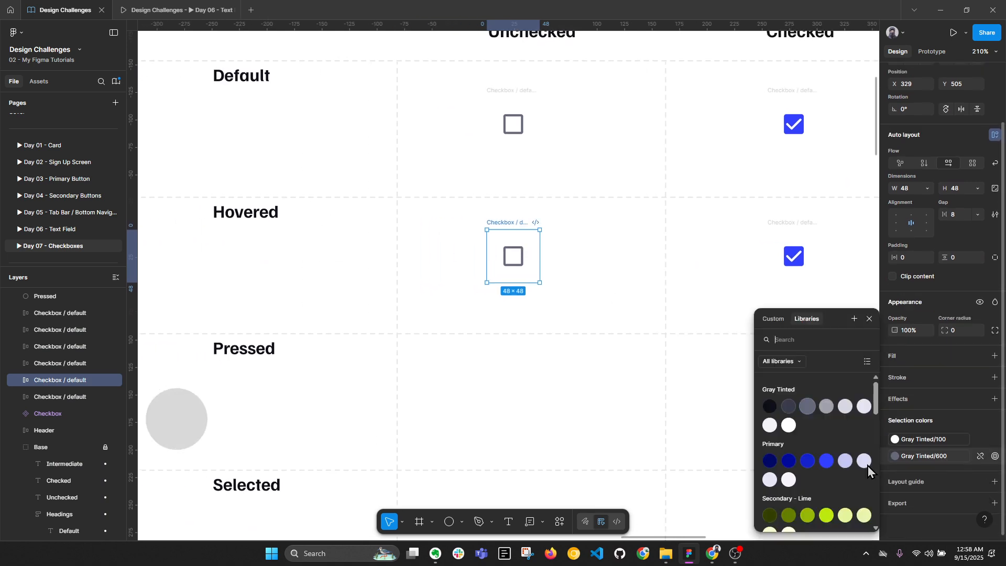
{"action": "left_click", "coordinate": [788, 406]}
{"action": "left_click", "coordinate": [901, 456]}
{"action": "left_click", "coordinate": [769, 407]}
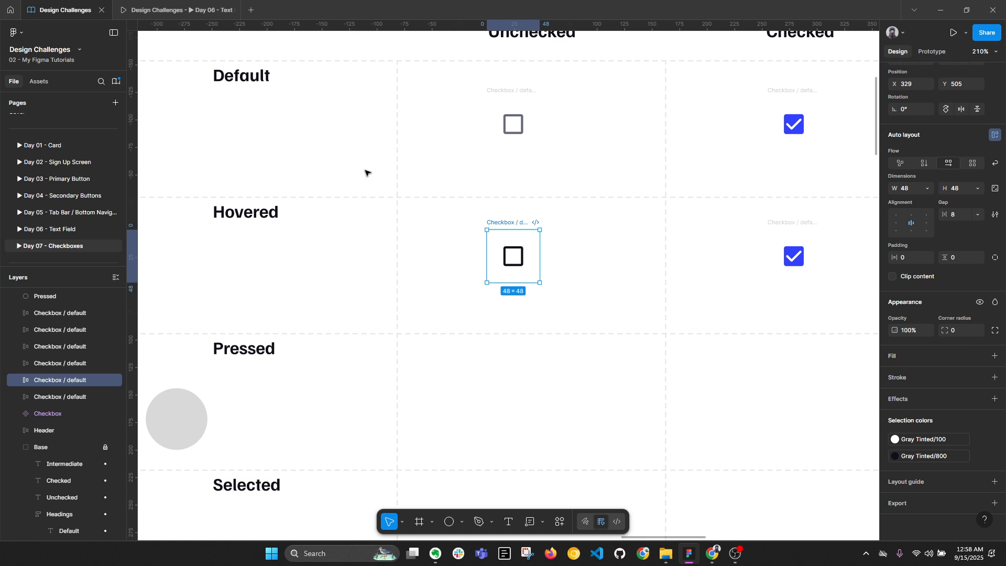
Wrap all six checkboxes in one auto layout frame
{"action": "scroll", "coordinate": [366, 171], "scroll_direction": "down", "scroll_amount": 3}
{"action": "scroll", "coordinate": [435, 122], "scroll_direction": "down", "scroll_amount": 1}
{"action": "left_click_drag", "start_coordinate": [397, 113], "coordinate": [795, 260]}
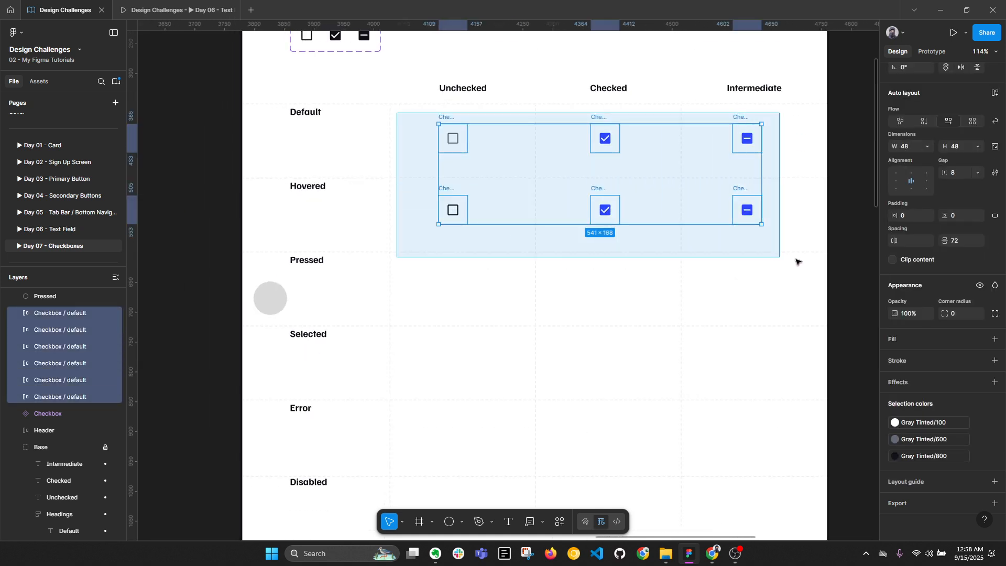
{"action": "key", "text": "shift+a"}
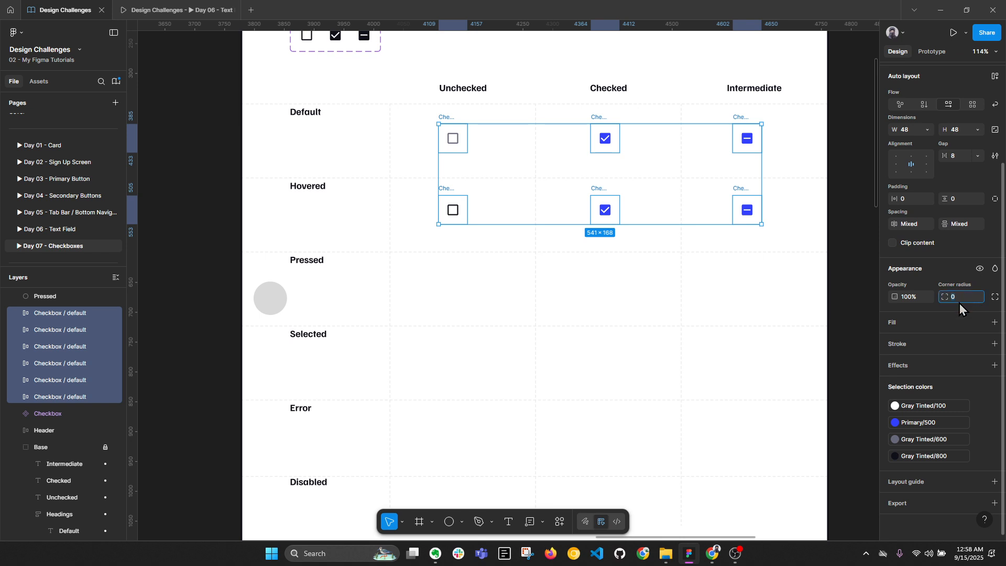
Apply a corner radius of 4 to the six checkbox frames and collapse all layers
{"action": "key", "text": "Return"}
{"action": "scroll", "coordinate": [731, 240], "scroll_direction": "up", "scroll_amount": 2}
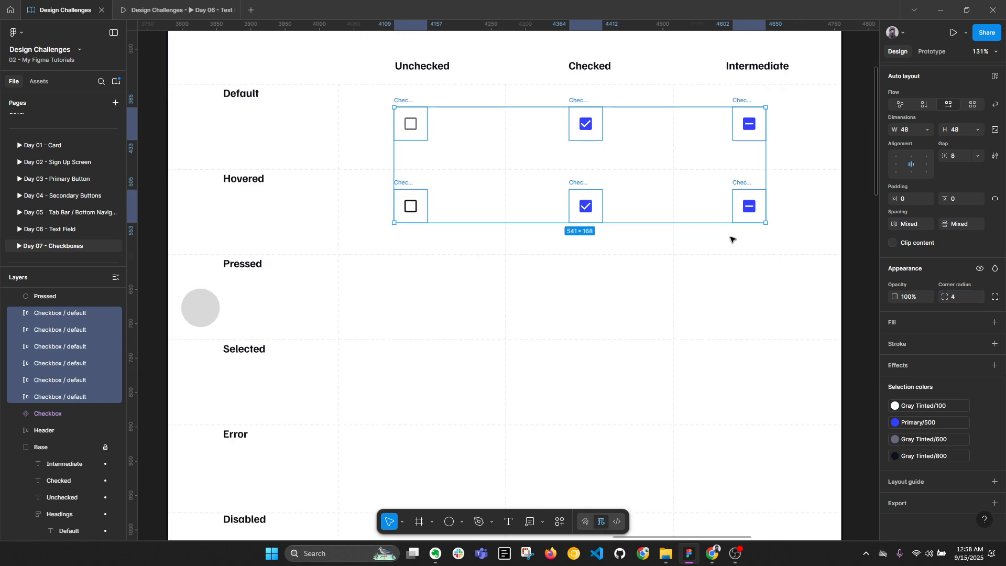
{"action": "key", "text": "alt+l"}
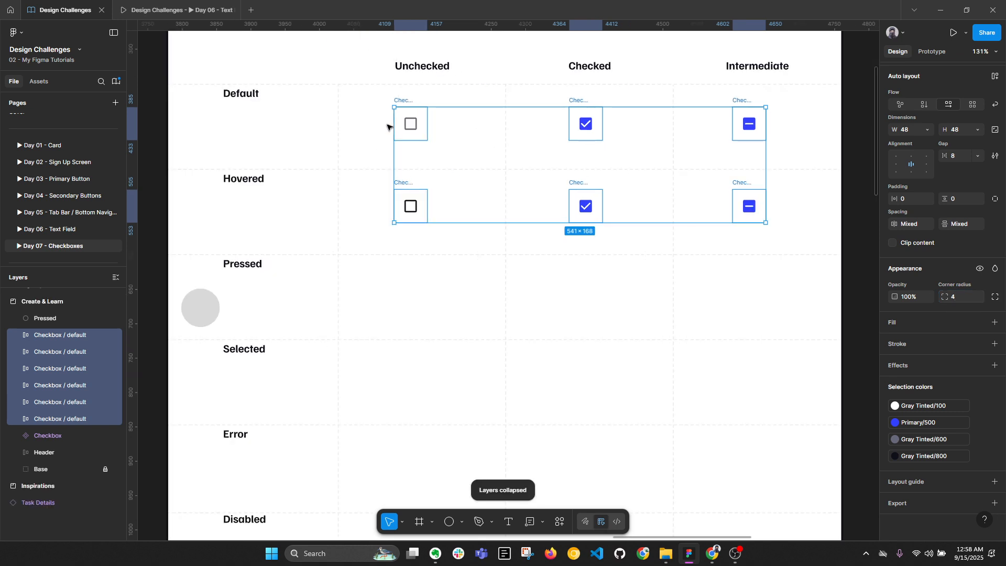
Fill the hovered unchecked checkbox frame with Gray Tinted/200
{"action": "left_click", "coordinate": [510, 311]}
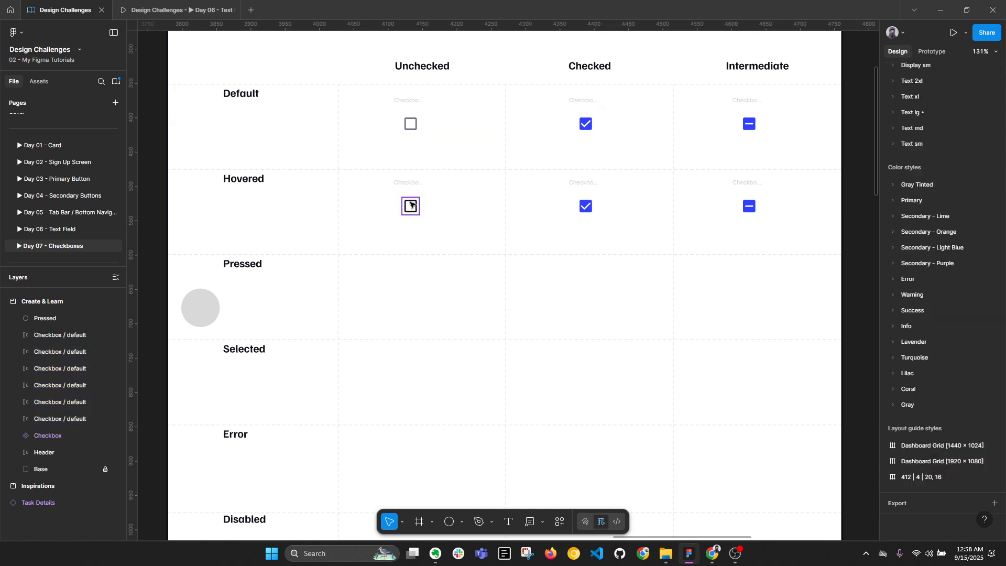
{"action": "left_click", "coordinate": [406, 186]}
{"action": "left_click", "coordinate": [406, 187]}
{"action": "scroll", "coordinate": [406, 187], "scroll_direction": "up", "scroll_amount": 3}
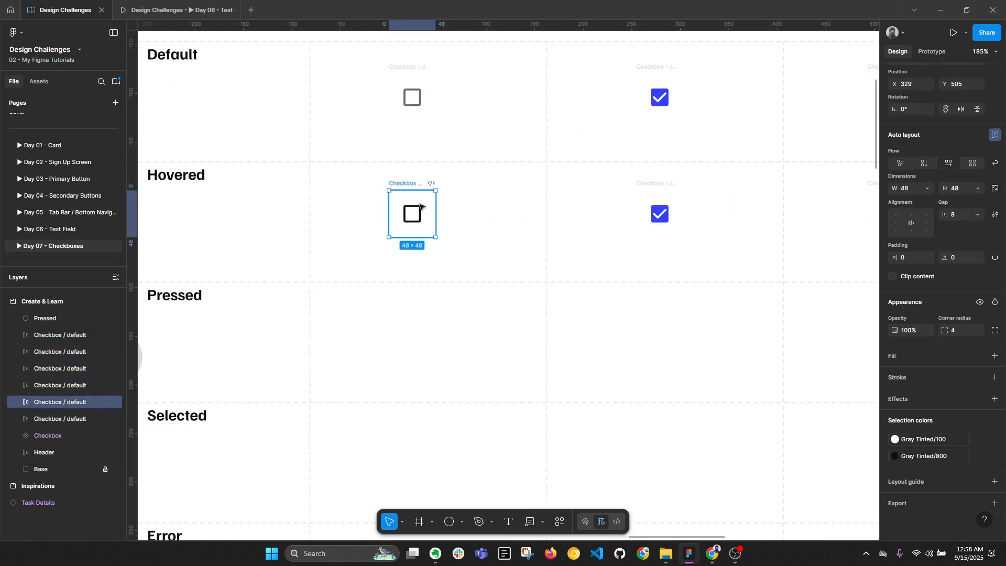
{"action": "left_click", "coordinate": [979, 356]}
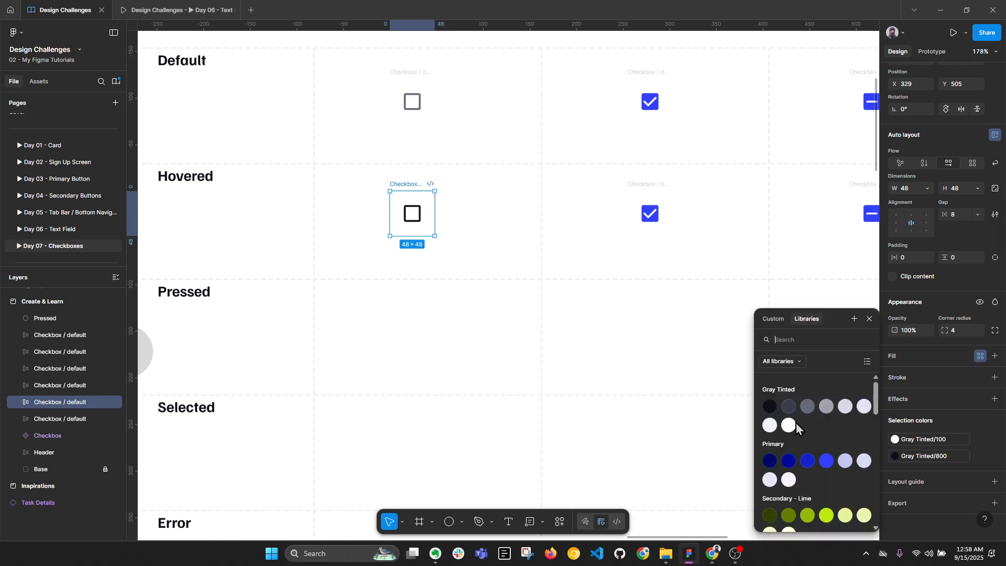
{"action": "left_click", "coordinate": [773, 423]}
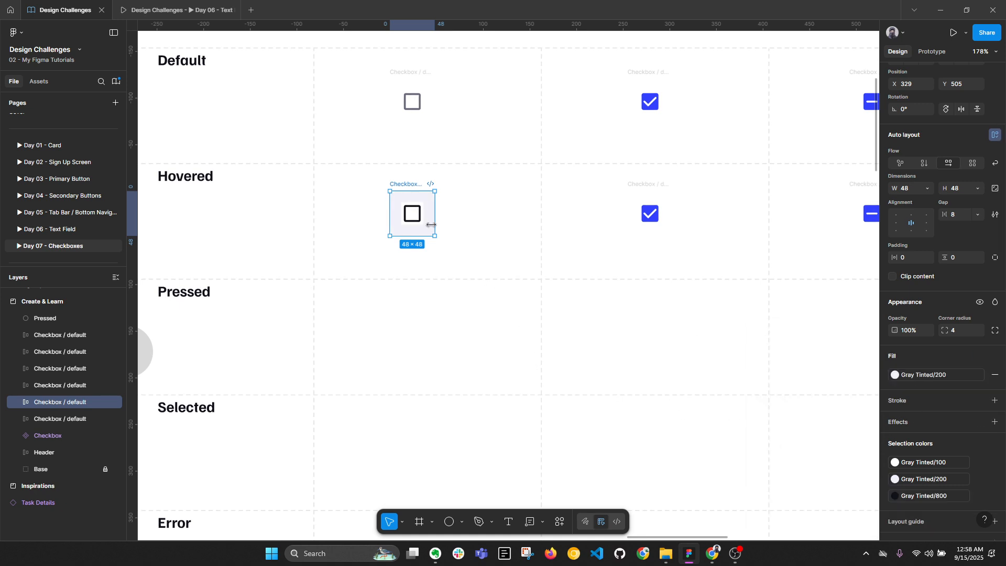
Inspect the Checkbox component set's variants, including the Outline variant
{"action": "scroll", "coordinate": [418, 215], "scroll_direction": "up", "scroll_amount": 2}
{"action": "scroll", "coordinate": [418, 215], "scroll_direction": "up", "scroll_amount": 1}
{"action": "double_click", "coordinate": [418, 214]}
{"action": "scroll", "coordinate": [471, 256], "scroll_direction": "down", "scroll_amount": 4}
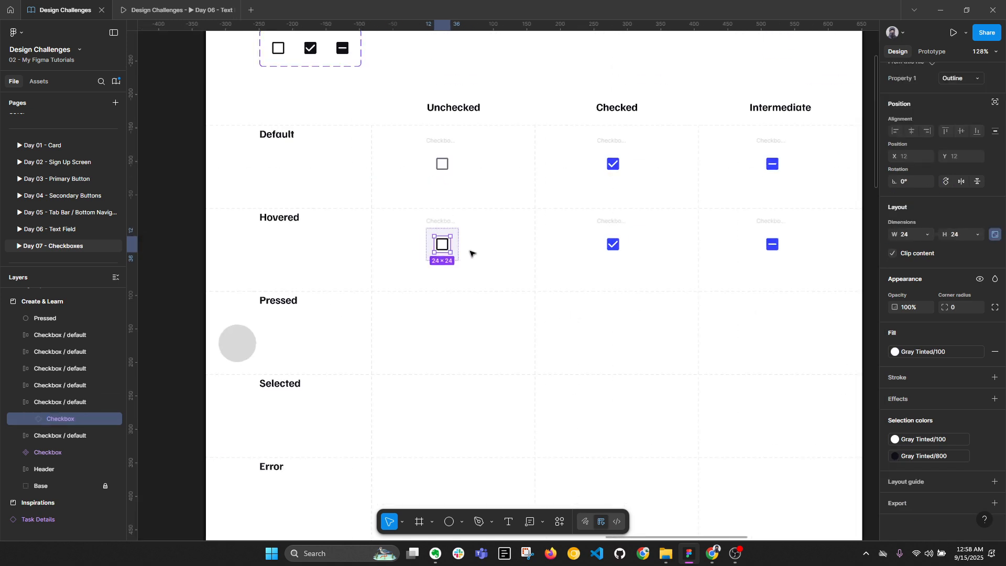
{"action": "left_click_drag", "start_coordinate": [438, 122], "coordinate": [456, 274]}
{"action": "scroll", "coordinate": [314, 204], "scroll_direction": "up", "scroll_amount": 2}
{"action": "left_click", "coordinate": [344, 207]}
{"action": "left_click", "coordinate": [382, 207], "text": "shift"}
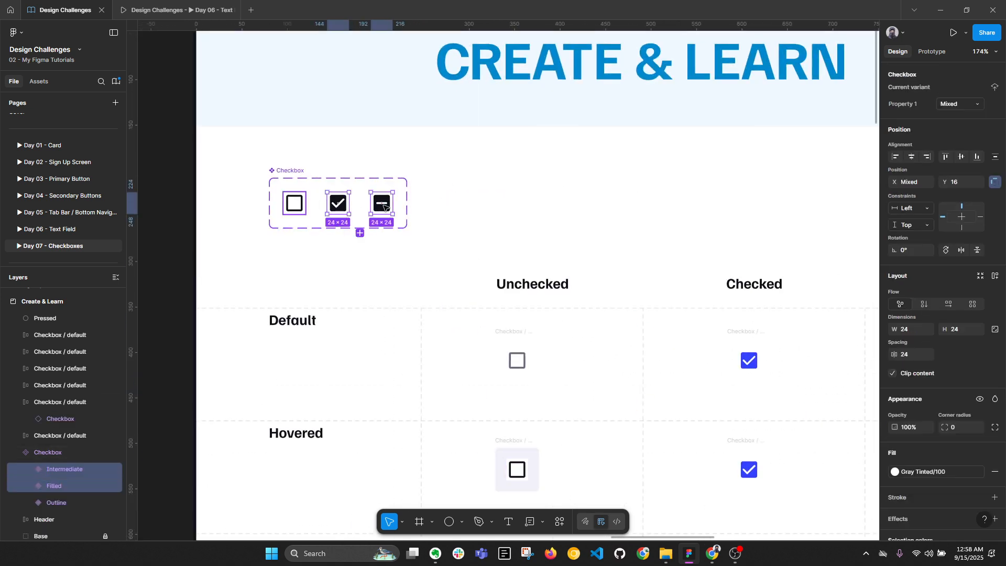
{"action": "left_click", "coordinate": [291, 209], "text": "shift"}
{"action": "scroll", "coordinate": [964, 330], "scroll_direction": "down", "scroll_amount": 5}
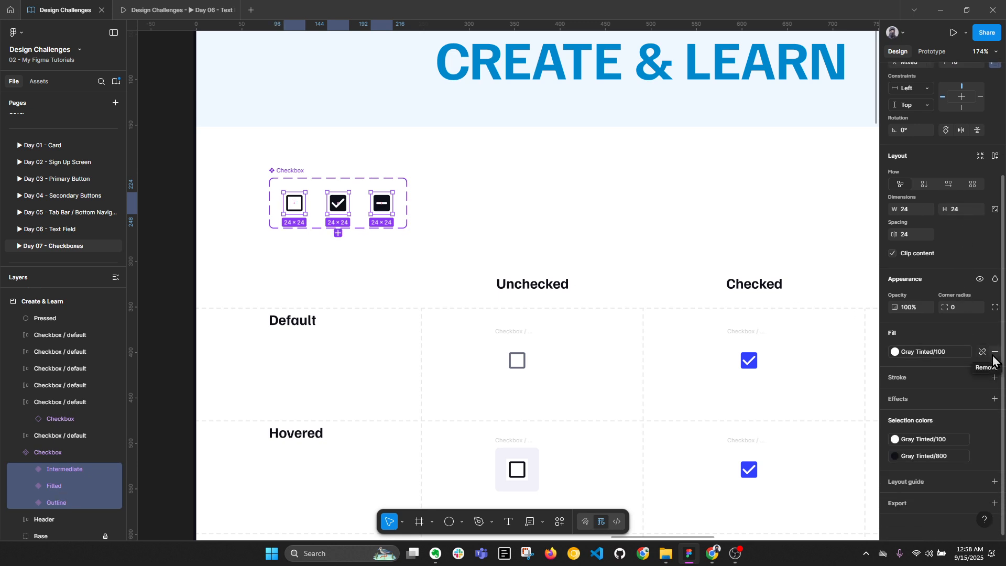
{"action": "left_click", "coordinate": [552, 215]}
{"action": "scroll", "coordinate": [499, 231], "scroll_direction": "down", "scroll_amount": 3}
{"action": "scroll", "coordinate": [498, 231], "scroll_direction": "right", "scroll_amount": 2}
Fill the hovered checked and intermediate checkbox frames with Primary/100
{"action": "left_click", "coordinate": [407, 319]}
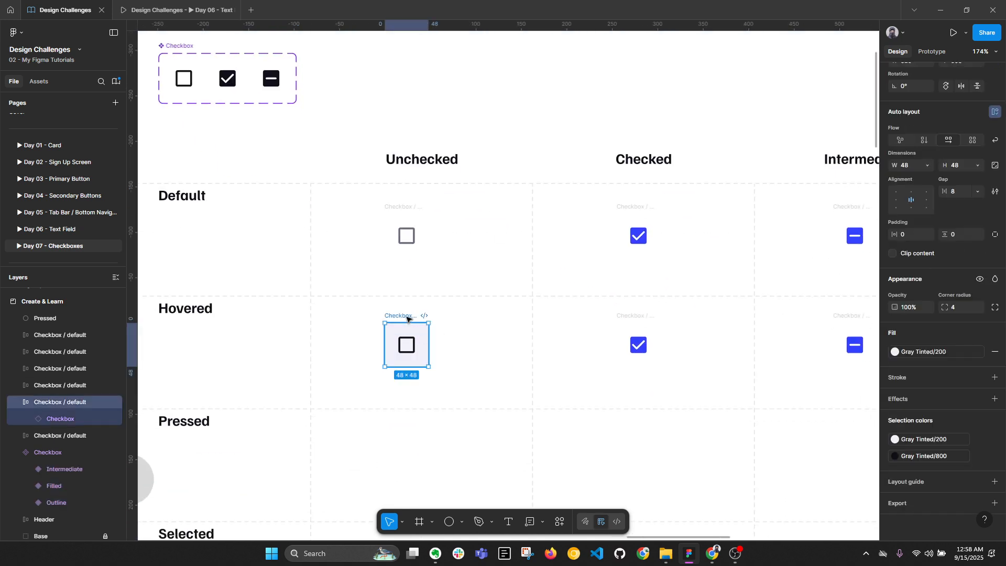
{"action": "scroll", "coordinate": [414, 343], "scroll_direction": "up", "scroll_amount": 5}
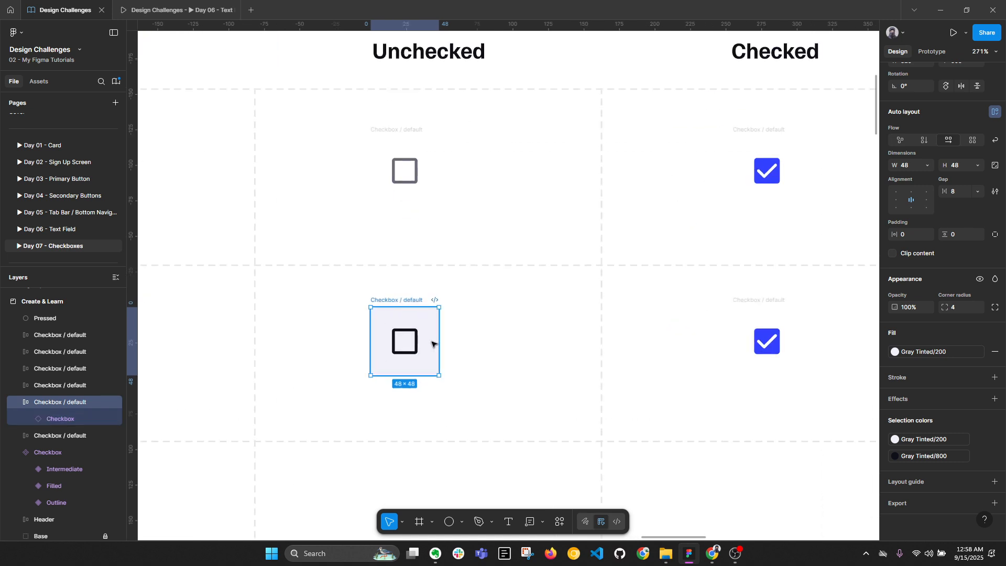
{"action": "left_click", "coordinate": [765, 301]}
{"action": "scroll", "coordinate": [752, 315], "scroll_direction": "right", "scroll_amount": 3}
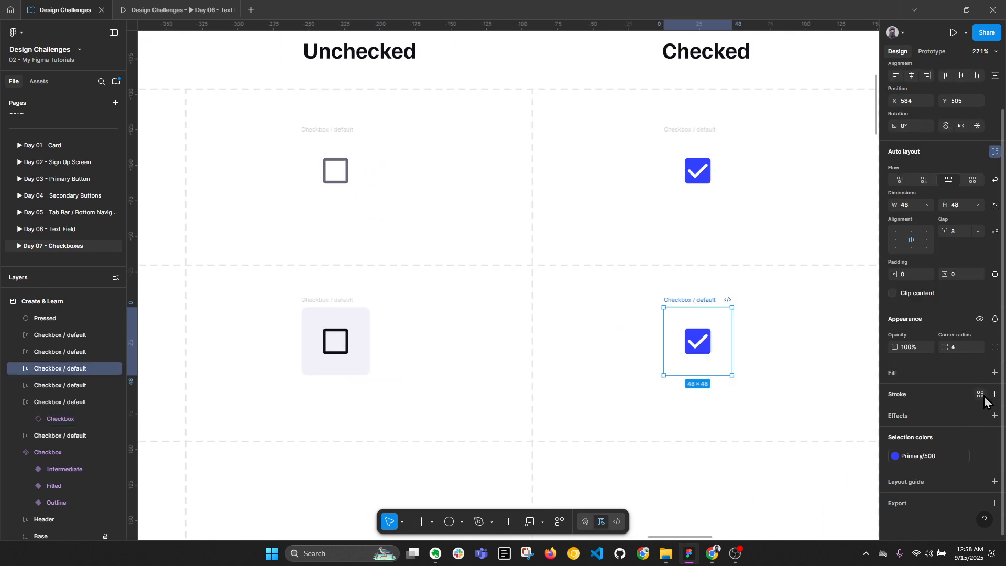
{"action": "left_click", "coordinate": [980, 373]}
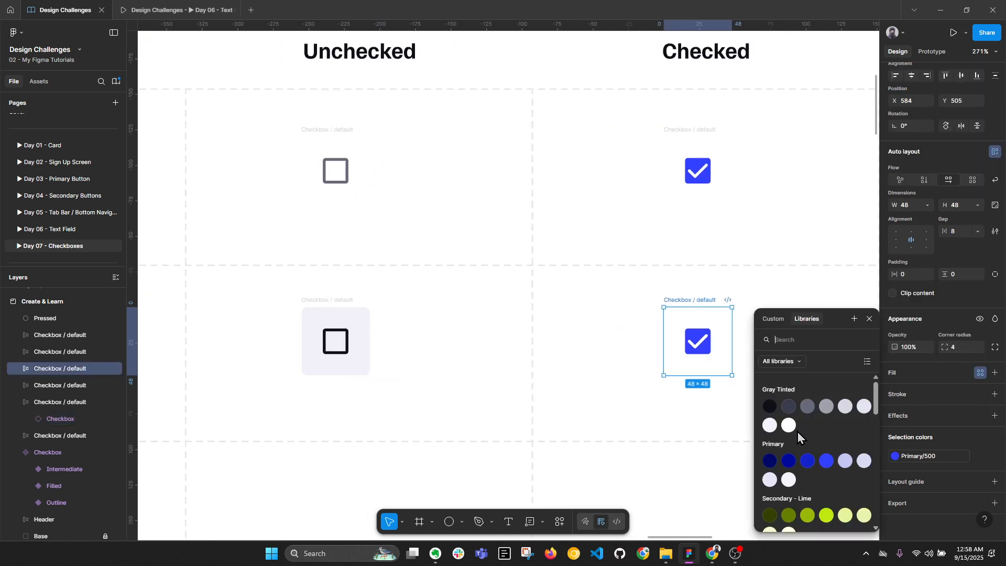
{"action": "left_click", "coordinate": [787, 480]}
{"action": "scroll", "coordinate": [676, 396], "scroll_direction": "down", "scroll_amount": 3}
{"action": "left_click", "coordinate": [803, 404]}
{"action": "scroll", "coordinate": [802, 404], "scroll_direction": "right", "scroll_amount": 4}
{"action": "scroll", "coordinate": [802, 404], "scroll_direction": "down", "scroll_amount": 1}
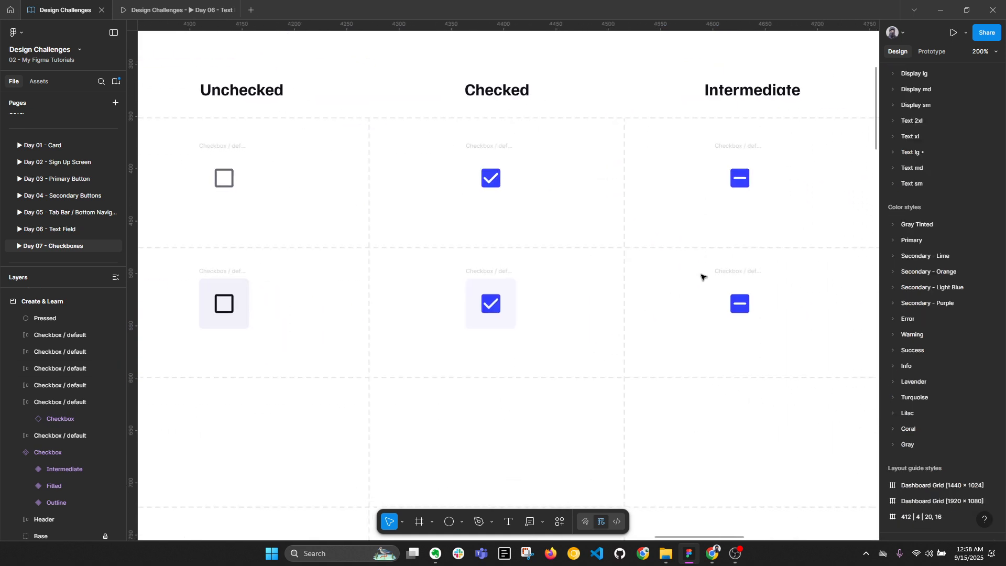
{"action": "left_click", "coordinate": [742, 307]}
{"action": "left_click", "coordinate": [978, 413]}
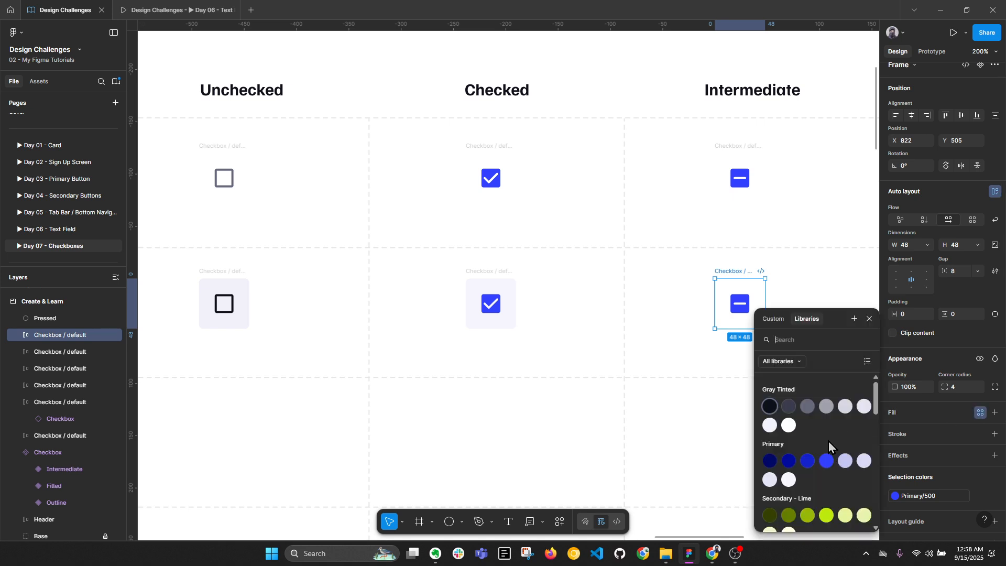
{"action": "left_click", "coordinate": [786, 481]}
Copy the three Hovered-row checkboxes down into the Pressed row
{"action": "scroll", "coordinate": [619, 249], "scroll_direction": "down", "scroll_amount": 3}
{"action": "left_click_drag", "start_coordinate": [519, 316], "coordinate": [578, 261]}
{"action": "left_click", "coordinate": [544, 277]}
{"action": "left_click_drag", "start_coordinate": [389, 196], "coordinate": [861, 281]}
{"action": "left_click_drag", "start_coordinate": [750, 204], "coordinate": [752, 292]}
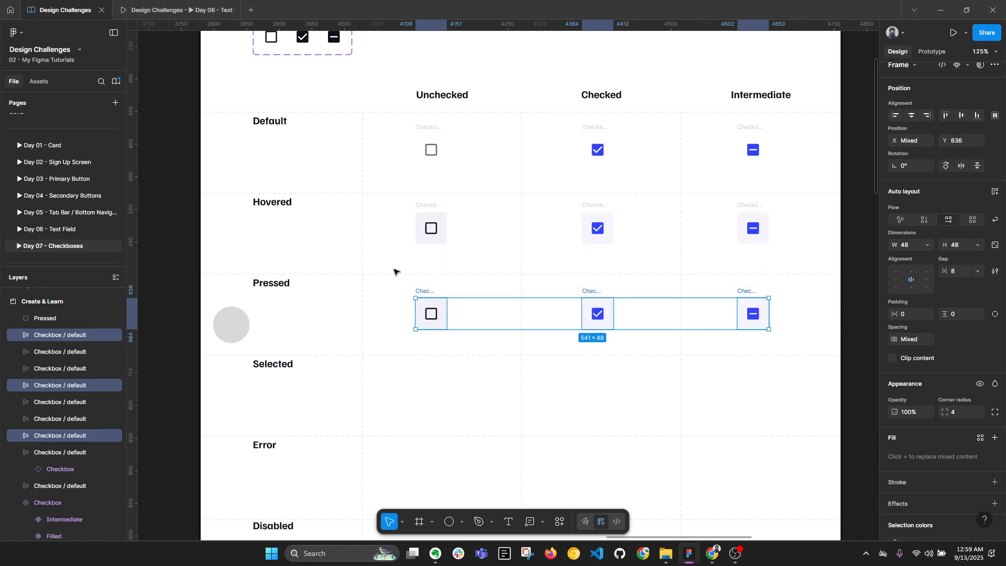
Move the grey Pressed circle into the Pressed-row unchecked checkbox frame
{"action": "left_click", "coordinate": [230, 325]}
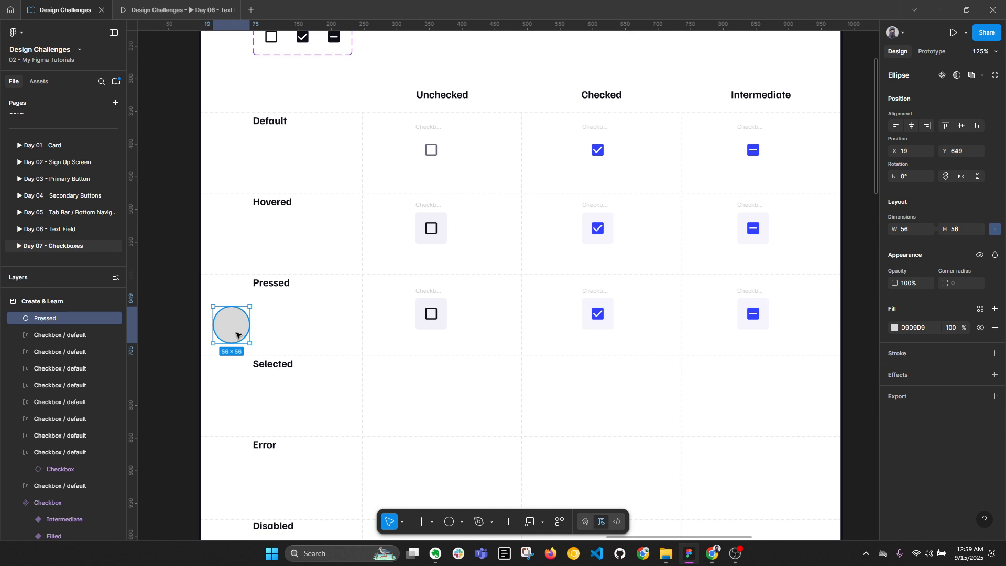
{"action": "key", "text": "Delete"}
{"action": "left_click", "coordinate": [432, 287]}
{"action": "scroll", "coordinate": [446, 294], "scroll_direction": "up", "scroll_amount": 5}
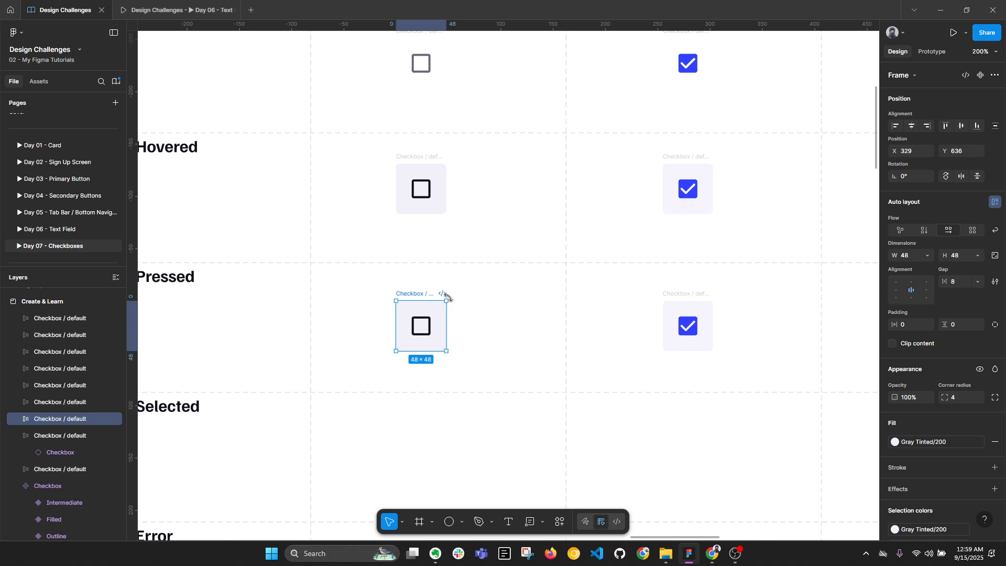
{"action": "key", "text": "ctrl+z"}
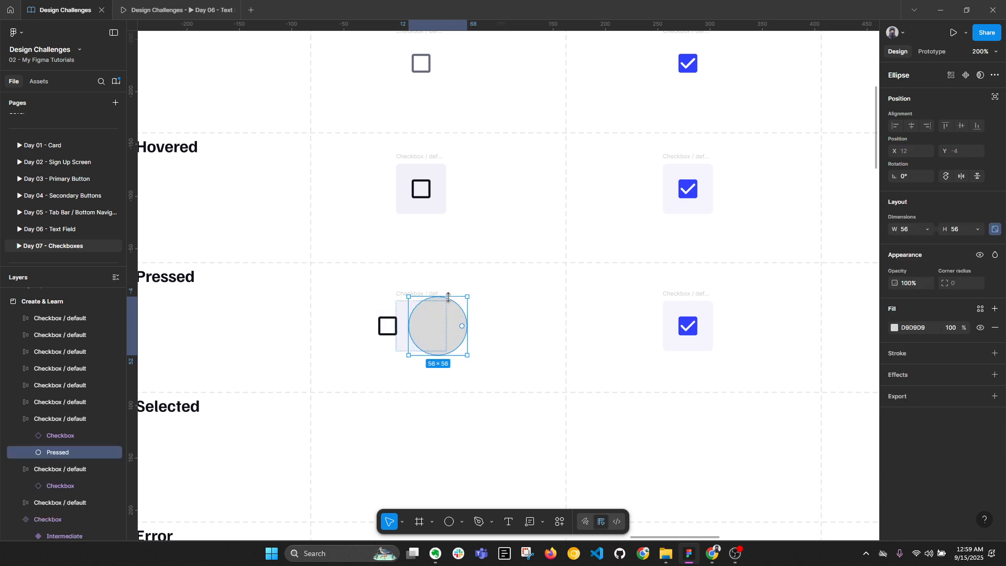
Make the circle ignore auto layout and center it horizontally and vertically in the frame
{"action": "left_click", "coordinate": [993, 99]}
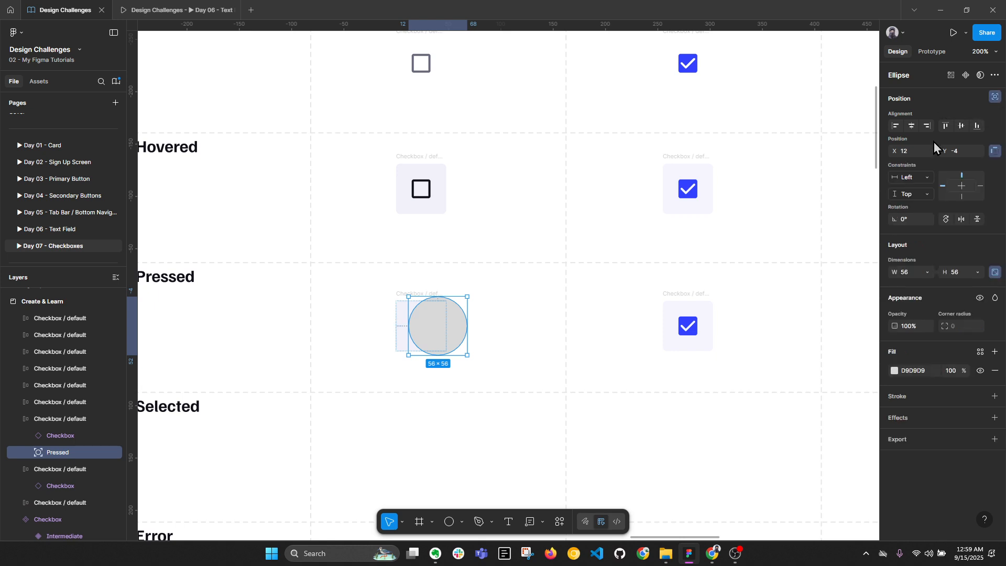
{"action": "scroll", "coordinate": [413, 339], "scroll_direction": "up", "scroll_amount": 3}
{"action": "left_click", "coordinate": [911, 126]}
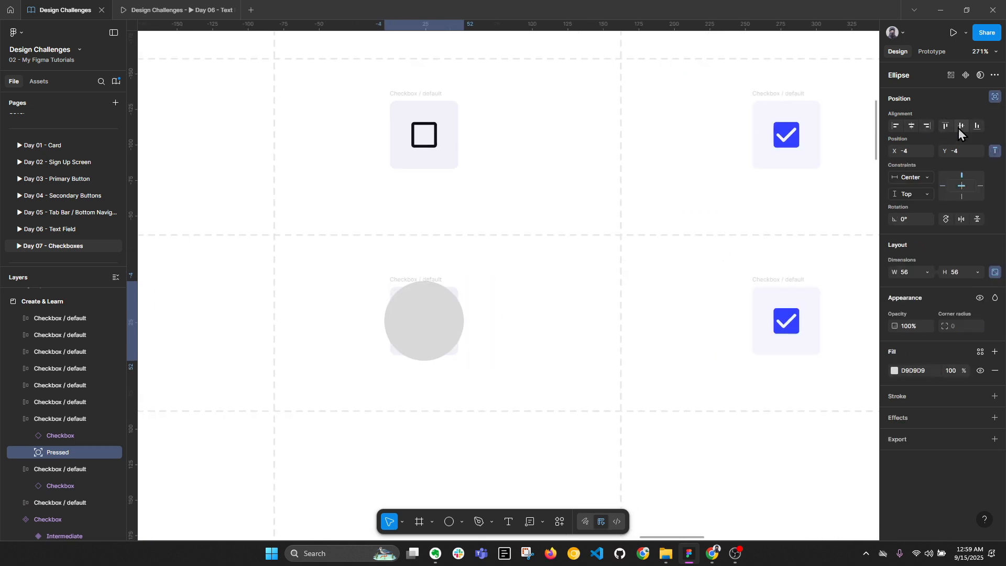
{"action": "left_click", "coordinate": [960, 126]}
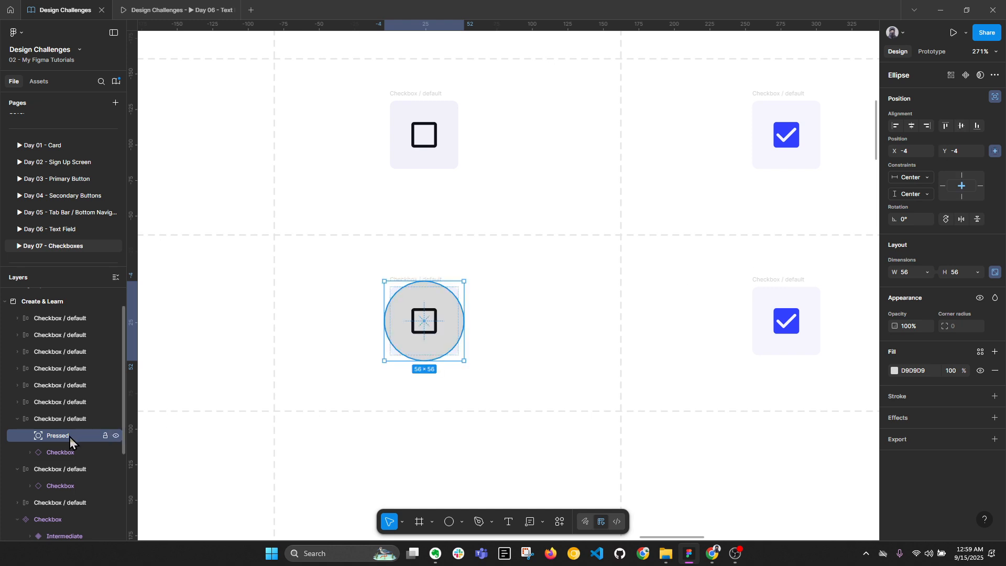
Reorder the Pressed circle layer so it sits behind the checkbox icon
{"action": "mouse_move", "coordinate": [70, 437]}
{"action": "left_mouse_down"}
{"action": "mouse_move", "coordinate": [71, 453]}
{"action": "mouse_move", "coordinate": [64, 438]}
{"action": "left_mouse_up"}
{"action": "key", "text": "alt+l"}
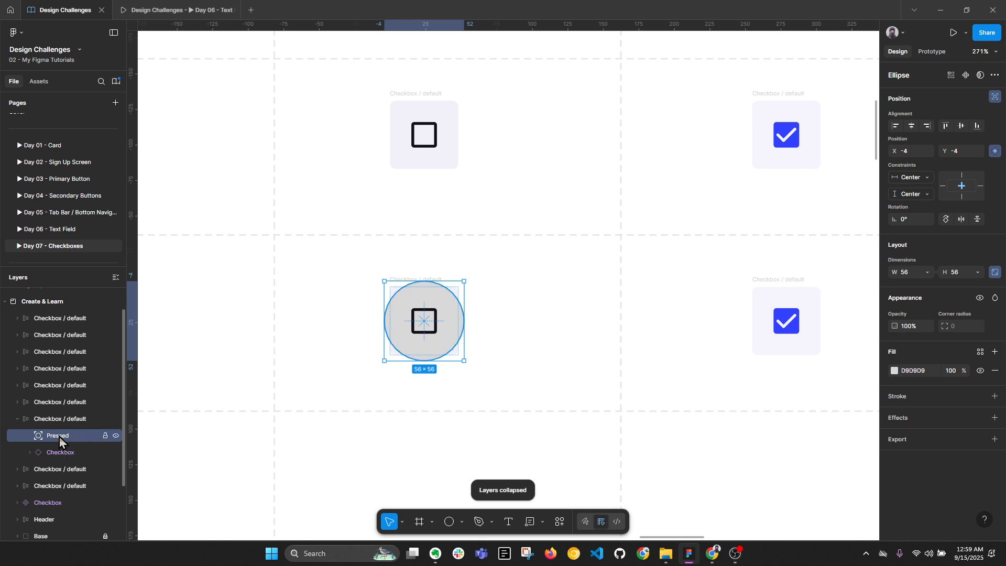
{"action": "mouse_move", "coordinate": [62, 443]}
{"action": "left_mouse_down"}
{"action": "mouse_move", "coordinate": [64, 458]}
{"action": "mouse_move", "coordinate": [70, 432]}
{"action": "left_mouse_up"}
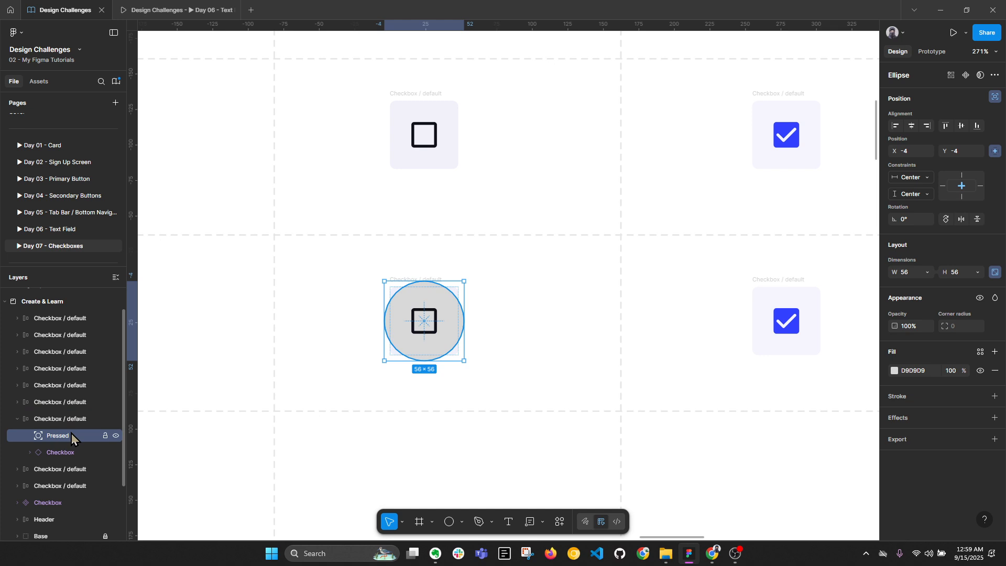
{"action": "key", "text": "alt+l"}
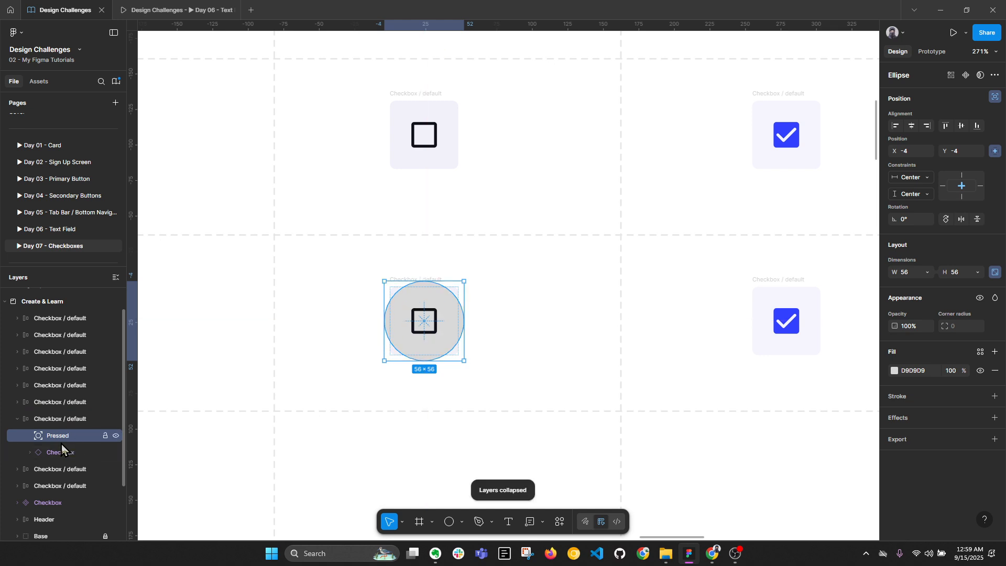
{"action": "left_click", "coordinate": [504, 298]}
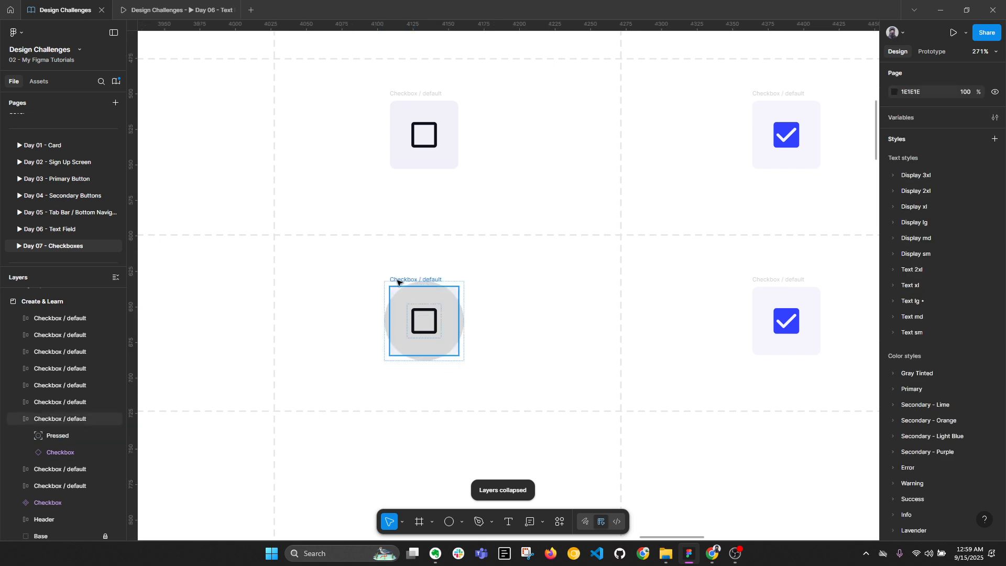
Set the Checkbox / default frame's auto layout canvas stacking to First on top
{"action": "left_click", "coordinate": [397, 282]}
{"action": "left_click", "coordinate": [995, 281]}
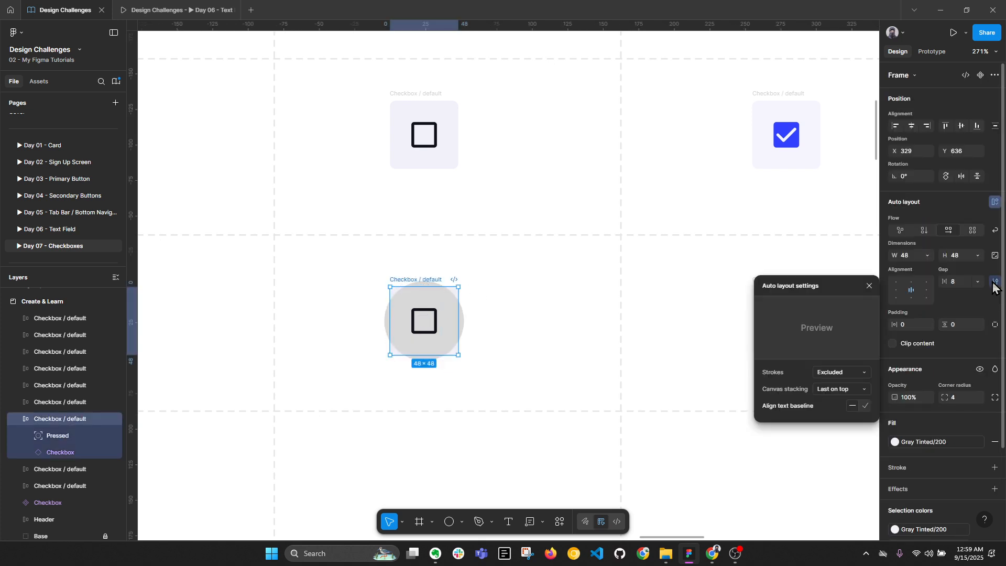
{"action": "left_click", "coordinate": [846, 390]}
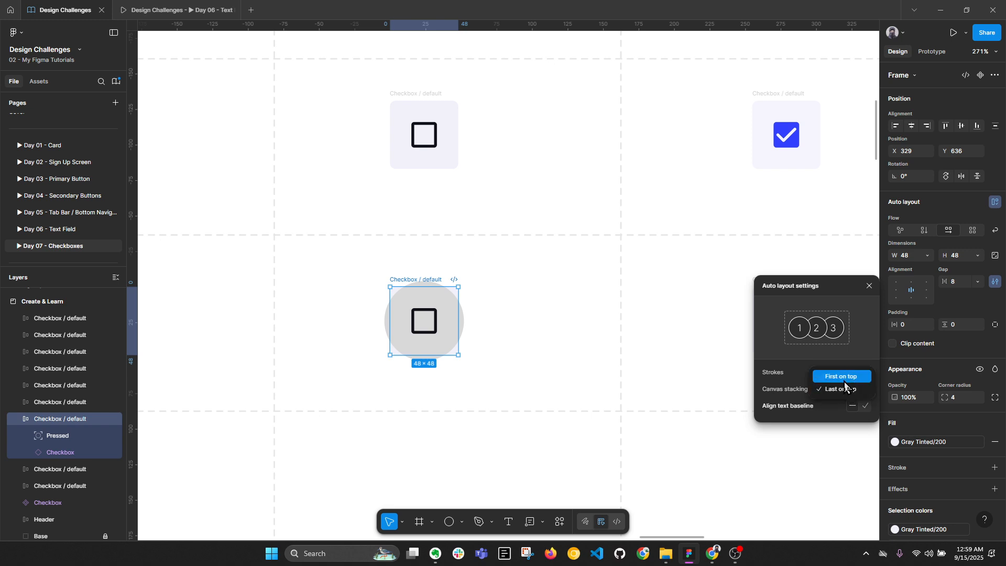
{"action": "left_click", "coordinate": [844, 382]}
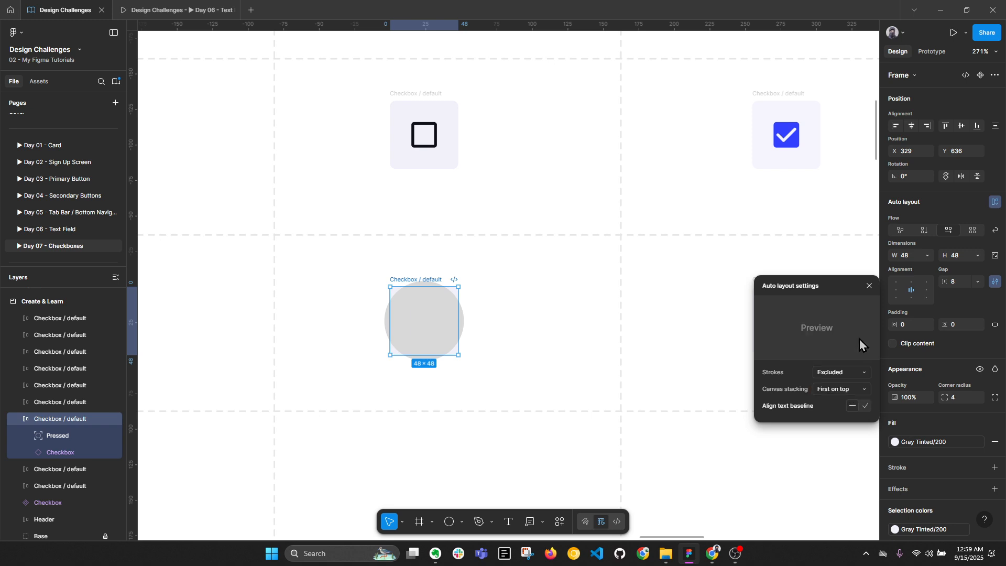
{"action": "left_click", "coordinate": [868, 286]}
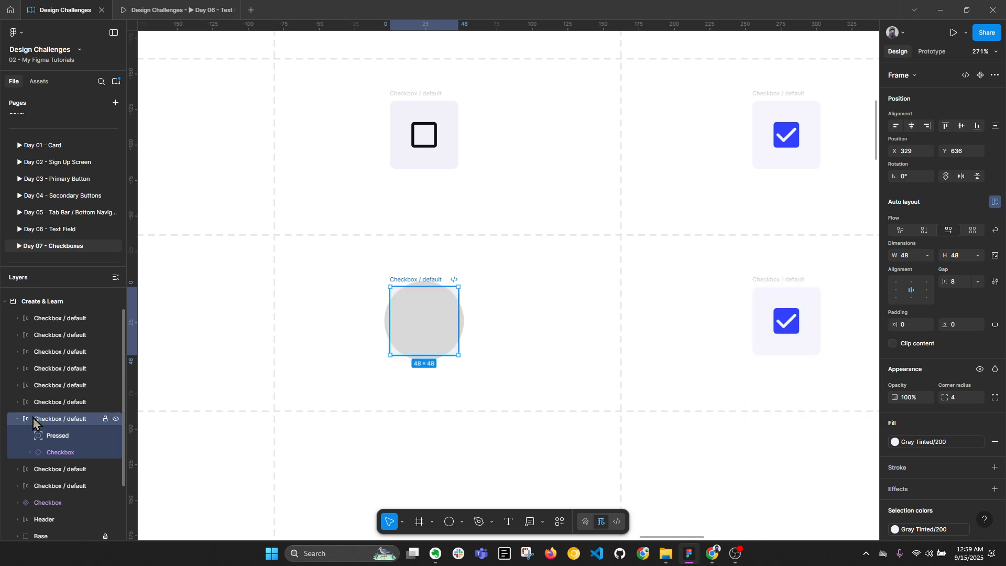
Reorder the Pressed and checkbox layers so the icon sits above the grey circle
{"action": "left_click_drag", "start_coordinate": [55, 442], "coordinate": [74, 462]}
{"action": "left_click", "coordinate": [55, 439]}
{"action": "left_click", "coordinate": [51, 451]}
{"action": "key", "text": "ctrl+z"}
{"action": "key", "text": "ctrl+z"}
{"action": "key", "text": "ctrl+z"}
{"action": "key", "text": "ctrl+z"}
{"action": "key", "text": "ctrl+z"}
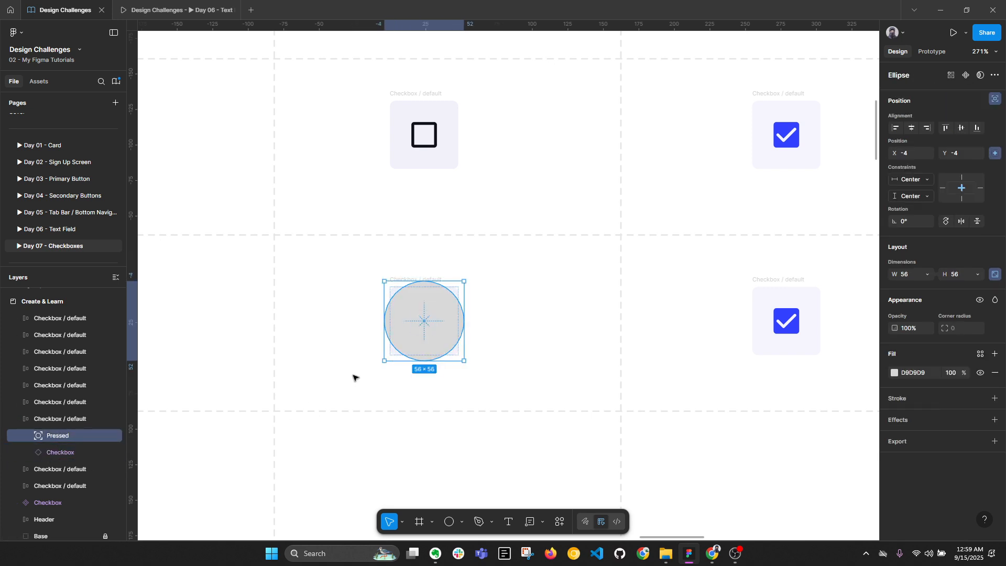
{"action": "left_click", "coordinate": [498, 354]}
{"action": "left_click", "coordinate": [438, 283]}
{"action": "left_click", "coordinate": [471, 283]}
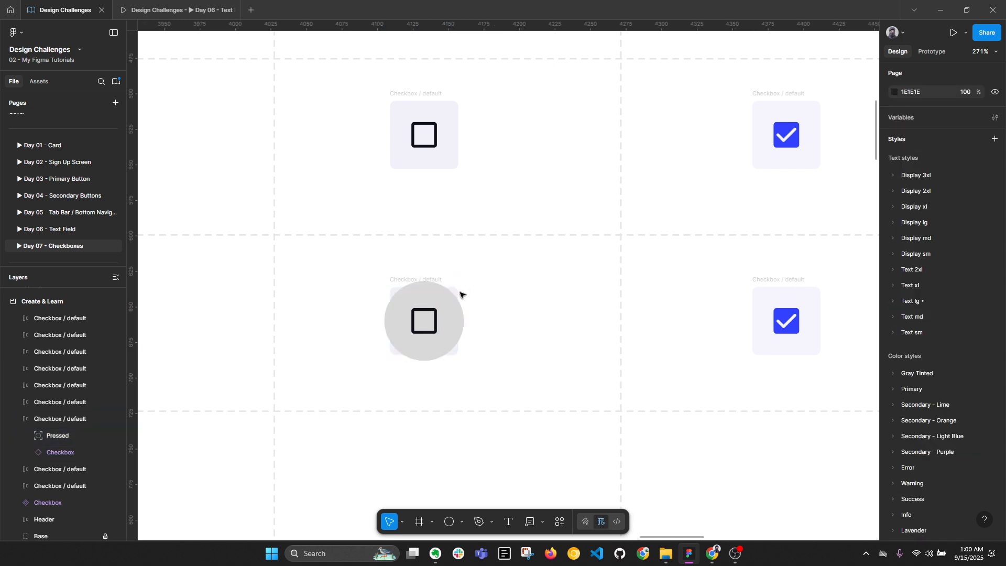
Fill the grey Pressed circle with the Gray Tinted/300 colour style
{"action": "left_click", "coordinate": [458, 310]}
{"action": "left_click", "coordinate": [524, 318]}
{"action": "left_click", "coordinate": [428, 288]}
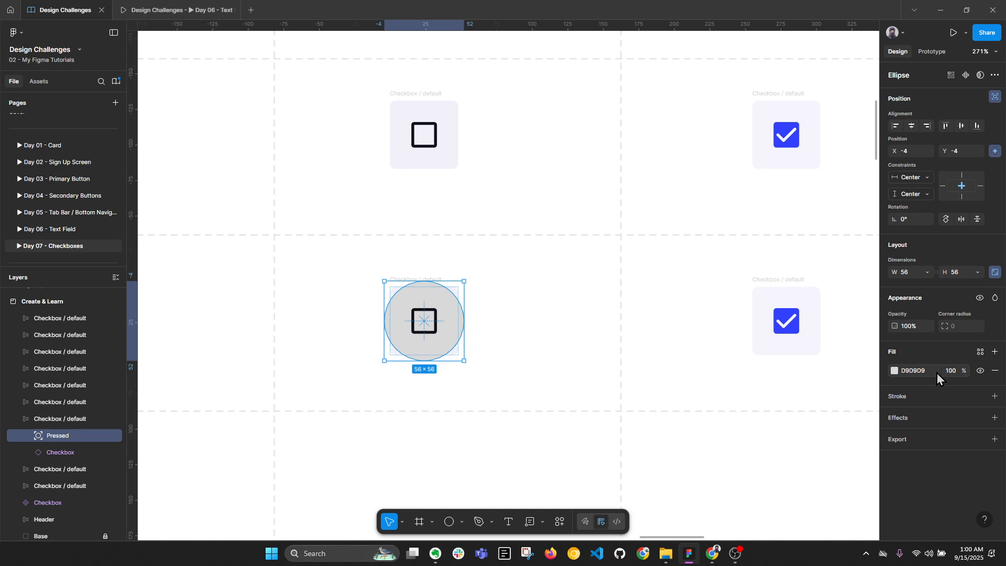
{"action": "left_click", "coordinate": [980, 351]}
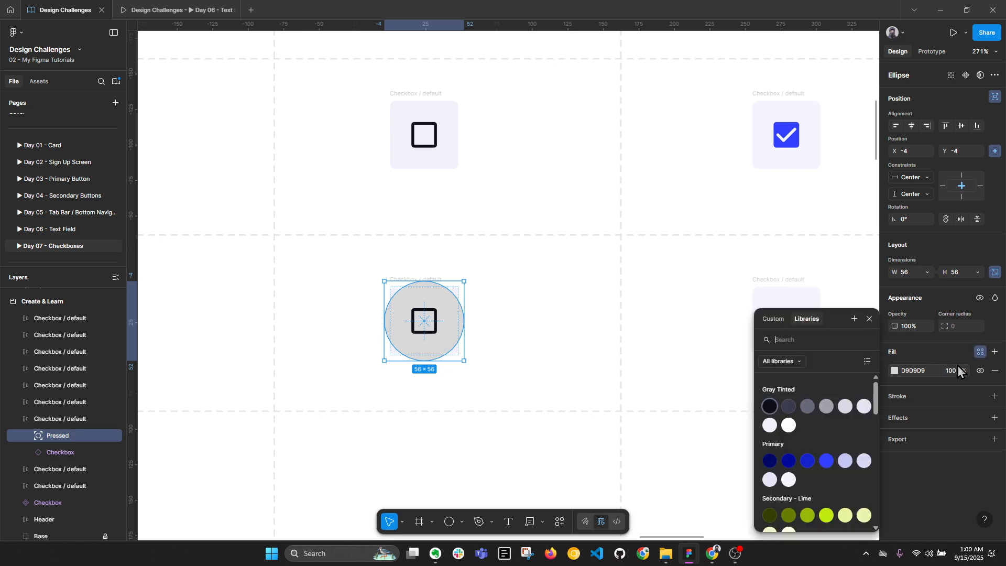
{"action": "left_click", "coordinate": [864, 408]}
{"action": "left_click", "coordinate": [569, 378]}
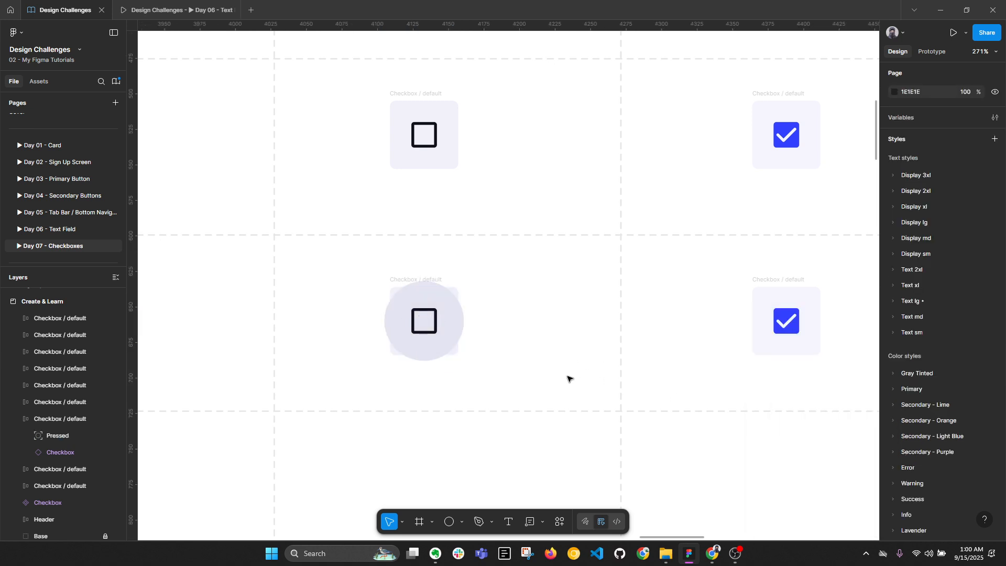
Inspect the circle inside the Checkbox / default frame, then collapse all layers
{"action": "left_click", "coordinate": [461, 325]}
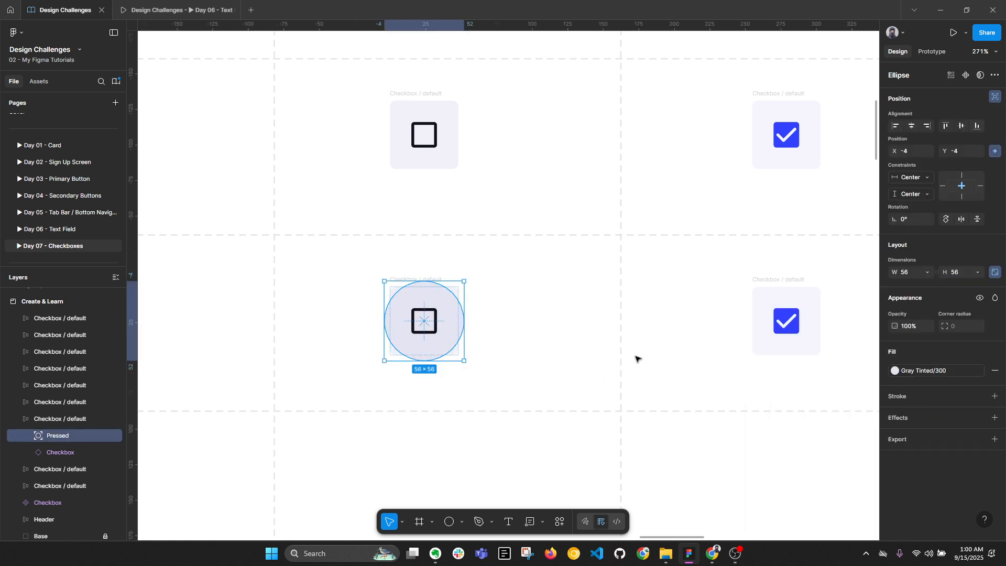
{"action": "left_click", "coordinate": [555, 359]}
{"action": "scroll", "coordinate": [444, 284], "scroll_direction": "up", "scroll_amount": 3}
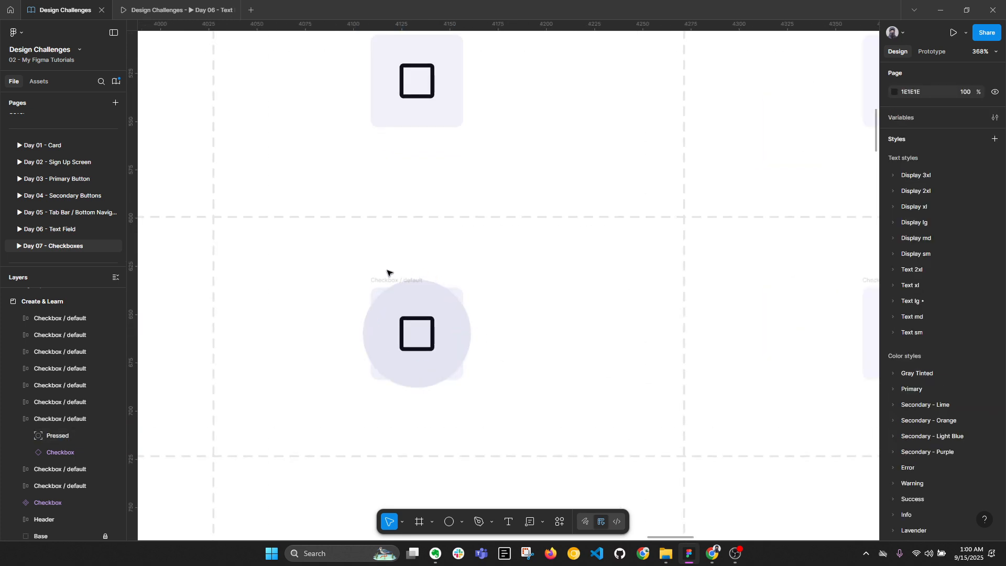
{"action": "left_click", "coordinate": [386, 281]}
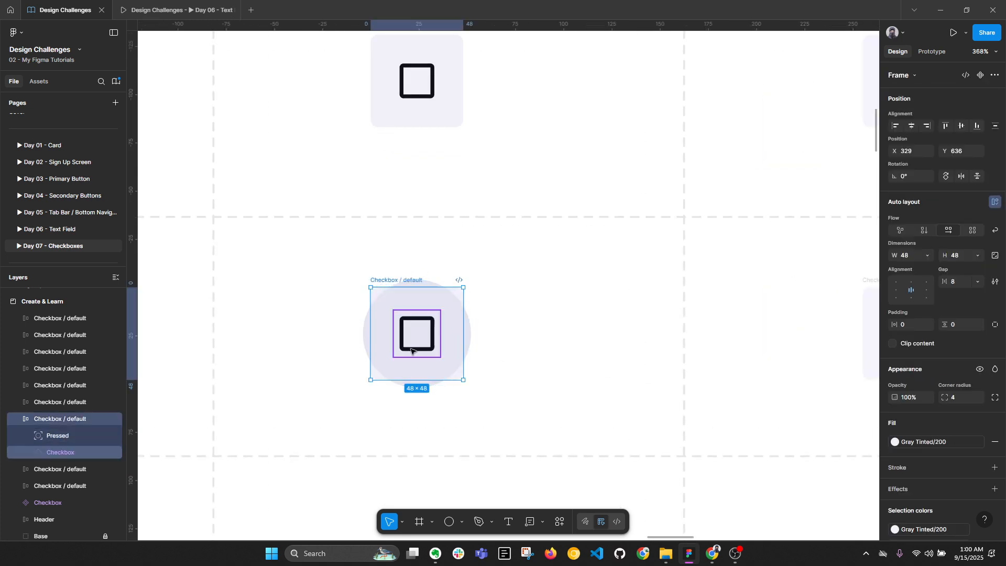
{"action": "left_click", "coordinate": [459, 343]}
{"action": "left_click", "coordinate": [435, 399]}
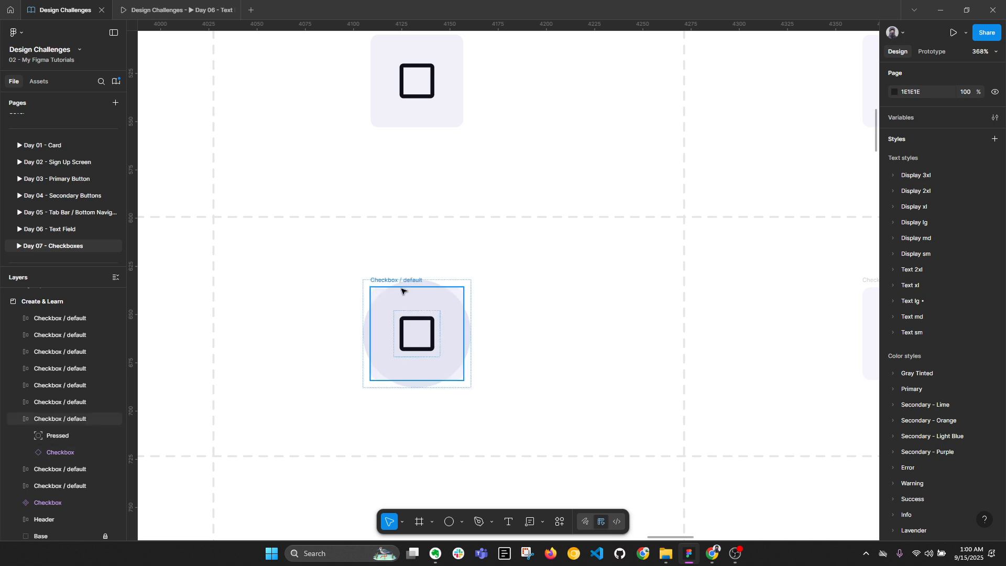
{"action": "left_click", "coordinate": [376, 281]}
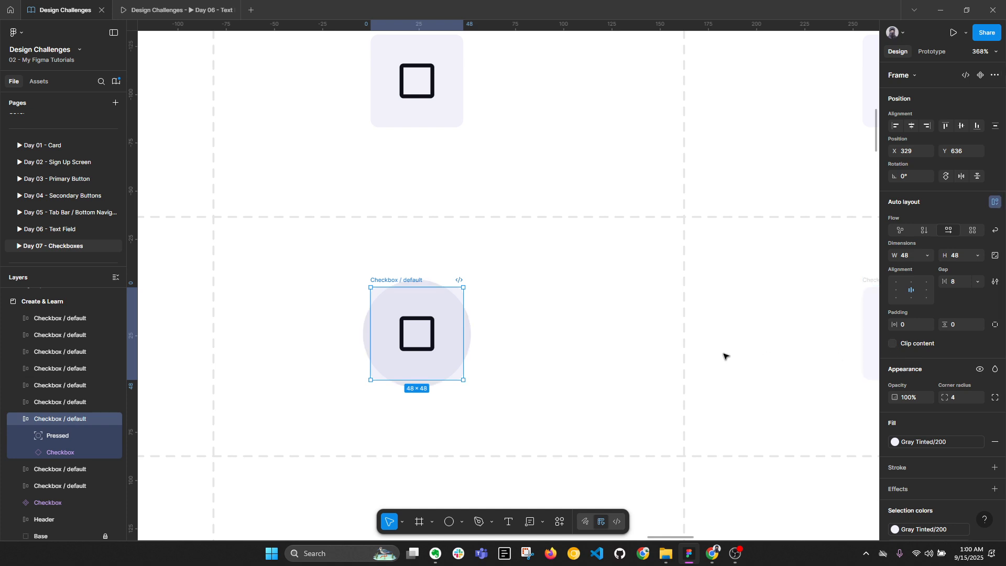
{"action": "left_click", "coordinate": [525, 321]}
{"action": "key", "text": "alt+l"}
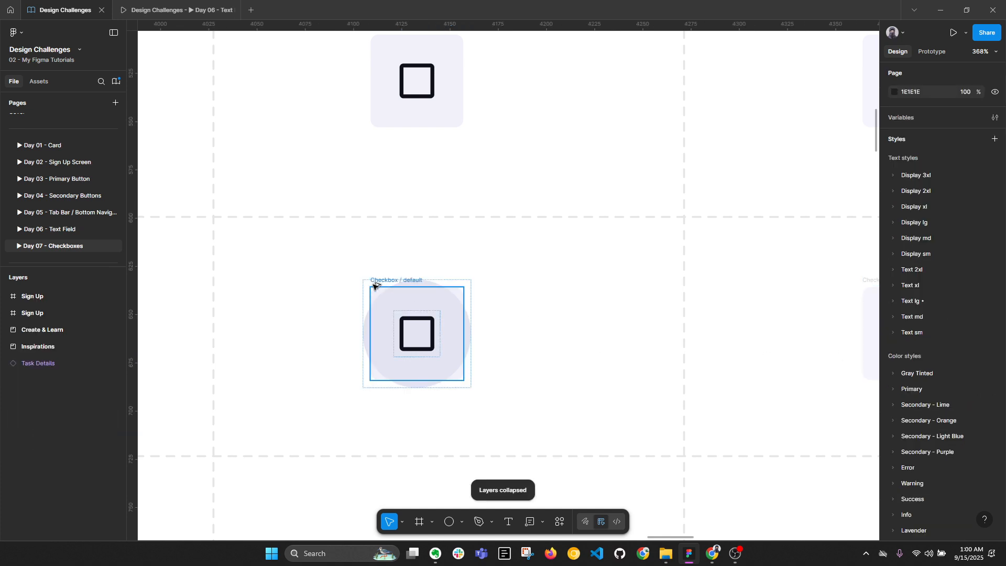
Change the Pressed circle's fill to the Gray Tinted/800 colour style
{"action": "left_click", "coordinate": [466, 312]}
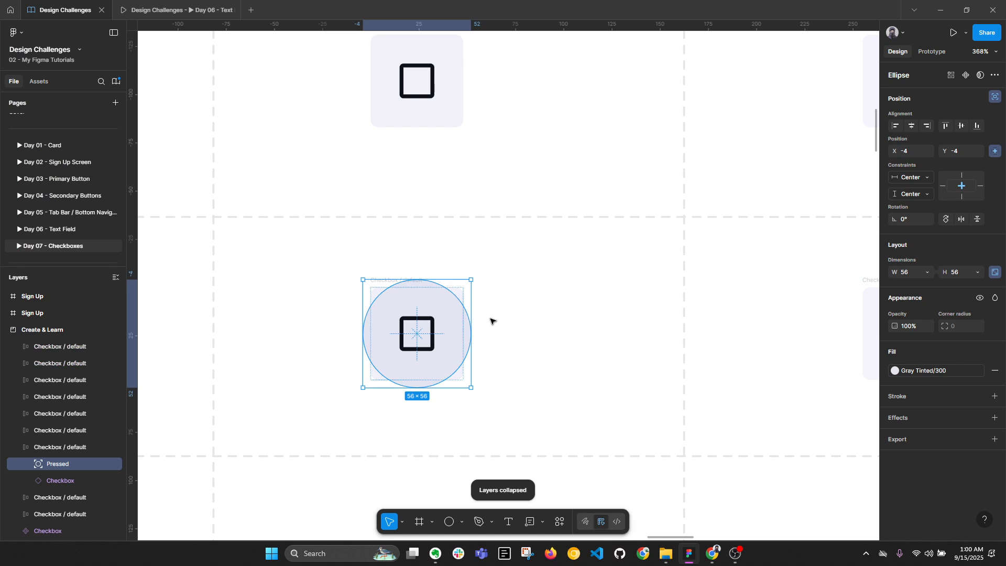
{"action": "left_click", "coordinate": [923, 370]}
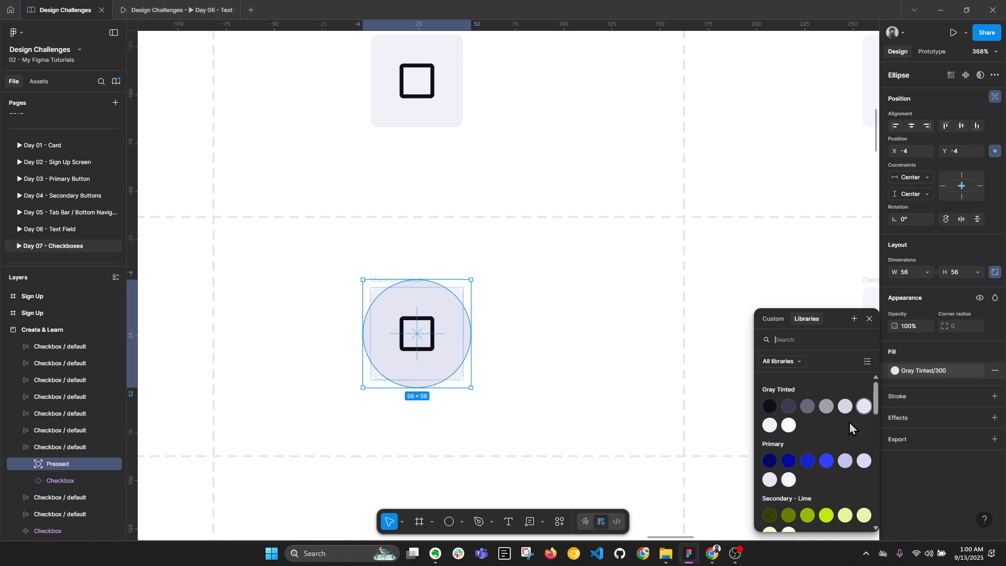
{"action": "left_click", "coordinate": [769, 406]}
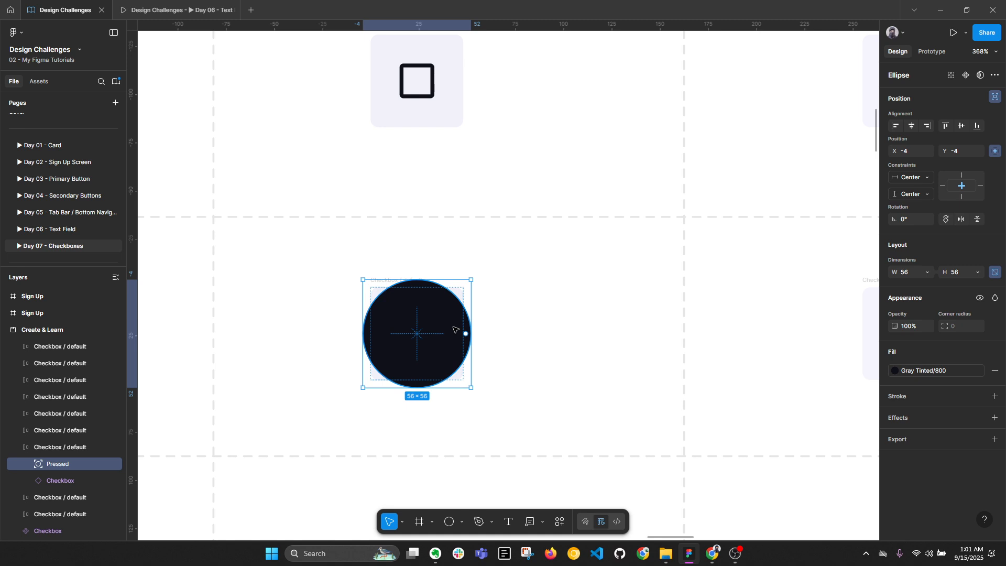
{"action": "left_click", "coordinate": [529, 329]}
Lower the Pressed circle's opacity to 7% so it becomes a faint halo
{"action": "left_click", "coordinate": [468, 335]}
{"action": "type", "text": "10"}
{"action": "left_click", "coordinate": [616, 411]}
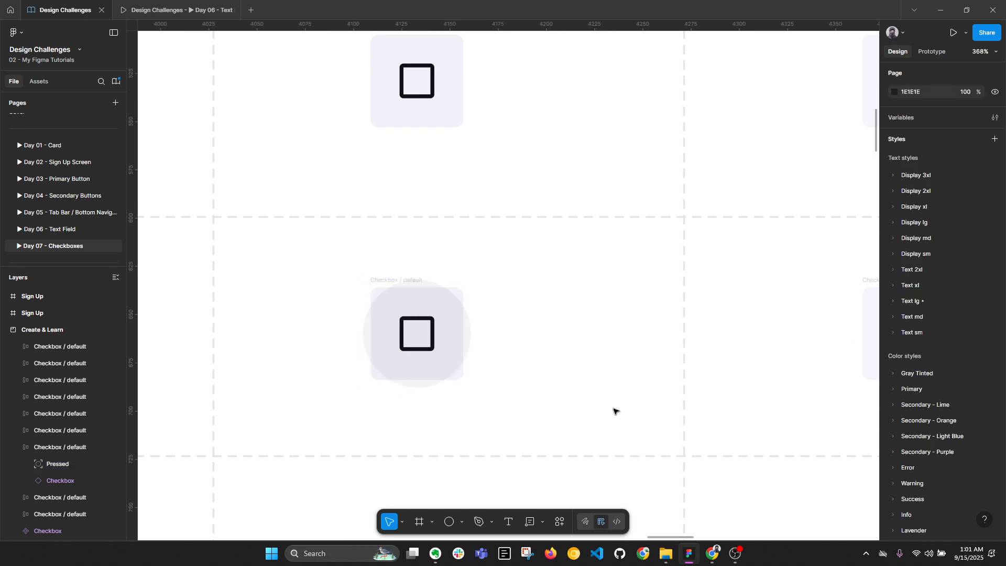
{"action": "left_click", "coordinate": [471, 339]}
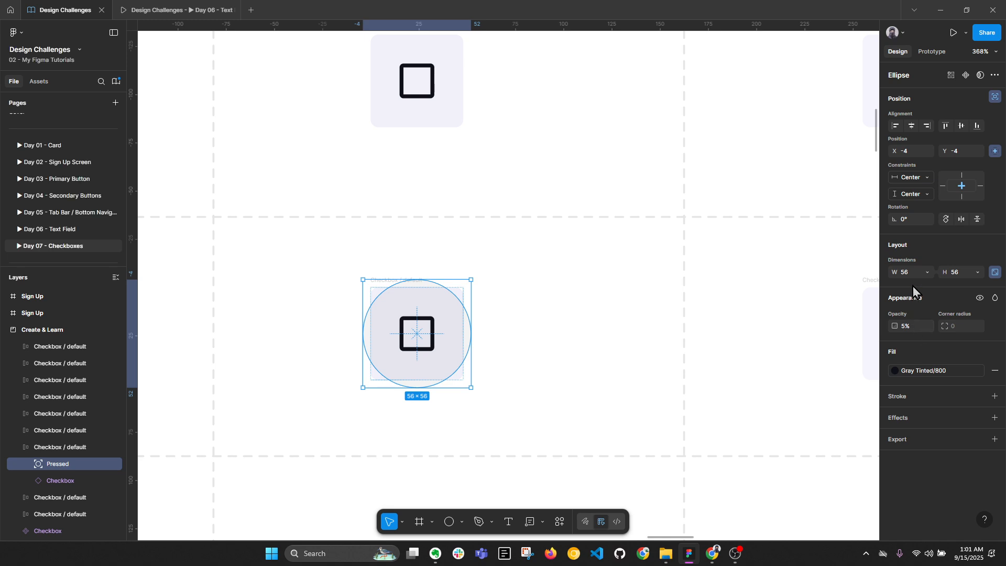
{"action": "left_click", "coordinate": [916, 329]}
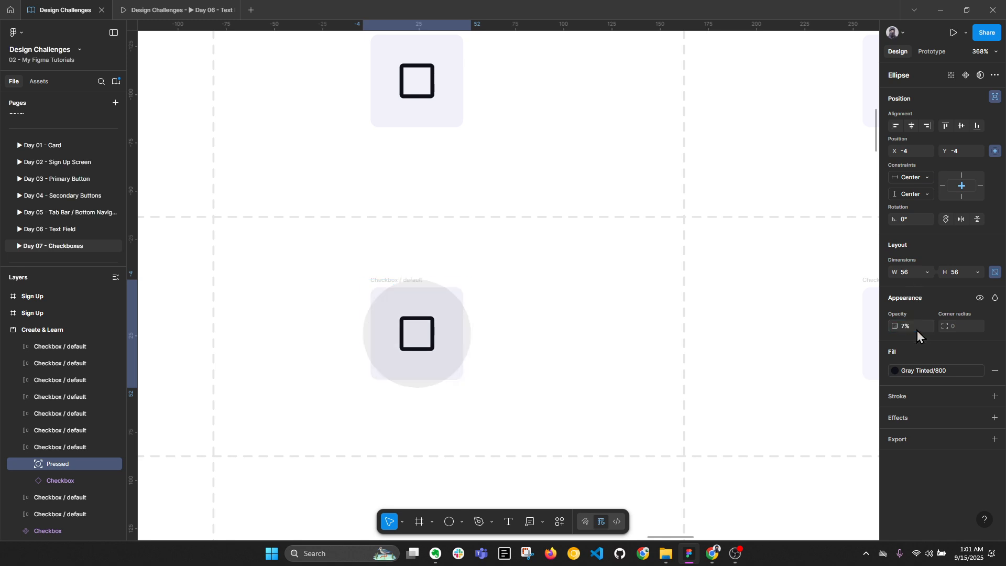
{"action": "type", "text": "7"}
{"action": "key", "text": "Return"}
{"action": "type", "text": "10"}
{"action": "key", "text": "Return"}
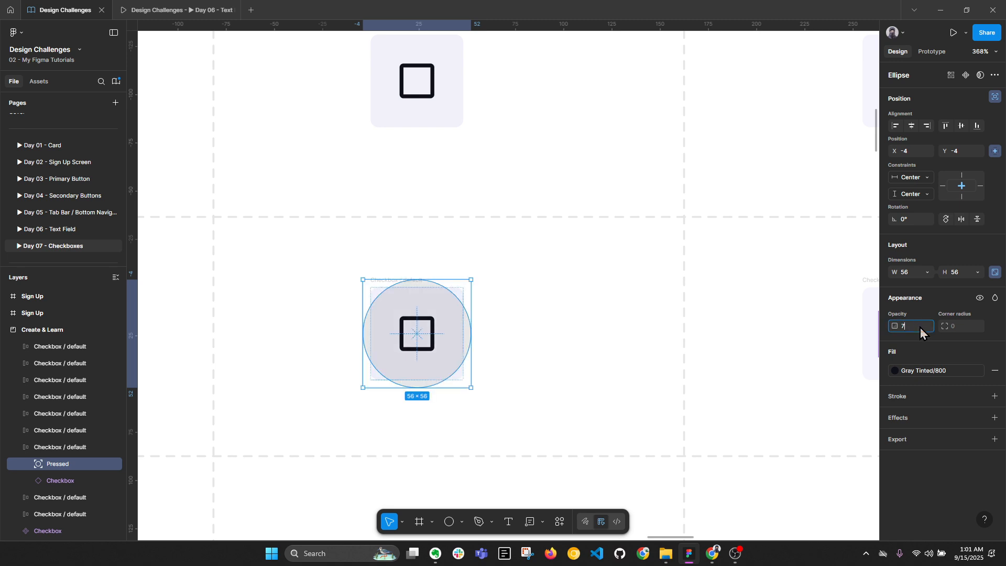
{"action": "left_click", "coordinate": [649, 384]}
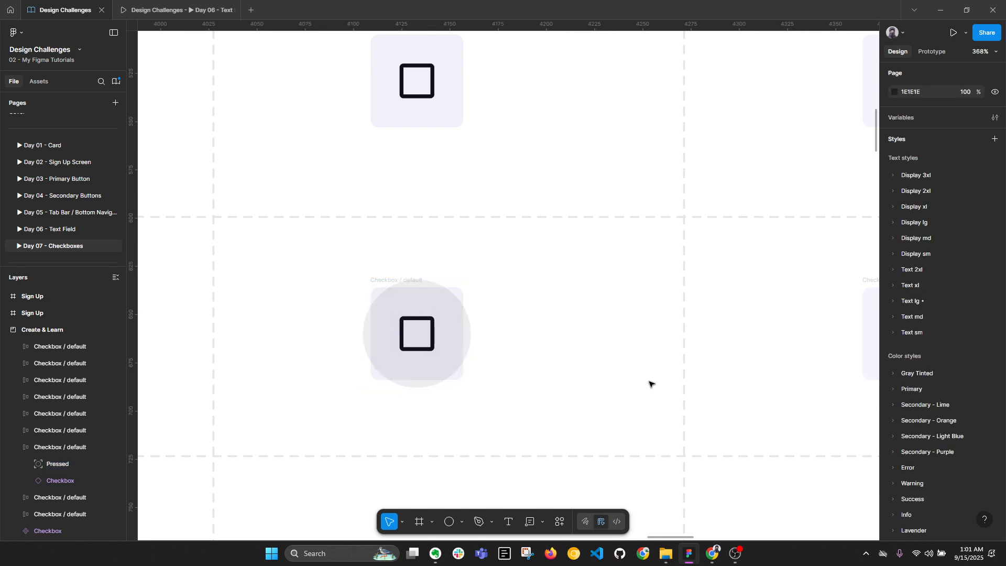
{"action": "left_click", "coordinate": [381, 286]}
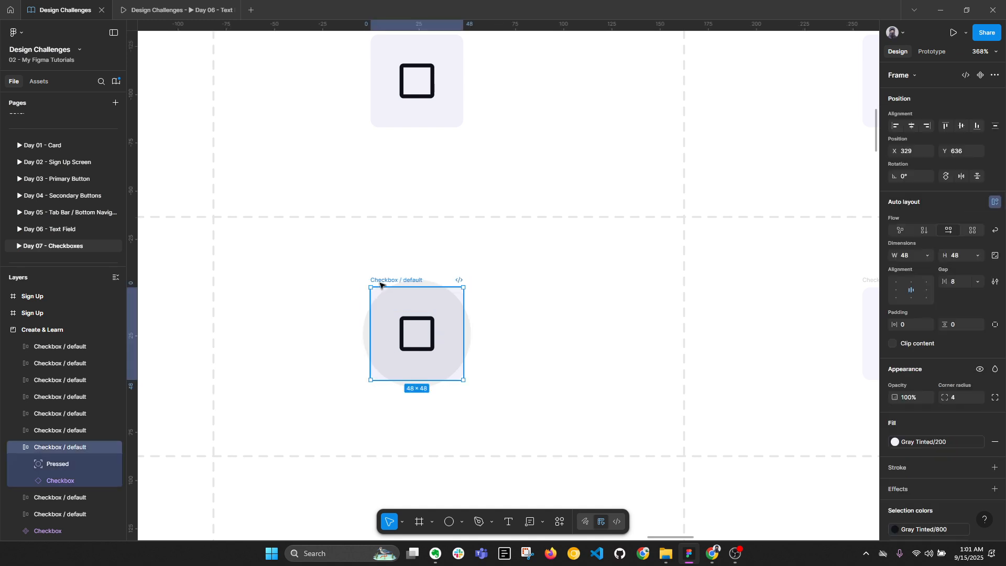
{"action": "left_click", "coordinate": [468, 332]}
{"action": "scroll", "coordinate": [472, 332], "scroll_direction": "down", "scroll_amount": 3}
{"action": "scroll", "coordinate": [503, 322], "scroll_direction": "right", "scroll_amount": 5}
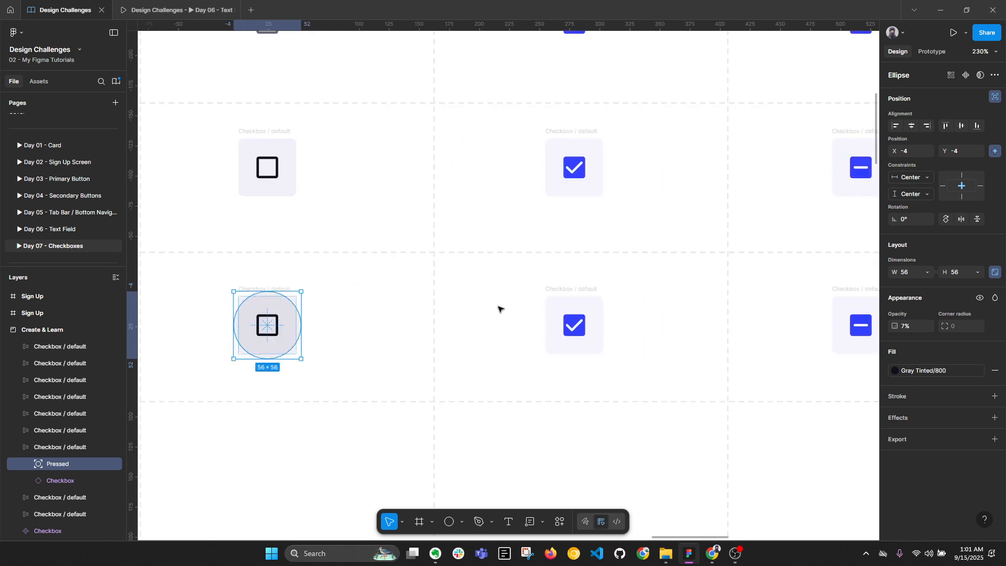
Paste the Pressed circle into the checked checkbox, trying Gray Tinted/100 before keeping Gray Tinted/800
{"action": "left_click", "coordinate": [583, 295]}
{"action": "key", "text": "ctrl+v"}
{"action": "scroll", "coordinate": [610, 314], "scroll_direction": "up", "scroll_amount": 5}
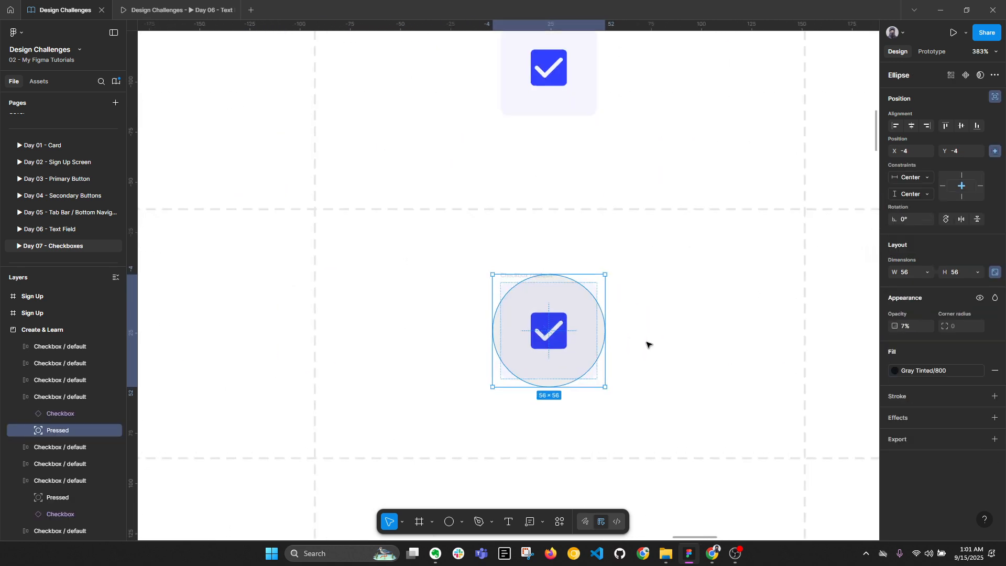
{"action": "left_click", "coordinate": [919, 373]}
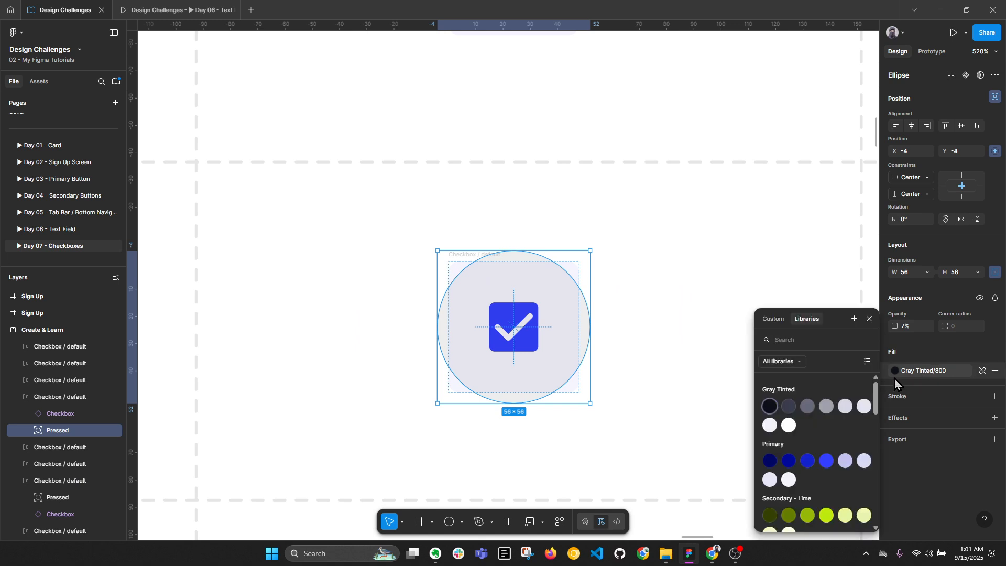
{"action": "left_click", "coordinate": [787, 425]}
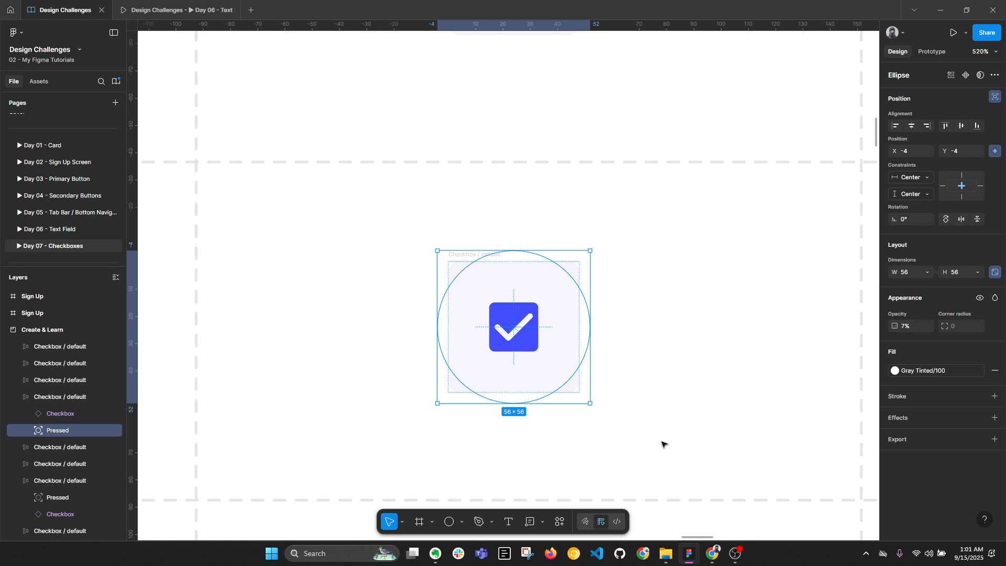
{"action": "left_click", "coordinate": [663, 442]}
{"action": "left_click", "coordinate": [576, 352]}
{"action": "left_click", "coordinate": [912, 375]}
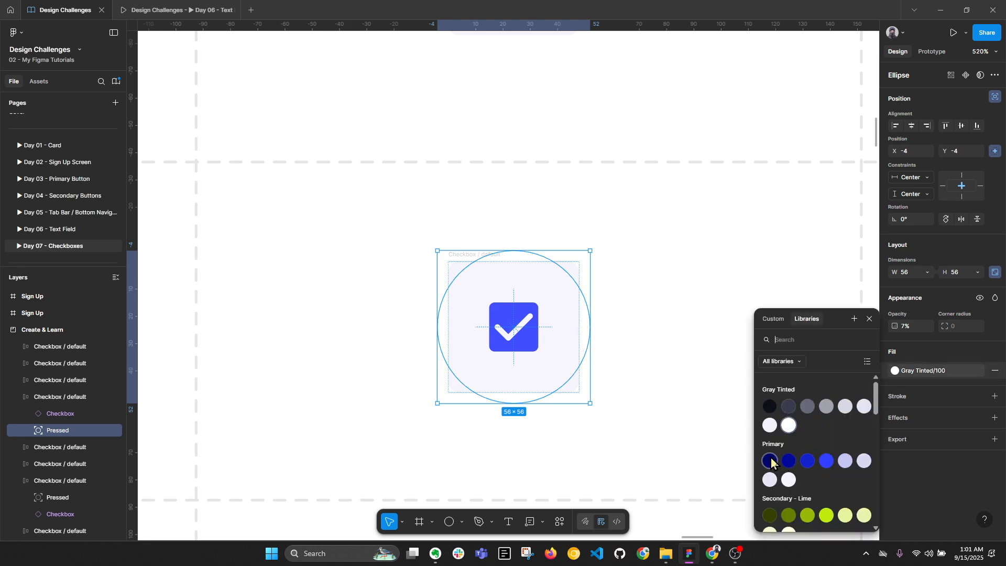
{"action": "left_click", "coordinate": [769, 407]}
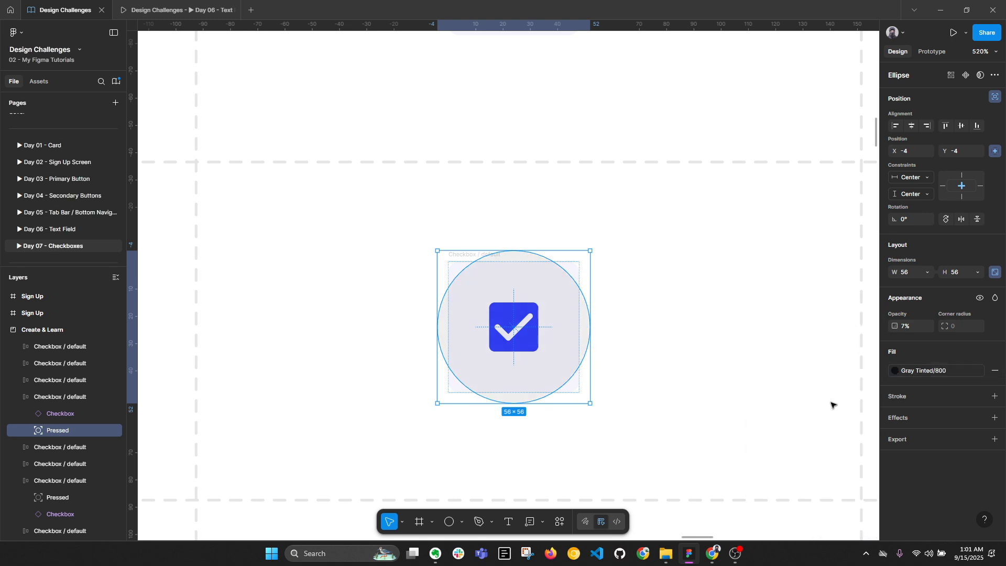
{"action": "left_click", "coordinate": [781, 421]}
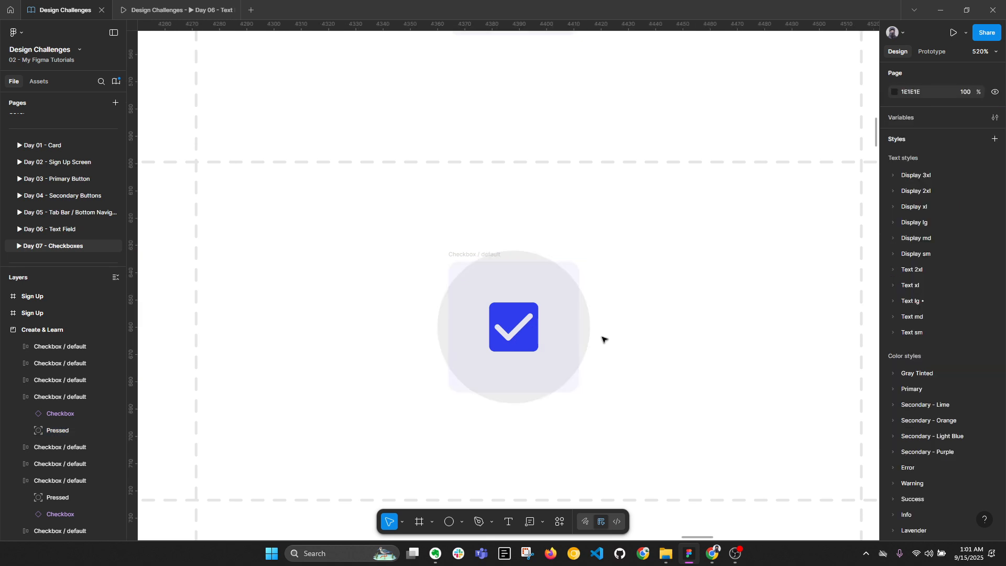
Try a Primary fill on the circle, then undo it to keep Gray Tinted/800
{"action": "left_click", "coordinate": [585, 330]}
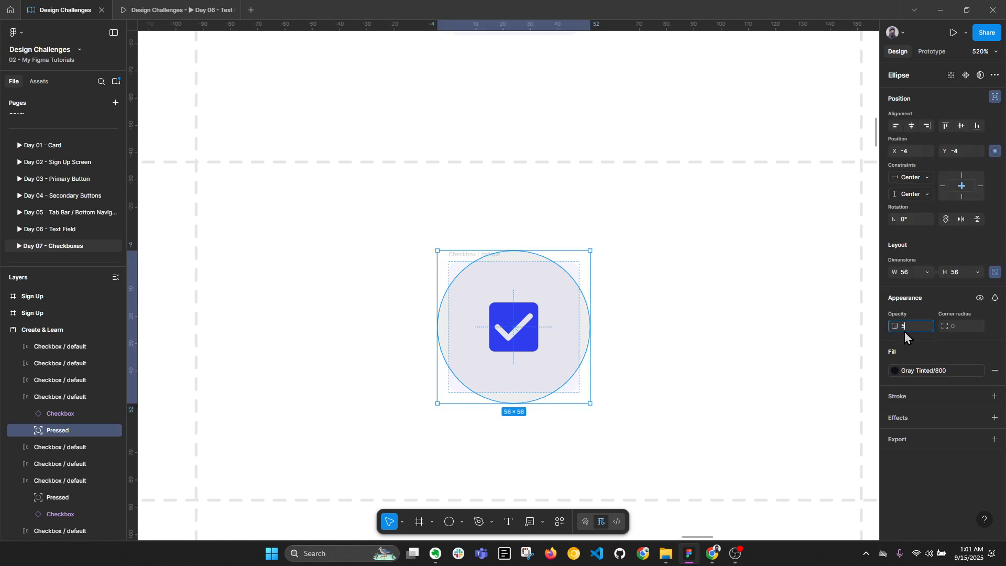
{"action": "left_click", "coordinate": [680, 351]}
{"action": "left_click", "coordinate": [590, 328]}
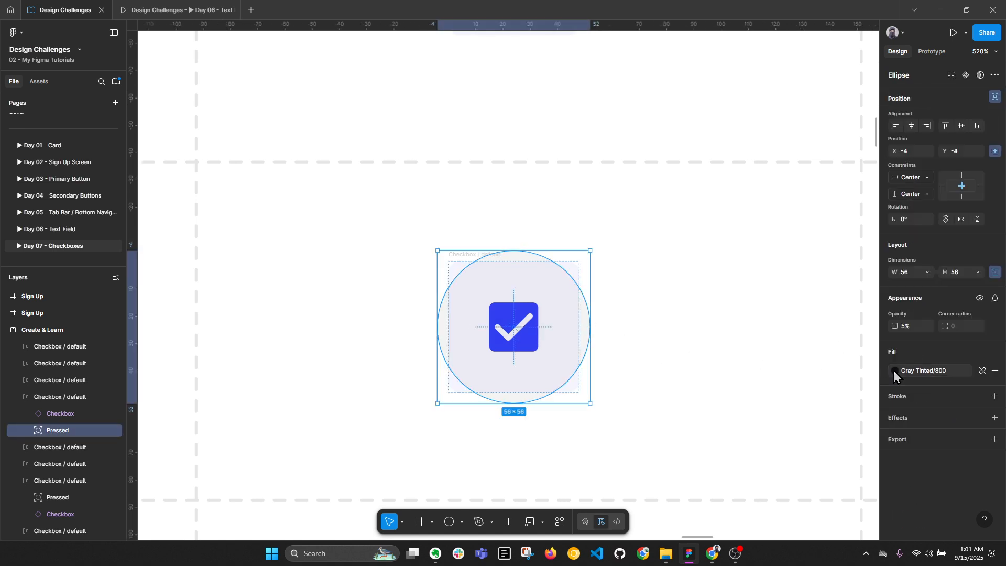
{"action": "left_click", "coordinate": [920, 372]}
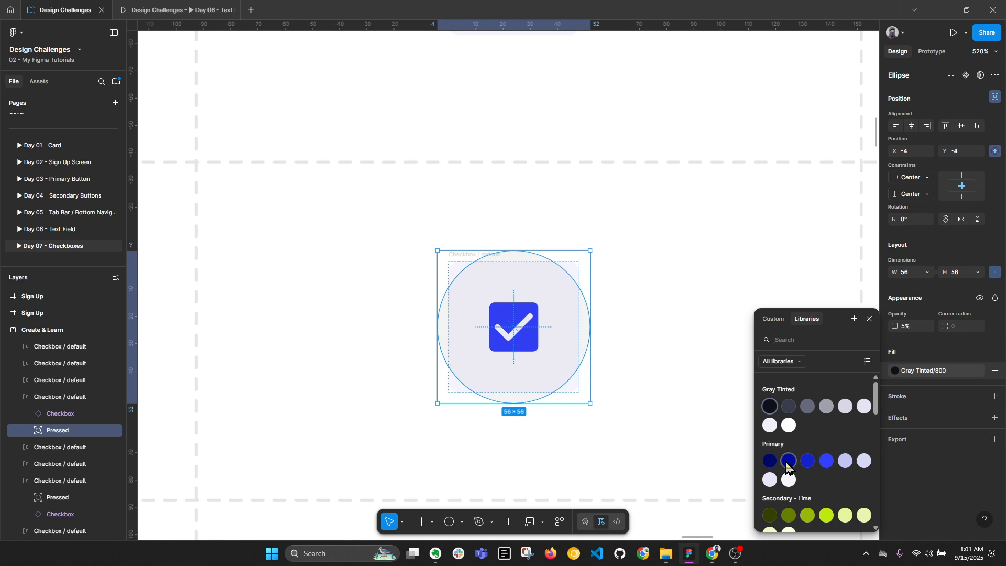
{"action": "left_click", "coordinate": [770, 460]}
{"action": "left_click", "coordinate": [754, 453]}
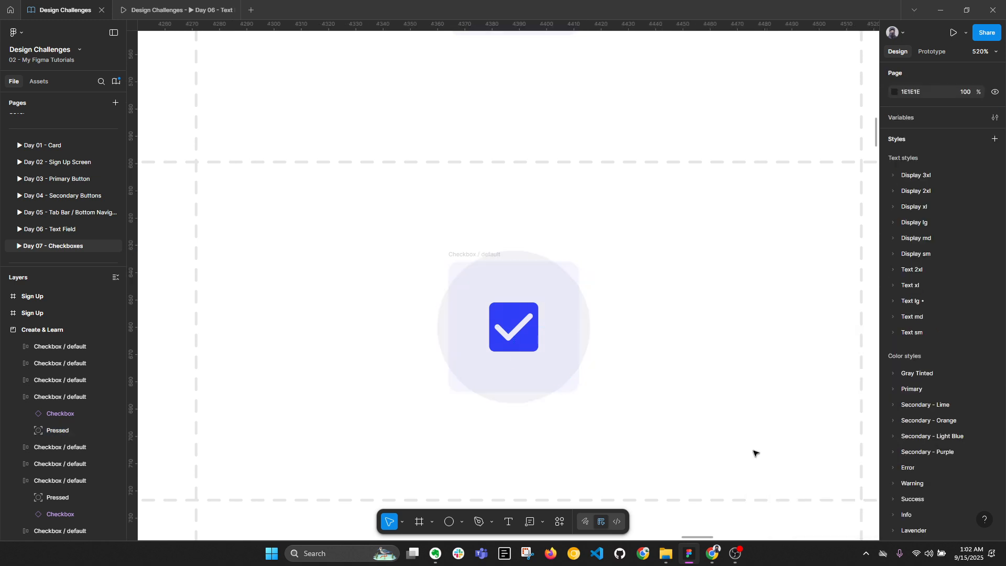
{"action": "key", "text": "ctrl+z"}
{"action": "key", "text": "ctrl+z"}
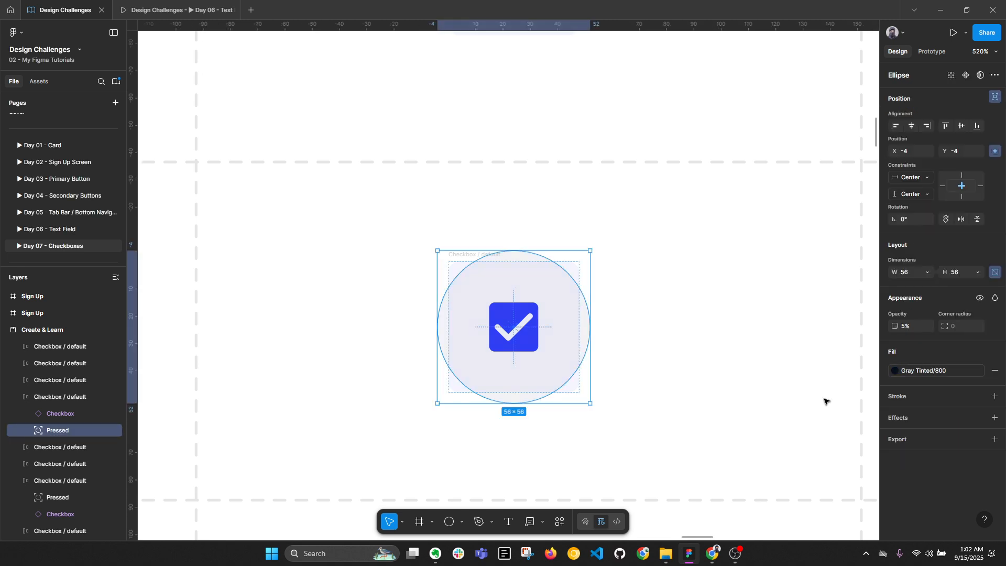
{"action": "left_click", "coordinate": [659, 310]}
{"action": "scroll", "coordinate": [538, 283], "scroll_direction": "down", "scroll_amount": 2}
{"action": "left_click", "coordinate": [561, 281]}
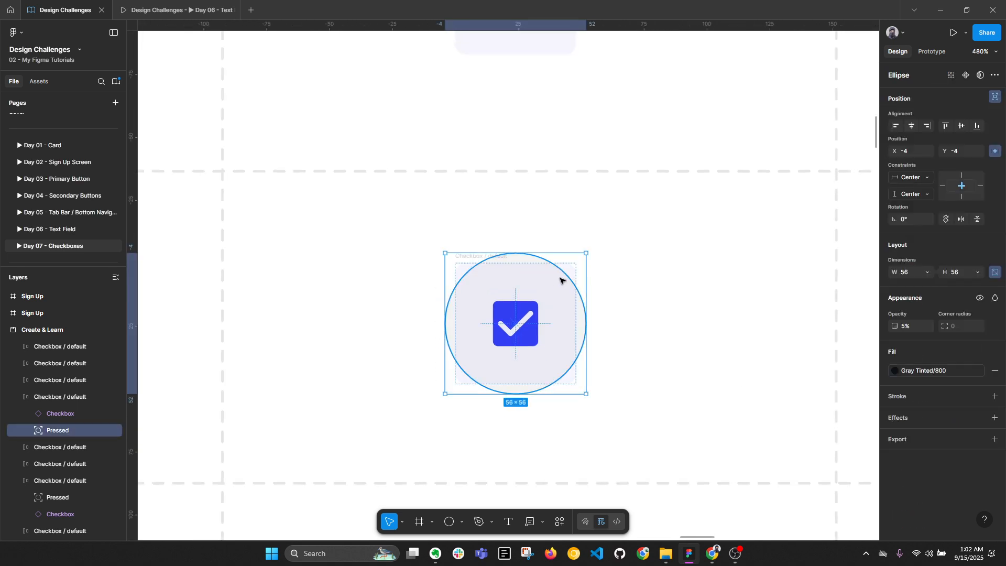
{"action": "key", "text": "alt+l"}
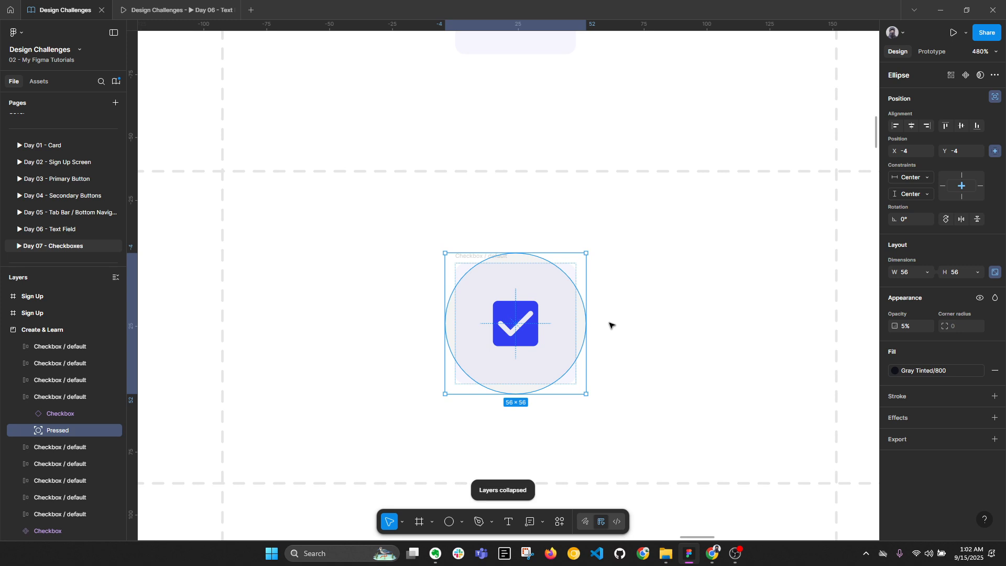
{"action": "left_click", "coordinate": [650, 326]}
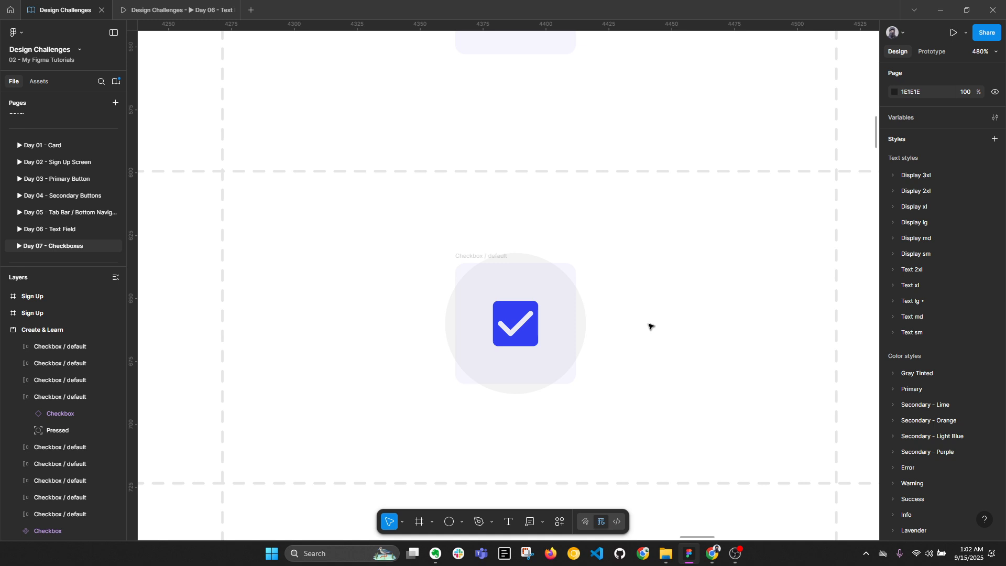
{"action": "left_click", "coordinate": [565, 322]}
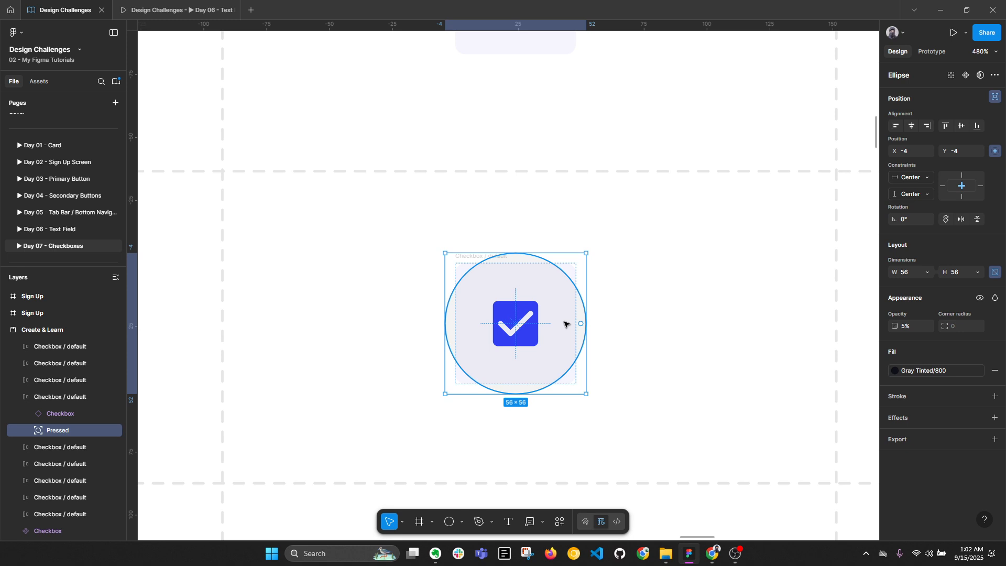
{"action": "scroll", "coordinate": [565, 322], "scroll_direction": "down", "scroll_amount": 5}
{"action": "left_click_drag", "start_coordinate": [746, 322], "coordinate": [670, 321]}
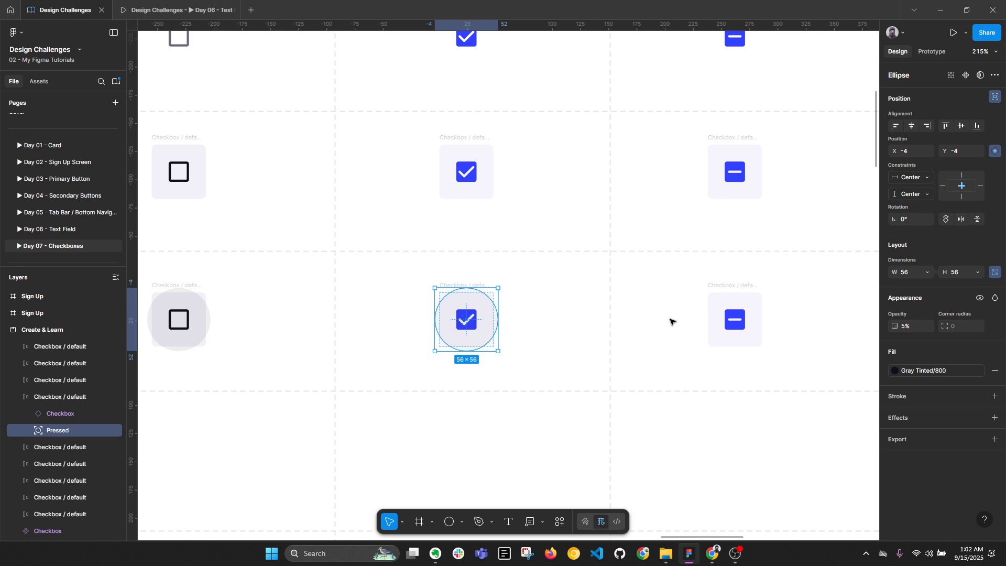
{"action": "scroll", "coordinate": [811, 341], "scroll_direction": "right", "scroll_amount": 8}
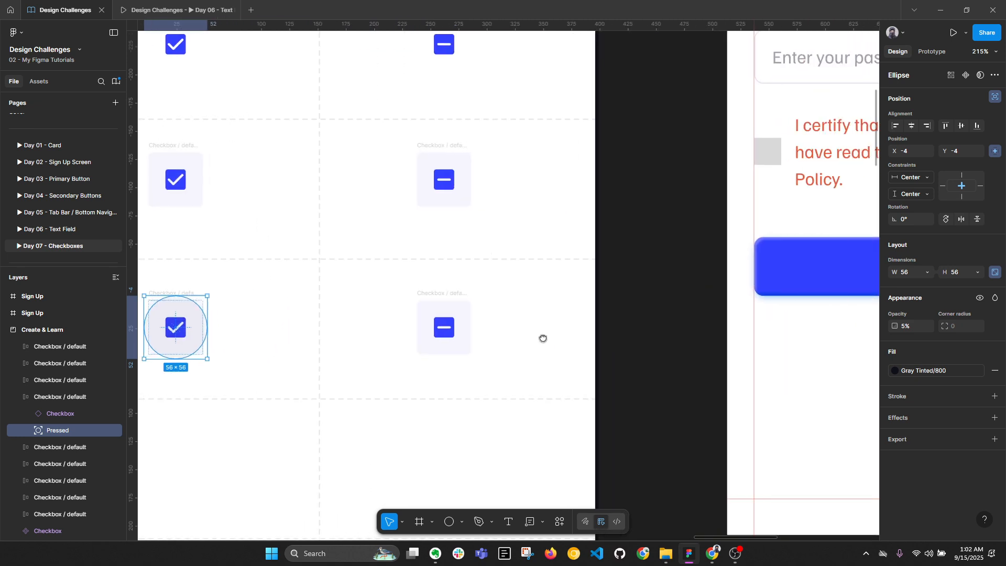
{"action": "scroll", "coordinate": [733, 257], "scroll_direction": "down", "scroll_amount": 3}
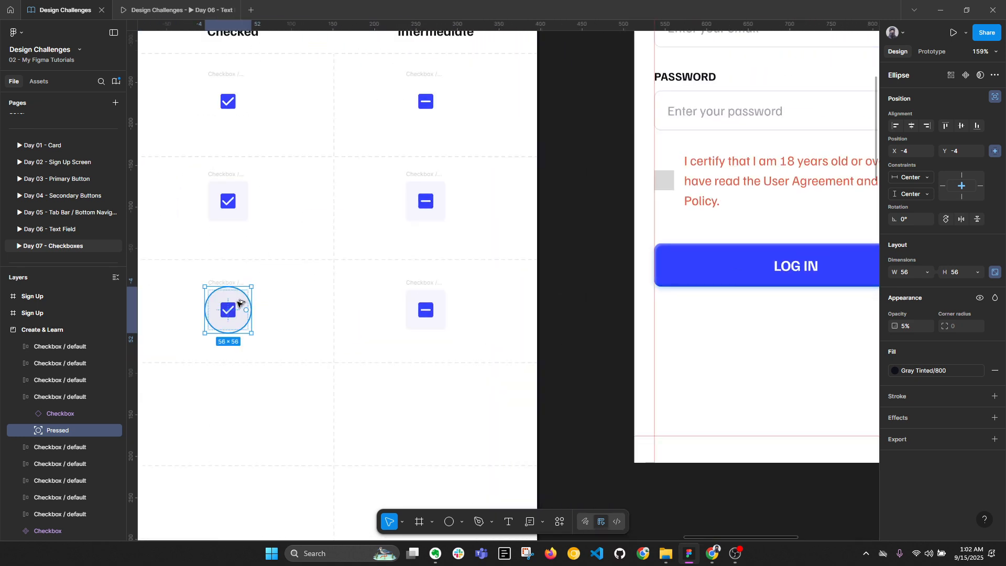
{"action": "left_click_drag", "start_coordinate": [231, 308], "coordinate": [690, 294]}
{"action": "scroll", "coordinate": [733, 268], "scroll_direction": "up", "scroll_amount": 3}
{"action": "scroll", "coordinate": [714, 272], "scroll_direction": "up", "scroll_amount": 3}
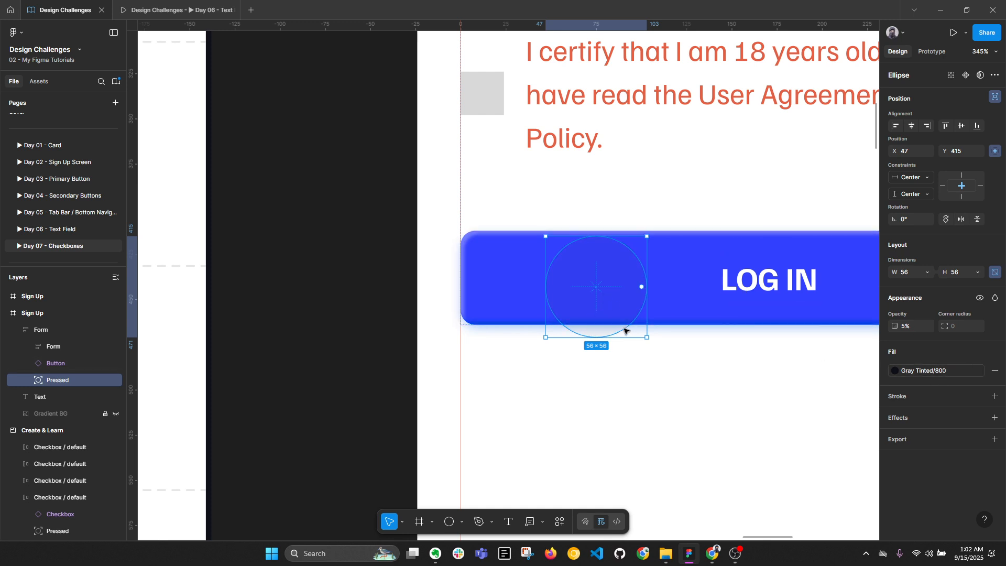
{"action": "left_click_drag", "start_coordinate": [545, 236], "coordinate": [496, 187]}
{"action": "left_click", "coordinate": [913, 373]}
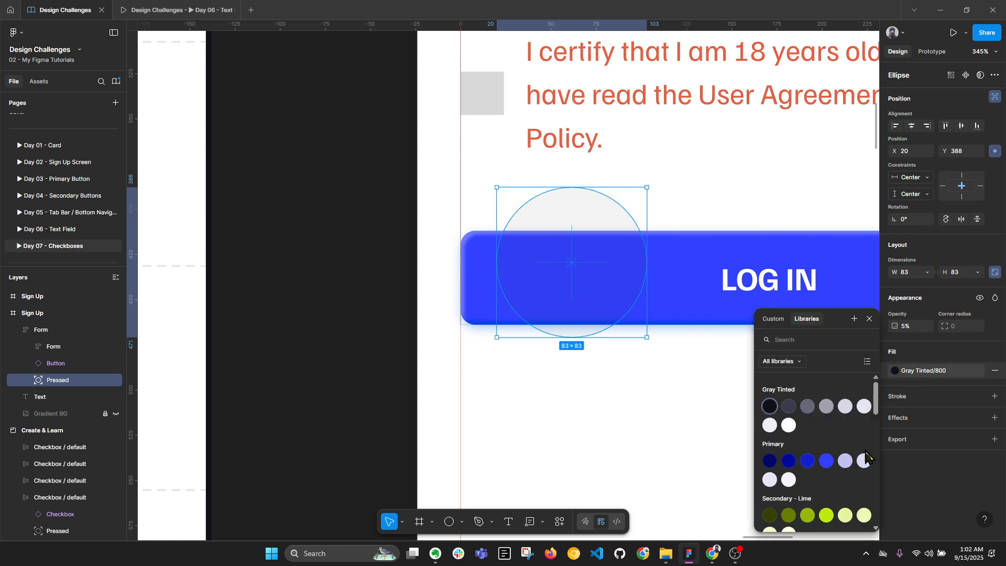
{"action": "left_click", "coordinate": [788, 424]}
{"action": "left_click", "coordinate": [700, 433]}
{"action": "left_click", "coordinate": [593, 270]}
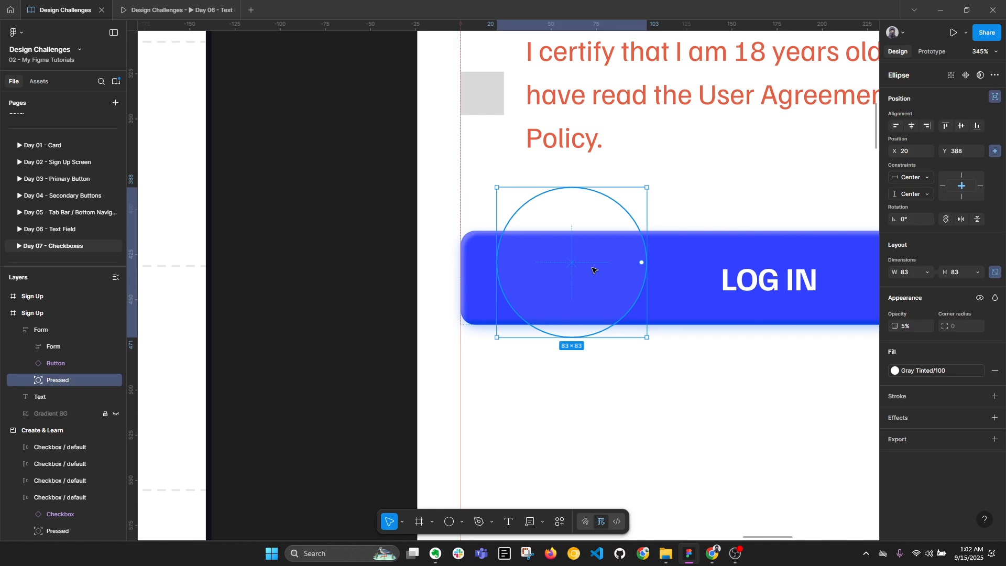
{"action": "left_click_drag", "start_coordinate": [592, 270], "coordinate": [604, 284]}
{"action": "type", "text": "1"}
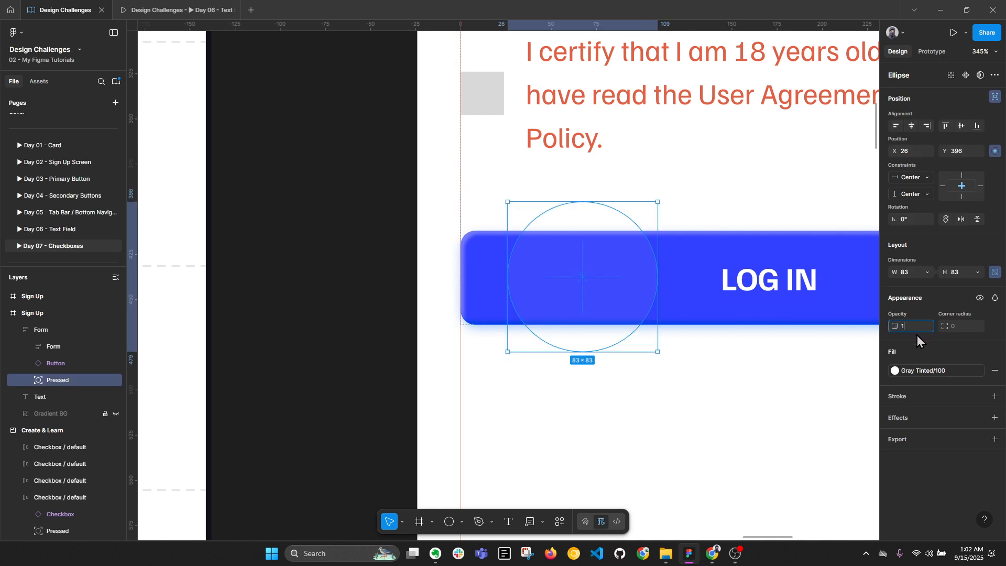
{"action": "type", "text": "0"}
{"action": "left_click", "coordinate": [687, 421]}
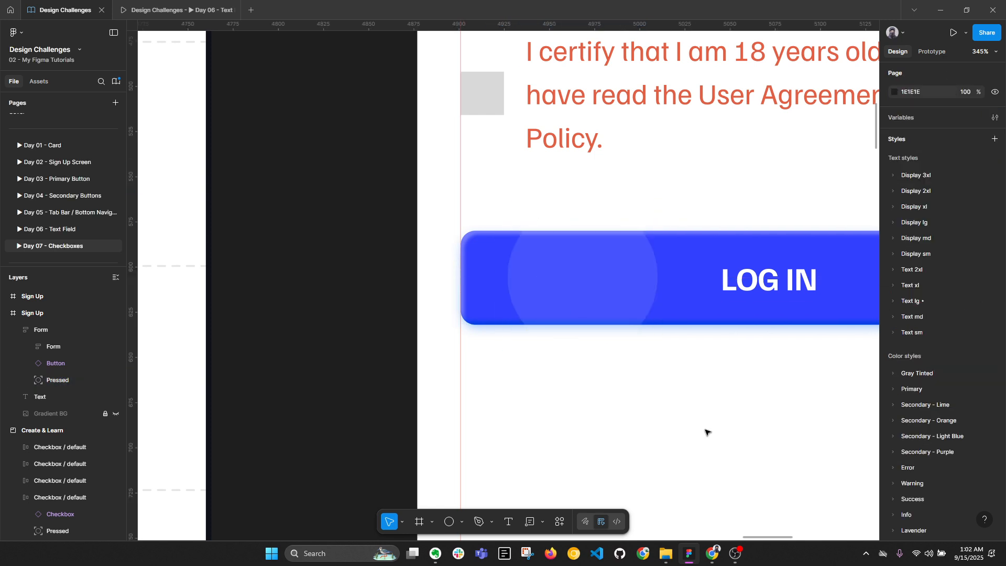
{"action": "left_click", "coordinate": [609, 288]}
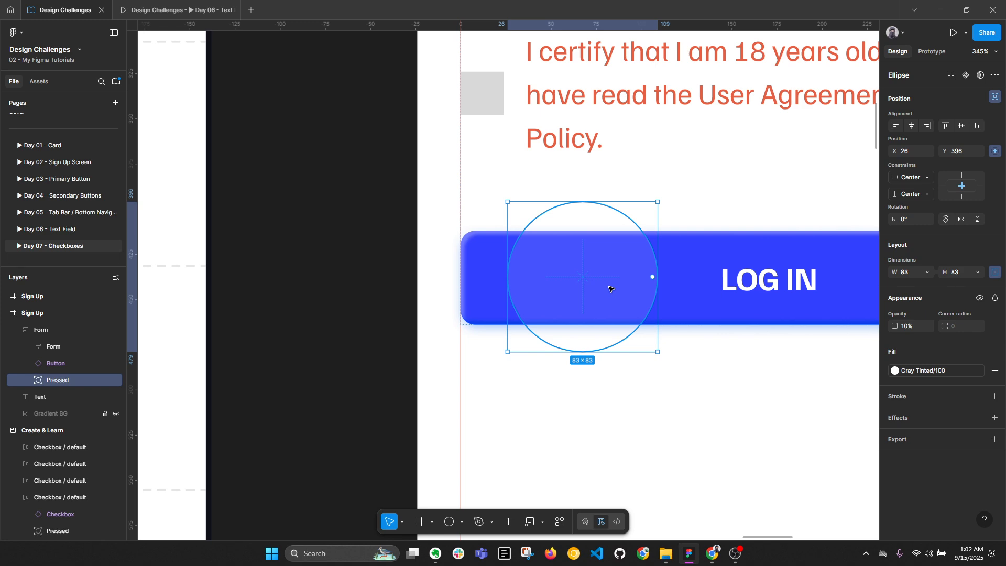
{"action": "key", "text": "Delete"}
{"action": "scroll", "coordinate": [623, 283], "scroll_direction": "down", "scroll_amount": 4}
{"action": "left_click_drag", "start_coordinate": [428, 310], "coordinate": [781, 289]}
Paste the pressed circle into the intermediate checkbox frame
{"action": "scroll", "coordinate": [550, 302], "scroll_direction": "up", "scroll_amount": 3}
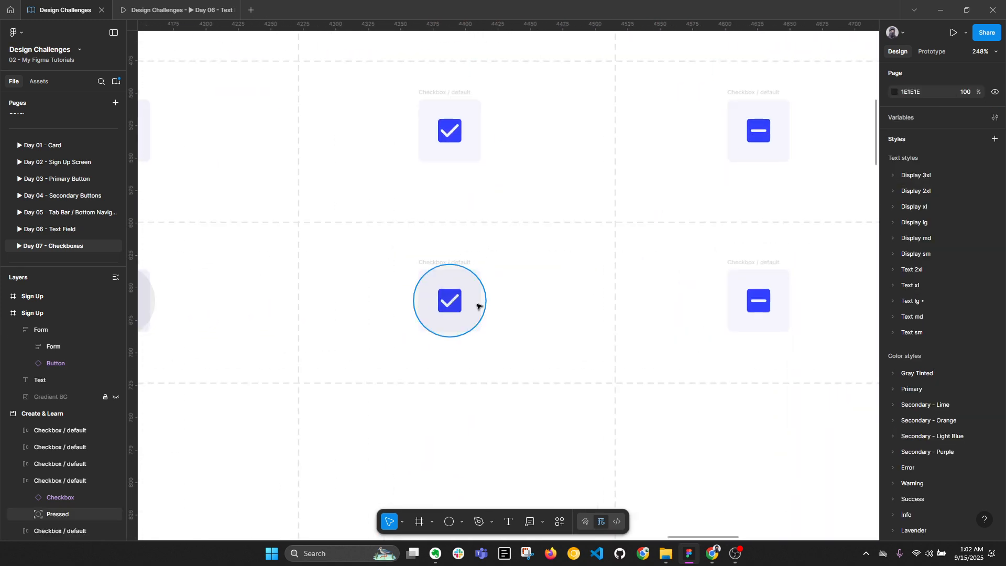
{"action": "left_click", "coordinate": [477, 306]}
{"action": "left_click", "coordinate": [765, 266]}
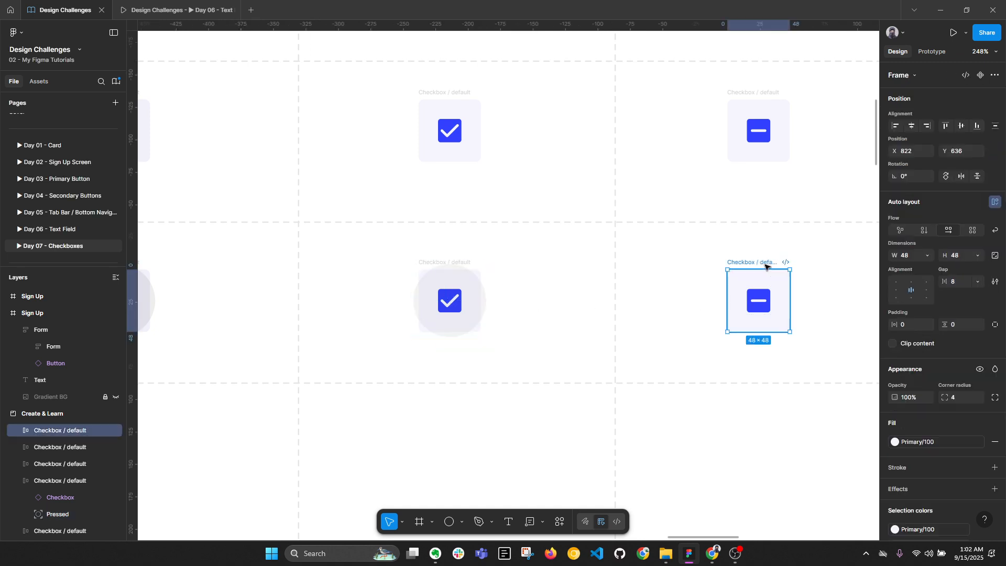
{"action": "left_click", "coordinate": [476, 295]}
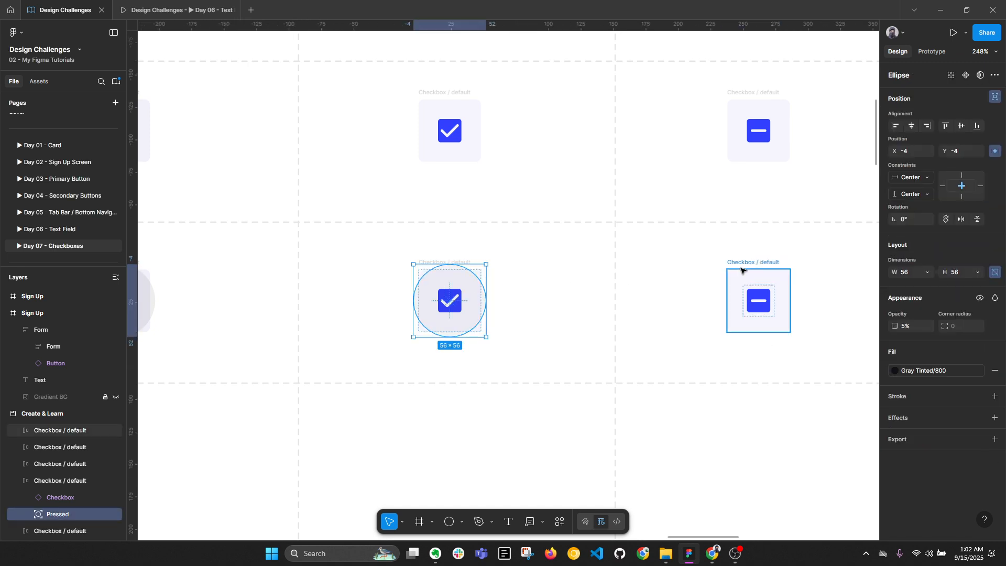
{"action": "left_click", "coordinate": [760, 266]}
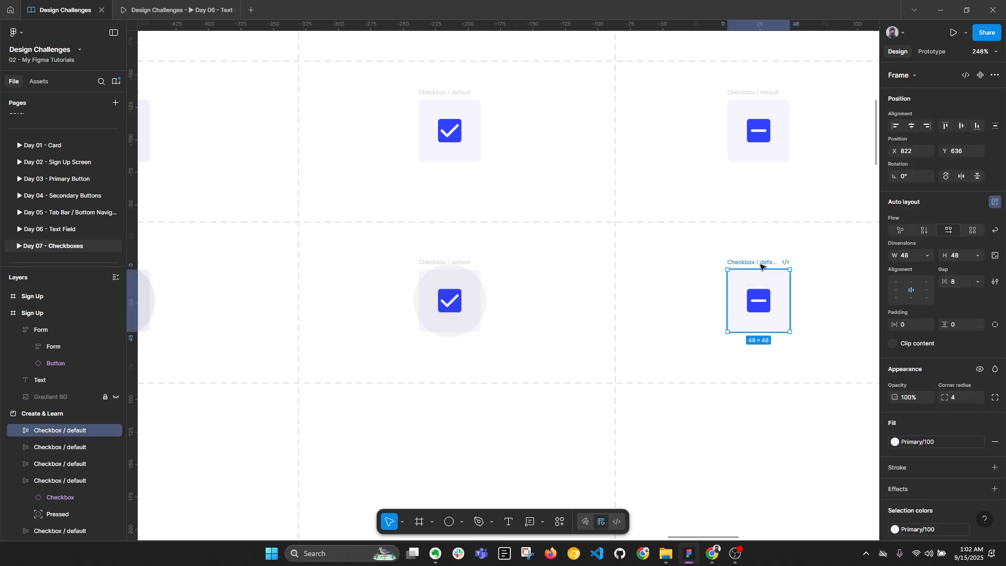
{"action": "key", "text": "ctrl+v"}
{"action": "left_click", "coordinate": [626, 337]}
{"action": "scroll", "coordinate": [661, 322], "scroll_direction": "down", "scroll_amount": 3}
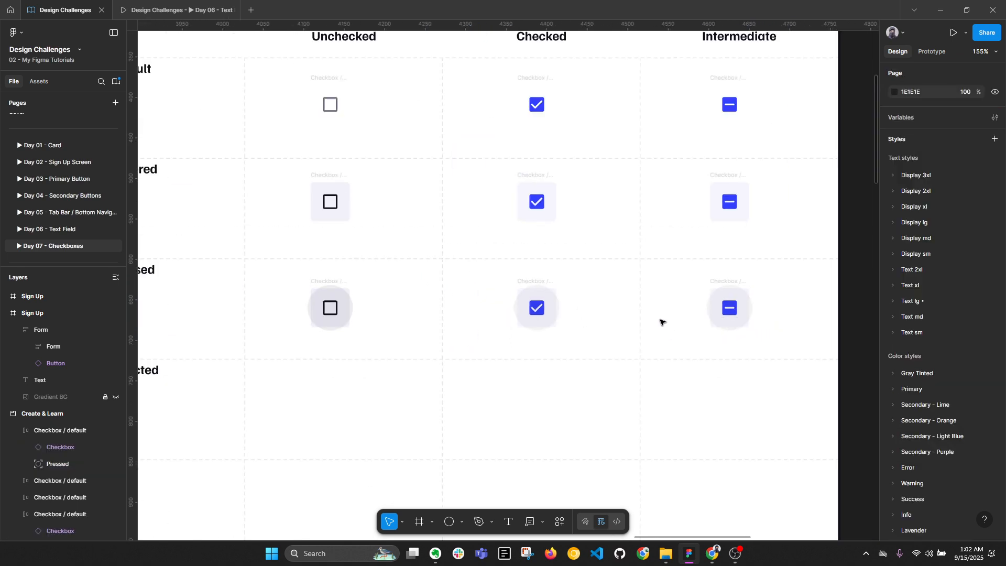
Align the three Pressed-row circles to the top and left
{"action": "left_click_drag", "start_coordinate": [274, 267], "coordinate": [800, 339]}
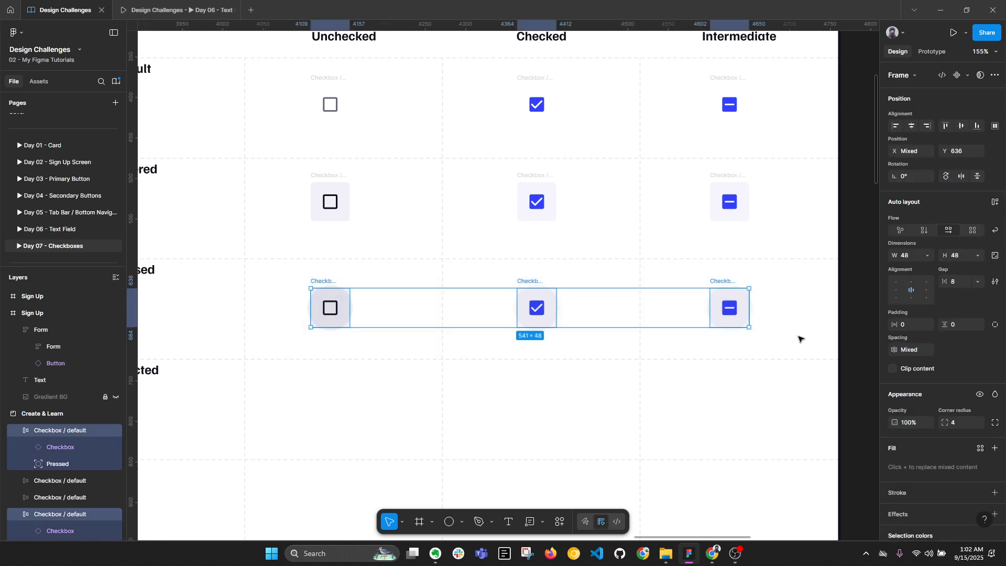
{"action": "left_click", "coordinate": [746, 409]}
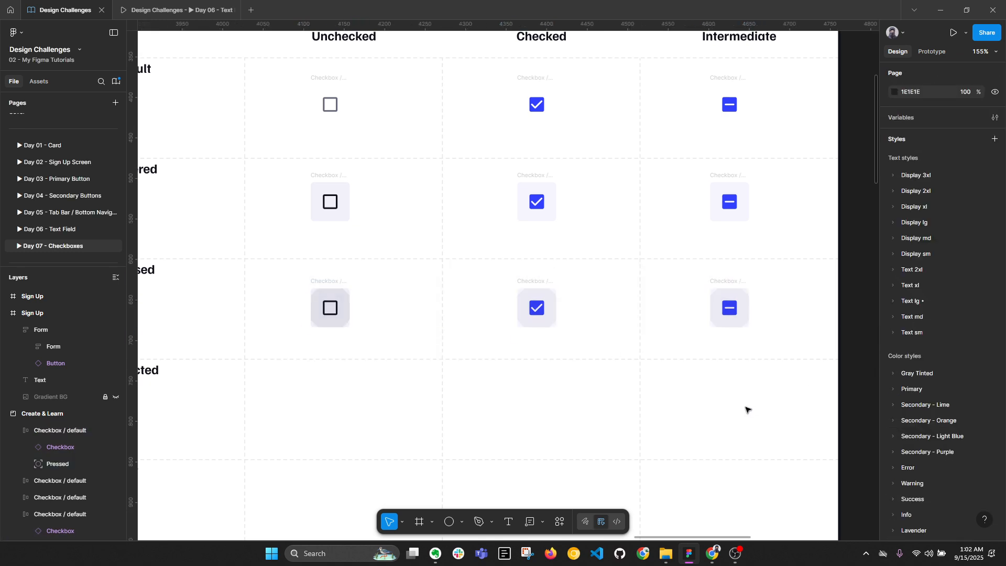
{"action": "scroll", "coordinate": [364, 314], "scroll_direction": "up", "scroll_amount": 3}
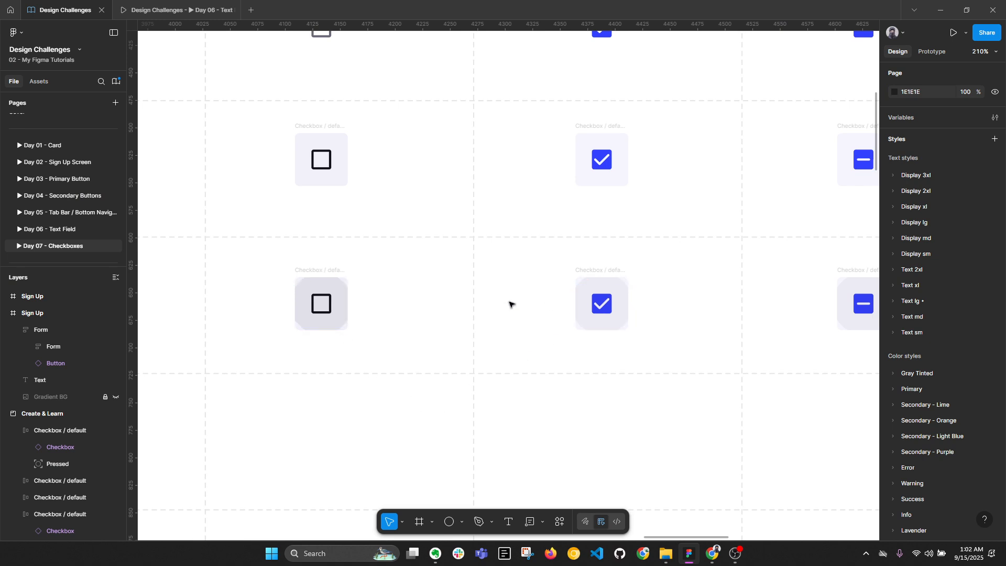
{"action": "left_click", "coordinate": [327, 327]}
{"action": "left_click", "coordinate": [611, 319], "text": "shift"}
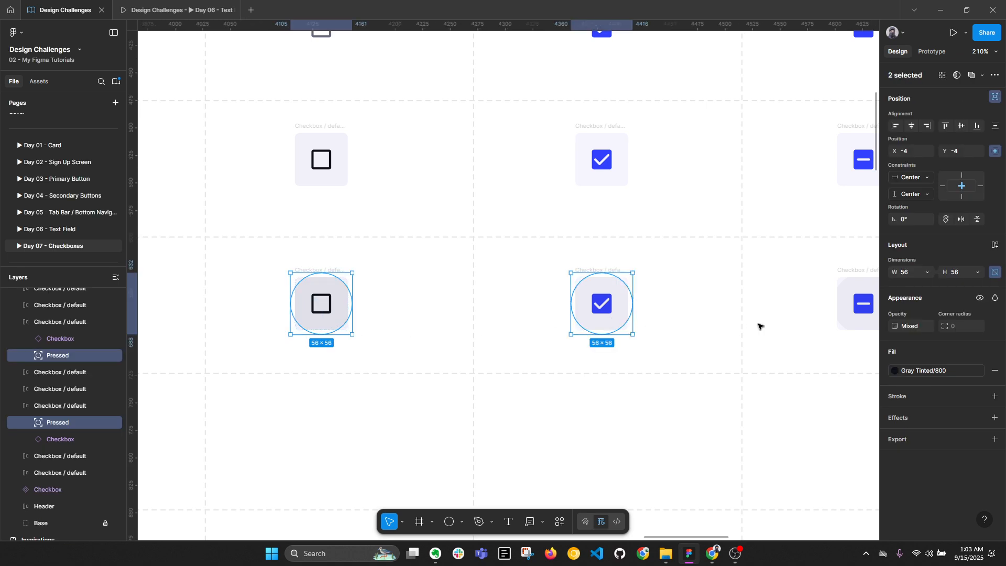
{"action": "left_click", "coordinate": [852, 318], "text": "shift"}
{"action": "scroll", "coordinate": [788, 308], "scroll_direction": "right", "scroll_amount": 3}
{"action": "scroll", "coordinate": [790, 309], "scroll_direction": "up", "scroll_amount": 2}
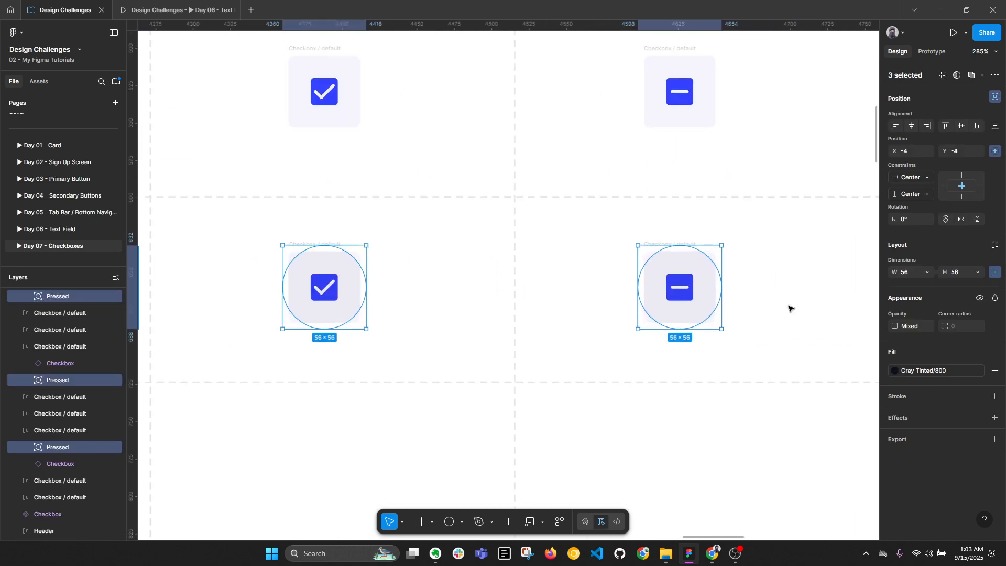
{"action": "left_click", "coordinate": [943, 127]}
{"action": "left_click", "coordinate": [896, 127]}
{"action": "left_click", "coordinate": [827, 288]}
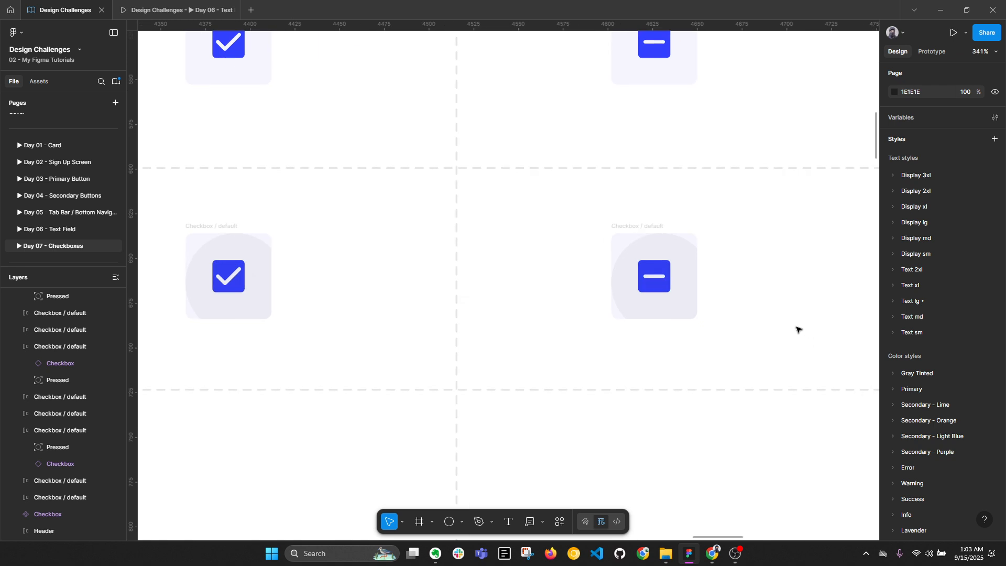
Check the intermediate checkbox's circle and collapse the layer tree to top-level frames
{"action": "scroll", "coordinate": [797, 327], "scroll_direction": "up", "scroll_amount": 3}
{"action": "left_click", "coordinate": [645, 270]}
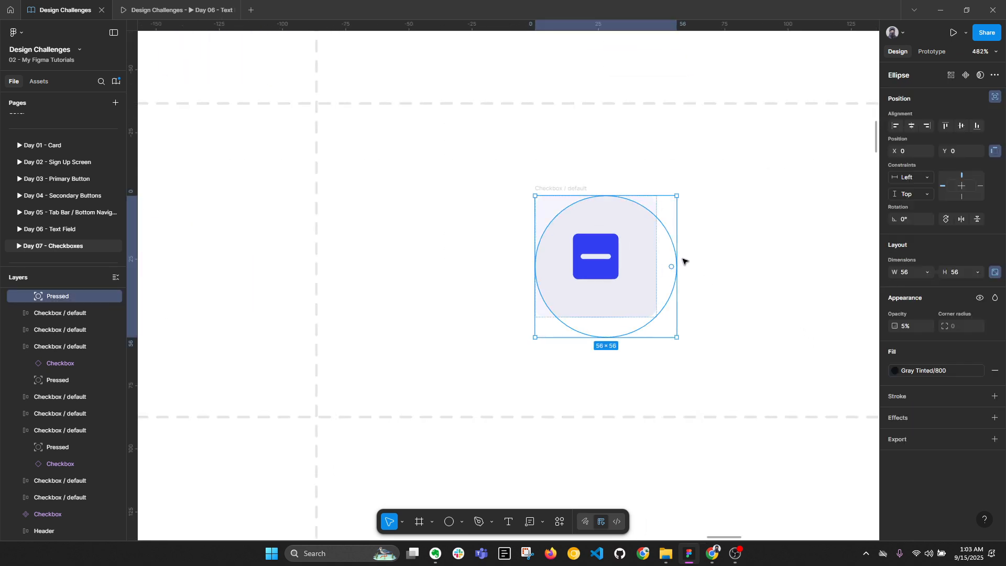
{"action": "left_click", "coordinate": [779, 241]}
{"action": "key", "text": "alt+l"}
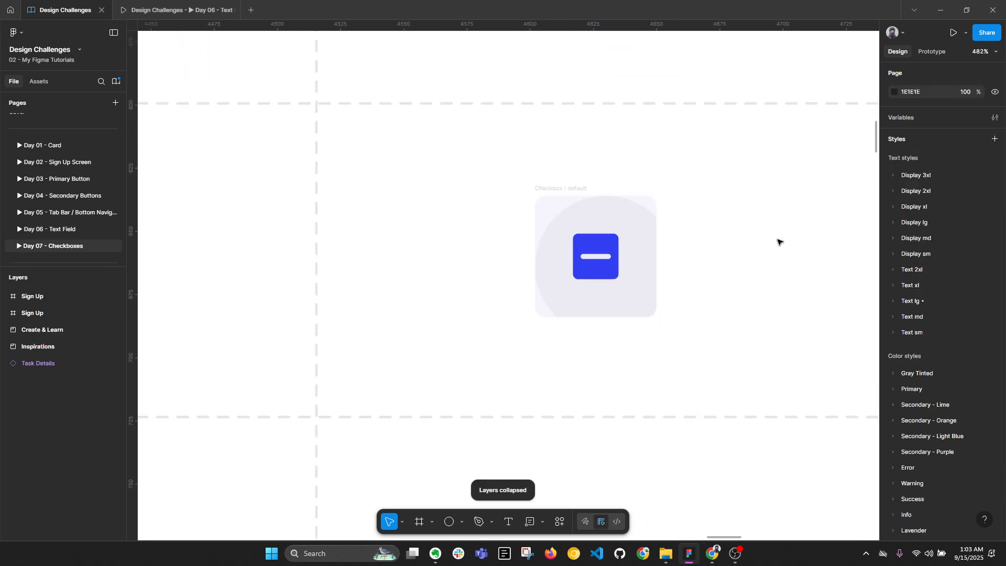
{"action": "scroll", "coordinate": [778, 238], "scroll_direction": "down", "scroll_amount": 5}
{"action": "scroll", "coordinate": [487, 239], "scroll_direction": "up", "scroll_amount": 5}
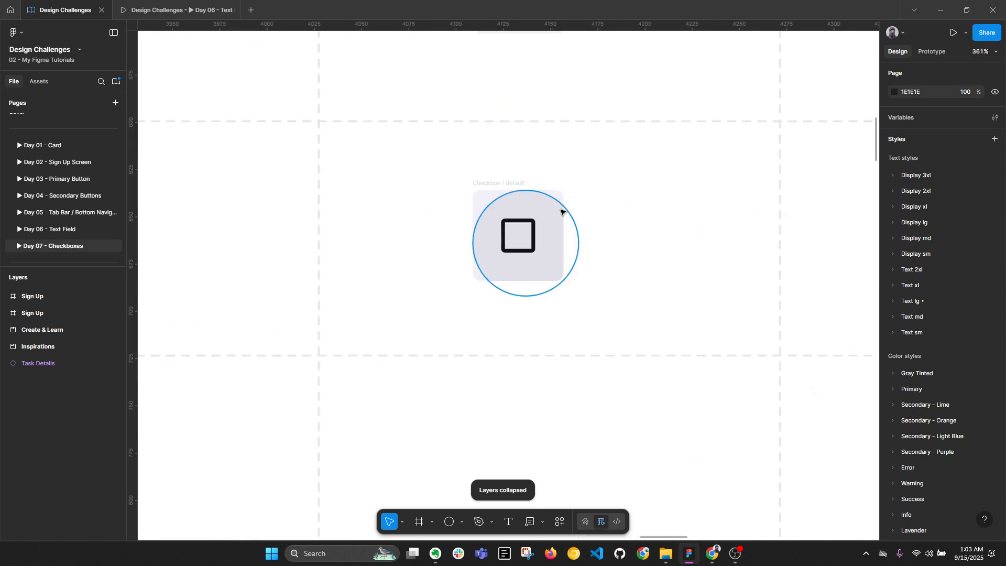
{"action": "scroll", "coordinate": [561, 212], "scroll_direction": "up", "scroll_amount": 2}
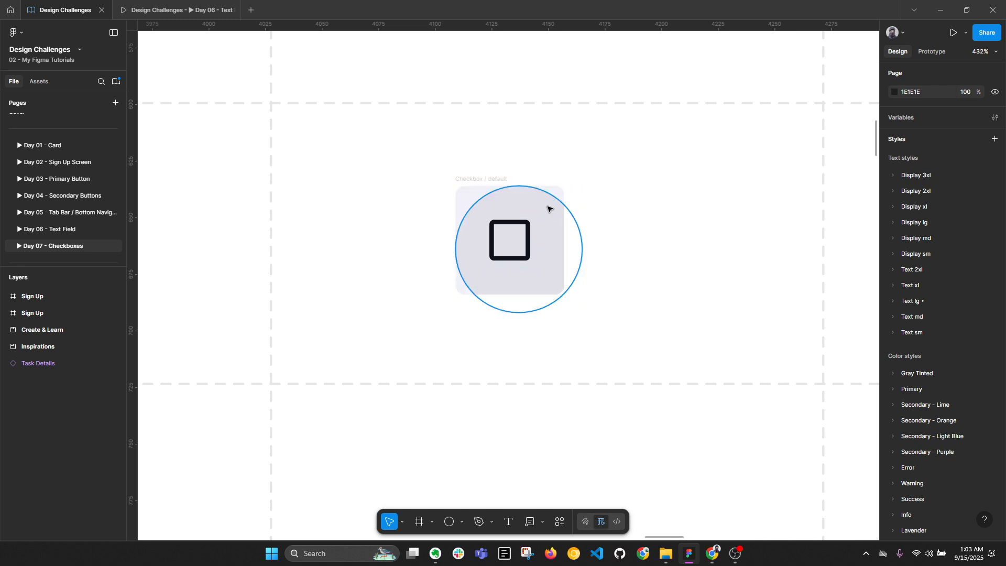
{"action": "scroll", "coordinate": [487, 239], "scroll_direction": "down", "scroll_amount": 8}
Paste the pressed circle into the LOG IN button with Gray Tinted/100 fill at 20% opacity
{"action": "left_click", "coordinate": [532, 242], "text": "ctrl"}
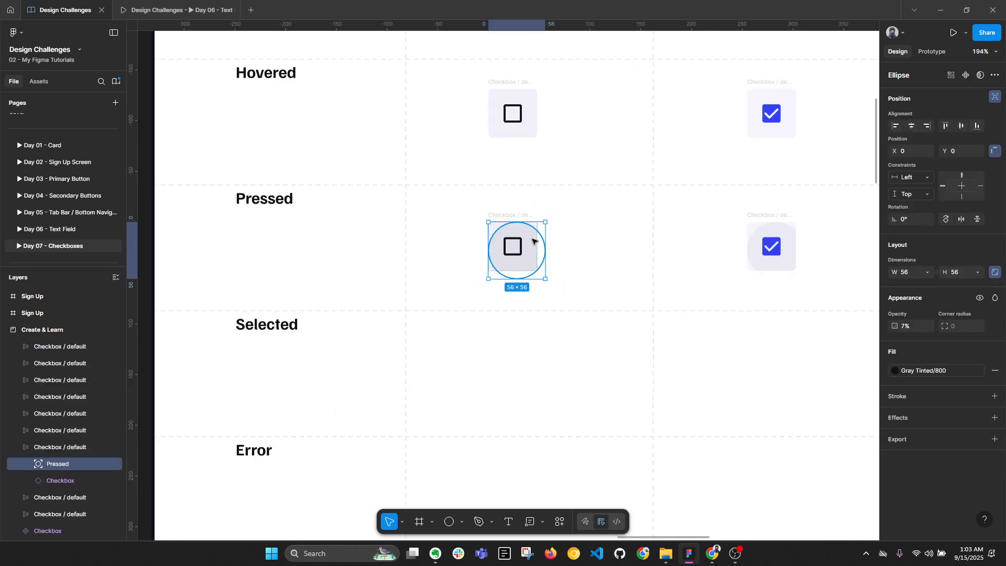
{"action": "scroll", "coordinate": [533, 244], "scroll_direction": "down", "scroll_amount": 6}
{"action": "left_click_drag", "start_coordinate": [749, 244], "coordinate": [319, 261]}
{"action": "scroll", "coordinate": [655, 223], "scroll_direction": "up", "scroll_amount": 5}
{"action": "scroll", "coordinate": [649, 224], "scroll_direction": "up", "scroll_amount": 5}
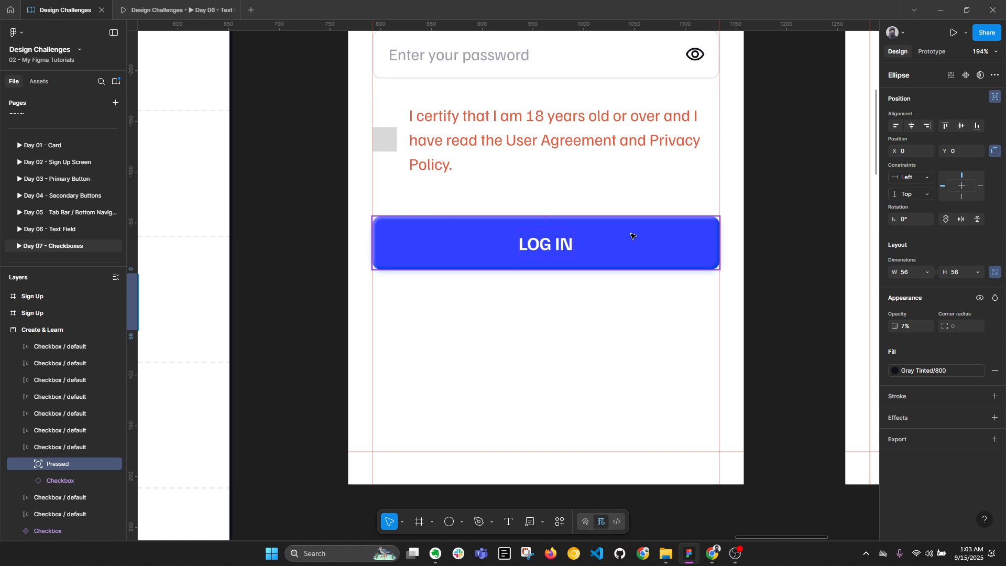
{"action": "left_click", "coordinate": [595, 242], "text": "ctrl"}
{"action": "key", "text": "ctrl+v"}
{"action": "left_click", "coordinate": [931, 372]}
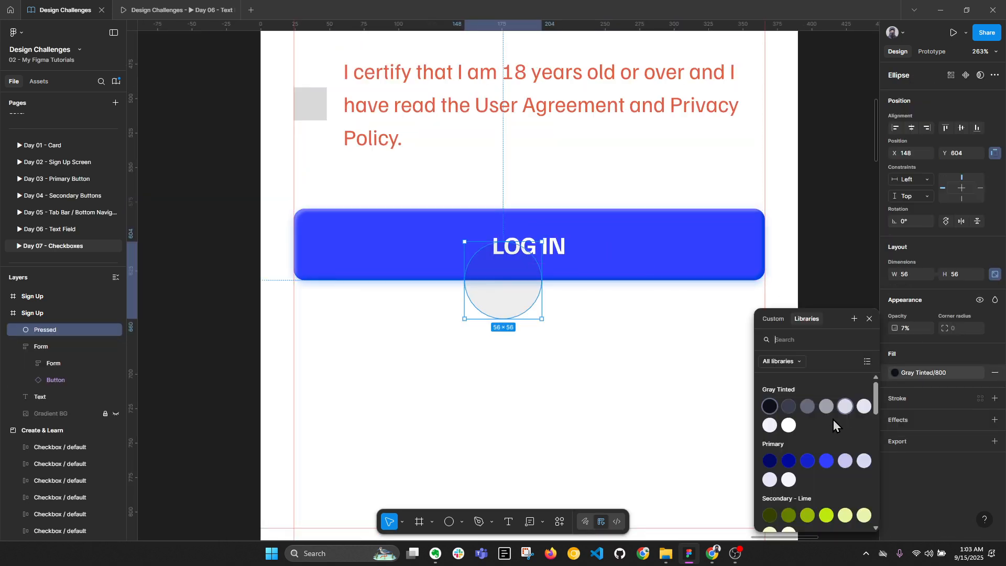
{"action": "left_click", "coordinate": [789, 425]}
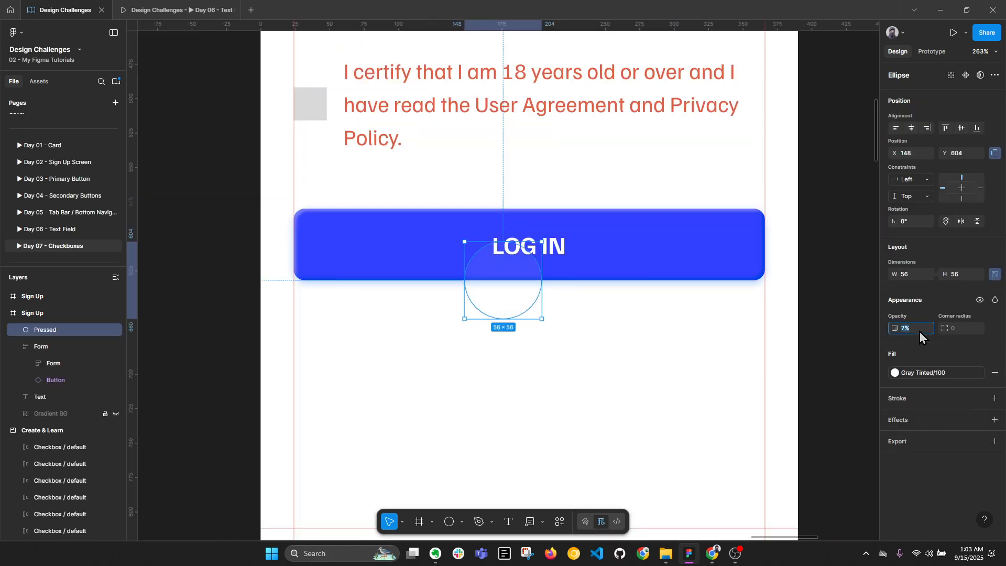
{"action": "key", "text": "Return"}
Move the circle around the LOG IN button, ending at its right end
{"action": "scroll", "coordinate": [451, 298], "scroll_direction": "up", "scroll_amount": 3}
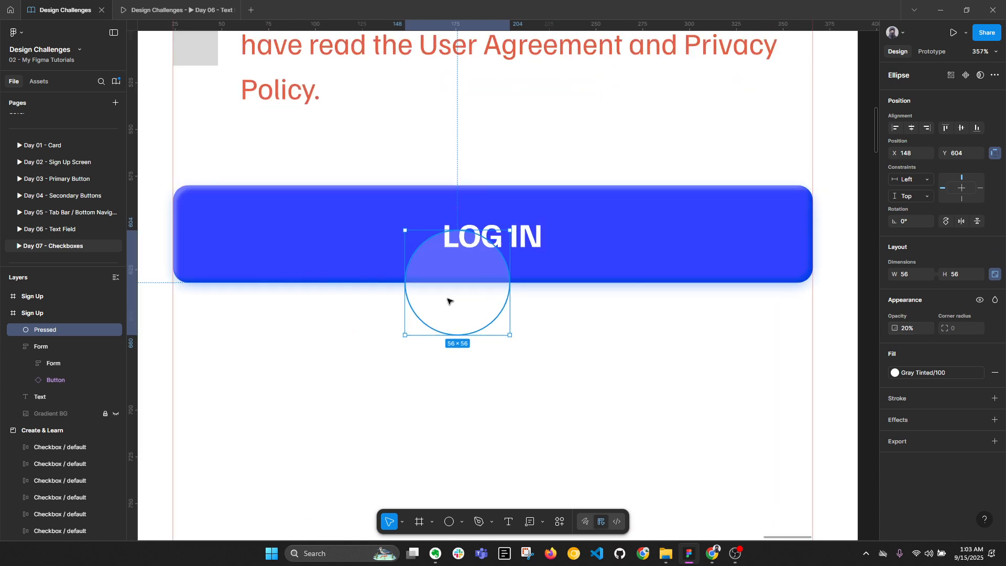
{"action": "left_click_drag", "start_coordinate": [448, 299], "coordinate": [486, 253]}
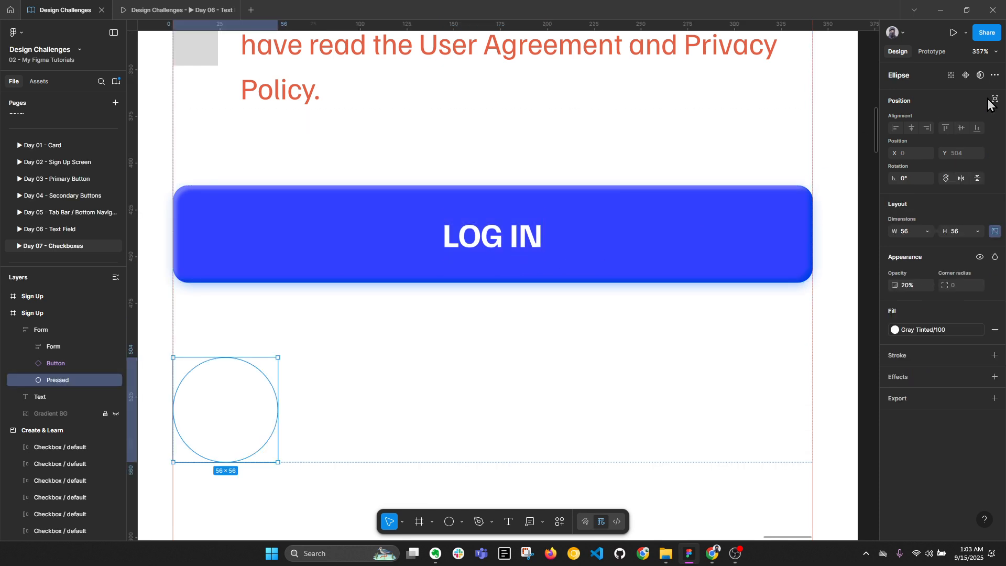
{"action": "left_click_drag", "start_coordinate": [195, 417], "coordinate": [485, 240]}
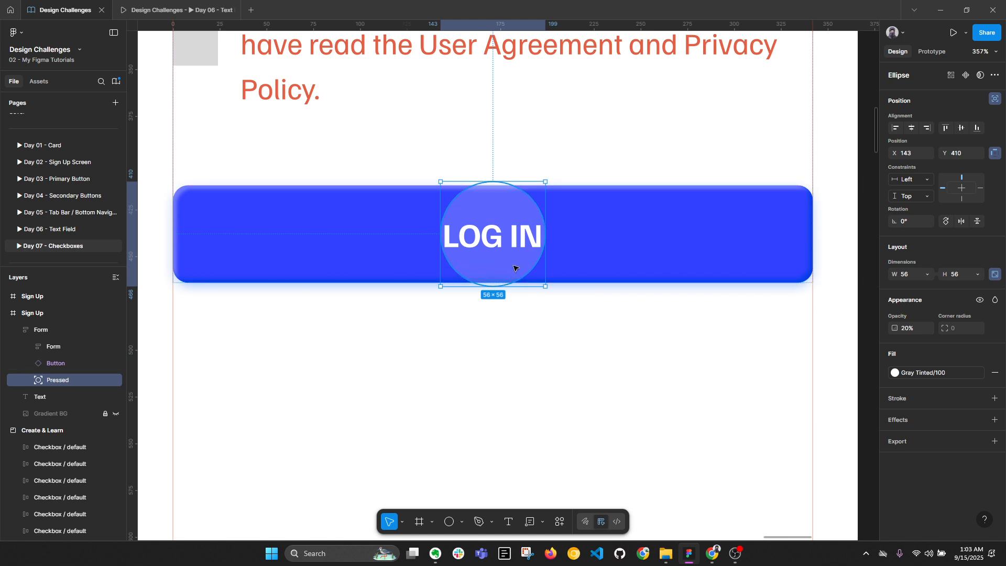
{"action": "left_click_drag", "start_coordinate": [514, 268], "coordinate": [251, 254]}
Delete the trial circle from the LOG IN button and return to the checkbox table
{"action": "key", "text": "Delete"}
{"action": "key", "text": "alt+l"}
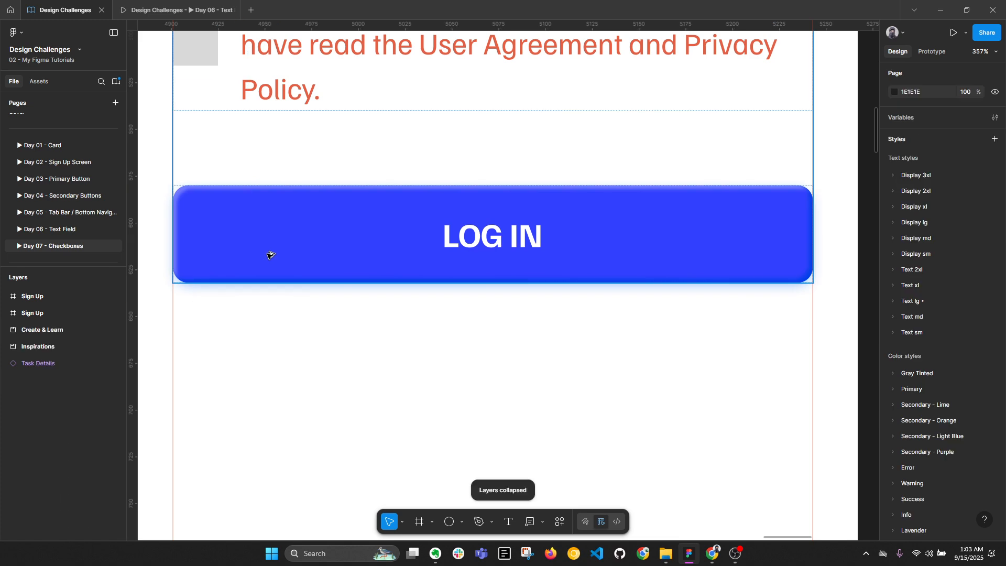
{"action": "scroll", "coordinate": [645, 265], "scroll_direction": "down", "scroll_amount": 5}
{"action": "left_click_drag", "start_coordinate": [406, 277], "coordinate": [412, 283]}
{"action": "scroll", "coordinate": [411, 284], "scroll_direction": "left", "scroll_amount": 5}
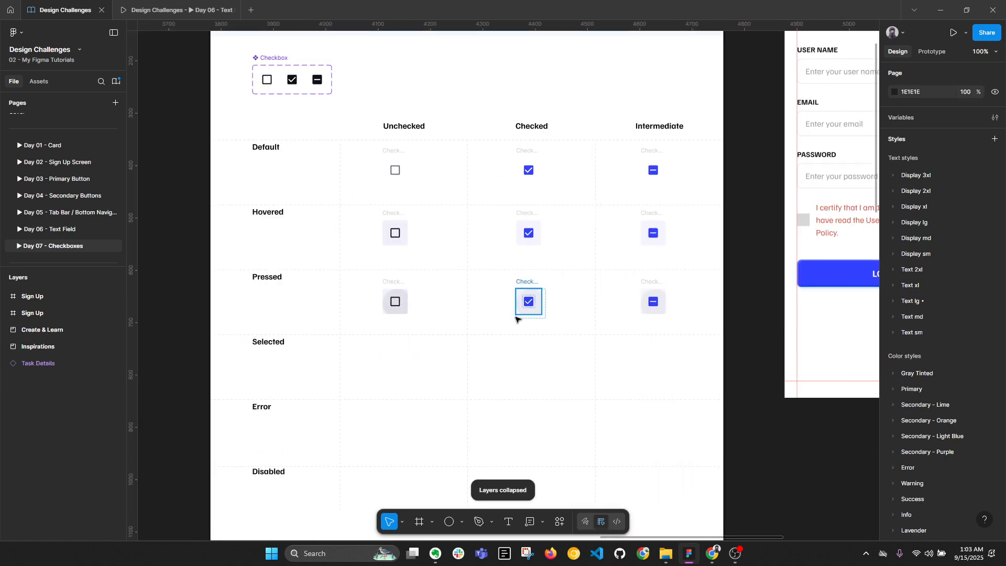
{"action": "scroll", "coordinate": [453, 312], "scroll_direction": "up", "scroll_amount": 4}
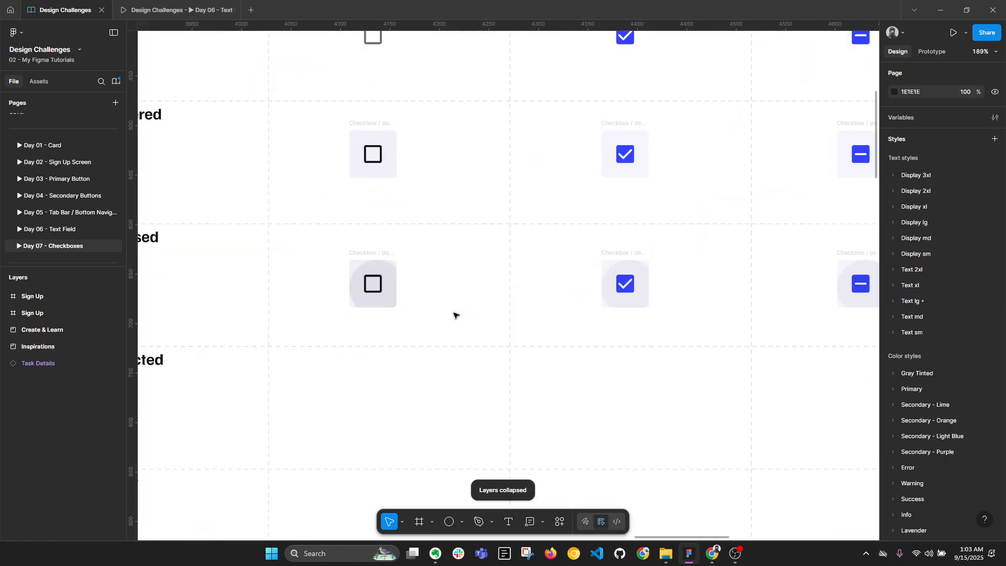
{"action": "left_click", "coordinate": [644, 294]}
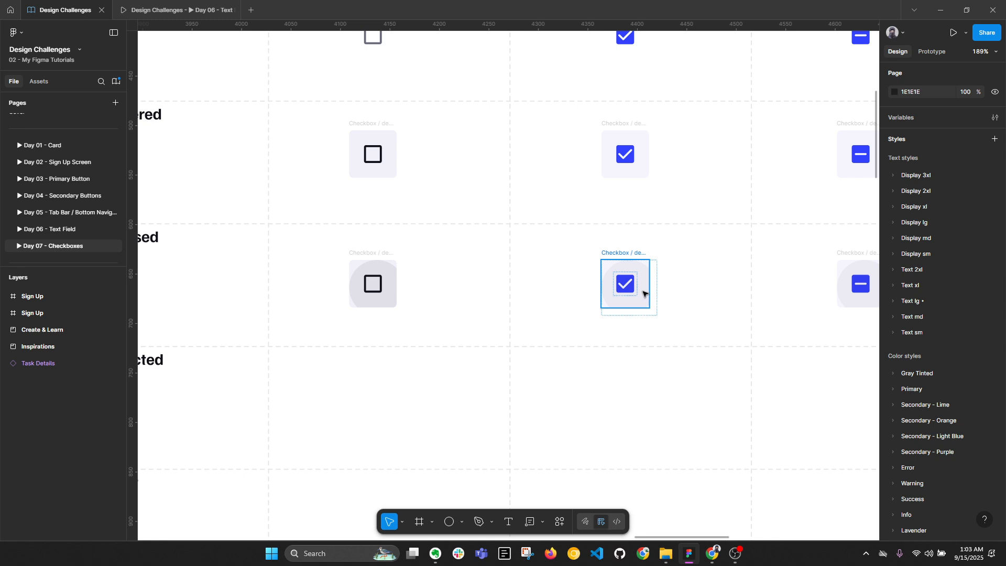
{"action": "key", "text": "alt+l"}
{"action": "scroll", "coordinate": [539, 274], "scroll_direction": "down", "scroll_amount": 2}
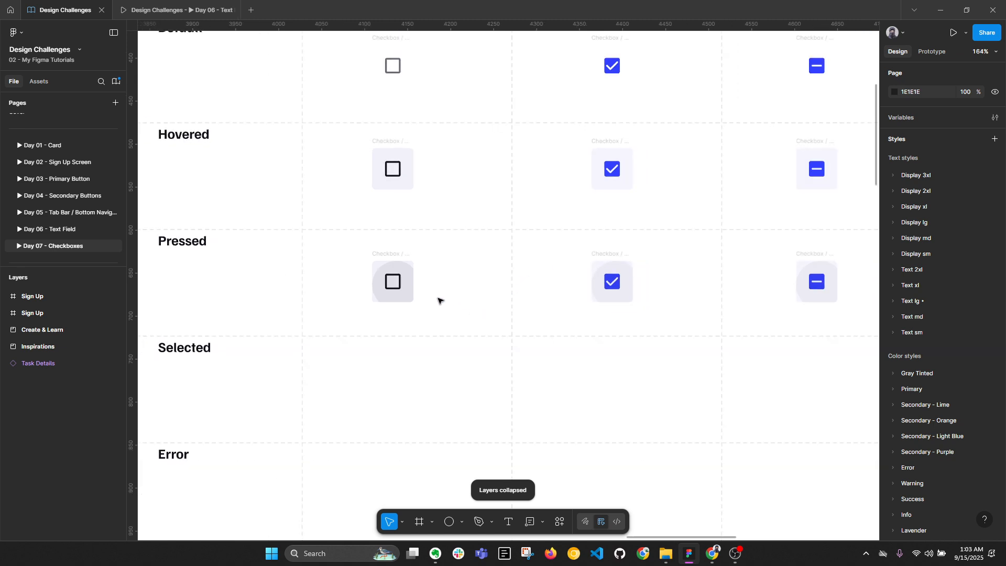
{"action": "scroll", "coordinate": [431, 299], "scroll_direction": "up", "scroll_amount": 2}
Nudge the three Pressed-row circles slightly right and down
{"action": "left_click", "coordinate": [394, 297]}
{"action": "left_click", "coordinate": [678, 280], "text": "shift"}
{"action": "scroll", "coordinate": [591, 261], "scroll_direction": "right", "scroll_amount": 3}
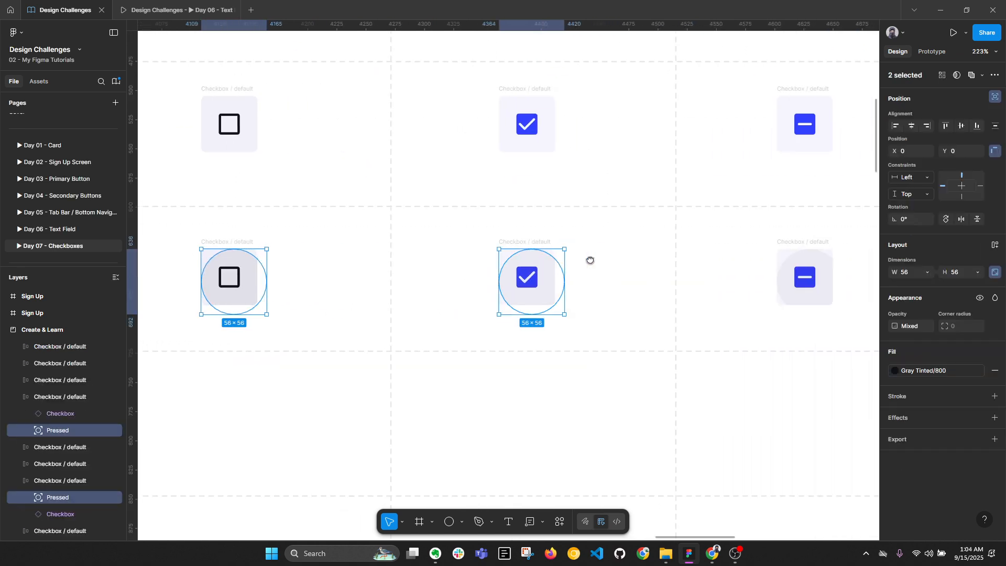
{"action": "left_click", "coordinate": [814, 268], "text": "shift"}
{"action": "scroll", "coordinate": [833, 272], "scroll_direction": "up", "scroll_amount": 3}
{"action": "key", "text": "Right"}
{"action": "key", "text": "Right"}
{"action": "key", "text": "Down"}
{"action": "key", "text": "Down"}
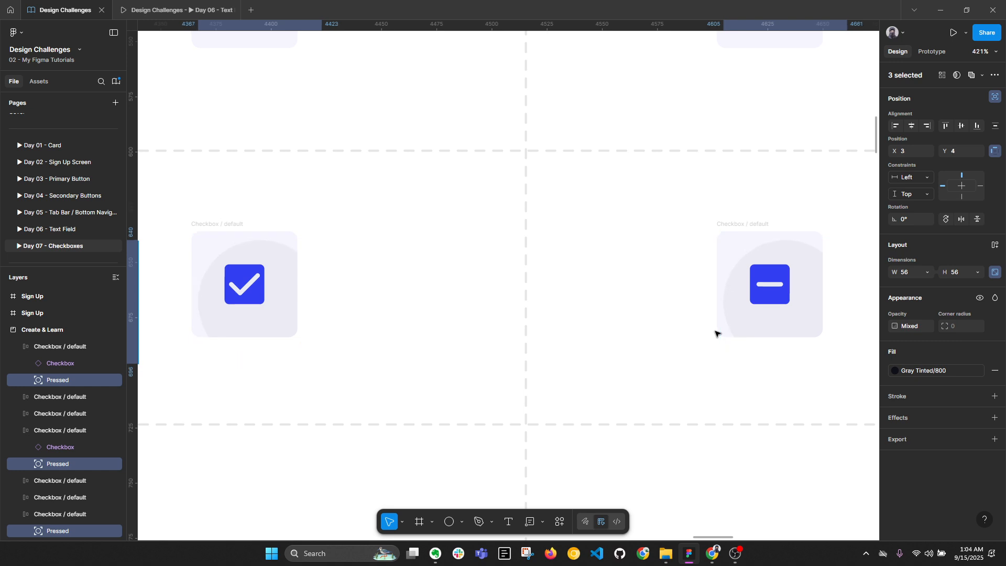
Pan across the checkbox table to review its Default, Hovered and Pressed rows
{"action": "scroll", "coordinate": [715, 333], "scroll_direction": "down", "scroll_amount": 5}
{"action": "left_click", "coordinate": [673, 339]}
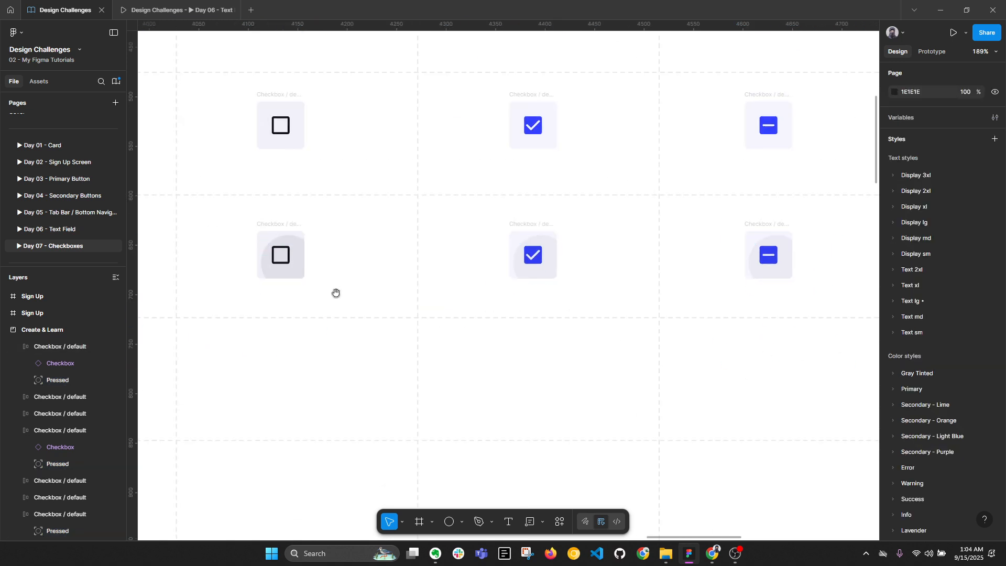
{"action": "left_click_drag", "start_coordinate": [332, 291], "coordinate": [444, 285]}
{"action": "scroll", "coordinate": [441, 284], "scroll_direction": "down", "scroll_amount": 1}
{"action": "left_click_drag", "start_coordinate": [376, 294], "coordinate": [414, 276]}
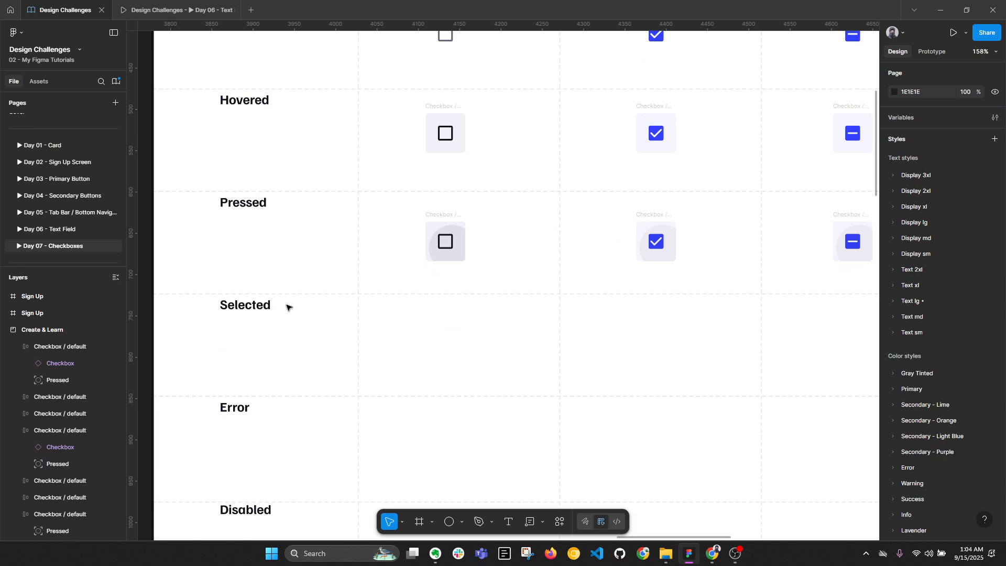
{"action": "scroll", "coordinate": [312, 305], "scroll_direction": "down", "scroll_amount": 1}
{"action": "left_click_drag", "start_coordinate": [469, 240], "coordinate": [460, 281]}
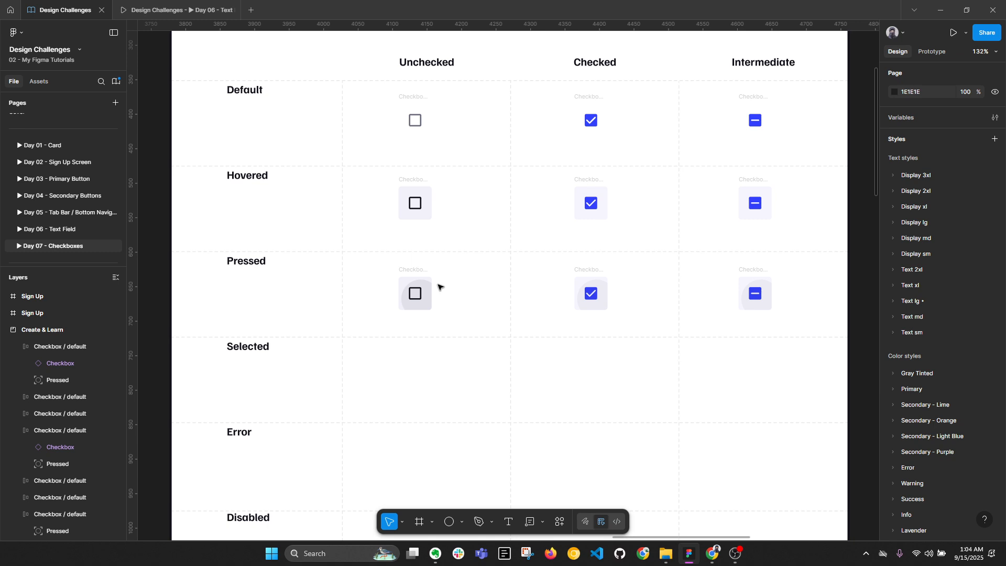
{"action": "scroll", "coordinate": [438, 286], "scroll_direction": "down", "scroll_amount": 2}
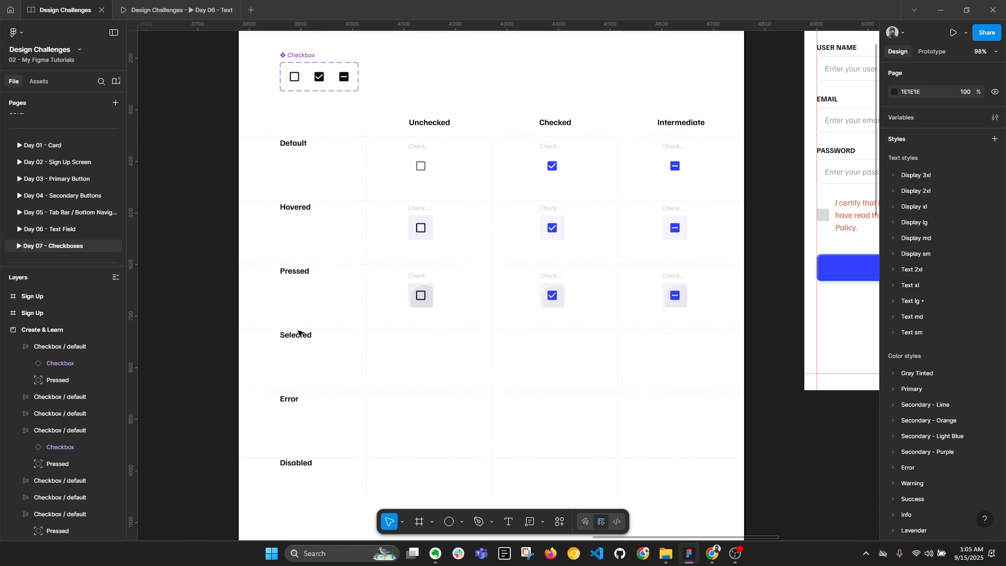
Unlock the Base layer and delete the Selected row heading
{"action": "scroll", "coordinate": [69, 479], "scroll_direction": "down", "scroll_amount": 3}
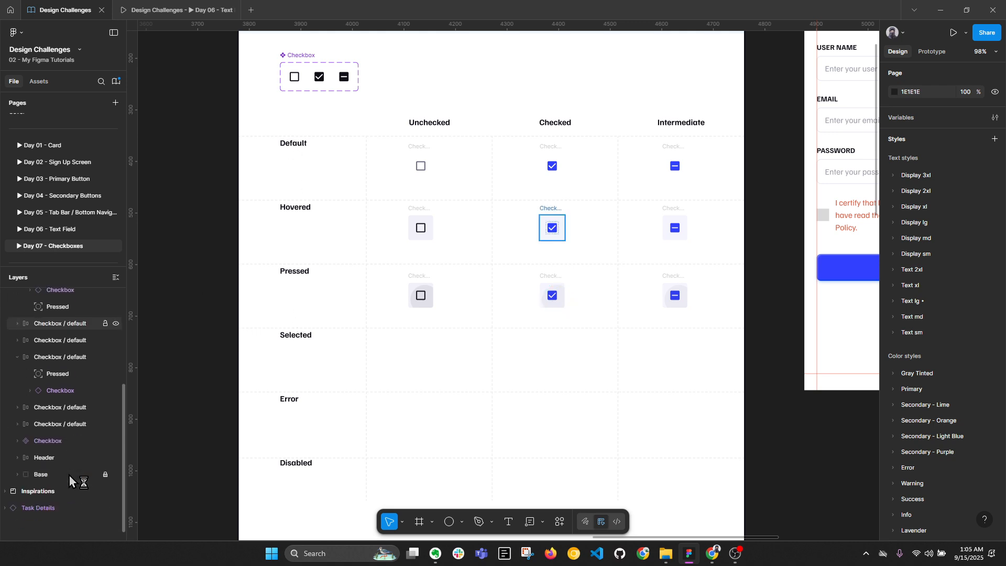
{"action": "left_click", "coordinate": [105, 475]}
{"action": "left_click", "coordinate": [301, 338], "text": "ctrl"}
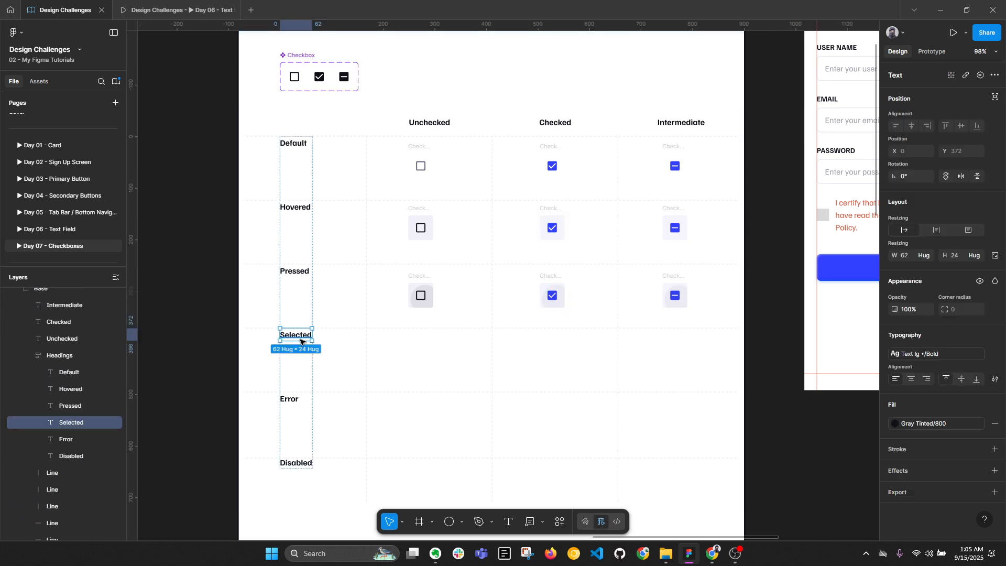
{"action": "key", "text": "Delete"}
Drag the bottom of the three vertical grid dividers up to end below the Disabled row
{"action": "left_click", "coordinate": [358, 459]}
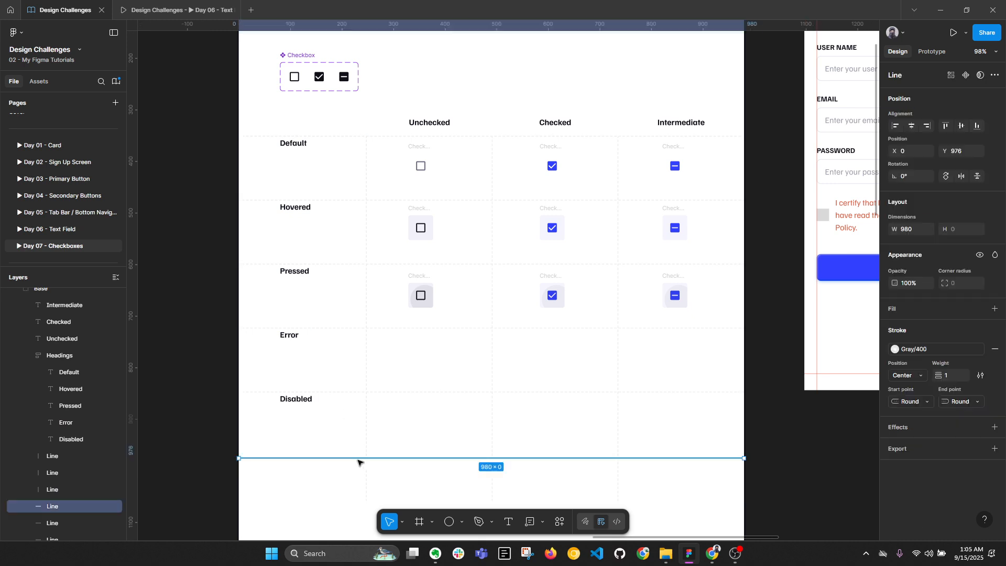
{"action": "left_click", "coordinate": [359, 463]}
{"action": "left_click", "coordinate": [365, 464]}
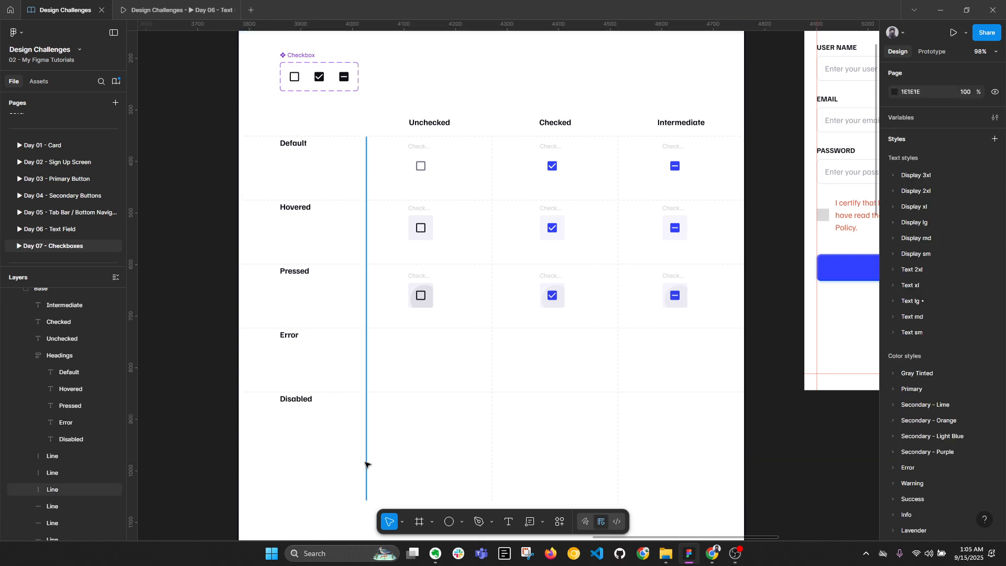
{"action": "left_click", "coordinate": [495, 467], "text": "shift"}
{"action": "left_click", "coordinate": [618, 466], "text": "shift"}
{"action": "left_click_drag", "start_coordinate": [550, 497], "coordinate": [544, 465]}
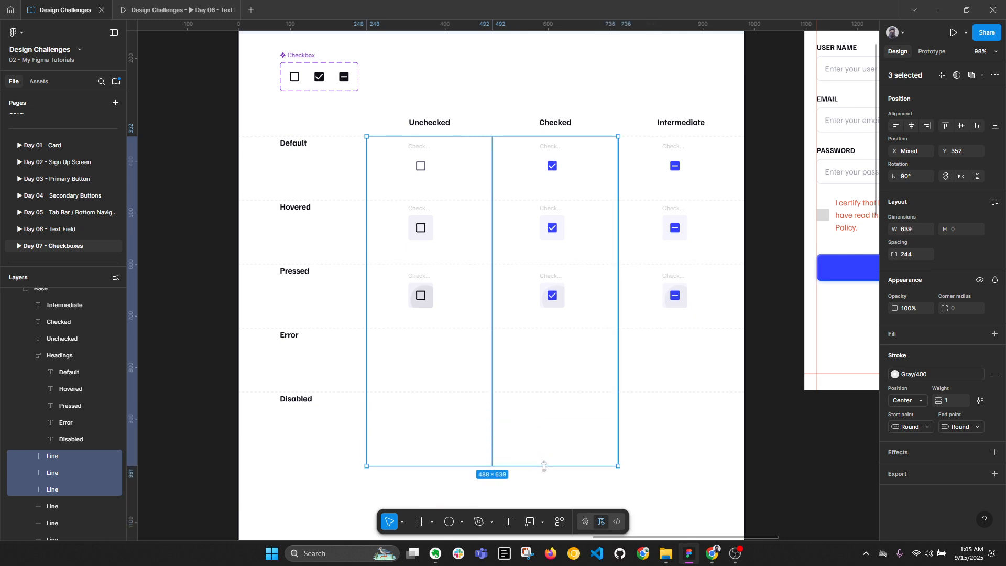
{"action": "scroll", "coordinate": [105, 356], "scroll_direction": "up", "scroll_amount": 3}
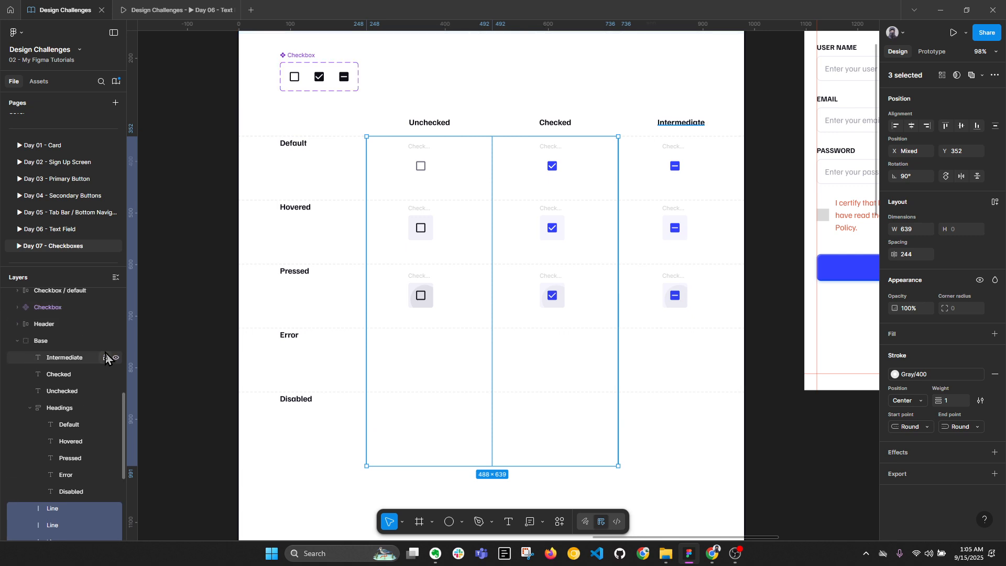
{"action": "left_click", "coordinate": [322, 301]}
{"action": "key", "text": "alt+l"}
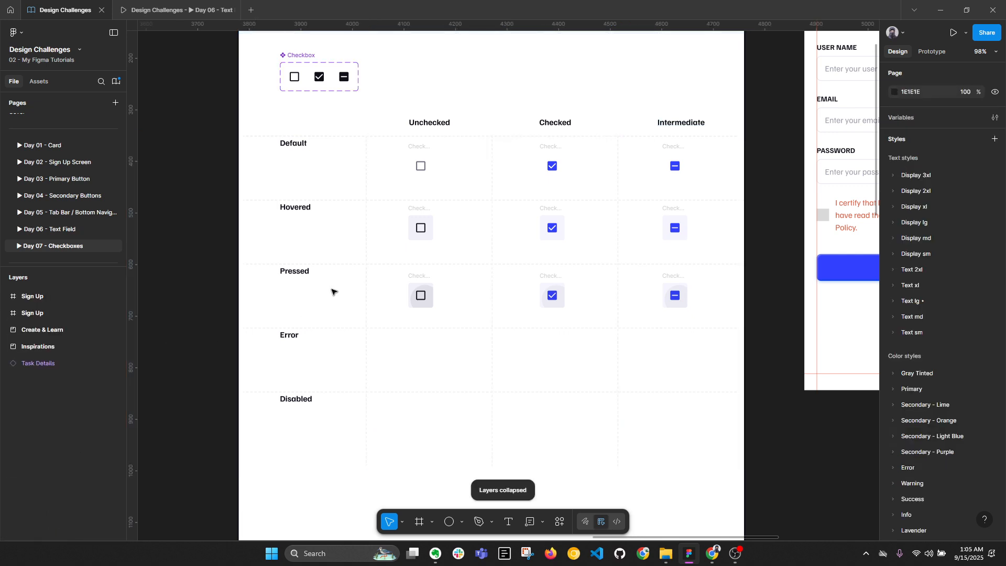
{"action": "scroll", "coordinate": [378, 207], "scroll_direction": "up", "scroll_amount": 1, "text": "ctrl"}
Alt-drag copies of the Hovered unchecked, checked and intermediate checkboxes into the Error row
{"action": "left_click", "coordinate": [419, 158]}
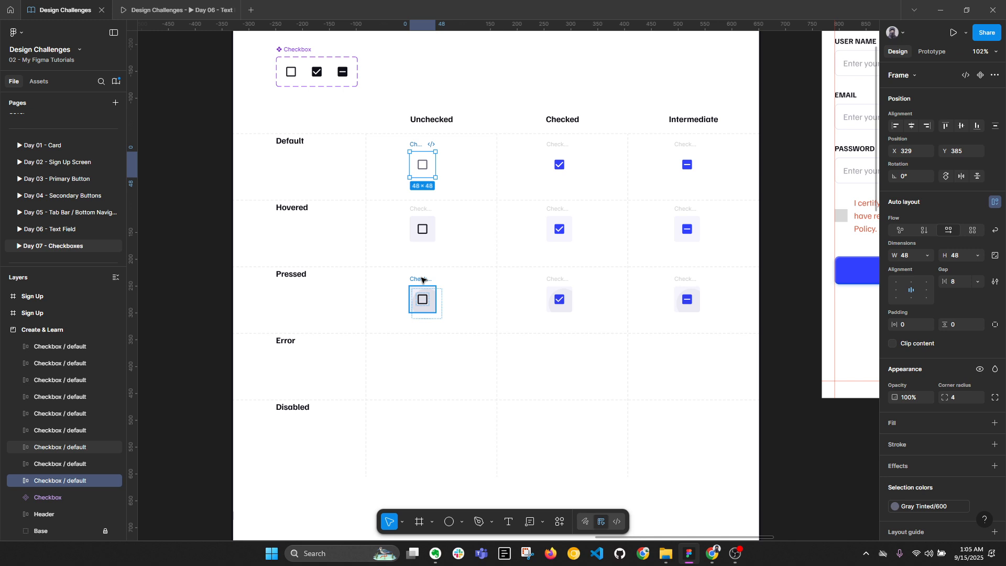
{"action": "left_click", "coordinate": [553, 146]}
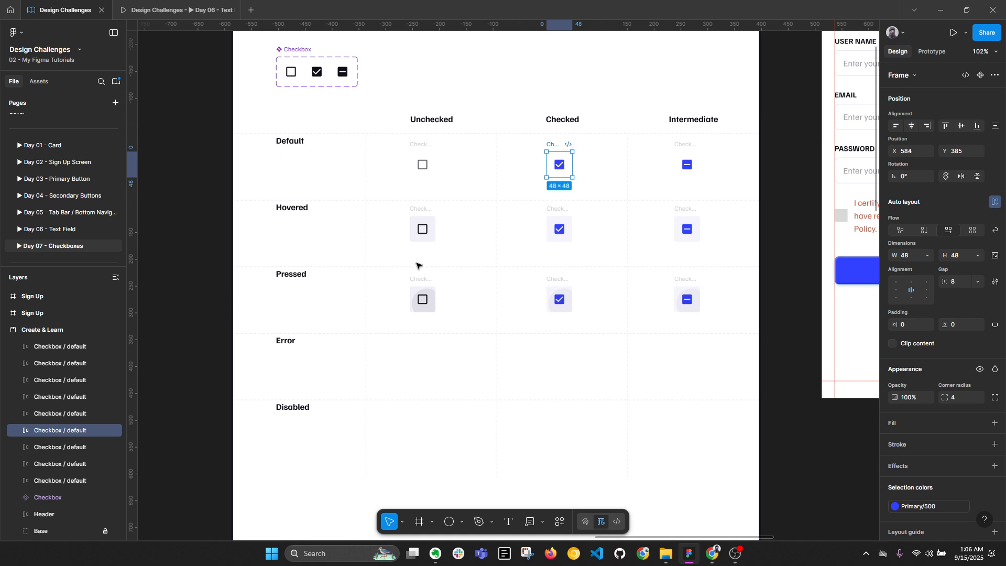
{"action": "left_click_drag", "start_coordinate": [428, 280], "coordinate": [406, 256]}
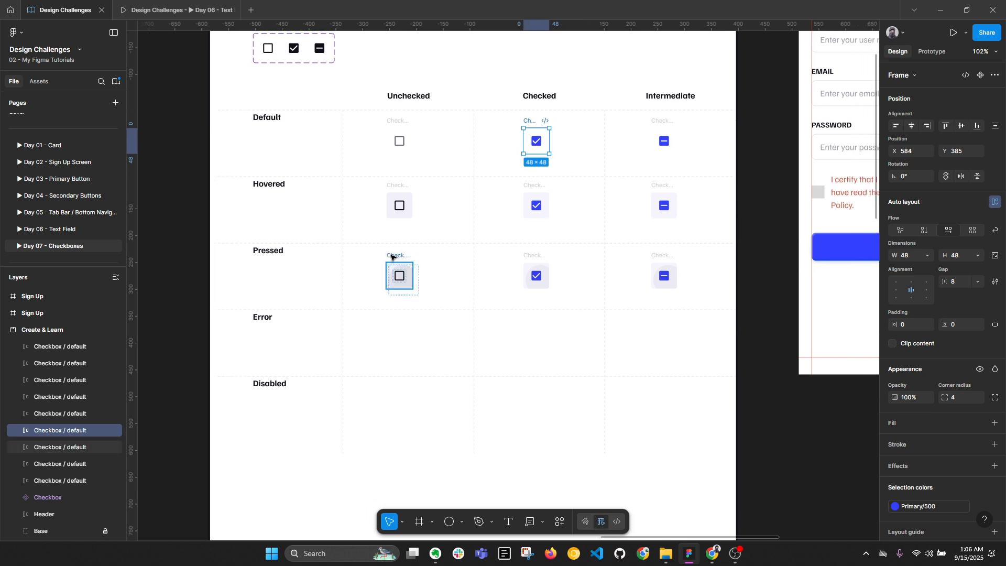
{"action": "left_click", "coordinate": [408, 202]}
{"action": "left_click", "coordinate": [531, 202], "text": "shift"}
{"action": "left_click", "coordinate": [664, 206], "text": "shift"}
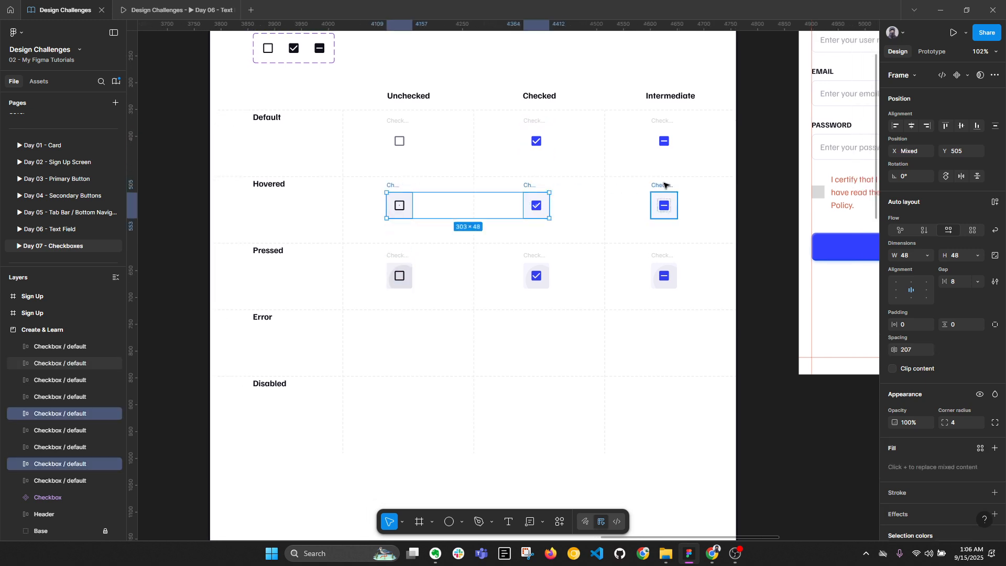
{"action": "left_click_drag", "start_coordinate": [397, 187], "coordinate": [410, 350], "text": "alt"}
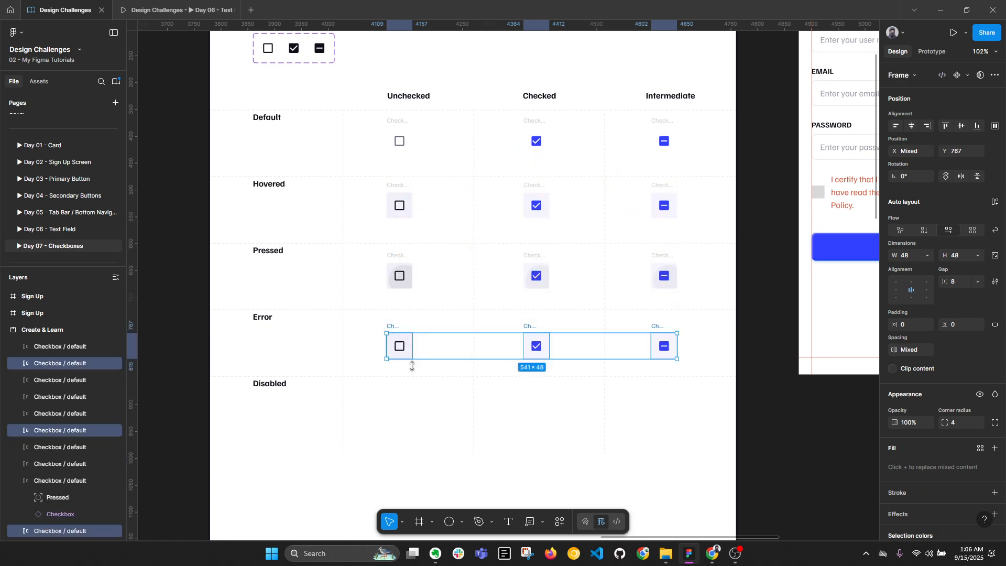
Collapse the layer tree, clear the selection and select the unchecked Error checkbox
{"action": "scroll", "coordinate": [410, 348], "scroll_direction": "up", "scroll_amount": 5, "text": "ctrl"}
{"action": "scroll", "coordinate": [432, 345], "scroll_direction": "down", "scroll_amount": 3, "text": "ctrl"}
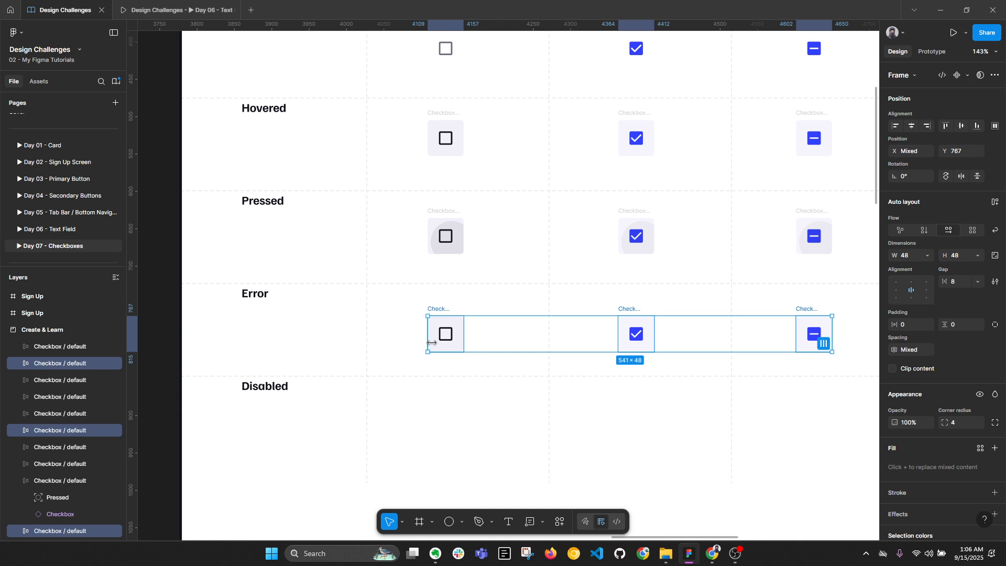
{"action": "key", "text": "alt+l"}
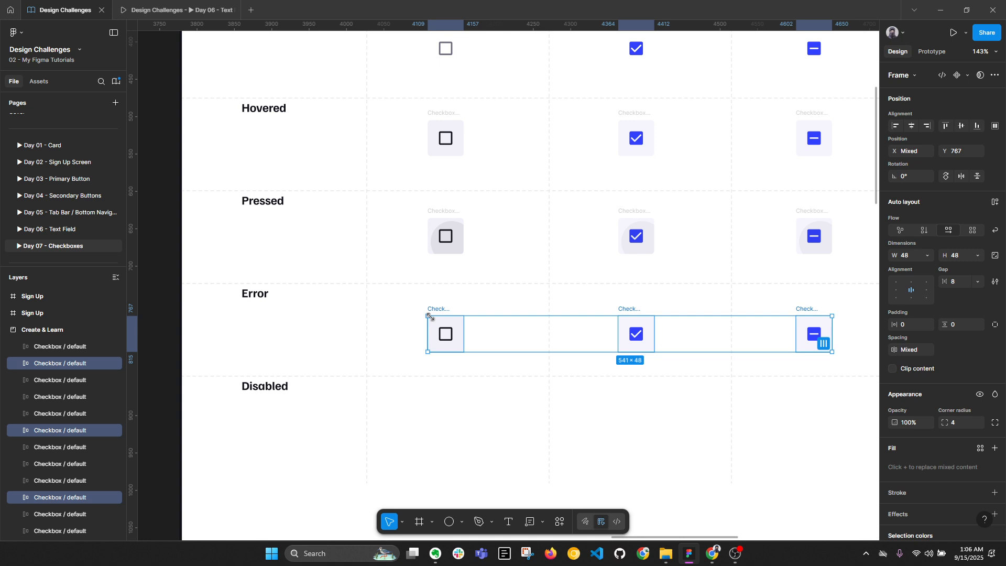
{"action": "left_click", "coordinate": [460, 404]}
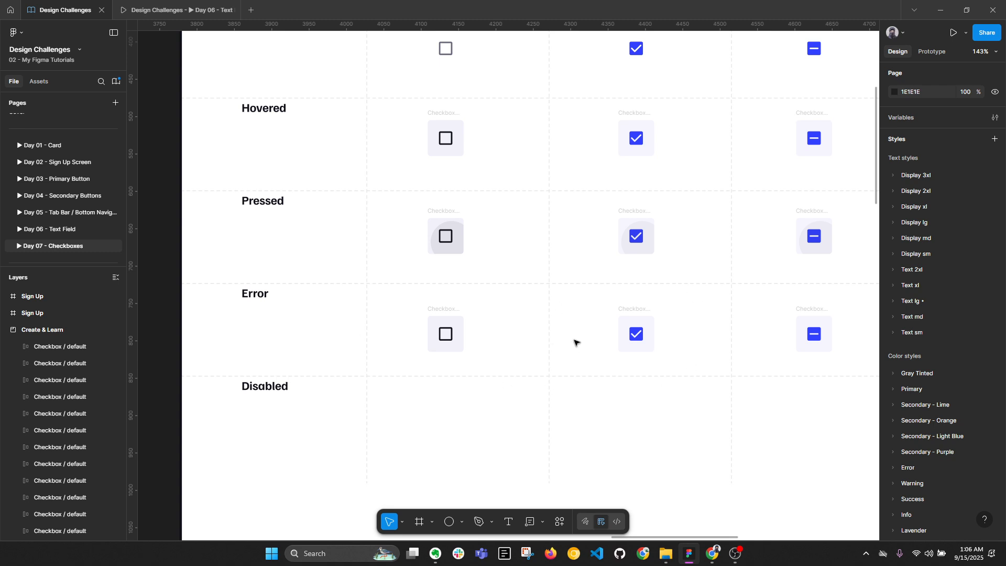
{"action": "left_click", "coordinate": [449, 314]}
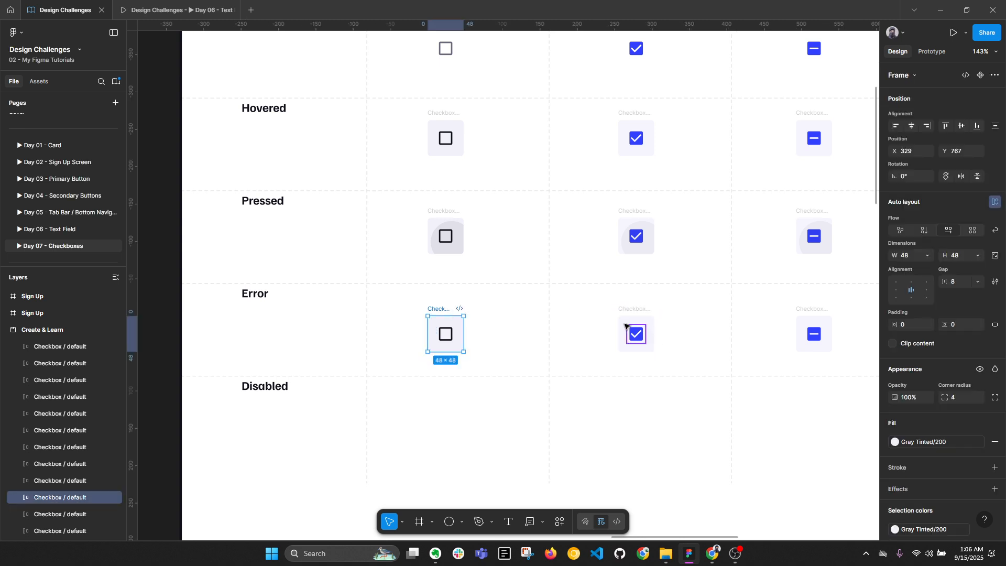
Recolour the unchecked Error checkbox to the dark red Error/100 style
{"action": "left_click_drag", "start_coordinate": [648, 335], "coordinate": [565, 327]}
{"action": "left_click", "coordinate": [560, 314], "text": "shift"}
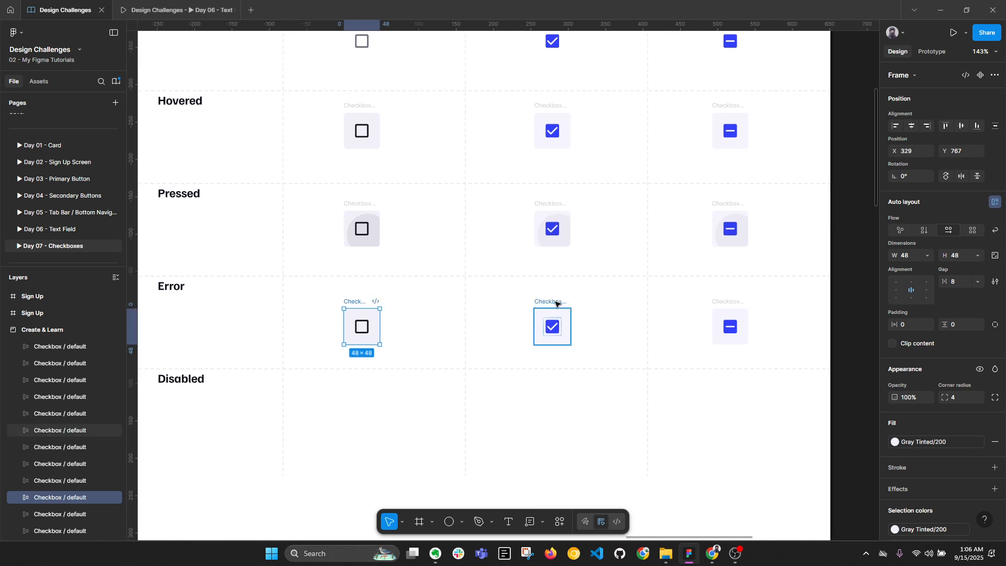
{"action": "left_click", "coordinate": [741, 300], "text": "shift"}
{"action": "left_click", "coordinate": [377, 301]}
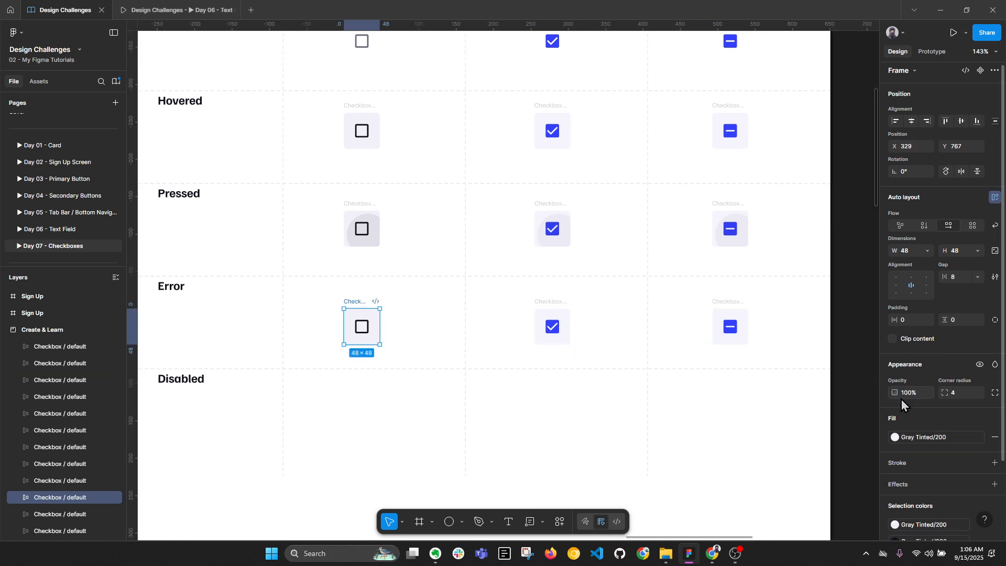
{"action": "scroll", "coordinate": [935, 442], "scroll_direction": "down", "scroll_amount": 3}
{"action": "left_click", "coordinate": [895, 456]}
{"action": "scroll", "coordinate": [806, 461], "scroll_direction": "down", "scroll_amount": 3}
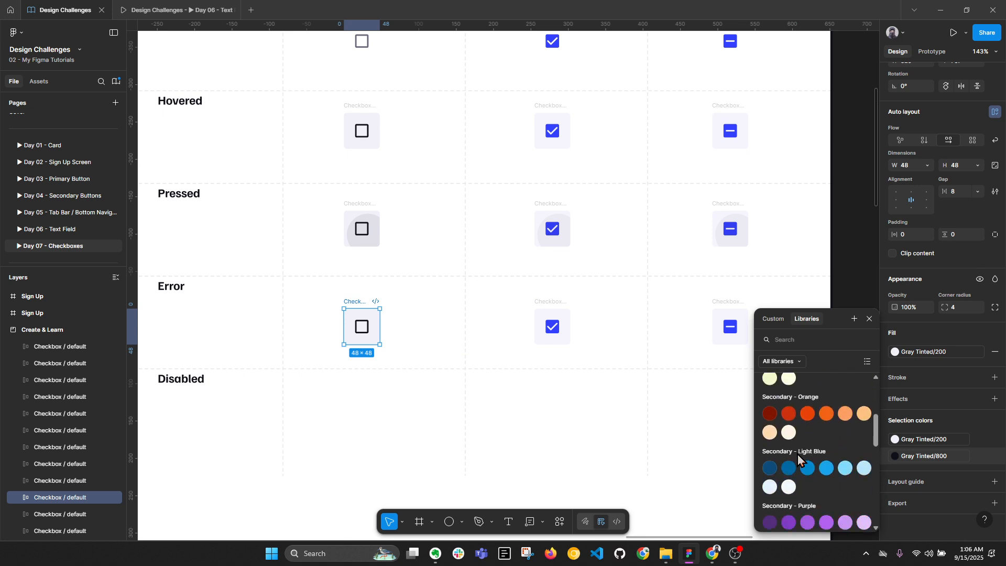
{"action": "scroll", "coordinate": [765, 474], "scroll_direction": "down", "scroll_amount": 2}
{"action": "left_click", "coordinate": [769, 471]}
Recolour the checked and intermediate Error checkboxes to Error/100 red
{"action": "left_click", "coordinate": [540, 301]}
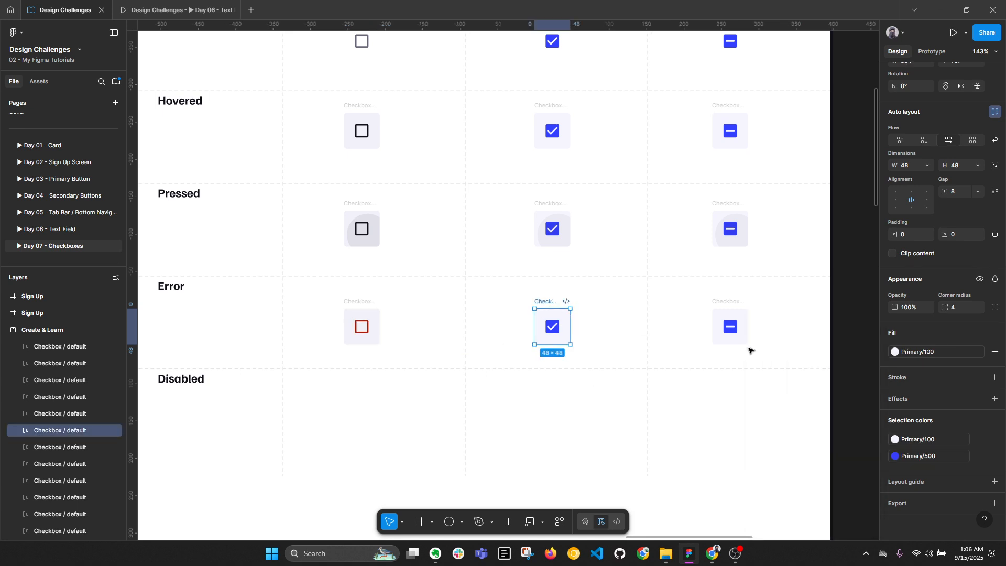
{"action": "left_click", "coordinate": [903, 455]}
{"action": "scroll", "coordinate": [796, 448], "scroll_direction": "down", "scroll_amount": 5}
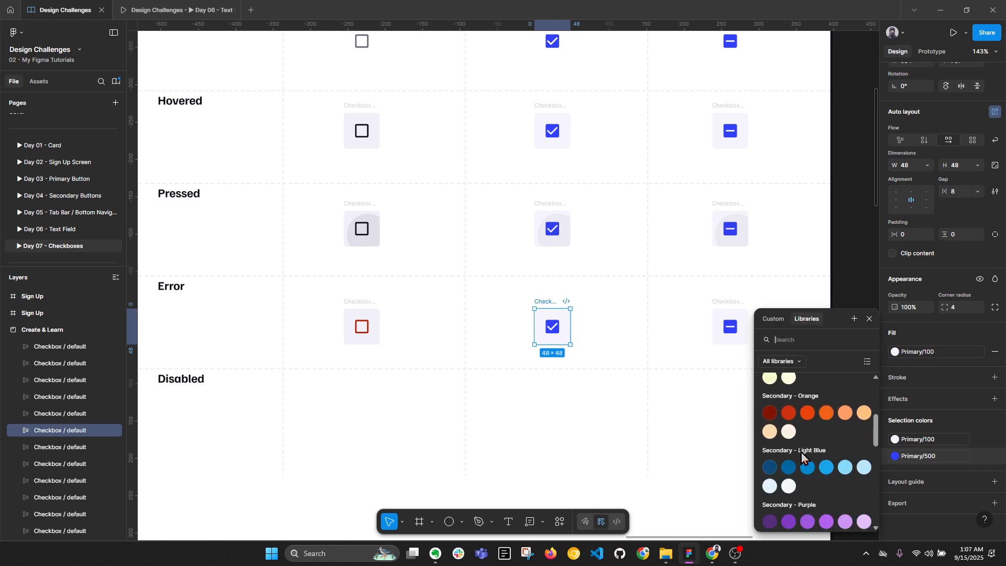
{"action": "left_click", "coordinate": [772, 476]}
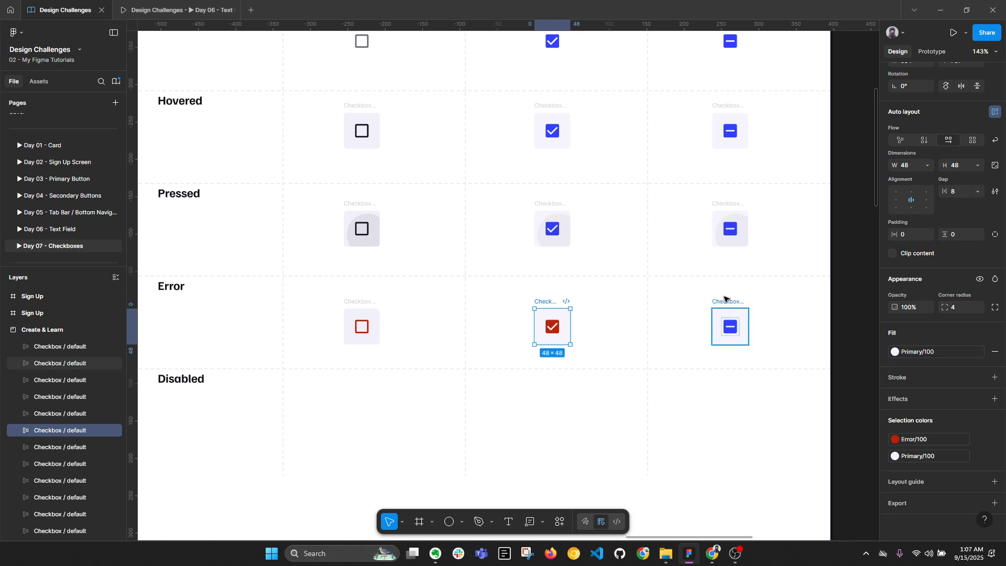
{"action": "left_click", "coordinate": [730, 326]}
{"action": "left_click", "coordinate": [911, 458]}
{"action": "scroll", "coordinate": [785, 461], "scroll_direction": "down", "scroll_amount": 3}
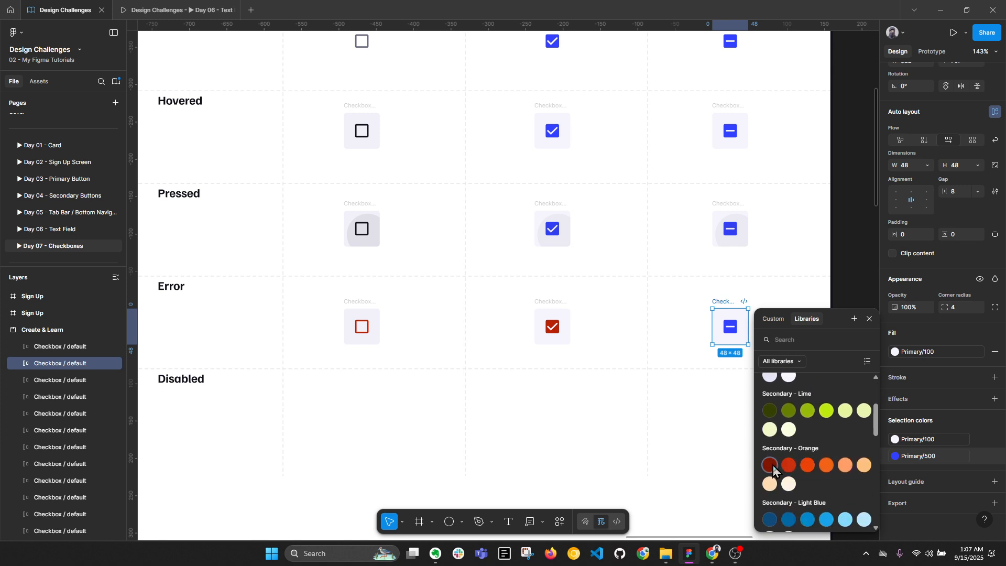
{"action": "left_click", "coordinate": [770, 465]}
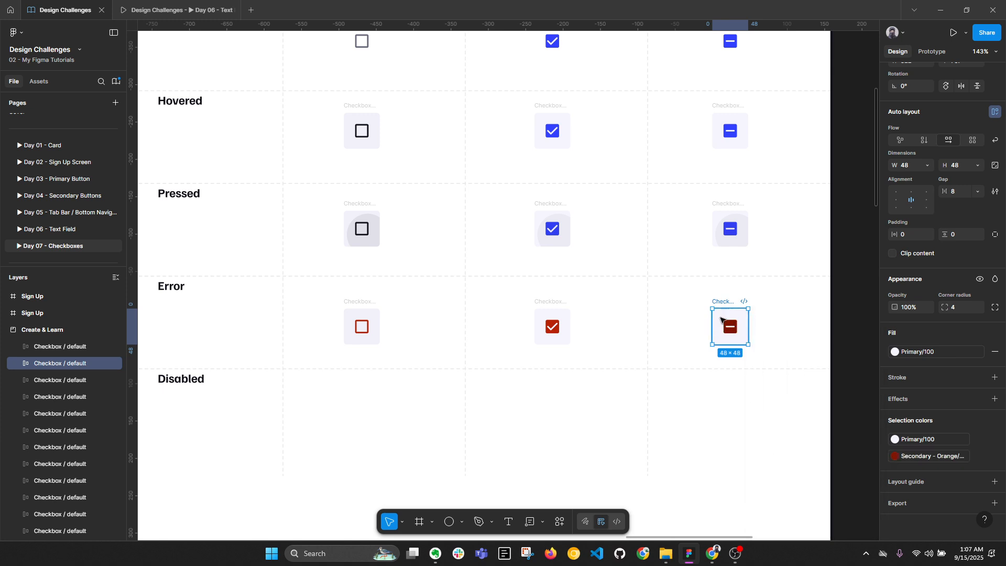
{"action": "left_click", "coordinate": [911, 455]}
{"action": "scroll", "coordinate": [786, 461], "scroll_direction": "down", "scroll_amount": 3}
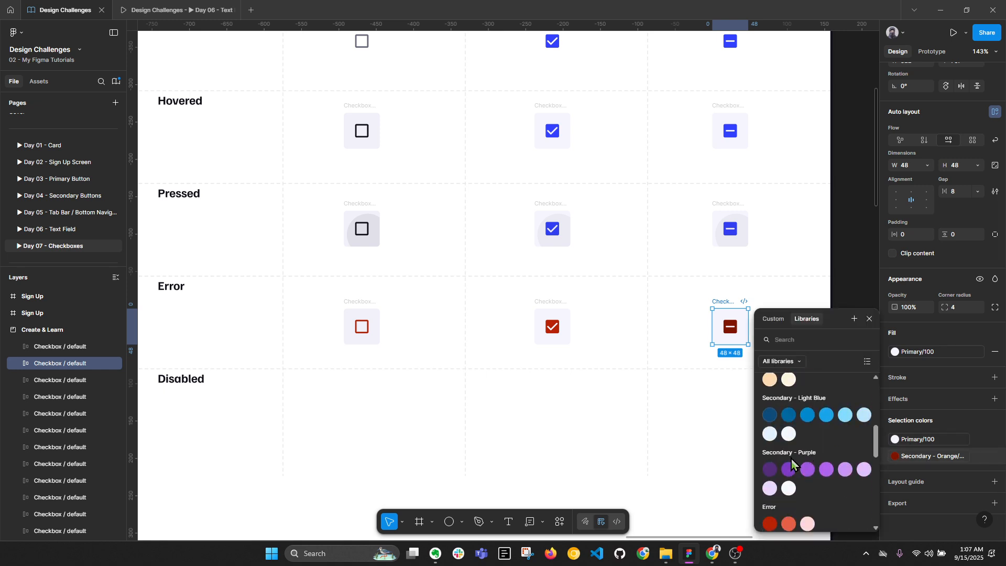
{"action": "left_click", "coordinate": [769, 522]}
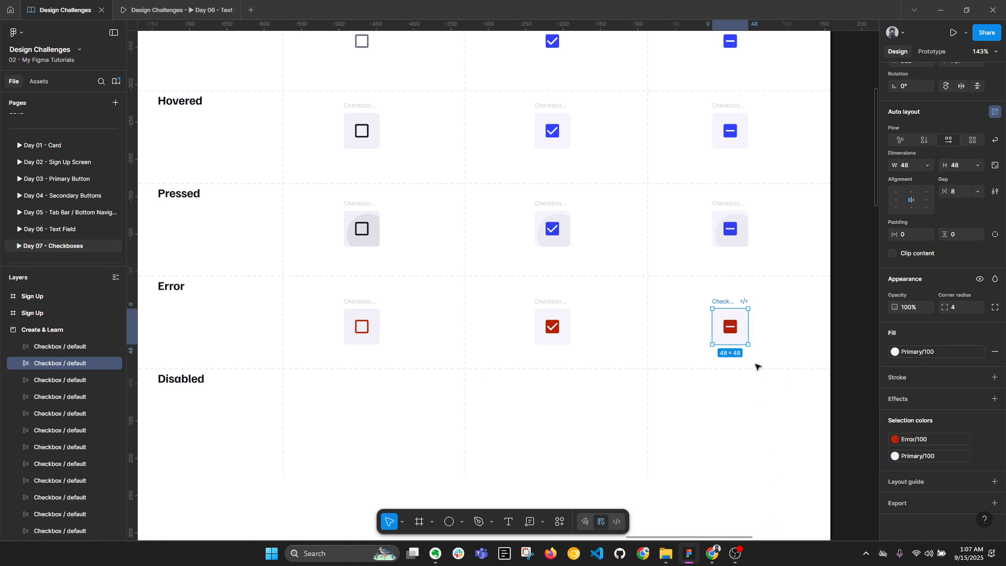
Remove the background fill from each of the three Error-row checkboxes
{"action": "key", "text": "alt+l"}
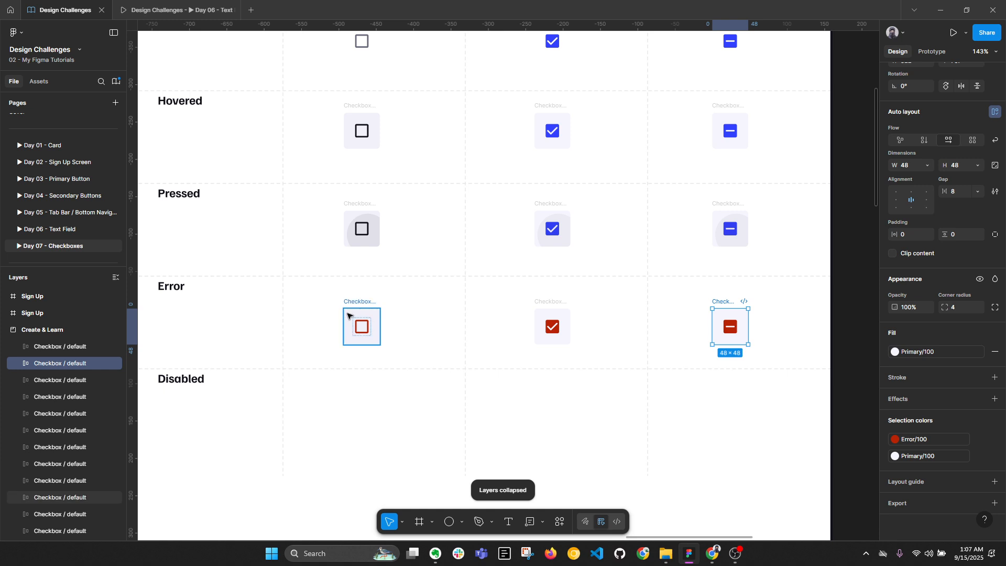
{"action": "left_click", "coordinate": [357, 331]}
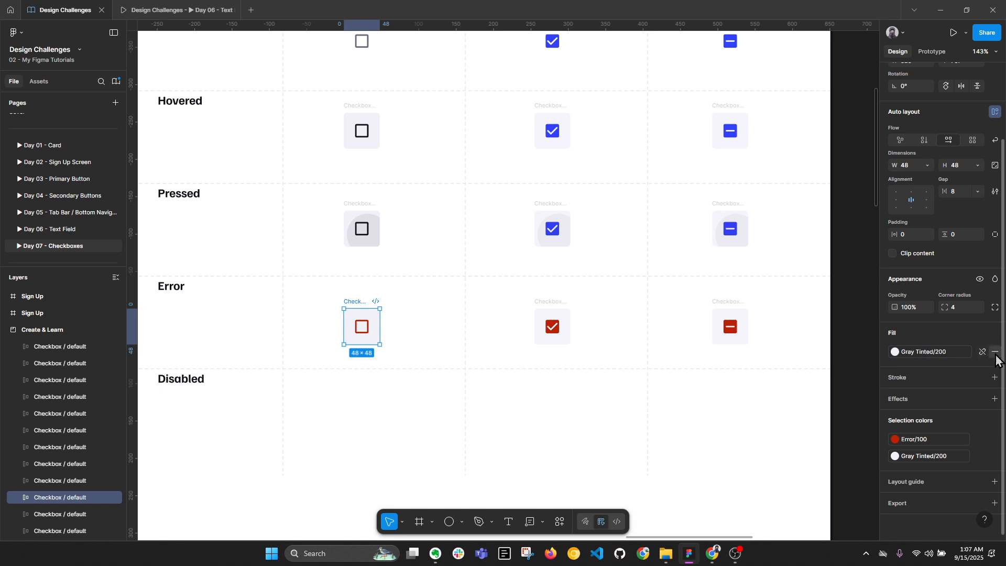
{"action": "left_click", "coordinate": [994, 352]}
{"action": "left_click", "coordinate": [551, 320]}
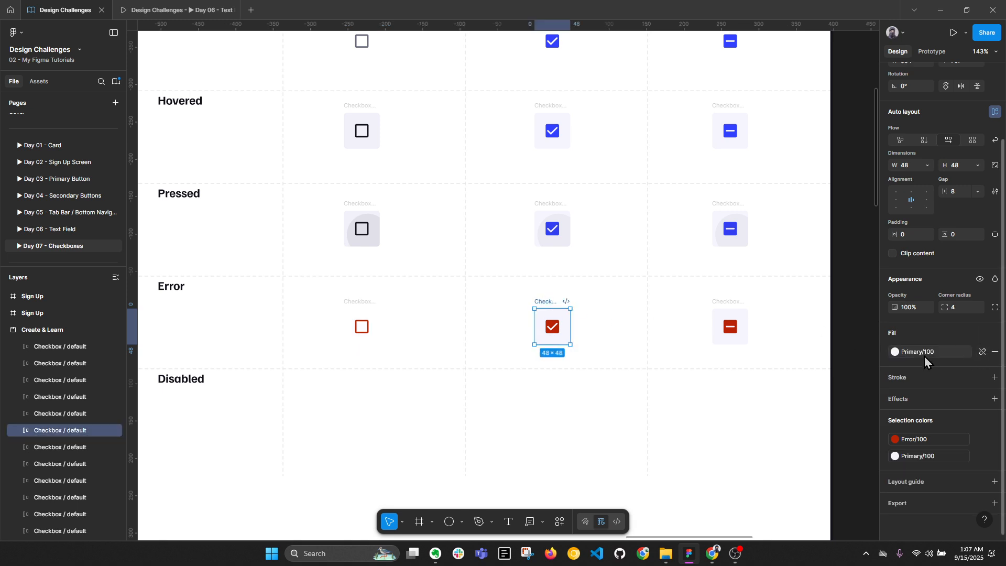
{"action": "left_click", "coordinate": [994, 352]}
{"action": "left_click", "coordinate": [723, 313]}
{"action": "left_click", "coordinate": [994, 352]}
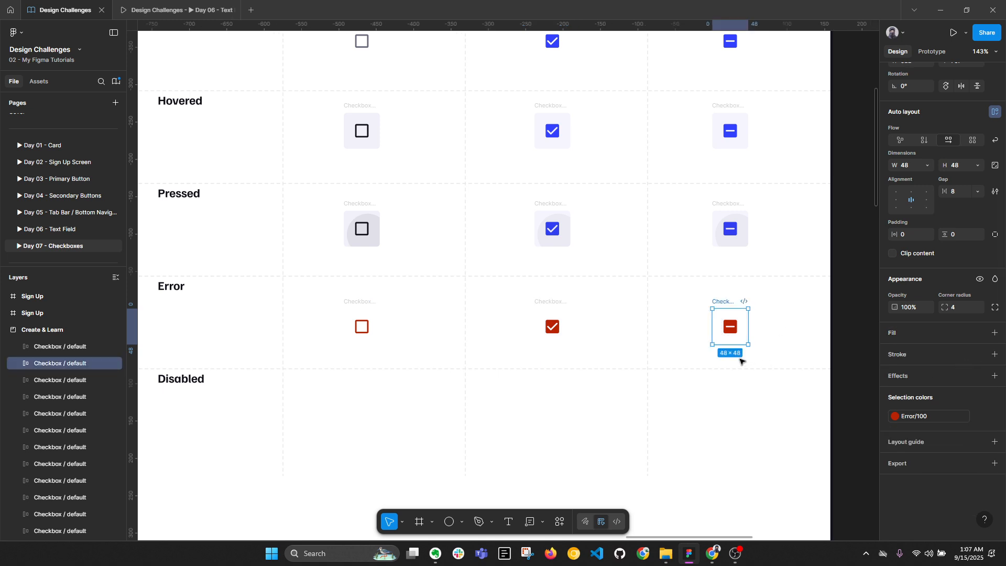
{"action": "scroll", "coordinate": [734, 366], "scroll_direction": "down", "scroll_amount": 3}
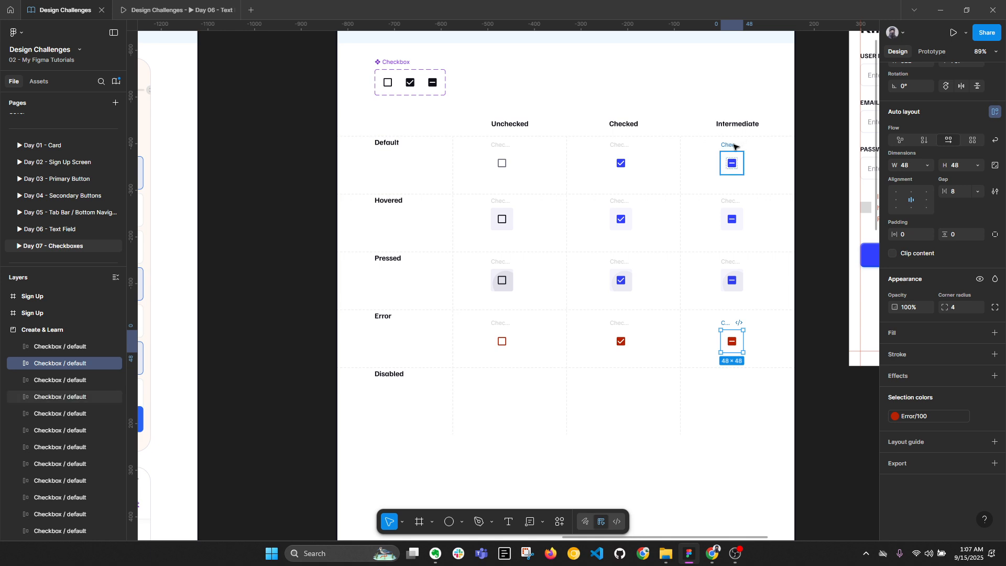
Duplicate the three Default-row checkboxes down into the Disabled row
{"action": "scroll", "coordinate": [573, 325], "scroll_direction": "up", "scroll_amount": 2}
{"action": "left_click", "coordinate": [501, 341]}
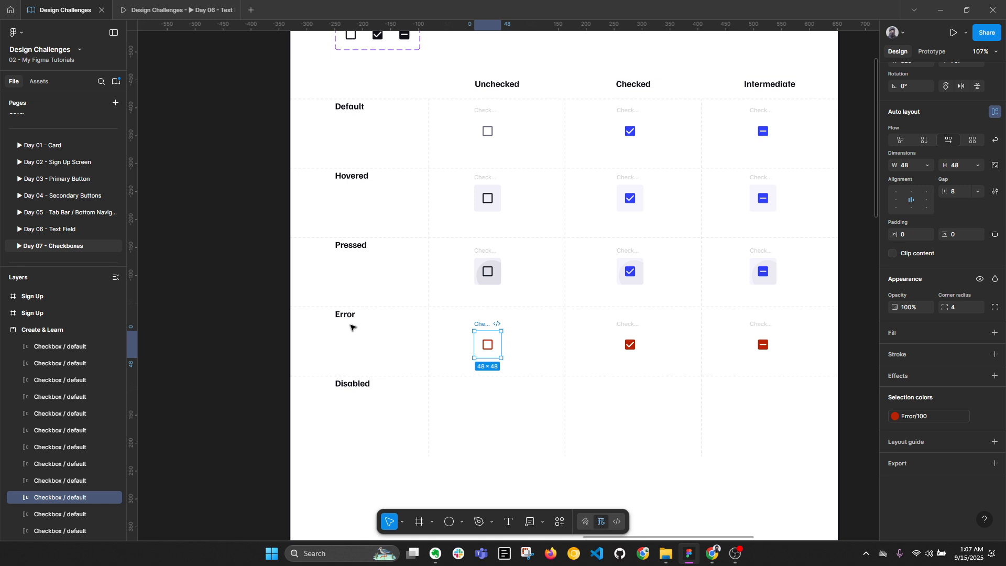
{"action": "scroll", "coordinate": [510, 375], "scroll_direction": "right", "scroll_amount": 3}
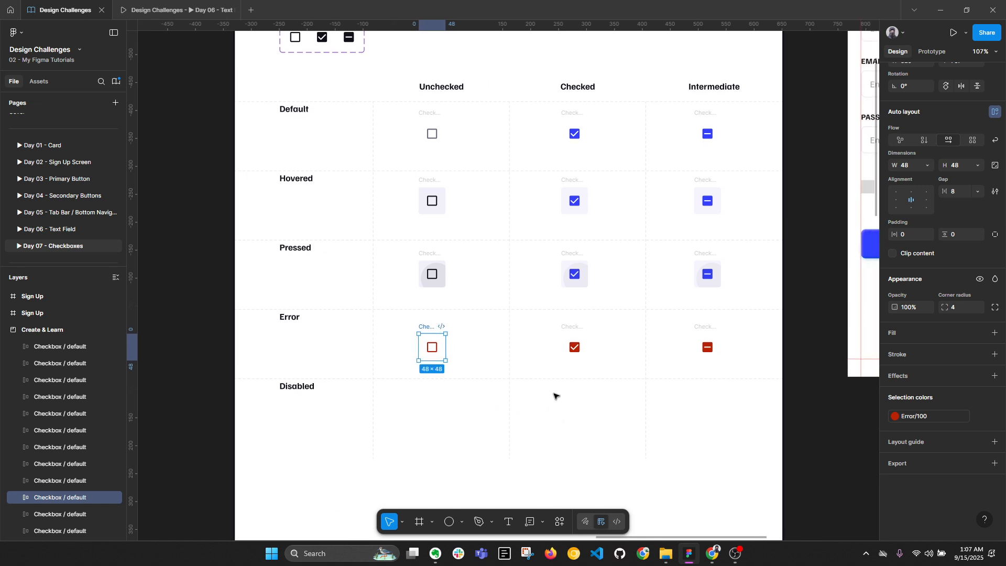
{"action": "key", "text": "alt+l"}
{"action": "left_click_drag", "start_coordinate": [396, 104], "coordinate": [777, 165]}
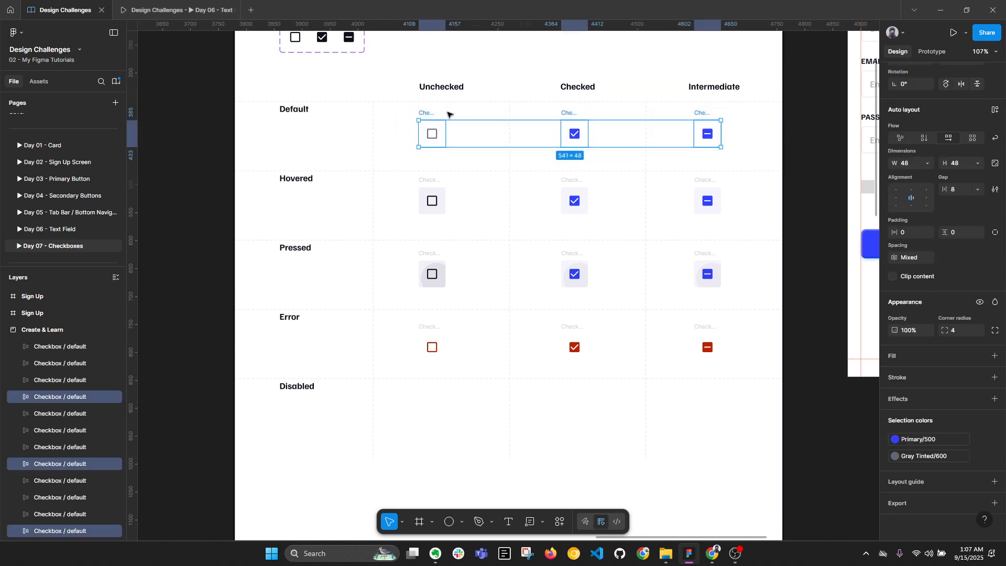
{"action": "left_click_drag", "start_coordinate": [427, 113], "coordinate": [425, 392]}
{"action": "scroll", "coordinate": [425, 391], "scroll_direction": "up", "scroll_amount": 5}
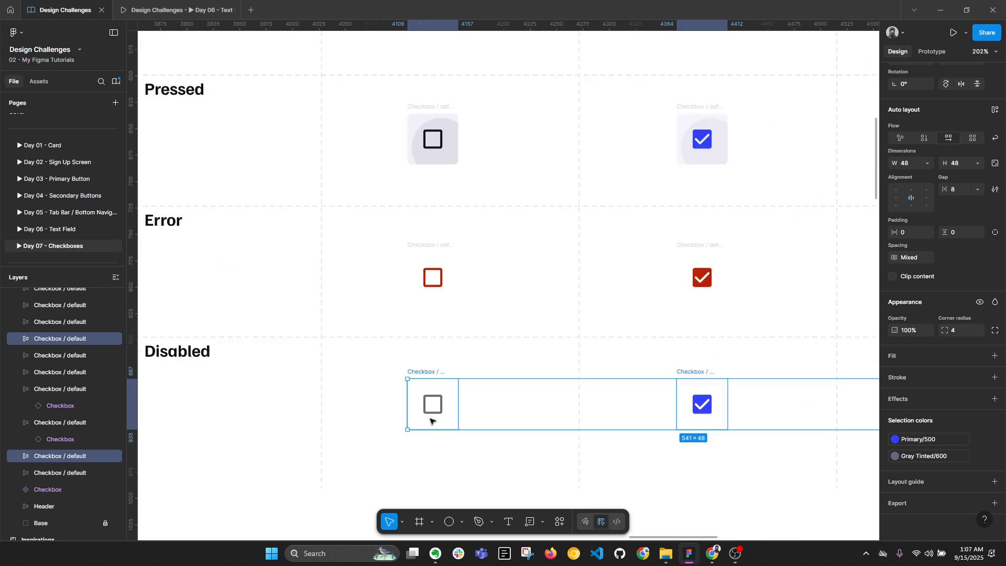
Recolour the unchecked Disabled checkbox to Gray Tinted/400
{"action": "left_click", "coordinate": [430, 373]}
{"action": "left_click", "coordinate": [947, 459]}
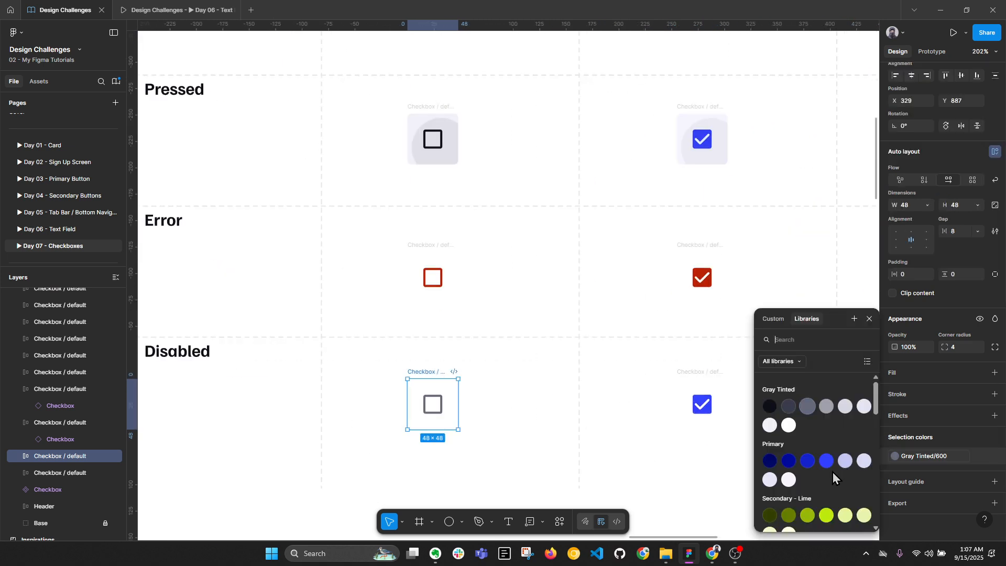
{"action": "left_click", "coordinate": [826, 406]}
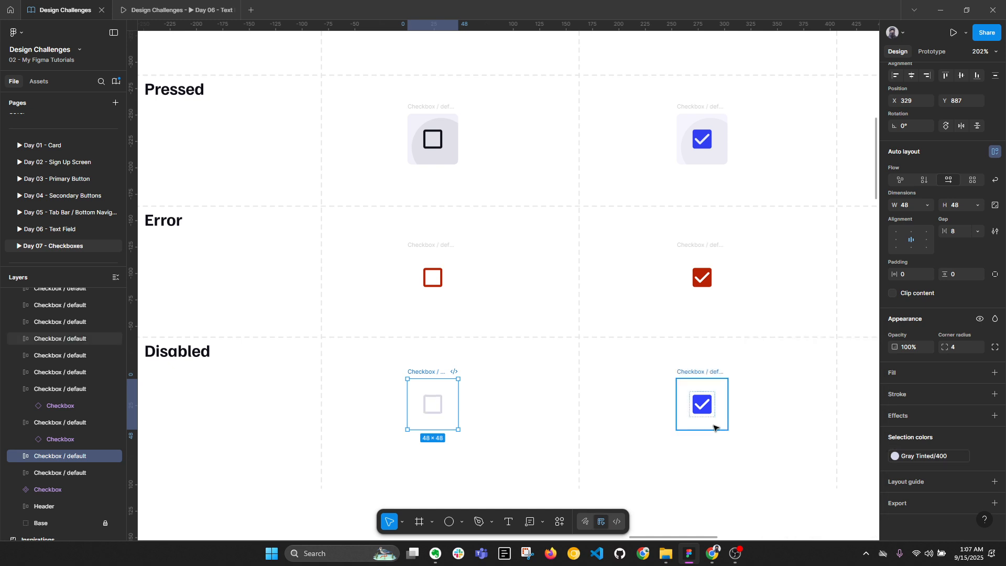
{"action": "left_click", "coordinate": [917, 457]}
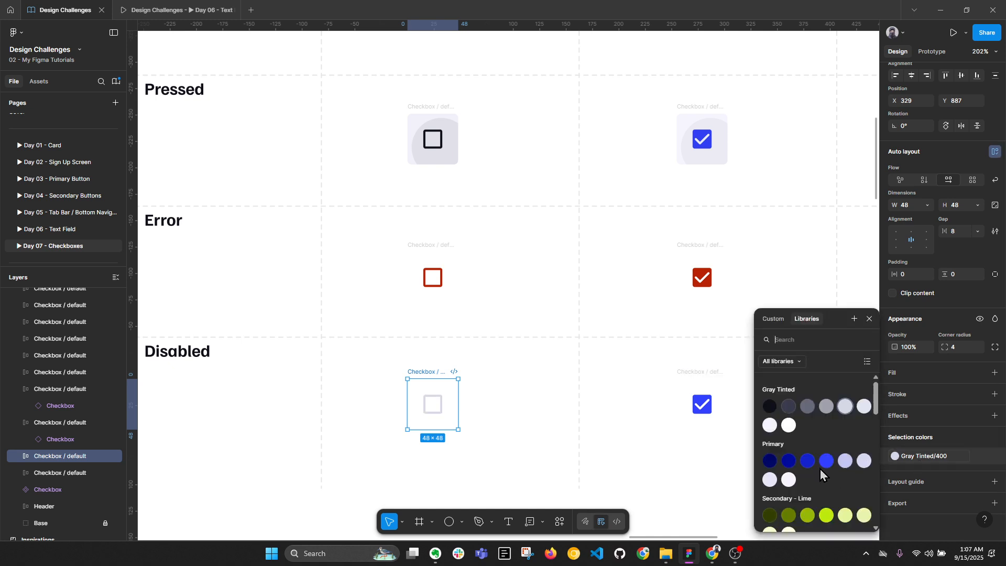
{"action": "left_click", "coordinate": [821, 407]}
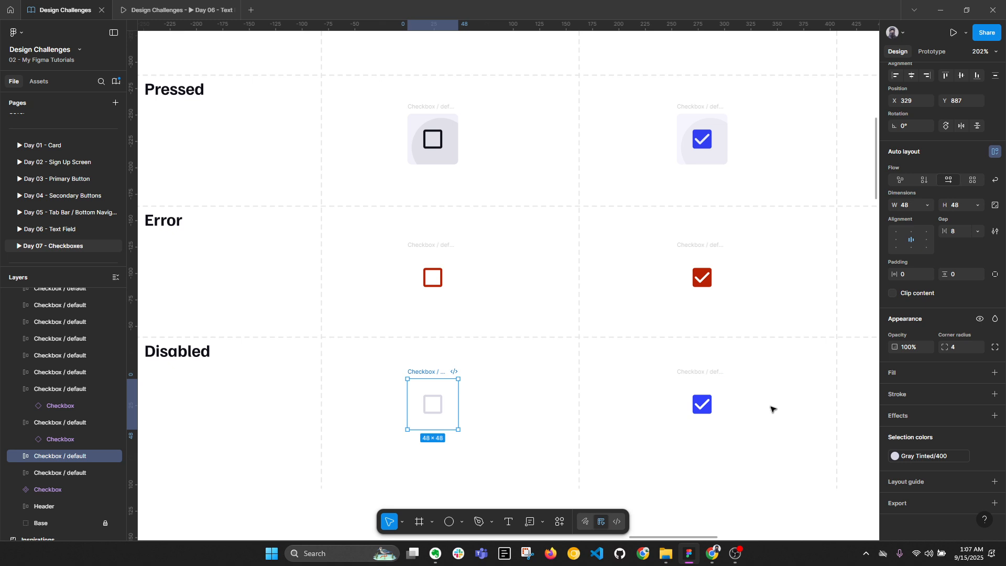
Recolour the checked and intermediate Disabled checkboxes to Gray Tinted/400 and deselect
{"action": "left_click", "coordinate": [701, 404]}
{"action": "scroll", "coordinate": [730, 398], "scroll_direction": "down", "scroll_amount": 1}
{"action": "scroll", "coordinate": [785, 419], "scroll_direction": "right", "scroll_amount": 3}
{"action": "left_click", "coordinate": [927, 457]}
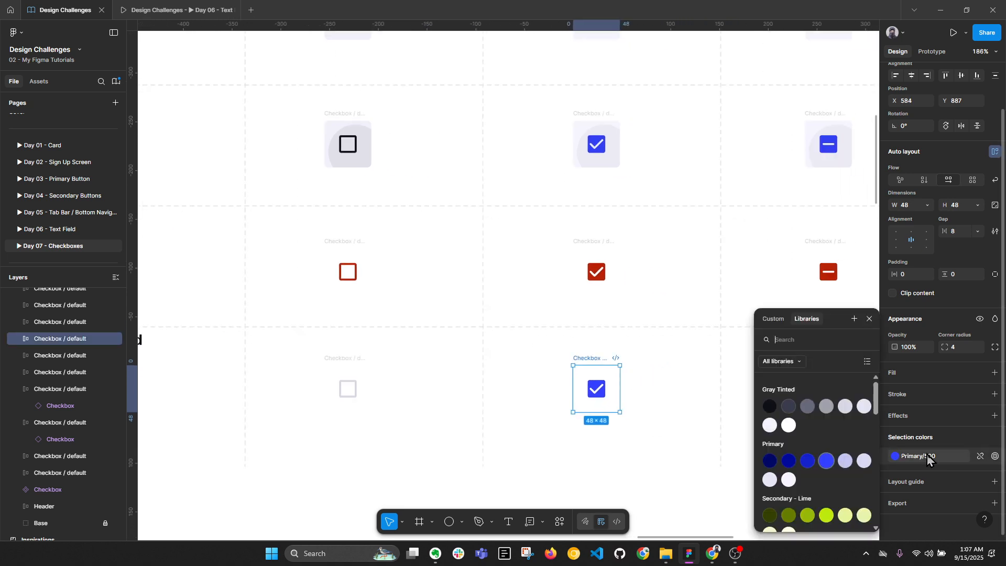
{"action": "left_click", "coordinate": [845, 407]}
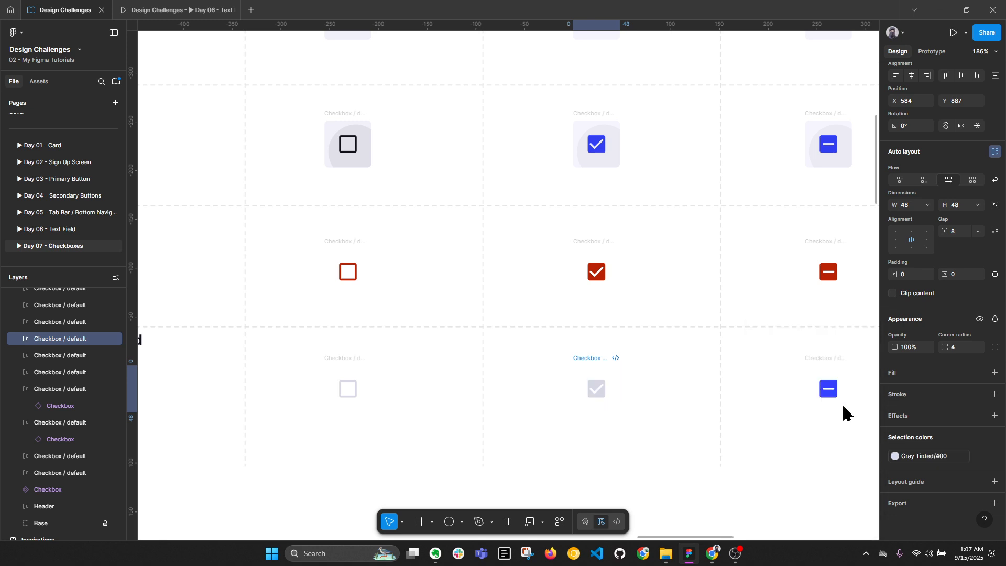
{"action": "left_click", "coordinate": [816, 376]}
{"action": "left_click", "coordinate": [938, 456]}
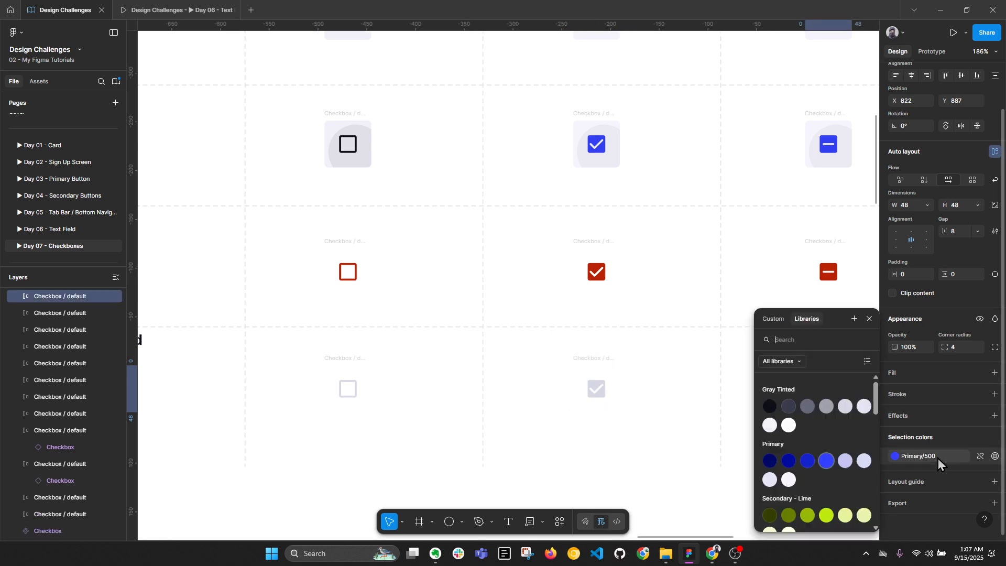
{"action": "left_click", "coordinate": [842, 406]}
{"action": "left_click", "coordinate": [717, 429]}
{"action": "scroll", "coordinate": [456, 254], "scroll_direction": "down", "scroll_amount": 4}
Combine all fifteen grid checkboxes into a single Checkbox component set
{"action": "left_click_drag", "start_coordinate": [583, 234], "coordinate": [567, 283]}
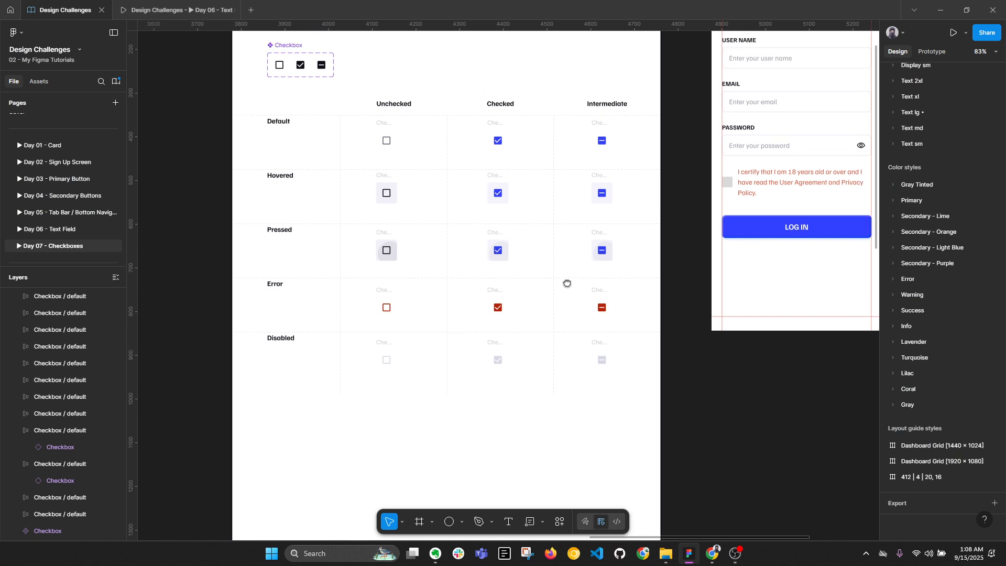
{"action": "scroll", "coordinate": [398, 158], "scroll_direction": "up", "scroll_amount": 3}
{"action": "left_click_drag", "start_coordinate": [331, 104], "coordinate": [725, 442]}
{"action": "key", "text": "alt+l"}
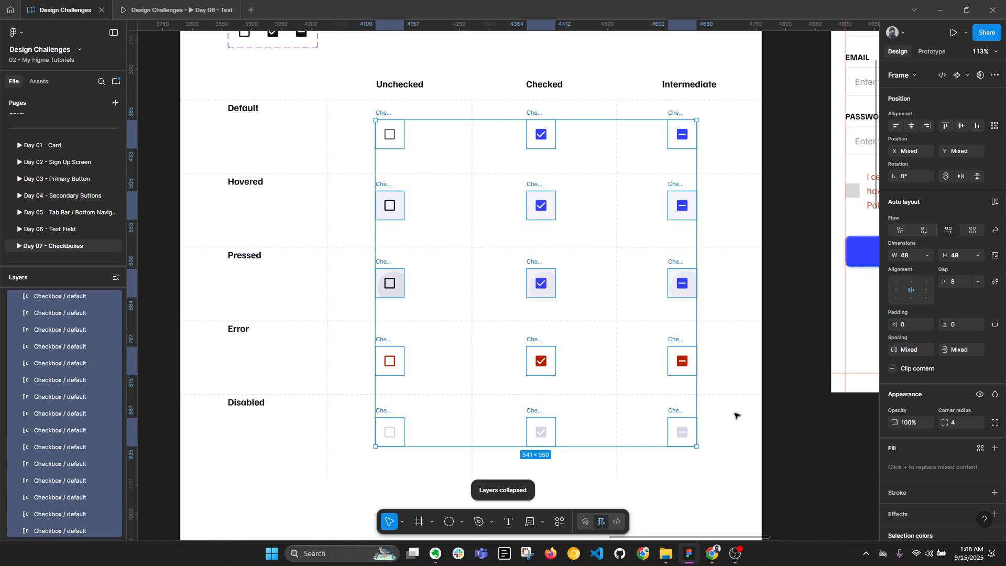
{"action": "left_click", "coordinate": [967, 76]}
{"action": "left_click", "coordinate": [936, 123]}
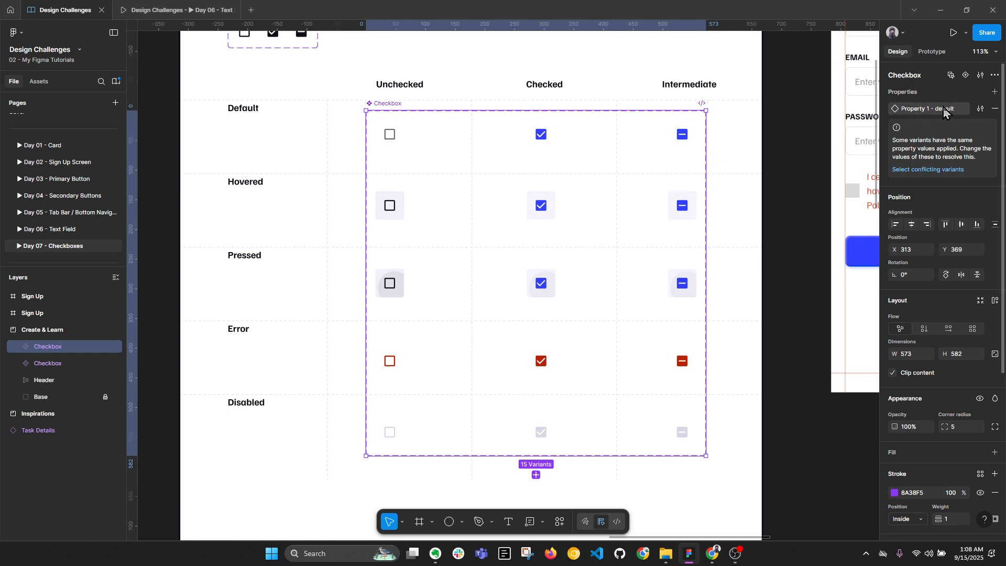
Rename the first variant property from Property 1 to Type
{"action": "double_click", "coordinate": [916, 110]}
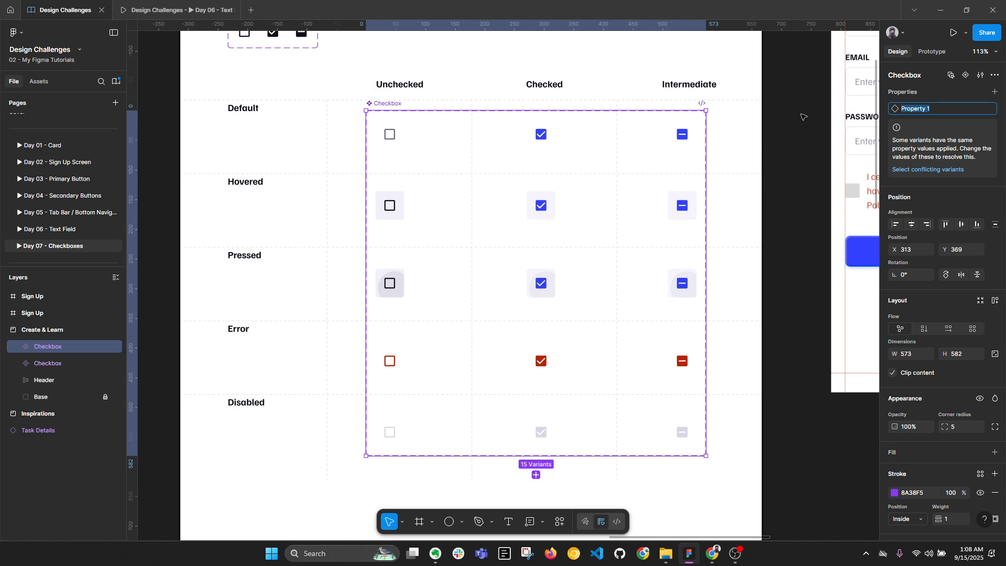
{"action": "type", "text": "Type"}
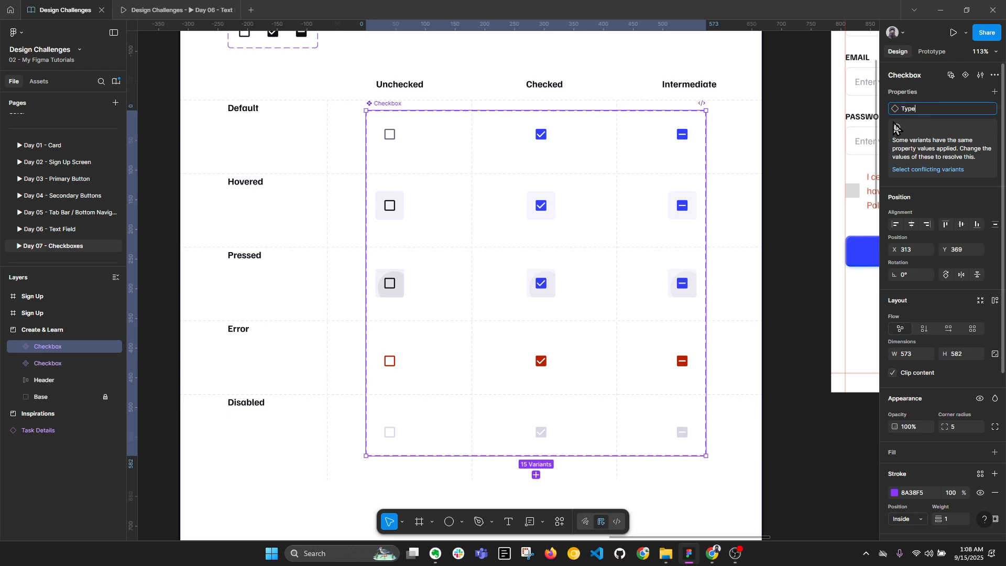
{"action": "key", "text": "Return"}
Add a new variant property named State to the Checkbox set
{"action": "left_click", "coordinate": [994, 92]}
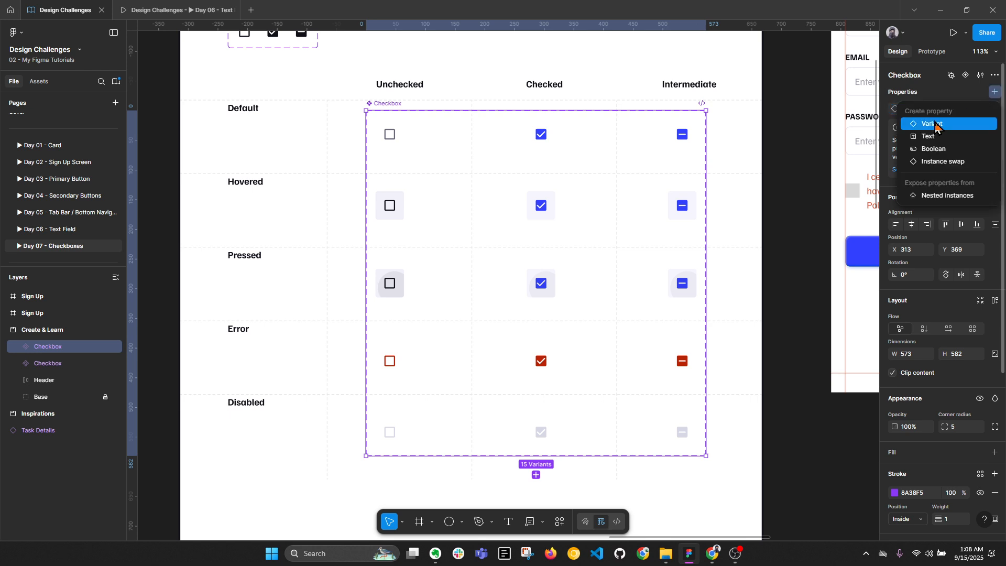
{"action": "left_click", "coordinate": [935, 124]}
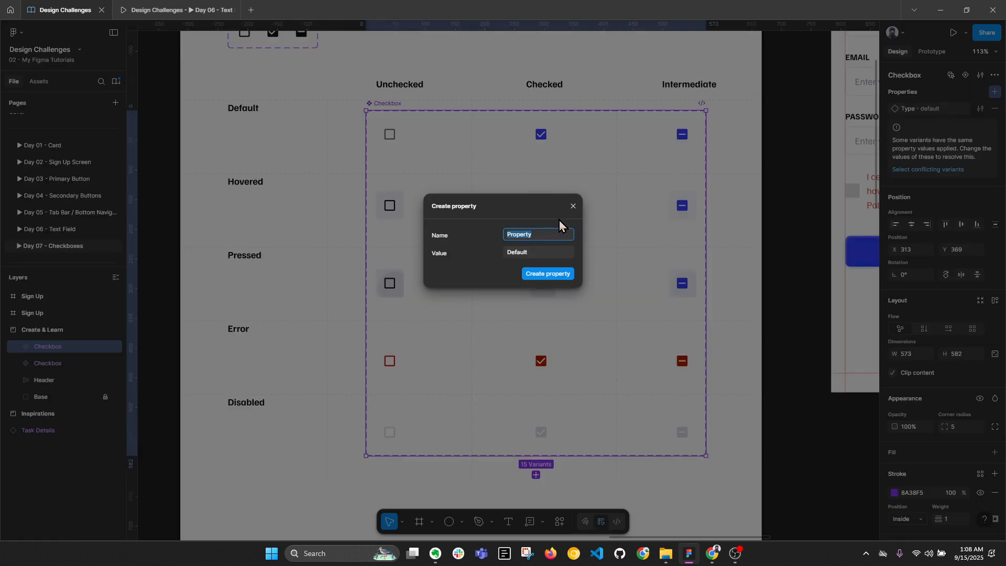
{"action": "type", "text": "Sttae"}
{"action": "key", "text": "Return"}
Set State to Hover for the three Hovered-row checkboxes
{"action": "left_click", "coordinate": [400, 137]}
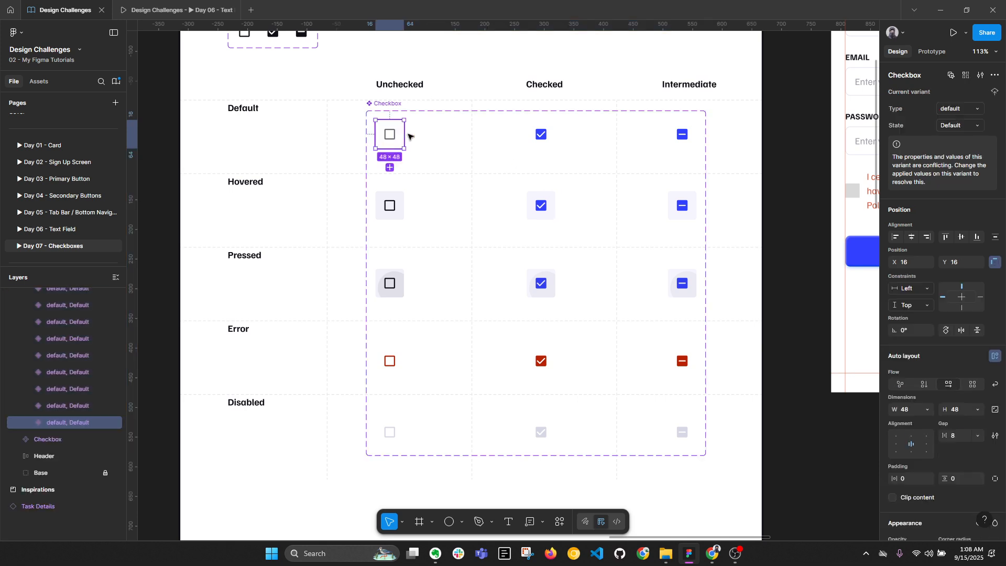
{"action": "left_click", "coordinate": [545, 135], "text": "shift"}
{"action": "left_click", "coordinate": [685, 139], "text": "shift"}
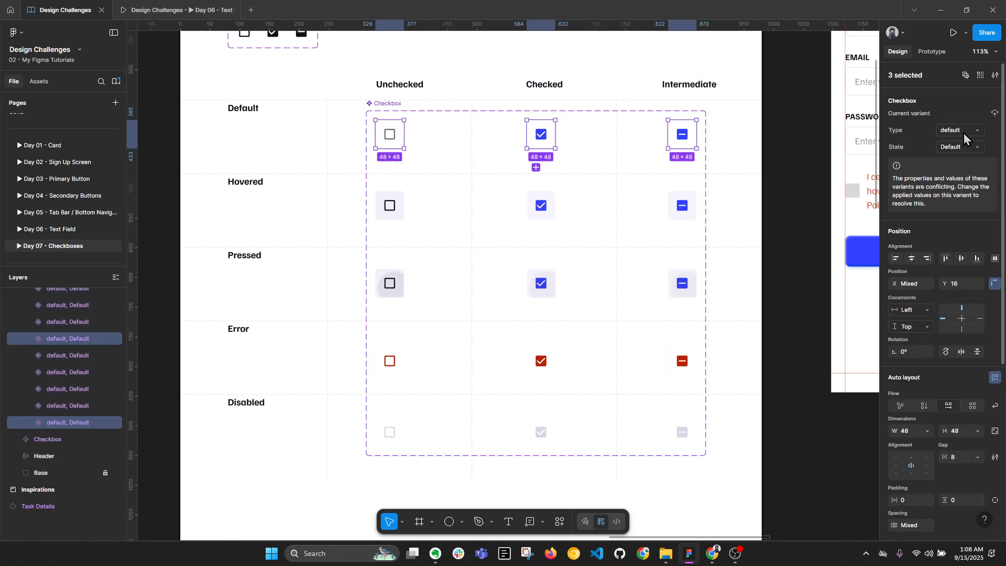
{"action": "left_click", "coordinate": [397, 205]}
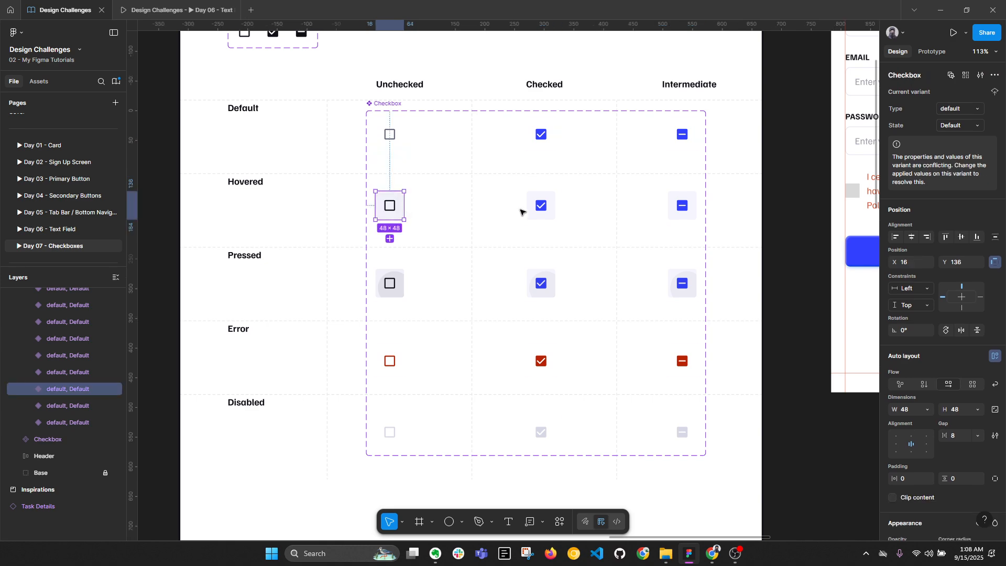
{"action": "left_click", "coordinate": [536, 206], "text": "shift"}
{"action": "left_click", "coordinate": [435, 206]}
{"action": "left_click", "coordinate": [389, 205]}
{"action": "left_click", "coordinate": [538, 206], "text": "shift"}
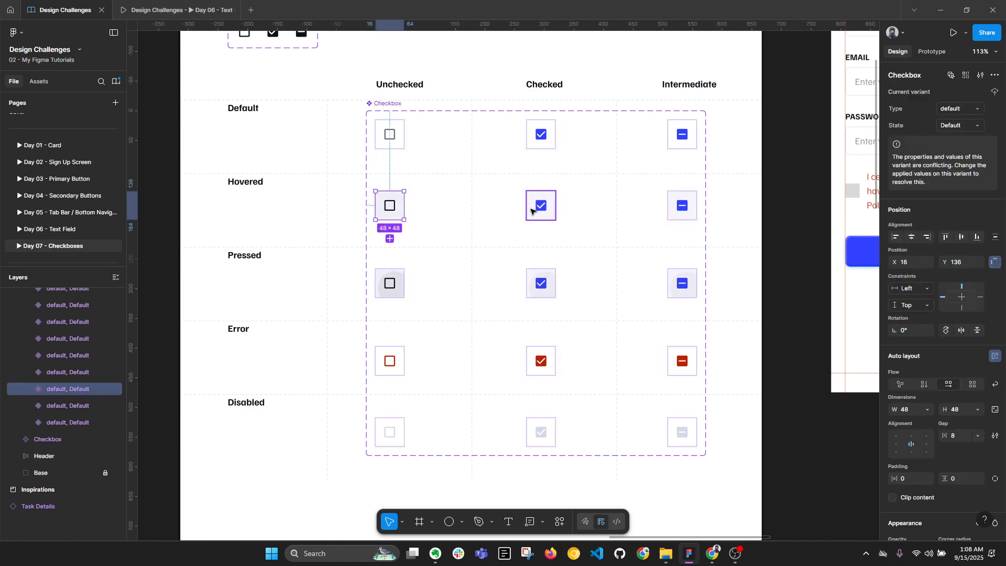
{"action": "left_click", "coordinate": [680, 204], "text": "shift"}
{"action": "left_click", "coordinate": [964, 148]}
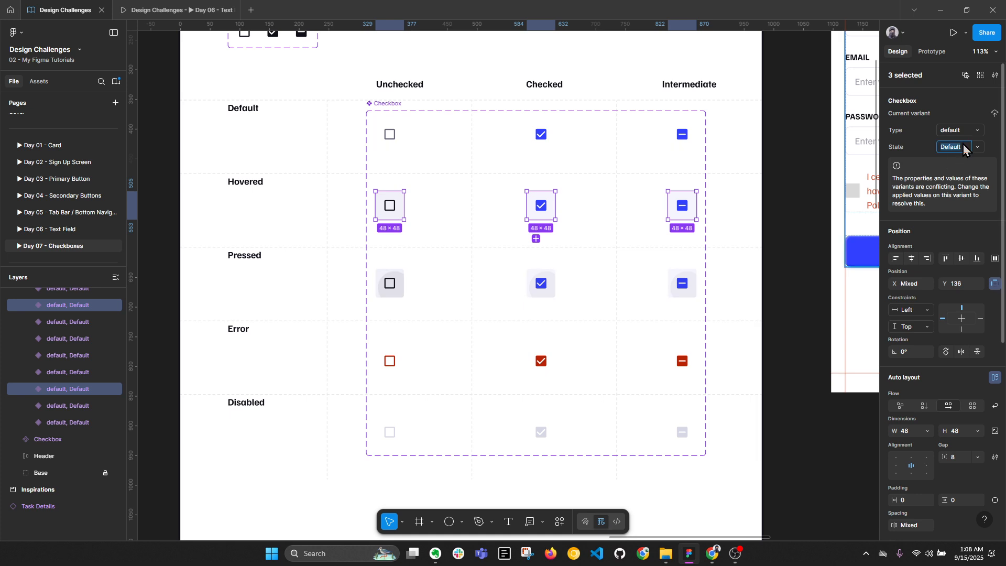
{"action": "type", "text": "Hover"}
{"action": "key", "text": "Return"}
Set State to Pressed for the three Pressed-row checkboxes
{"action": "left_click", "coordinate": [389, 282]}
{"action": "left_click", "coordinate": [543, 289], "text": "shift"}
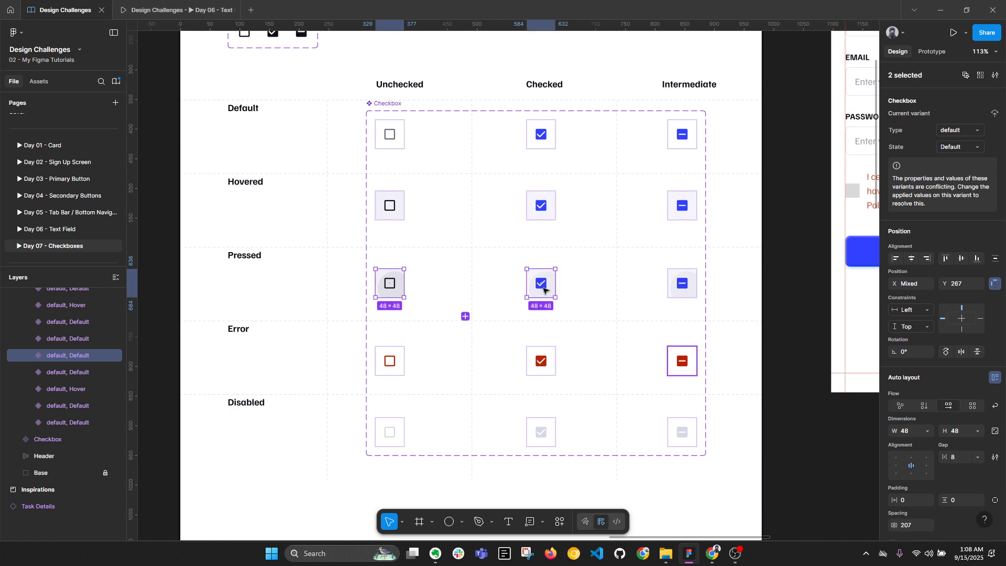
{"action": "left_click", "coordinate": [682, 283], "text": "shift"}
{"action": "left_click", "coordinate": [963, 148]}
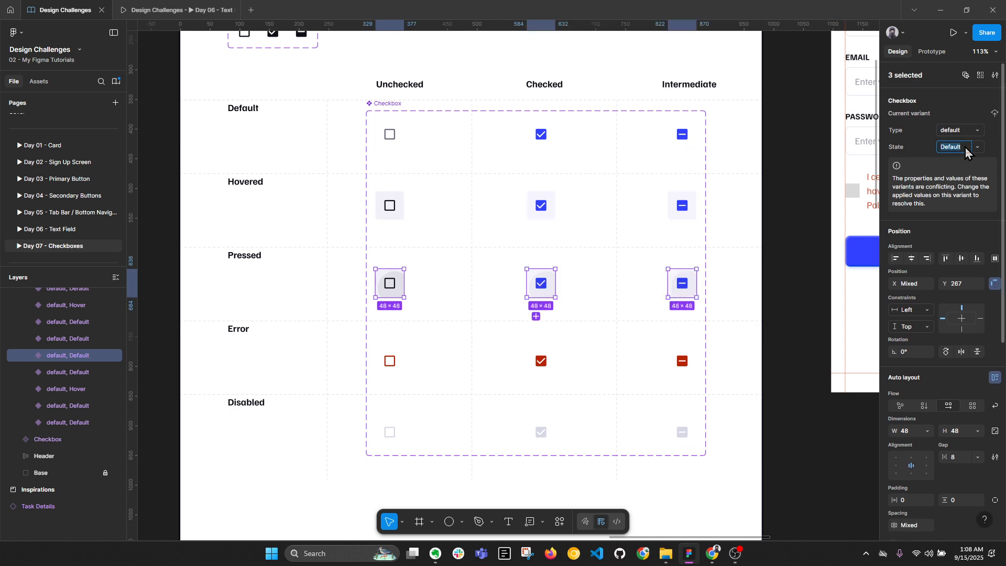
{"action": "type", "text": "Pressed"}
{"action": "key", "text": "Return"}
Set State to Error for the three Error-row checkboxes
{"action": "left_click", "coordinate": [389, 361]}
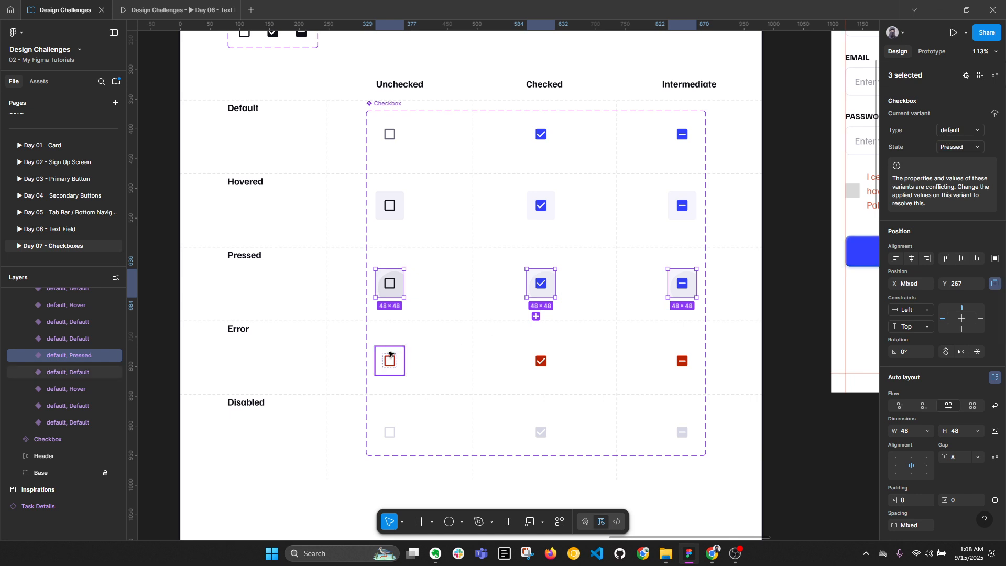
{"action": "left_click", "coordinate": [553, 361], "text": "shift"}
{"action": "left_click", "coordinate": [690, 358], "text": "shift"}
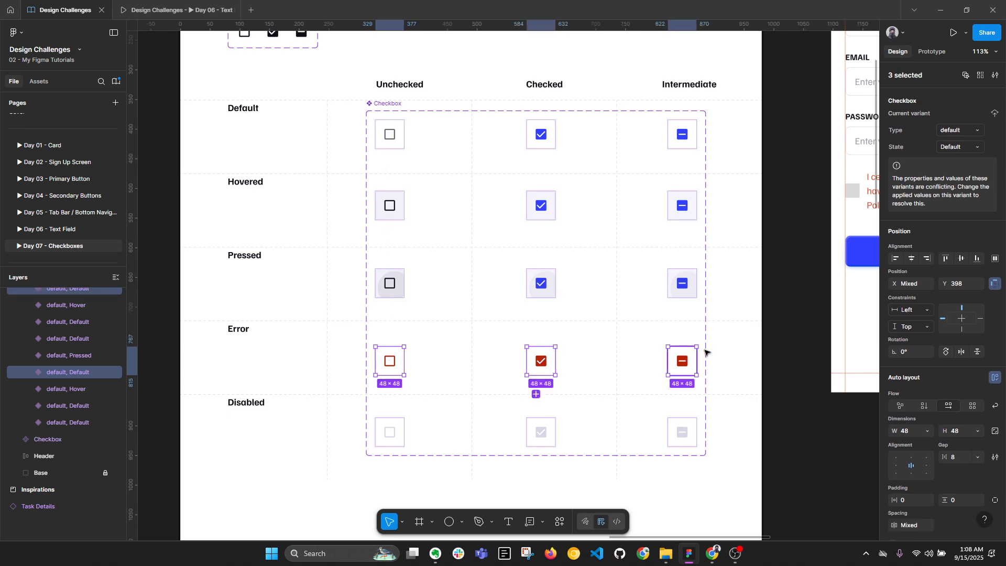
{"action": "left_click", "coordinate": [968, 147]}
{"action": "type", "text": "Erro"}
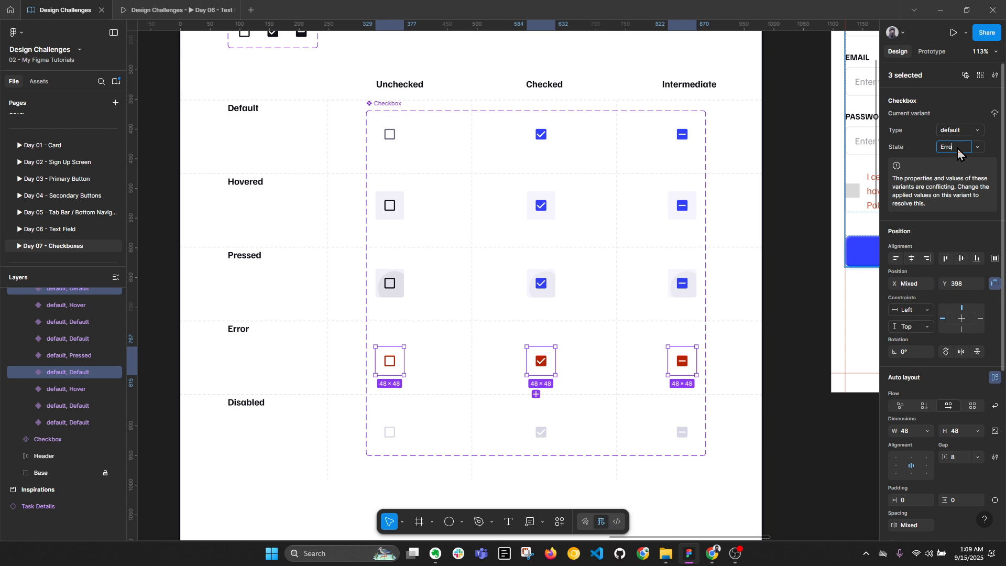
{"action": "type", "text": "r"}
{"action": "key", "text": "Return"}
Set State to Disabled for the three Disabled-row checkboxes
{"action": "left_click", "coordinate": [396, 428]}
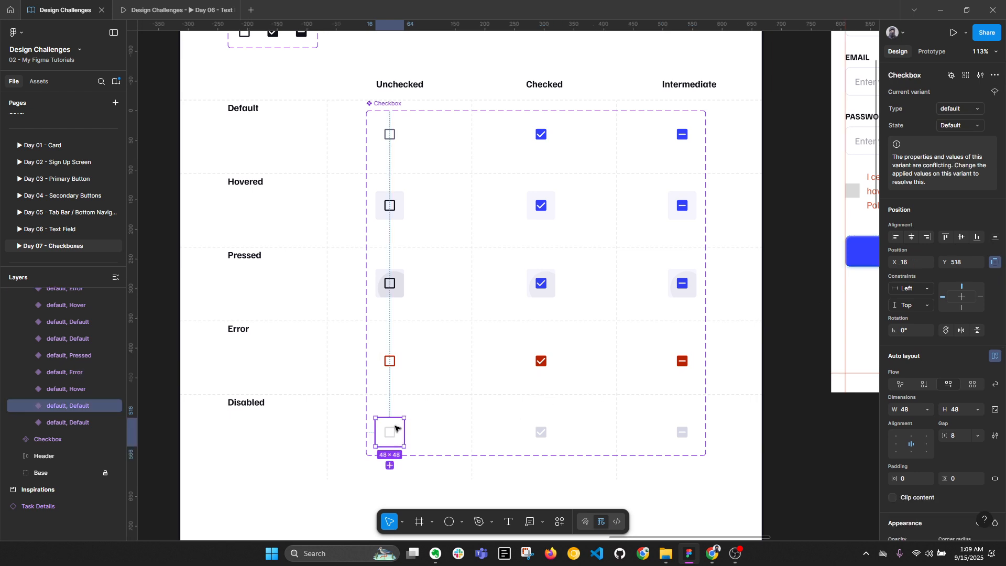
{"action": "left_click", "coordinate": [544, 429], "text": "shift"}
{"action": "left_click", "coordinate": [680, 430], "text": "shift"}
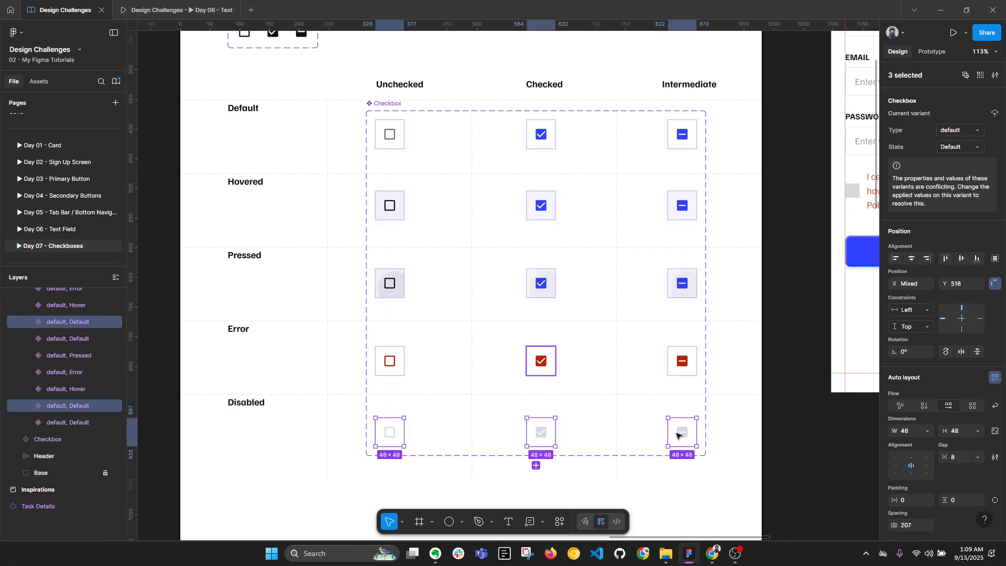
{"action": "left_click", "coordinate": [953, 151]}
{"action": "type", "text": "Disabled"}
{"action": "key", "text": "Return"}
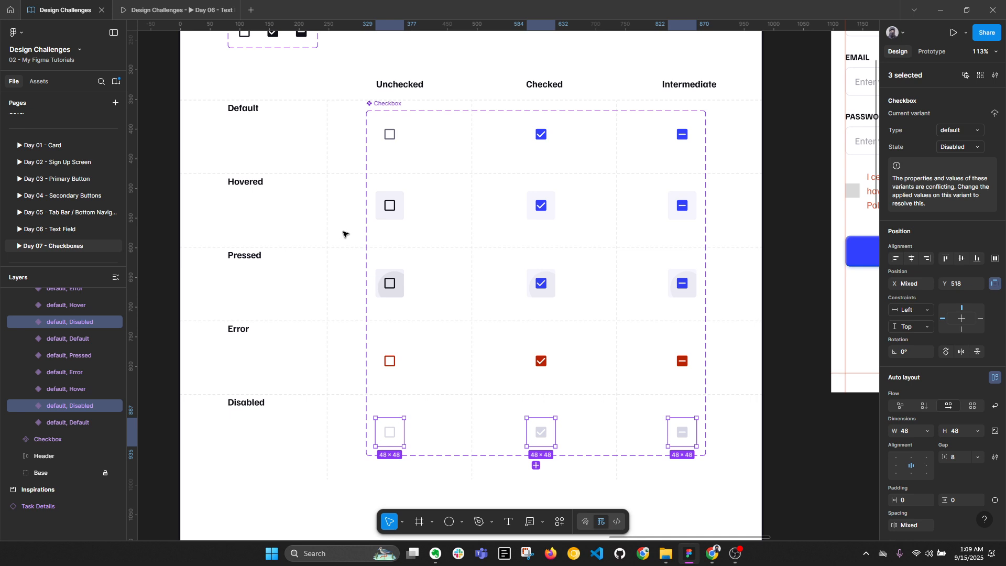
Set Type to Unchecked for the five unchecked-column checkboxes
{"action": "left_click", "coordinate": [386, 136]}
{"action": "left_click", "coordinate": [392, 204], "text": "shift"}
{"action": "left_click", "coordinate": [393, 284], "text": "shift"}
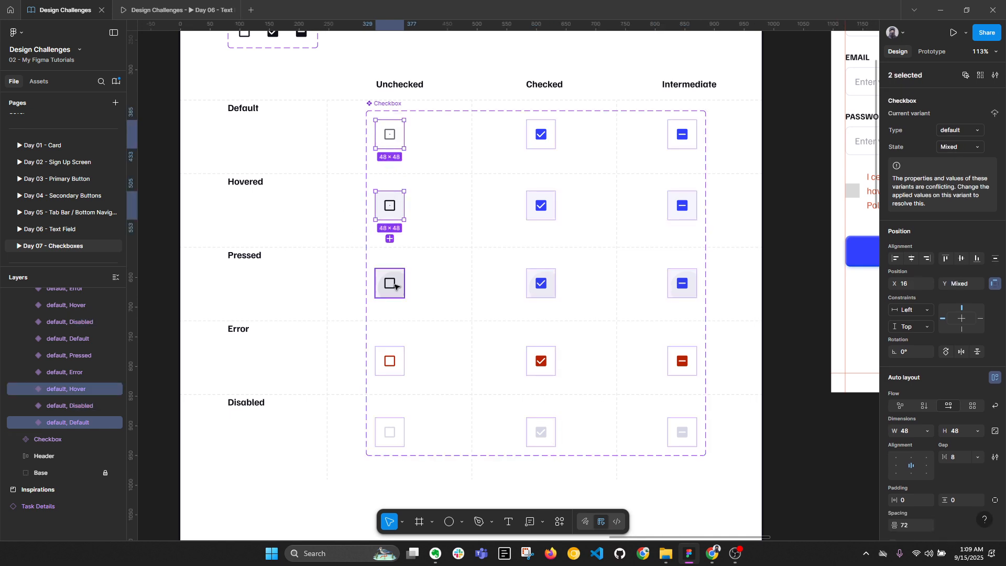
{"action": "left_click", "coordinate": [400, 356], "text": "shift"}
{"action": "left_click", "coordinate": [390, 431], "text": "shift"}
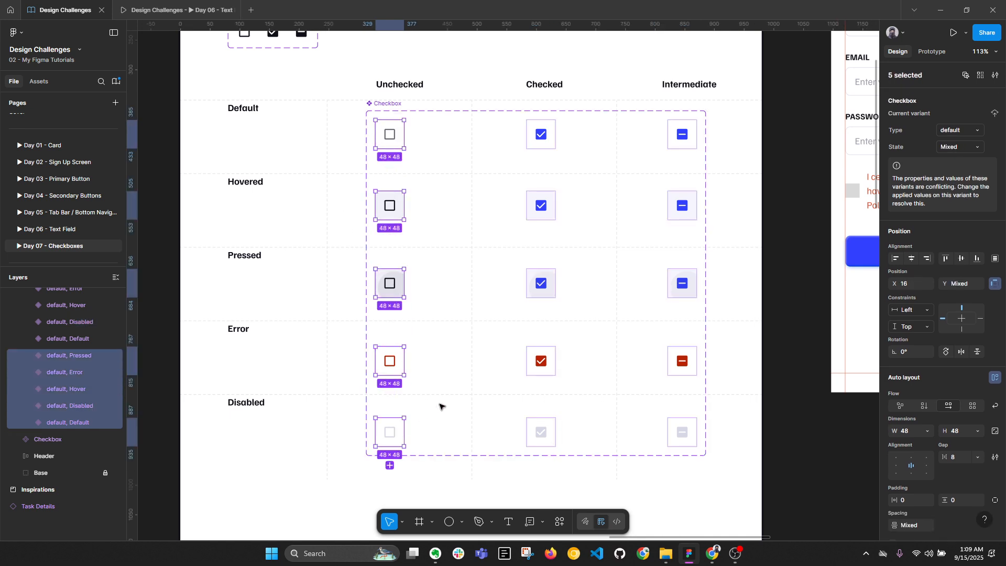
{"action": "left_click", "coordinate": [955, 131]}
{"action": "type", "text": "U"}
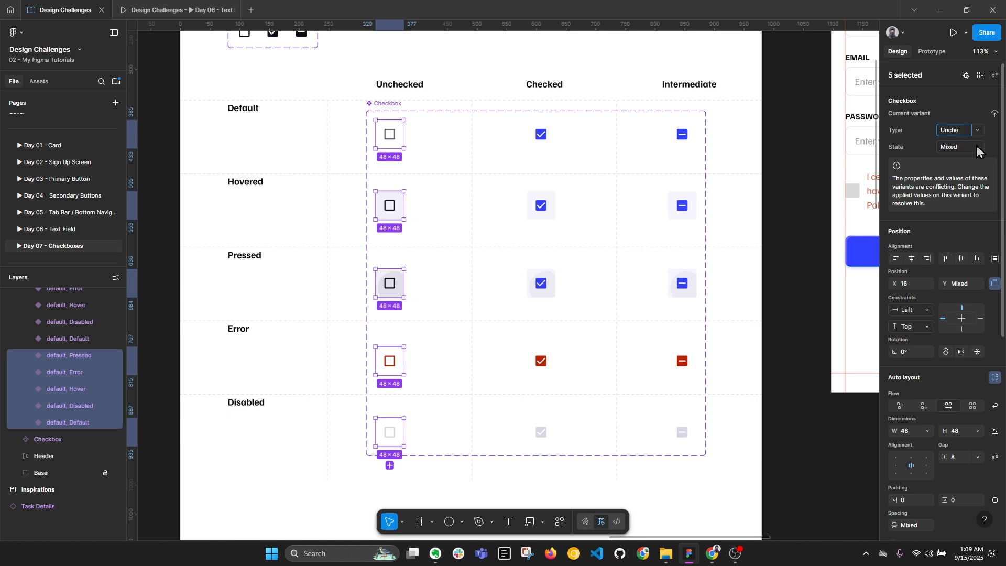
{"action": "type", "text": "nchecked"}
{"action": "key", "text": "Return"}
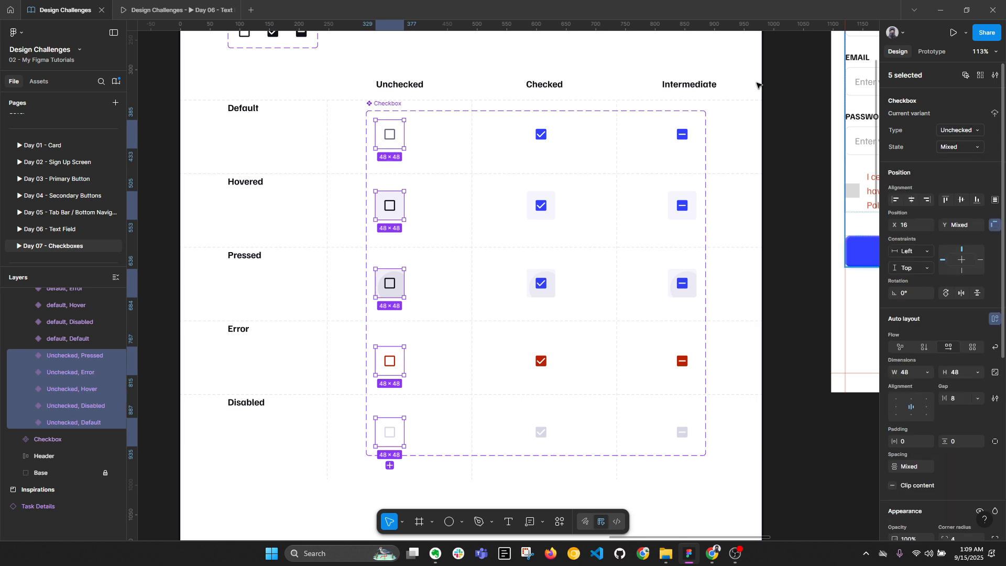
Set Type to Checked for all five checkbox variants in the checked column
{"action": "left_click", "coordinate": [541, 134]}
{"action": "left_click", "coordinate": [550, 206], "text": "shift"}
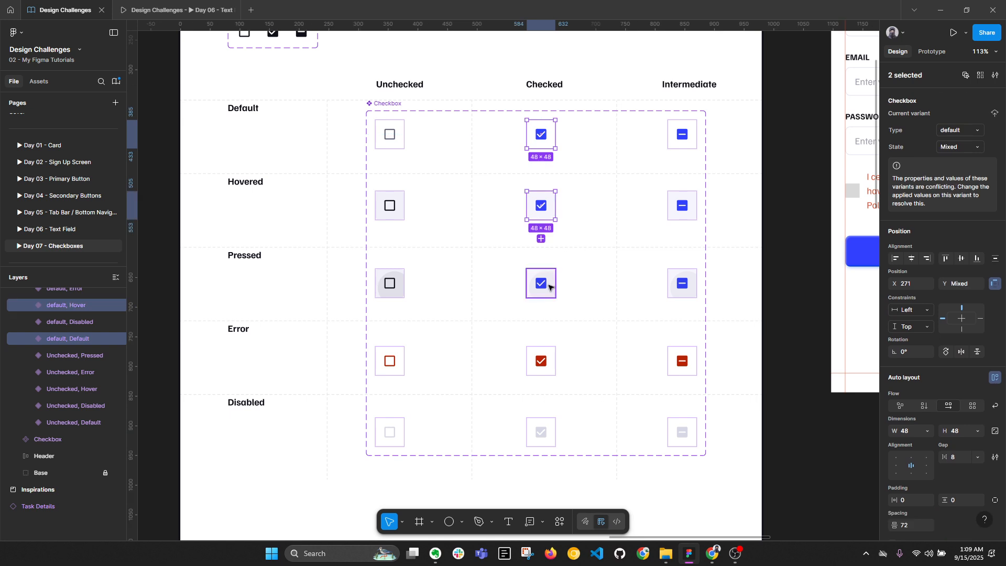
{"action": "left_click", "coordinate": [547, 285], "text": "shift"}
{"action": "left_click", "coordinate": [552, 351], "text": "shift"}
{"action": "left_click", "coordinate": [543, 425], "text": "shift"}
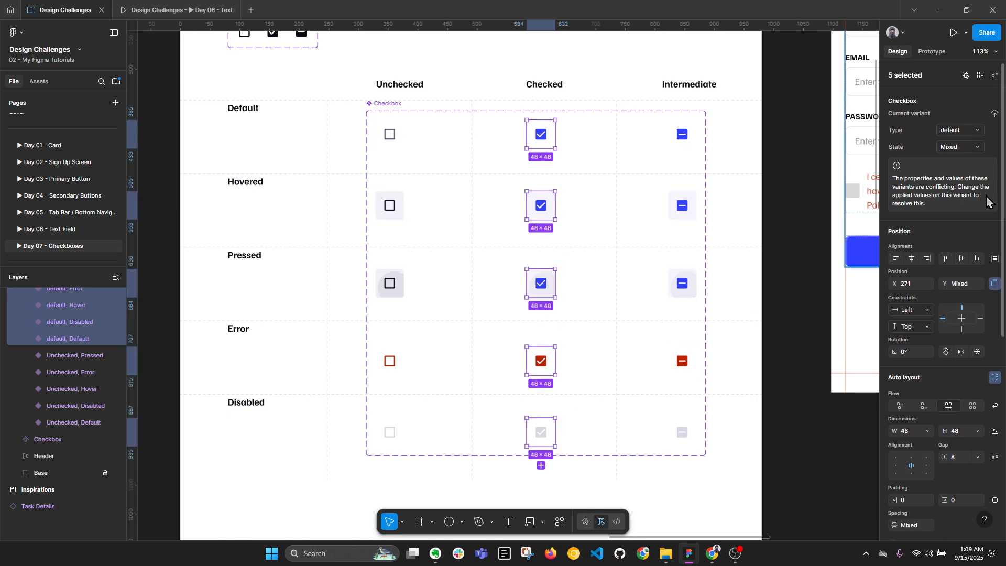
{"action": "left_click", "coordinate": [962, 131]}
{"action": "type", "text": "Checked"}
{"action": "key", "text": "Return"}
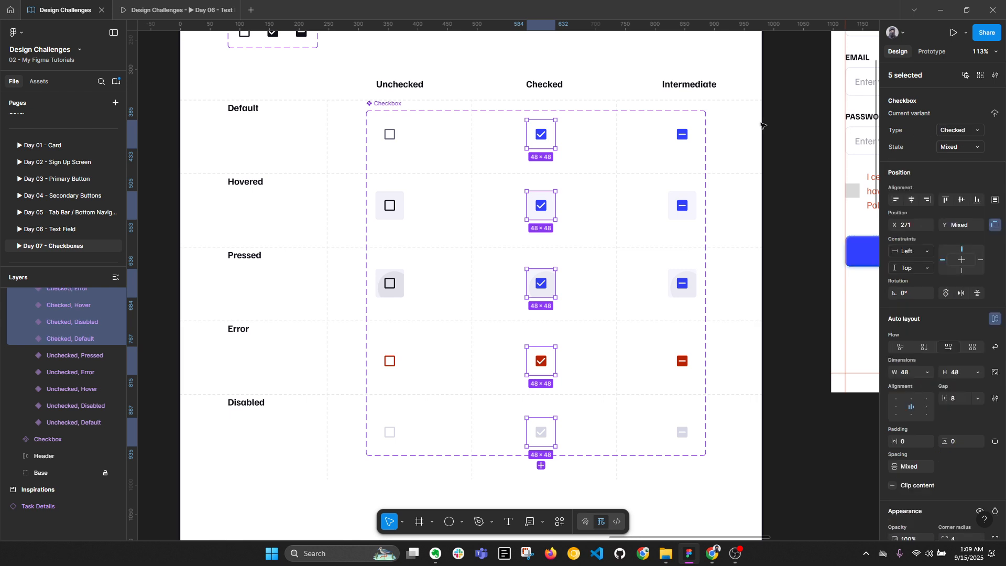
Set Type to Intermediate for the five variants in the Intermediate column
{"action": "left_click", "coordinate": [681, 135]}
{"action": "left_click", "coordinate": [674, 209], "text": "shift"}
{"action": "left_click", "coordinate": [684, 282], "text": "shift"}
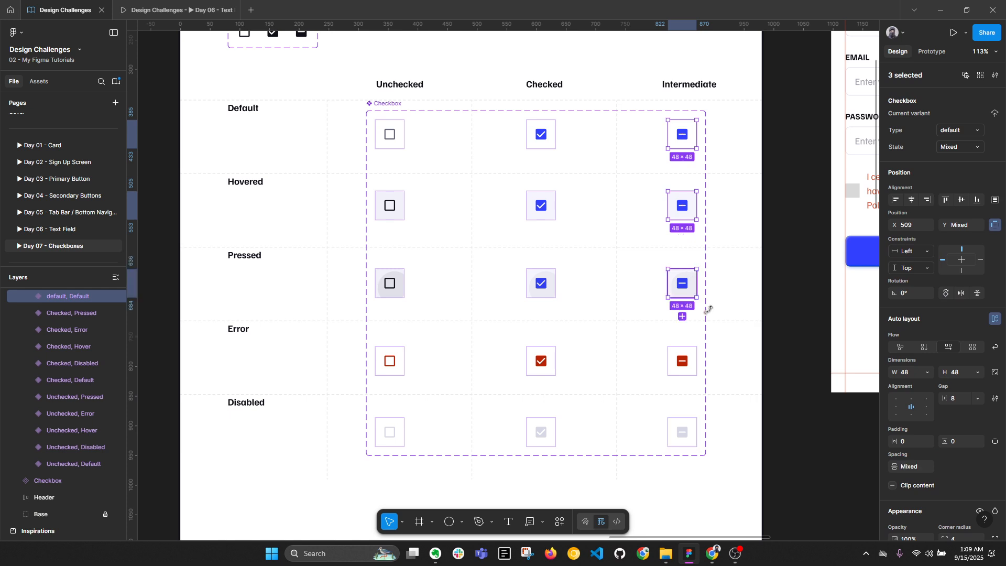
{"action": "left_click", "coordinate": [693, 361], "text": "shift"}
{"action": "left_click", "coordinate": [692, 422], "text": "shift"}
{"action": "left_click", "coordinate": [965, 134]}
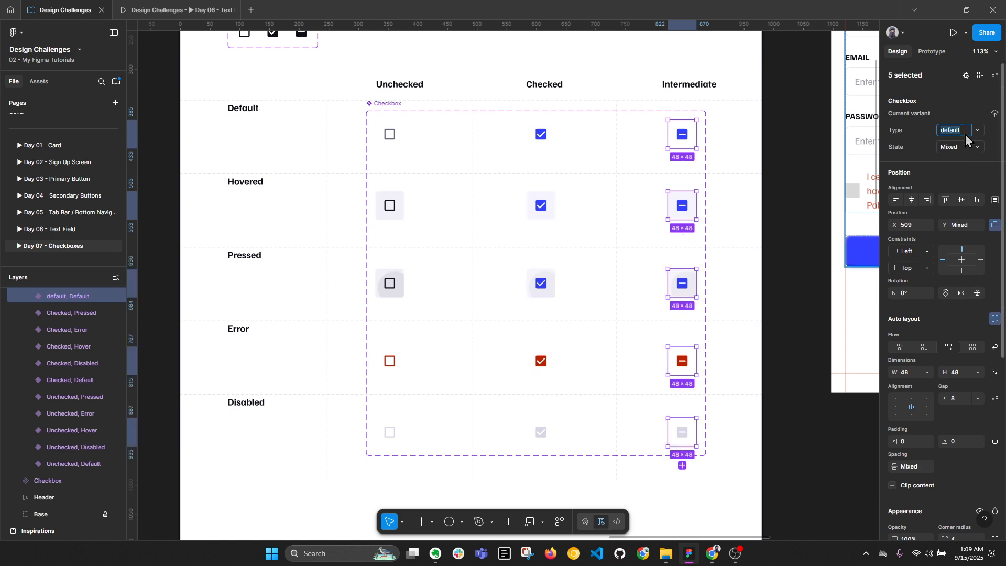
{"action": "type", "text": "Intermedi..."}
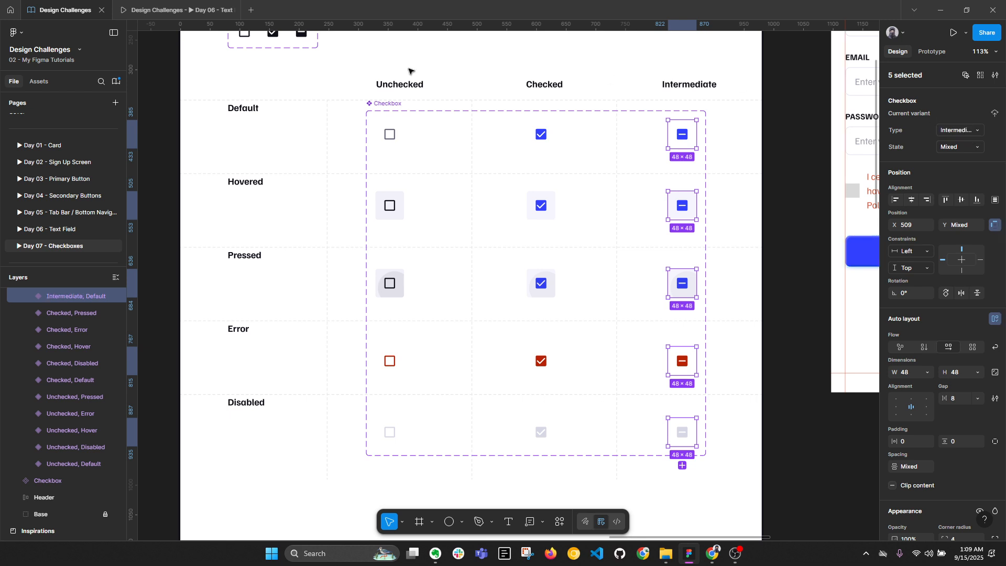
{"action": "left_click", "coordinate": [391, 103]}
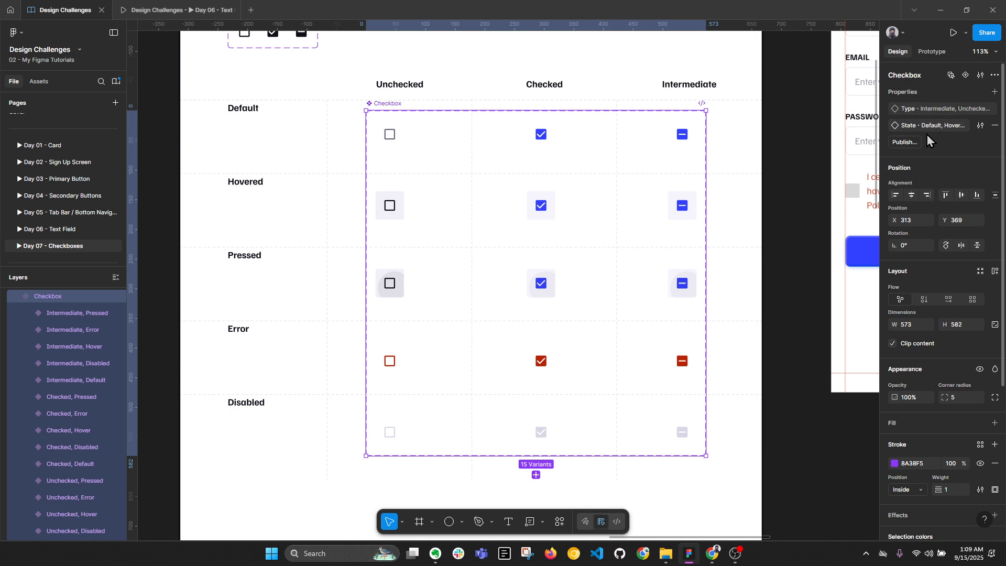
Collapse the layer hierarchy and bring the login screen into view
{"action": "key", "text": "alt+l"}
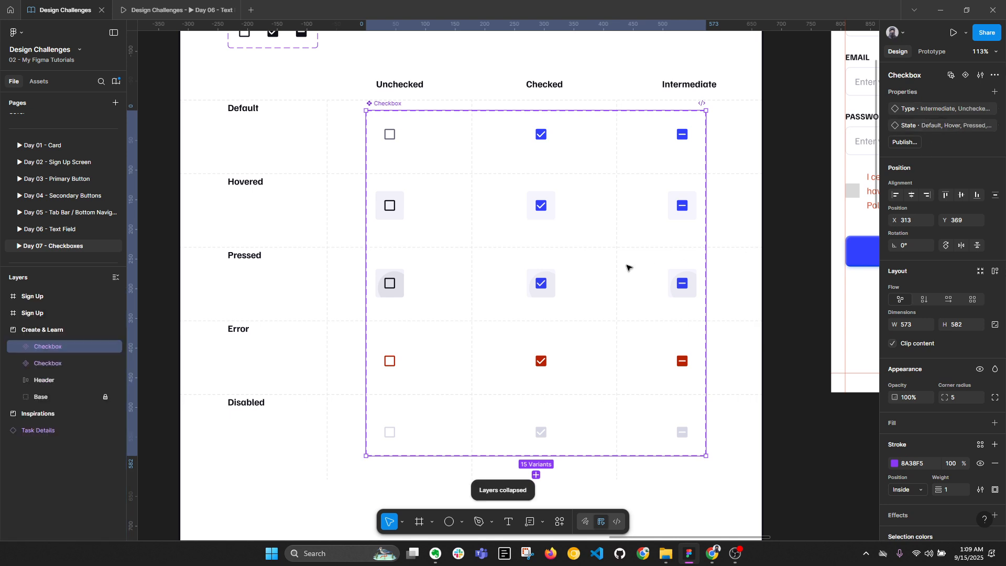
{"action": "scroll", "coordinate": [570, 256], "scroll_direction": "down", "scroll_amount": 1}
{"action": "left_click_drag", "start_coordinate": [656, 279], "coordinate": [532, 312]}
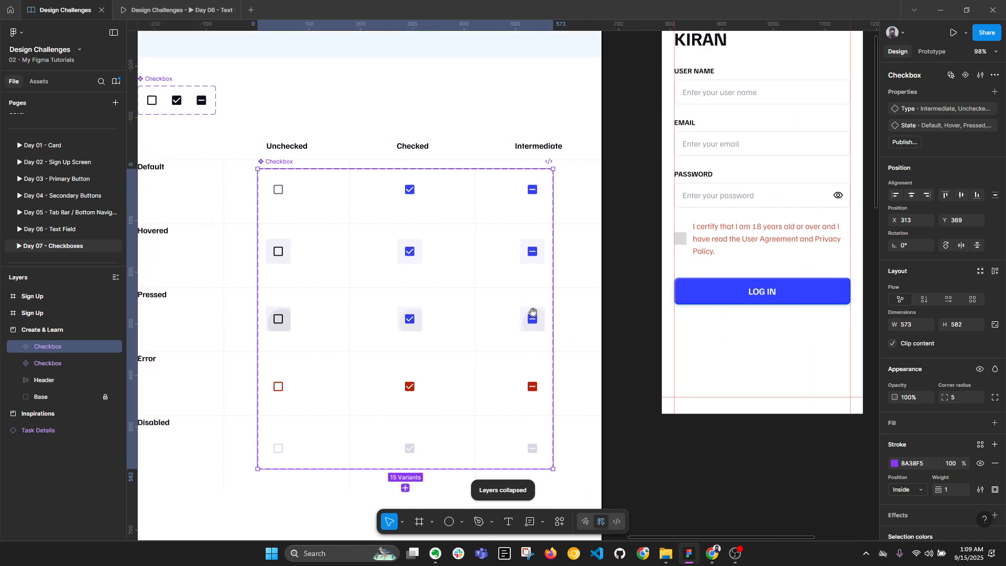
Rename the small three-variant Checkbox component set to 'Checkbox Base'
{"action": "left_click", "coordinate": [626, 297]}
{"action": "left_click_drag", "start_coordinate": [568, 242], "coordinate": [703, 301]}
{"action": "scroll", "coordinate": [311, 159], "scroll_direction": "up", "scroll_amount": 2}
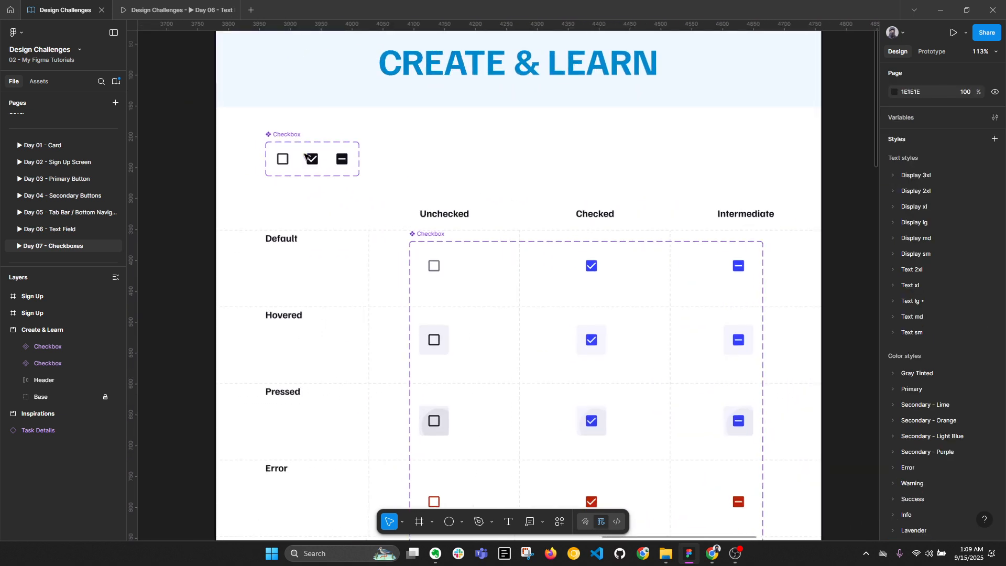
{"action": "left_click", "coordinate": [425, 234]}
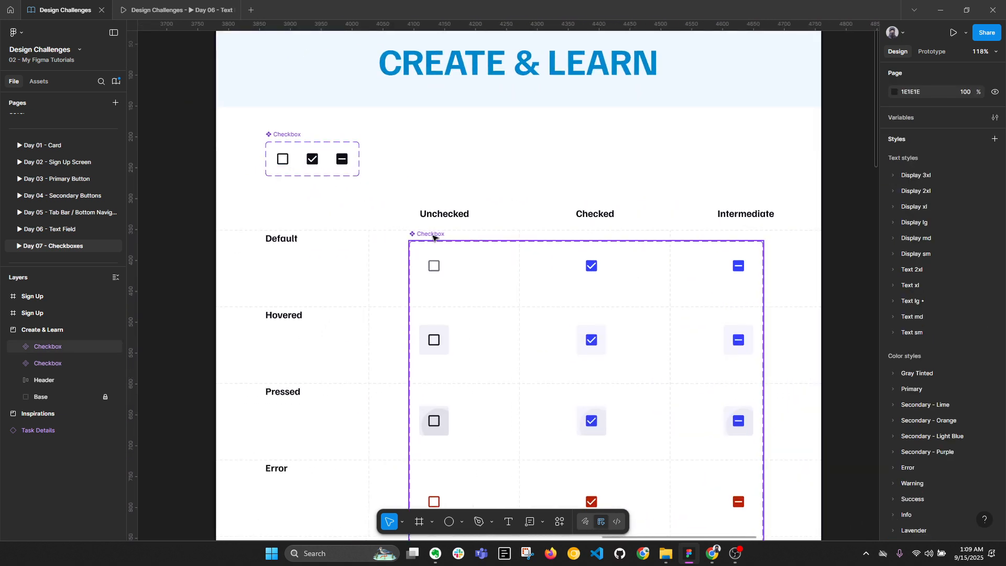
{"action": "left_click", "coordinate": [292, 134]}
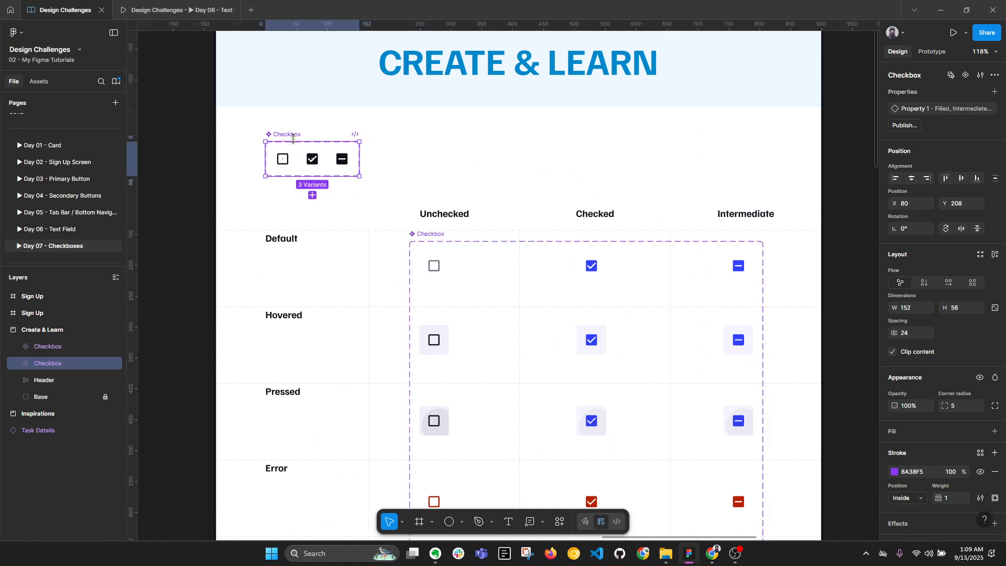
{"action": "left_click", "coordinate": [294, 134]}
{"action": "key", "text": "Return"}
Pick the empty outline Checkbox Base variant and select the consent text row
{"action": "left_click", "coordinate": [282, 159]}
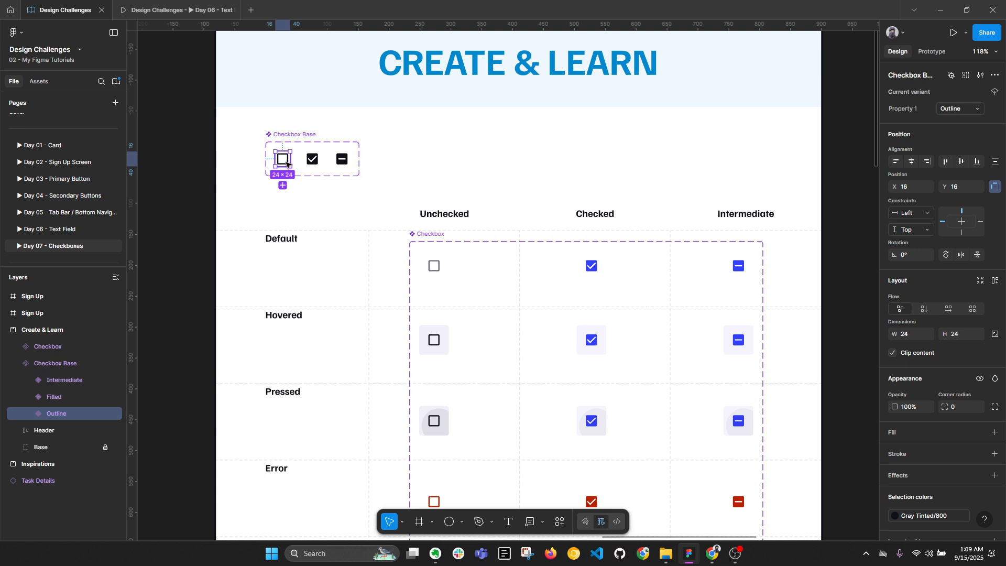
{"action": "scroll", "coordinate": [450, 213], "scroll_direction": "right", "scroll_amount": 10}
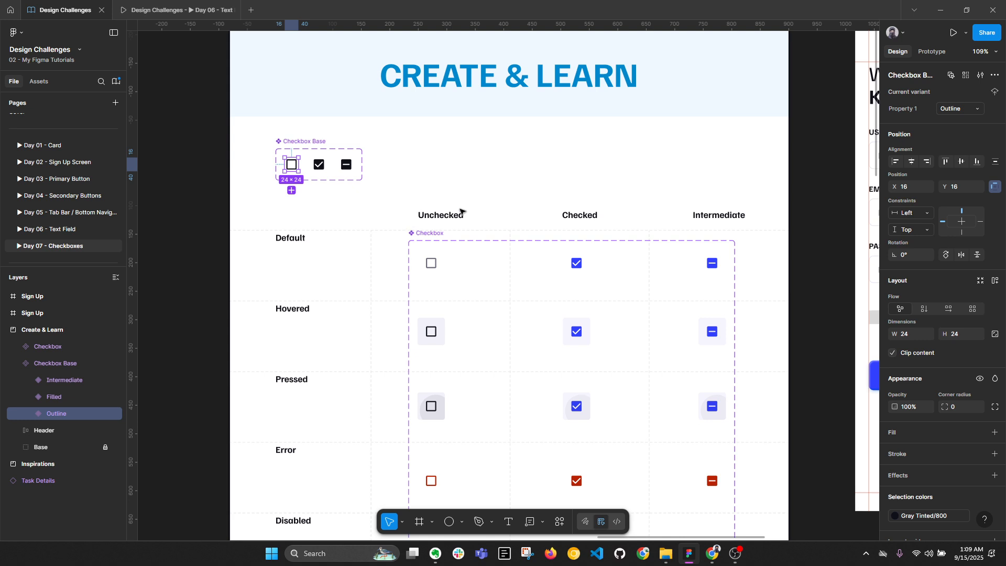
{"action": "left_click", "coordinate": [526, 291]}
Replace the grey placeholder square with the copied Checkbox Base instance
{"action": "left_click", "coordinate": [481, 293]}
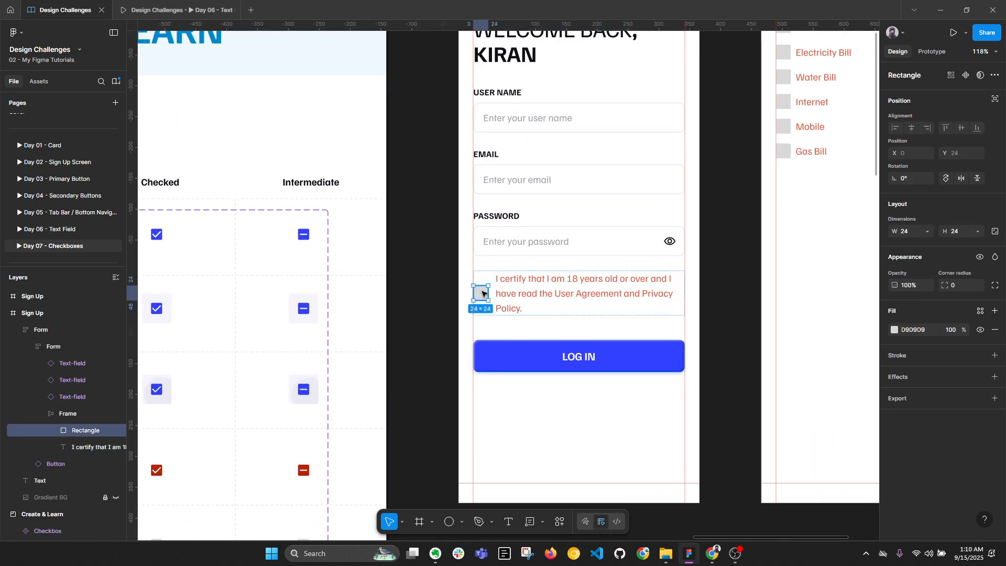
{"action": "right_click", "coordinate": [482, 293]}
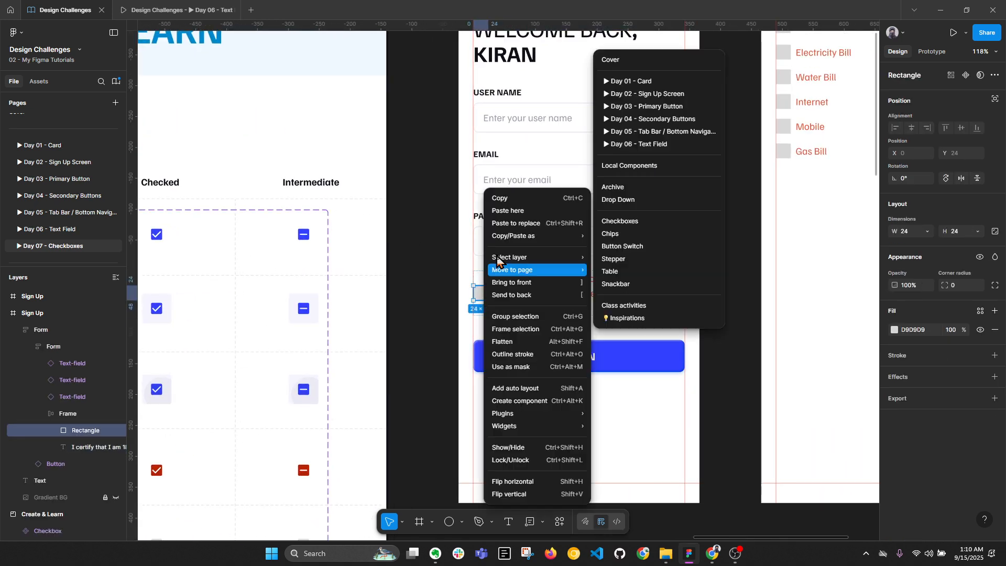
{"action": "left_click", "coordinate": [524, 223]}
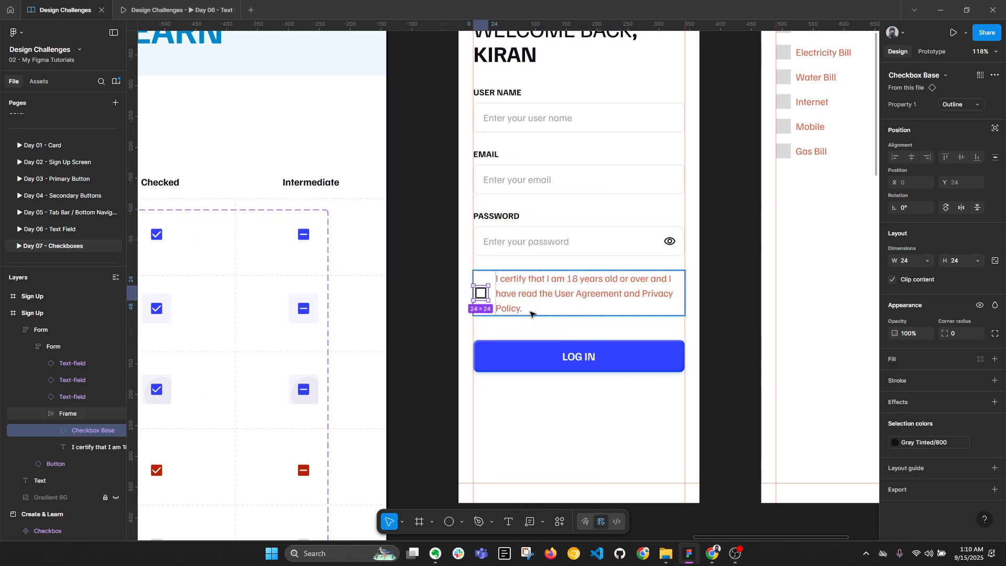
{"action": "scroll", "coordinate": [522, 306], "scroll_direction": "up", "scroll_amount": 3}
Colour the consent text Gray Tinted/800
{"action": "left_click", "coordinate": [523, 306]}
{"action": "left_click", "coordinate": [894, 425]}
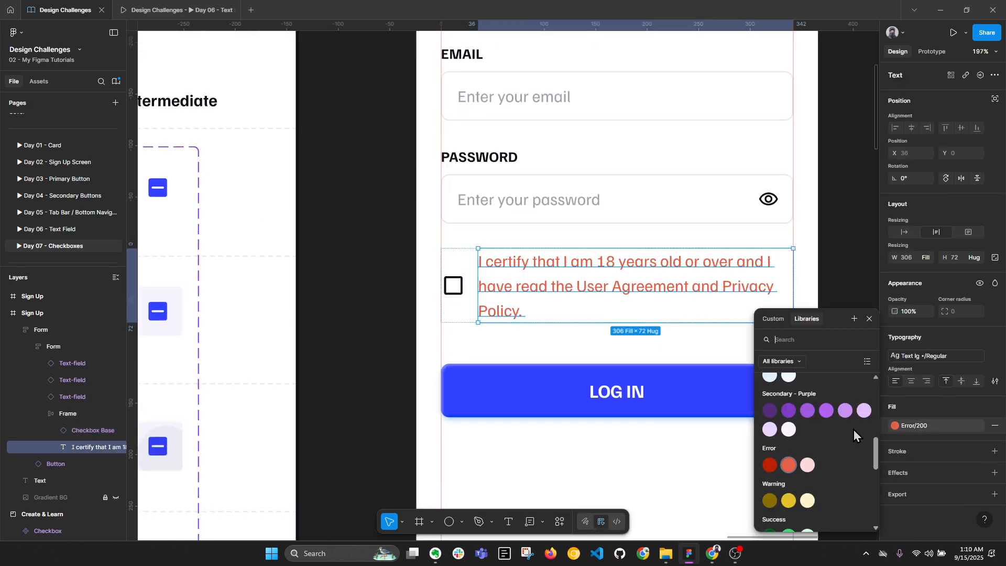
{"action": "scroll", "coordinate": [828, 420], "scroll_direction": "up", "scroll_amount": 3}
{"action": "scroll", "coordinate": [828, 420], "scroll_direction": "up", "scroll_amount": 2}
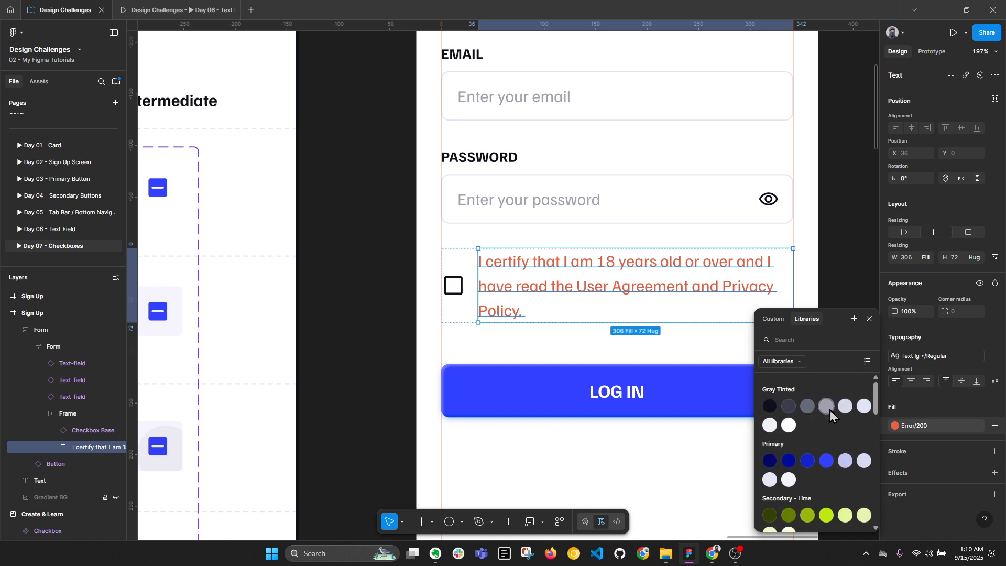
{"action": "left_click", "coordinate": [789, 407]}
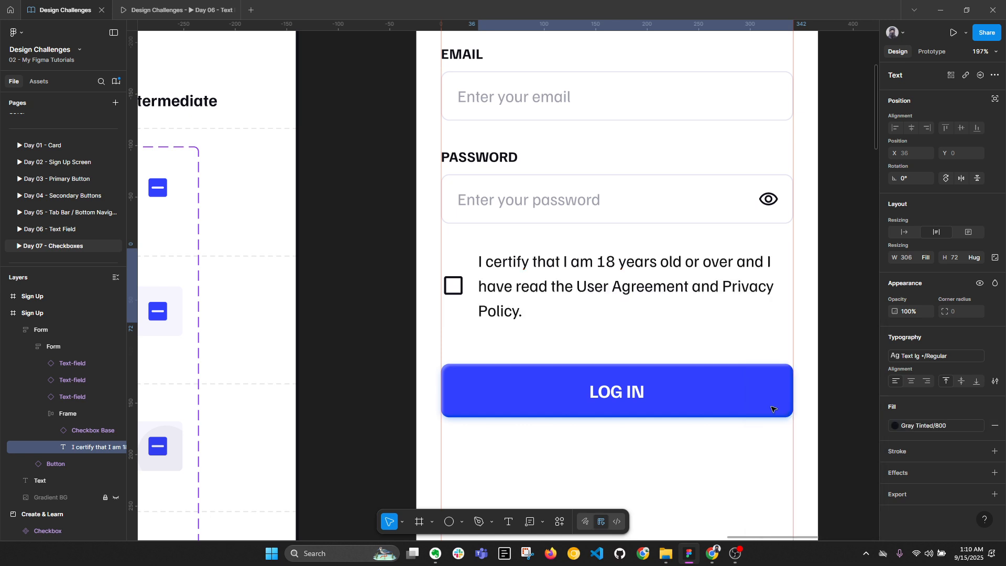
Give the Checkbox Base instance a Gray Tinted/600 colour
{"action": "left_click", "coordinate": [503, 345]}
{"action": "left_click", "coordinate": [498, 292]}
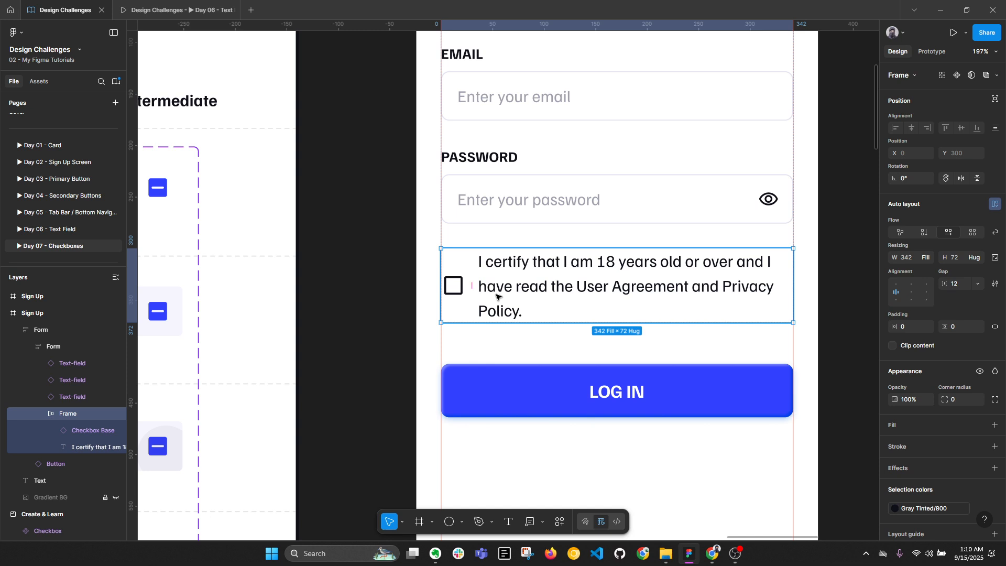
{"action": "left_click", "coordinate": [458, 287]}
{"action": "left_click", "coordinate": [919, 446]}
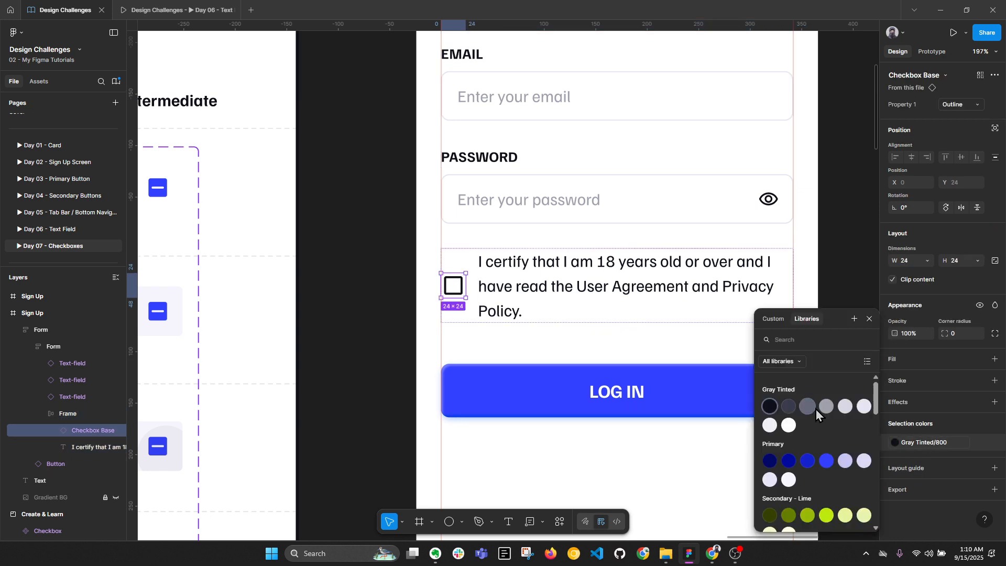
{"action": "left_click", "coordinate": [815, 410]}
Move the expenses screen below the login screen
{"action": "key", "text": "Escape"}
{"action": "scroll", "coordinate": [700, 318], "scroll_direction": "down", "scroll_amount": 5}
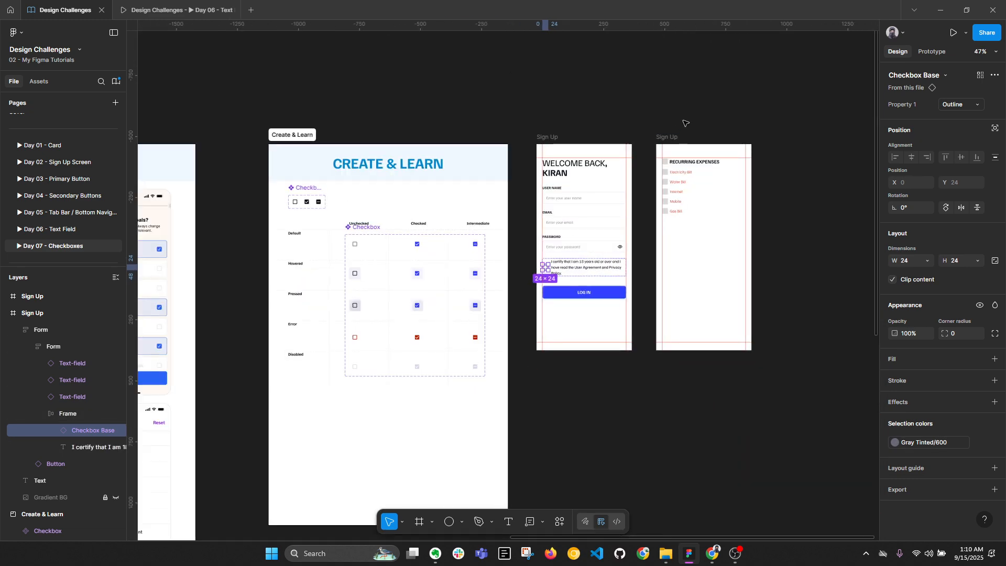
{"action": "left_click_drag", "start_coordinate": [670, 137], "coordinate": [551, 347]}
{"action": "scroll", "coordinate": [583, 237], "scroll_direction": "up", "scroll_amount": 2}
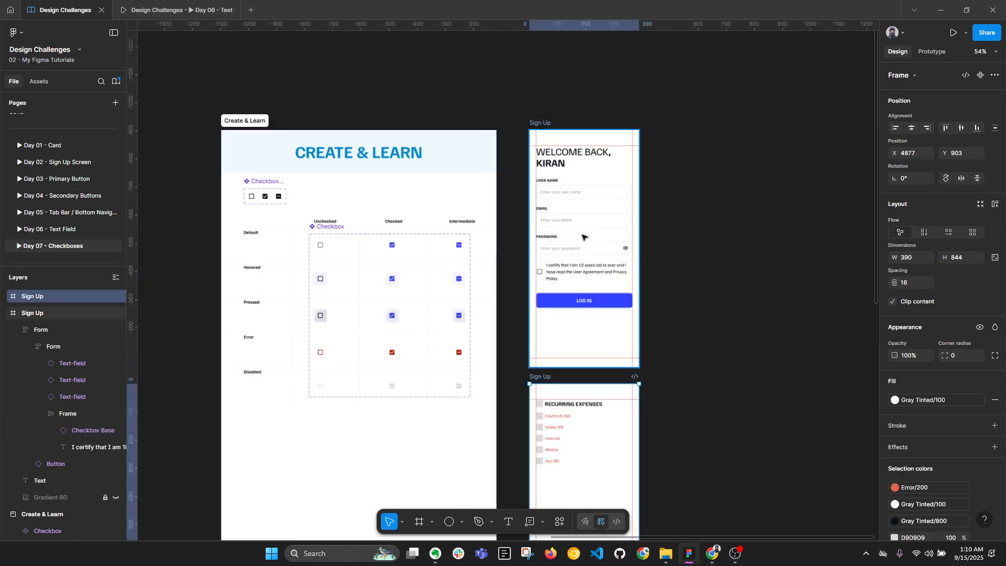
{"action": "scroll", "coordinate": [583, 237], "scroll_direction": "up", "scroll_amount": 2}
Duplicate the login screen and pick the Unchecked Default checkbox variant
{"action": "left_click", "coordinate": [645, 262]}
{"action": "key", "text": "ctrl+d"}
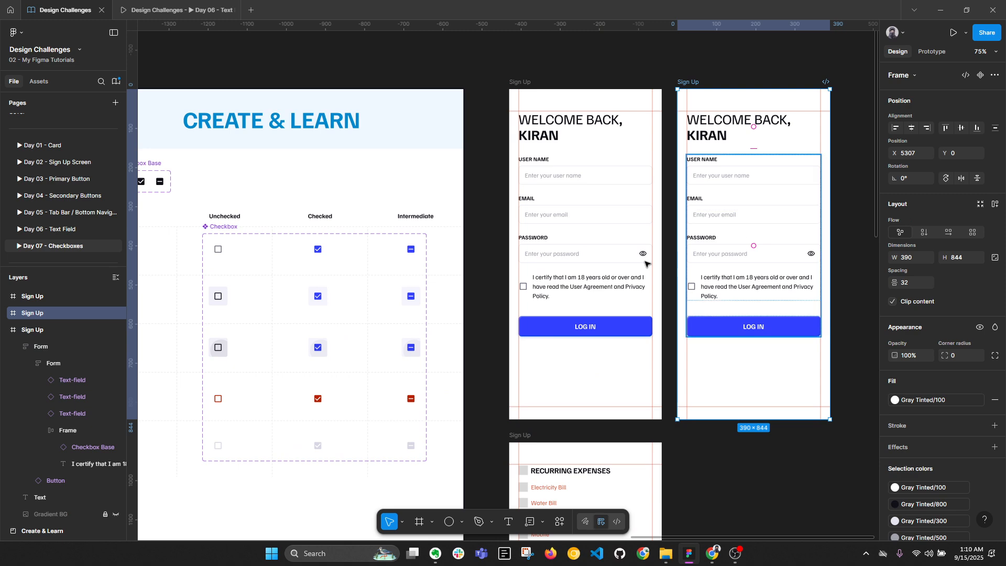
{"action": "left_click", "coordinate": [217, 249]}
{"action": "scroll", "coordinate": [723, 287], "scroll_direction": "up", "scroll_amount": 3}
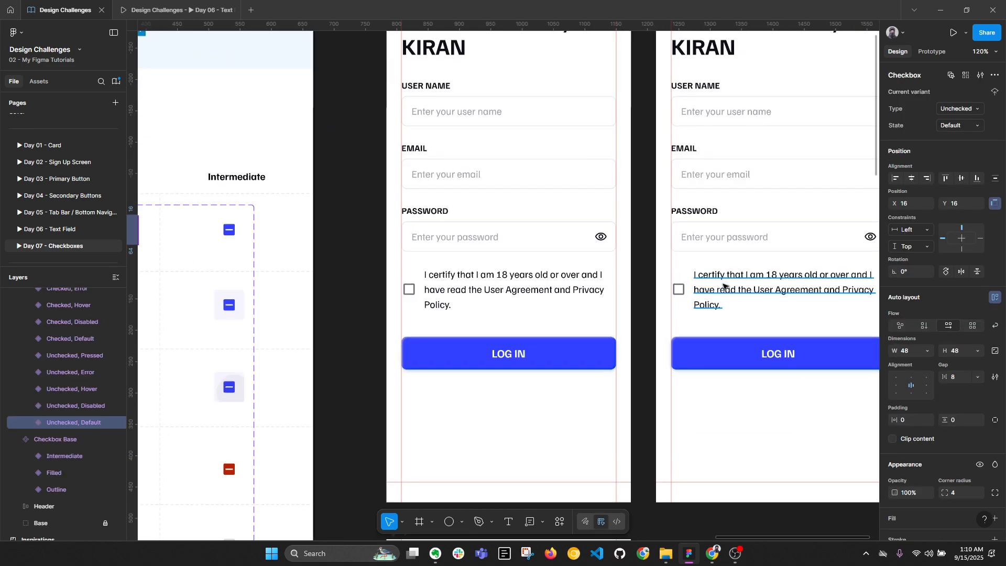
Replace the duplicate screen's checkbox with the copied Checkbox component
{"action": "left_click", "coordinate": [723, 287]}
{"action": "left_click", "coordinate": [678, 289]}
{"action": "right_click", "coordinate": [678, 289]}
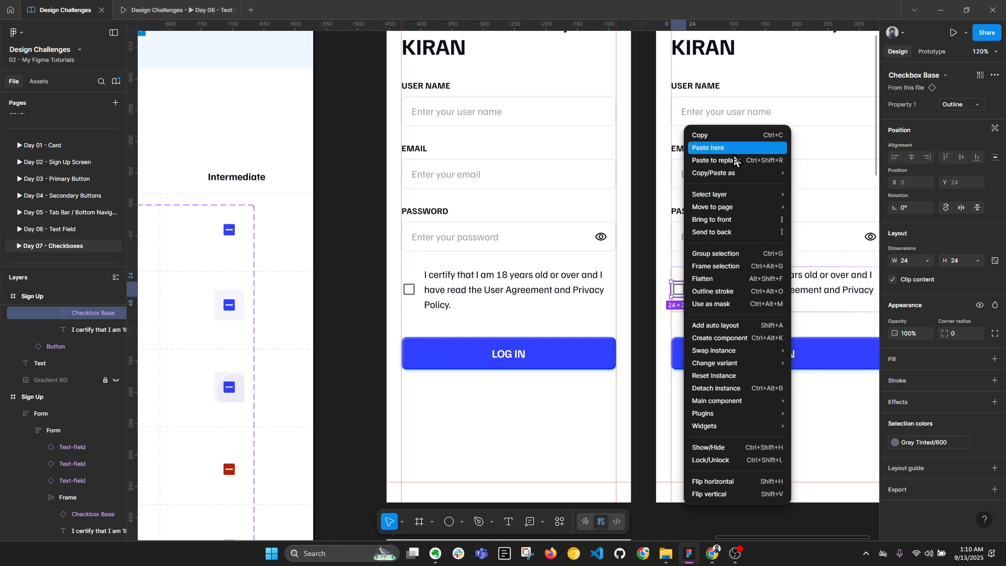
{"action": "left_click", "coordinate": [733, 160]}
Set the duplicate's checkbox row auto layout gap to 0
{"action": "left_click", "coordinate": [732, 343]}
{"action": "double_click", "coordinate": [729, 290]}
{"action": "left_click_drag", "start_coordinate": [770, 291], "coordinate": [658, 289]}
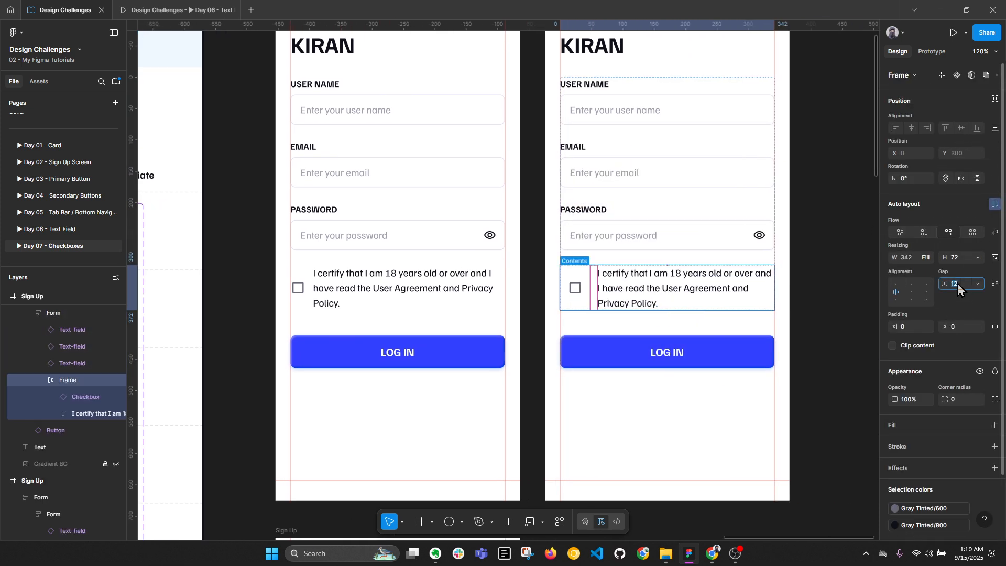
{"action": "key", "text": "Return"}
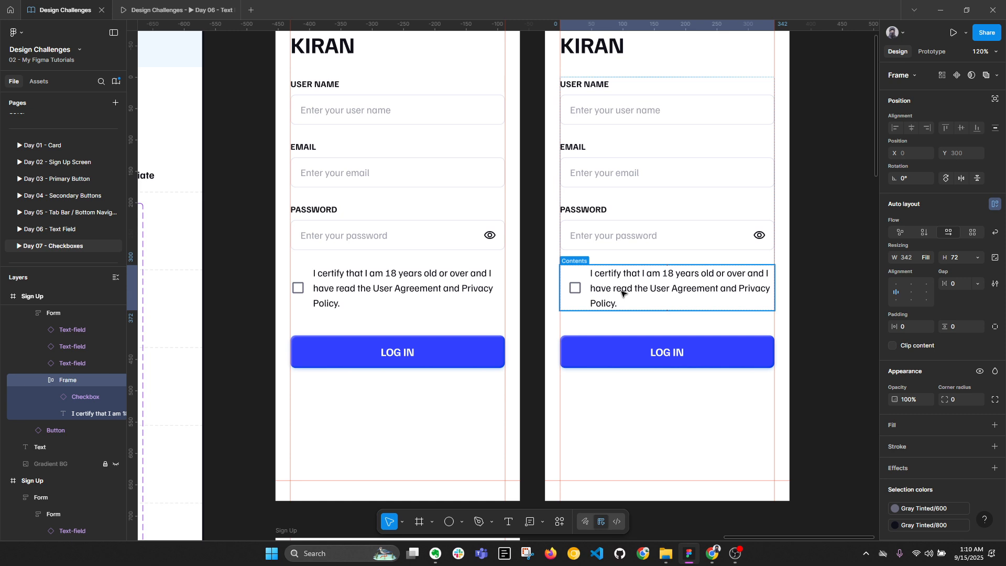
Select the words 'User Agreement' in the left screen's consent text
{"action": "key", "text": "alt+l"}
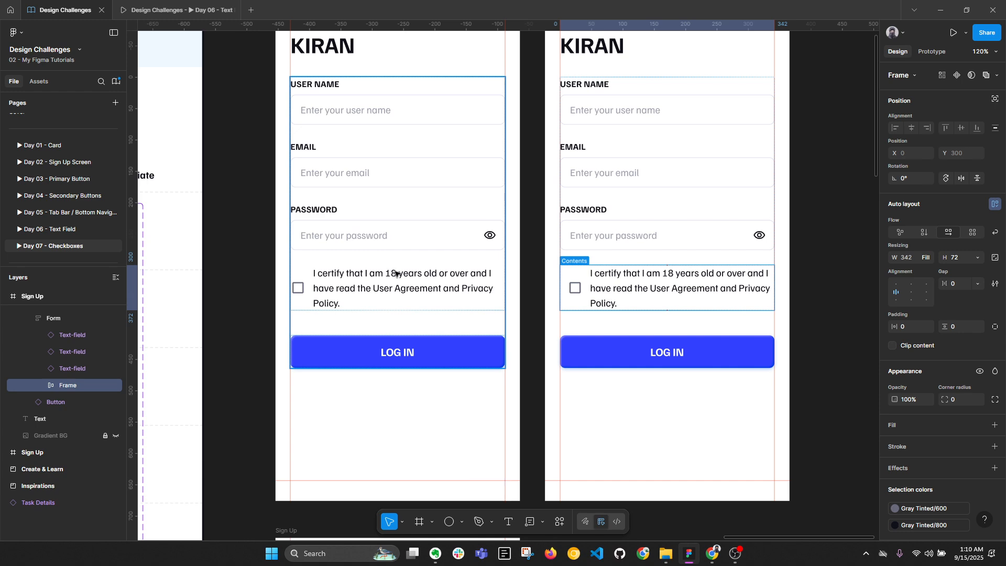
{"action": "left_click", "coordinate": [357, 295]}
{"action": "left_click", "coordinate": [356, 295]}
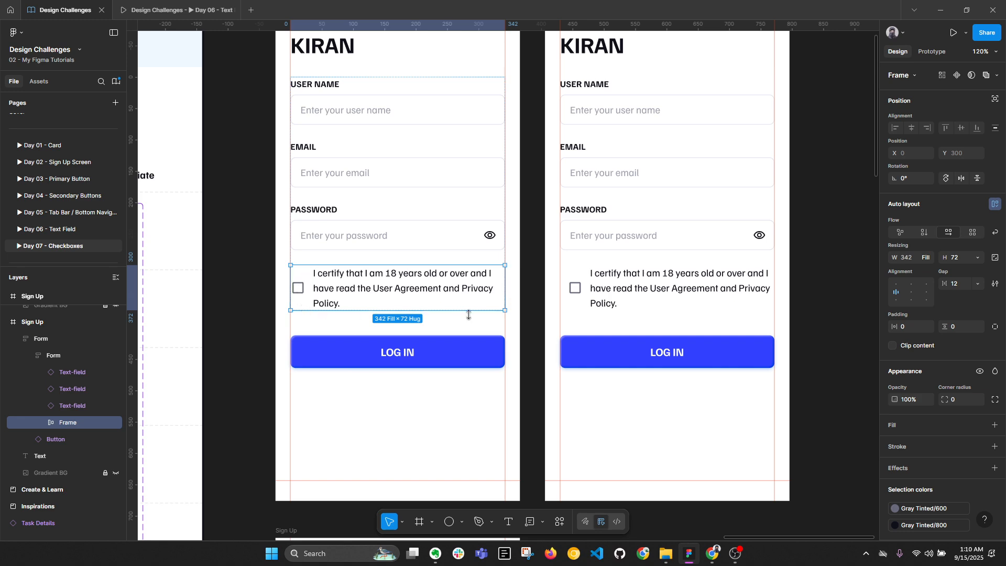
{"action": "scroll", "coordinate": [401, 294], "scroll_direction": "up", "scroll_amount": 1, "text": "ctrl"}
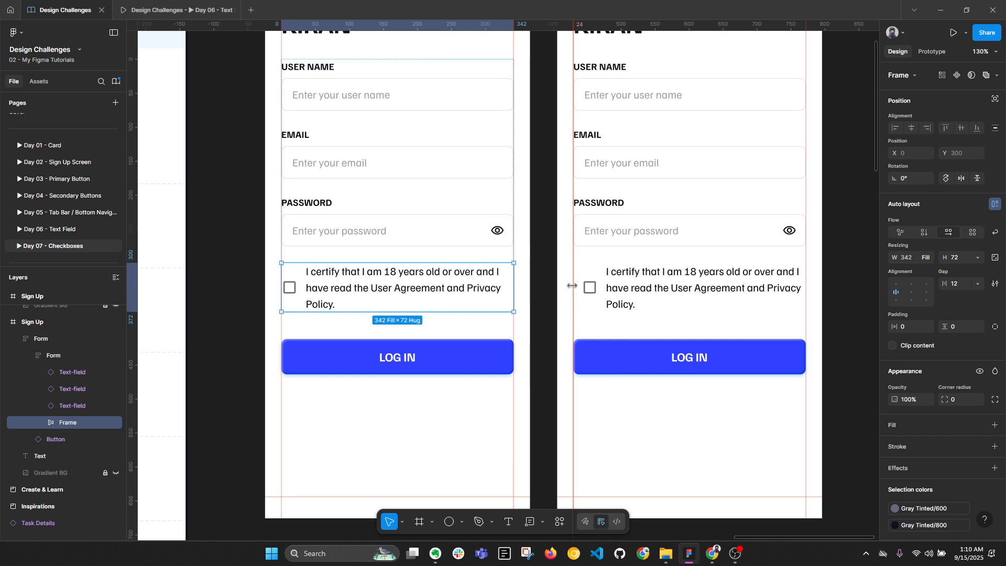
{"action": "double_click", "coordinate": [388, 287]}
{"action": "scroll", "coordinate": [377, 287], "scroll_direction": "up", "scroll_amount": 3, "text": "ctrl"}
{"action": "left_click_drag", "start_coordinate": [364, 288], "coordinate": [464, 292]}
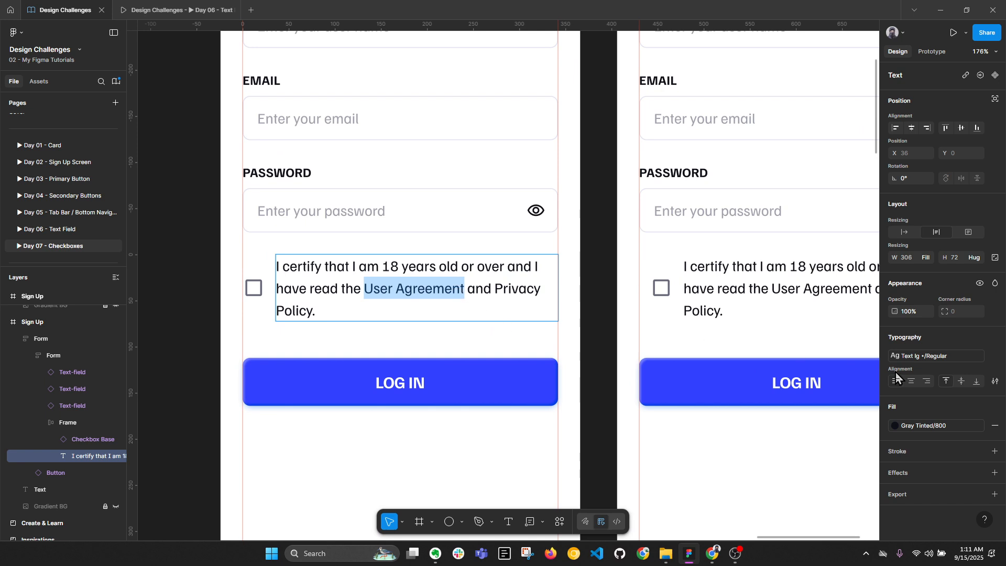
Make 'User Agreement' Medium underlined with Primary/500 blue fill
{"action": "left_click", "coordinate": [918, 358]}
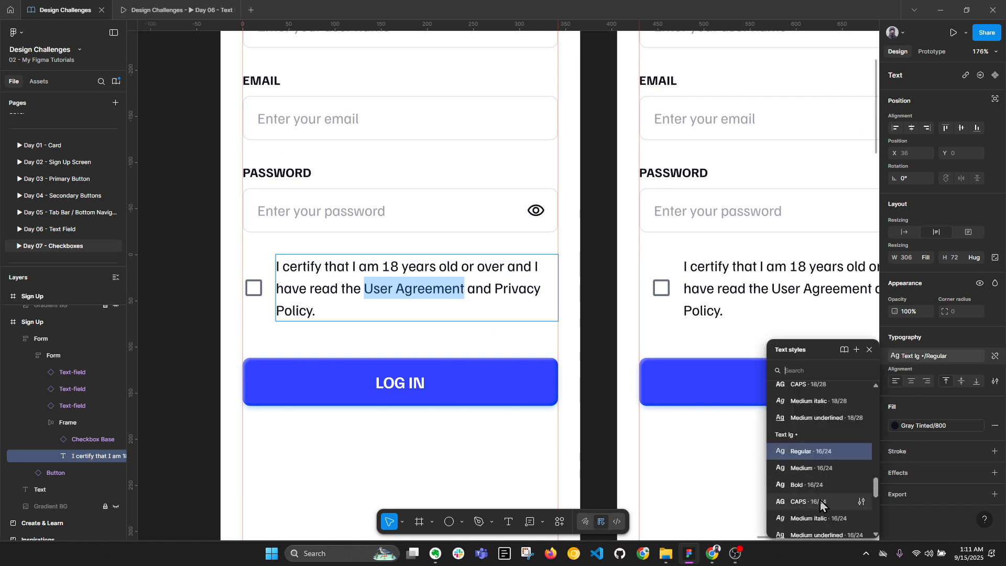
{"action": "left_click", "coordinate": [826, 535]}
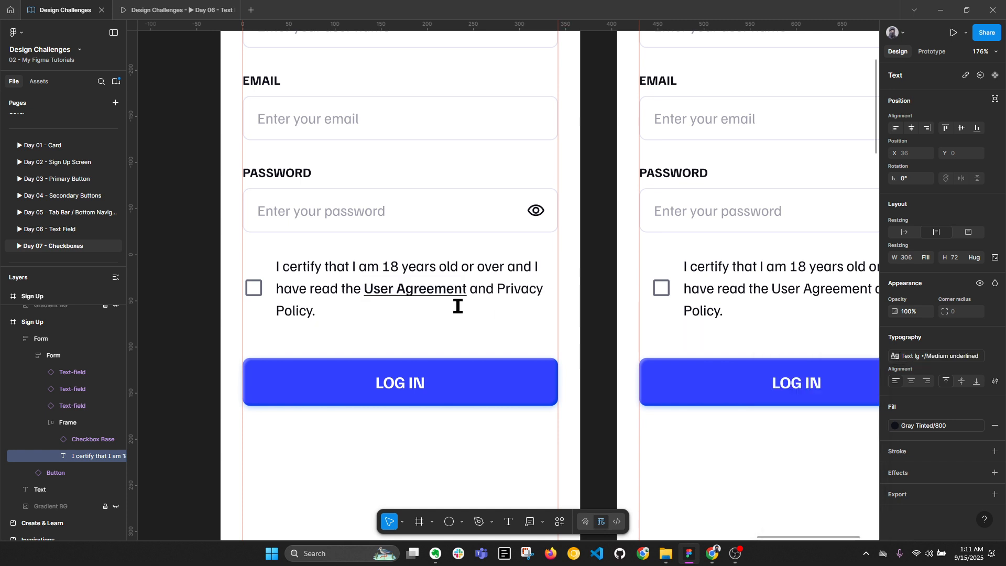
{"action": "left_click", "coordinate": [894, 425]}
{"action": "scroll", "coordinate": [816, 424], "scroll_direction": "down", "scroll_amount": 2}
{"action": "scroll", "coordinate": [821, 418], "scroll_direction": "up", "scroll_amount": 2}
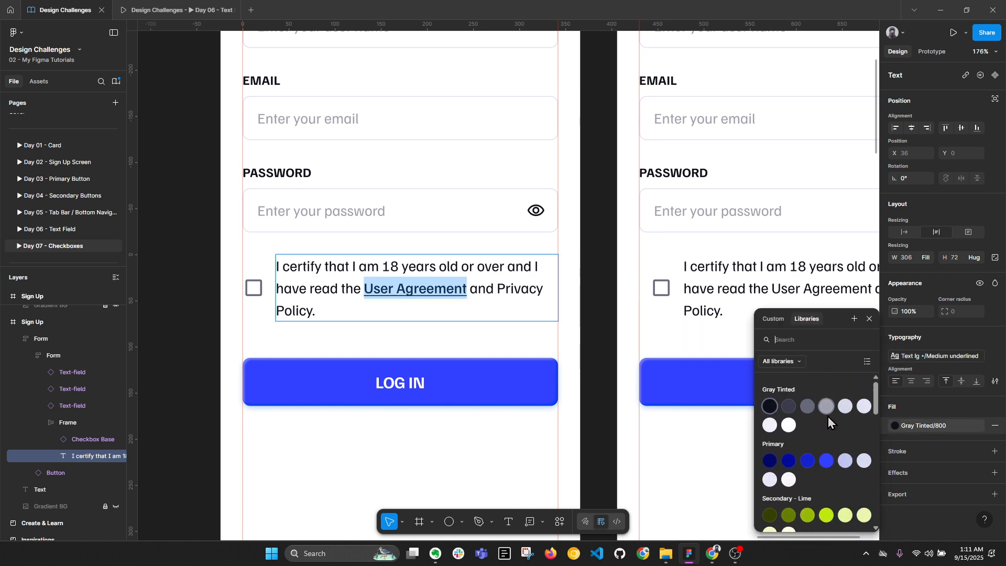
{"action": "left_click", "coordinate": [826, 461]}
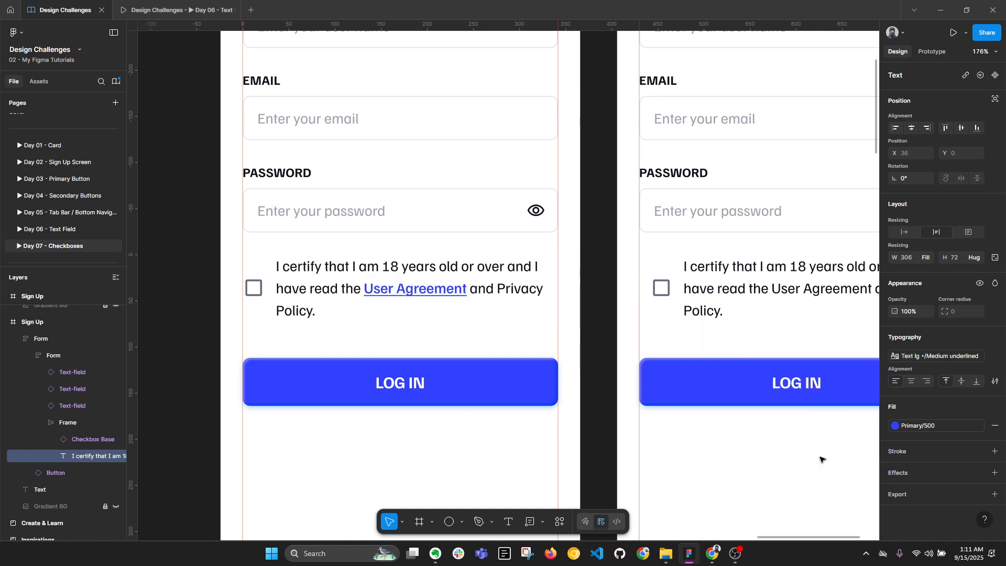
Make 'Privacy Policy' Medium underlined with Primary/500 blue fill
{"action": "left_click", "coordinate": [313, 313]}
{"action": "left_click_drag", "start_coordinate": [313, 312], "coordinate": [499, 293]}
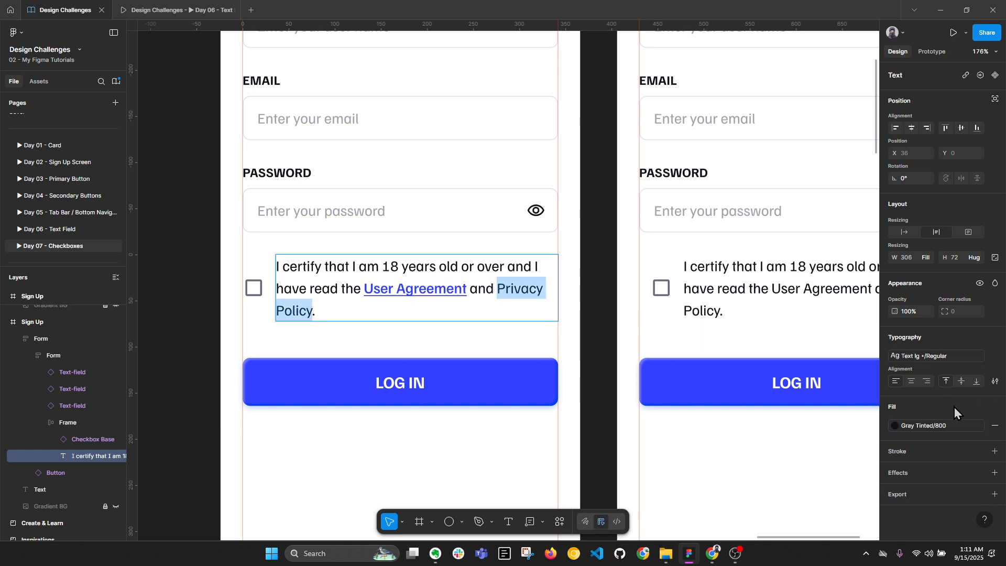
{"action": "left_click", "coordinate": [928, 359]}
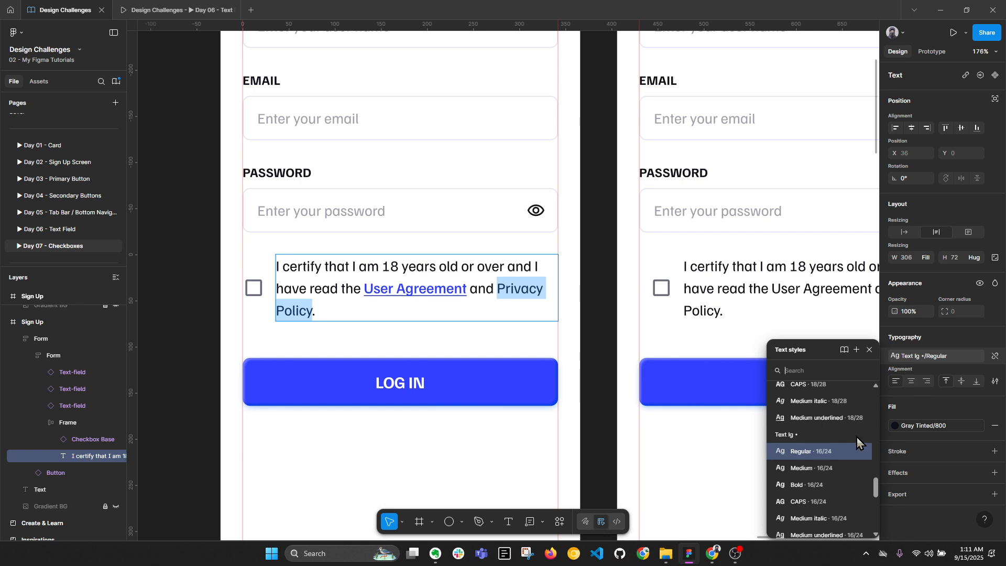
{"action": "left_click", "coordinate": [825, 533]}
{"action": "left_click", "coordinate": [896, 425]}
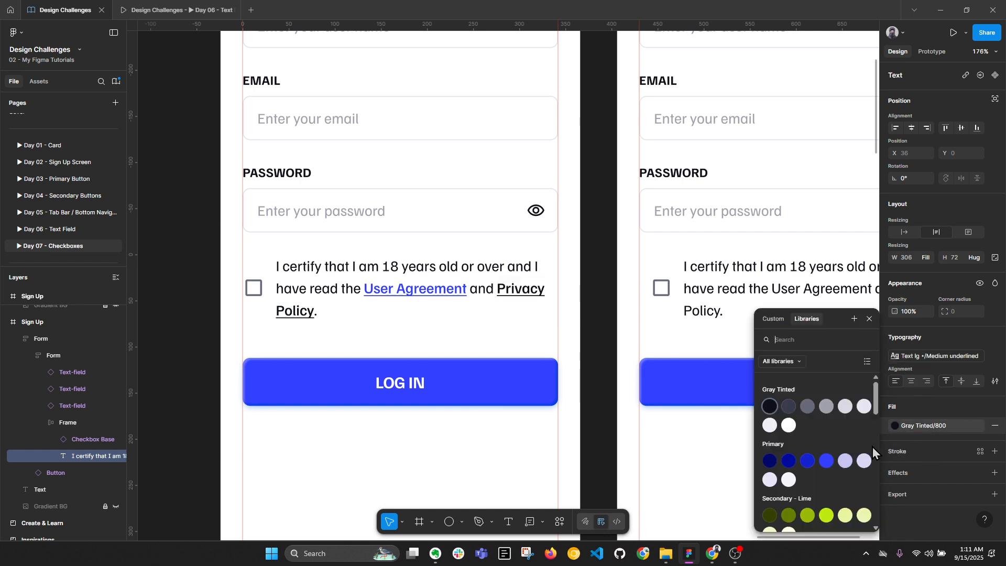
{"action": "left_click", "coordinate": [825, 461]}
{"action": "key", "text": "Escape"}
{"action": "key", "text": "Escape"}
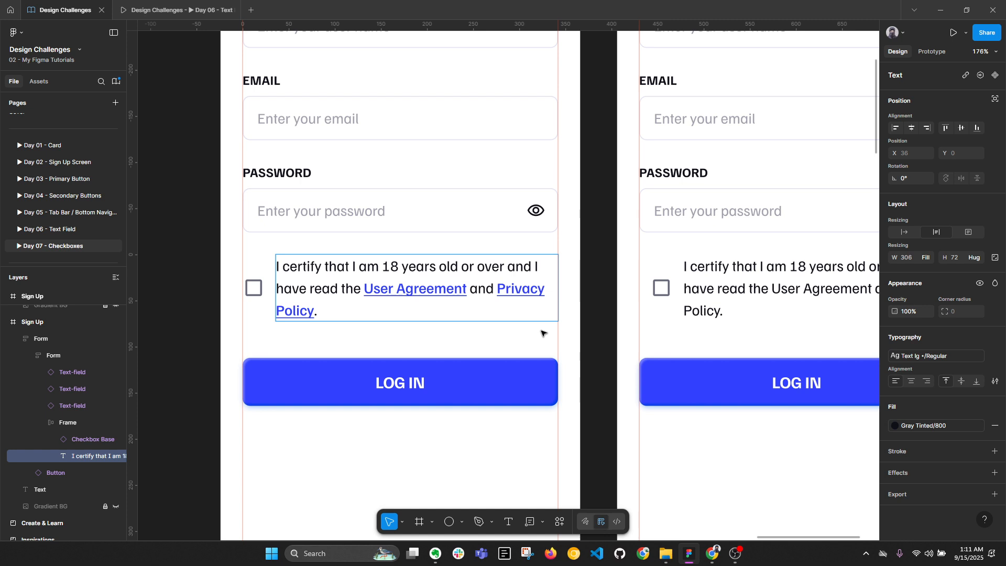
Insert a line break so 'Privacy Policy' starts its own line
{"action": "double_click", "coordinate": [515, 289]}
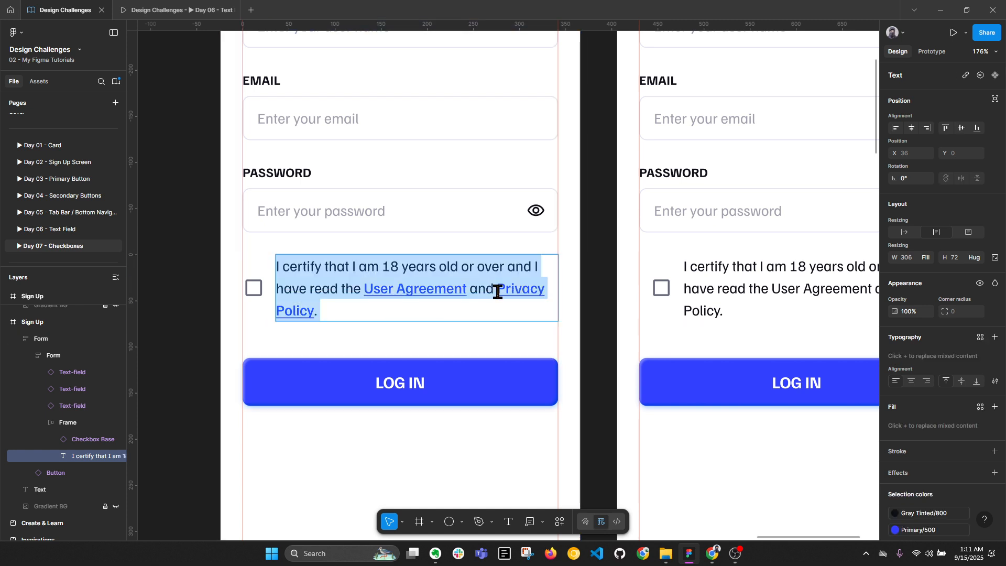
{"action": "left_click", "coordinate": [497, 292]}
{"action": "key", "text": "Return"}
Copy the updated consent text into the right screen's consent text
{"action": "key", "text": "ctrl+a"}
{"action": "key", "text": "ctrl+c"}
{"action": "scroll", "coordinate": [482, 284], "scroll_direction": "down", "scroll_amount": 3}
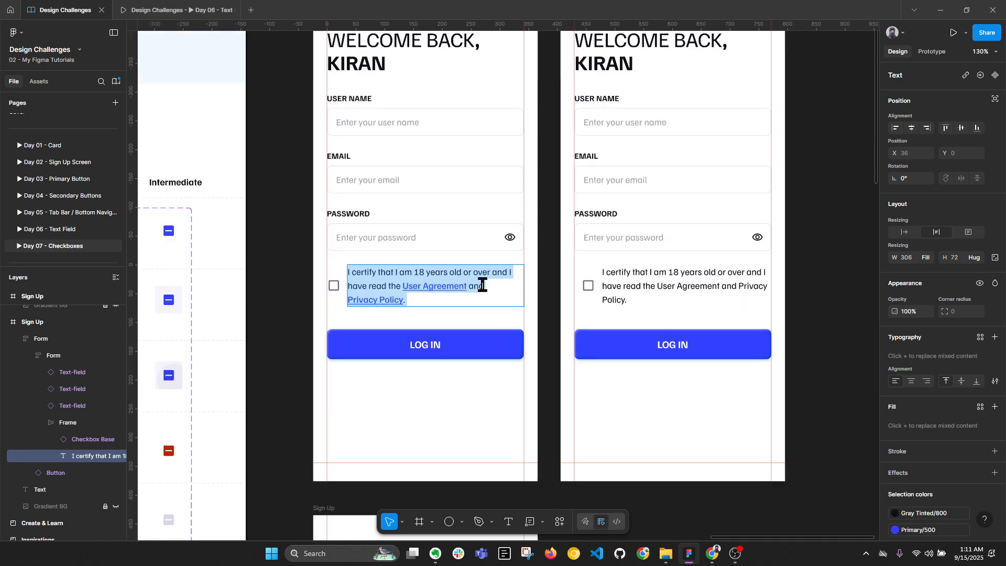
{"action": "double_click", "coordinate": [664, 285]}
{"action": "key", "text": "ctrl+v"}
{"action": "key", "text": "Escape"}
{"action": "left_click", "coordinate": [813, 305]}
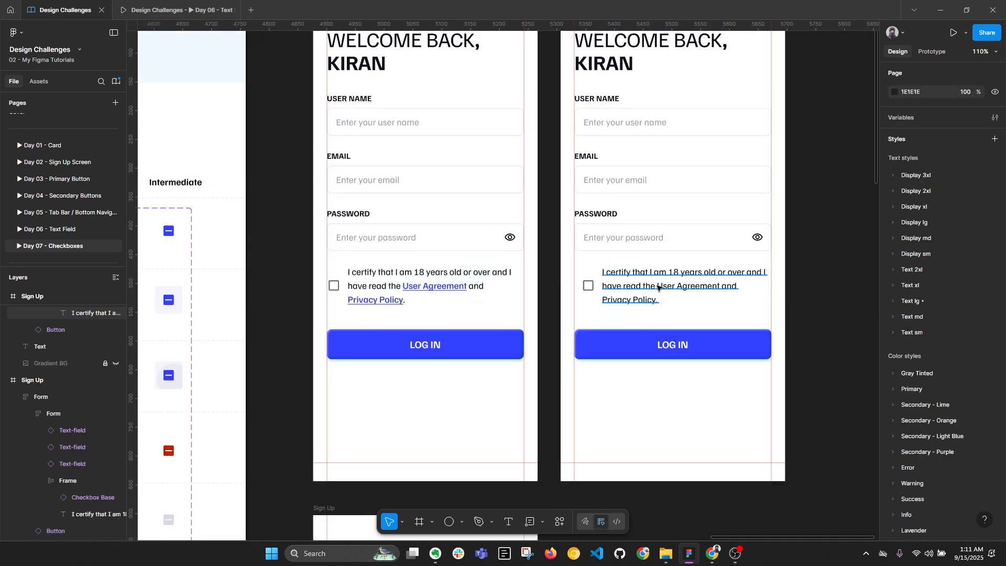
{"action": "left_click", "coordinate": [658, 286]}
{"action": "key", "text": "Escape"}
{"action": "scroll", "coordinate": [665, 288], "scroll_direction": "up", "scroll_amount": 4}
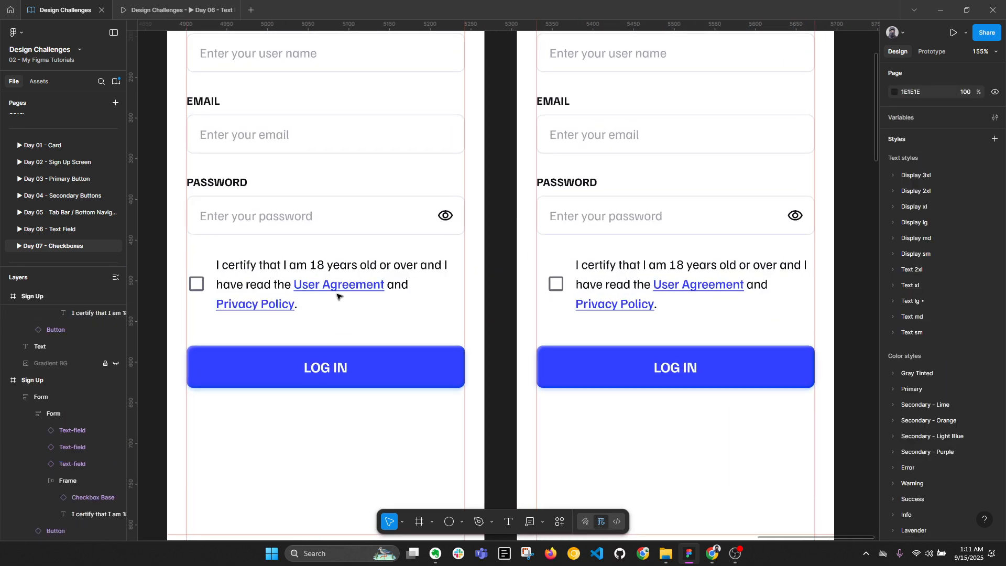
{"action": "left_click", "coordinate": [225, 285]}
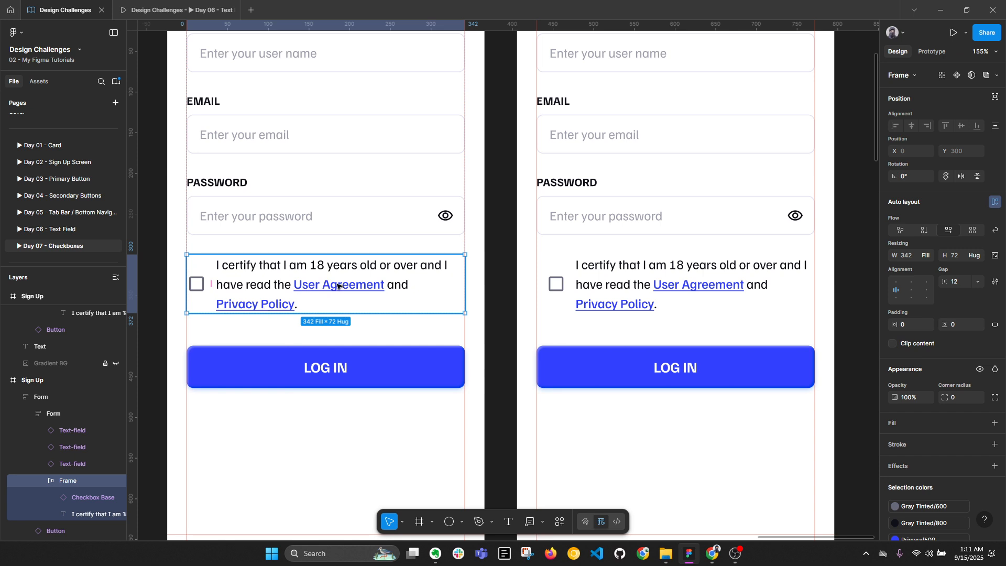
Inspect both screens' checkbox row frames in the Form, then collapse the layers list
{"action": "left_click", "coordinate": [638, 276]}
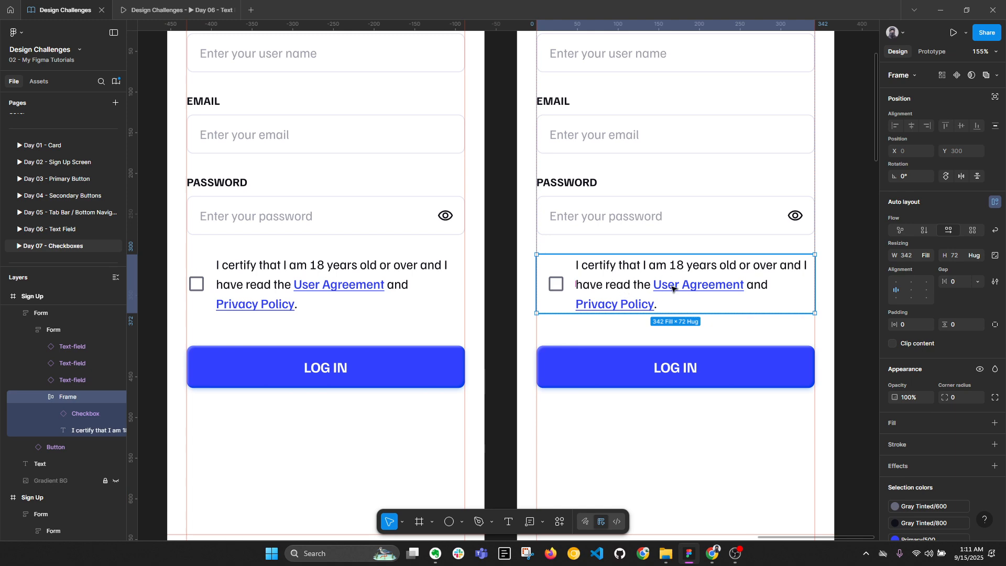
{"action": "key", "text": "alt+l"}
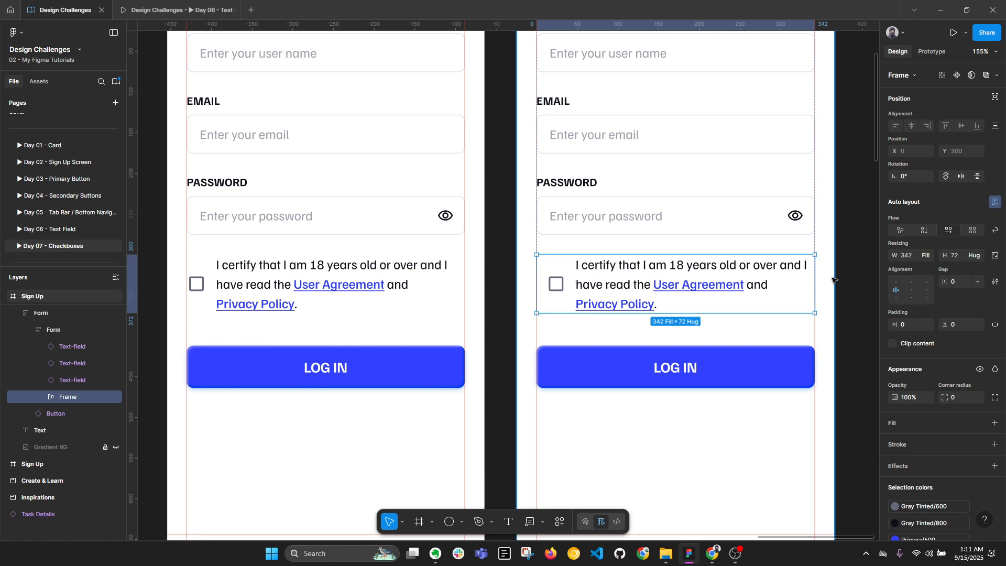
{"action": "scroll", "coordinate": [648, 280], "scroll_direction": "up", "scroll_amount": 3}
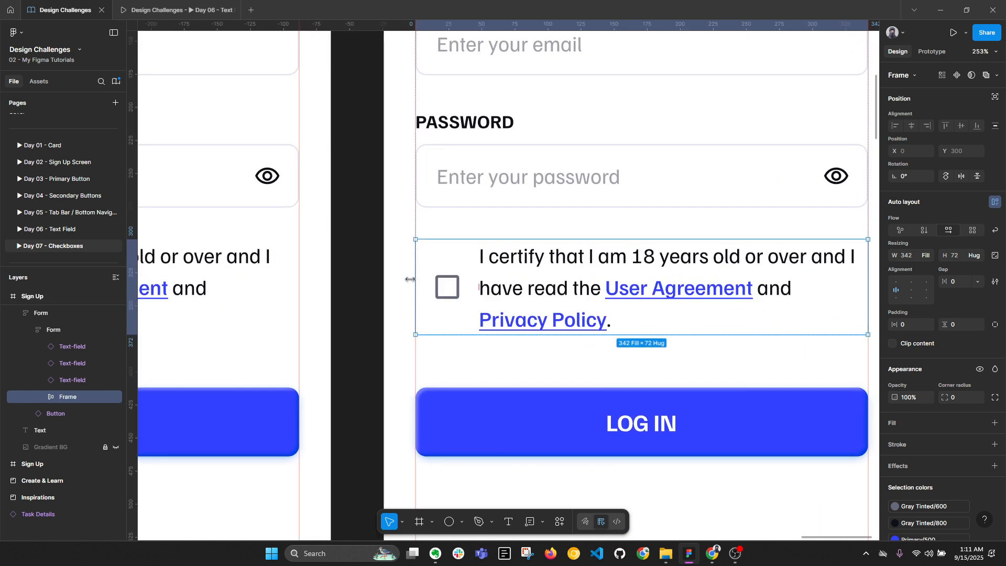
{"action": "left_click", "coordinate": [537, 357]}
{"action": "double_click", "coordinate": [495, 288]}
{"action": "double_click", "coordinate": [495, 288]}
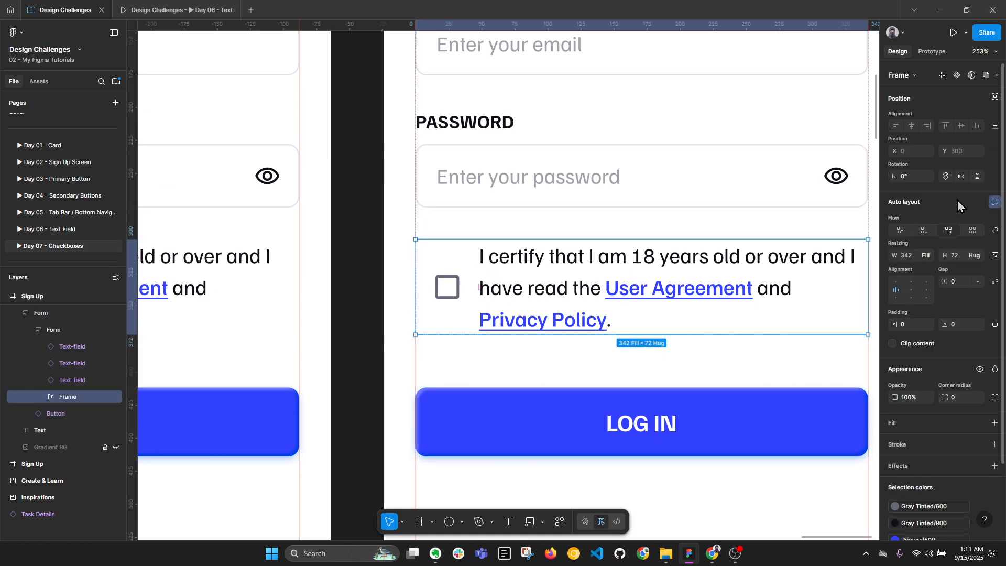
{"action": "scroll", "coordinate": [520, 291], "scroll_direction": "down", "scroll_amount": 5}
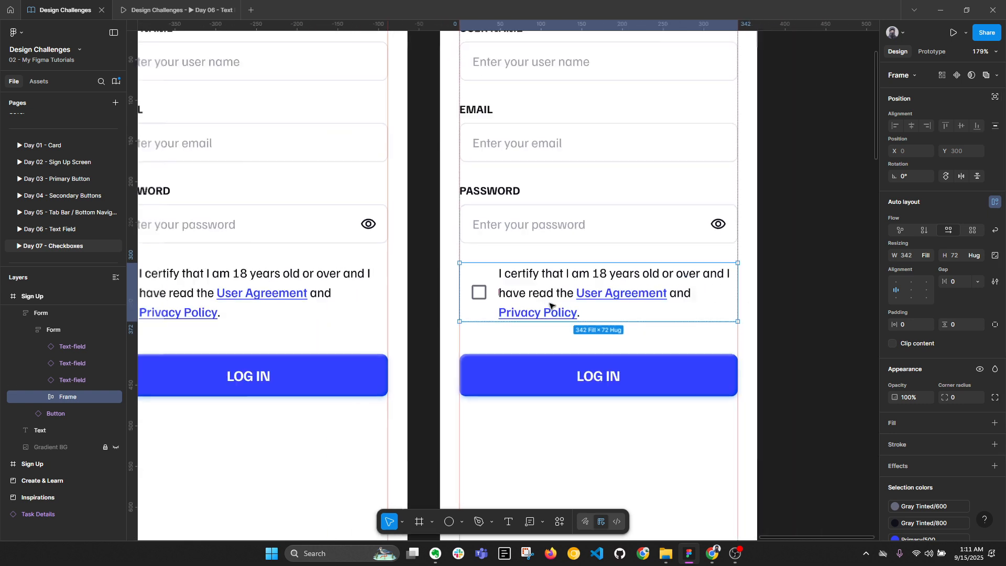
{"action": "left_click", "coordinate": [771, 313]}
{"action": "key", "text": "alt+l"}
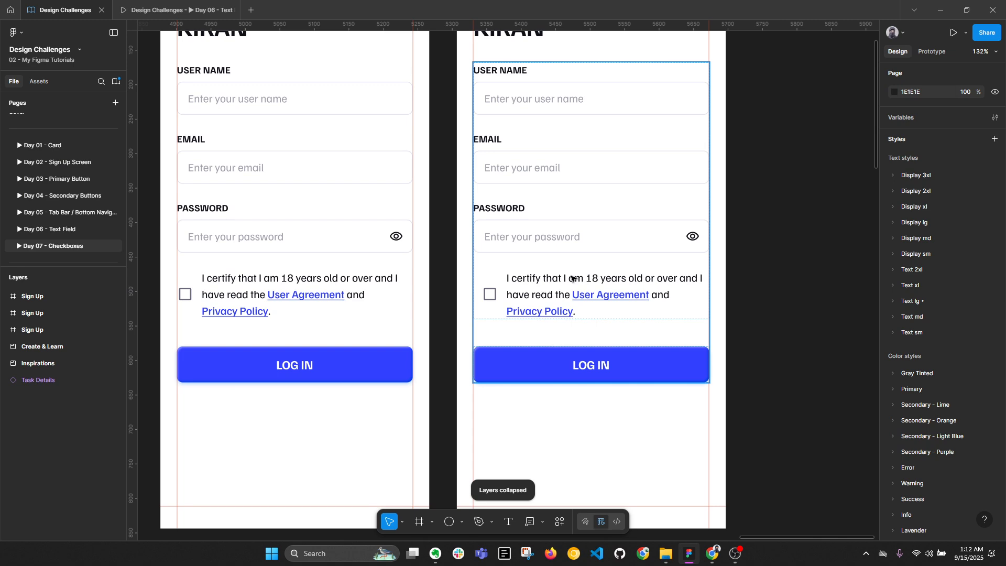
{"action": "scroll", "coordinate": [544, 292], "scroll_direction": "down", "scroll_amount": 5}
Select all three Sign Up frames together
{"action": "scroll", "coordinate": [619, 328], "scroll_direction": "down", "scroll_amount": 3}
{"action": "scroll", "coordinate": [486, 301], "scroll_direction": "up", "scroll_amount": 2}
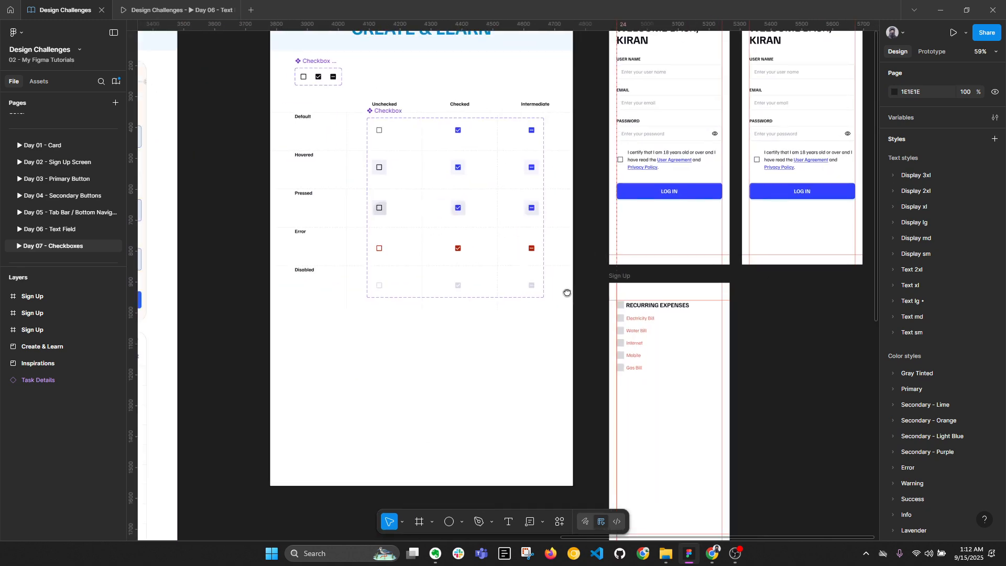
{"action": "scroll", "coordinate": [671, 328], "scroll_direction": "up", "scroll_amount": 2}
{"action": "scroll", "coordinate": [637, 320], "scroll_direction": "down", "scroll_amount": 3}
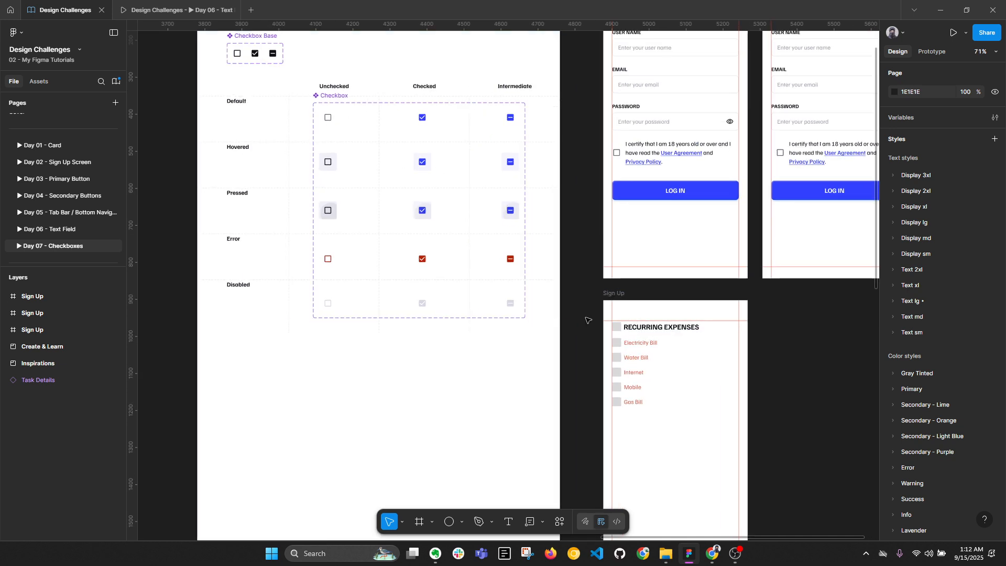
{"action": "scroll", "coordinate": [671, 367], "scroll_direction": "up", "scroll_amount": 5}
{"action": "scroll", "coordinate": [528, 202], "scroll_direction": "down", "scroll_amount": 5}
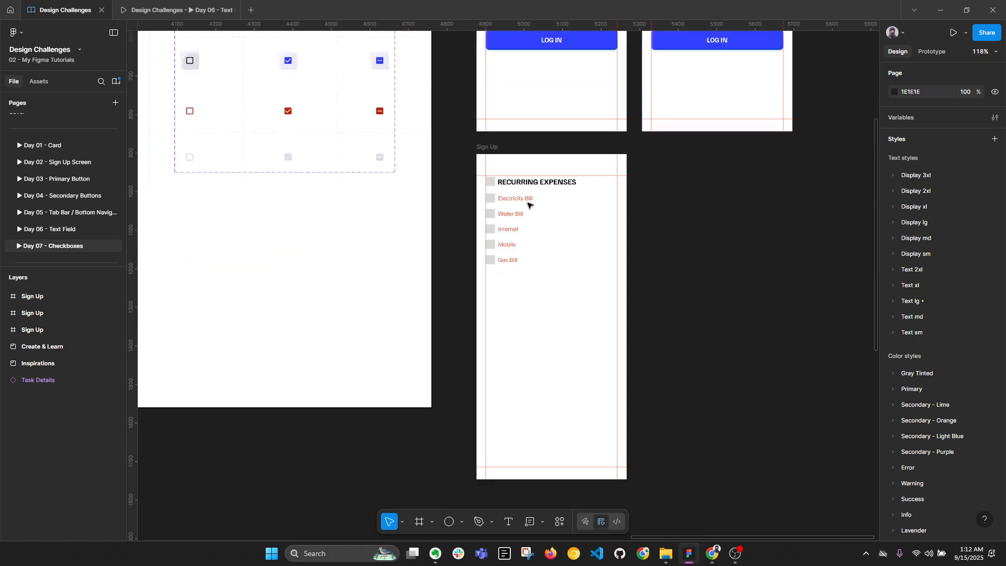
{"action": "left_click_drag", "start_coordinate": [566, 157], "coordinate": [558, 367]}
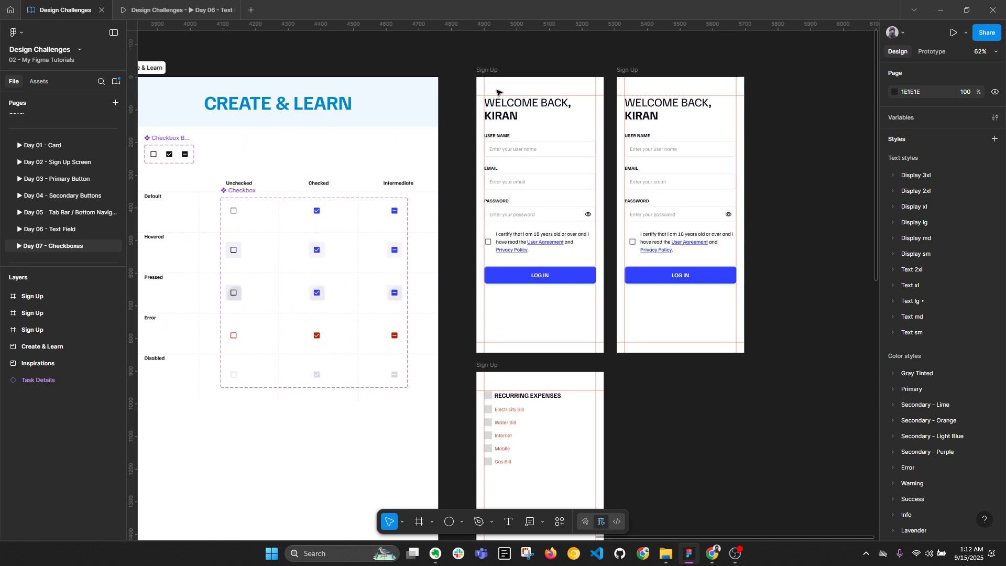
{"action": "left_click", "coordinate": [491, 70]}
{"action": "left_click", "coordinate": [682, 60]}
{"action": "left_click", "coordinate": [628, 70]}
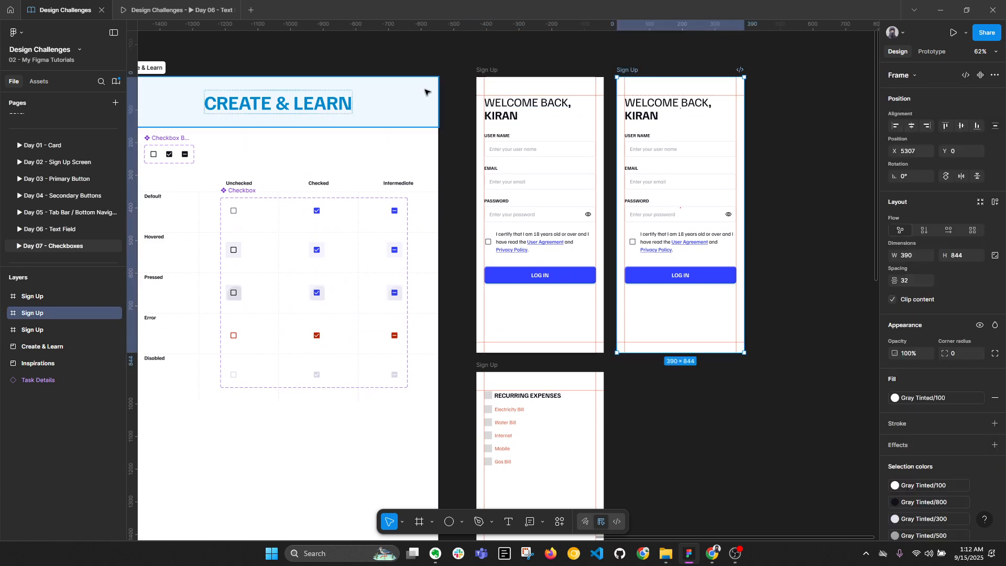
{"action": "left_click", "coordinate": [487, 70], "text": "shift"}
{"action": "scroll", "coordinate": [478, 281], "scroll_direction": "down", "scroll_amount": 3}
{"action": "left_click", "coordinate": [478, 282], "text": "shift"}
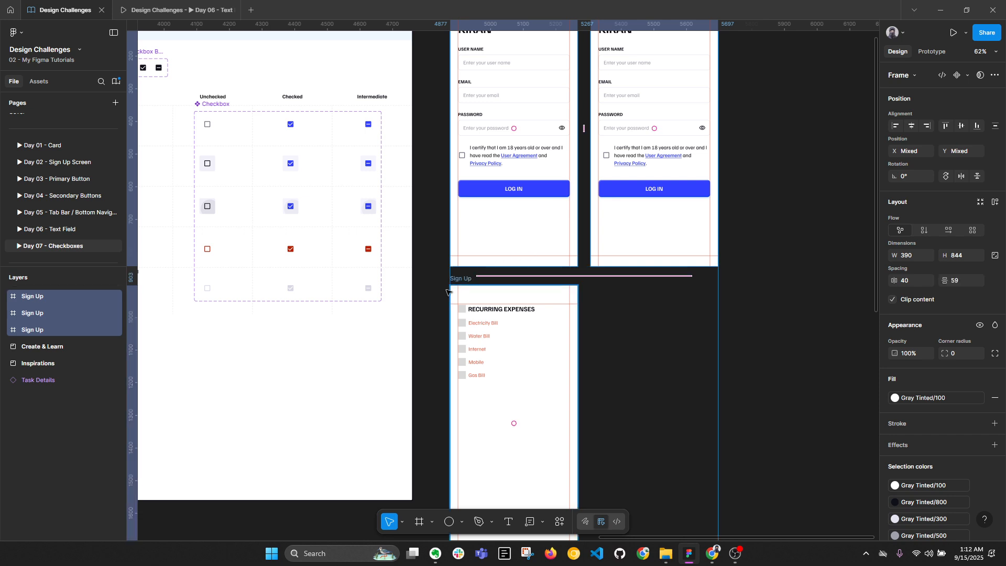
Rename the three selected frames to 'Checkboxes'
{"action": "right_click", "coordinate": [15, 309]}
{"action": "left_click", "coordinate": [56, 320]}
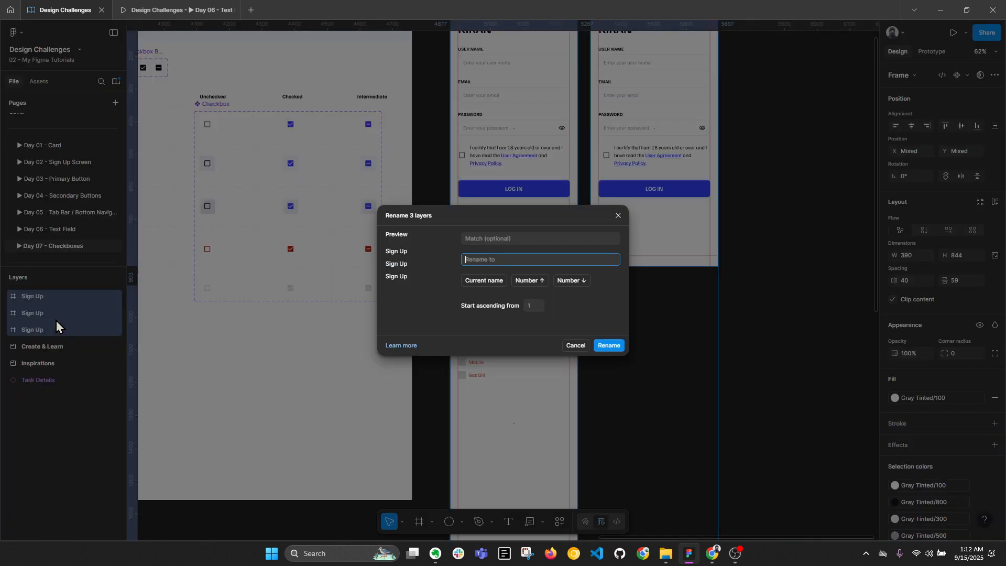
{"action": "type", "text": "Checkboxes"}
{"action": "key", "text": "Return"}
{"action": "scroll", "coordinate": [429, 419], "scroll_direction": "up", "scroll_amount": 5}
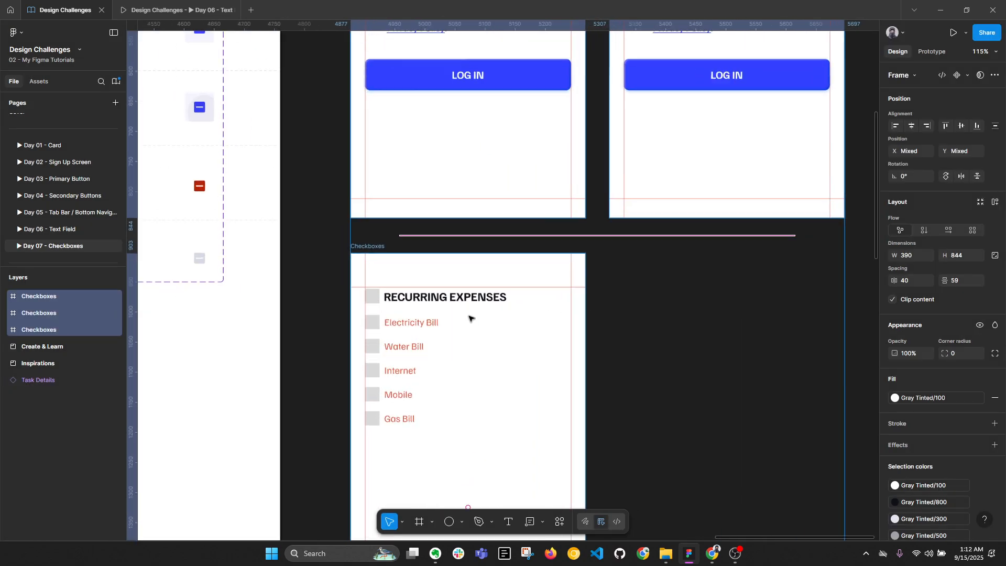
{"action": "left_click", "coordinate": [438, 185], "text": "ctrl"}
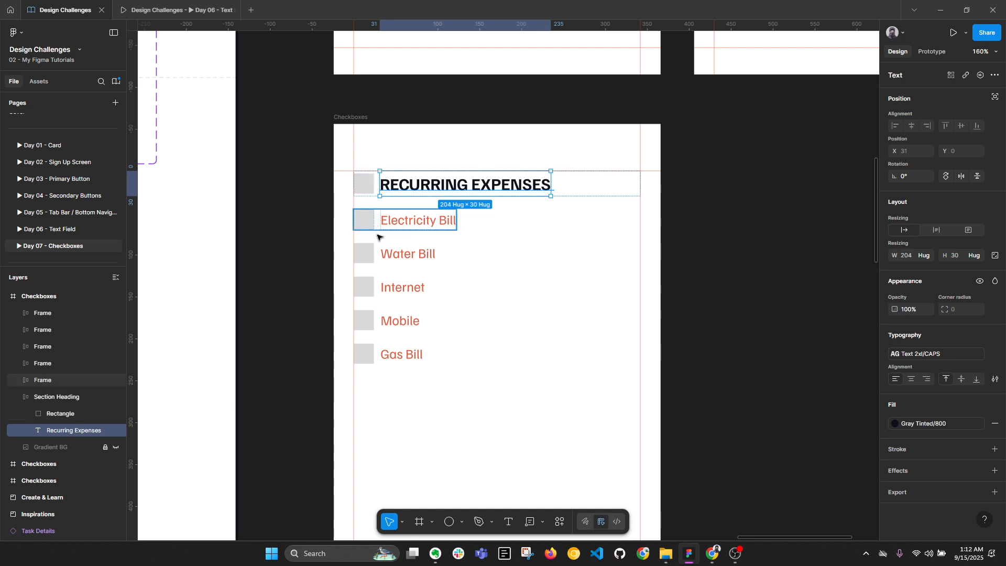
{"action": "left_click", "coordinate": [395, 371]}
{"action": "left_click_drag", "start_coordinate": [312, 273], "coordinate": [318, 196]}
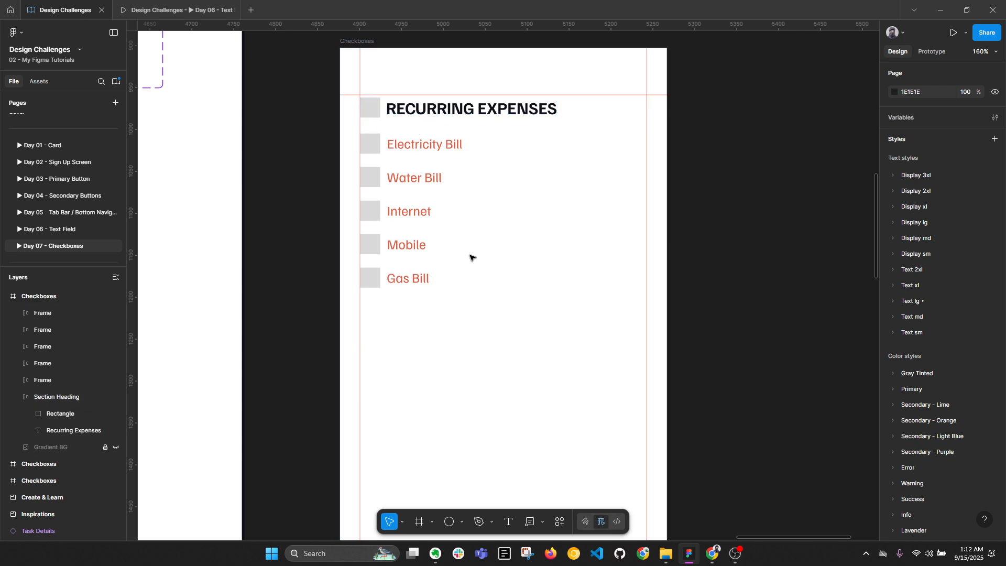
Replace the heading's grey square with the copied Outline Checkbox Base and colour it Gray Tinted/500
{"action": "scroll", "coordinate": [493, 255], "scroll_direction": "down", "scroll_amount": 4}
{"action": "left_click_drag", "start_coordinate": [307, 199], "coordinate": [539, 338]}
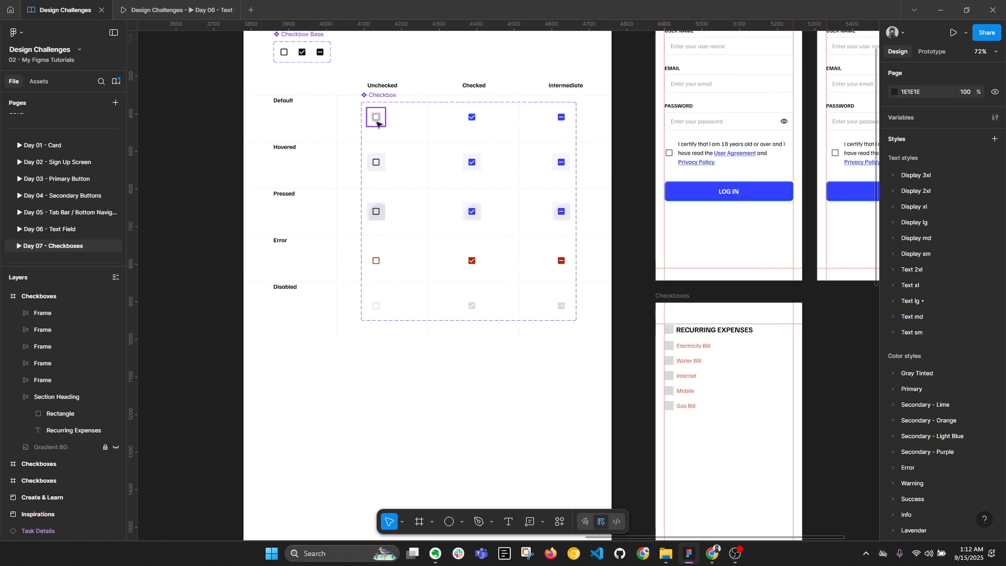
{"action": "left_click", "coordinate": [284, 55]}
{"action": "scroll", "coordinate": [658, 344], "scroll_direction": "up", "scroll_amount": 3}
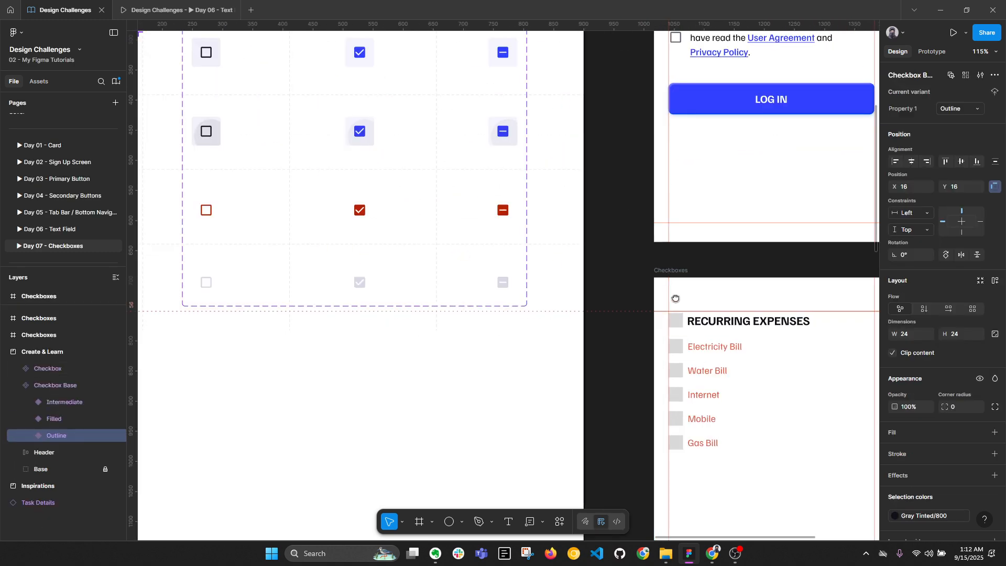
{"action": "left_click_drag", "start_coordinate": [674, 298], "coordinate": [397, 160]}
{"action": "scroll", "coordinate": [414, 186], "scroll_direction": "up", "scroll_amount": 3}
{"action": "left_click", "coordinate": [416, 183]}
{"action": "left_click", "coordinate": [393, 181]}
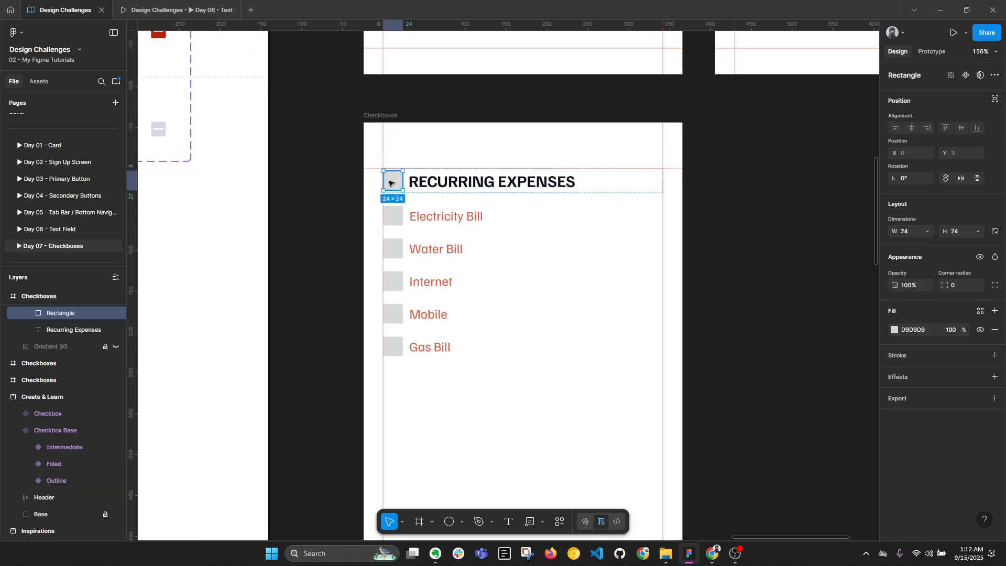
{"action": "right_click", "coordinate": [394, 181]}
{"action": "left_click", "coordinate": [431, 214]}
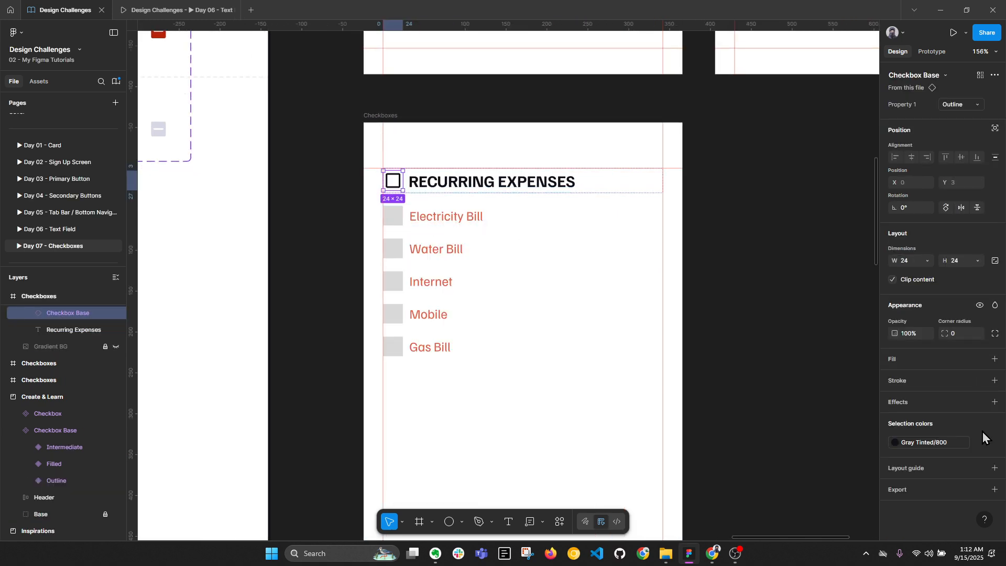
{"action": "left_click", "coordinate": [901, 442]}
{"action": "left_click", "coordinate": [825, 410]}
Replace the grey squares of Electricity, Water, Internet, Mobile and Gas Bill rows with outline checkboxes
{"action": "left_click", "coordinate": [393, 215]}
{"action": "left_click", "coordinate": [393, 248], "text": "shift"}
{"action": "left_click", "coordinate": [393, 282], "text": "shift"}
{"action": "left_click", "coordinate": [393, 314], "text": "shift"}
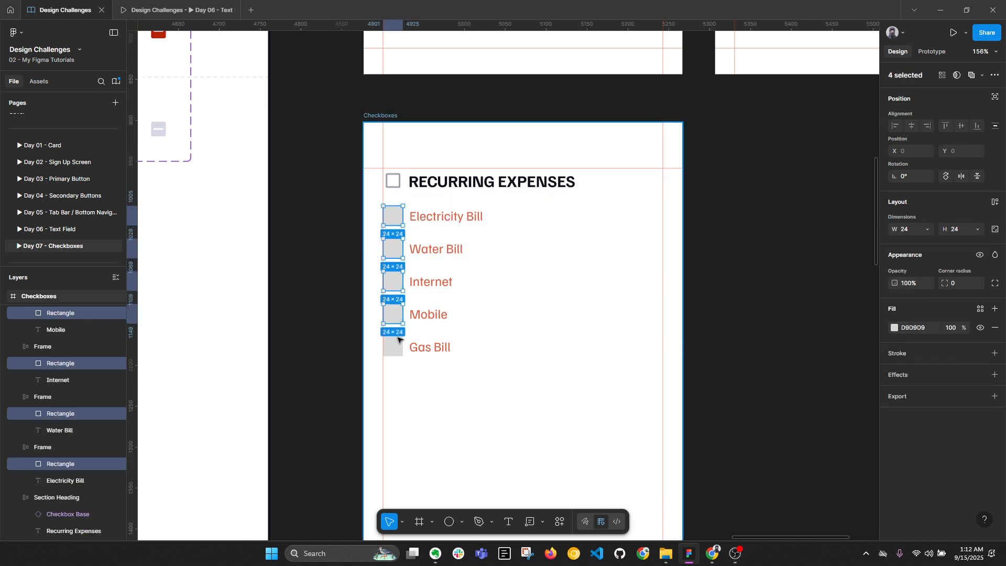
{"action": "left_click", "coordinate": [397, 342], "text": "shift"}
{"action": "right_click", "coordinate": [399, 212]}
{"action": "left_click", "coordinate": [434, 211]}
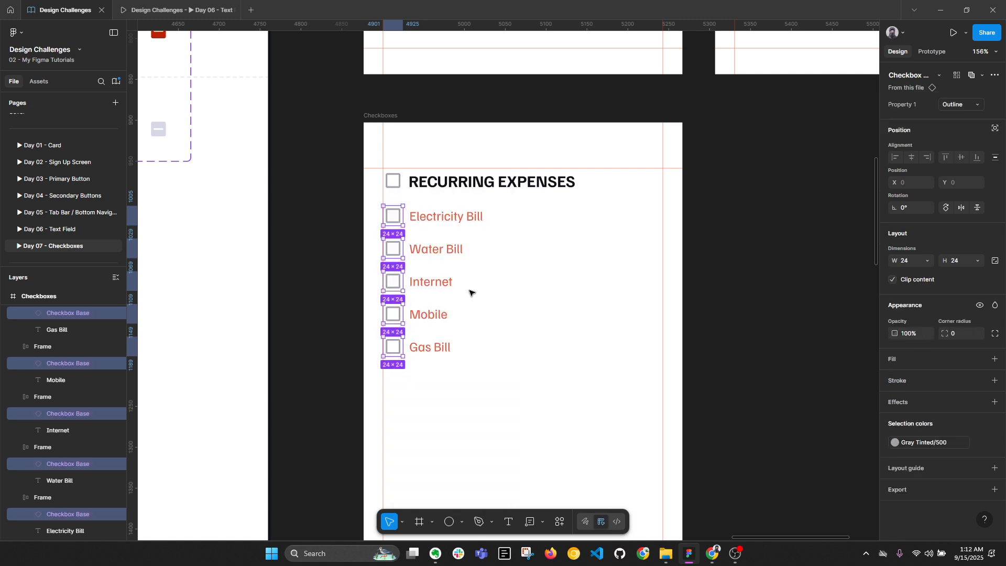
{"action": "left_click", "coordinate": [788, 360]}
{"action": "key", "text": "alt+l"}
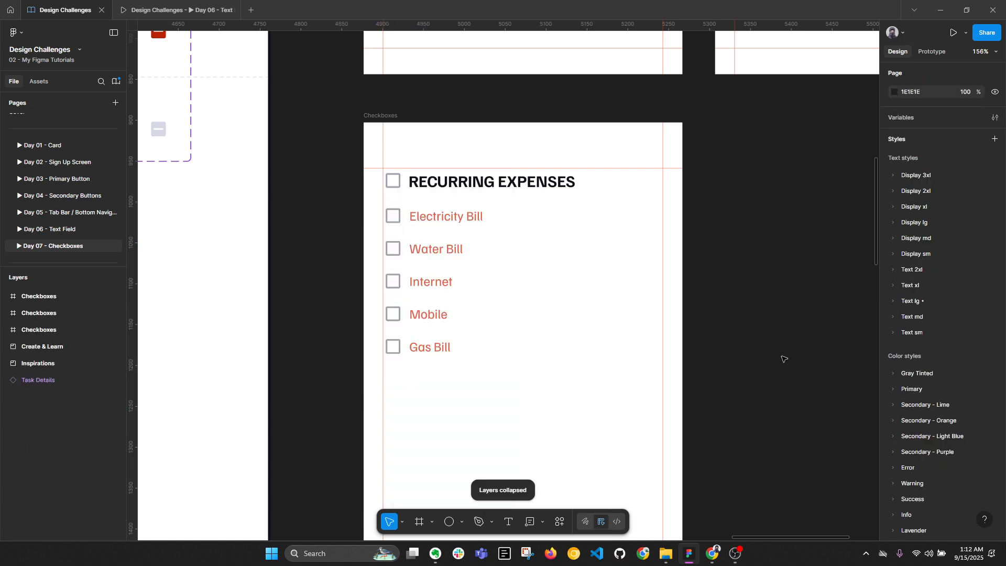
Zoom to 100% and set 24 spacing between the five expense rows
{"action": "left_click", "coordinate": [441, 217]}
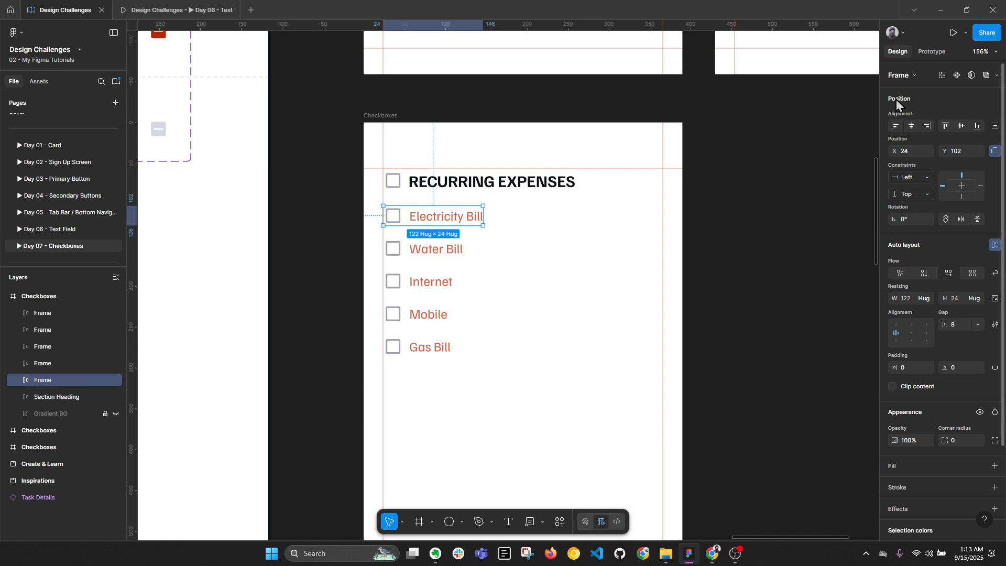
{"action": "left_click", "coordinate": [983, 52]}
{"action": "left_click", "coordinate": [938, 151]}
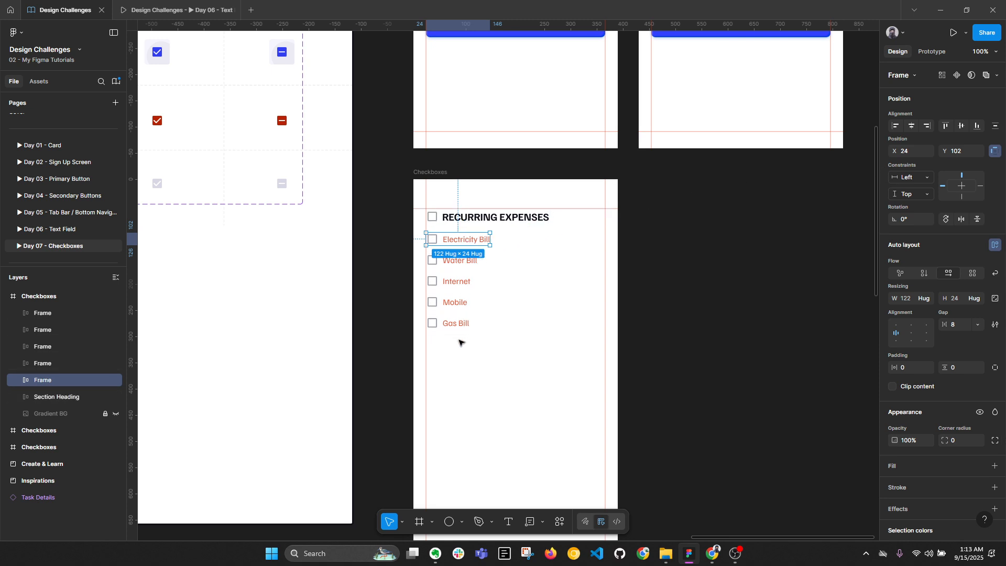
{"action": "left_click_drag", "start_coordinate": [398, 233], "coordinate": [483, 322]}
{"action": "left_click", "coordinate": [909, 397]}
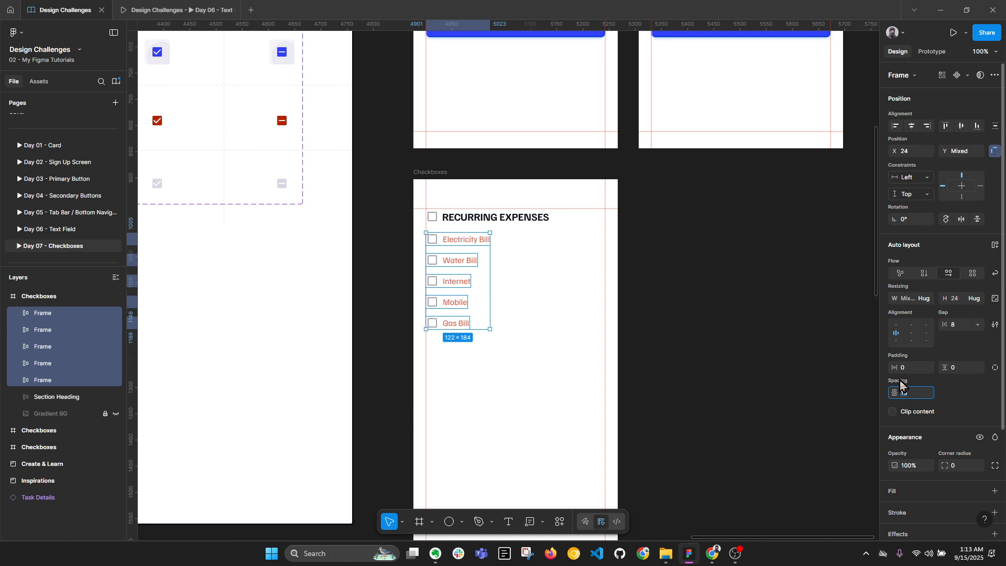
{"action": "type", "text": "24"}
{"action": "key", "text": "Return"}
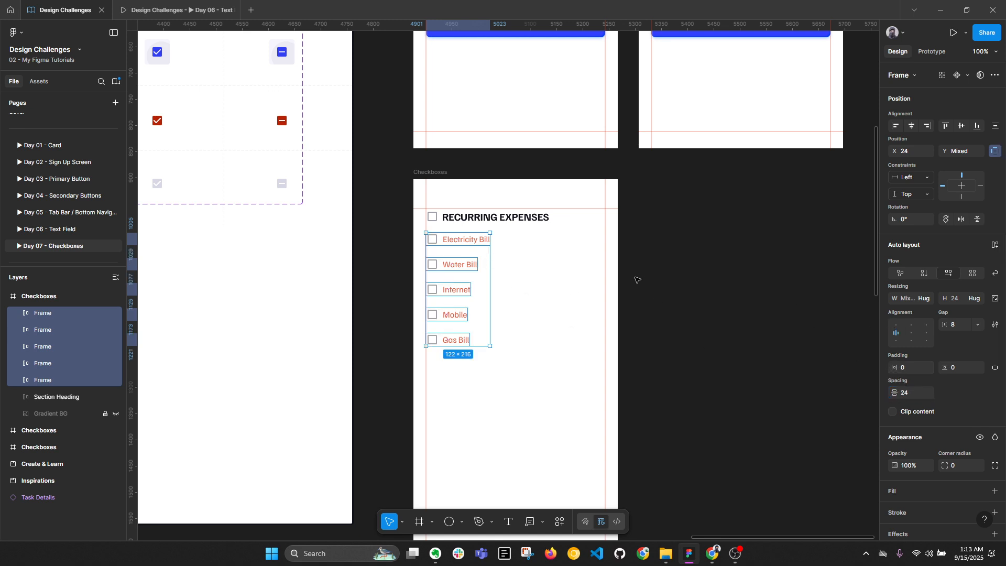
Give the expense rows a fixed width of 342 and check their edge distances
{"action": "left_click", "coordinate": [923, 298]}
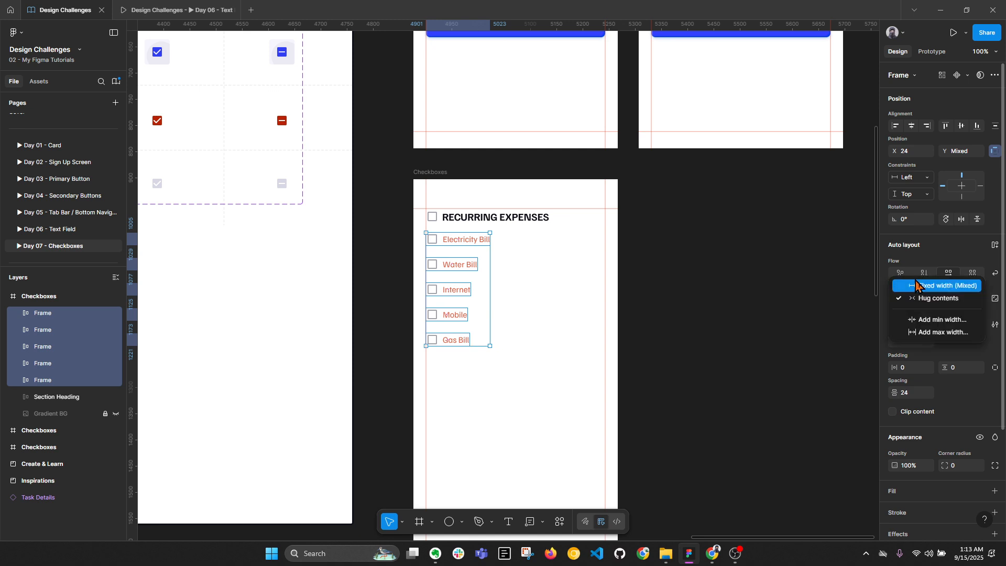
{"action": "left_click", "coordinate": [917, 281]}
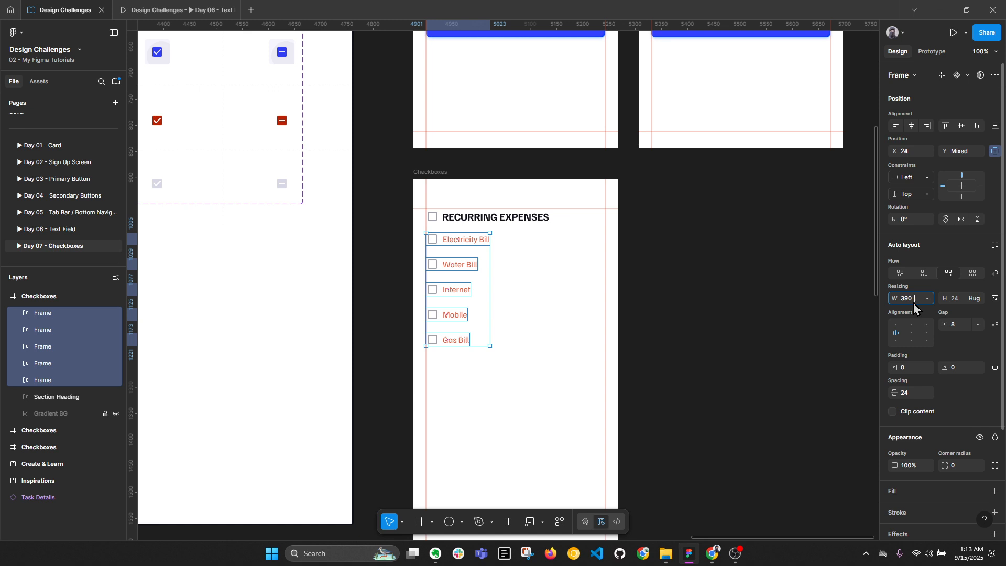
{"action": "key", "text": "Return"}
{"action": "key", "text": "alt"}
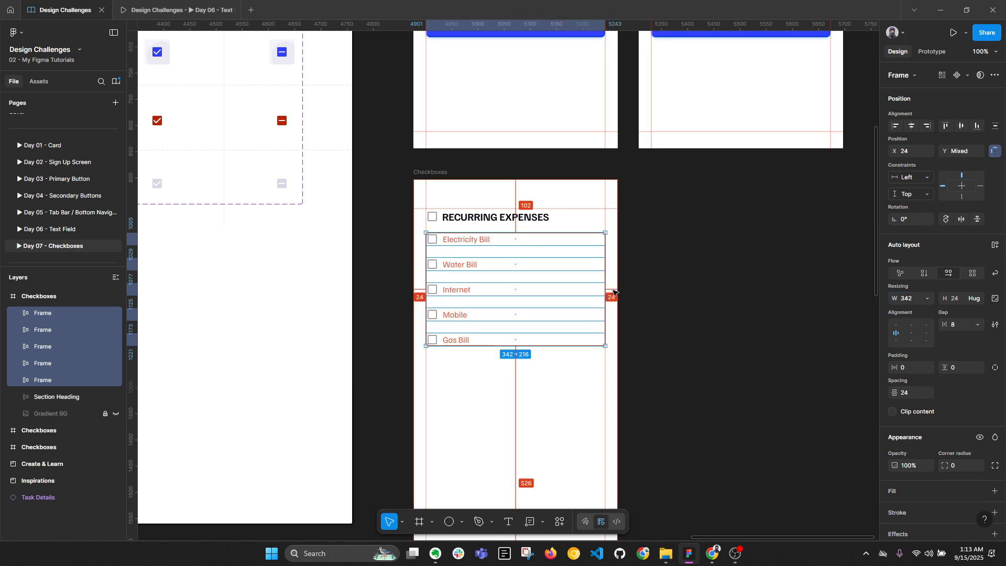
{"action": "left_click", "coordinate": [708, 307]}
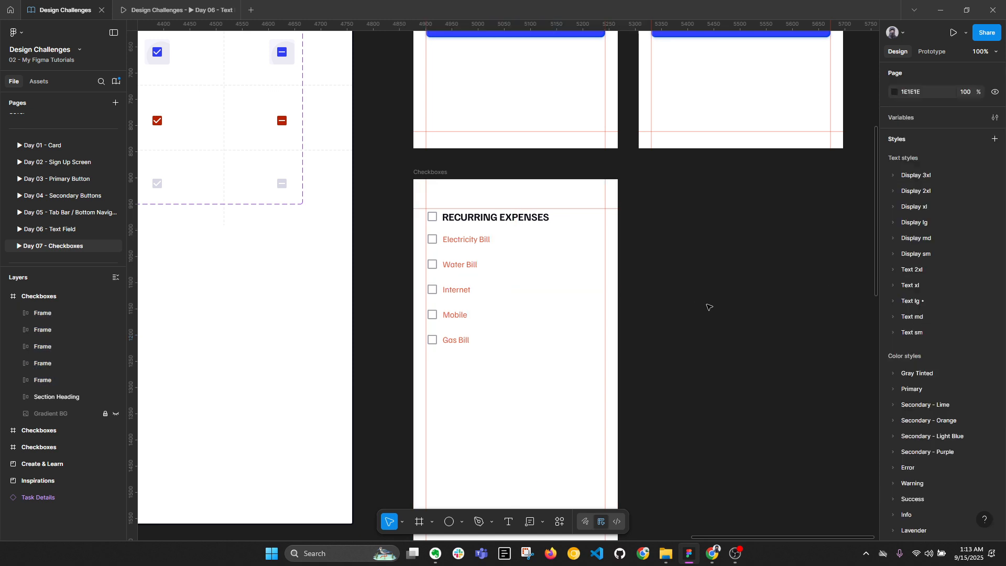
{"action": "left_click", "coordinate": [473, 241]}
{"action": "key", "text": "alt+l"}
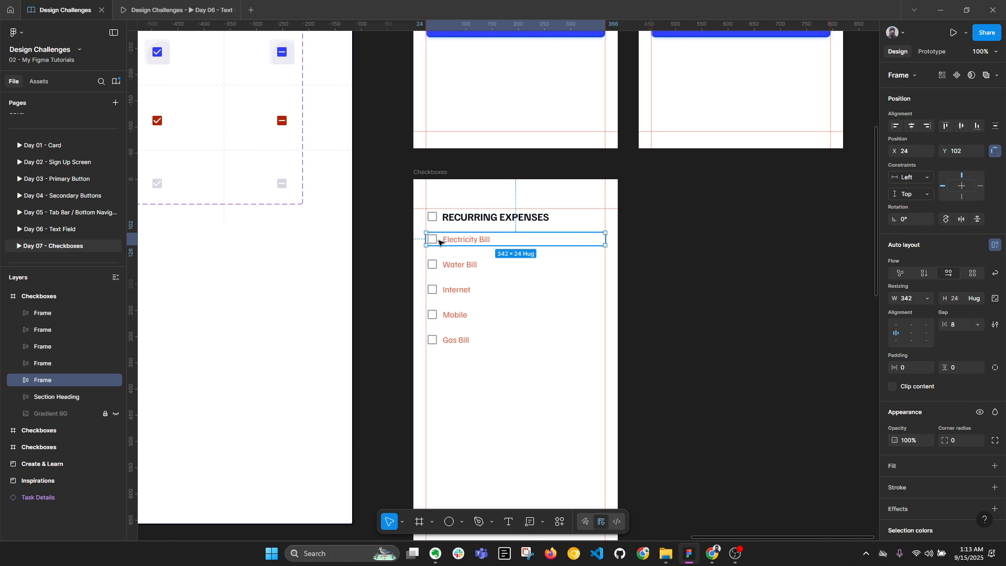
Copy the Unchecked Default Checkbox and duplicate the Checkboxes frame
{"action": "left_click", "coordinate": [752, 253]}
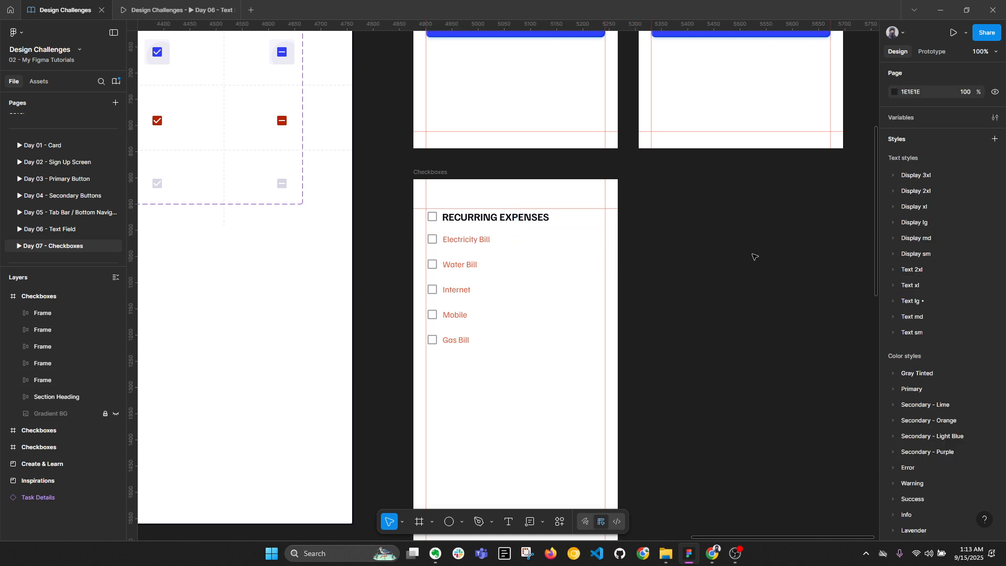
{"action": "scroll", "coordinate": [752, 253], "scroll_direction": "down", "scroll_amount": 1}
{"action": "left_click_drag", "start_coordinate": [440, 281], "coordinate": [684, 326]}
{"action": "scroll", "coordinate": [680, 317], "scroll_direction": "down", "scroll_amount": 3}
{"action": "left_click_drag", "start_coordinate": [560, 199], "coordinate": [557, 218]}
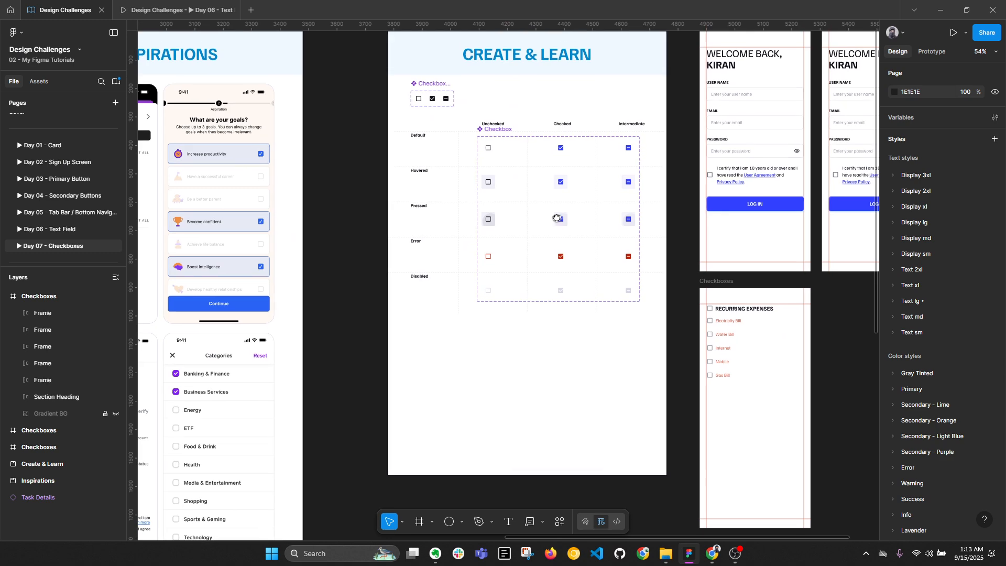
{"action": "scroll", "coordinate": [514, 168], "scroll_direction": "up", "scroll_amount": 1}
{"action": "scroll", "coordinate": [514, 169], "scroll_direction": "up", "scroll_amount": 1}
{"action": "left_click_drag", "start_coordinate": [650, 251], "coordinate": [506, 254]}
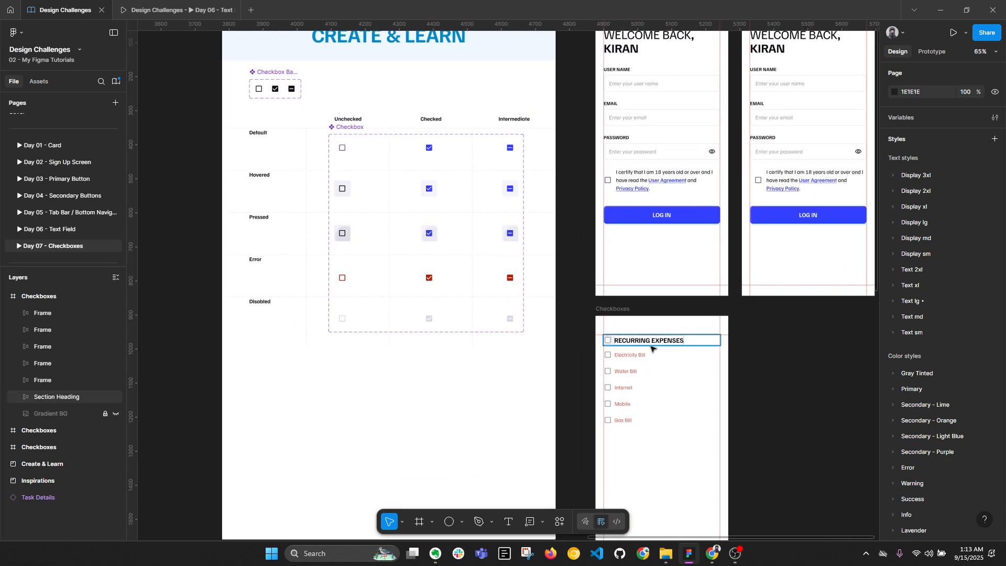
{"action": "left_click", "coordinate": [343, 149]}
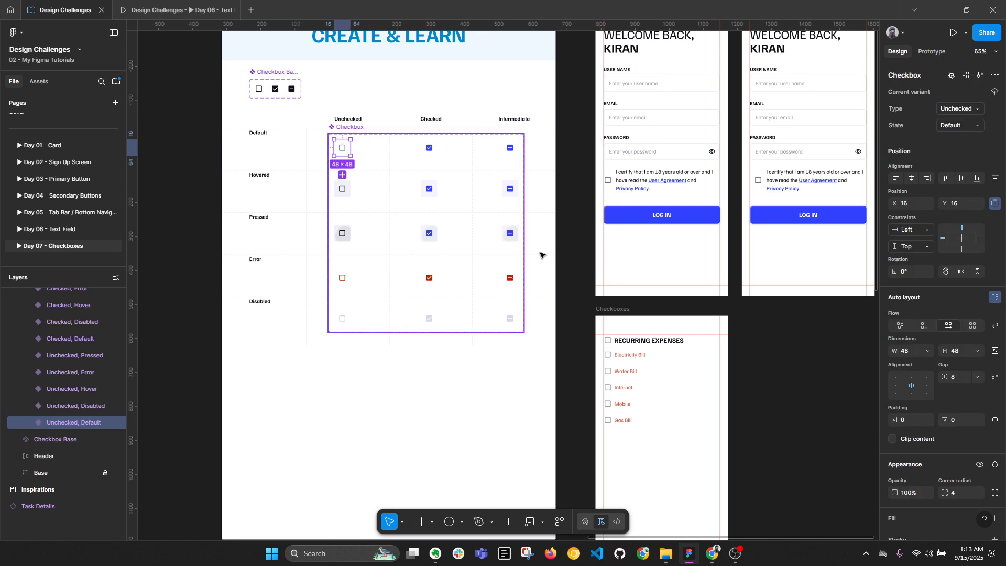
{"action": "left_click", "coordinate": [628, 313]}
{"action": "key", "text": "ctrl+d"}
Replace the Electricity Bill and Water Bill checkboxes in the copy with the Checkbox component
{"action": "scroll", "coordinate": [743, 247], "scroll_direction": "up", "scroll_amount": 3}
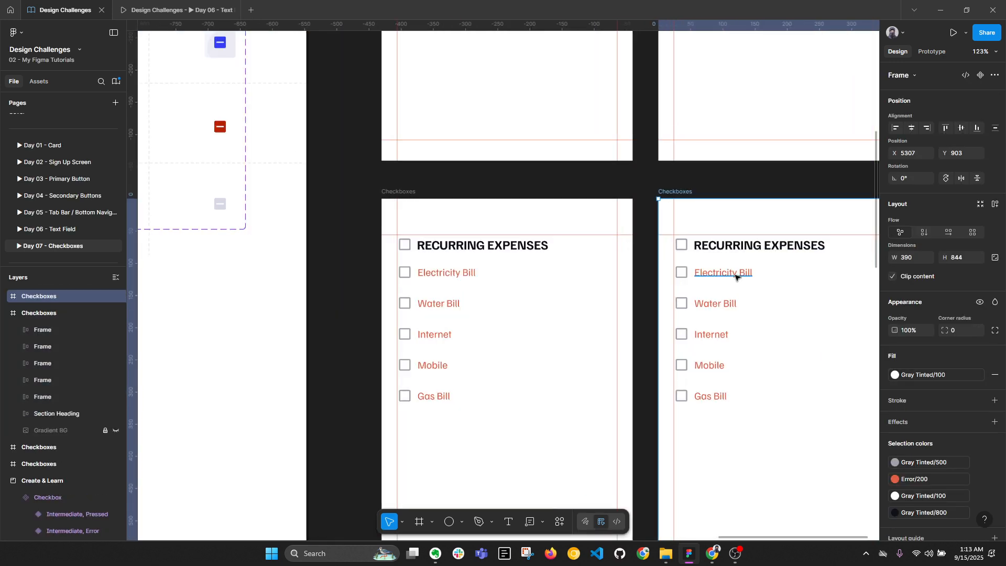
{"action": "left_click", "coordinate": [734, 275], "text": "ctrl"}
{"action": "right_click", "coordinate": [684, 276]}
{"action": "left_click", "coordinate": [742, 163]}
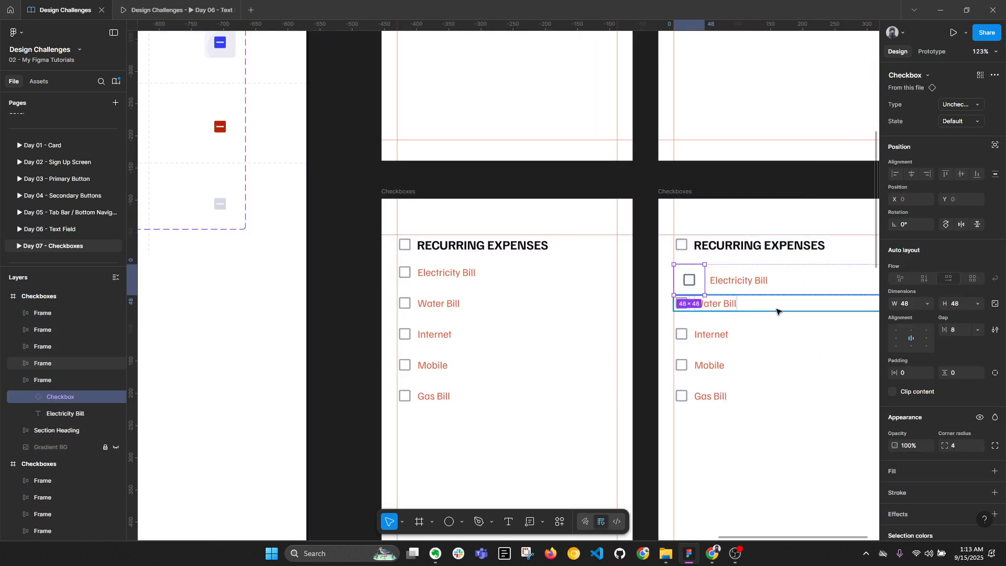
{"action": "scroll", "coordinate": [692, 291], "scroll_direction": "right", "scroll_amount": 4}
{"action": "scroll", "coordinate": [691, 291], "scroll_direction": "down", "scroll_amount": 1}
{"action": "left_click", "coordinate": [594, 279]}
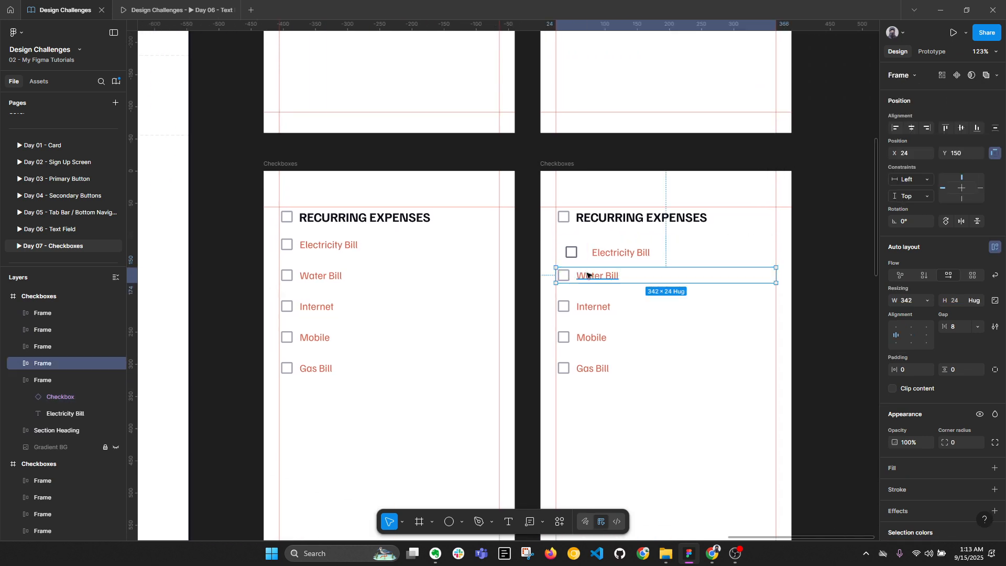
{"action": "double_click", "coordinate": [579, 275]}
{"action": "left_click", "coordinate": [565, 275]}
{"action": "right_click", "coordinate": [567, 275]}
{"action": "left_click", "coordinate": [618, 163]}
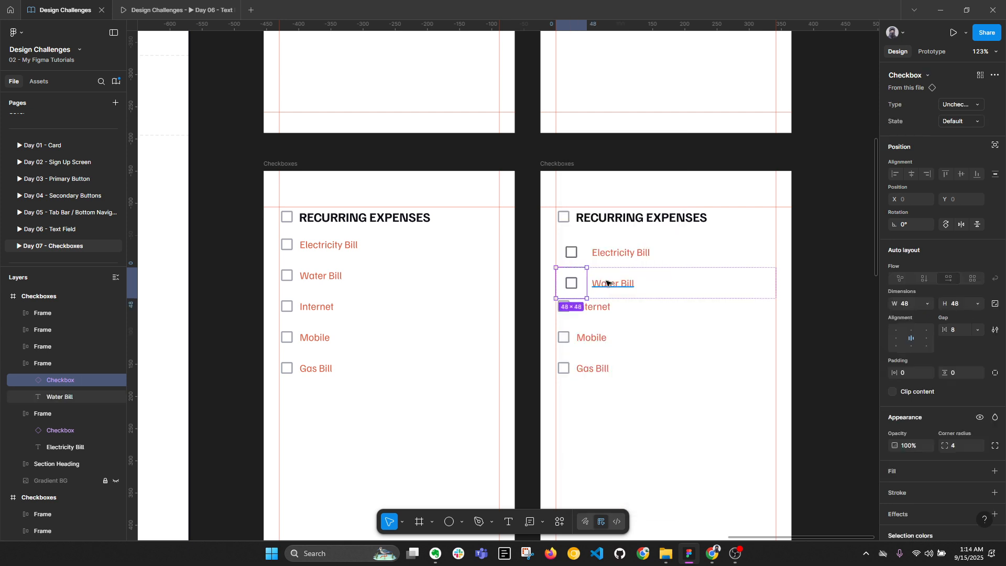
Swap Internet, Mobile and Gas Bill checkboxes to the component, then wrap all five rows in auto layout
{"action": "double_click", "coordinate": [592, 310]}
{"action": "left_click", "coordinate": [556, 313]}
{"action": "left_click", "coordinate": [568, 308]}
{"action": "right_click", "coordinate": [569, 309]}
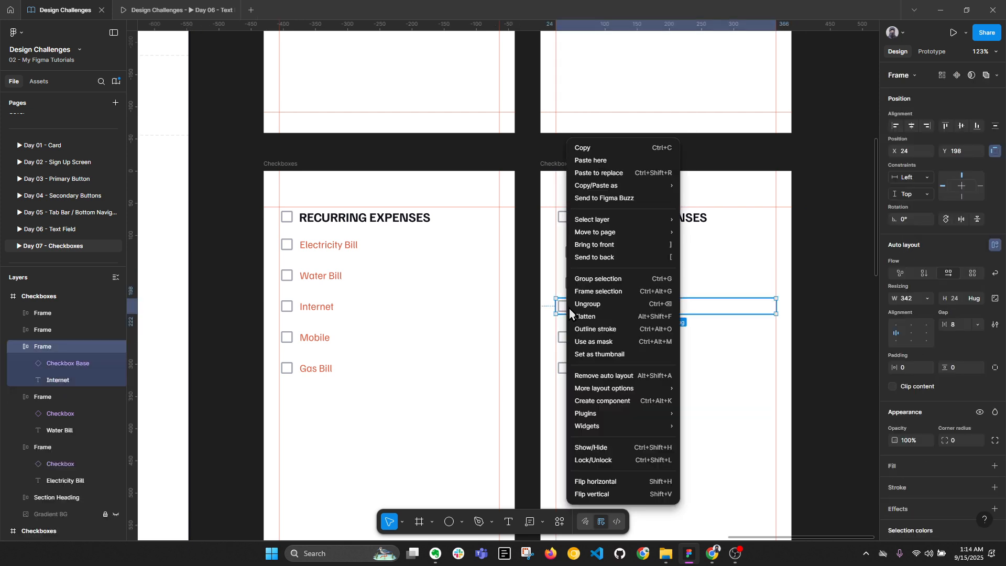
{"action": "key", "text": "Escape"}
{"action": "left_click", "coordinate": [564, 307]}
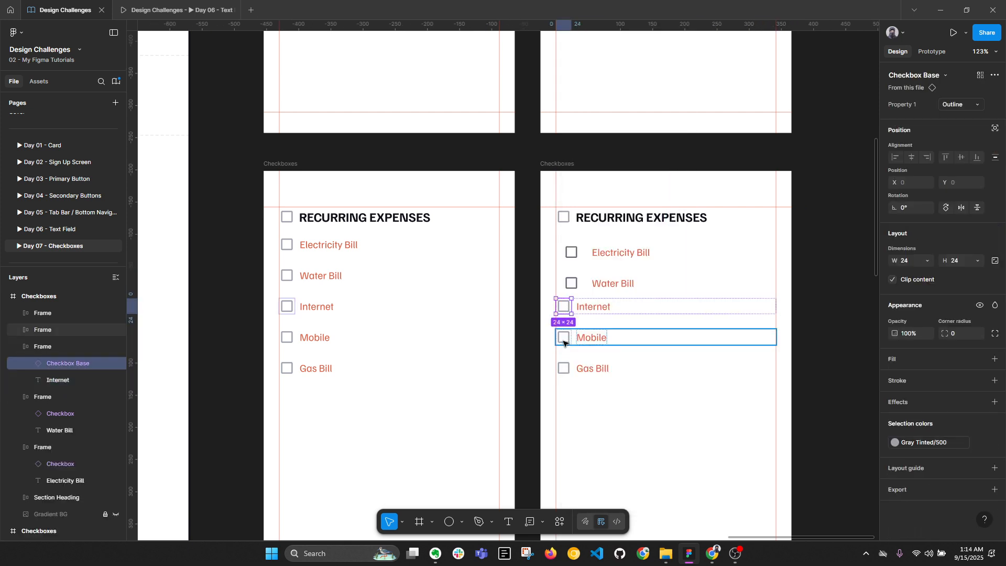
{"action": "left_click", "coordinate": [563, 337], "text": "shift"}
{"action": "left_click", "coordinate": [566, 368], "text": "shift"}
{"action": "right_click", "coordinate": [566, 370]}
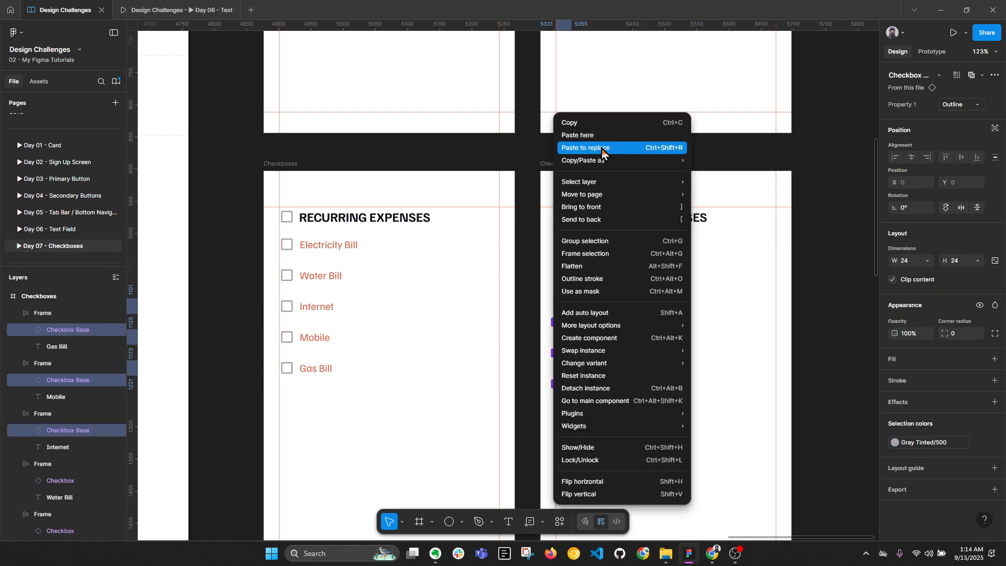
{"action": "left_click", "coordinate": [602, 151]}
{"action": "left_click_drag", "start_coordinate": [523, 233], "coordinate": [768, 407]}
{"action": "key", "text": "shift+a"}
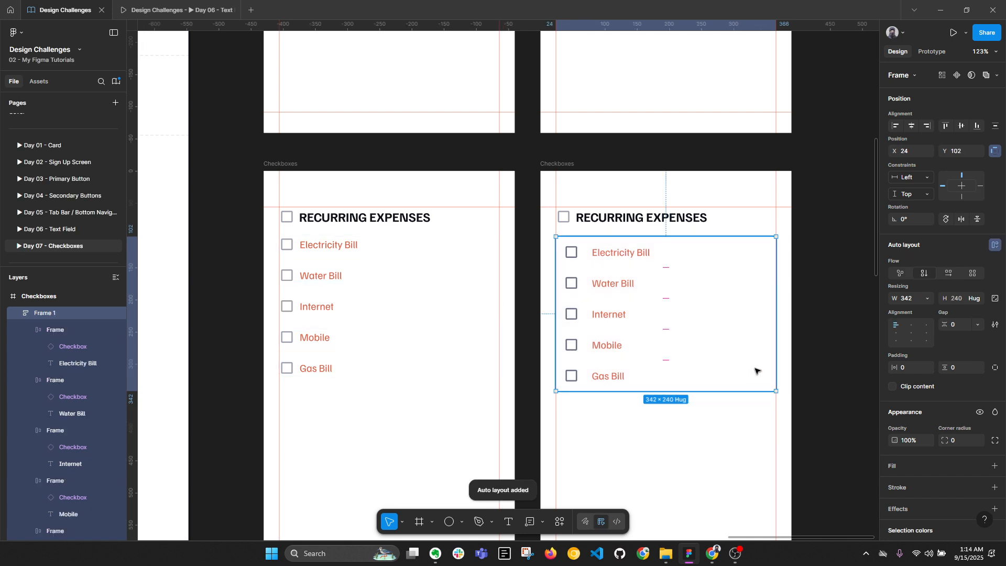
{"action": "double_click", "coordinate": [72, 316]}
{"action": "type", "text": "List"}
{"action": "key", "text": "Return"}
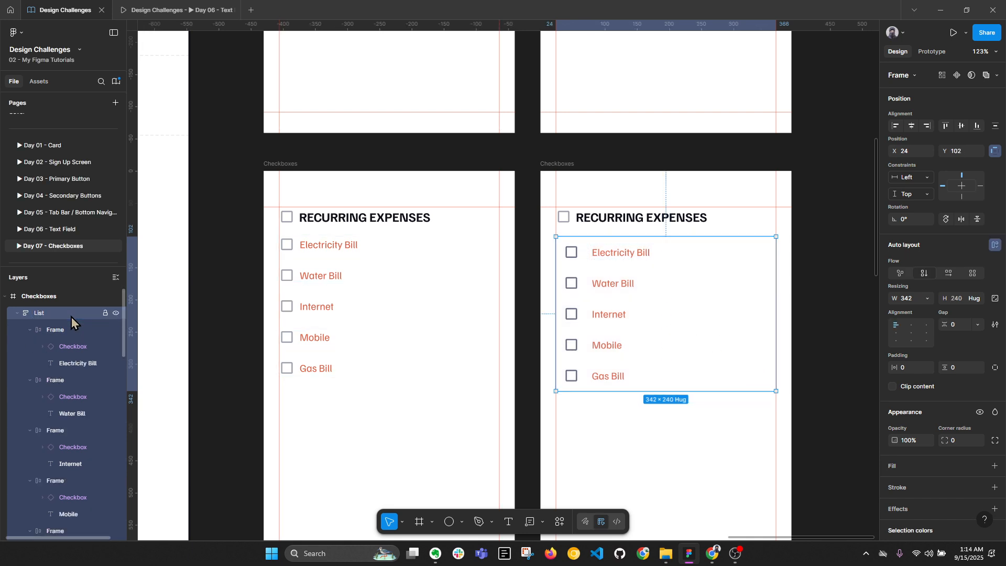
{"action": "key", "text": "alt+l"}
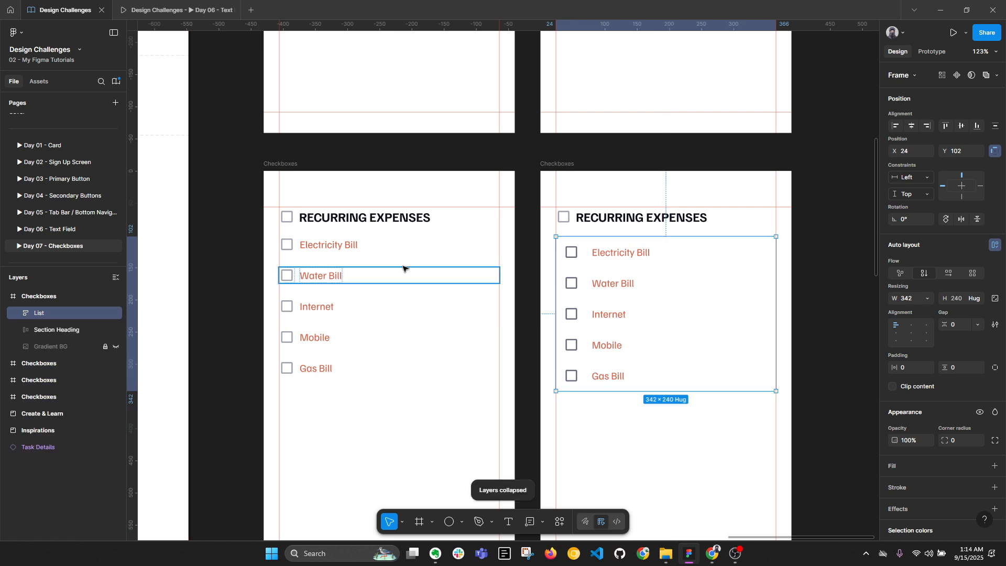
{"action": "double_click", "coordinate": [641, 253]}
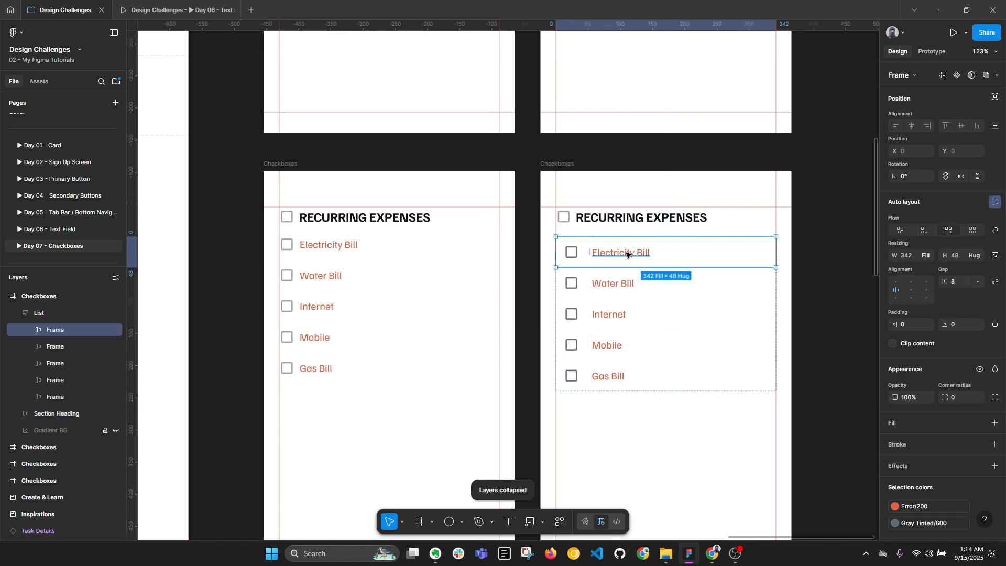
{"action": "scroll", "coordinate": [640, 254], "scroll_direction": "right", "scroll_amount": 2}
{"action": "double_click", "coordinate": [586, 253]}
{"action": "left_click", "coordinate": [520, 253]}
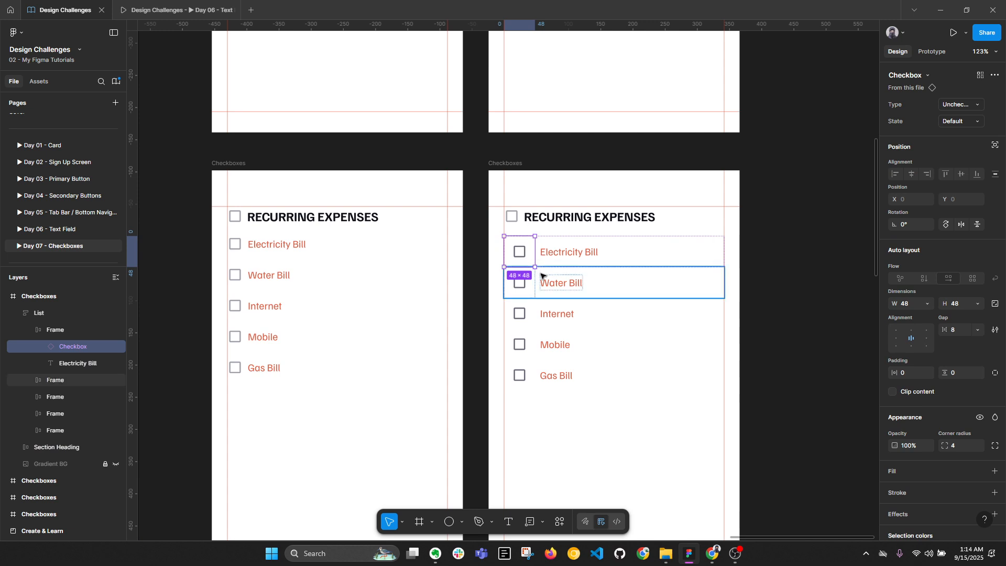
{"action": "left_click", "coordinate": [789, 330]}
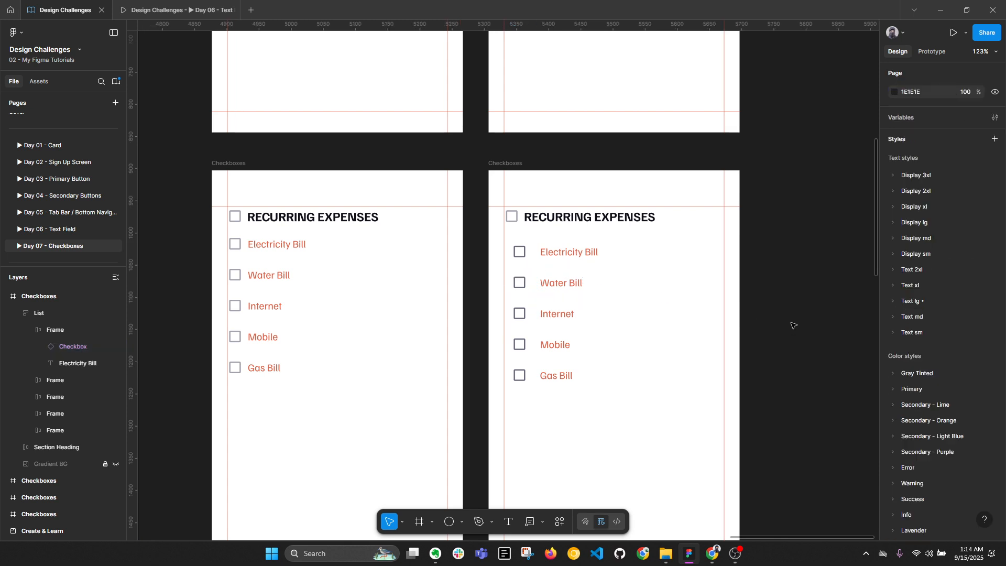
{"action": "left_click_drag", "start_coordinate": [790, 321], "coordinate": [749, 266]}
{"action": "key", "text": "alt+l"}
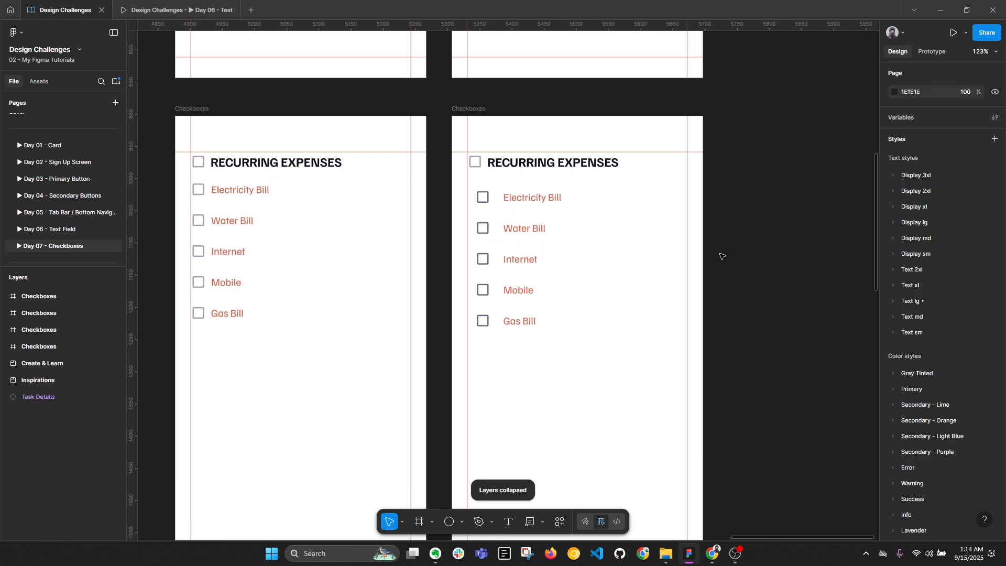
{"action": "double_click", "coordinate": [512, 198]}
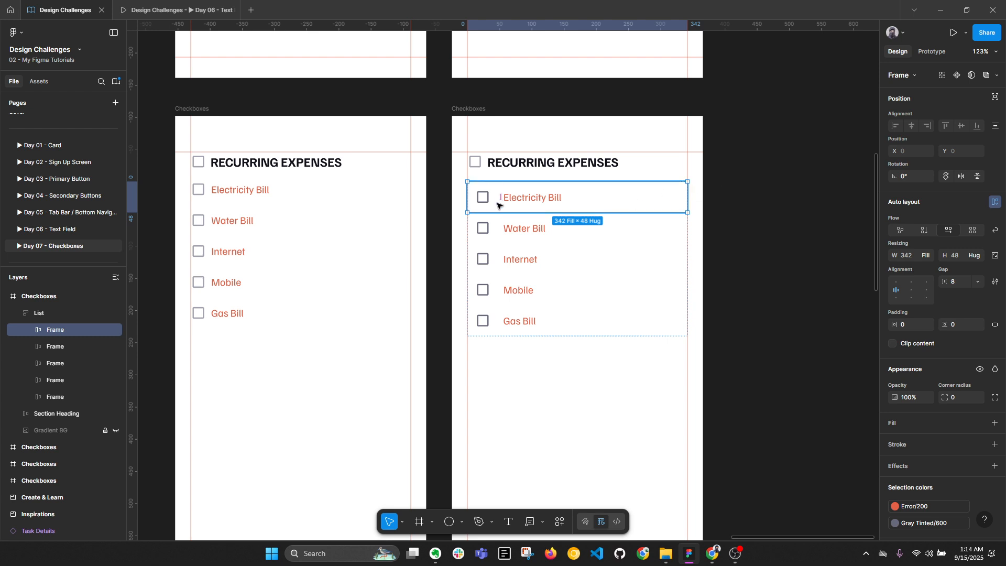
{"action": "double_click", "coordinate": [530, 199]}
{"action": "left_click", "coordinate": [491, 199]}
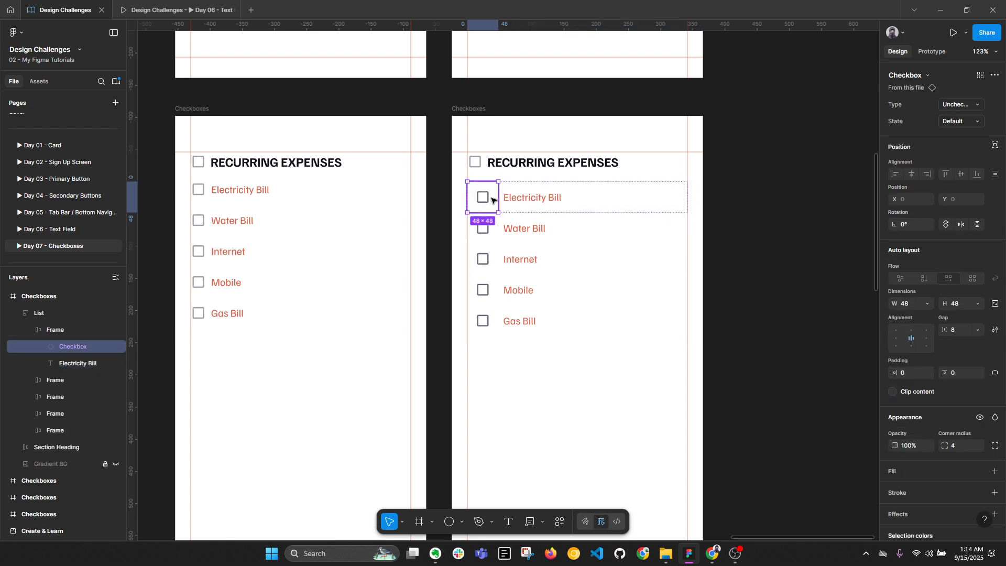
{"action": "key", "text": "Right"}
{"action": "left_click", "coordinate": [491, 197]}
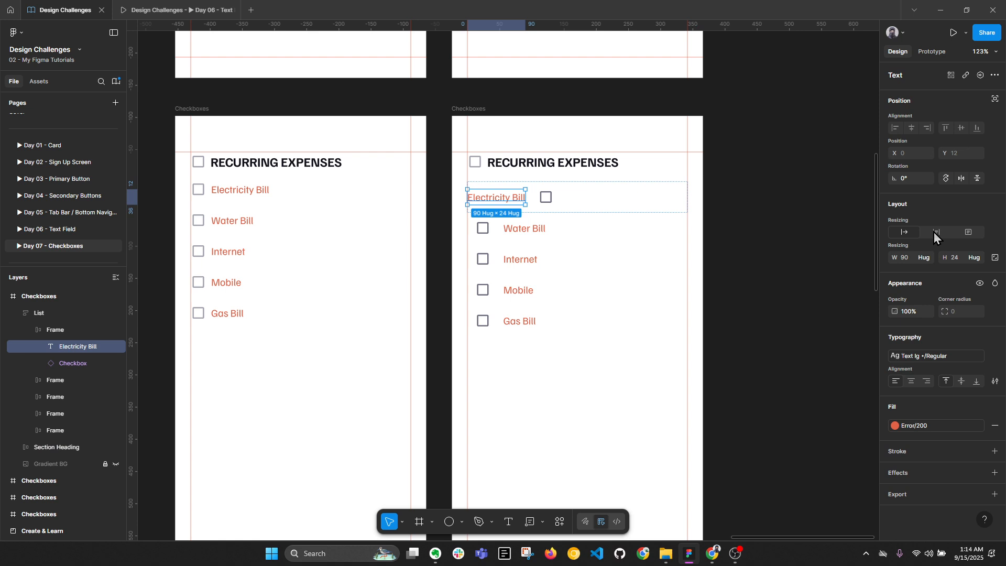
{"action": "left_click", "coordinate": [923, 257]}
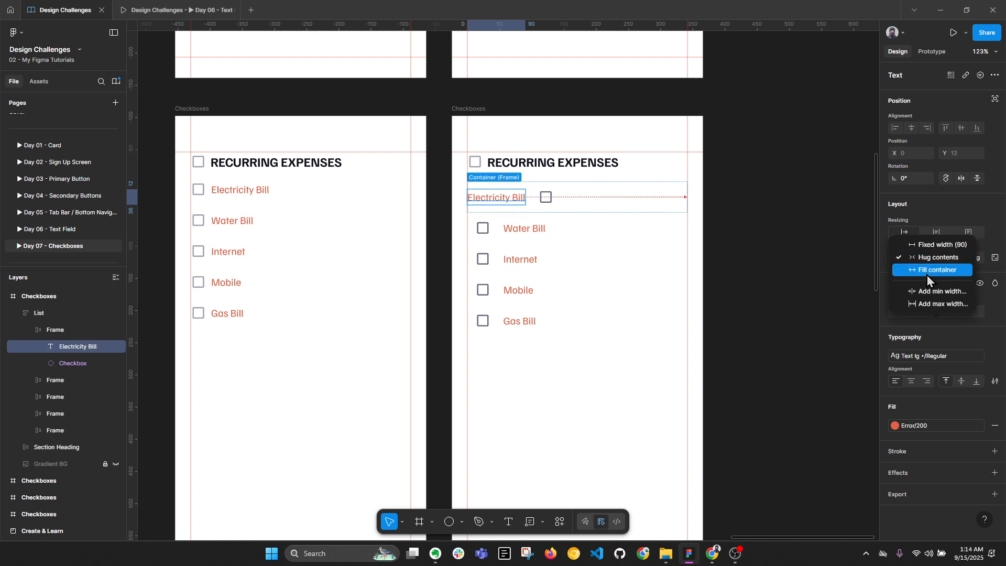
{"action": "left_click", "coordinate": [926, 275]}
{"action": "key", "text": "Escape"}
{"action": "left_click", "coordinate": [672, 204]}
{"action": "double_click", "coordinate": [672, 203]}
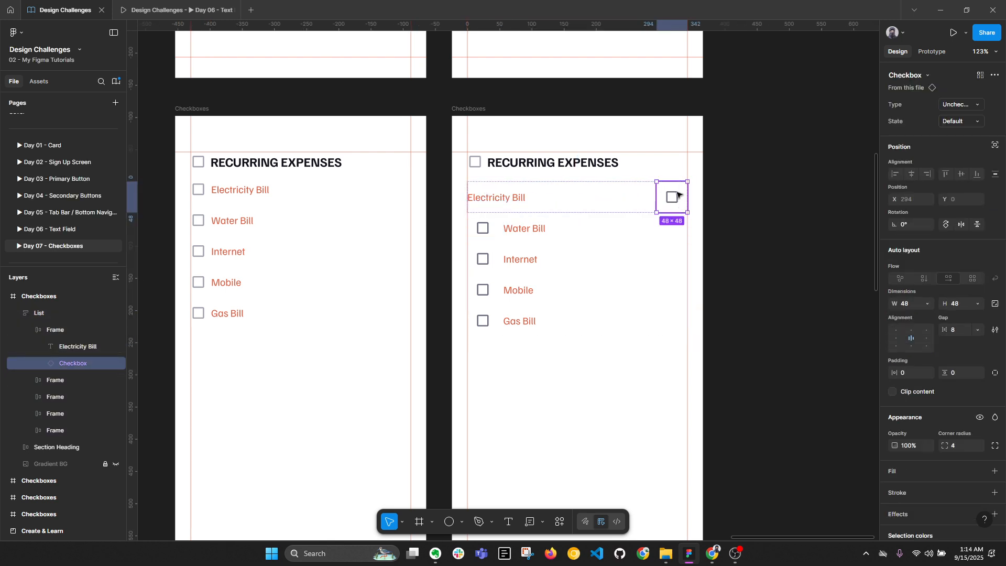
{"action": "key", "text": "ctrl+z"}
{"action": "key", "text": "ctrl+z"}
{"action": "key", "text": "ctrl+z"}
{"action": "key", "text": "ctrl+z"}
{"action": "key", "text": "ctrl+z"}
{"action": "key", "text": "ctrl+z"}
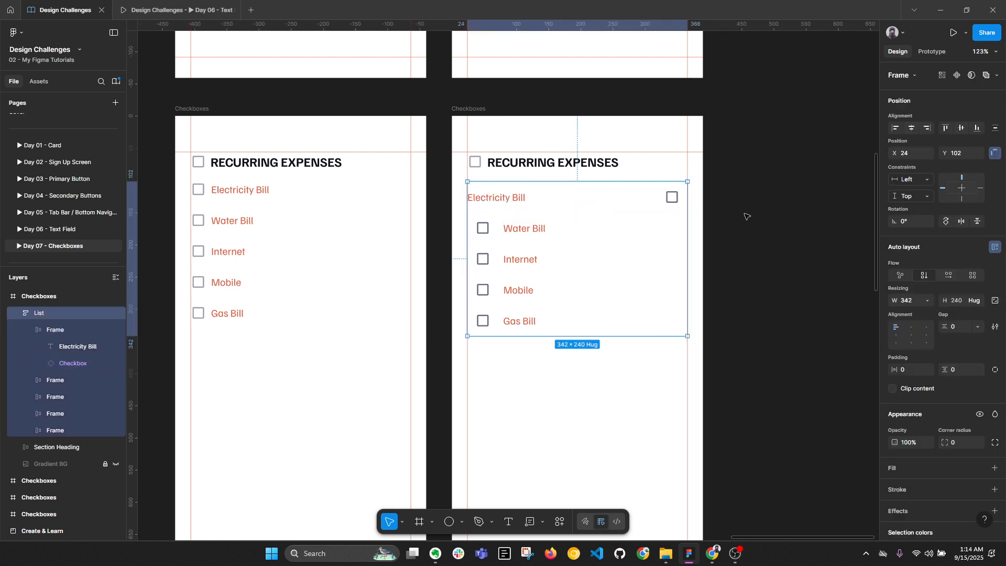
{"action": "key", "text": "ctrl+z"}
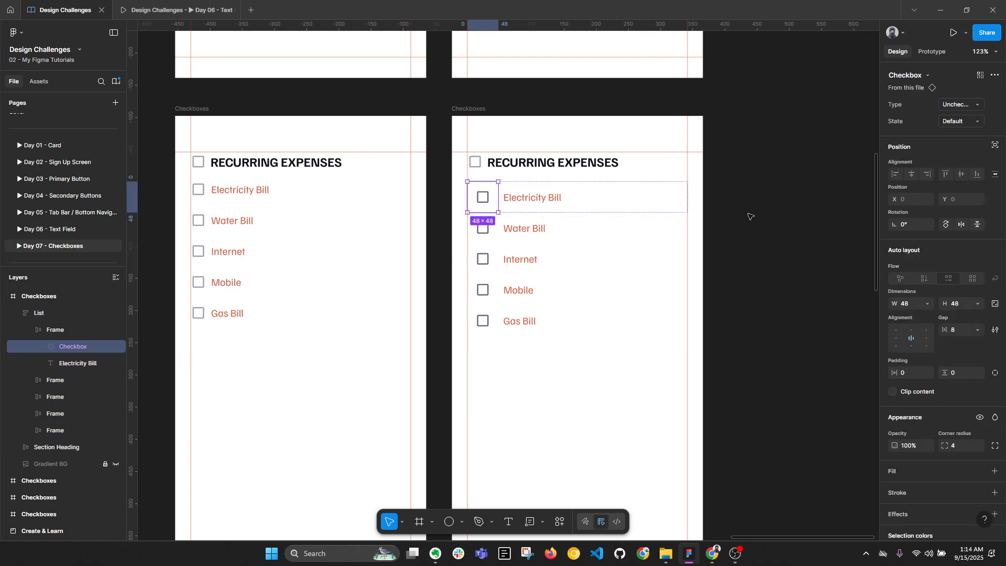
{"action": "key", "text": "ctrl+z"}
Alt-drag a copy of the Outline Checkbox Base variant below the checkbox states table
{"action": "scroll", "coordinate": [807, 233], "scroll_direction": "down", "scroll_amount": 3}
{"action": "scroll", "coordinate": [812, 235], "scroll_direction": "down", "scroll_amount": 1}
{"action": "left_click_drag", "start_coordinate": [534, 254], "coordinate": [730, 376]}
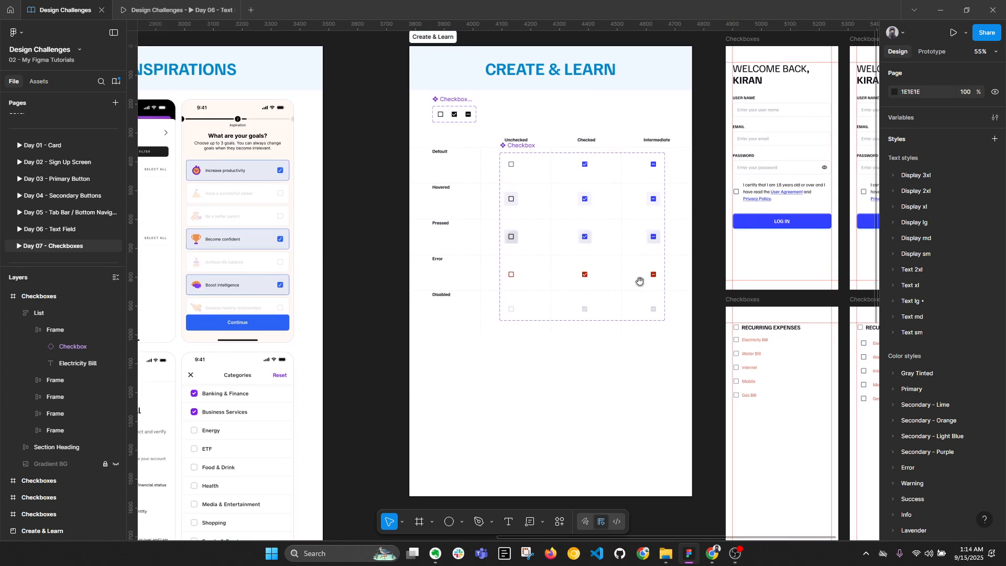
{"action": "scroll", "coordinate": [449, 115], "scroll_direction": "up", "scroll_amount": 2}
{"action": "left_click", "coordinate": [439, 115]}
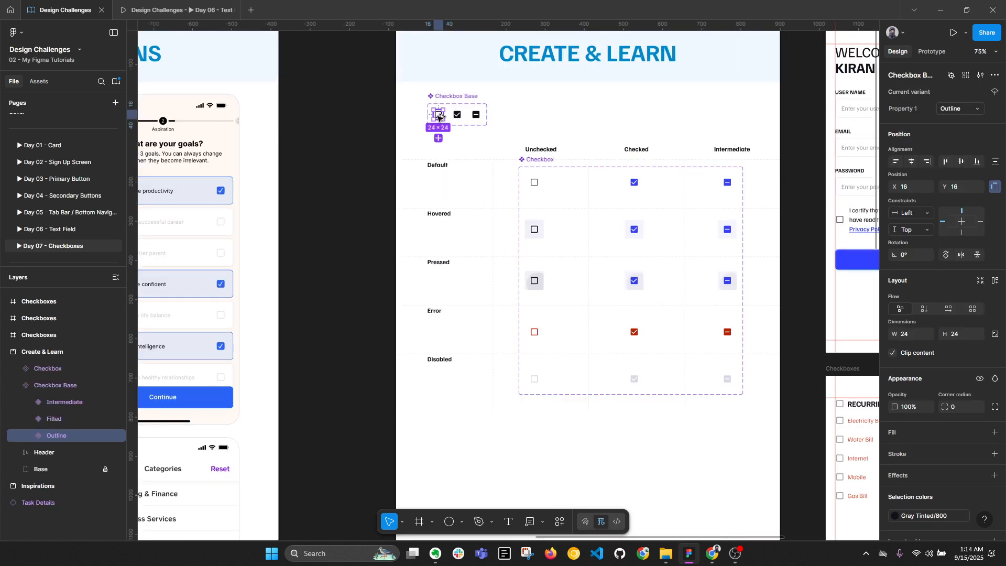
{"action": "left_click_drag", "start_coordinate": [439, 116], "coordinate": [488, 299]}
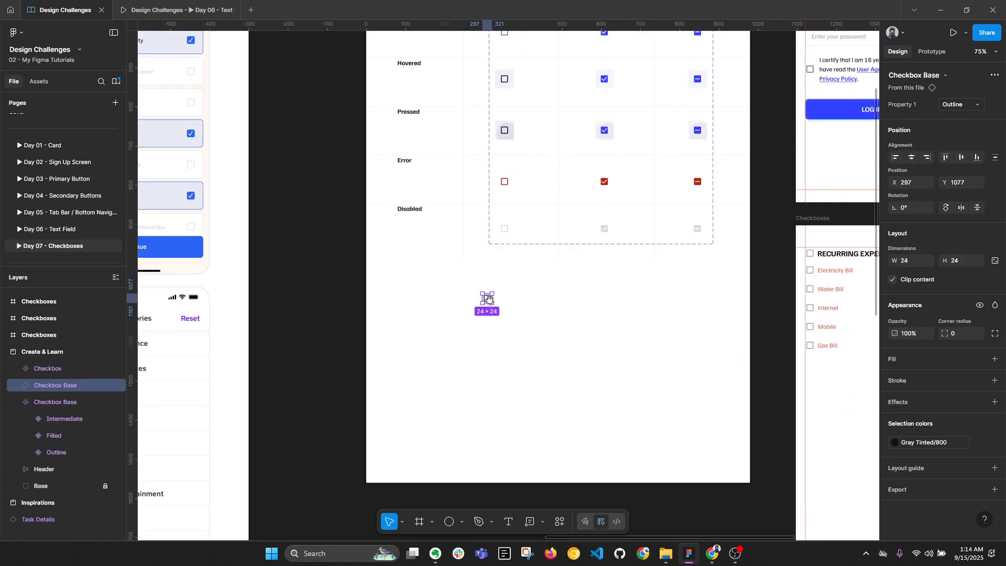
{"action": "scroll", "coordinate": [487, 298], "scroll_direction": "down", "scroll_amount": 3}
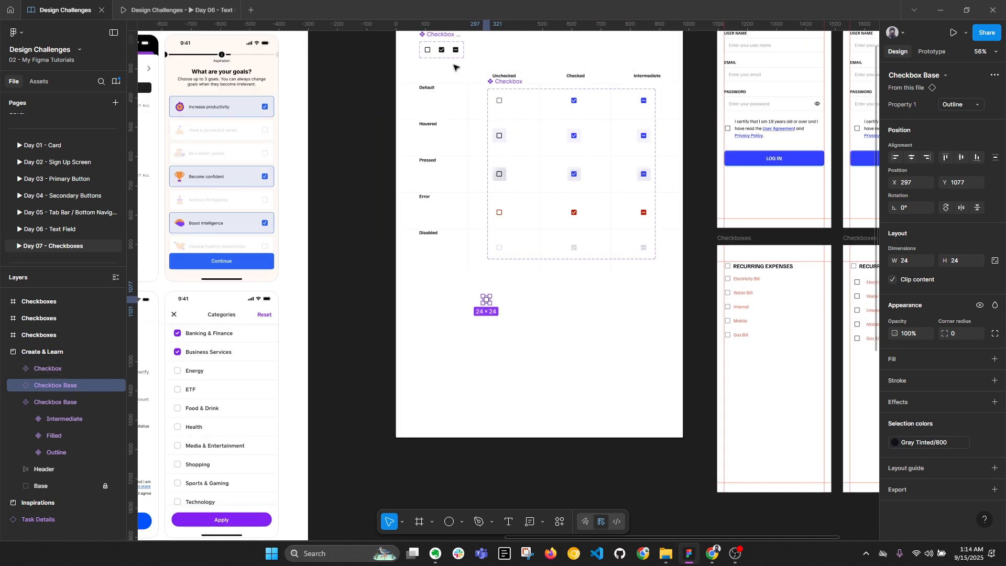
{"action": "mouse_move", "coordinate": [455, 67]}
{"action": "left_mouse_down"}
{"action": "mouse_move", "coordinate": [461, 134]}
{"action": "mouse_move", "coordinate": [452, 75]}
{"action": "left_mouse_up"}
{"action": "scroll", "coordinate": [508, 346], "scroll_direction": "up", "scroll_amount": 5}
{"action": "scroll", "coordinate": [507, 346], "scroll_direction": "down", "scroll_amount": 1}
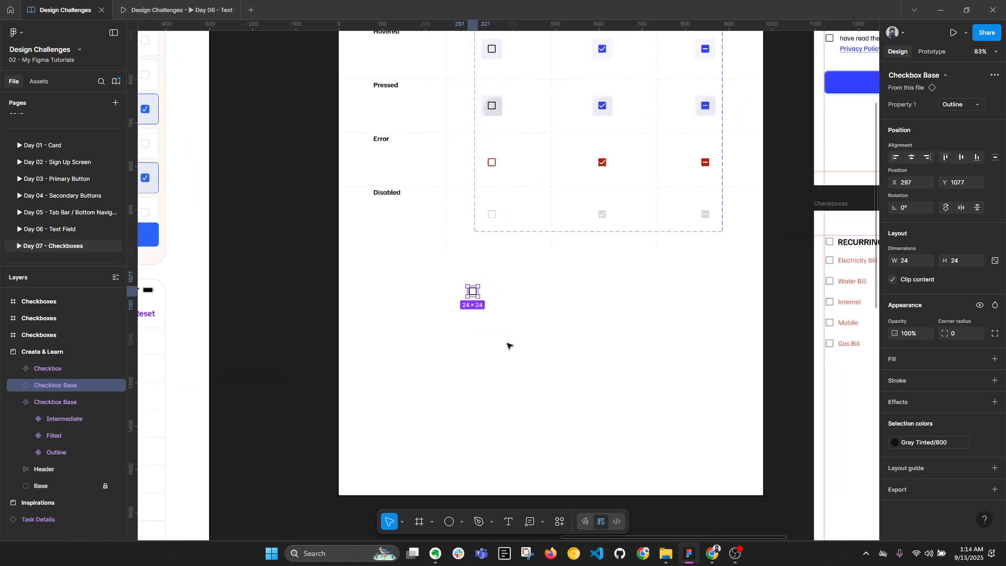
Copy the Electricity Bill label beside the new checkbox and colour it Gray Tinted/800
{"action": "left_click", "coordinate": [847, 264], "text": "ctrl"}
{"action": "left_click_drag", "start_coordinate": [847, 264], "coordinate": [497, 298]}
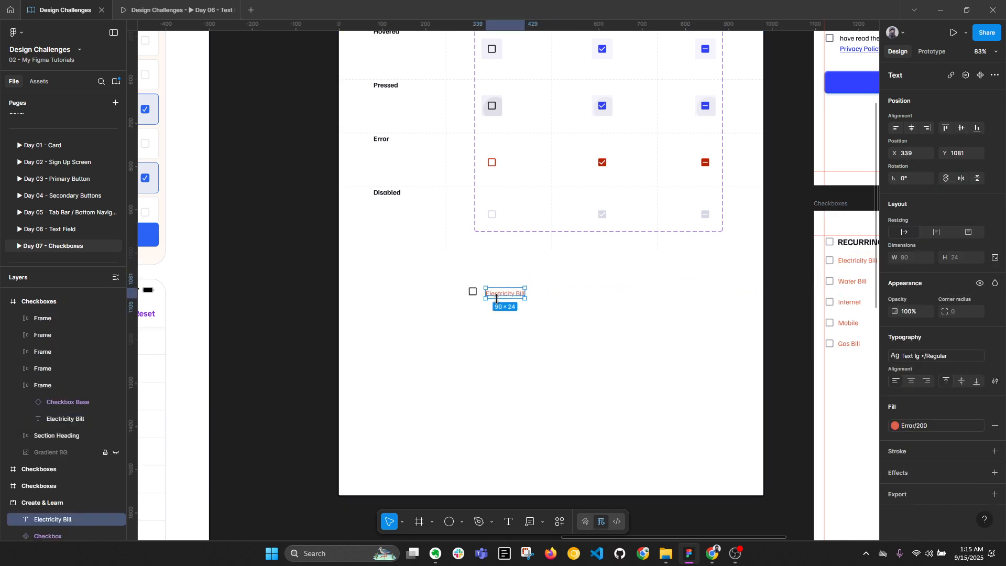
{"action": "scroll", "coordinate": [497, 298], "scroll_direction": "up", "scroll_amount": 4}
{"action": "left_click", "coordinate": [934, 425]}
{"action": "scroll", "coordinate": [814, 428], "scroll_direction": "up", "scroll_amount": 10}
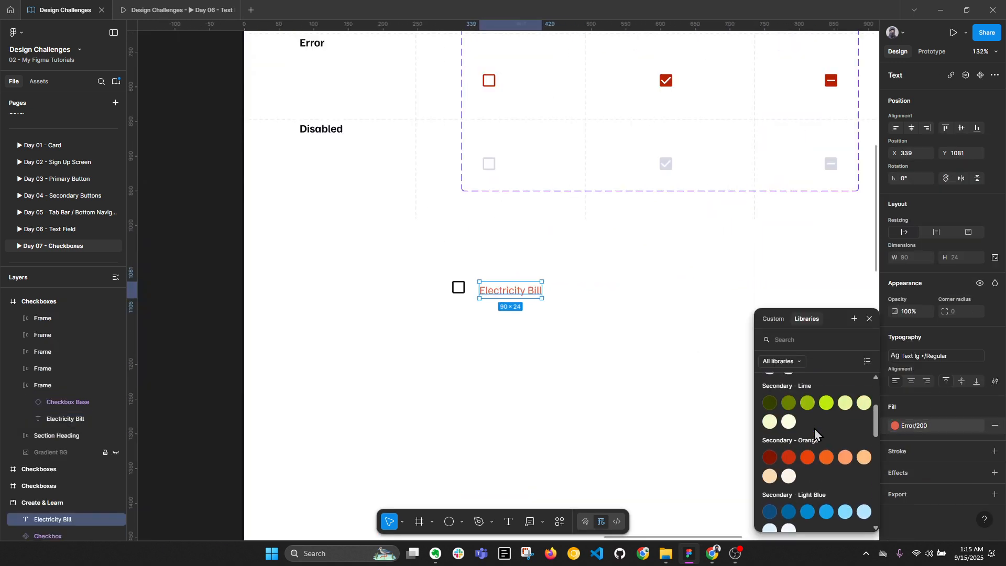
{"action": "left_click", "coordinate": [769, 406]}
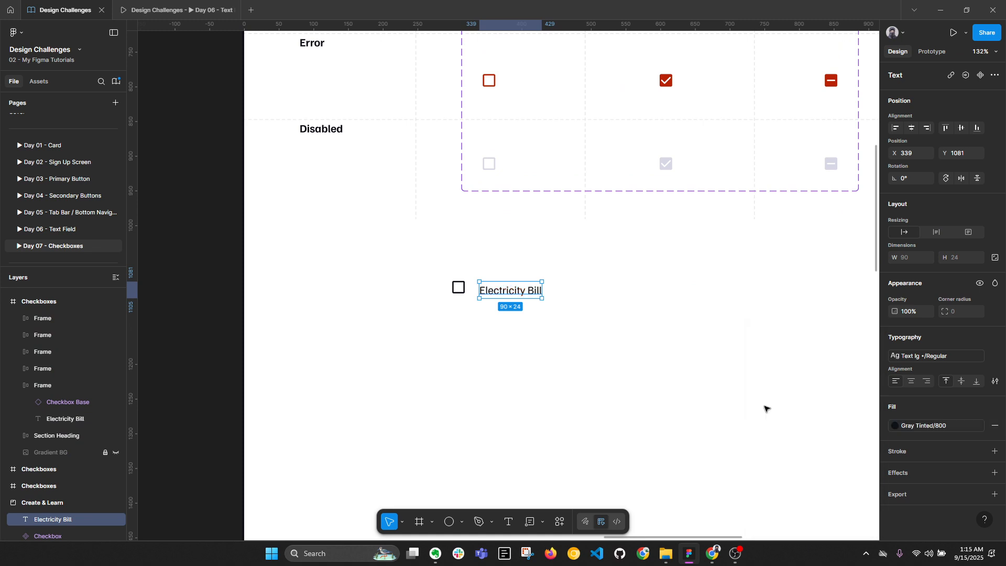
Recolour the new checkbox to Gray Tinted/500, then to a darker grey
{"action": "scroll", "coordinate": [506, 291], "scroll_direction": "up", "scroll_amount": 4}
{"action": "left_click", "coordinate": [442, 293]}
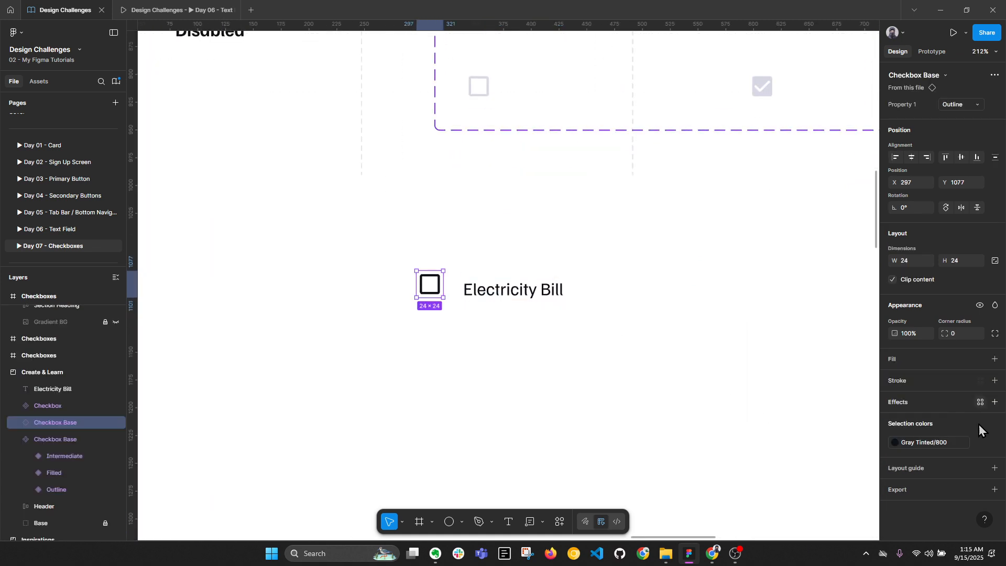
{"action": "left_click", "coordinate": [942, 445]}
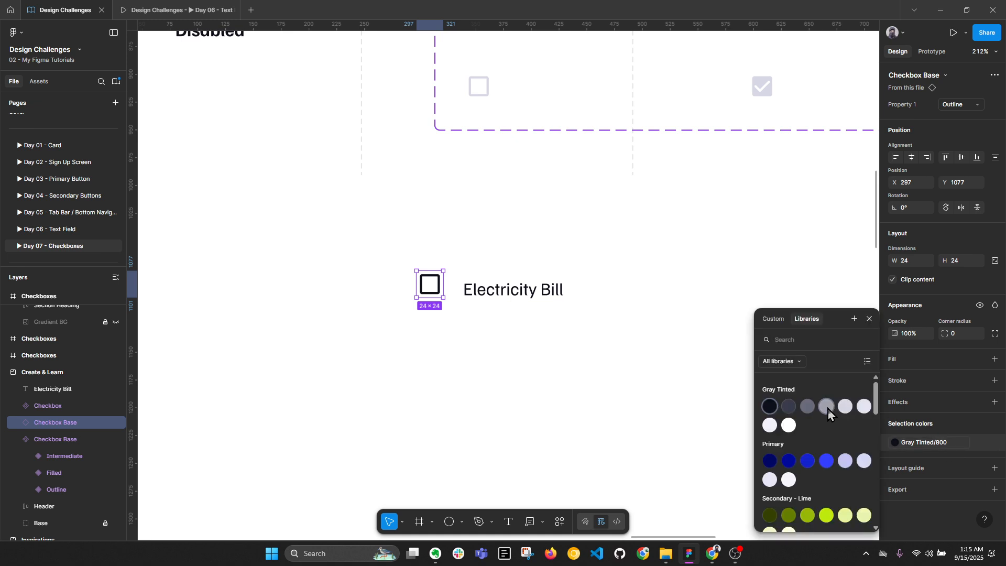
{"action": "left_click", "coordinate": [826, 406]}
{"action": "left_click", "coordinate": [935, 444]}
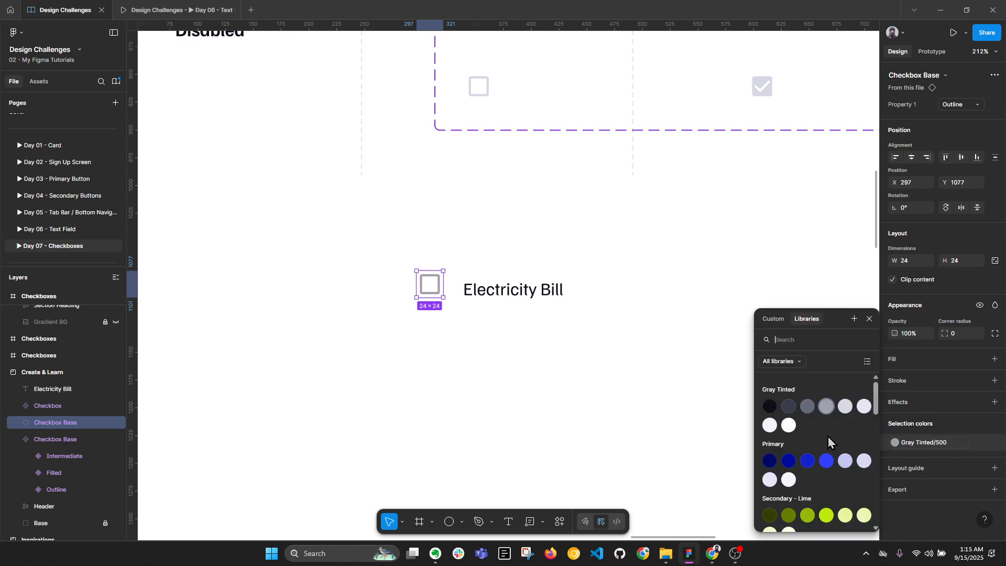
{"action": "left_click", "coordinate": [808, 407]}
Position the label 12 px right of the checkbox at 100% zoom and select both
{"action": "left_click", "coordinate": [503, 295]}
{"action": "left_click_drag", "start_coordinate": [503, 295], "coordinate": [499, 290]}
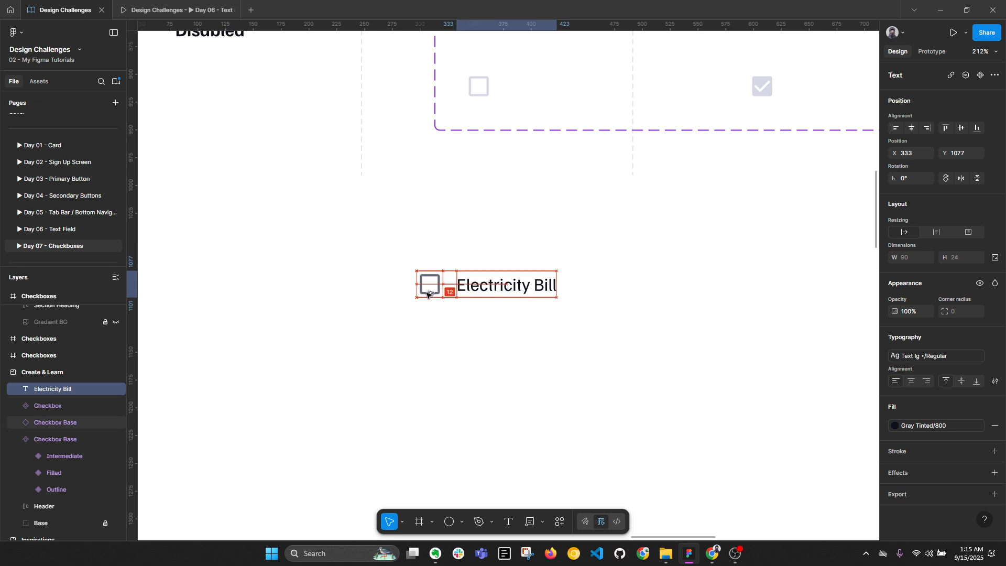
{"action": "key", "text": "Left"}
{"action": "key", "text": "Left"}
{"action": "key", "text": "alt"}
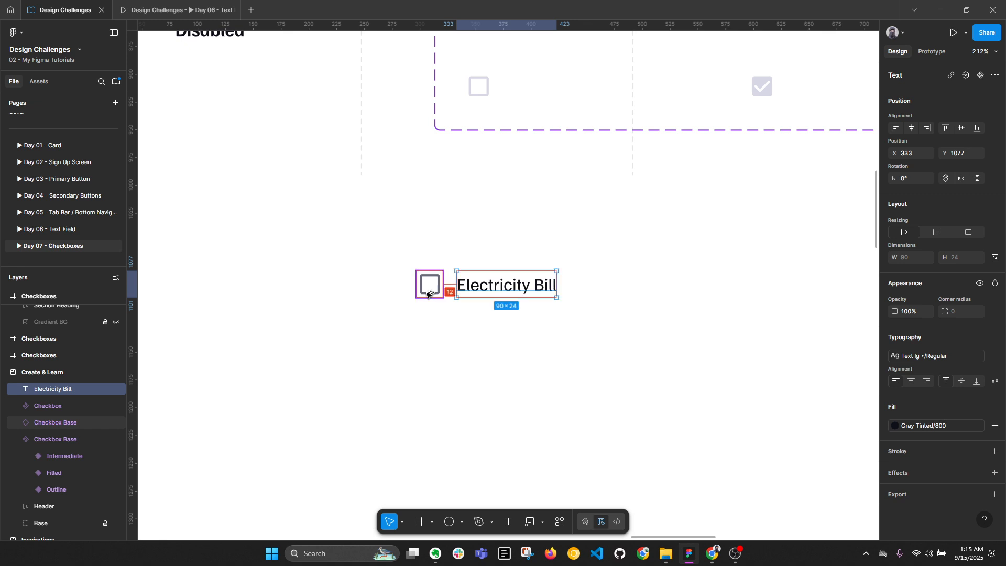
{"action": "left_click", "coordinate": [981, 52]}
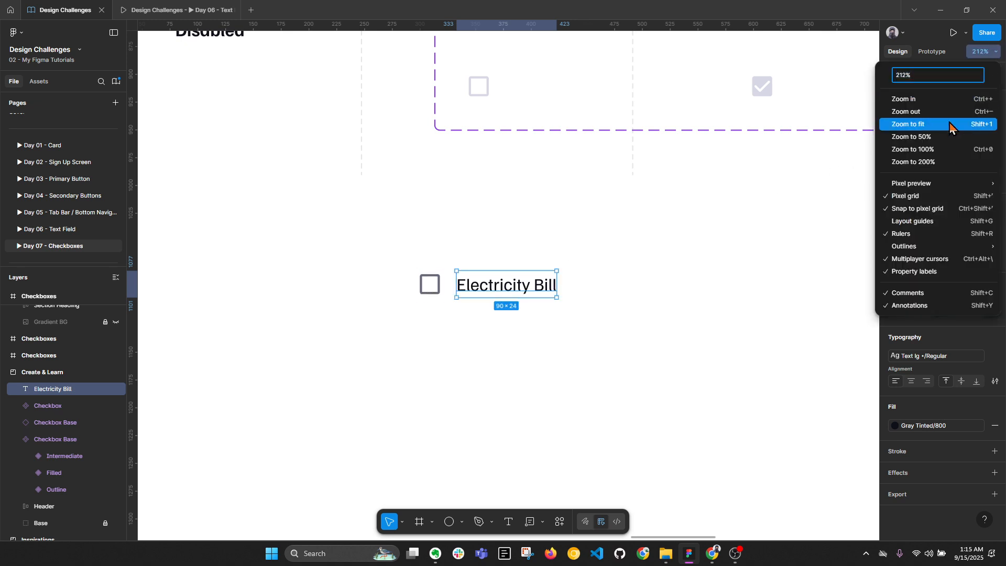
{"action": "left_click", "coordinate": [938, 154]}
{"action": "key", "text": "alt"}
{"action": "key", "text": "alt"}
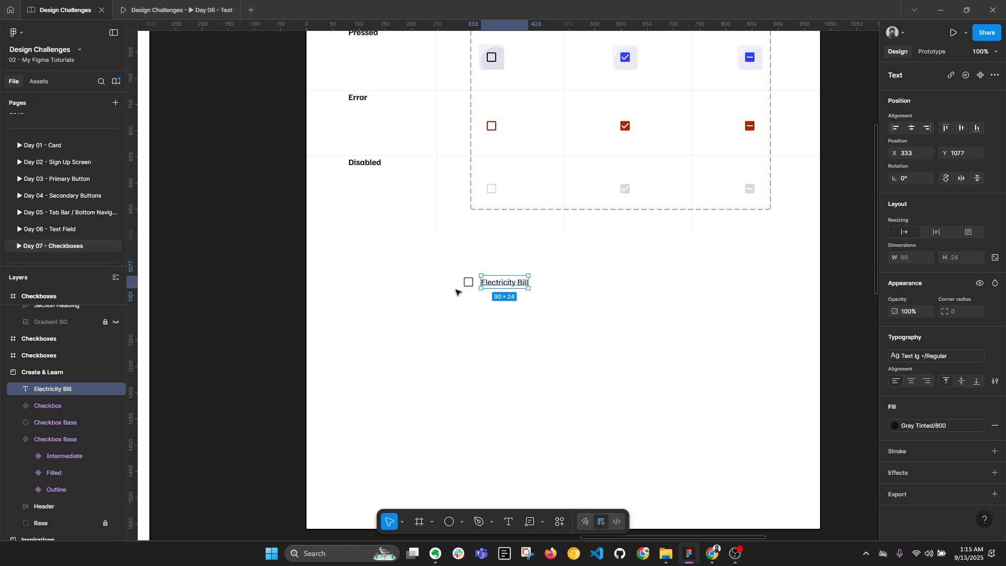
{"action": "key", "text": "Left"}
{"action": "key", "text": "Left"}
{"action": "left_click_drag", "start_coordinate": [446, 265], "coordinate": [554, 306]}
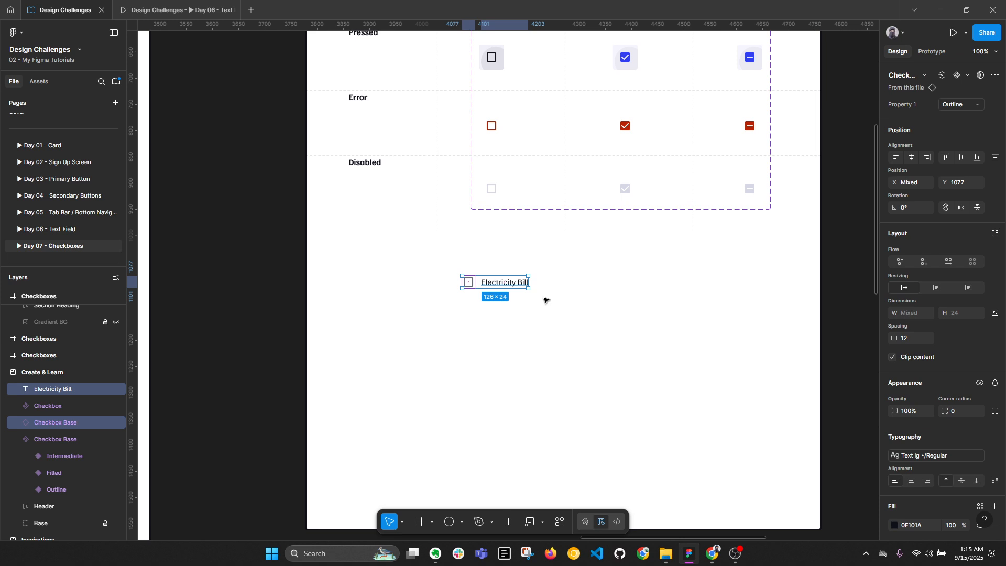
Wrap the checkbox and label in auto layout named 'Checklist Item'
{"action": "key", "text": "shift+a"}
{"action": "double_click", "coordinate": [466, 268]}
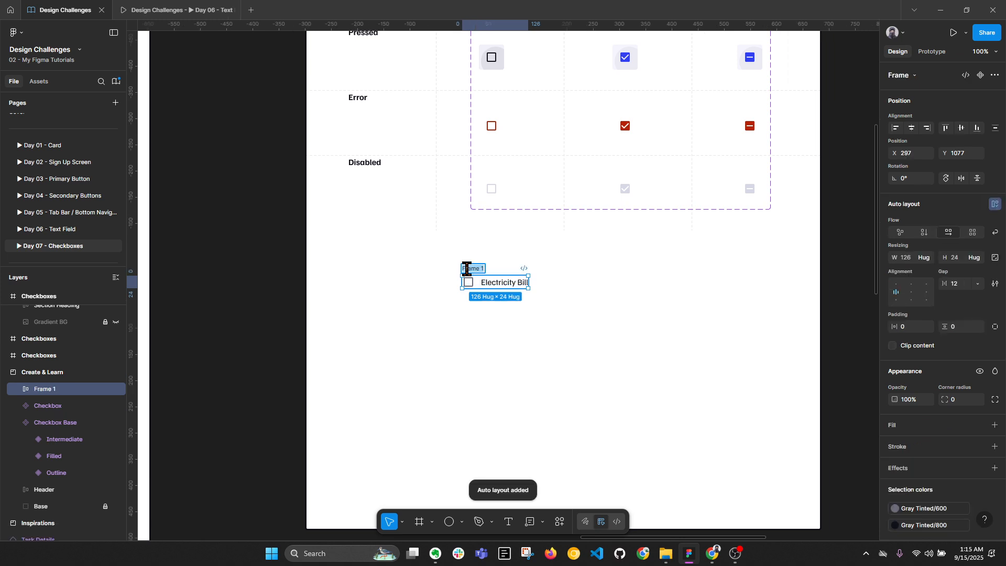
{"action": "type", "text": "Checklist Item"}
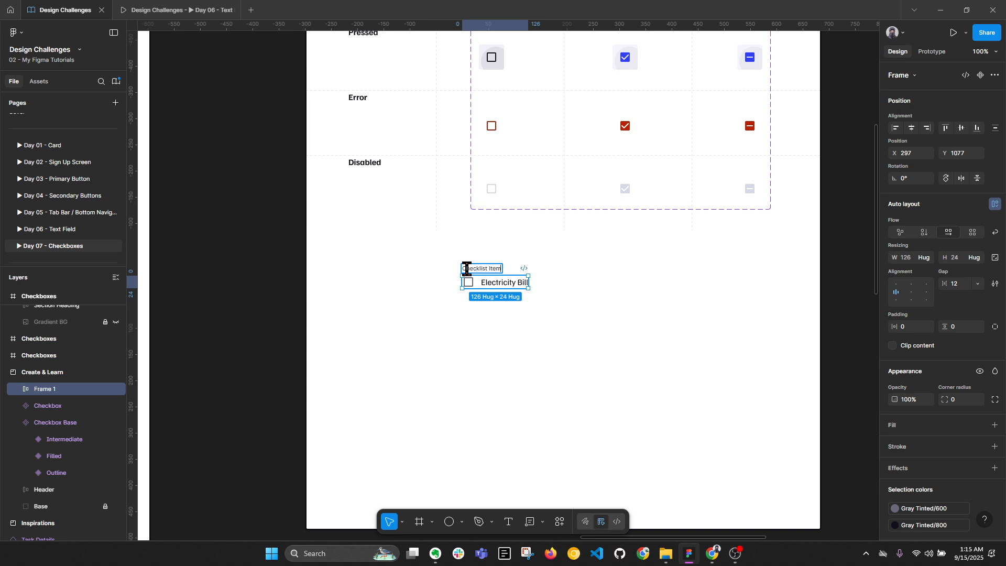
{"action": "key", "text": "Return"}
Move the Checklist Item left and give it 48 height with 24 horizontal padding
{"action": "left_click_drag", "start_coordinate": [484, 271], "coordinate": [357, 281]}
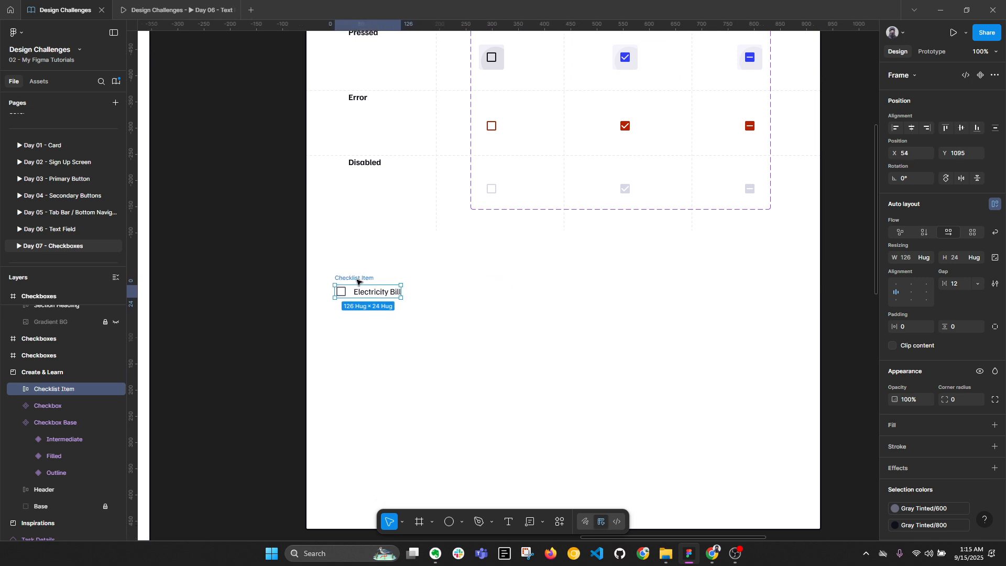
{"action": "left_click", "coordinate": [958, 257]}
{"action": "type", "text": "4"}
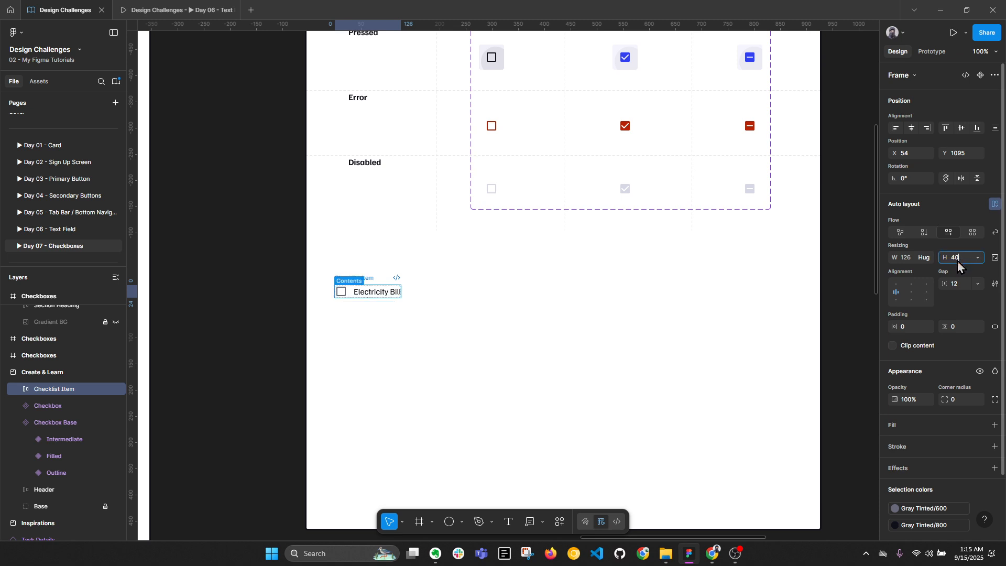
{"action": "type", "text": "0"}
{"action": "key", "text": "Return"}
{"action": "left_click", "coordinate": [960, 260]}
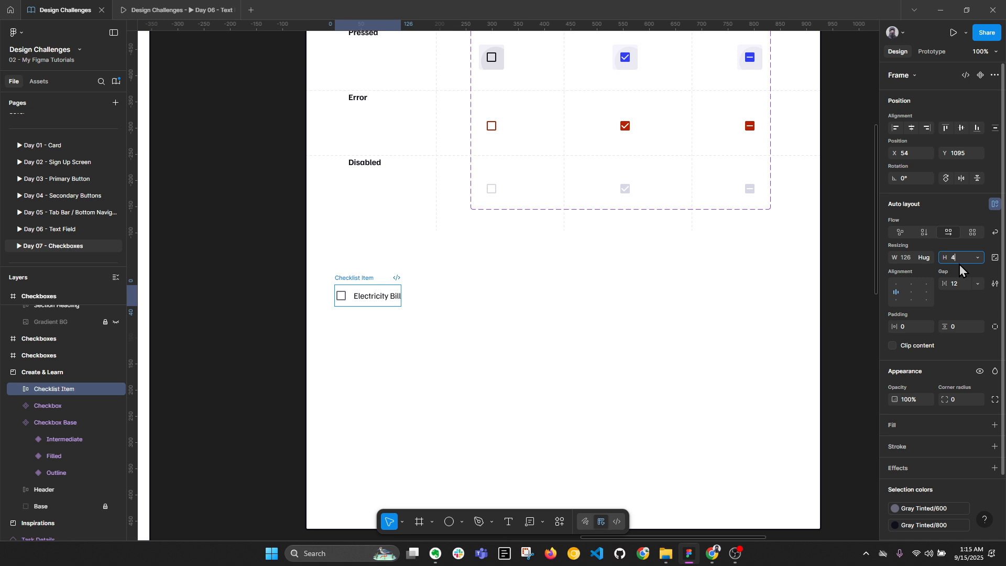
{"action": "key", "text": "Return"}
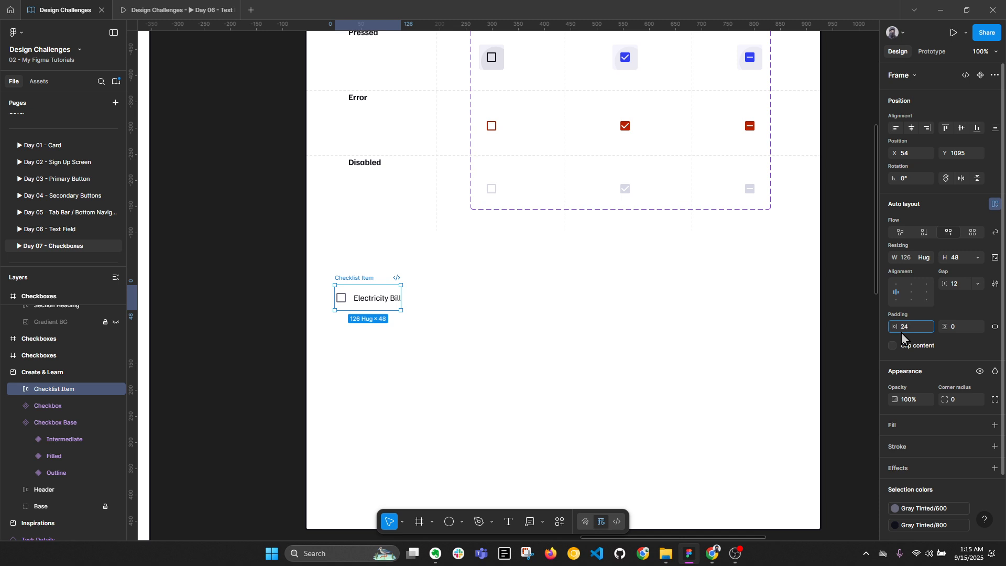
{"action": "type", "text": "24"}
{"action": "key", "text": "Return"}
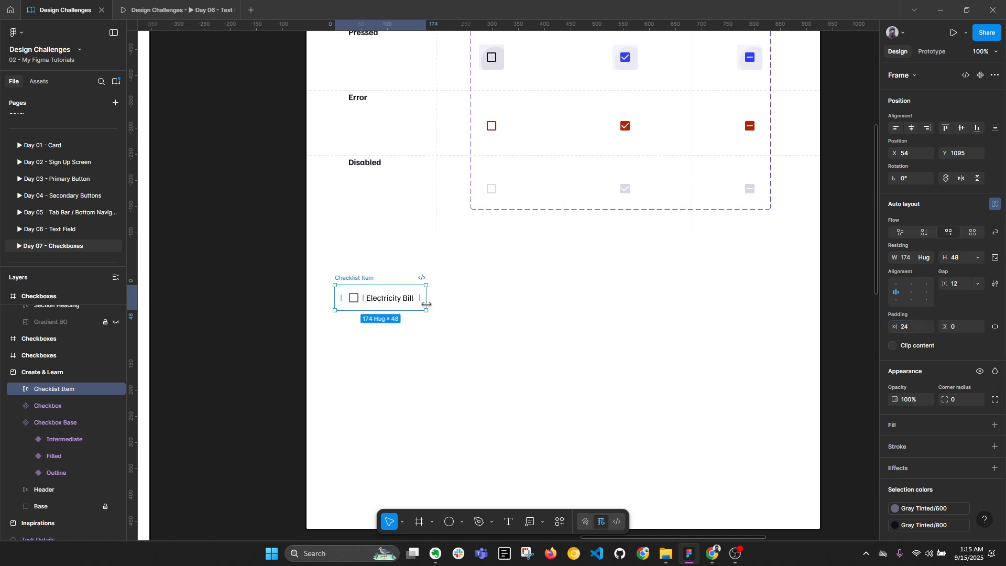
Set the Checklist Item width to 390 and Alt-drag a duplicate below it
{"action": "left_click", "coordinate": [466, 340]}
{"action": "scroll", "coordinate": [467, 340], "scroll_direction": "down", "scroll_amount": 2}
{"action": "scroll", "coordinate": [851, 240], "scroll_direction": "right", "scroll_amount": 3}
{"action": "left_click", "coordinate": [693, 247]}
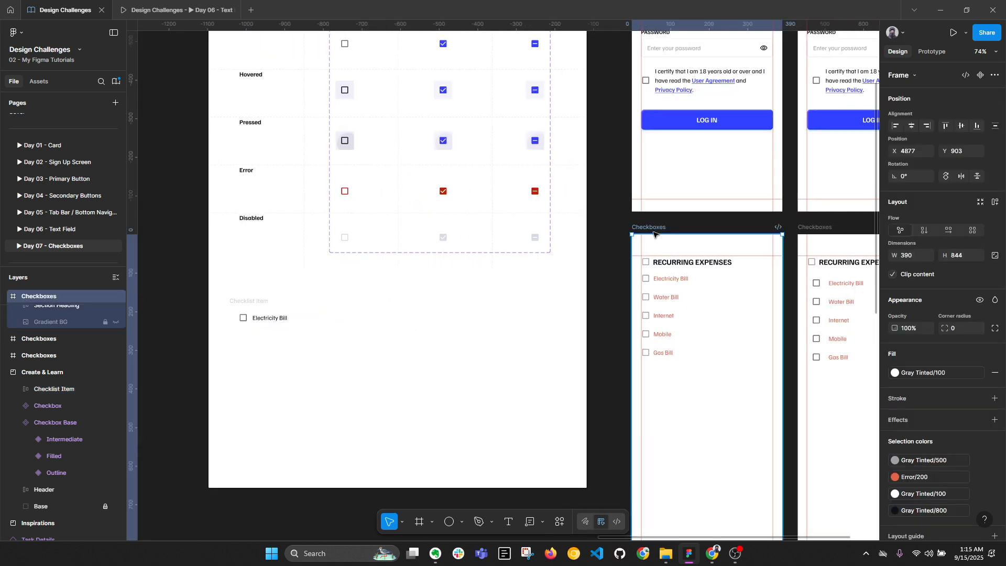
{"action": "scroll", "coordinate": [606, 287], "scroll_direction": "left", "scroll_amount": 5}
{"action": "scroll", "coordinate": [586, 303], "scroll_direction": "up", "scroll_amount": 2}
{"action": "left_click", "coordinate": [416, 308]}
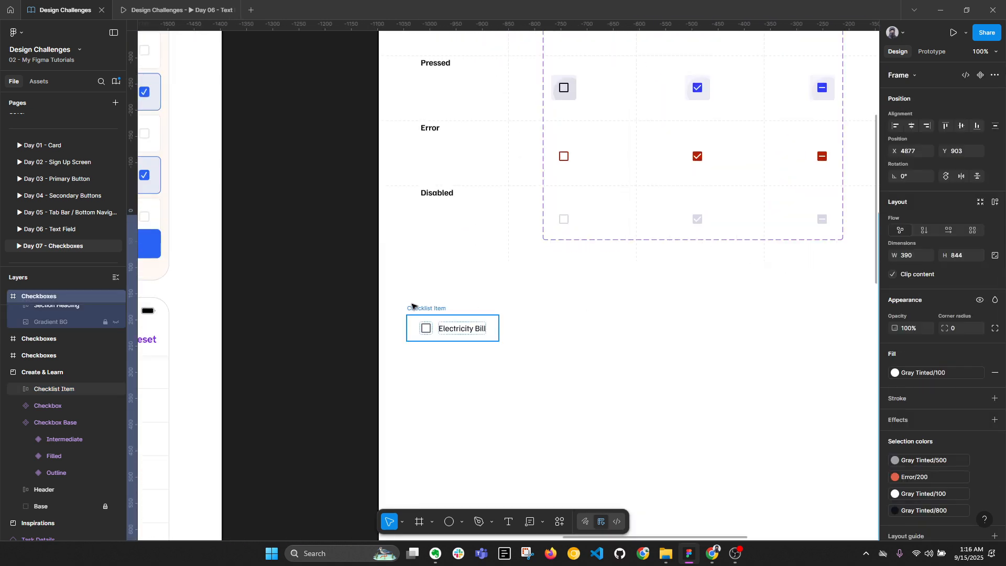
{"action": "key", "text": "alt+l"}
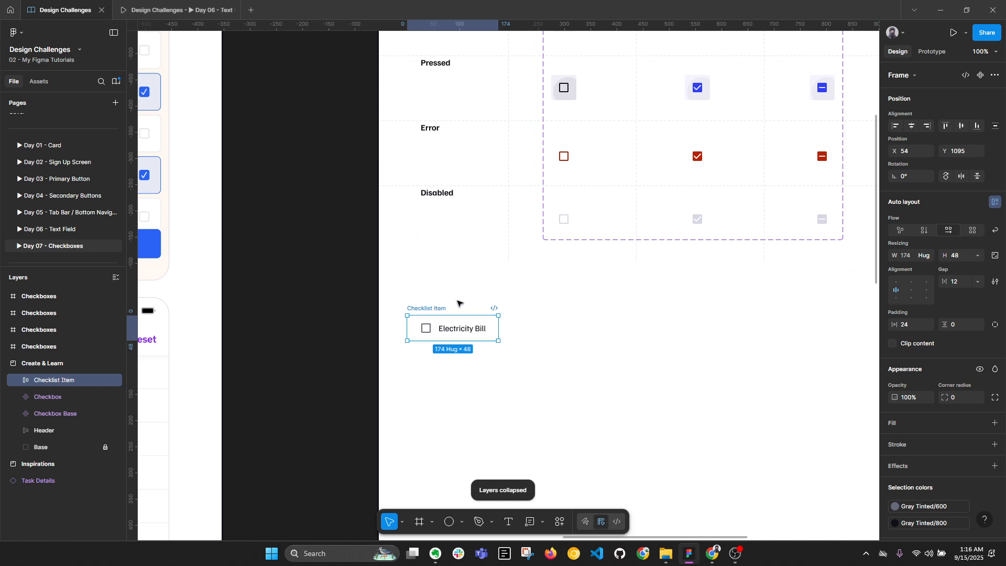
{"action": "left_click_drag", "start_coordinate": [501, 332], "coordinate": [659, 328]}
{"action": "key", "text": "ctrl+z"}
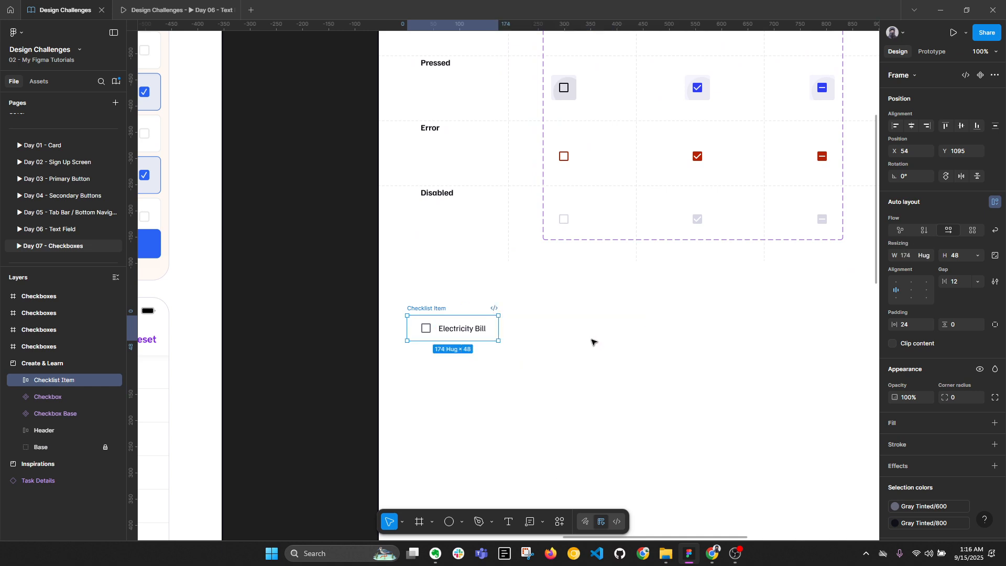
{"action": "left_click", "coordinate": [909, 255]}
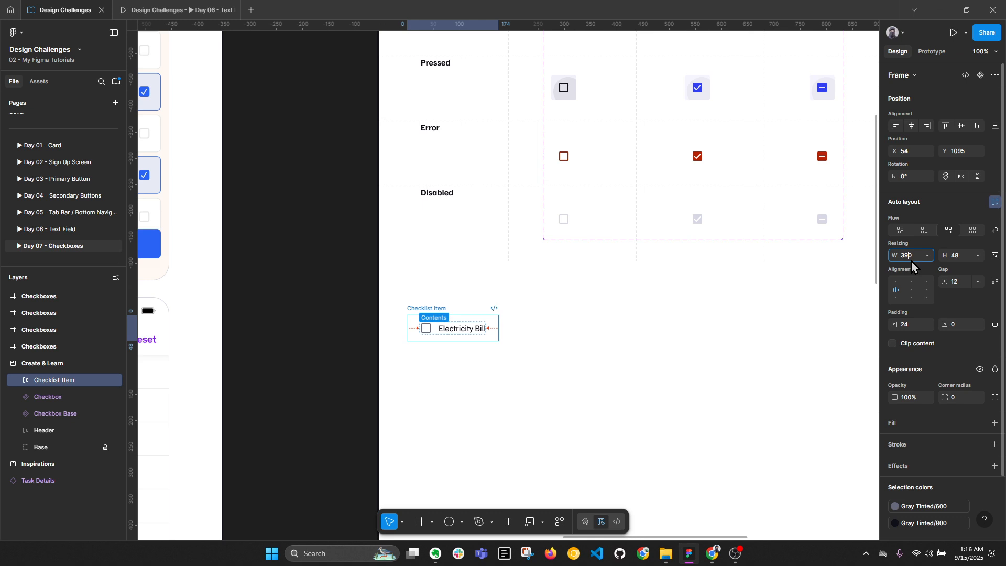
{"action": "type", "text": "390"}
{"action": "key", "text": "Return"}
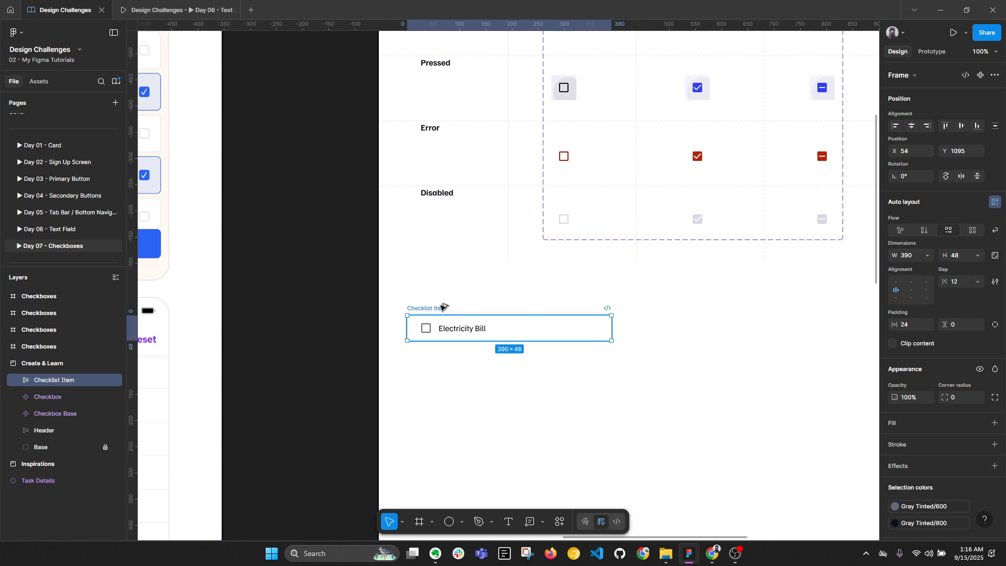
{"action": "left_click_drag", "start_coordinate": [442, 307], "coordinate": [441, 345]}
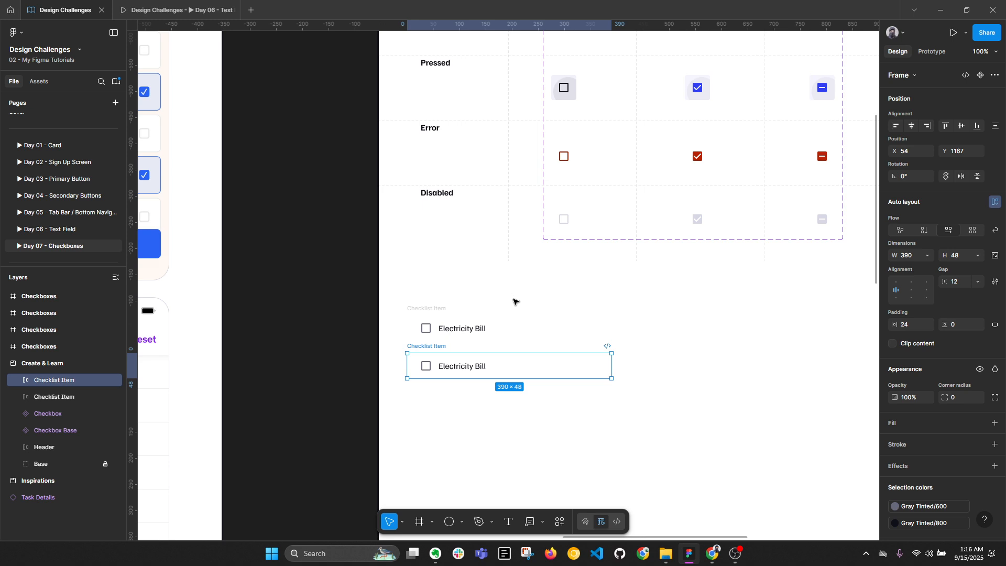
Try a 32 height and smaller checkbox on both items, then undo back to 48
{"action": "left_click", "coordinate": [438, 314], "text": "shift"}
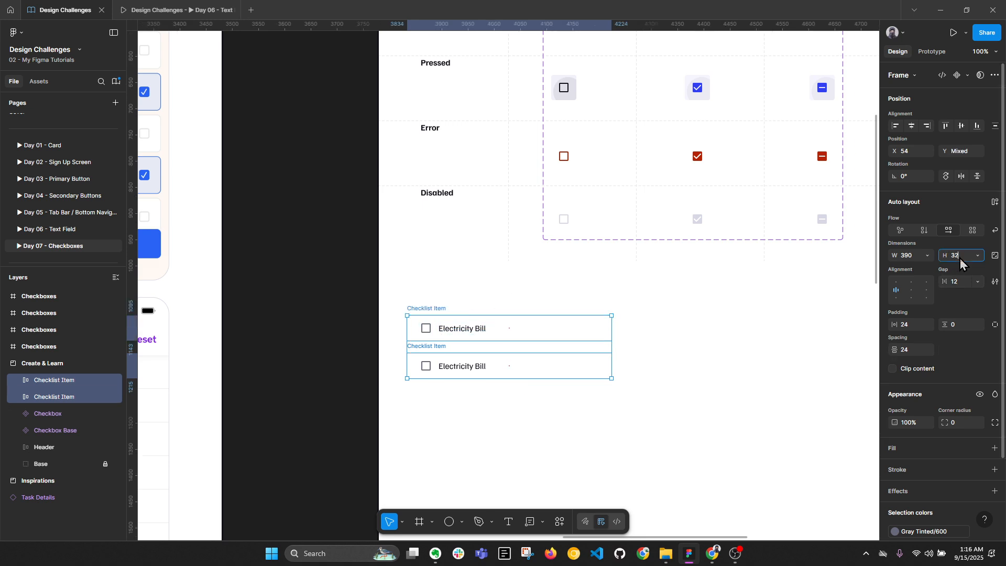
{"action": "type", "text": "32"}
{"action": "key", "text": "Return"}
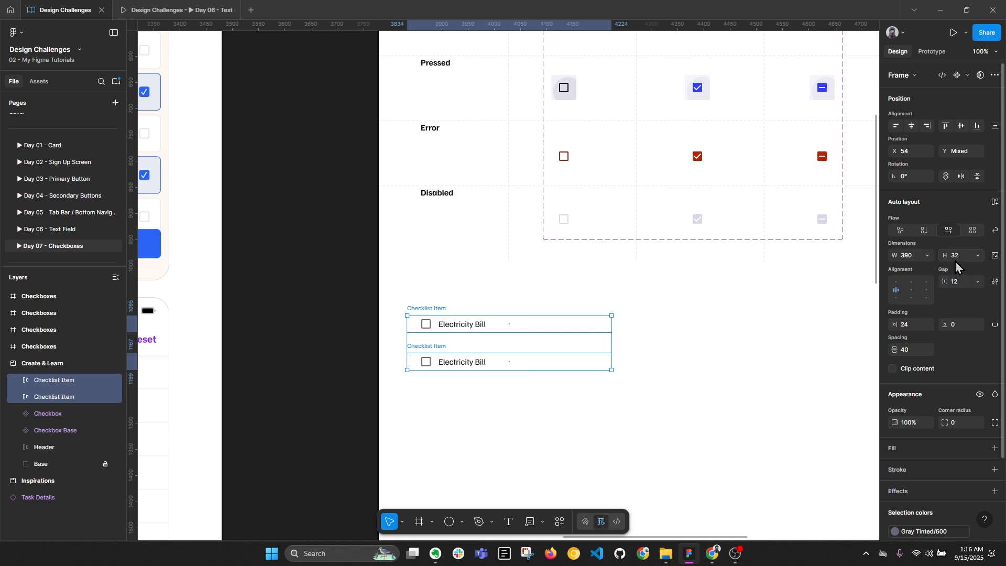
{"action": "scroll", "coordinate": [458, 323], "scroll_direction": "up", "scroll_amount": 3}
{"action": "double_click", "coordinate": [426, 328]}
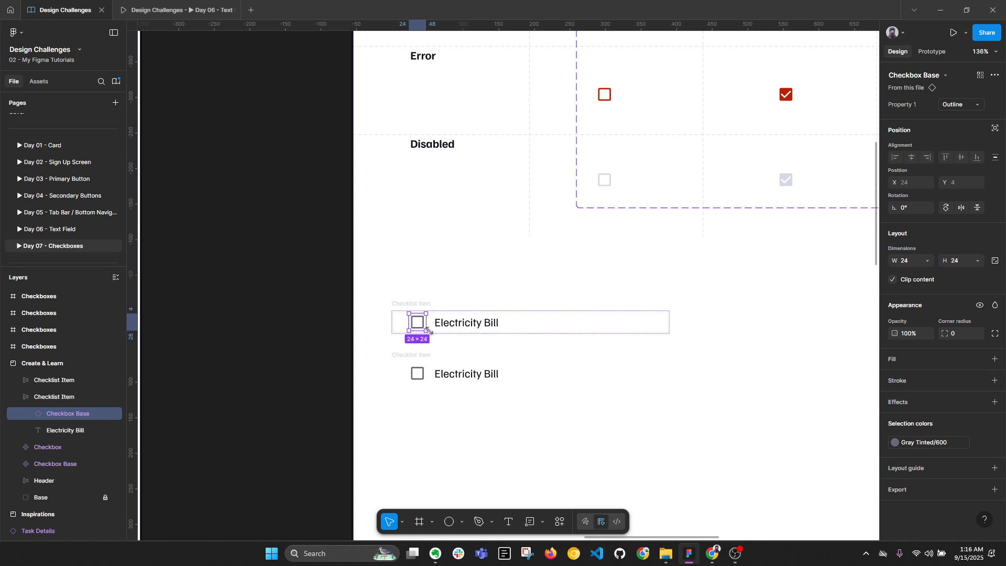
{"action": "left_click_drag", "start_coordinate": [426, 330], "coordinate": [423, 327]}
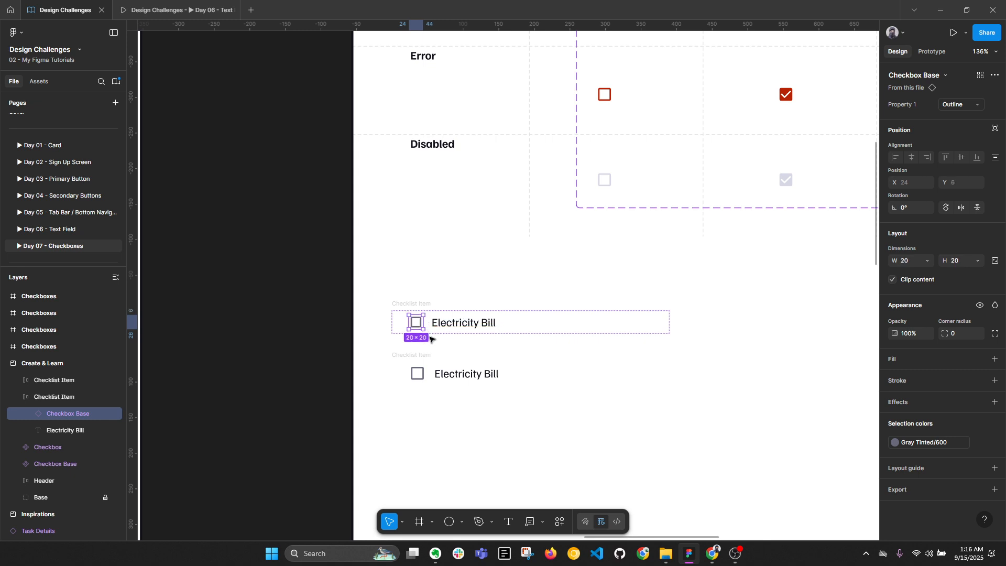
{"action": "key", "text": "ctrl+z"}
{"action": "key", "text": "ctrl+z"}
{"action": "key", "text": "ctrl+z"}
{"action": "key", "text": "ctrl+z"}
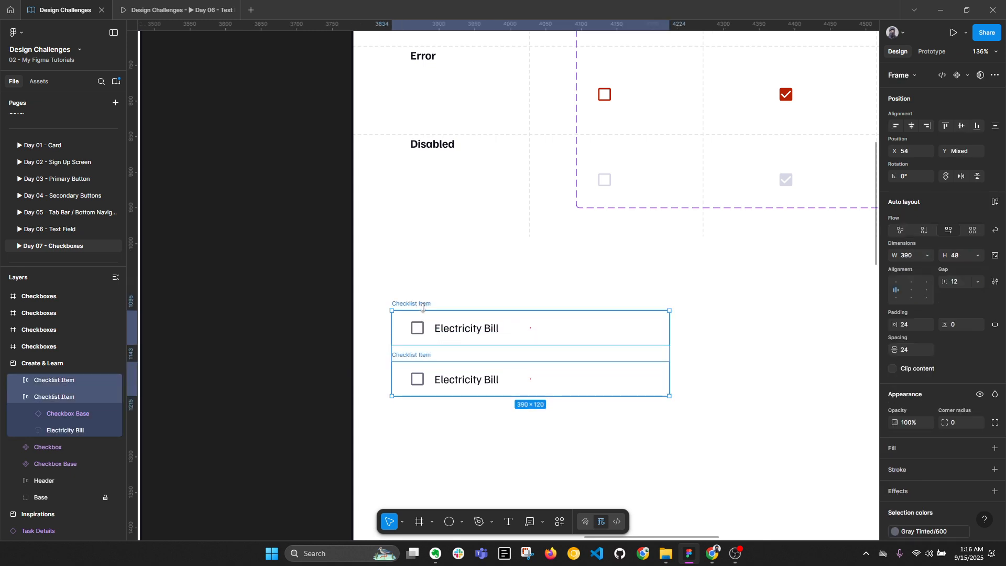
{"action": "key", "text": "alt+l"}
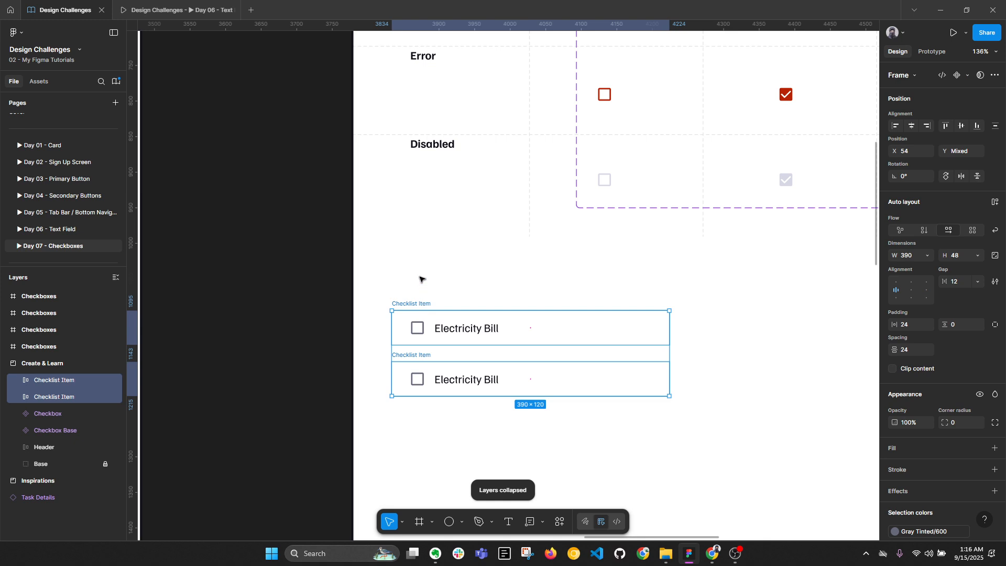
Rename the items to 'Checklist Item / Default' and 'Checklist Item / Hover'
{"action": "left_click", "coordinate": [427, 303]}
{"action": "double_click", "coordinate": [427, 304]}
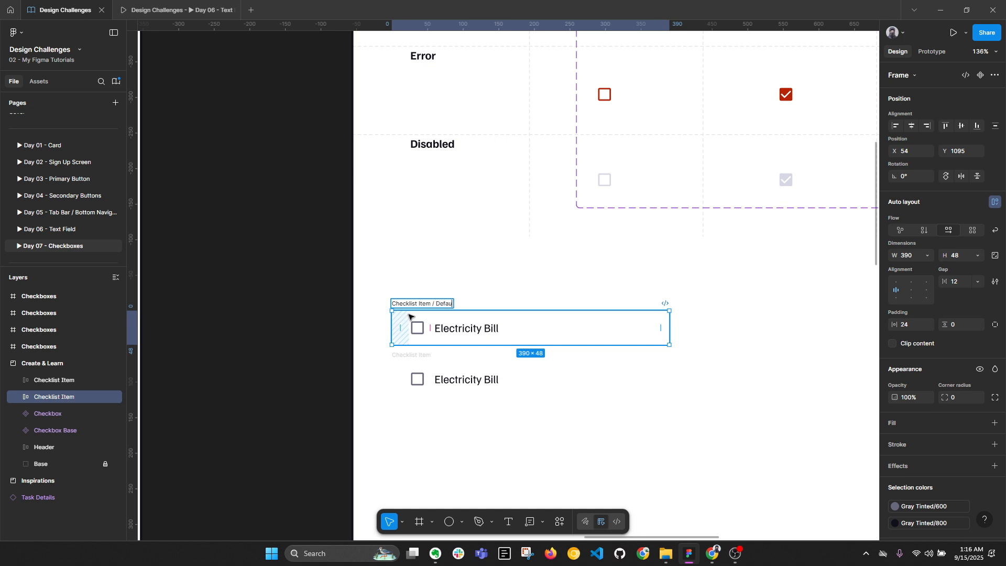
{"action": "left_click", "coordinate": [411, 355]}
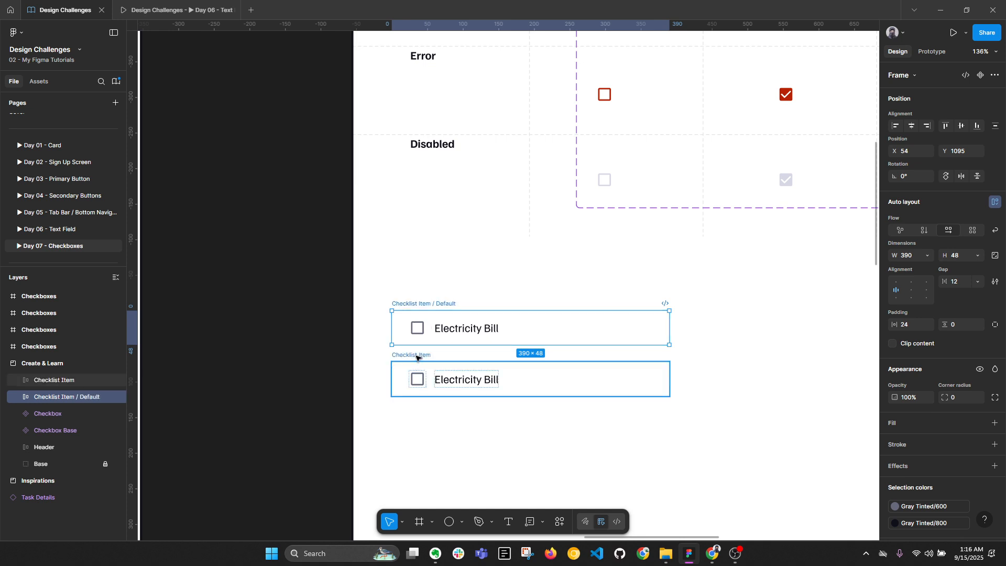
{"action": "left_click", "coordinate": [433, 359]}
{"action": "double_click", "coordinate": [430, 355]}
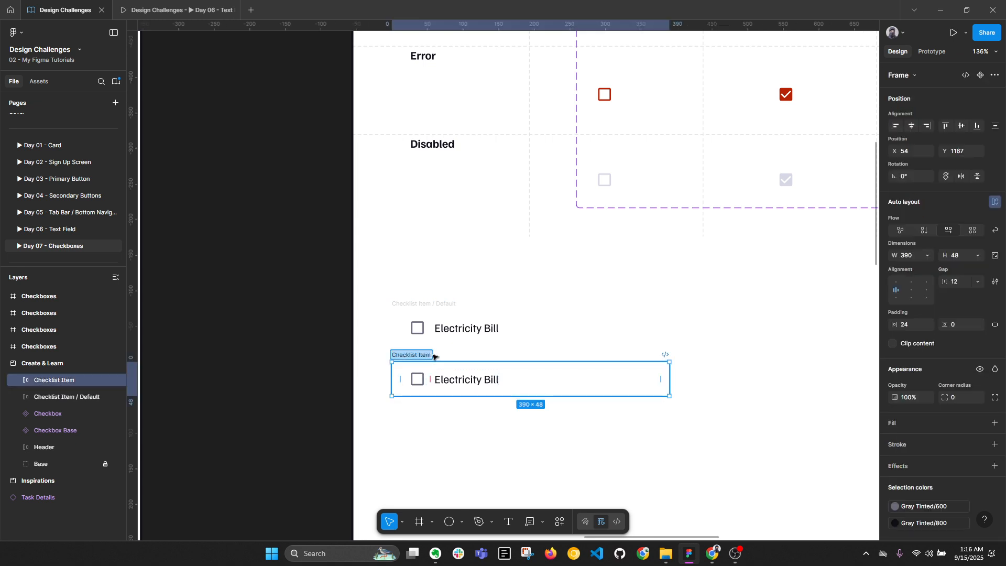
{"action": "left_click", "coordinate": [433, 358]}
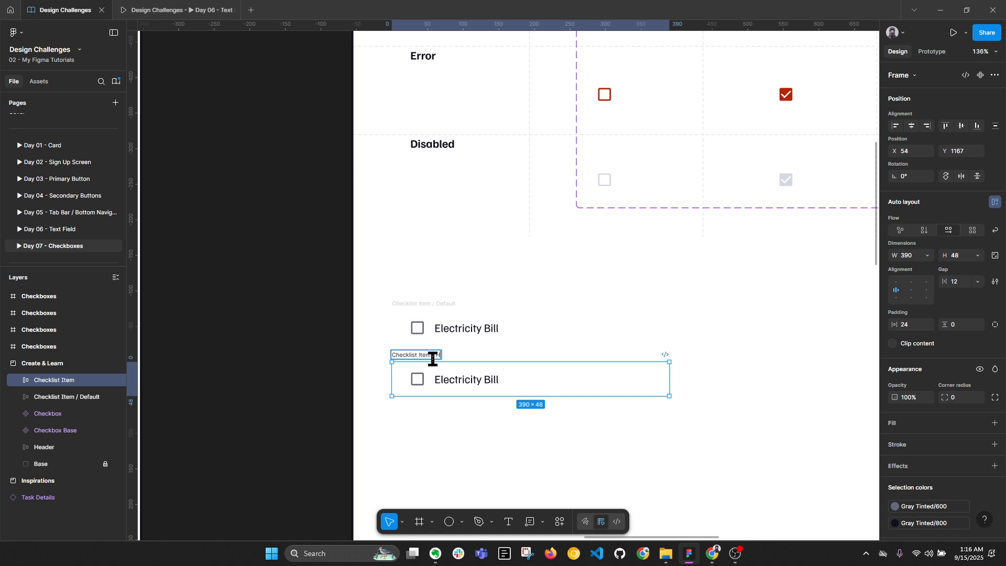
{"action": "type", "text": "/ Hover"}
{"action": "key", "text": "Return"}
Fill the Hover item with light gray and the Default item with Gray Tinted/100
{"action": "scroll", "coordinate": [606, 386], "scroll_direction": "down", "scroll_amount": 2}
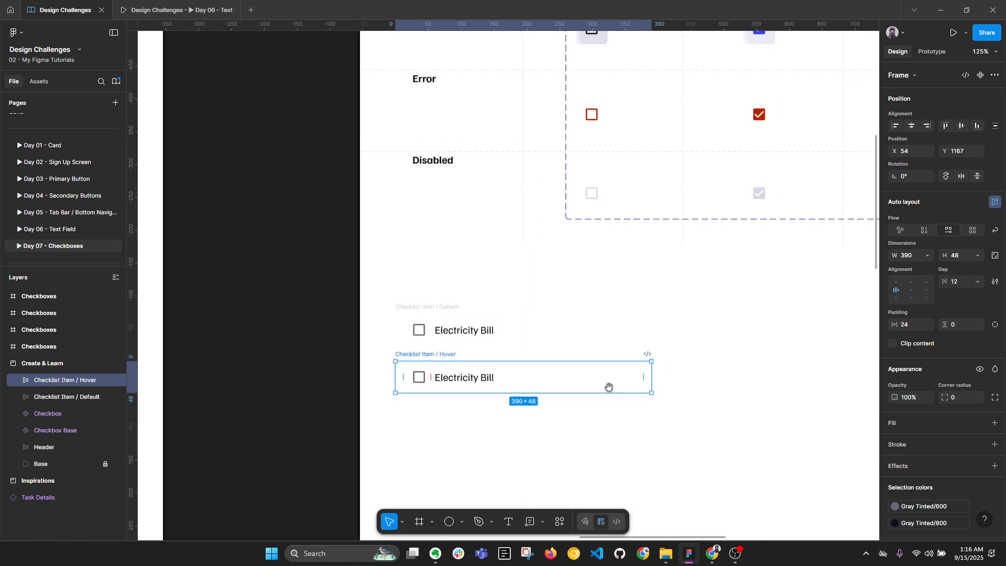
{"action": "left_click", "coordinate": [980, 422]}
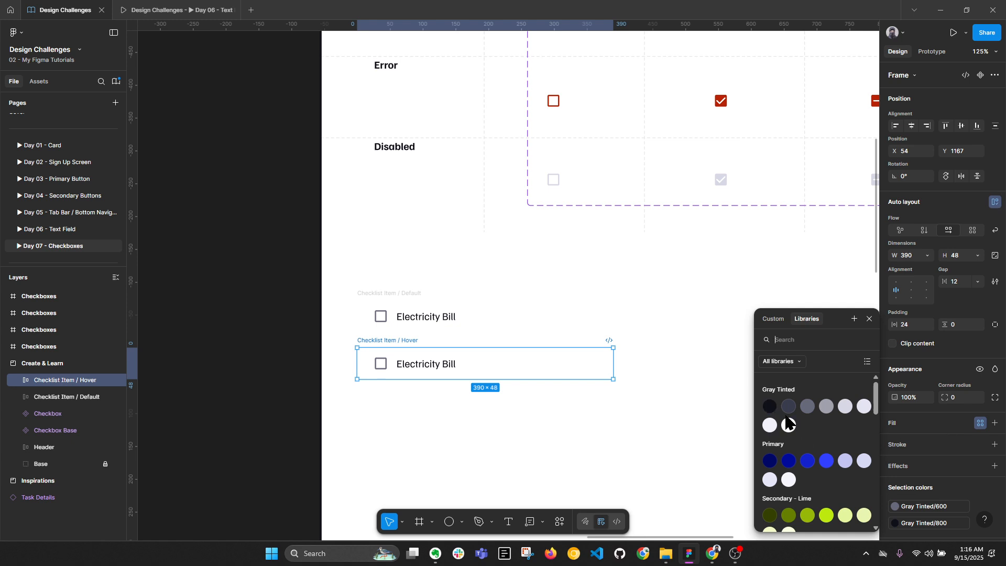
{"action": "left_click", "coordinate": [769, 425]}
{"action": "left_click", "coordinate": [399, 316]}
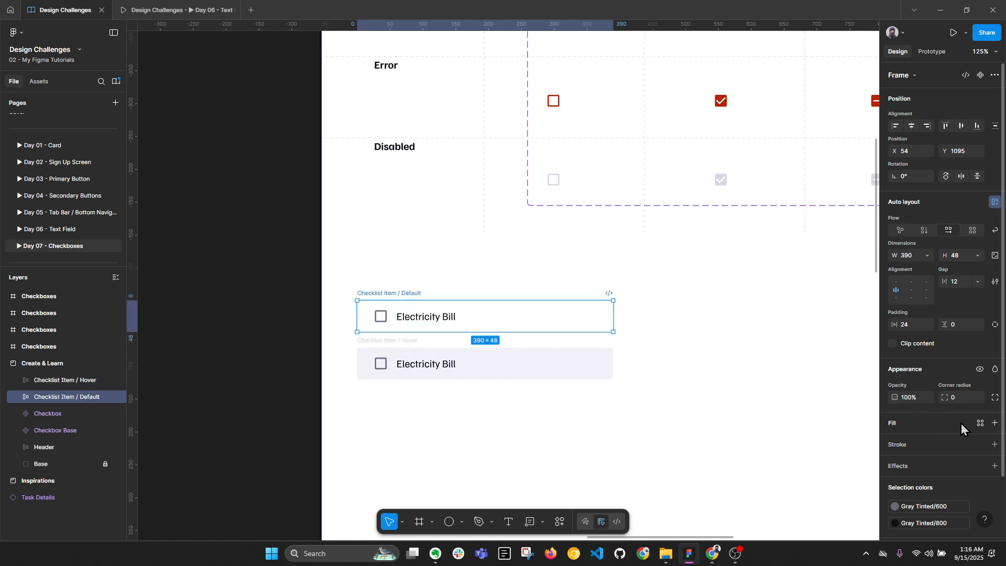
{"action": "left_click", "coordinate": [979, 422]}
{"action": "left_click", "coordinate": [785, 427]}
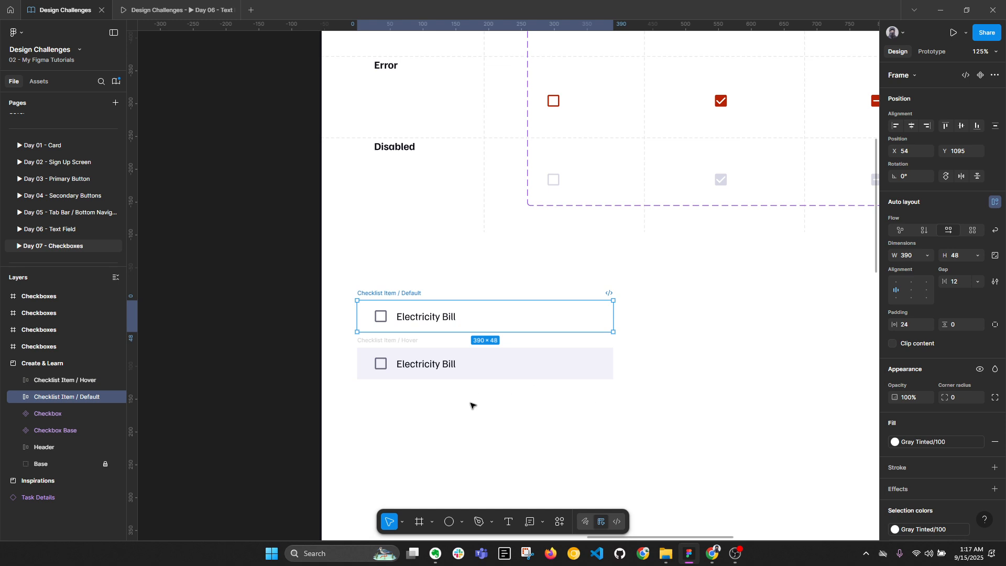
{"action": "scroll", "coordinate": [472, 403], "scroll_direction": "down", "scroll_amount": 2}
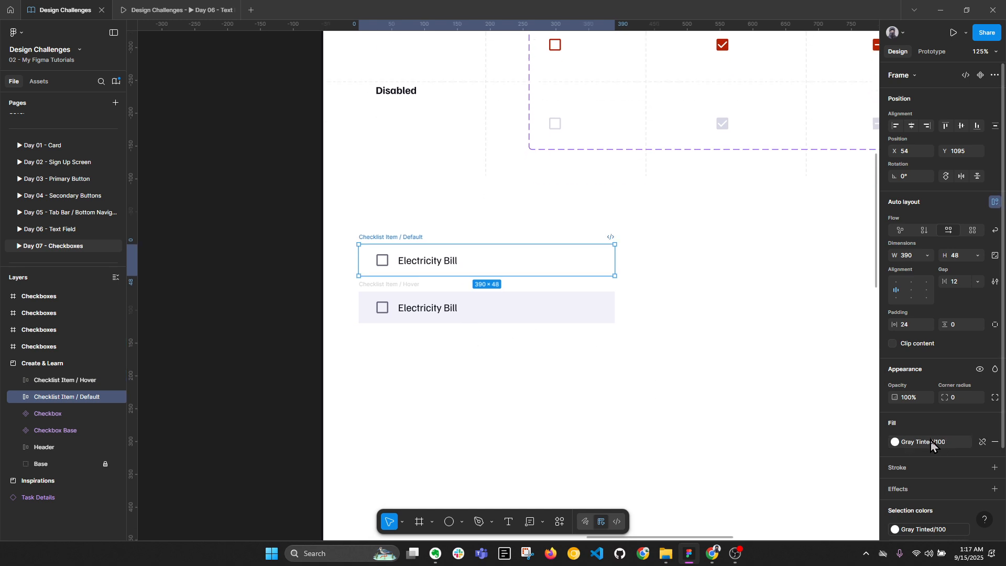
{"action": "left_click", "coordinate": [393, 287]}
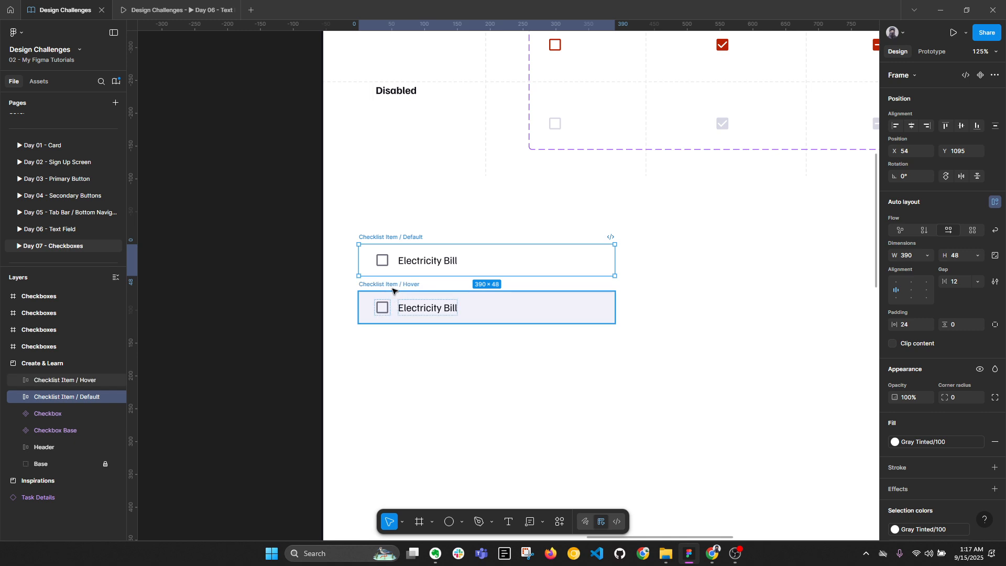
{"action": "left_click", "coordinate": [922, 440]}
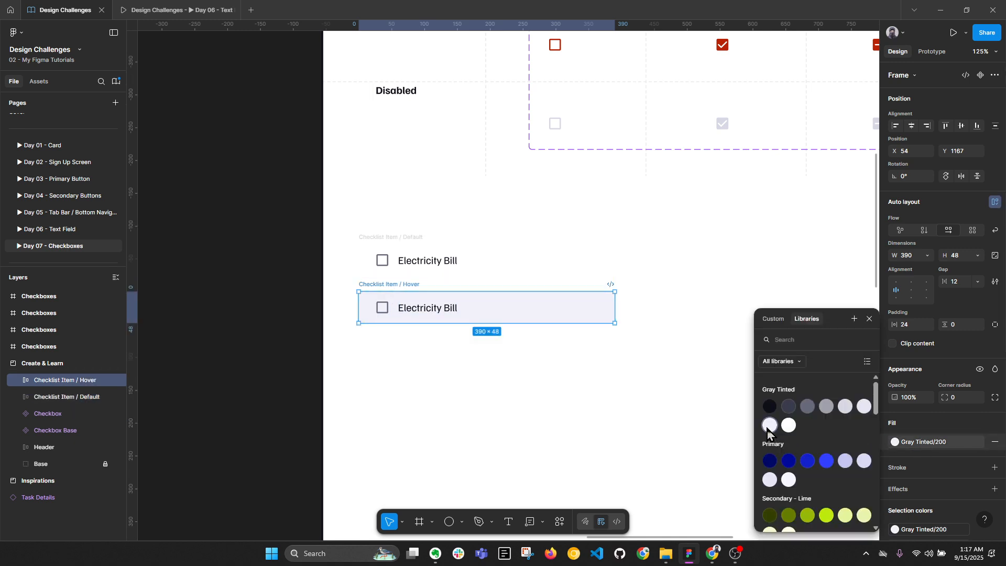
Duplicate the Hover item below and rename the copy 'Checklist Item / Pressed'
{"action": "left_click_drag", "start_coordinate": [406, 286], "coordinate": [406, 333]}
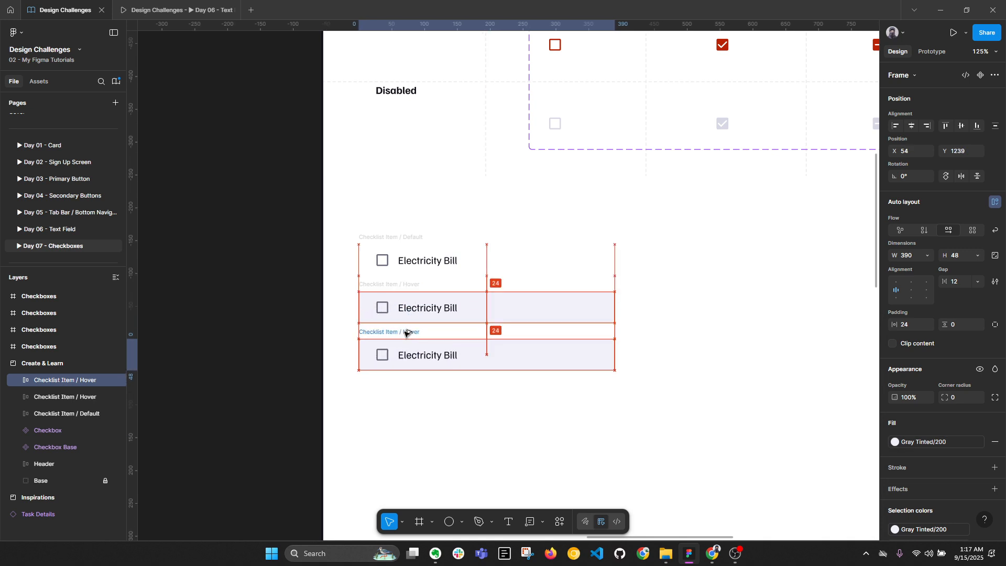
{"action": "double_click", "coordinate": [405, 331]}
{"action": "left_click", "coordinate": [413, 331]}
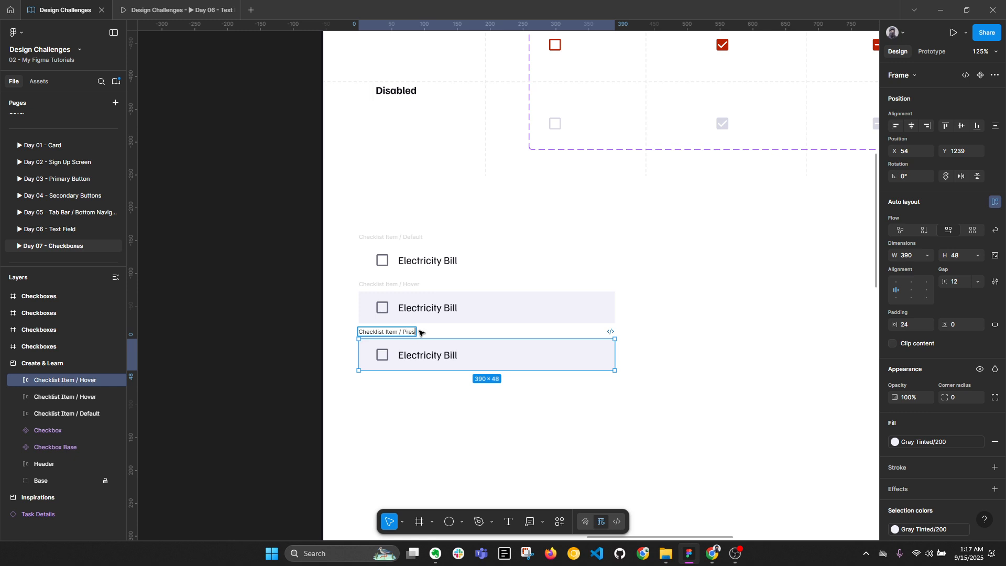
{"action": "type", "text": "Pressrf"}
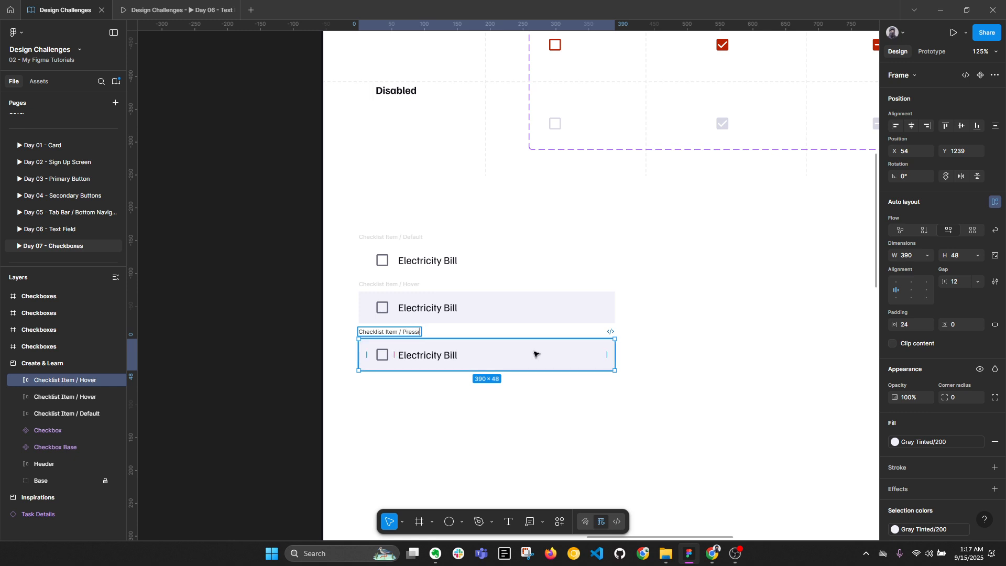
{"action": "key", "text": "Return"}
Paste the pressed checkbox's circle into the Pressed item and right-align it
{"action": "scroll", "coordinate": [534, 352], "scroll_direction": "down", "scroll_amount": 5}
{"action": "scroll", "coordinate": [572, 330], "scroll_direction": "up", "scroll_amount": 3}
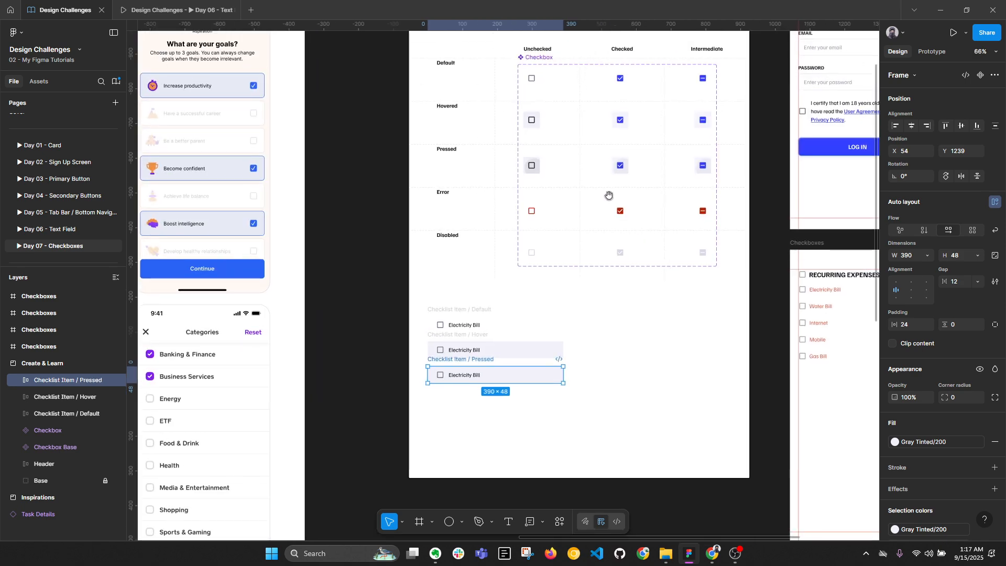
{"action": "left_click", "coordinate": [526, 168]}
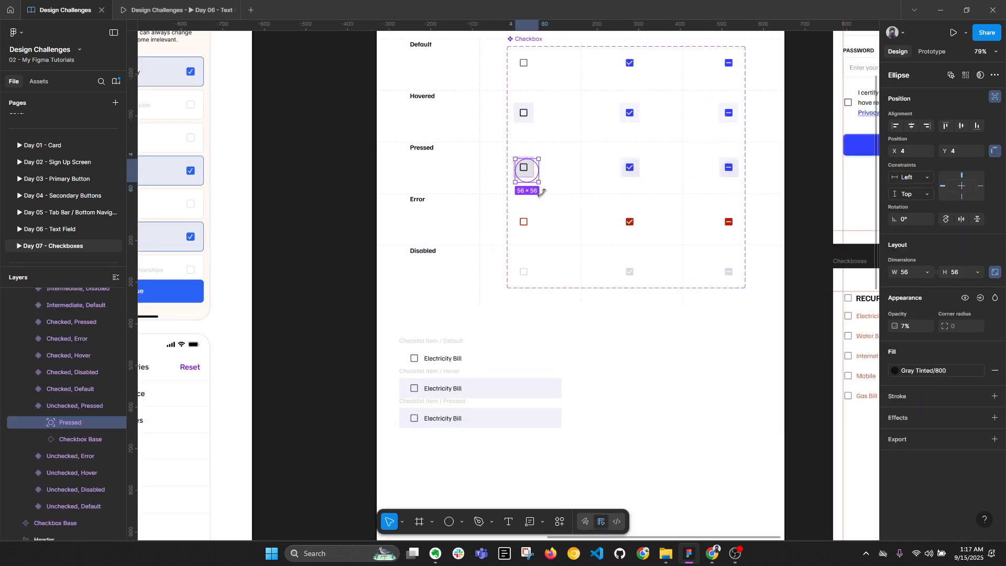
{"action": "left_click", "coordinate": [443, 400]}
{"action": "key", "text": "ctrl+v"}
{"action": "scroll", "coordinate": [526, 429], "scroll_direction": "up", "scroll_amount": 3}
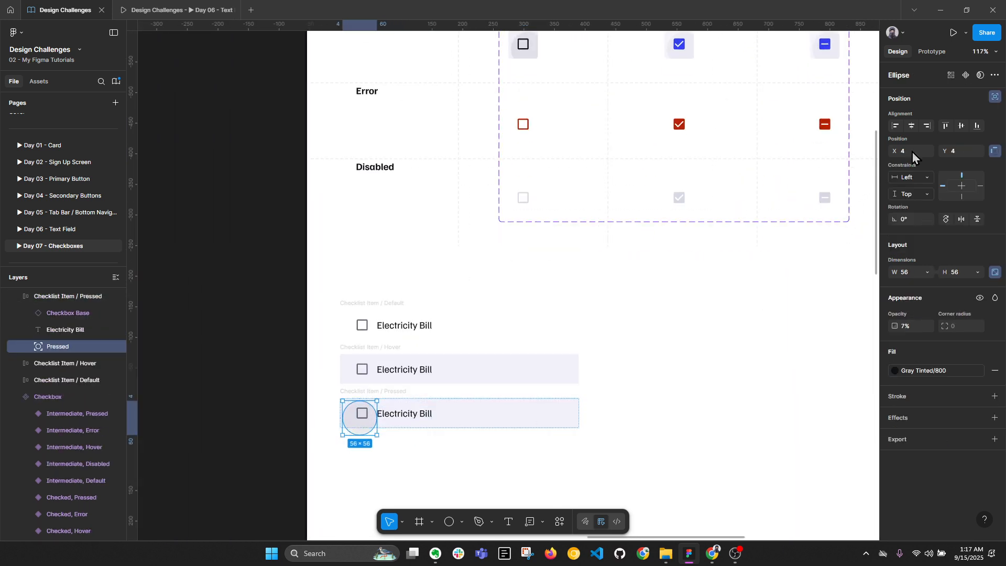
{"action": "left_click", "coordinate": [927, 126]}
Nudge the ripple circle left to X 346, then select all three item rows
{"action": "scroll", "coordinate": [600, 416], "scroll_direction": "up", "scroll_amount": 3}
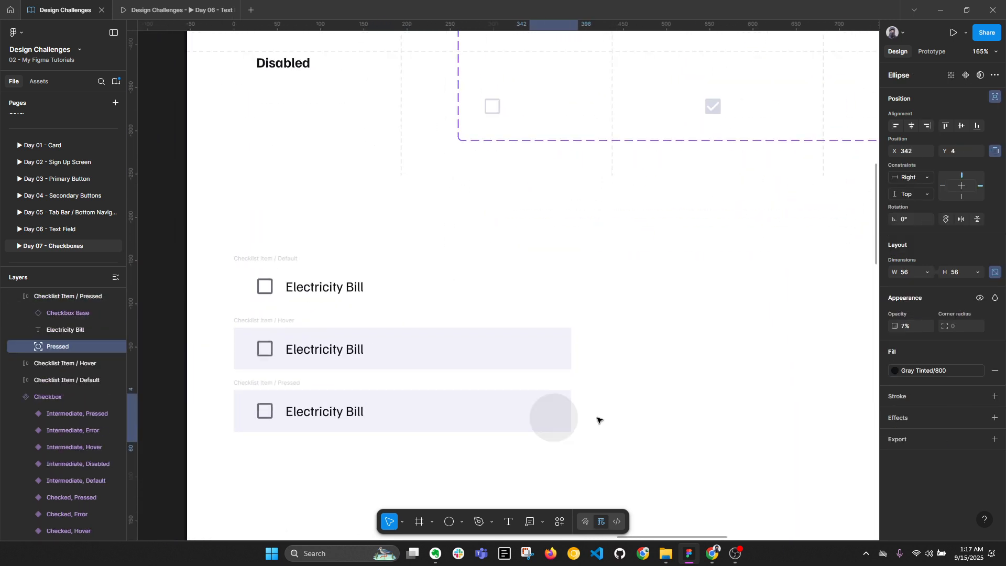
{"action": "left_click", "coordinate": [281, 384]}
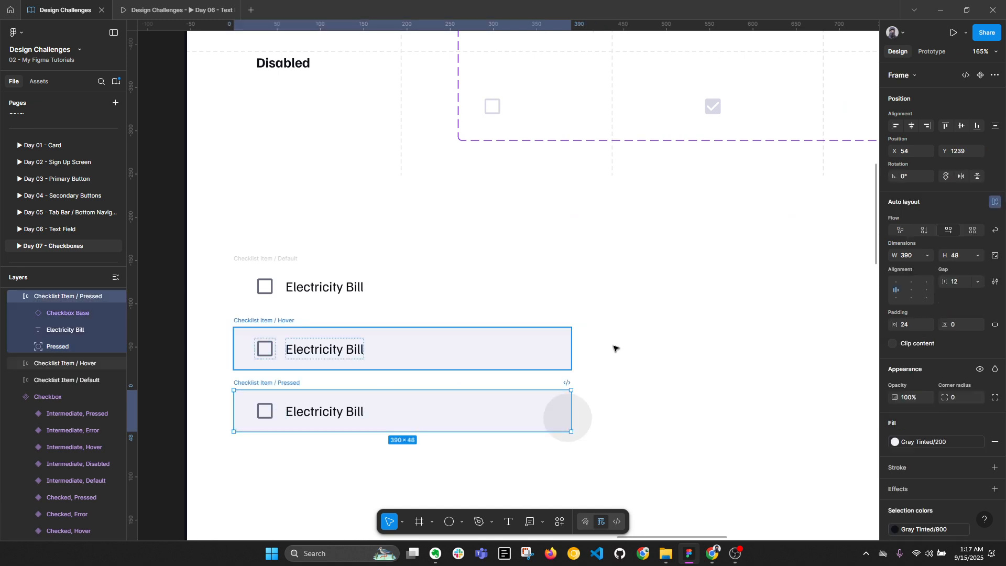
{"action": "left_click", "coordinate": [565, 413]}
{"action": "key", "text": "Left"}
{"action": "key", "text": "Left"}
{"action": "key", "text": "Left"}
{"action": "key", "text": "Left"}
{"action": "key", "text": "Left"}
{"action": "key", "text": "Left"}
{"action": "key", "text": "Left"}
{"action": "key", "text": "Left"}
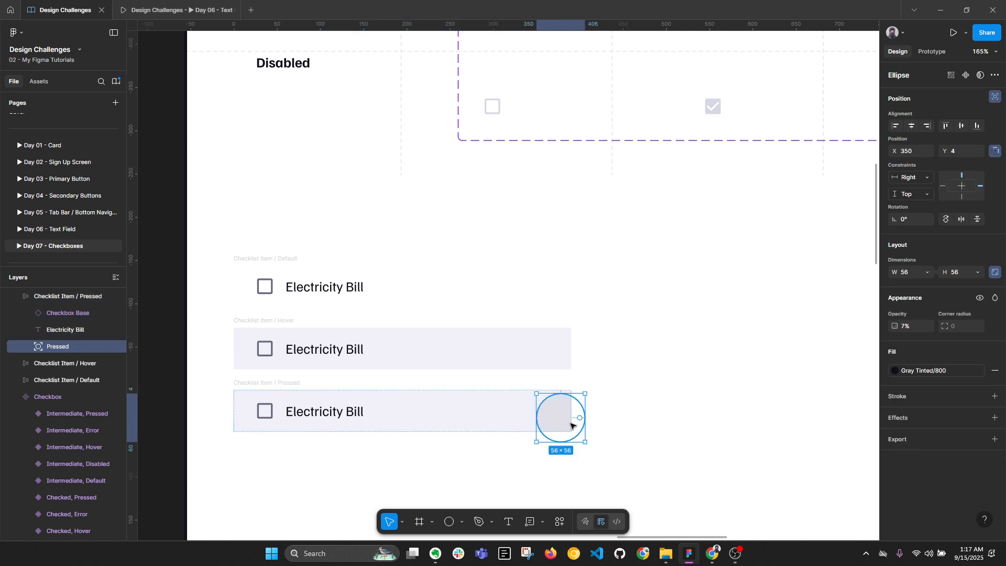
{"action": "key", "text": "alt"}
{"action": "key", "text": "Left"}
{"action": "key", "text": "Left"}
{"action": "key", "text": "Left"}
{"action": "key", "text": "Left"}
{"action": "key", "text": "alt"}
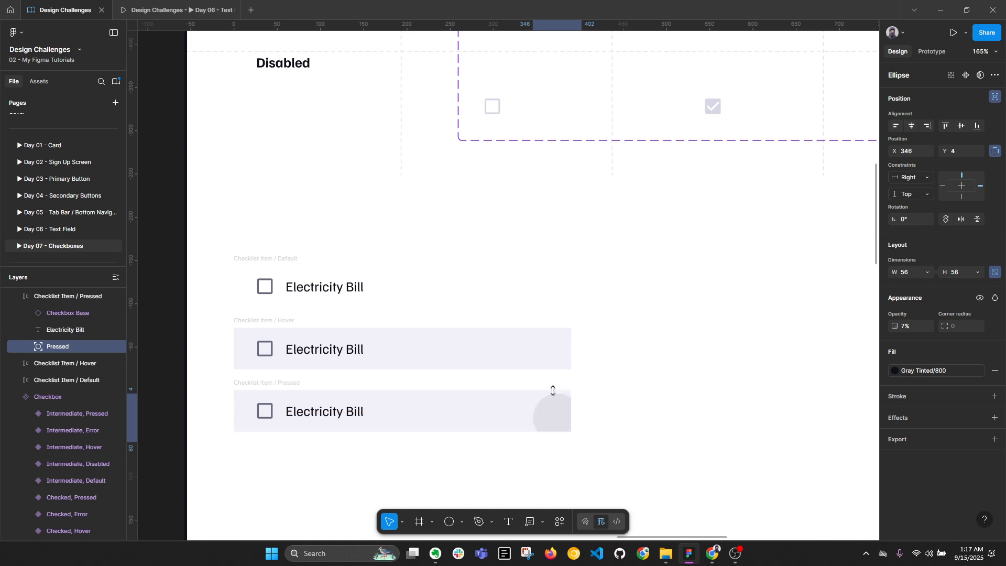
{"action": "scroll", "coordinate": [624, 349], "scroll_direction": "down", "scroll_amount": 1}
{"action": "left_click", "coordinate": [671, 355]}
{"action": "left_click_drag", "start_coordinate": [655, 335], "coordinate": [628, 304]}
{"action": "scroll", "coordinate": [633, 339], "scroll_direction": "down", "scroll_amount": 3}
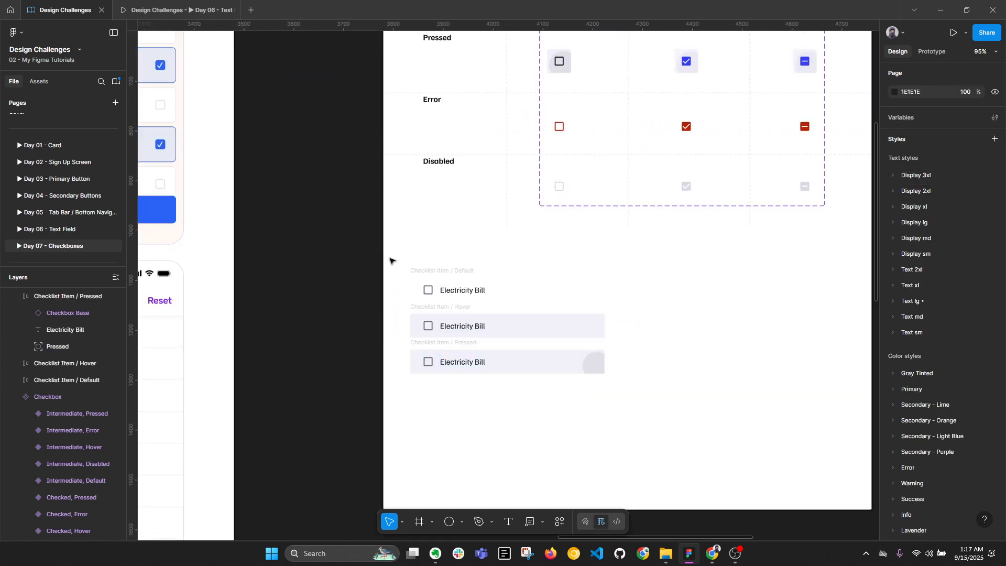
{"action": "left_click_drag", "start_coordinate": [384, 253], "coordinate": [631, 386]}
Pan to the checkbox designs and marquee-select the three checklist item rows
{"action": "key", "text": "alt+l"}
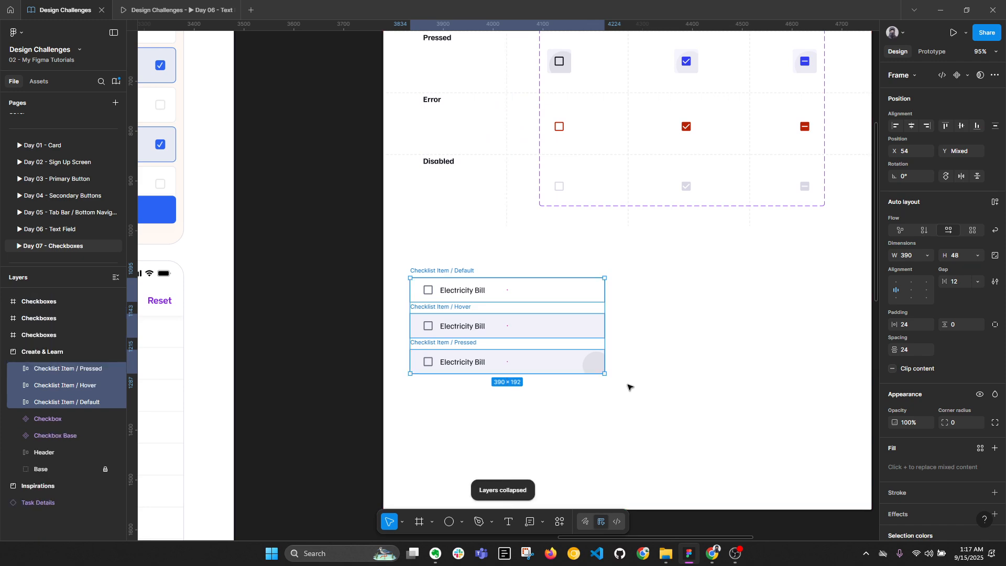
{"action": "left_click_drag", "start_coordinate": [650, 340], "coordinate": [558, 428]}
{"action": "scroll", "coordinate": [485, 114], "scroll_direction": "down", "scroll_amount": 2}
{"action": "left_click_drag", "start_coordinate": [481, 51], "coordinate": [485, 63]}
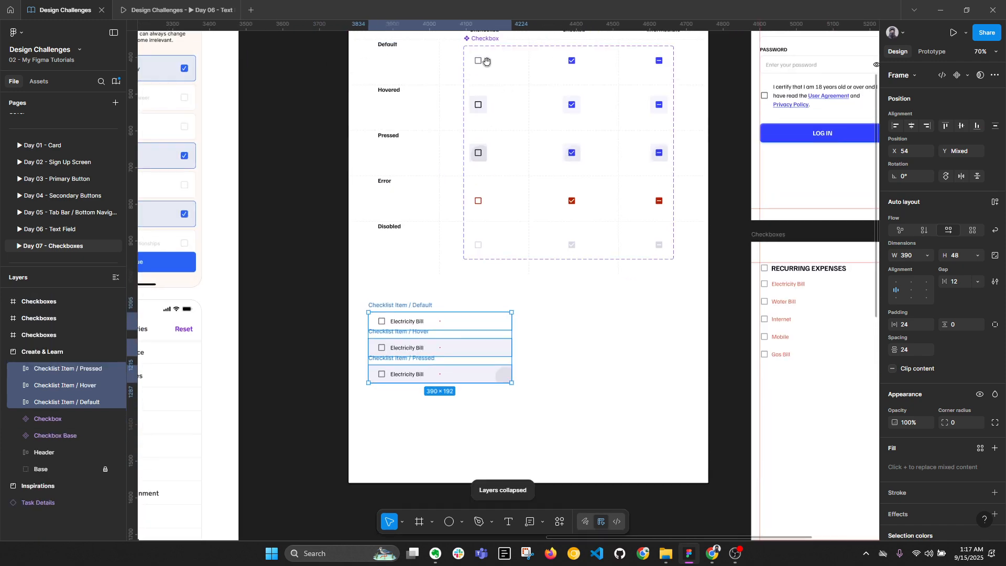
{"action": "scroll", "coordinate": [422, 350], "scroll_direction": "up", "scroll_amount": 2}
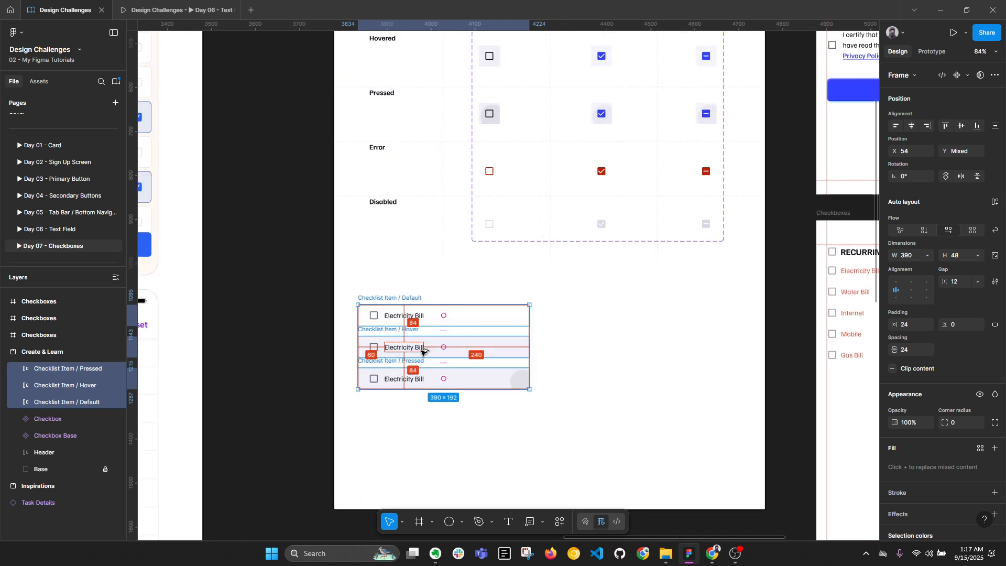
{"action": "key", "text": "alt+l"}
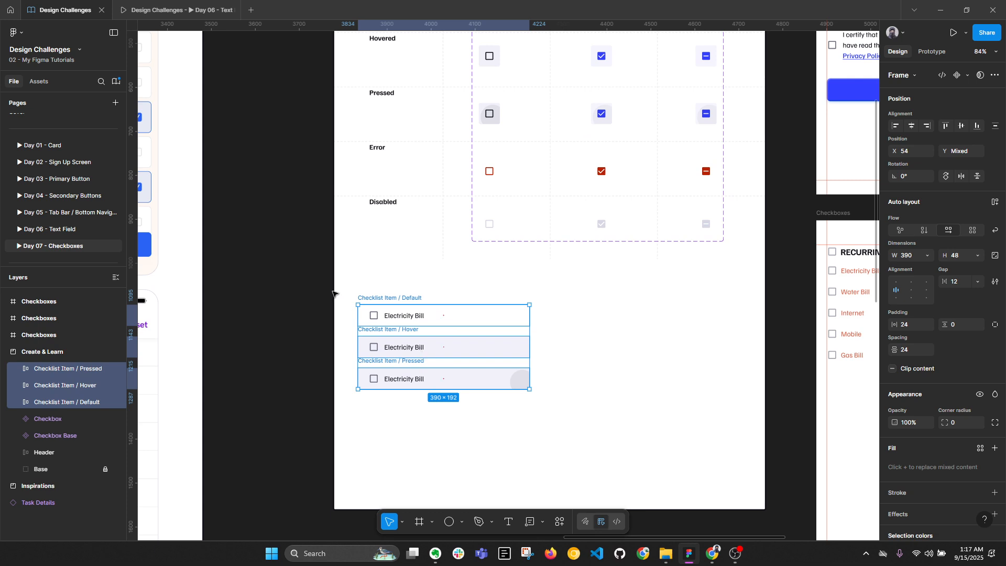
{"action": "left_click_drag", "start_coordinate": [310, 285], "coordinate": [581, 388]}
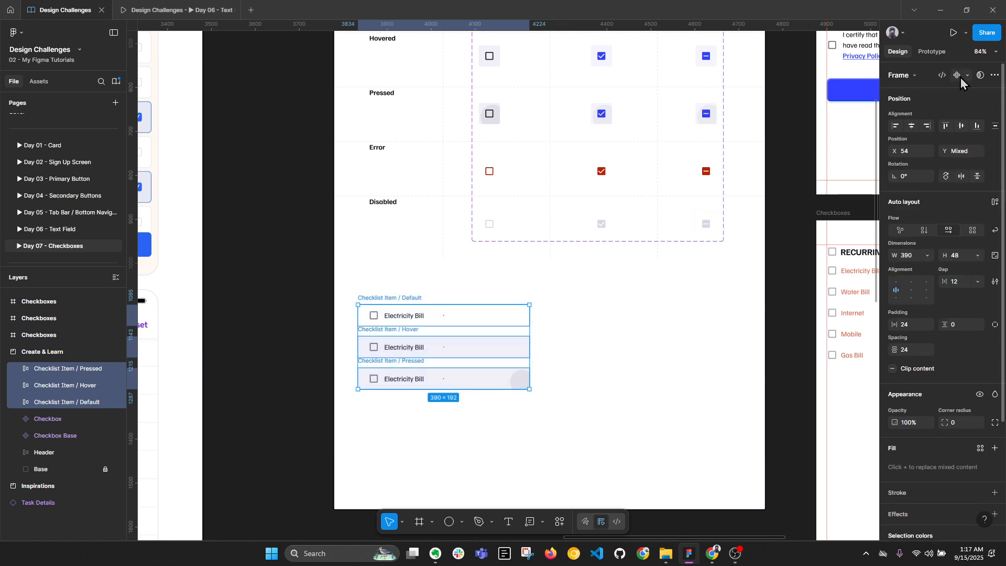
Combine the rows into a component set with a State property, and enlarge the set
{"action": "left_click", "coordinate": [968, 76]}
{"action": "left_click", "coordinate": [935, 125]}
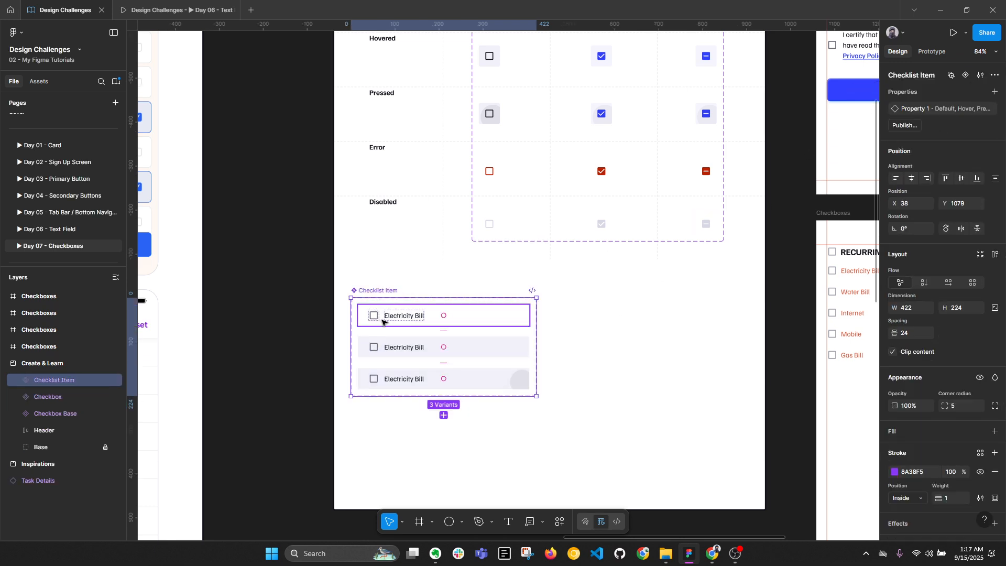
{"action": "double_click", "coordinate": [913, 108]}
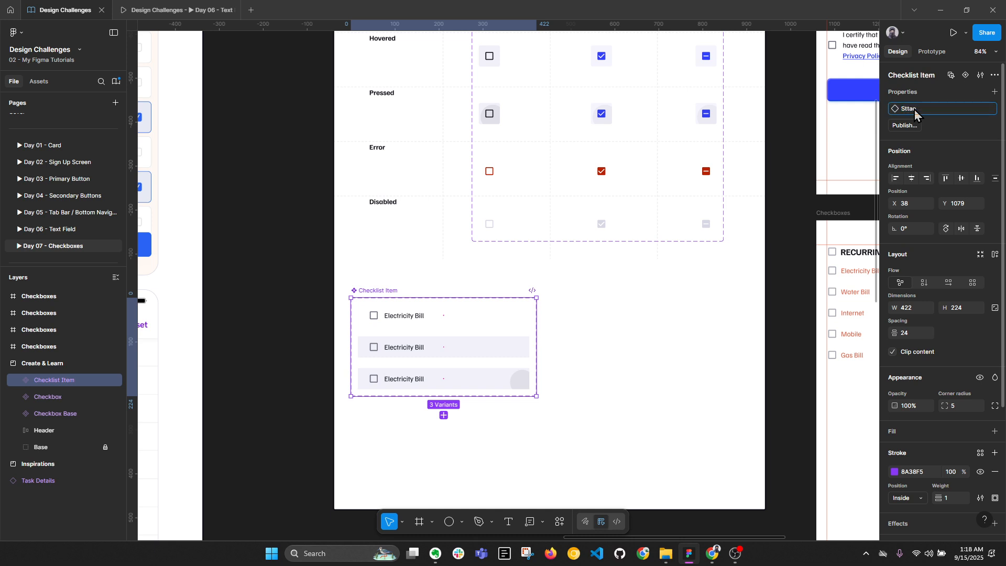
{"action": "key", "text": "Return"}
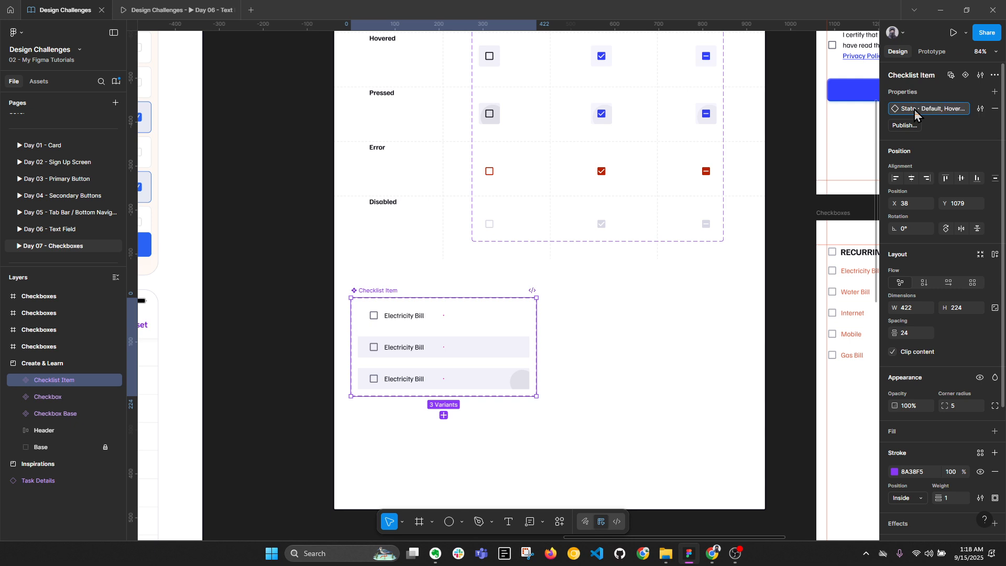
{"action": "left_click_drag", "start_coordinate": [420, 395], "coordinate": [419, 466]}
{"action": "left_click_drag", "start_coordinate": [535, 398], "coordinate": [740, 404]}
Add a fourth variant, recolour its text to Gray Tinted/600, and delete its circle
{"action": "left_click", "coordinate": [444, 384]}
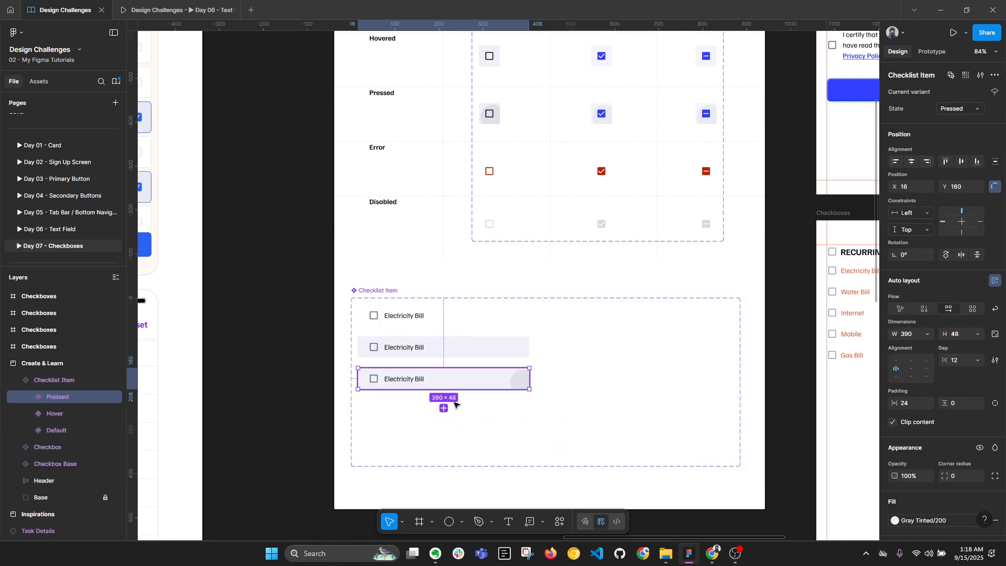
{"action": "left_click", "coordinate": [443, 408]}
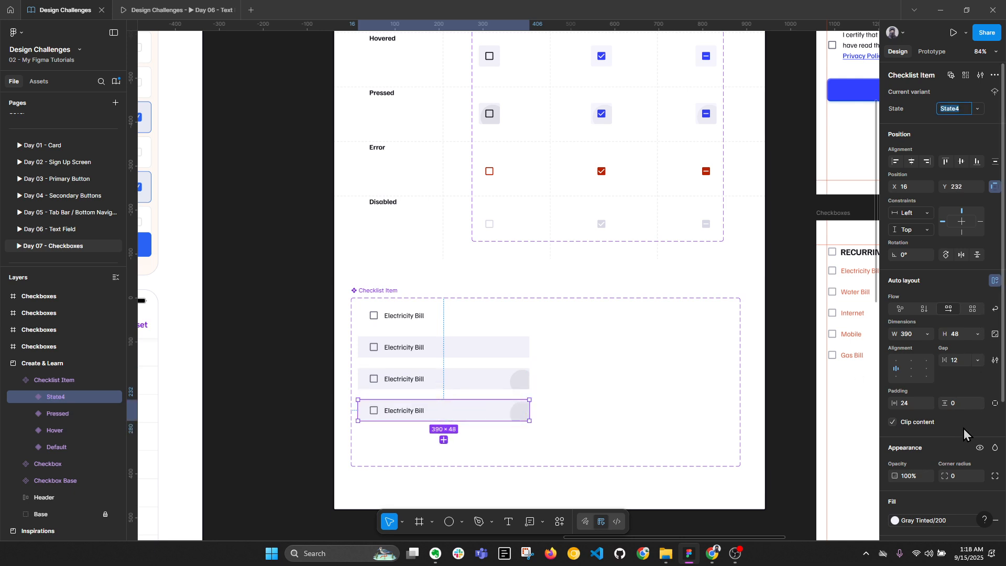
{"action": "scroll", "coordinate": [963, 429], "scroll_direction": "down", "scroll_amount": 5}
{"action": "scroll", "coordinate": [951, 422], "scroll_direction": "up", "scroll_amount": 5}
{"action": "scroll", "coordinate": [884, 431], "scroll_direction": "down", "scroll_amount": 4}
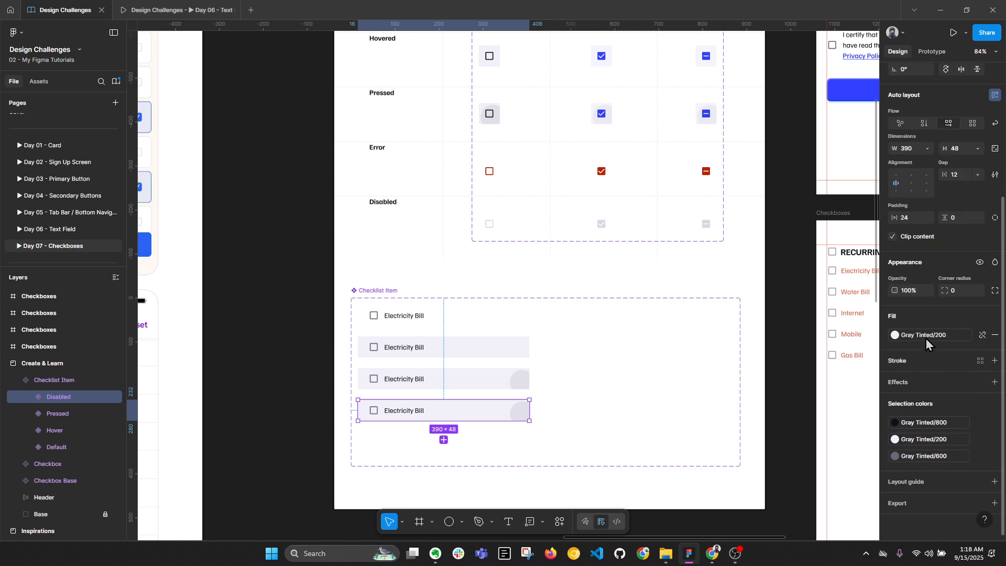
{"action": "left_click", "coordinate": [903, 422]}
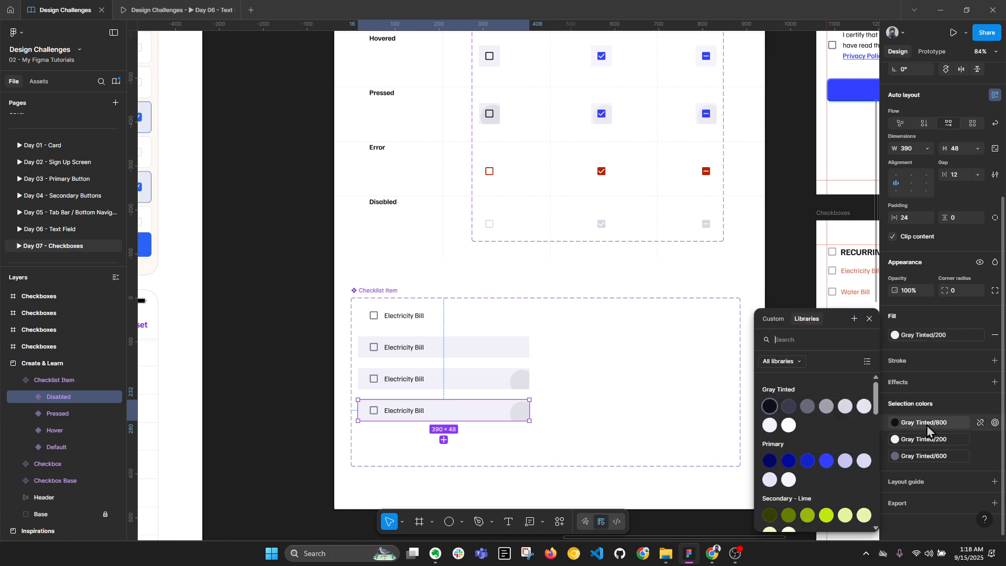
{"action": "left_click", "coordinate": [809, 406]}
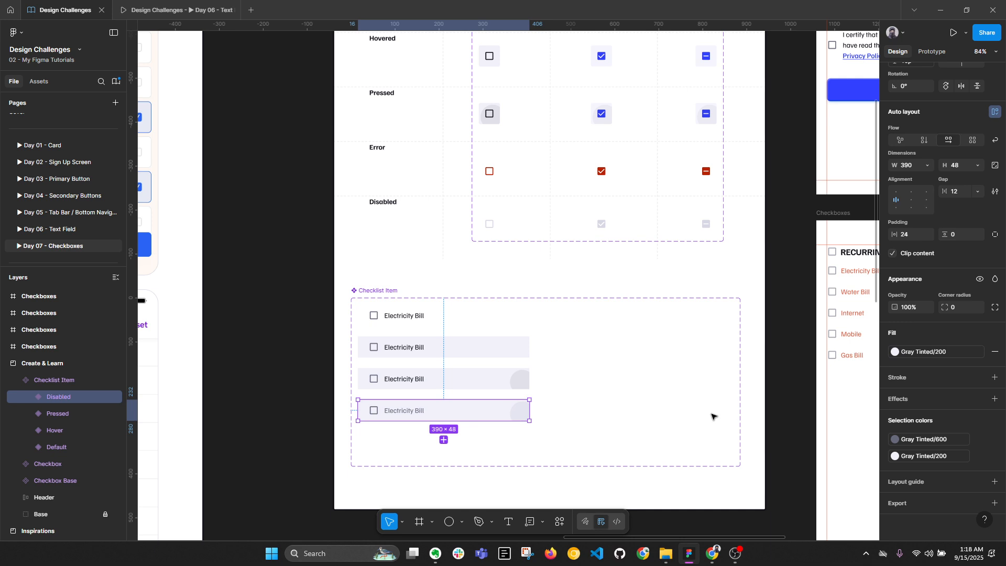
{"action": "double_click", "coordinate": [521, 411]}
{"action": "key", "text": "Delete"}
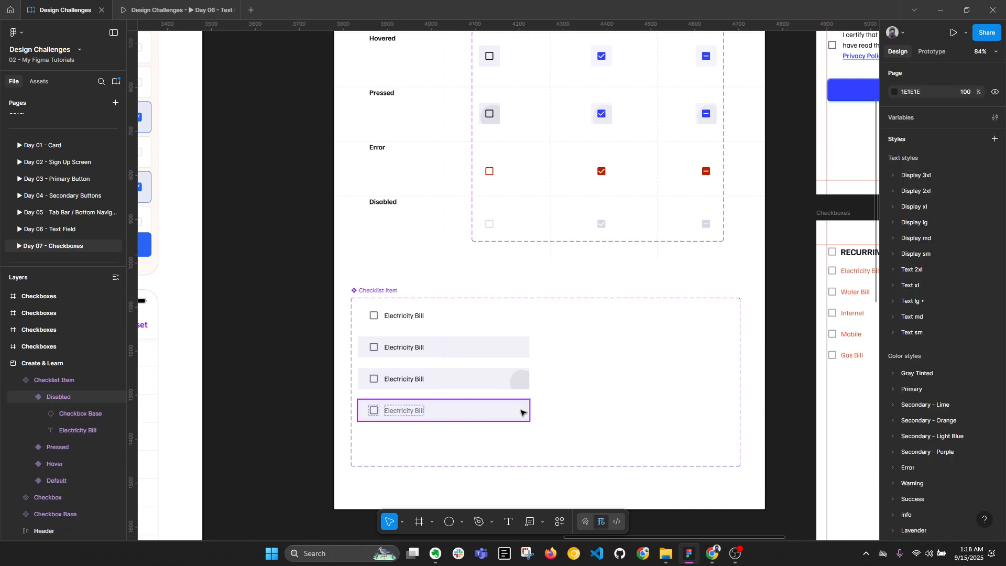
Set corner radius 4 on all four checklist variants
{"action": "left_click_drag", "start_coordinate": [330, 291], "coordinate": [523, 423]}
{"action": "left_click", "coordinate": [968, 425]}
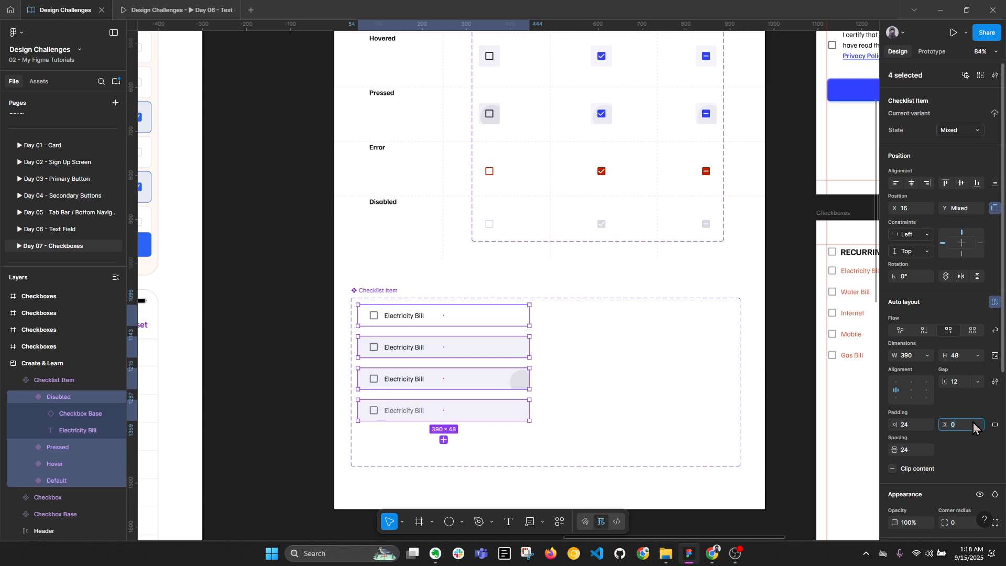
{"action": "scroll", "coordinate": [972, 418], "scroll_direction": "down", "scroll_amount": 2}
{"action": "scroll", "coordinate": [972, 417], "scroll_direction": "down", "scroll_amount": 1}
{"action": "left_click", "coordinate": [961, 421]}
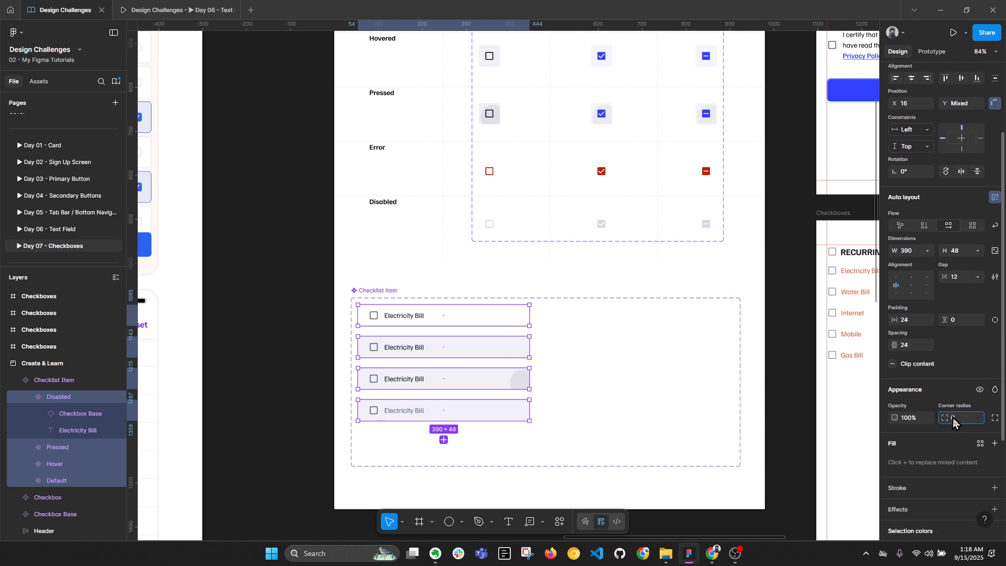
{"action": "left_click", "coordinate": [471, 447]}
{"action": "key", "text": "shift+0"}
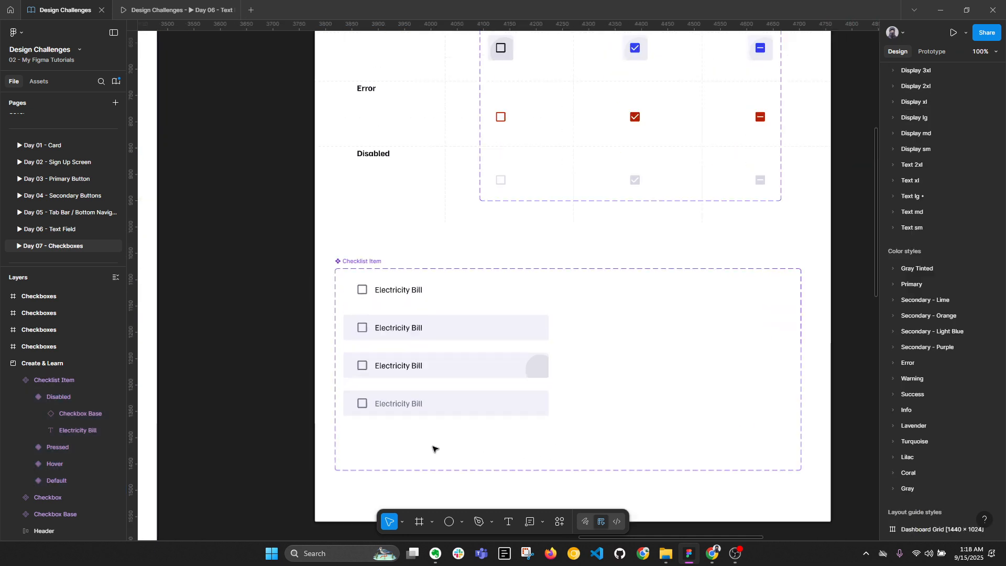
{"action": "scroll", "coordinate": [433, 448], "scroll_direction": "up", "scroll_amount": 1}
Lighten the Disabled variant's checkbox and label to Gray Tinted/500 and lighten its row fill
{"action": "left_click", "coordinate": [497, 408]}
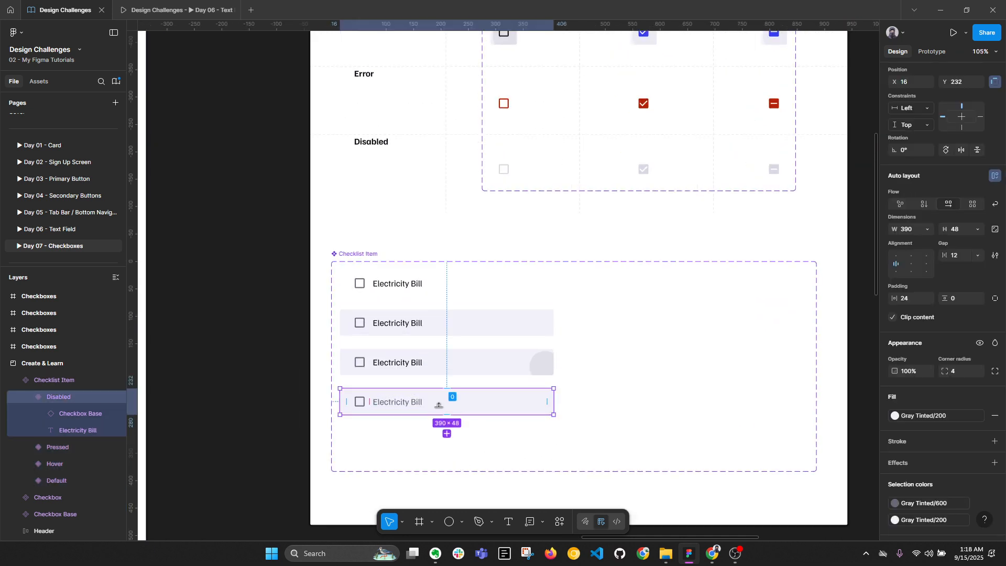
{"action": "scroll", "coordinate": [906, 461], "scroll_direction": "down", "scroll_amount": 2}
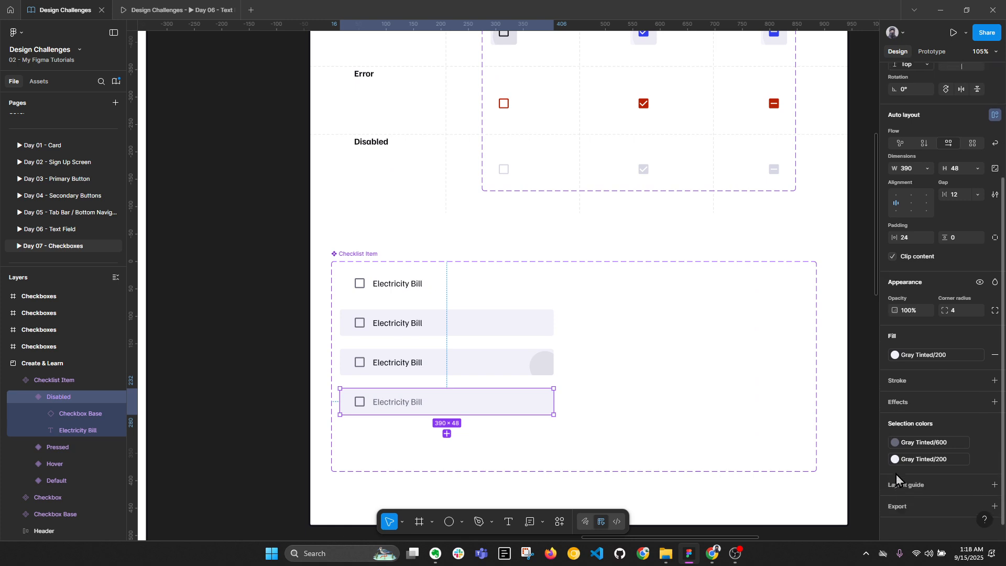
{"action": "left_click", "coordinate": [906, 445]}
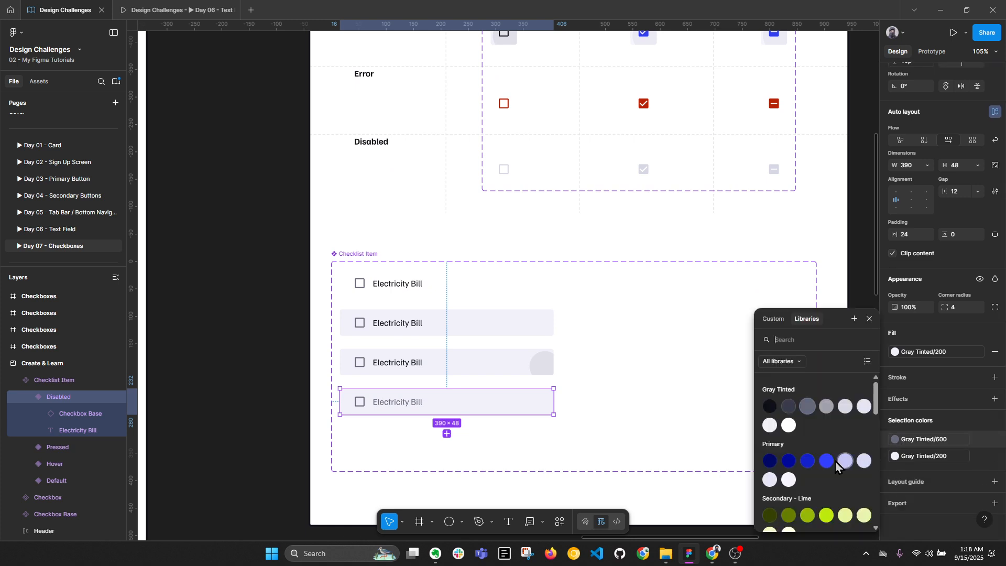
{"action": "left_click", "coordinate": [827, 407]}
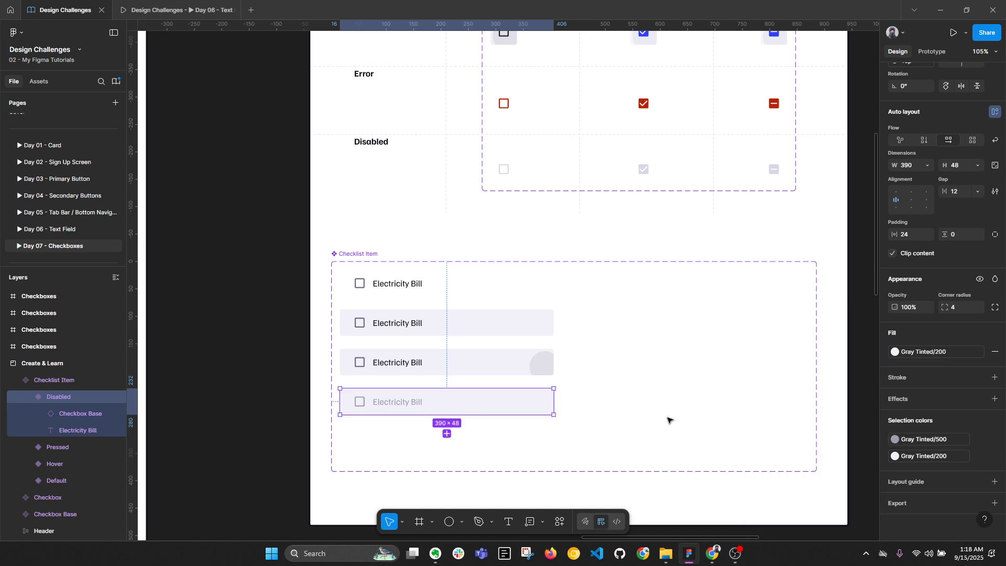
{"action": "left_click", "coordinate": [945, 356]}
{"action": "left_click", "coordinate": [795, 427]}
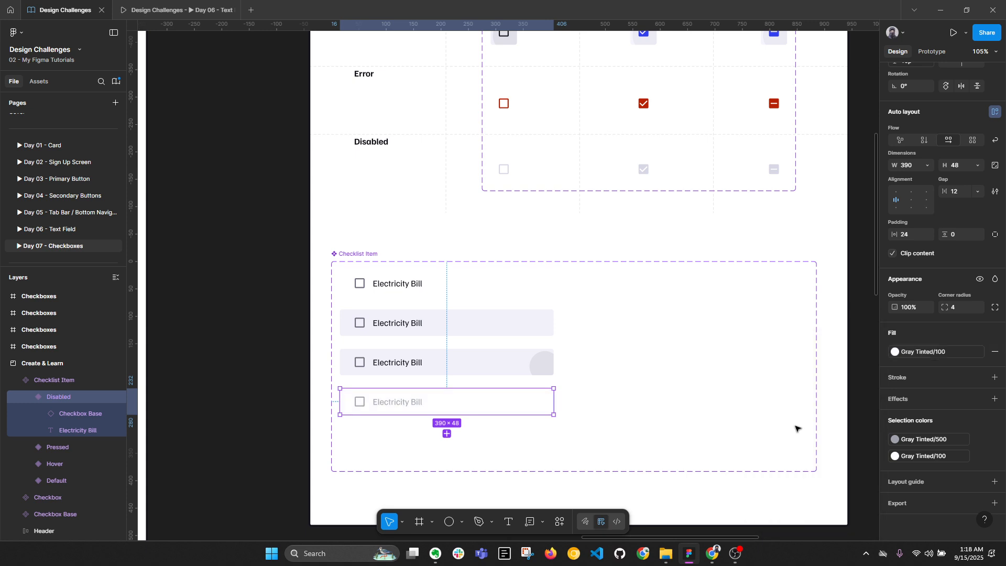
{"action": "left_click", "coordinate": [895, 439]}
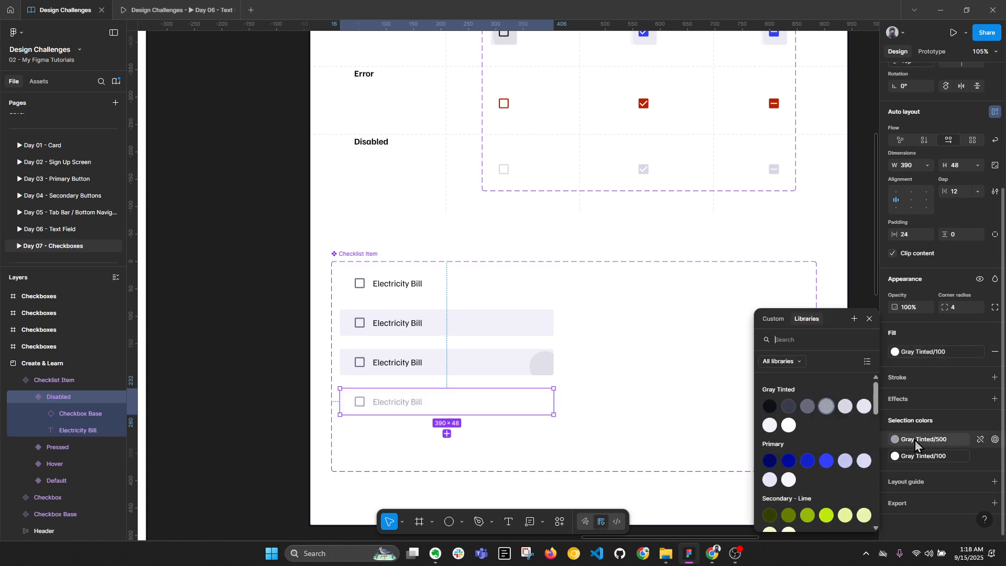
{"action": "left_click", "coordinate": [844, 406]}
{"action": "key", "text": "ctrl+z"}
{"action": "key", "text": "ctrl+z"}
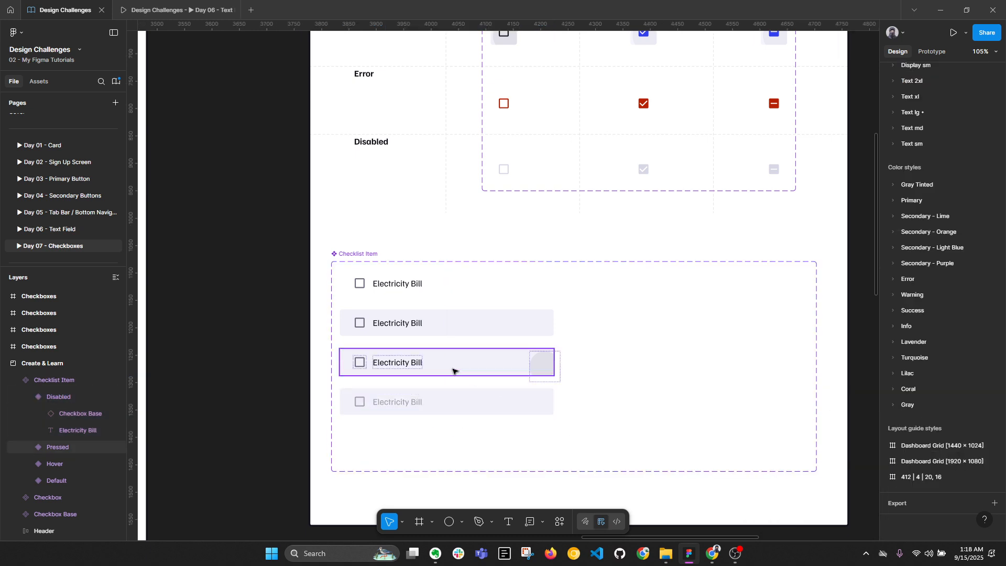
Select the Default variant and duplicate the second Checkboxes frame
{"action": "scroll", "coordinate": [367, 315], "scroll_direction": "down", "scroll_amount": 2}
{"action": "left_click", "coordinate": [354, 262]}
{"action": "left_click", "coordinate": [389, 290]}
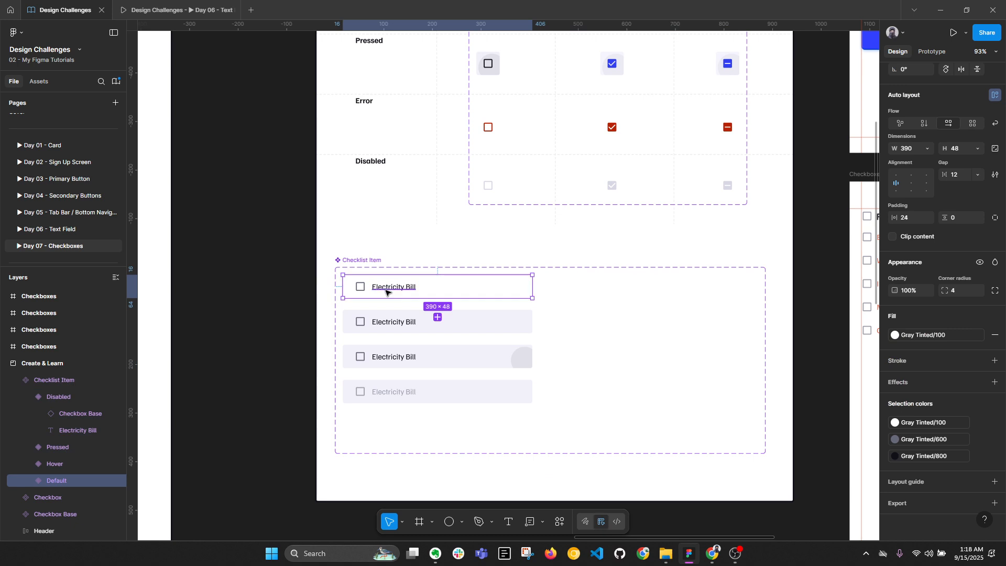
{"action": "scroll", "coordinate": [389, 290], "scroll_direction": "down", "scroll_amount": 1}
{"action": "left_click_drag", "start_coordinate": [481, 294], "coordinate": [198, 319]}
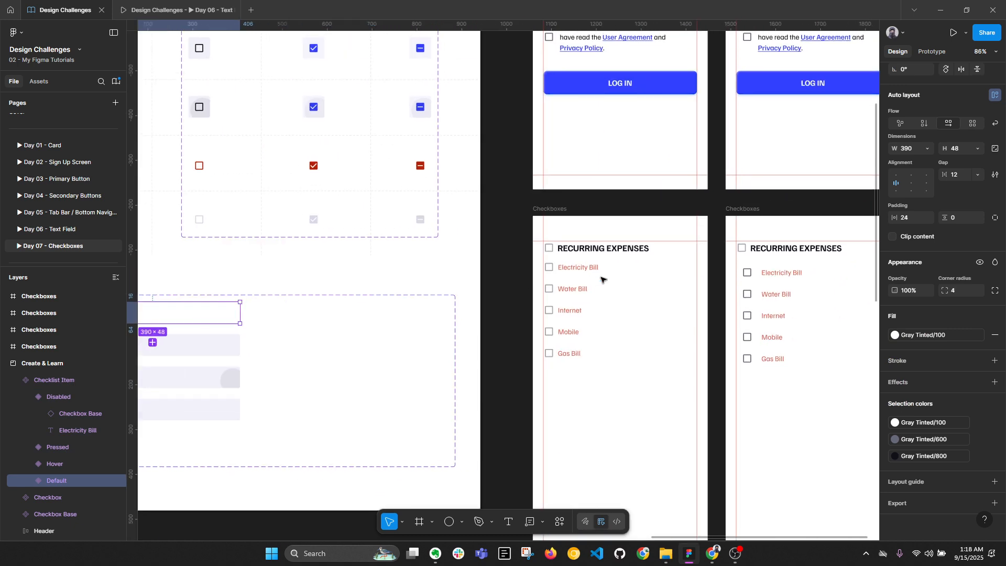
{"action": "left_click_drag", "start_coordinate": [811, 276], "coordinate": [497, 268]}
{"action": "left_click", "coordinate": [445, 206]}
{"action": "key", "text": "ctrl+d"}
Replace the copy's Electricity Bill row with the Checklist Item; left-align the list and widen it to 390
{"action": "scroll", "coordinate": [671, 240], "scroll_direction": "down", "scroll_amount": 2}
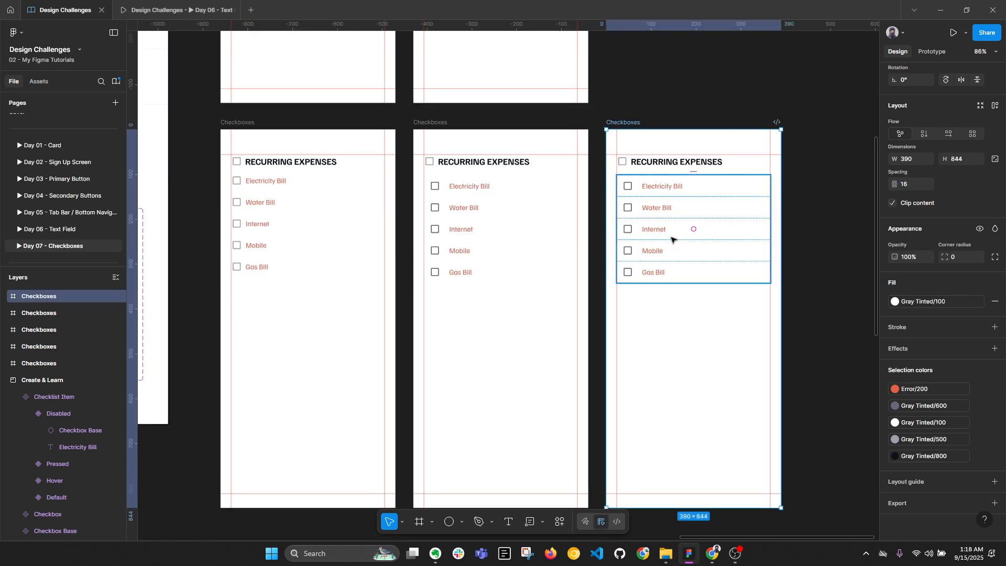
{"action": "double_click", "coordinate": [665, 187]}
{"action": "right_click", "coordinate": [664, 187]}
{"action": "left_click", "coordinate": [715, 174]}
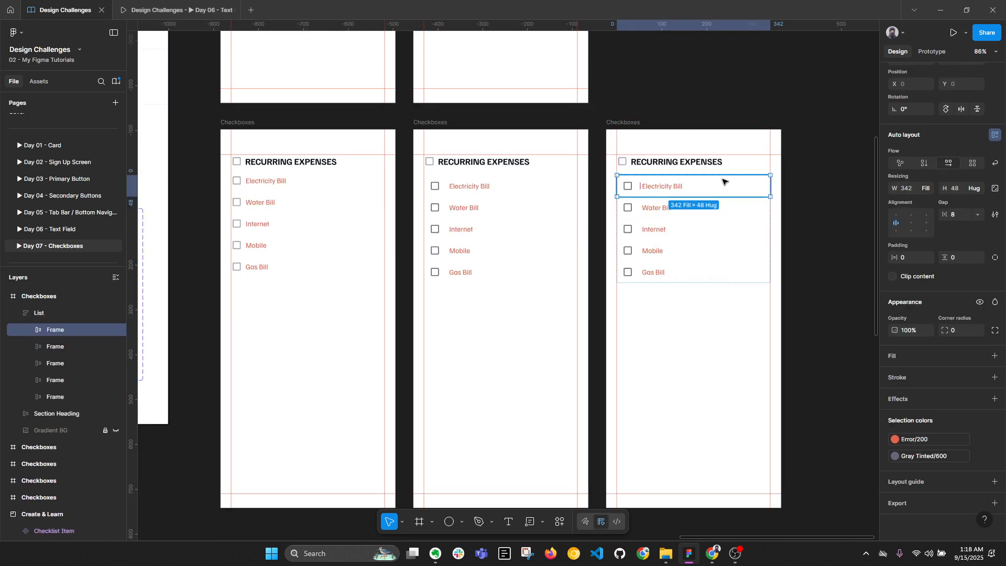
{"action": "scroll", "coordinate": [739, 173], "scroll_direction": "up", "scroll_amount": 3}
{"action": "left_click", "coordinate": [676, 227]}
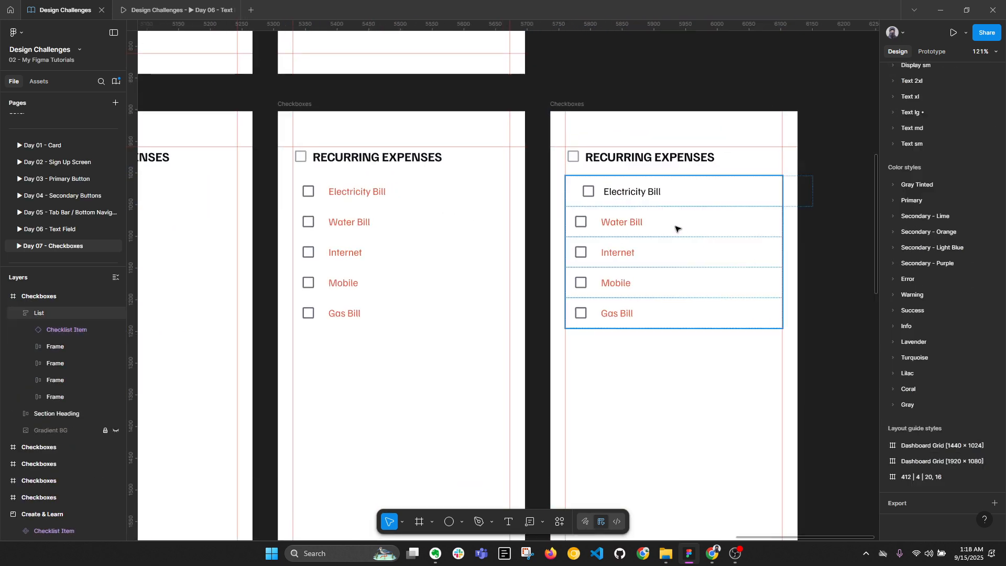
{"action": "scroll", "coordinate": [906, 94], "scroll_direction": "up", "scroll_amount": 3}
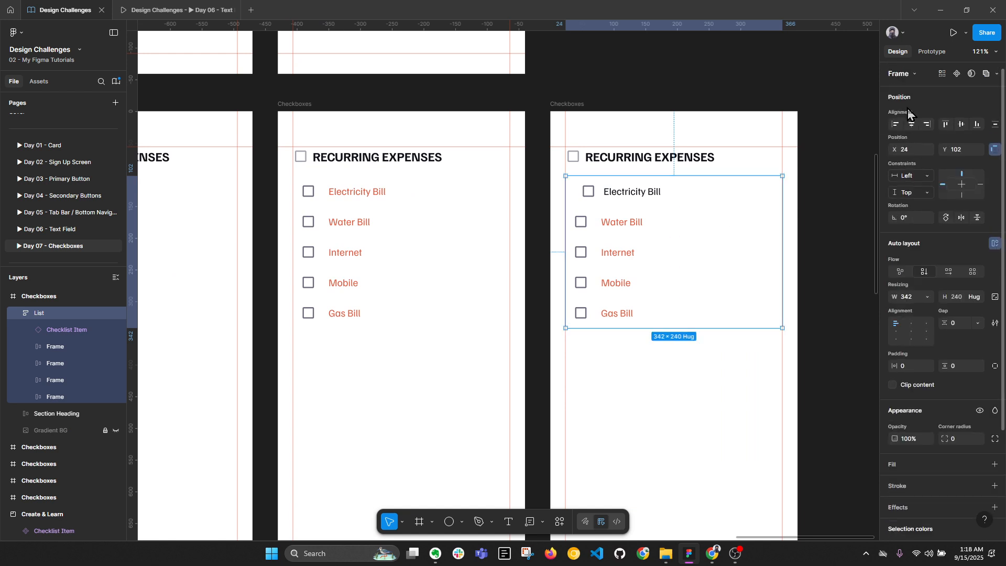
{"action": "left_click", "coordinate": [896, 126]}
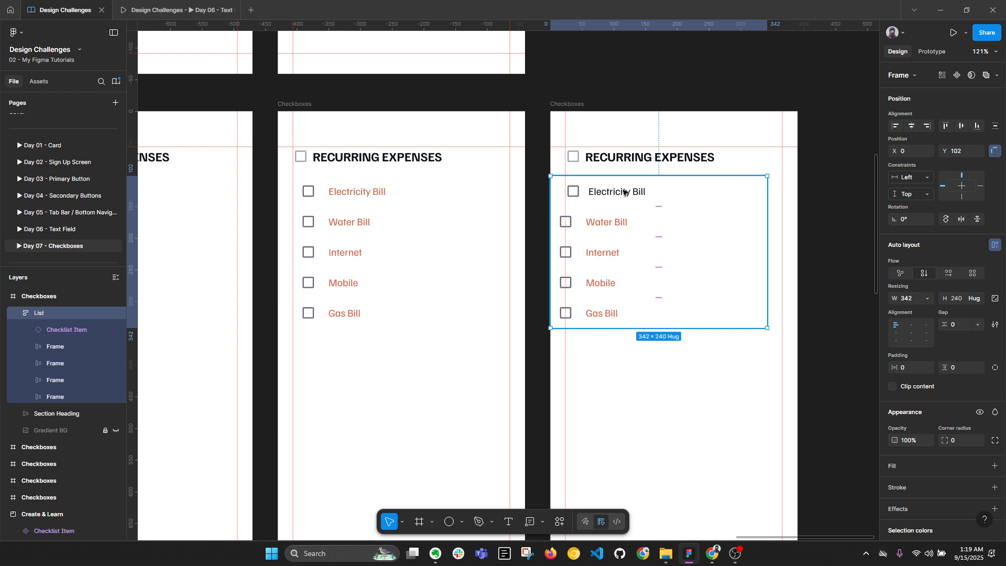
{"action": "left_click_drag", "start_coordinate": [767, 209], "coordinate": [797, 210]}
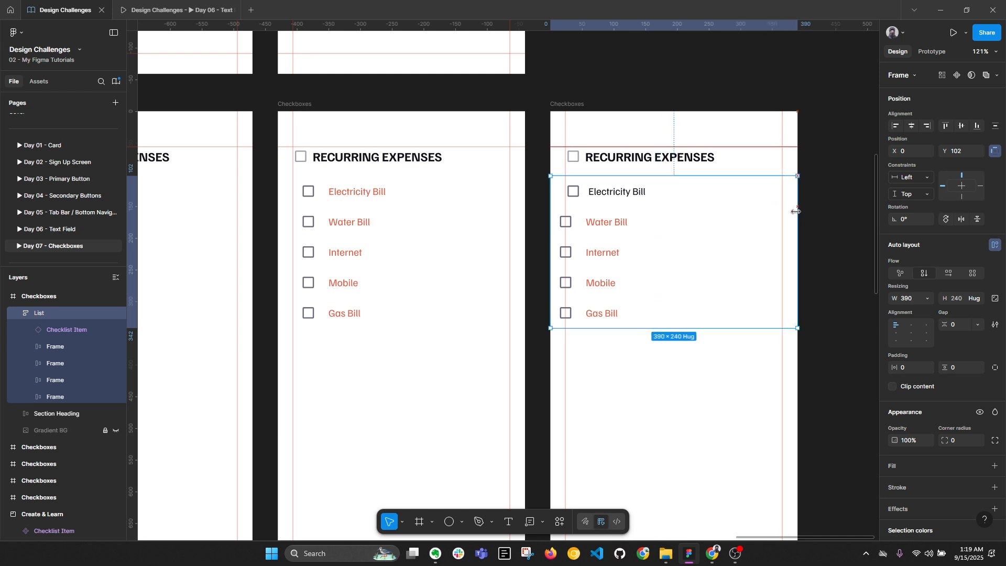
Duplicate the Electricity Bill checklist item with Ctrl+D
{"action": "left_click", "coordinate": [628, 192]}
{"action": "key", "text": "Escape"}
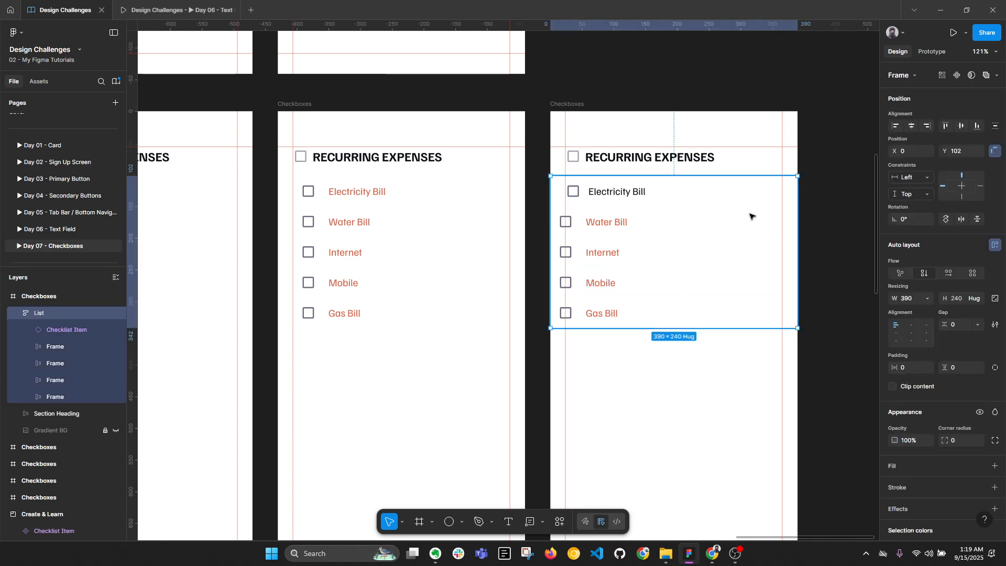
{"action": "left_click", "coordinate": [589, 198]}
{"action": "scroll", "coordinate": [561, 193], "scroll_direction": "up", "scroll_amount": 6, "text": "ctrl"}
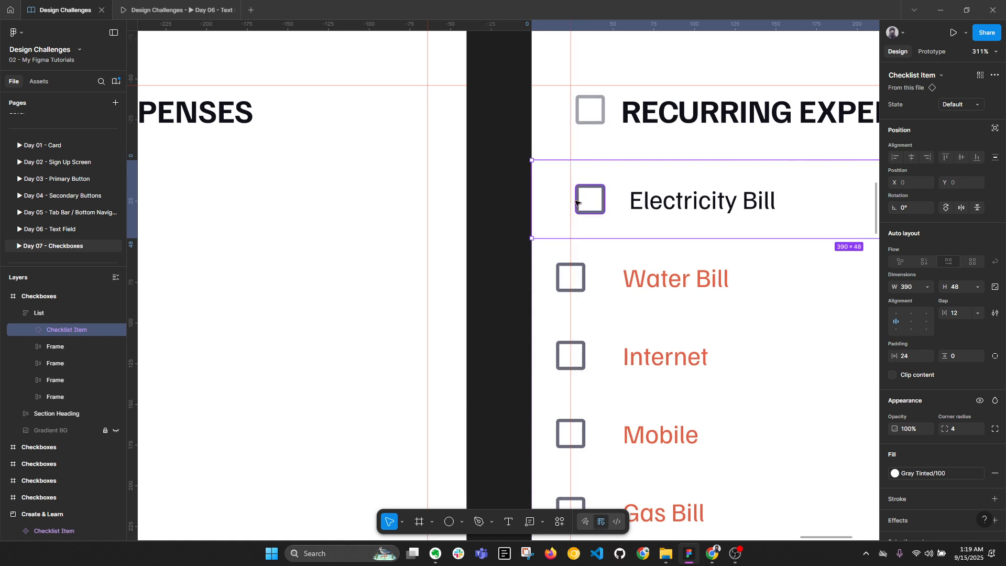
{"action": "scroll", "coordinate": [546, 202], "scroll_direction": "down", "scroll_amount": 4, "text": "ctrl"}
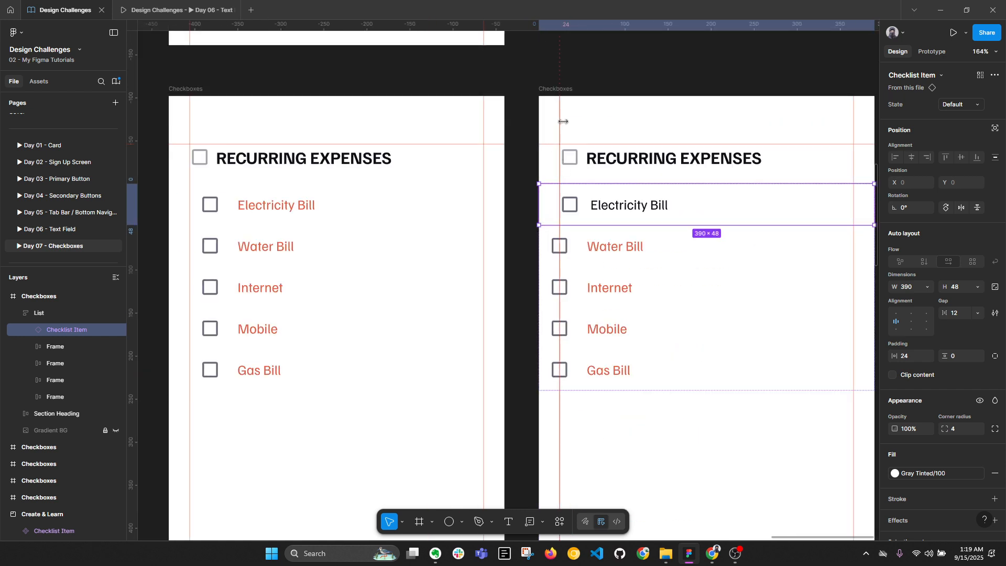
{"action": "scroll", "coordinate": [834, 162], "scroll_direction": "right", "scroll_amount": 2}
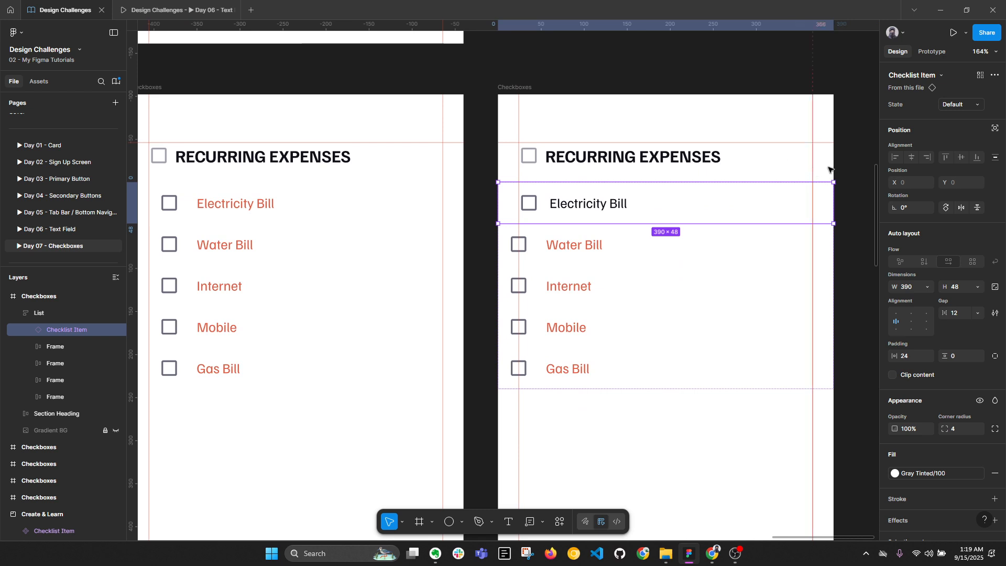
{"action": "scroll", "coordinate": [822, 251], "scroll_direction": "down", "scroll_amount": 2, "text": "ctrl"}
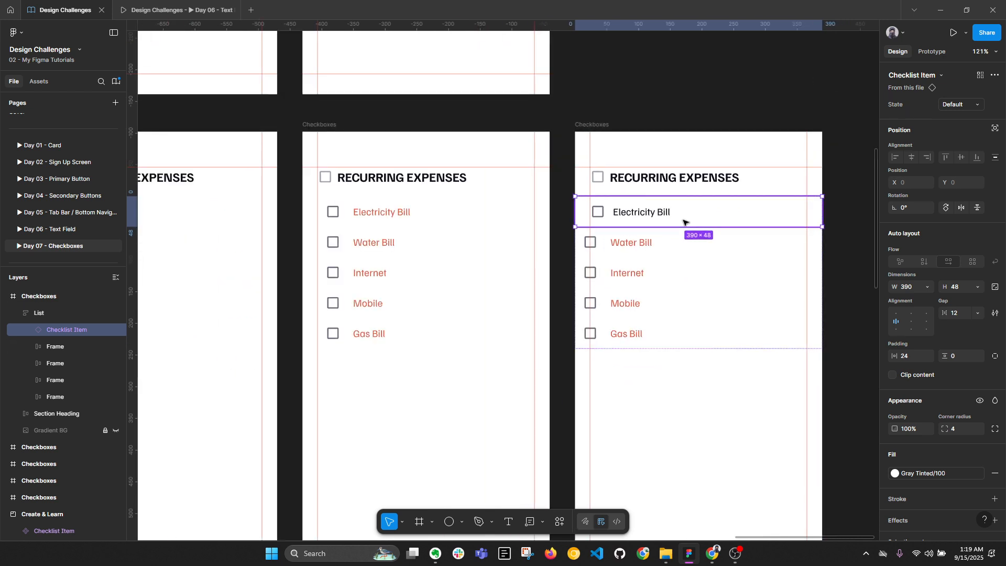
{"action": "key", "text": "ctrl+d"}
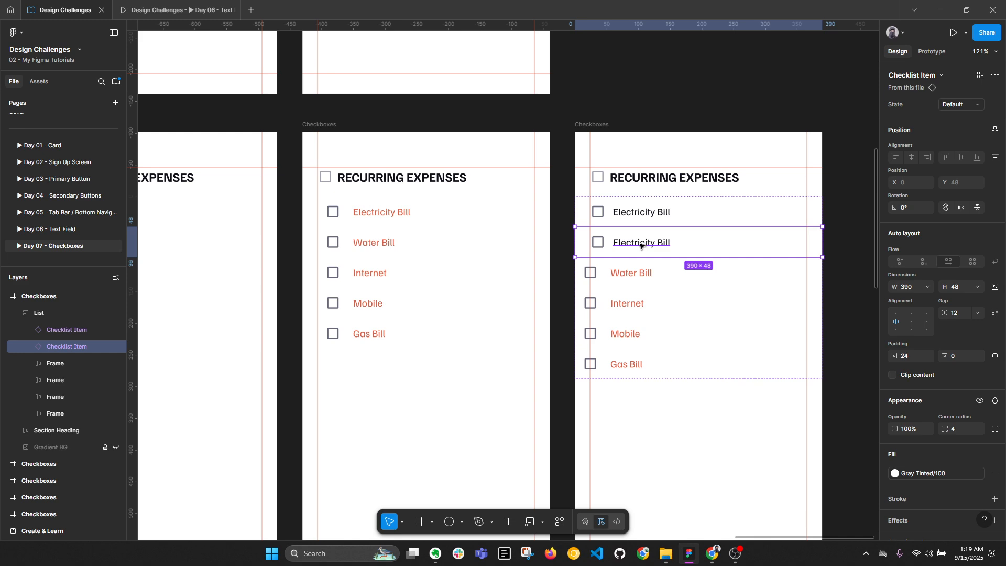
{"action": "scroll", "coordinate": [676, 241], "scroll_direction": "down", "scroll_amount": 5, "text": "ctrl"}
Bind all four variants' Electricity Bill text to a new 'Label' text property
{"action": "scroll", "coordinate": [519, 289], "scroll_direction": "left", "scroll_amount": 5}
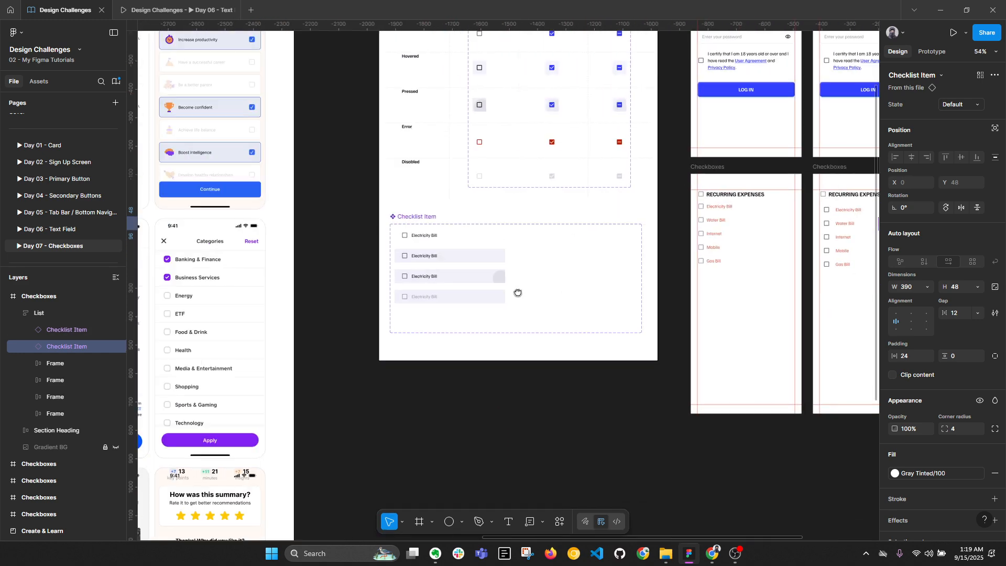
{"action": "scroll", "coordinate": [434, 229], "scroll_direction": "up", "scroll_amount": 2, "text": "ctrl"}
{"action": "left_click", "coordinate": [434, 229]}
{"action": "left_click", "coordinate": [434, 256], "text": "shift"}
{"action": "left_click", "coordinate": [434, 284], "text": "shift"}
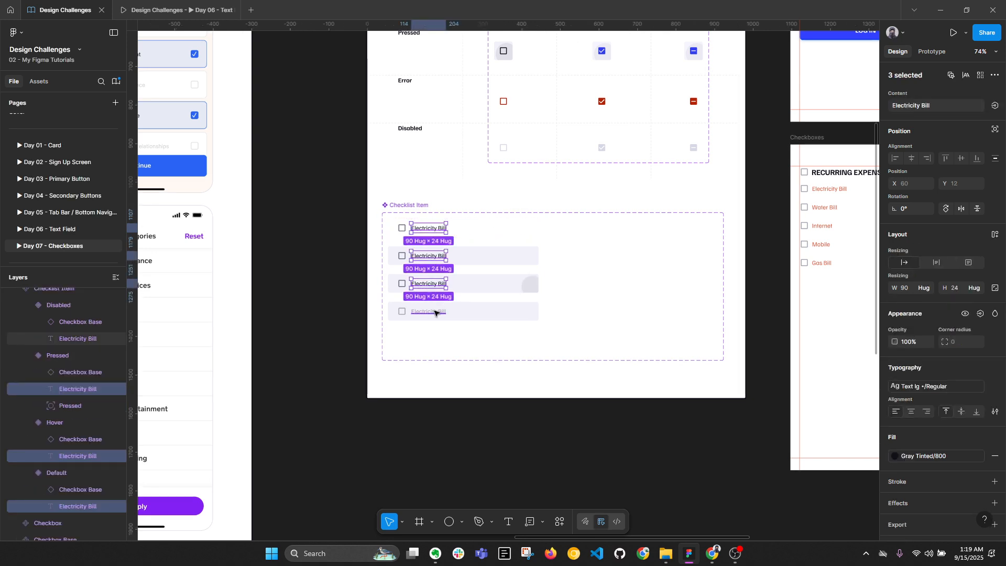
{"action": "left_click", "coordinate": [435, 312], "text": "shift"}
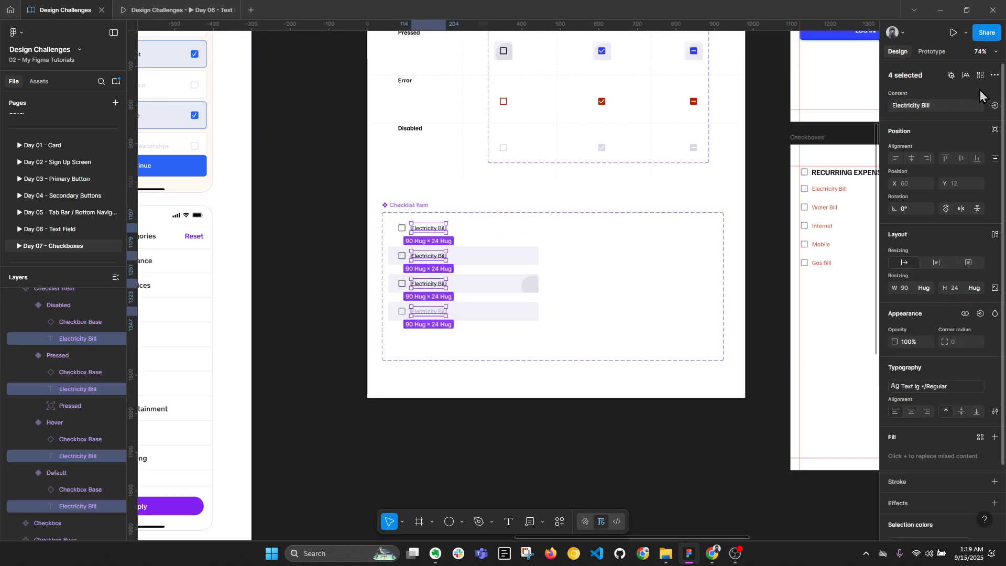
{"action": "left_click", "coordinate": [995, 105]}
{"action": "left_click", "coordinate": [988, 144]}
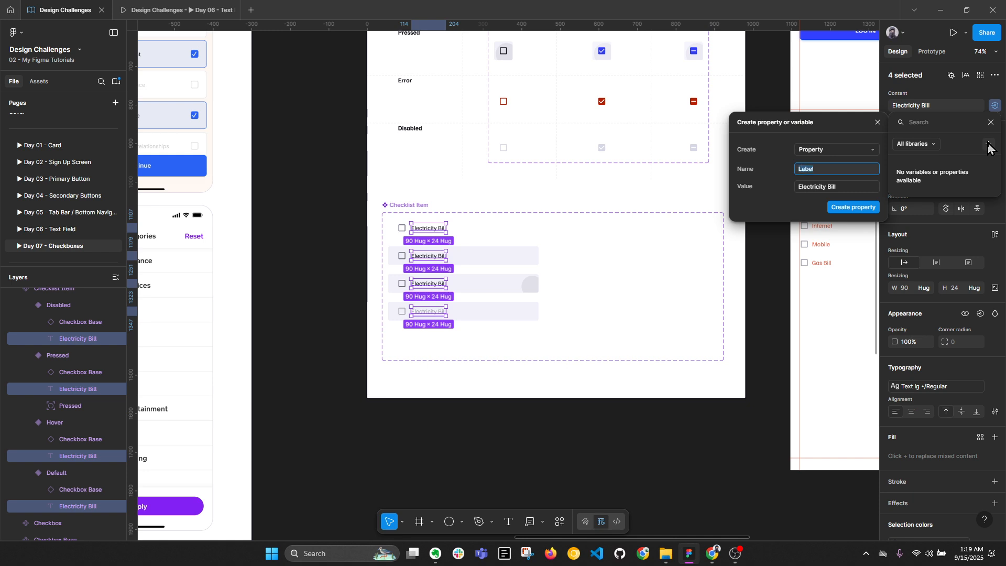
Bring the third Recurring Expenses list into view and select its old Water Bill label
{"action": "left_click_drag", "start_coordinate": [779, 275], "coordinate": [457, 253]}
{"action": "scroll", "coordinate": [772, 231], "scroll_direction": "up", "scroll_amount": 2}
{"action": "left_click", "coordinate": [711, 232], "text": "ctrl"}
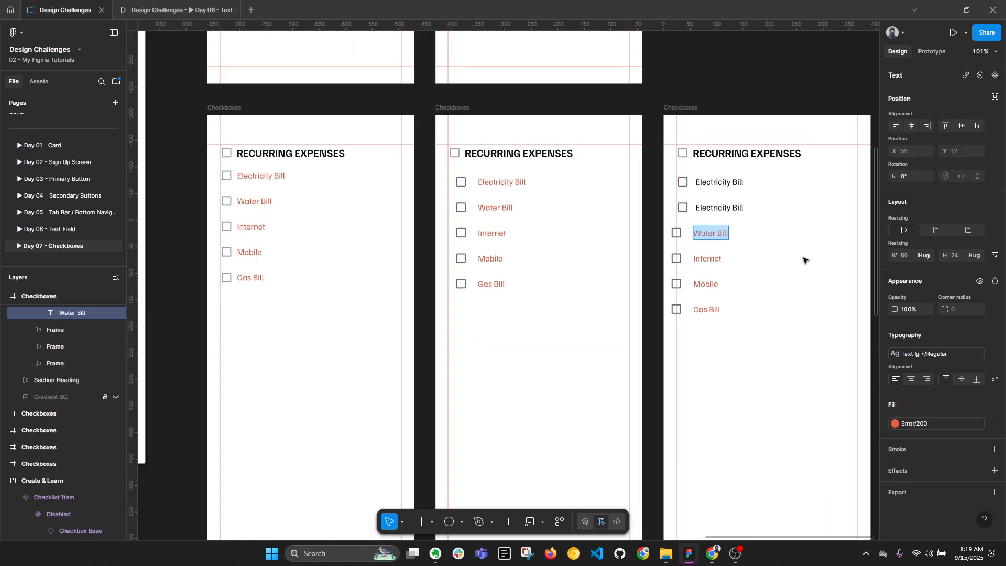
Change the second row's Label to 'Water Bill'
{"action": "left_click", "coordinate": [773, 212]}
{"action": "left_click", "coordinate": [981, 121]}
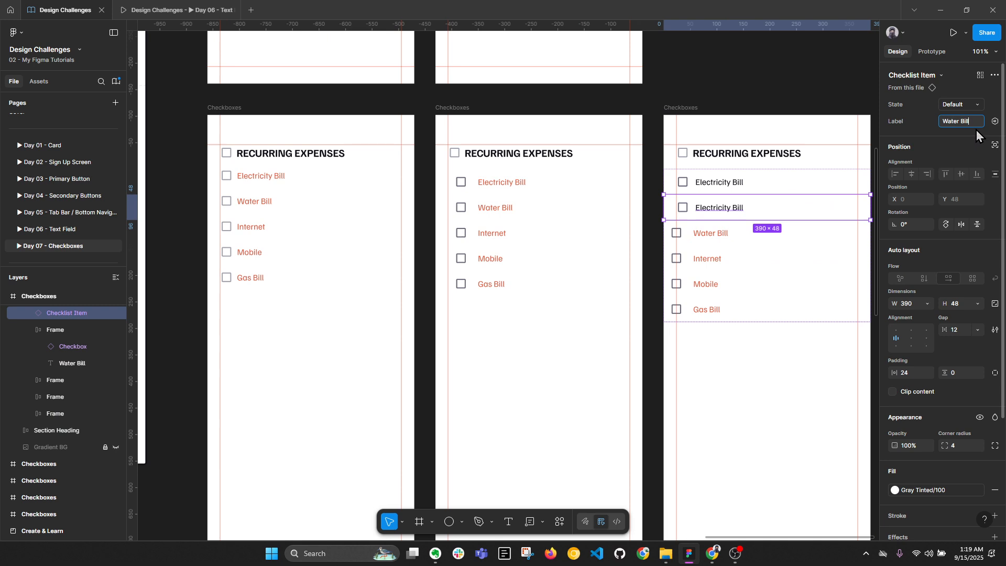
{"action": "type", "text": "Water Bill"}
{"action": "key", "text": "Return"}
Duplicate the Water Bill row and relabel the copy 'Internet'
{"action": "key", "text": "ctrl+d"}
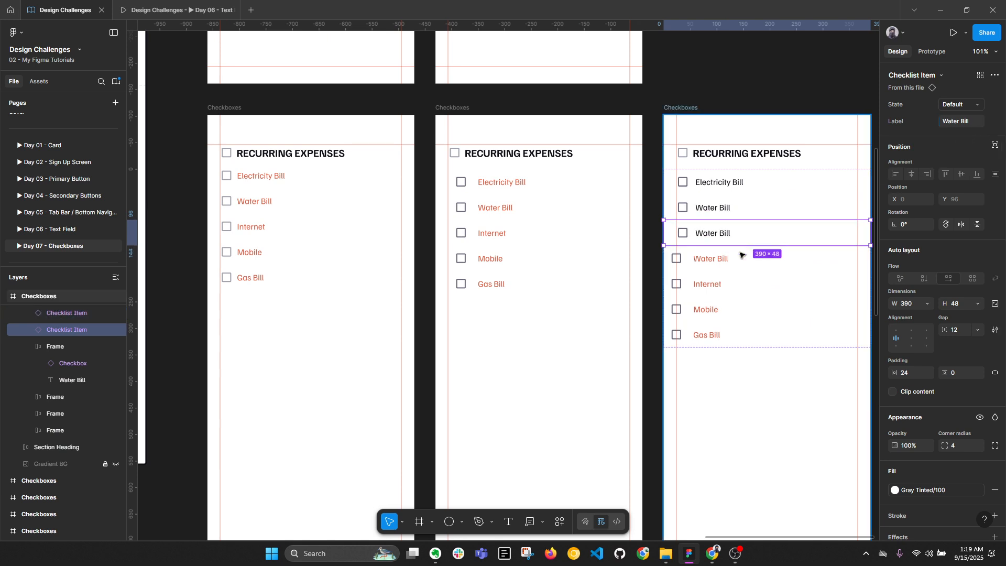
{"action": "double_click", "coordinate": [714, 283], "text": "ctrl"}
{"action": "key", "text": "ctrl+c"}
{"action": "left_click", "coordinate": [721, 234]}
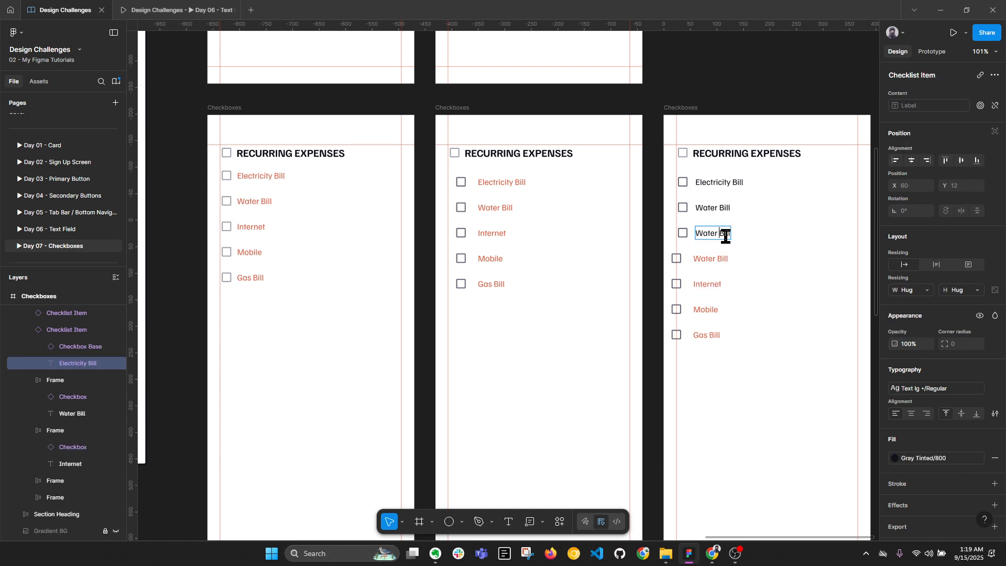
{"action": "key", "text": "ctrl+a"}
{"action": "key", "text": "ctrl+v"}
{"action": "key", "text": "Escape"}
{"action": "left_click", "coordinate": [719, 236]}
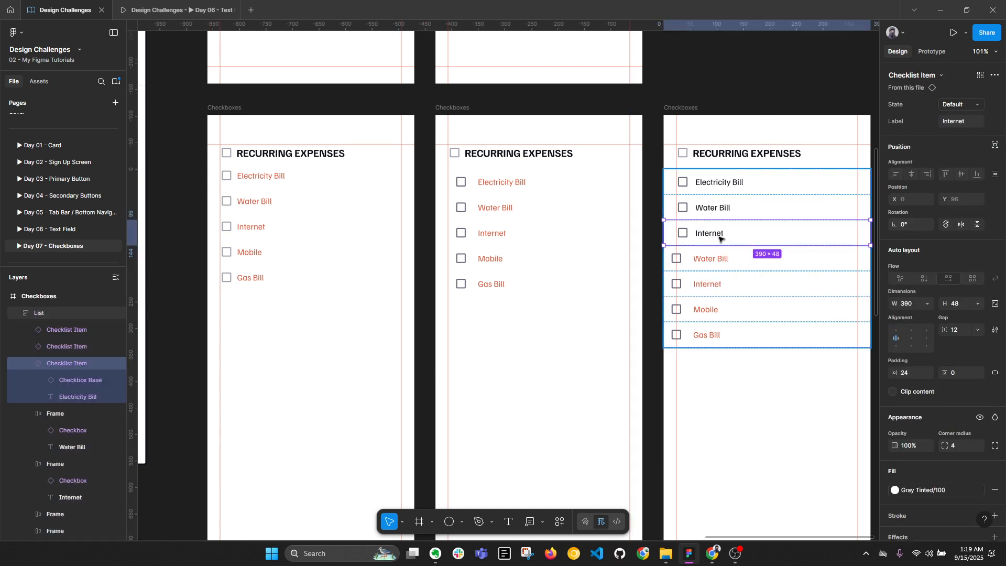
Duplicate the Internet row and delete the old Water Bill, Internet, Mobile and Gas Bill frames
{"action": "key", "text": "ctrl+d"}
{"action": "scroll", "coordinate": [737, 272], "scroll_direction": "up", "scroll_amount": 1}
{"action": "left_click", "coordinate": [717, 284]}
{"action": "left_click", "coordinate": [709, 311], "text": "shift"}
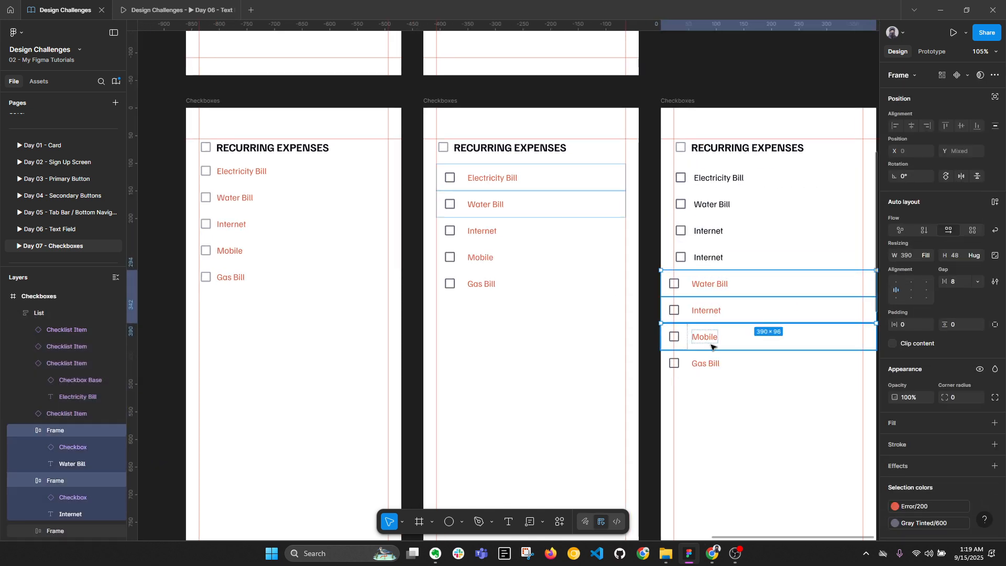
{"action": "left_click", "coordinate": [711, 346], "text": "shift"}
{"action": "left_click", "coordinate": [711, 363], "text": "shift"}
{"action": "key", "text": "Delete"}
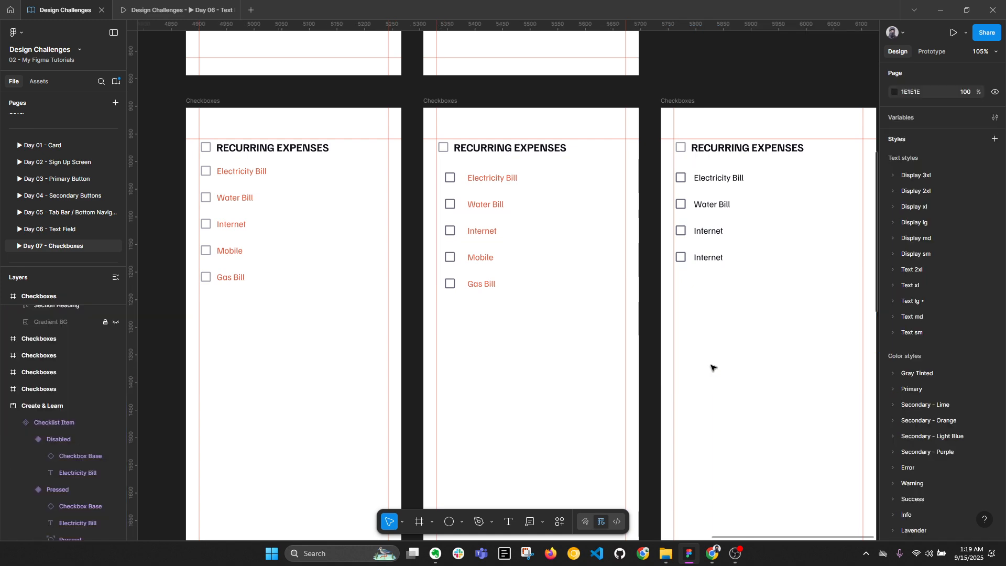
Set the bottom duplicate's Label to 'Mobile'
{"action": "double_click", "coordinate": [714, 257], "text": "ctrl"}
{"action": "key", "text": "Escape"}
{"action": "left_click", "coordinate": [766, 256]}
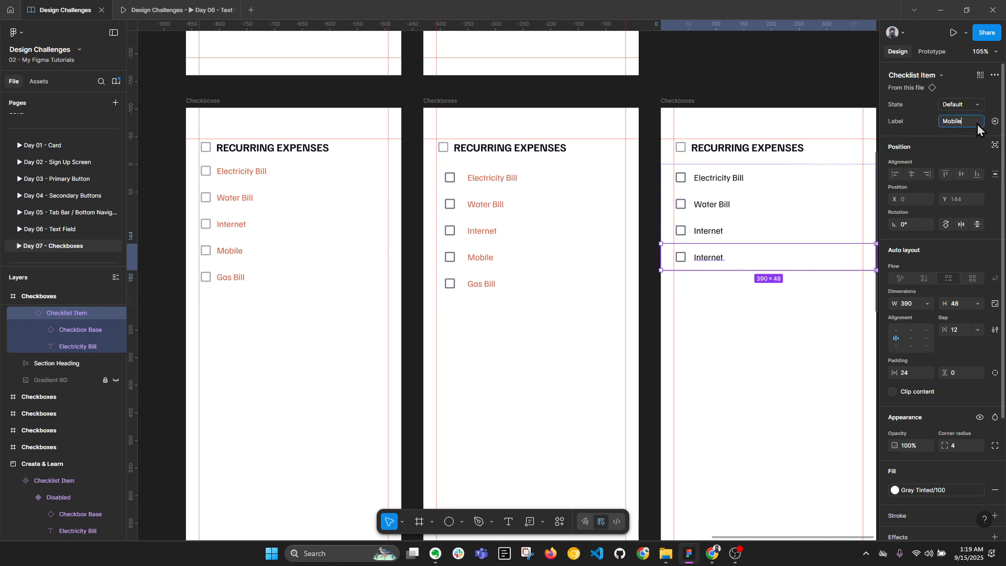
{"action": "key", "text": "Return"}
Duplicate the Mobile row, relabel it 'Gas Bill', and collapse the layer groups
{"action": "key", "text": "ctrl+d"}
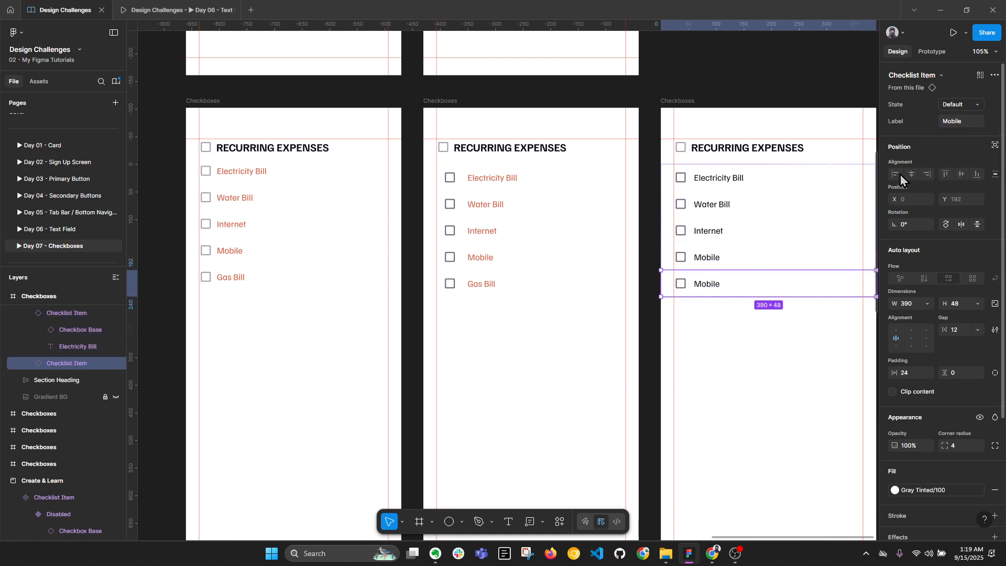
{"action": "double_click", "coordinate": [707, 284], "text": "ctrl"}
{"action": "key", "text": "Escape"}
{"action": "left_click", "coordinate": [756, 281]}
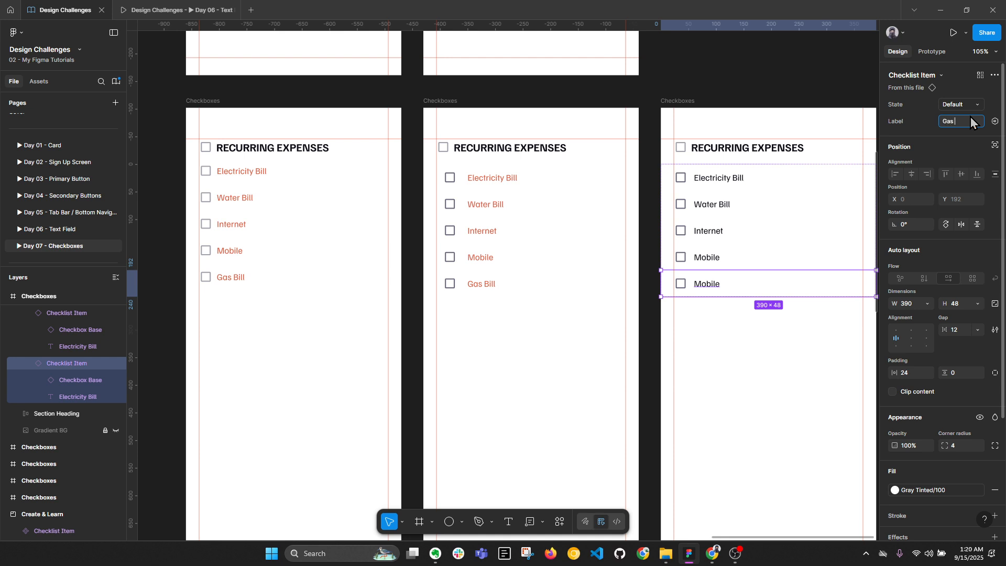
{"action": "key", "text": "Return"}
{"action": "left_click", "coordinate": [779, 389]}
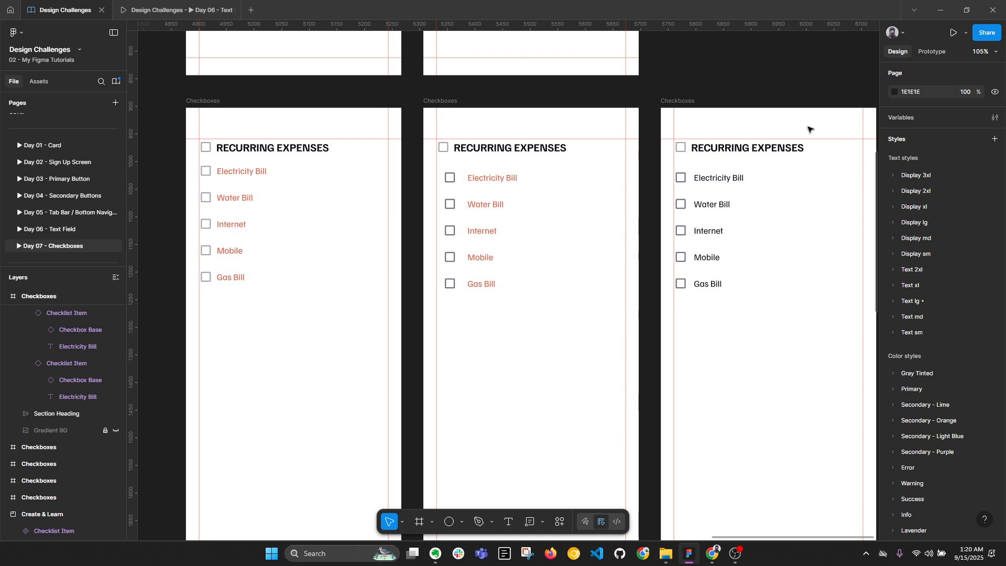
{"action": "double_click", "coordinate": [786, 177]}
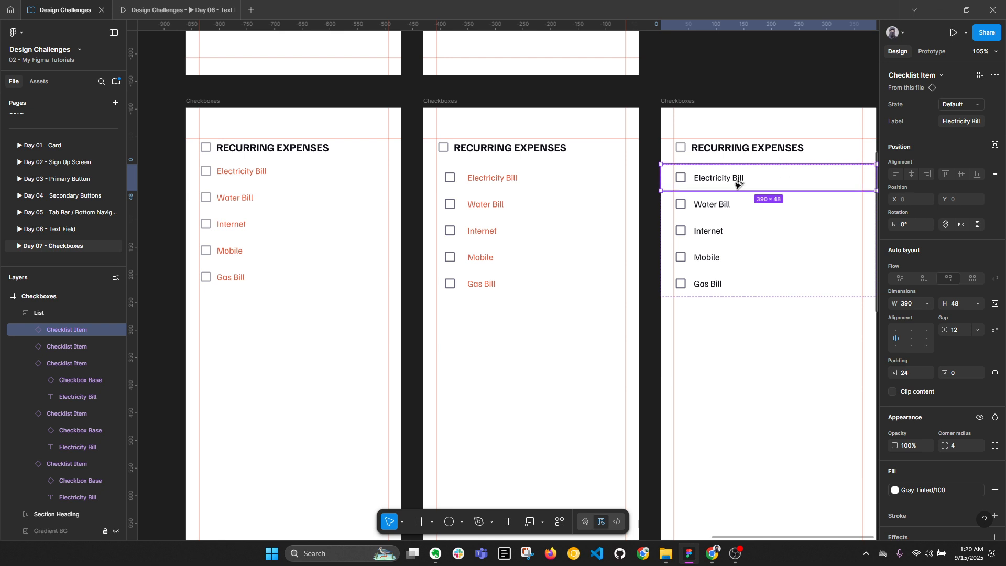
{"action": "key", "text": "alt+l"}
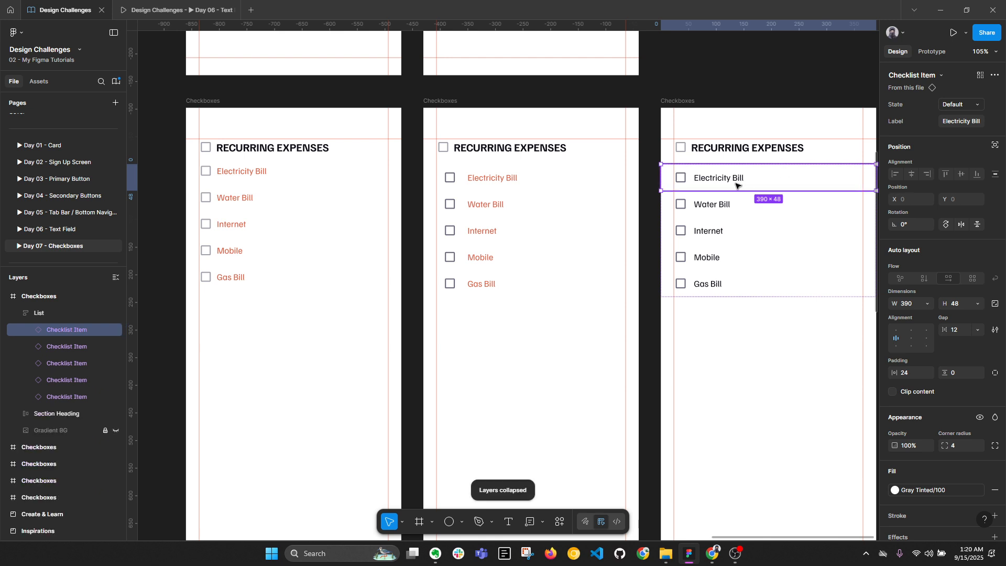
Try the Filled variant on the Electricity Bill checkbox, then undo it
{"action": "scroll", "coordinate": [784, 186], "scroll_direction": "down", "scroll_amount": 5, "text": "ctrl"}
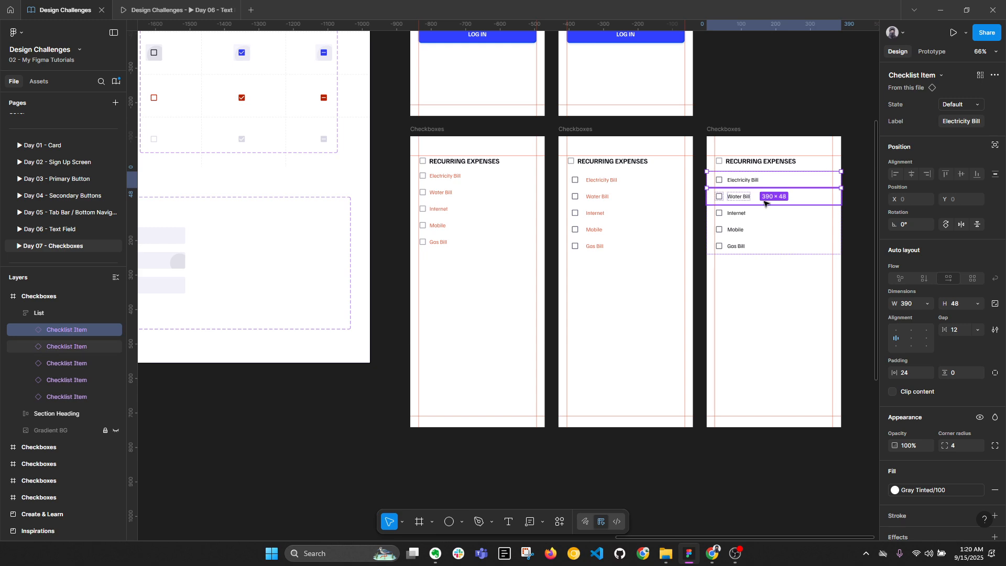
{"action": "scroll", "coordinate": [756, 181], "scroll_direction": "up", "scroll_amount": 6, "text": "ctrl"}
{"action": "left_click", "coordinate": [741, 180]}
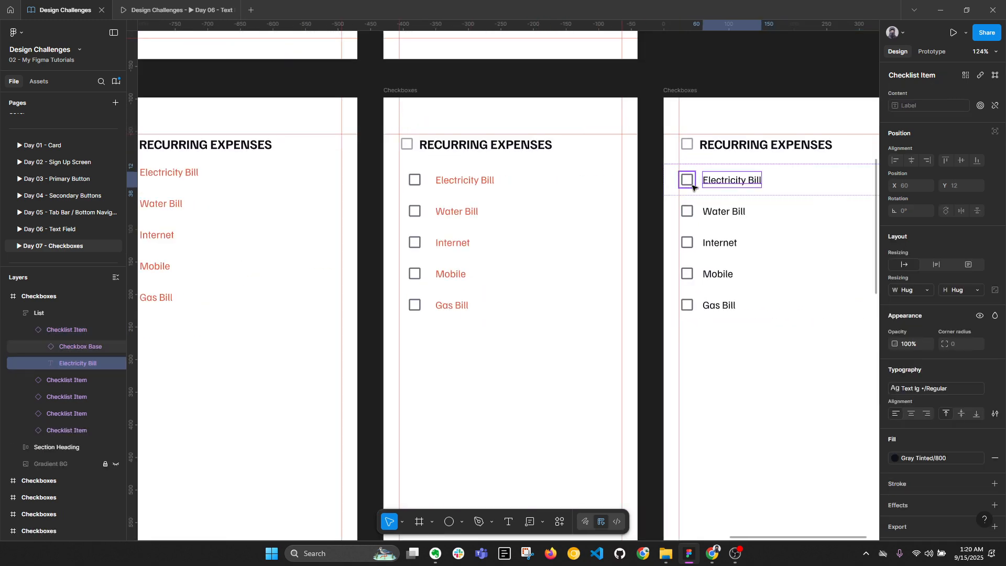
{"action": "left_click", "coordinate": [692, 186]}
{"action": "left_click", "coordinate": [946, 105]}
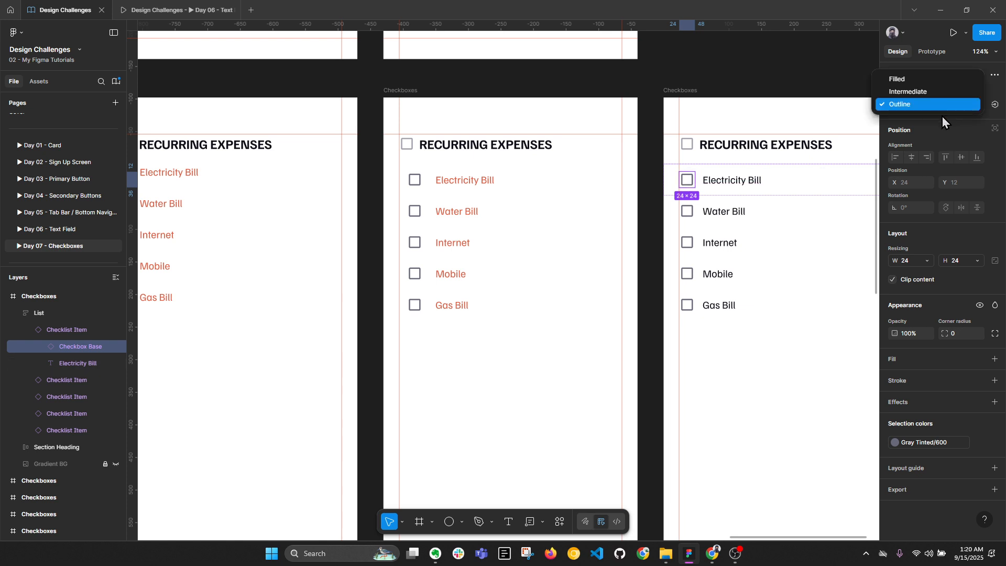
{"action": "left_click", "coordinate": [920, 83]}
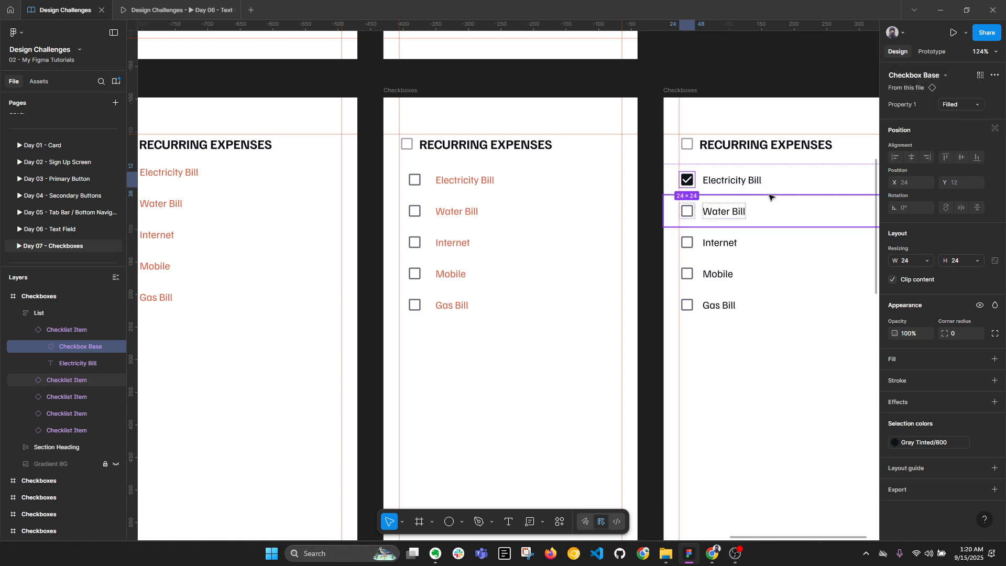
{"action": "key", "text": "ctrl+z"}
Select the Water Bill row and scroll through the inspiration screens
{"action": "left_click", "coordinate": [808, 211]}
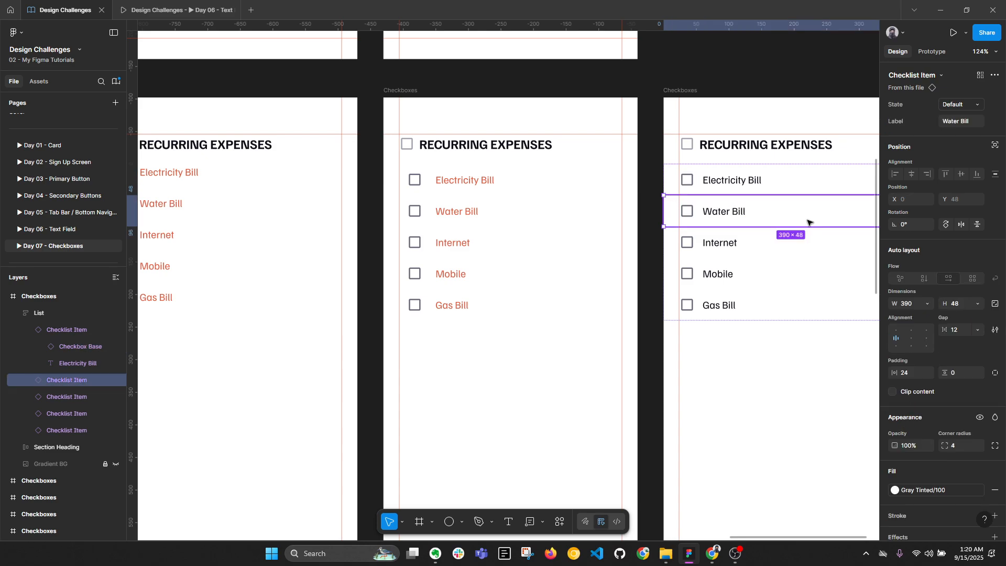
{"action": "scroll", "coordinate": [807, 220], "scroll_direction": "down", "scroll_amount": 10, "text": "ctrl"}
{"action": "scroll", "coordinate": [506, 160], "scroll_direction": "up", "scroll_amount": 10, "text": "ctrl"}
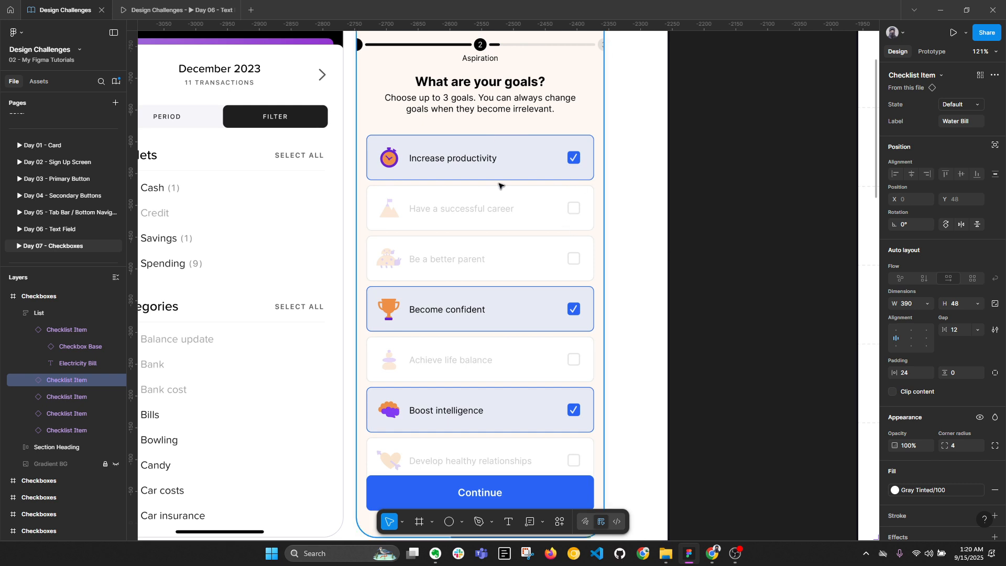
{"action": "scroll", "coordinate": [529, 169], "scroll_direction": "down", "scroll_amount": 5, "text": "ctrl"}
{"action": "scroll", "coordinate": [539, 175], "scroll_direction": "down", "scroll_amount": 10}
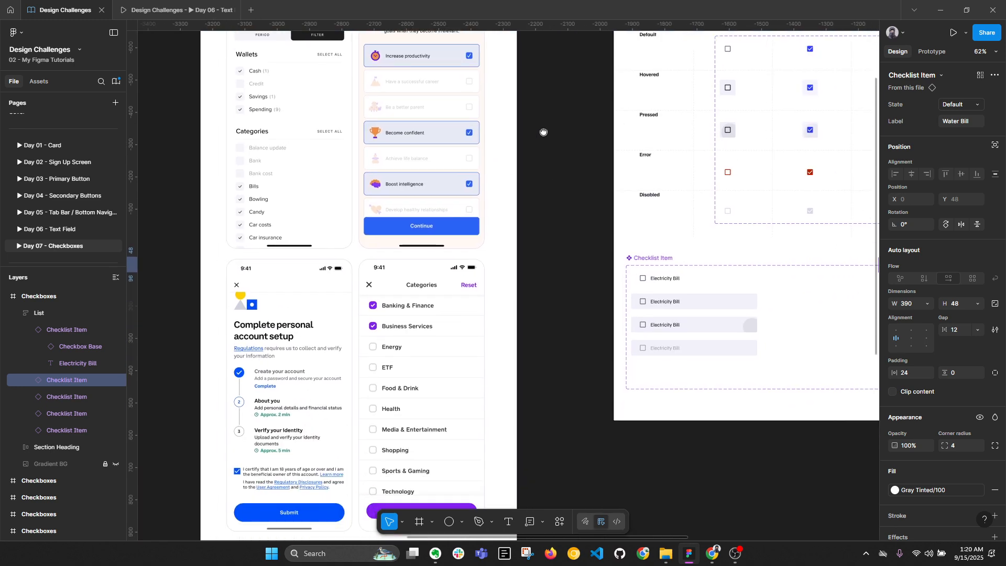
{"action": "scroll", "coordinate": [487, 230], "scroll_direction": "up", "scroll_amount": 5, "text": "ctrl"}
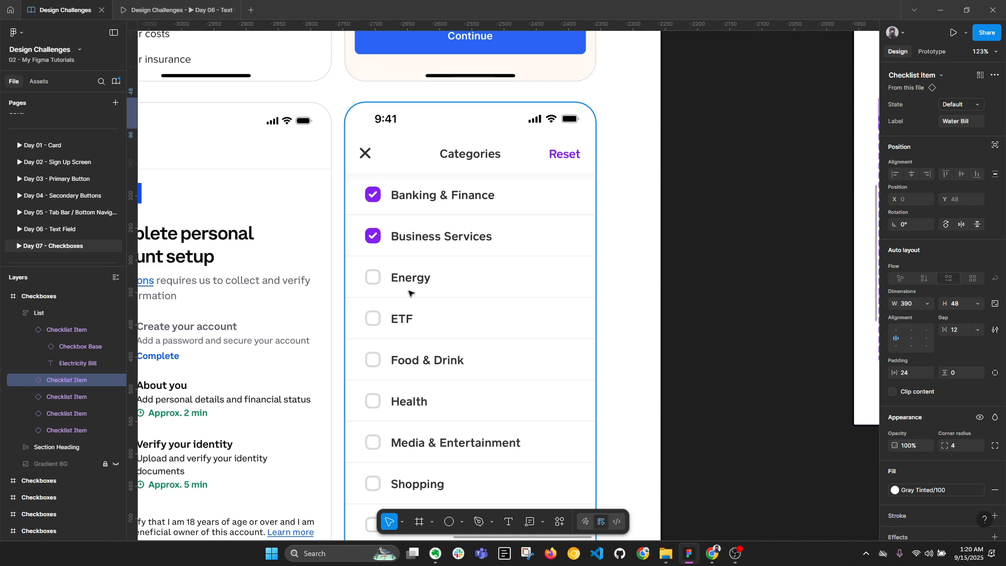
{"action": "scroll", "coordinate": [408, 293], "scroll_direction": "down", "scroll_amount": 5}
Pan to the Checklist Item component set and select its Default variant
{"action": "scroll", "coordinate": [494, 226], "scroll_direction": "right", "scroll_amount": 3}
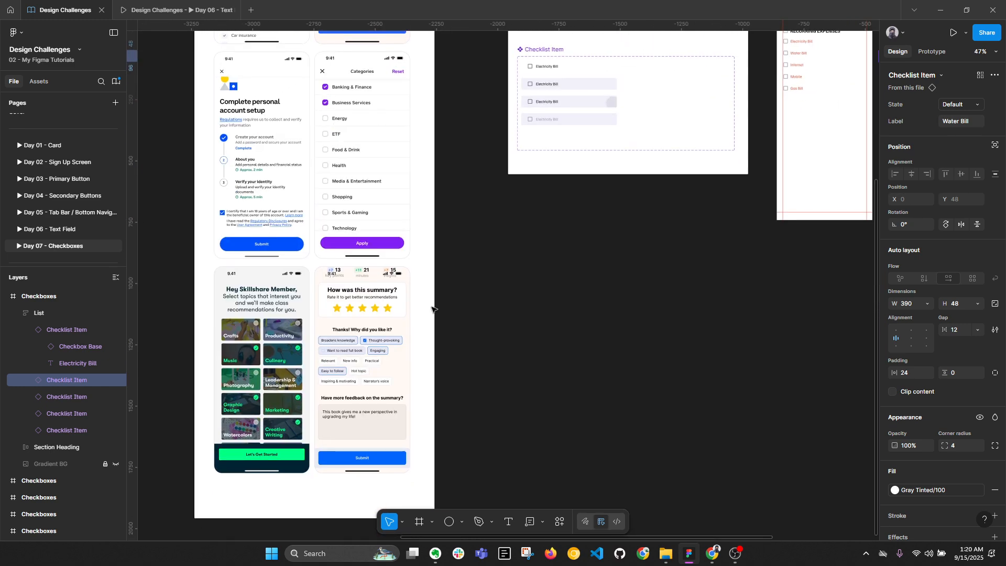
{"action": "left_click_drag", "start_coordinate": [743, 202], "coordinate": [446, 355]}
{"action": "scroll", "coordinate": [640, 267], "scroll_direction": "up", "scroll_amount": 2}
{"action": "left_click_drag", "start_coordinate": [270, 275], "coordinate": [444, 354]}
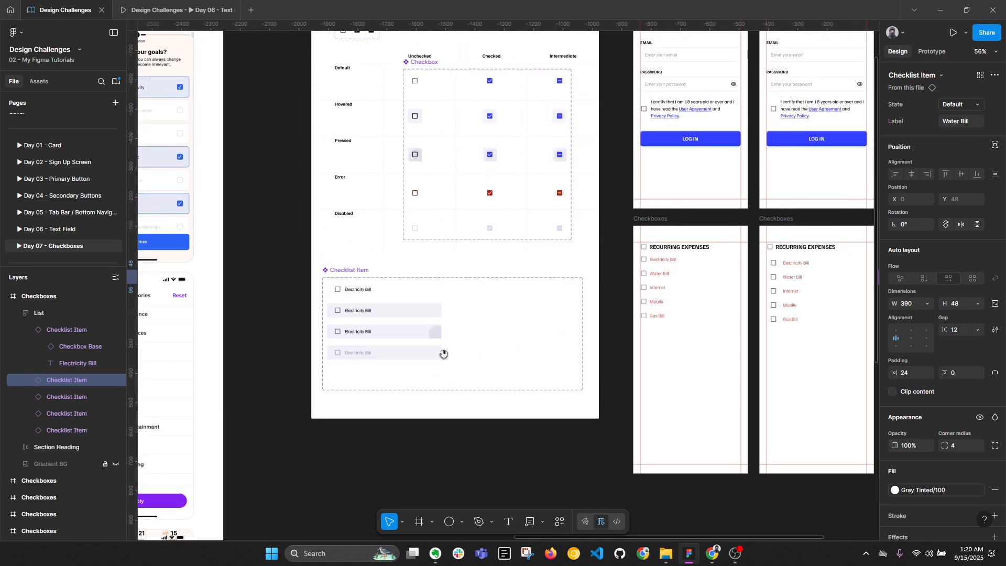
{"action": "scroll", "coordinate": [443, 354], "scroll_direction": "up", "scroll_amount": 3}
{"action": "left_click", "coordinate": [370, 285]}
Copy the Default, Hover, Pressed and Disabled variants beside the originals, then undo the copy
{"action": "left_click", "coordinate": [377, 317], "text": "shift"}
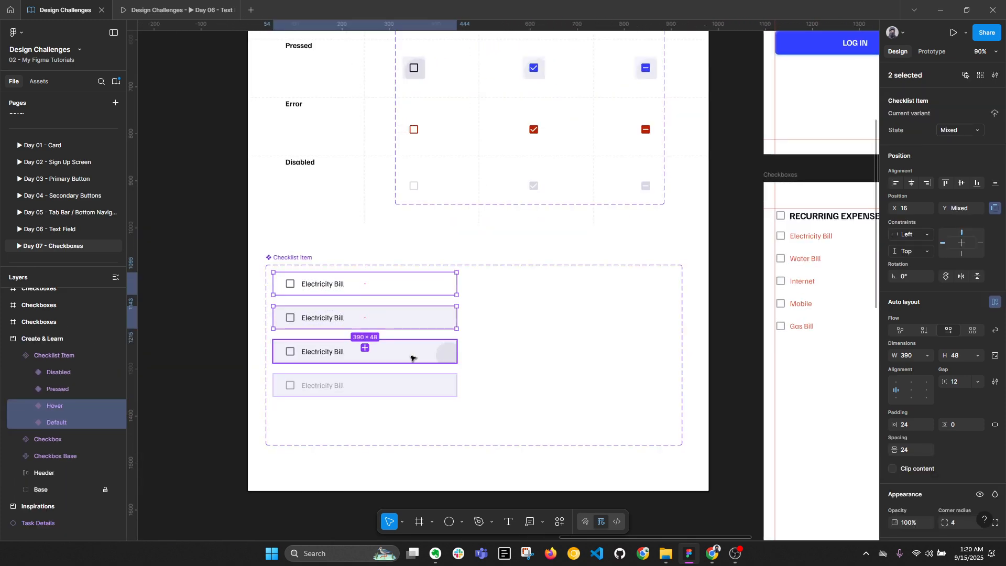
{"action": "left_click", "coordinate": [410, 358], "text": "shift"}
{"action": "left_click", "coordinate": [417, 385], "text": "shift"}
{"action": "left_click_drag", "start_coordinate": [409, 321], "coordinate": [602, 323]}
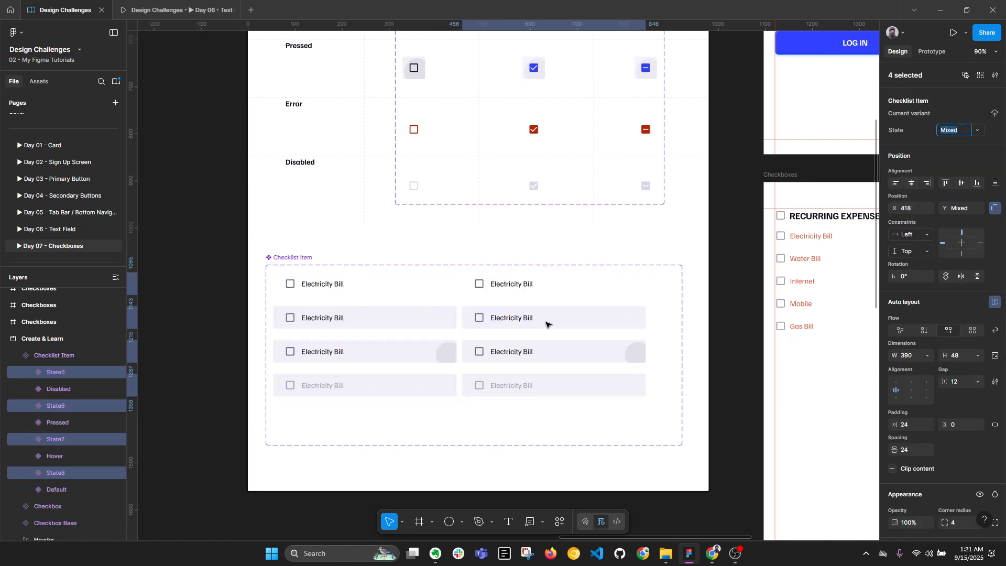
{"action": "key", "text": "ctrl+z"}
Add a 'Selected' variant property with default value No to the Checklist Item set
{"action": "left_click", "coordinate": [292, 257]}
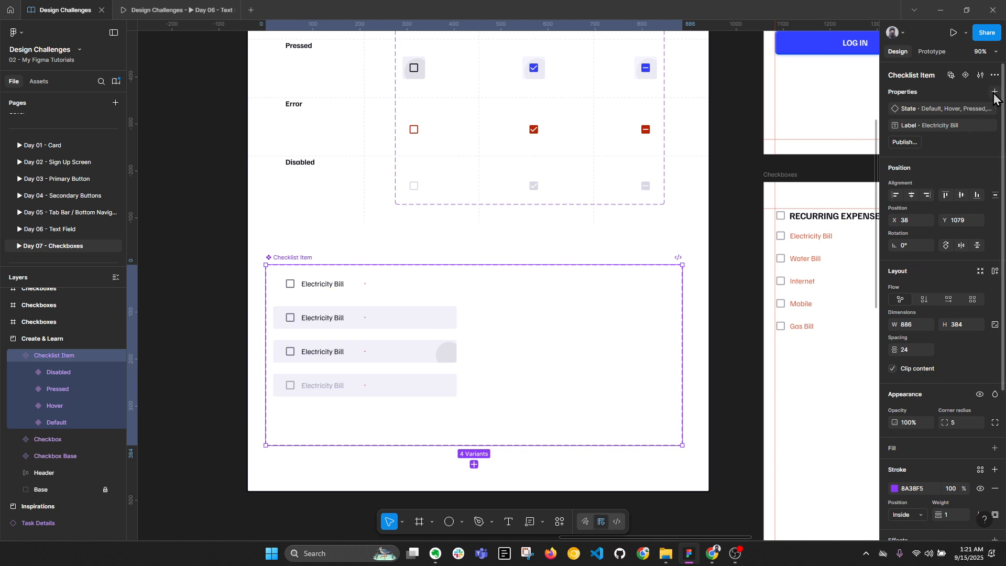
{"action": "left_click", "coordinate": [994, 94]}
{"action": "left_click", "coordinate": [945, 127]}
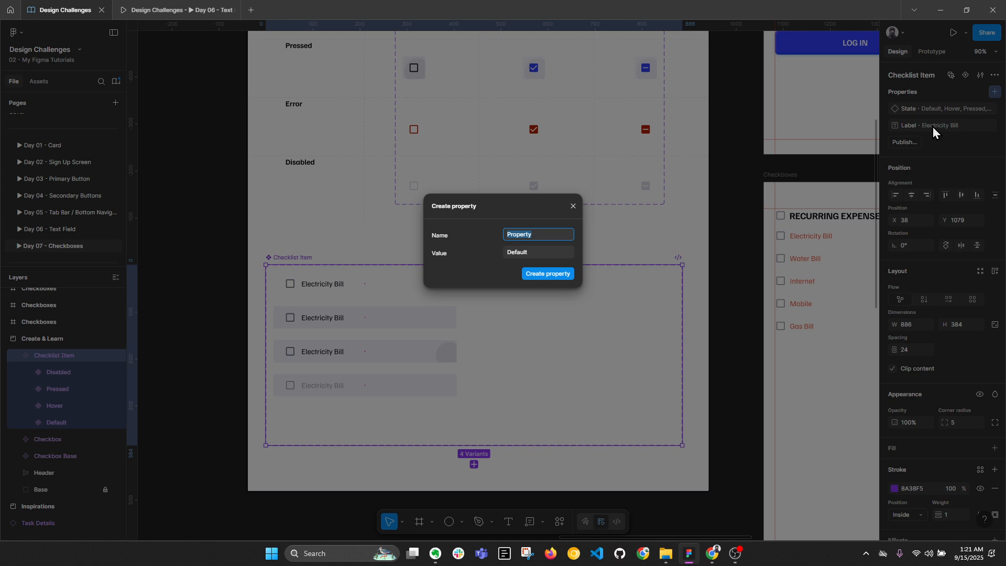
{"action": "type", "text": "Selected"}
{"action": "key", "text": "Tab"}
{"action": "type", "text": "No"}
{"action": "key", "text": "Return"}
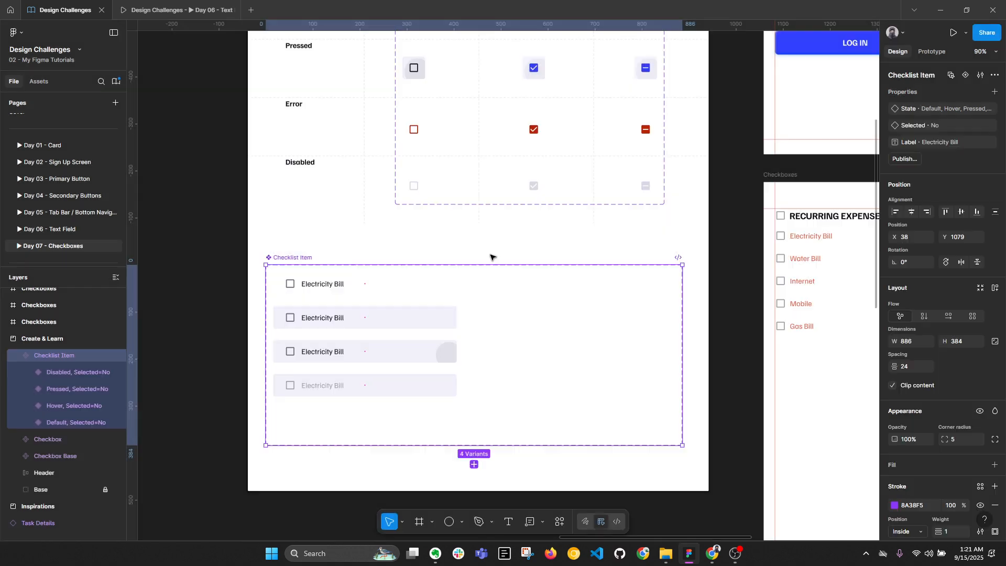
Duplicate the four variants to the right and set the copies to Selected=Yes
{"action": "left_click", "coordinate": [437, 285]}
{"action": "left_click", "coordinate": [439, 319], "text": "shift"}
{"action": "left_click", "coordinate": [444, 352], "text": "shift"}
{"action": "left_click", "coordinate": [437, 385], "text": "shift"}
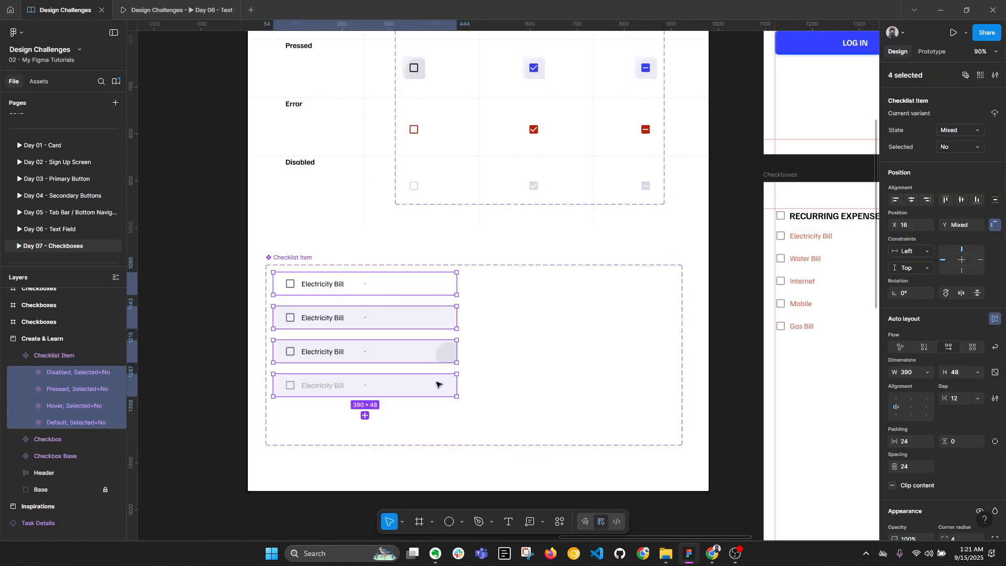
{"action": "left_click_drag", "start_coordinate": [377, 320], "coordinate": [570, 320]}
{"action": "left_click", "coordinate": [966, 148]}
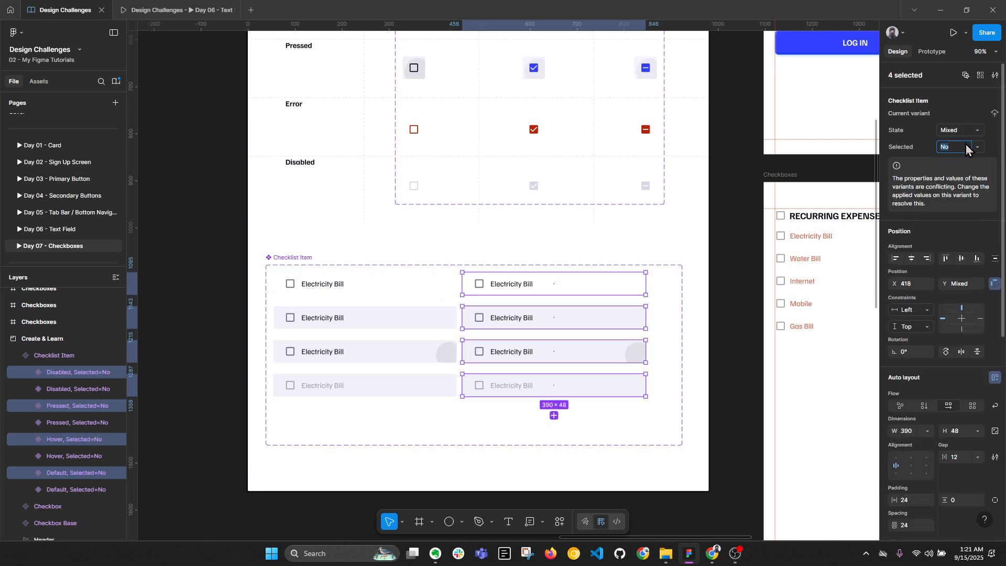
{"action": "type", "text": "Yes"}
{"action": "key", "text": "Return"}
Set the four Selected=Yes copies' checkboxes to the Filled style
{"action": "scroll", "coordinate": [612, 309], "scroll_direction": "up", "scroll_amount": 3}
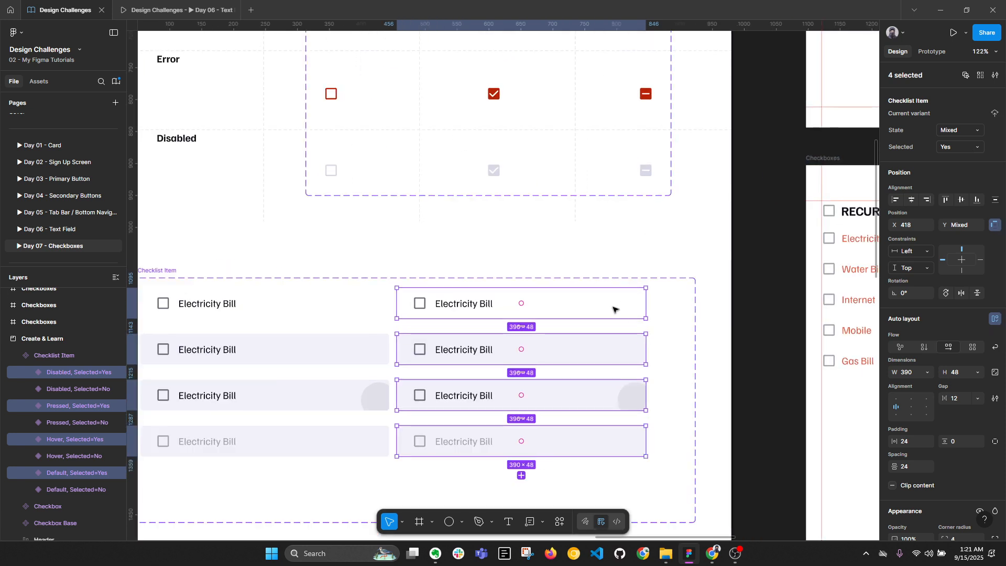
{"action": "left_click", "coordinate": [625, 313]}
{"action": "double_click", "coordinate": [482, 306]}
{"action": "left_click", "coordinate": [420, 303]}
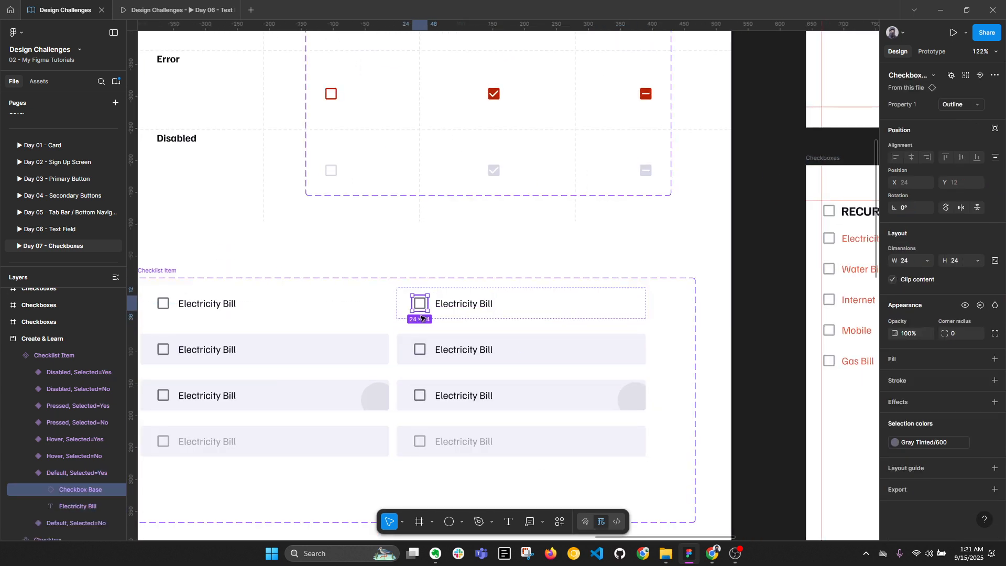
{"action": "left_click", "coordinate": [424, 350], "text": "shift"}
{"action": "left_click", "coordinate": [421, 396], "text": "shift"}
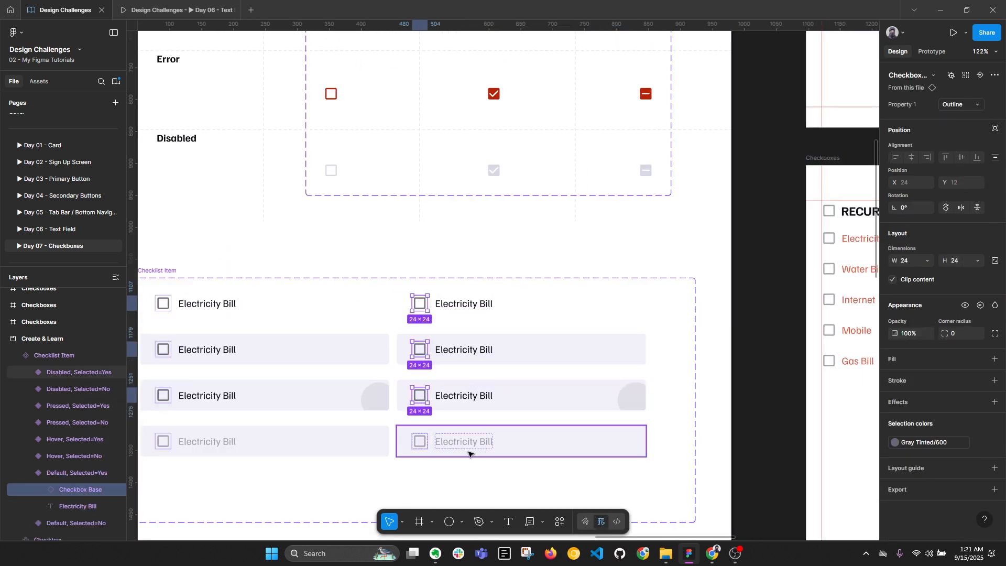
{"action": "left_click", "coordinate": [421, 442], "text": "shift"}
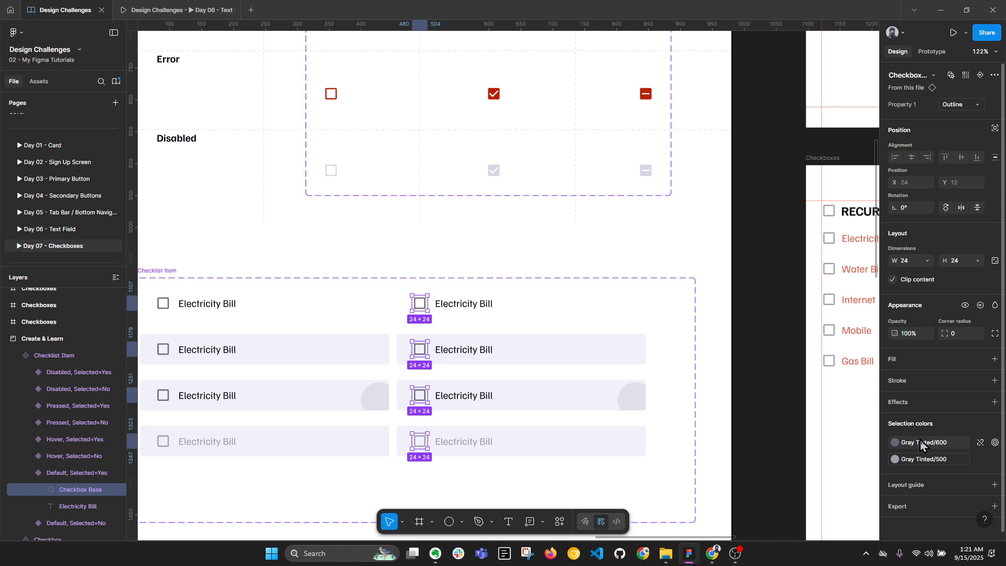
{"action": "left_click", "coordinate": [960, 104]}
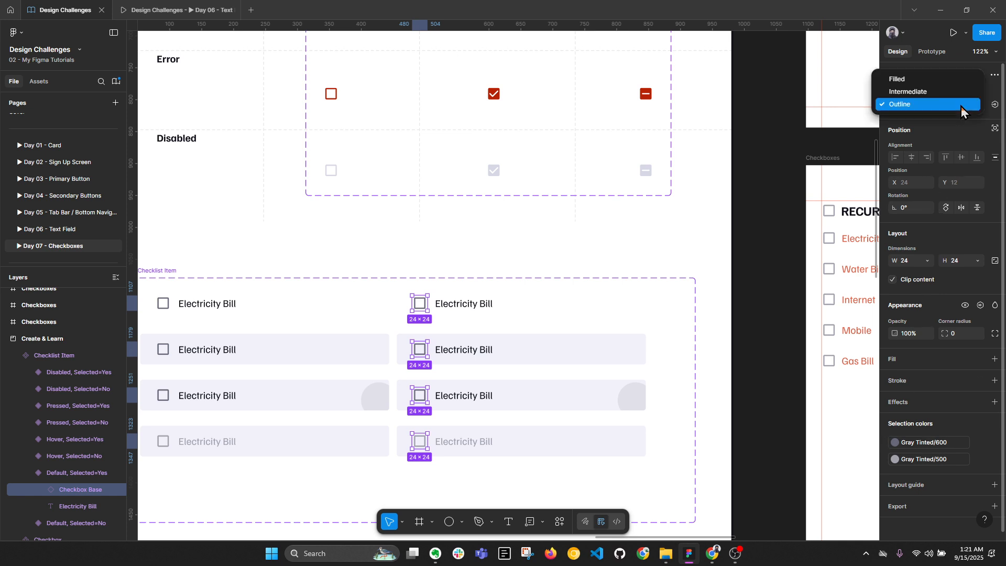
{"action": "left_click", "coordinate": [919, 81]}
Swap the checked boxes' Gray Tinted/800 colour for Primary/500 blue
{"action": "scroll", "coordinate": [489, 380], "scroll_direction": "down", "scroll_amount": 3}
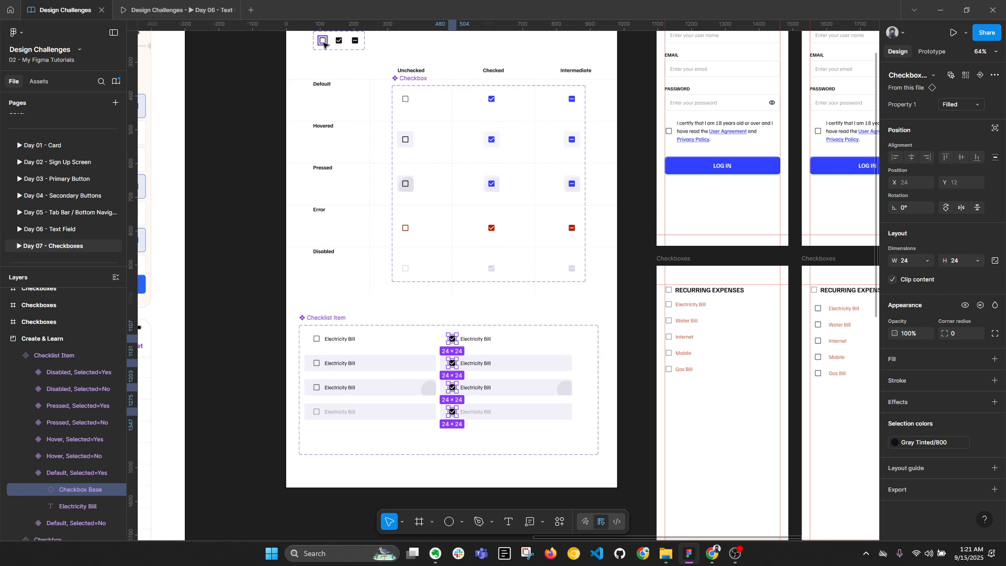
{"action": "scroll", "coordinate": [453, 341], "scroll_direction": "up", "scroll_amount": 3}
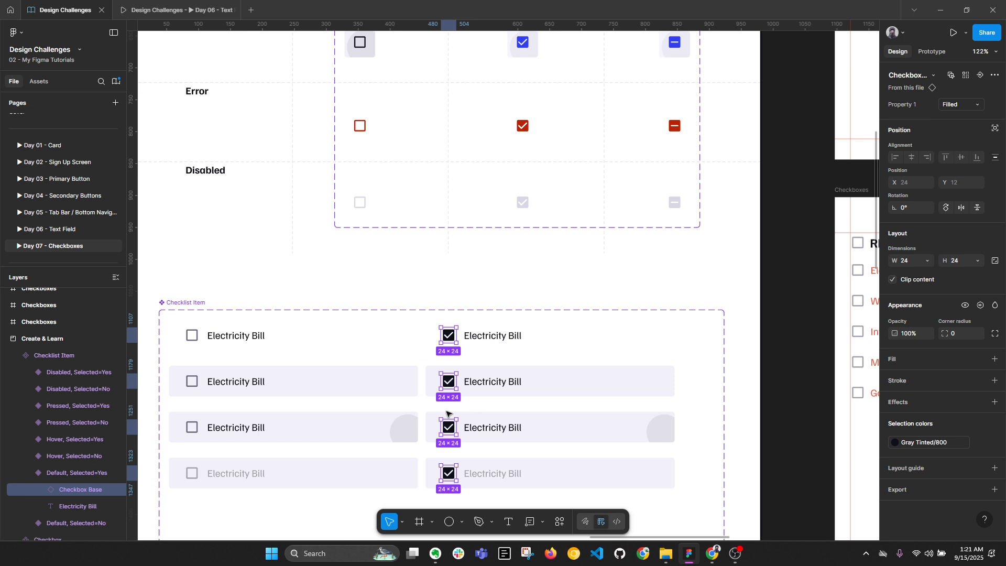
{"action": "scroll", "coordinate": [451, 409], "scroll_direction": "up", "scroll_amount": 2}
{"action": "left_click", "coordinate": [895, 442]}
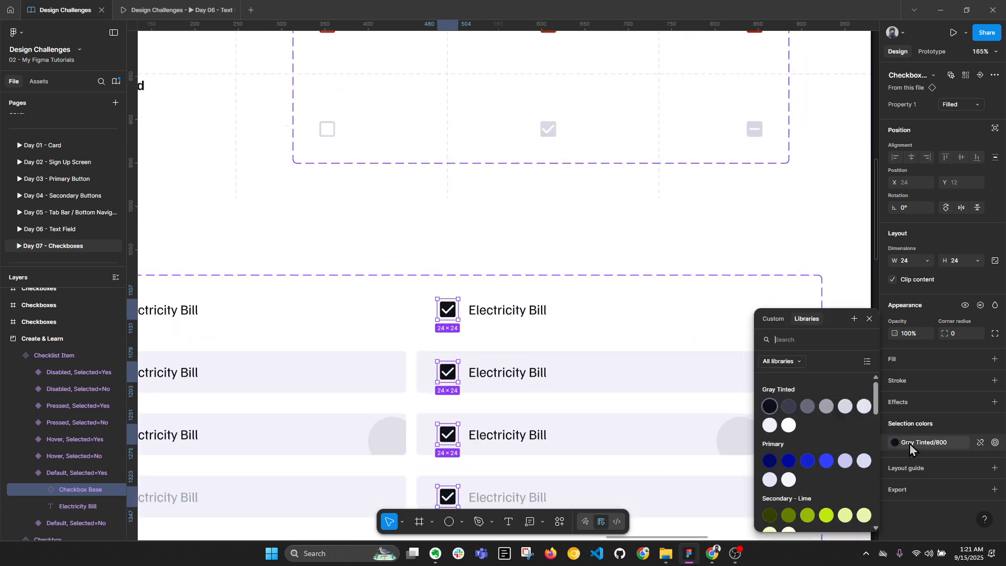
{"action": "left_click", "coordinate": [822, 463]}
{"action": "scroll", "coordinate": [463, 276], "scroll_direction": "down", "scroll_amount": 2}
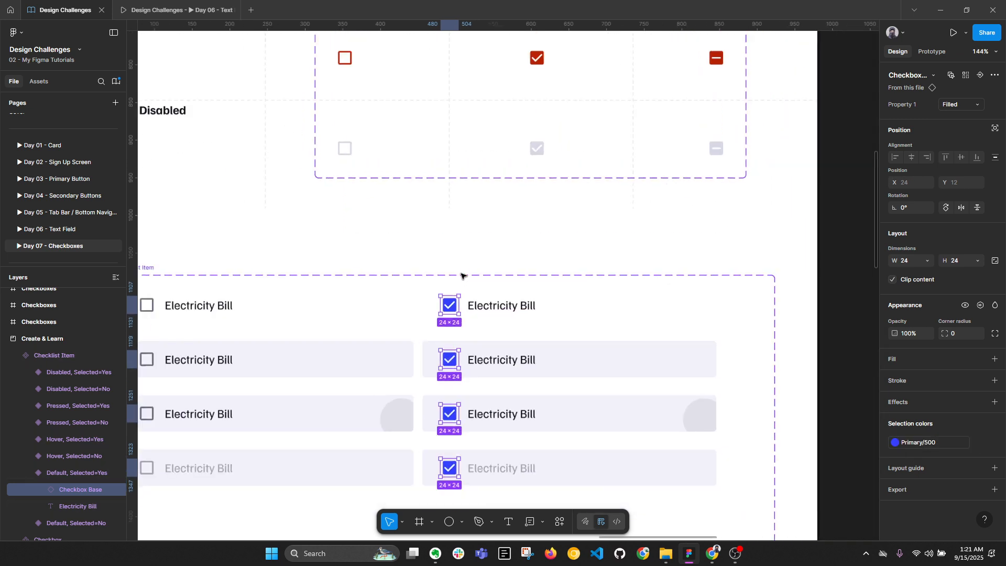
Tint the Hover and Pressed Selected=Yes row backgrounds Primary/200
{"action": "left_click", "coordinate": [591, 308]}
{"action": "scroll", "coordinate": [649, 325], "scroll_direction": "down", "scroll_amount": 2}
{"action": "left_click", "coordinate": [631, 287]}
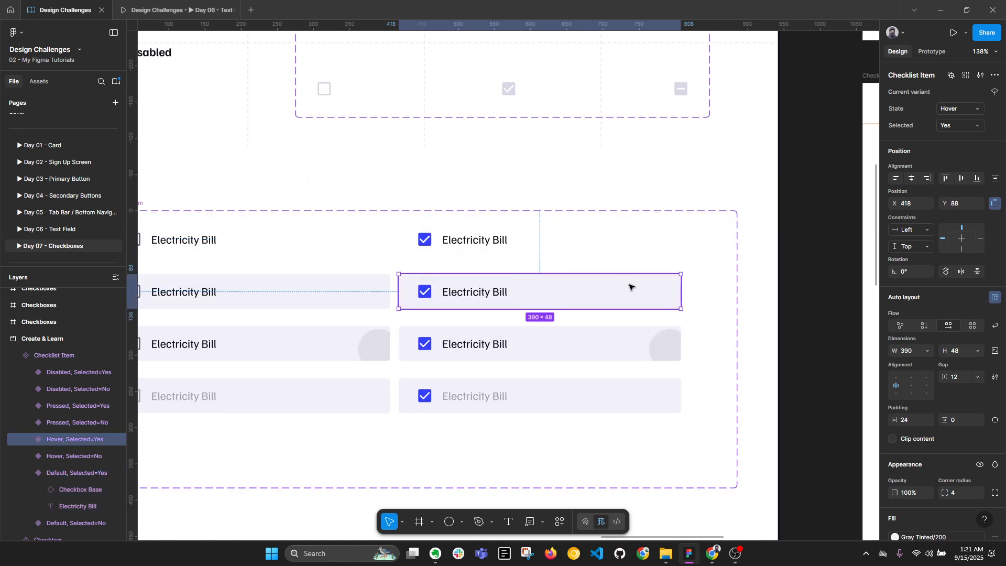
{"action": "scroll", "coordinate": [932, 394], "scroll_direction": "down", "scroll_amount": 4}
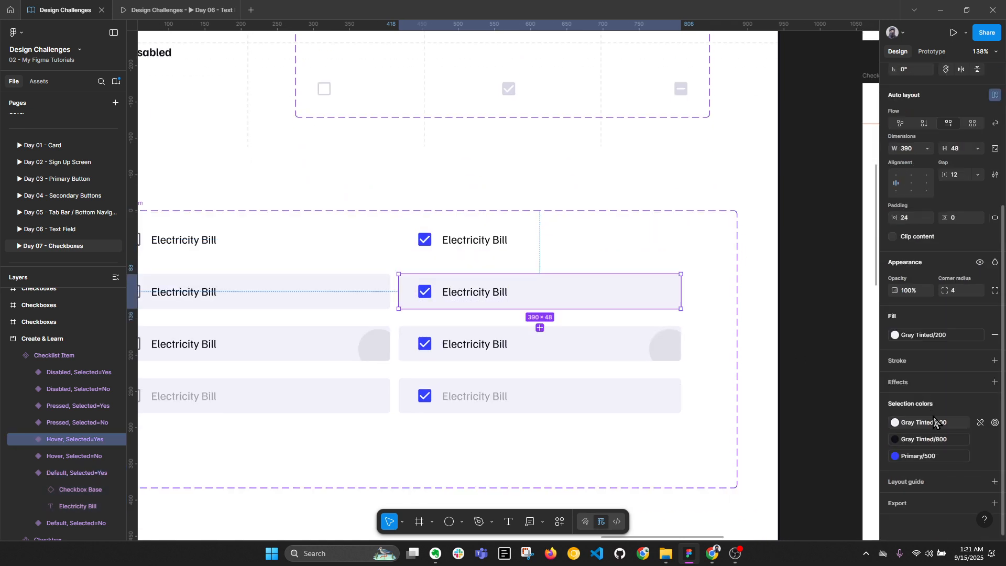
{"action": "left_click", "coordinate": [929, 335]}
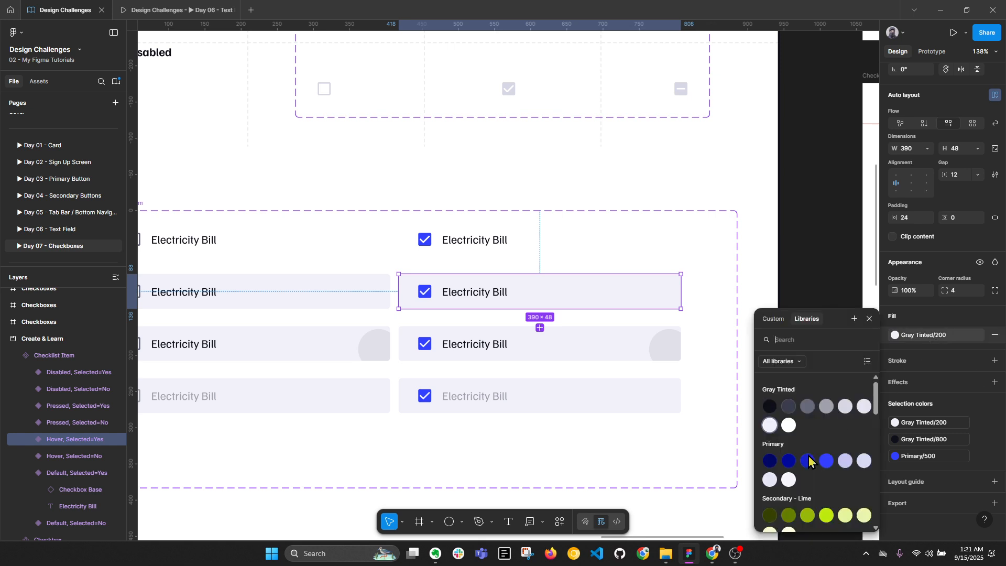
{"action": "left_click", "coordinate": [788, 480]}
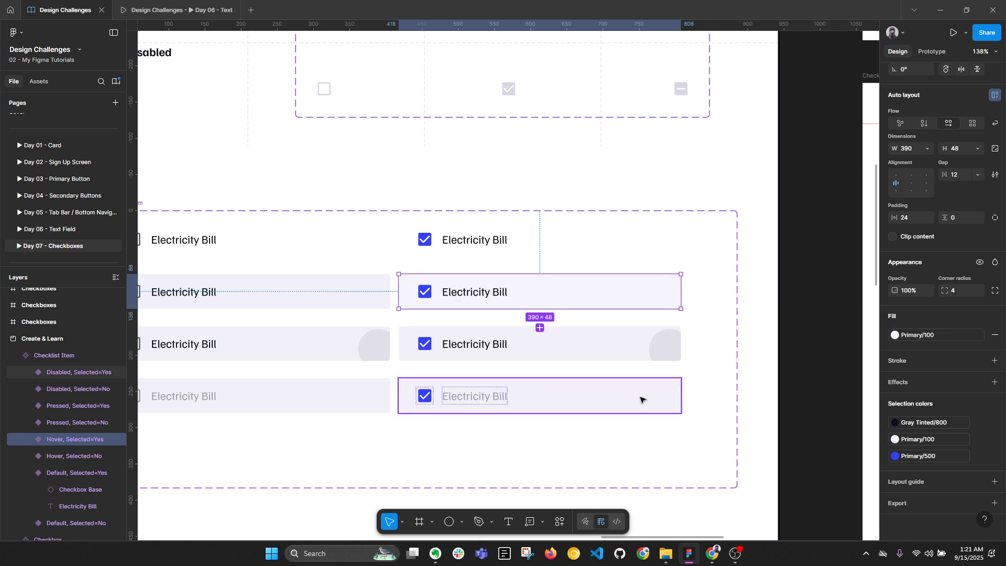
{"action": "left_click", "coordinate": [916, 336]}
{"action": "left_click", "coordinate": [769, 466]}
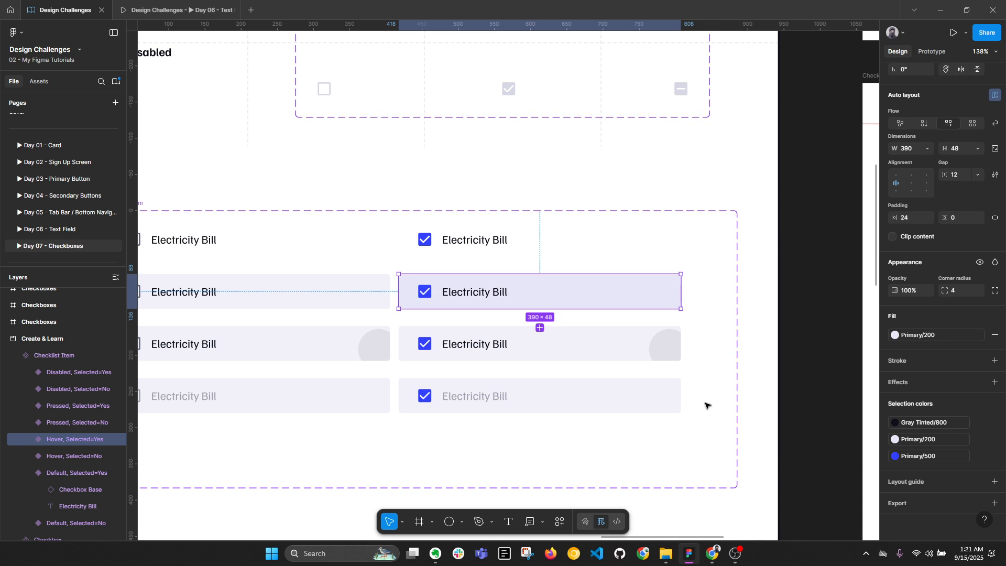
{"action": "left_click", "coordinate": [573, 351]}
{"action": "left_click", "coordinate": [895, 338]}
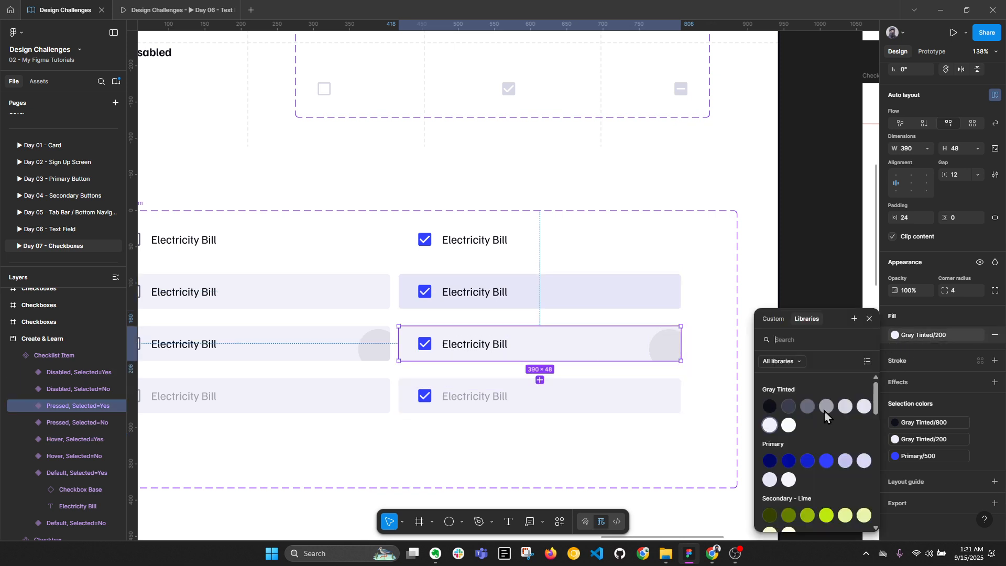
{"action": "left_click", "coordinate": [768, 479]}
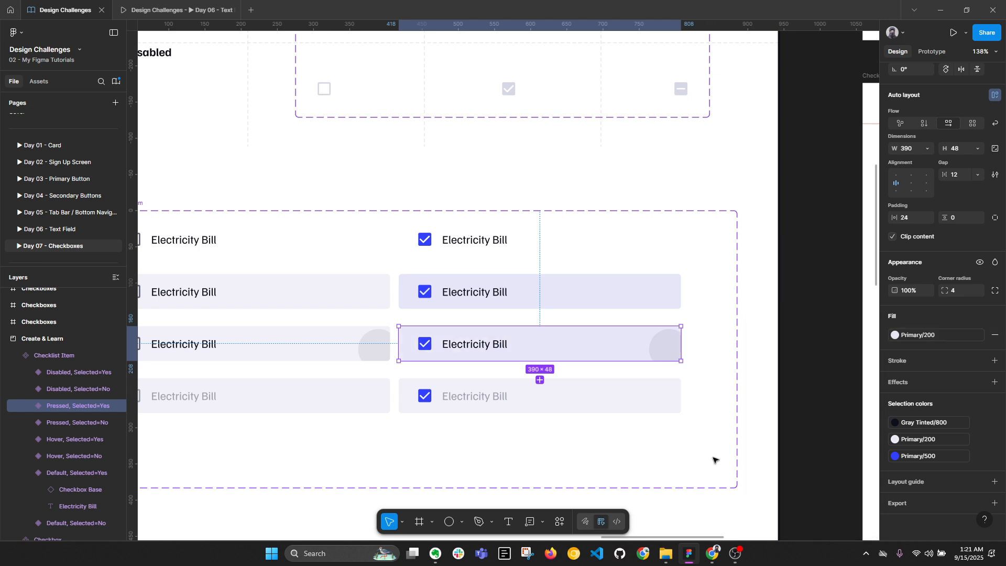
Colour the Disabled Selected=Yes checkbox light Primary/400
{"action": "left_click", "coordinate": [595, 403]}
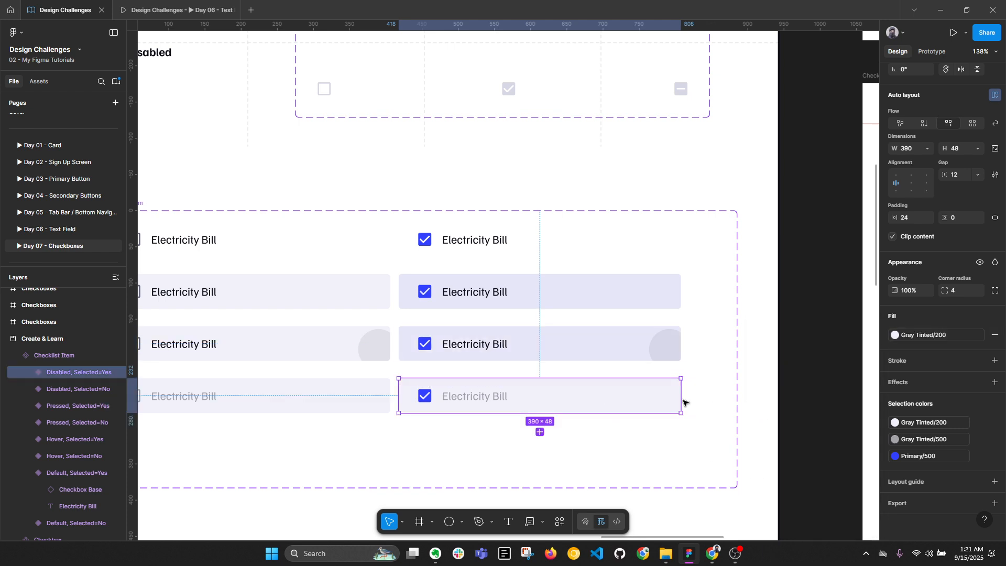
{"action": "left_click", "coordinate": [471, 396]}
{"action": "left_click", "coordinate": [423, 396]}
{"action": "left_click", "coordinate": [928, 443]}
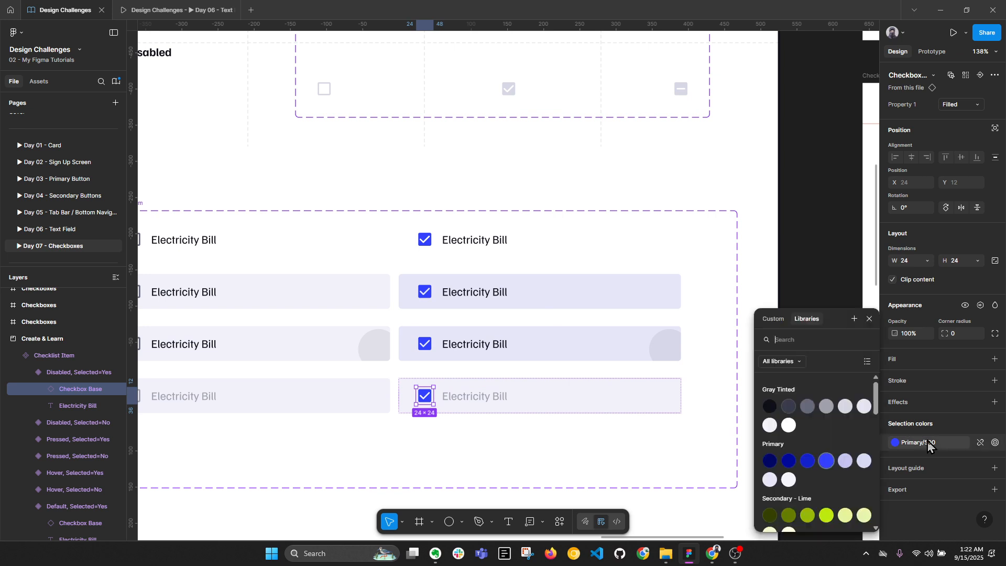
{"action": "left_click", "coordinate": [845, 461]}
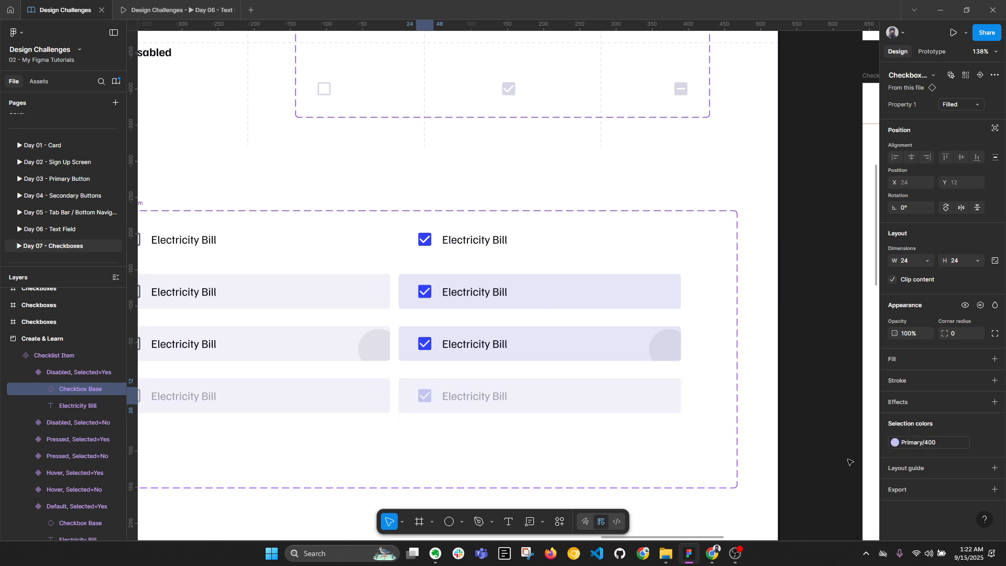
Turn the four Selected=Yes labels Primary/500 blue
{"action": "left_click", "coordinate": [488, 402]}
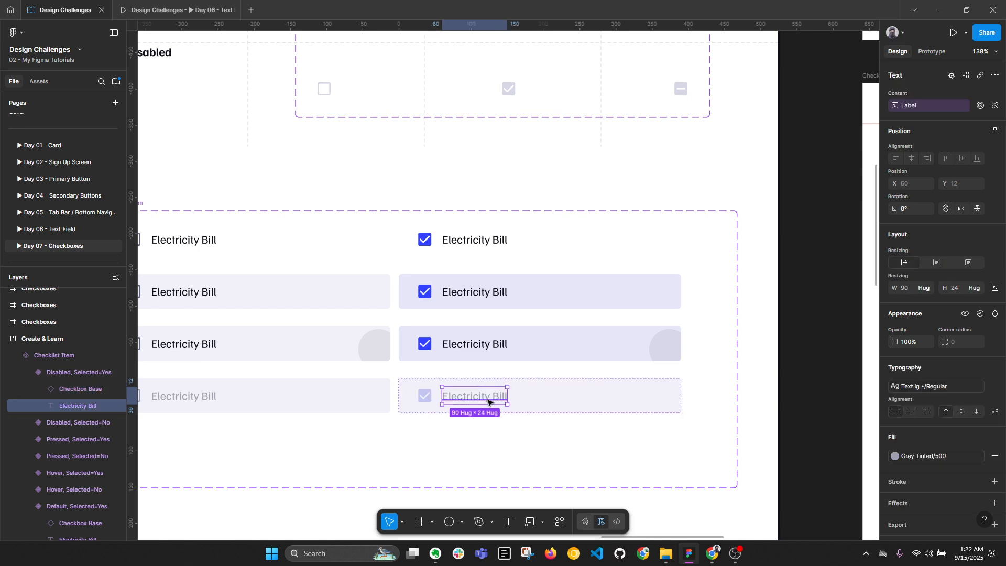
{"action": "left_click", "coordinate": [474, 345], "text": "shift"}
{"action": "left_click", "coordinate": [474, 292], "text": "shift"}
{"action": "left_click", "coordinate": [473, 240], "text": "shift"}
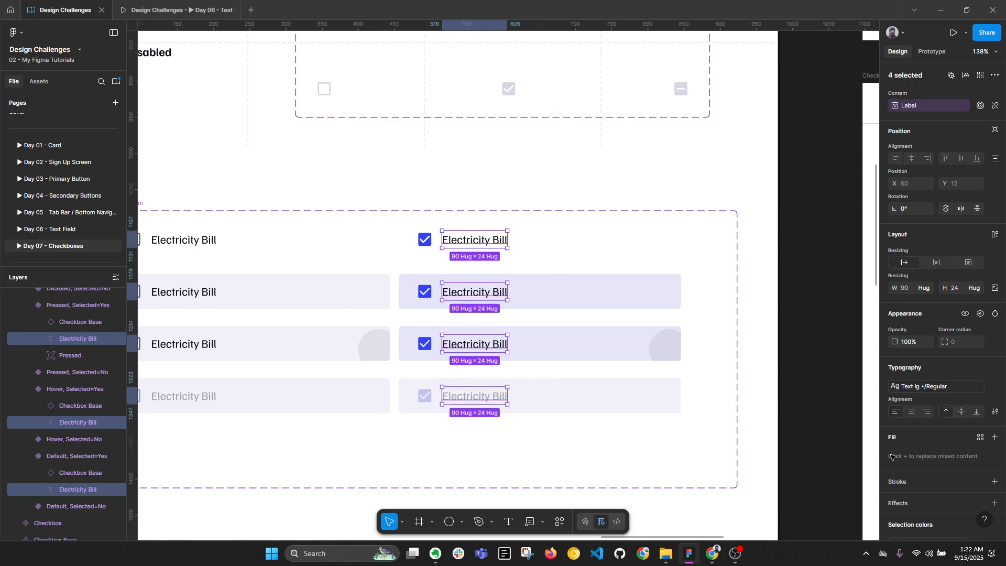
{"action": "left_click", "coordinate": [980, 437]}
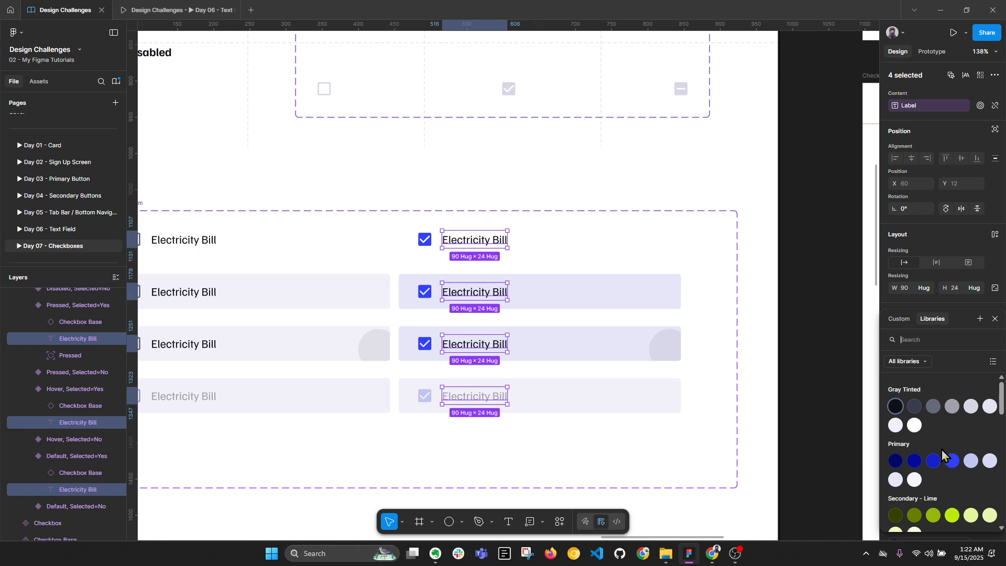
{"action": "left_click", "coordinate": [952, 462]}
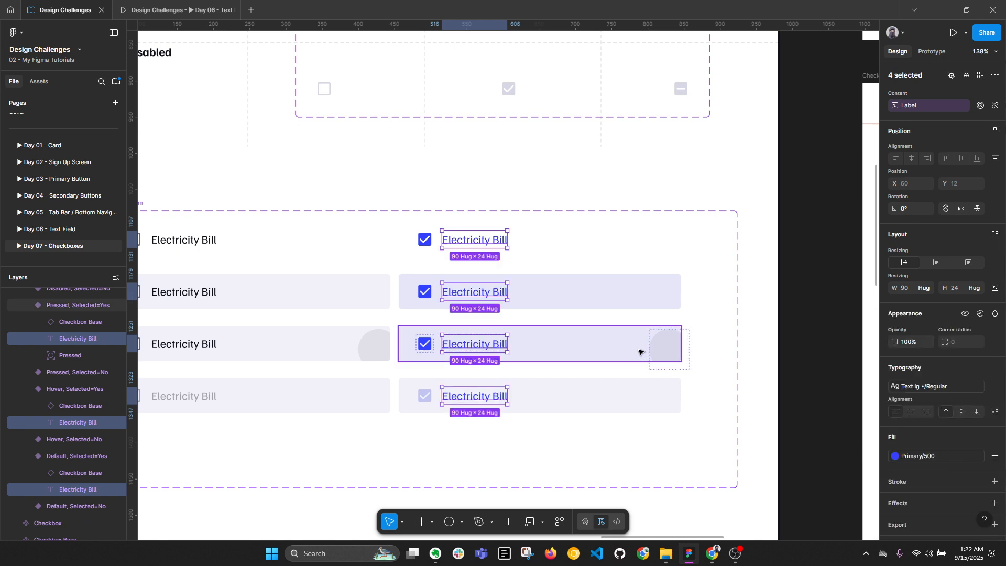
Make the disabled selected row's label pale Primary/400
{"action": "left_click", "coordinate": [474, 396]}
{"action": "left_click", "coordinate": [935, 456]}
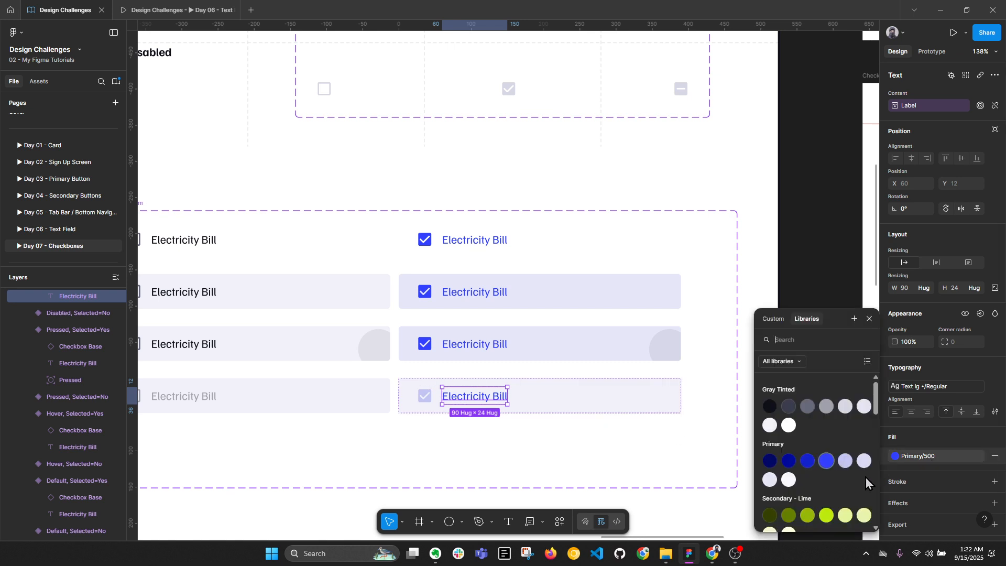
{"action": "left_click", "coordinate": [844, 461]}
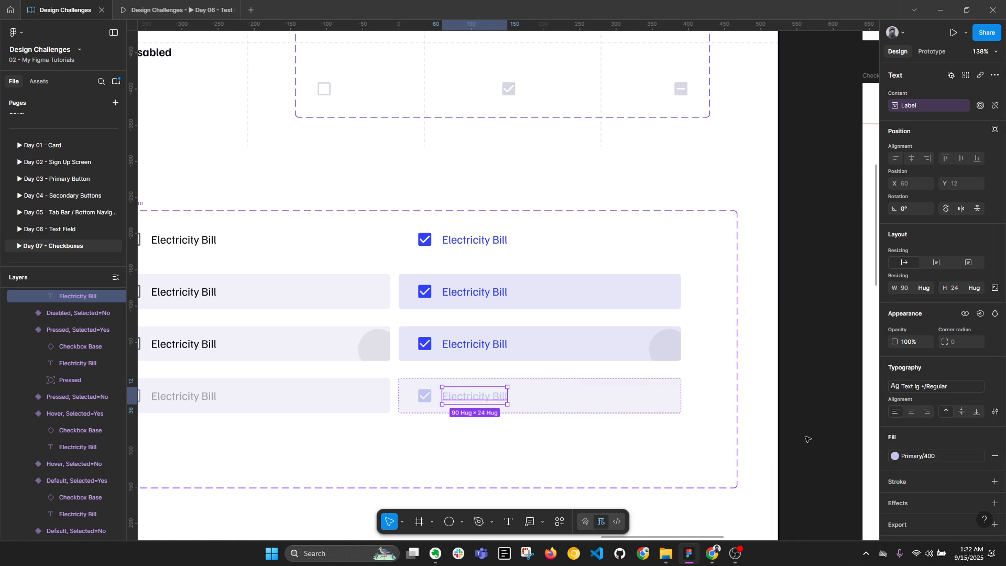
{"action": "left_click", "coordinate": [462, 406]}
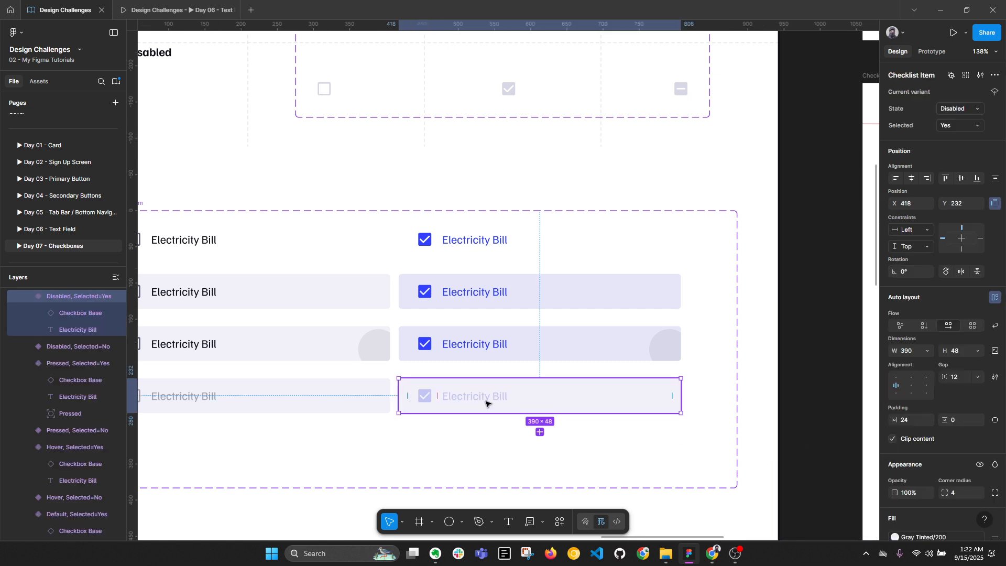
Recolour the disabled selected row's checkbox and label to Gray Tinted/500
{"action": "scroll", "coordinate": [366, 388], "scroll_direction": "left", "scroll_amount": 3}
{"action": "scroll", "coordinate": [366, 388], "scroll_direction": "down", "scroll_amount": 1}
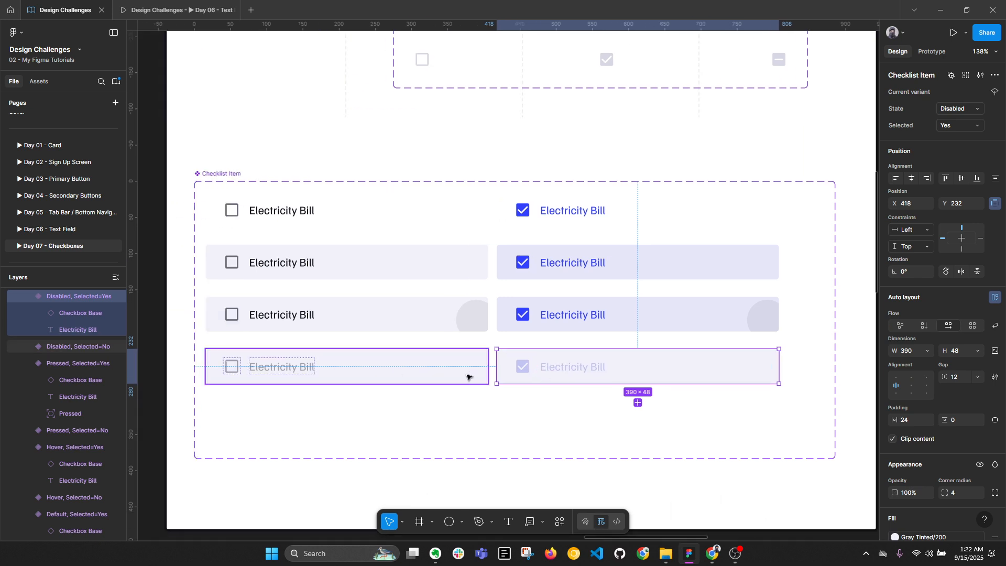
{"action": "double_click", "coordinate": [299, 370]}
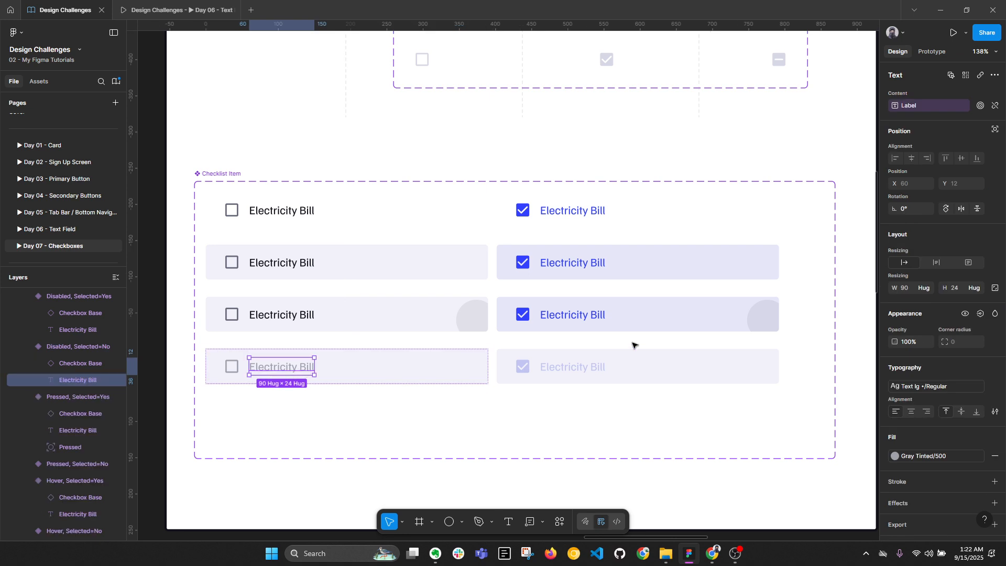
{"action": "left_click", "coordinate": [576, 366]}
{"action": "left_click", "coordinate": [524, 367], "text": "shift"}
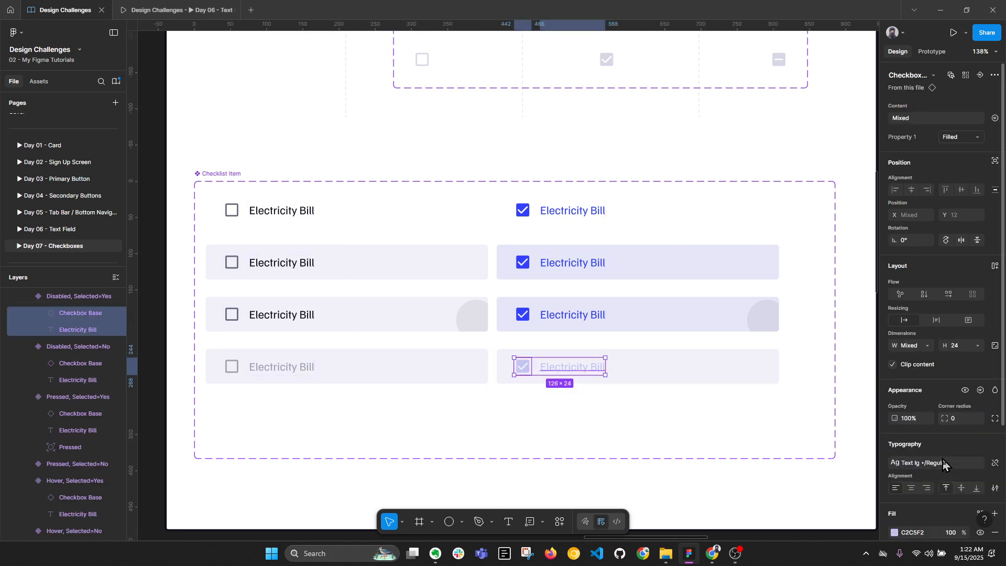
{"action": "scroll", "coordinate": [935, 451], "scroll_direction": "down", "scroll_amount": 3}
{"action": "left_click", "coordinate": [929, 478]}
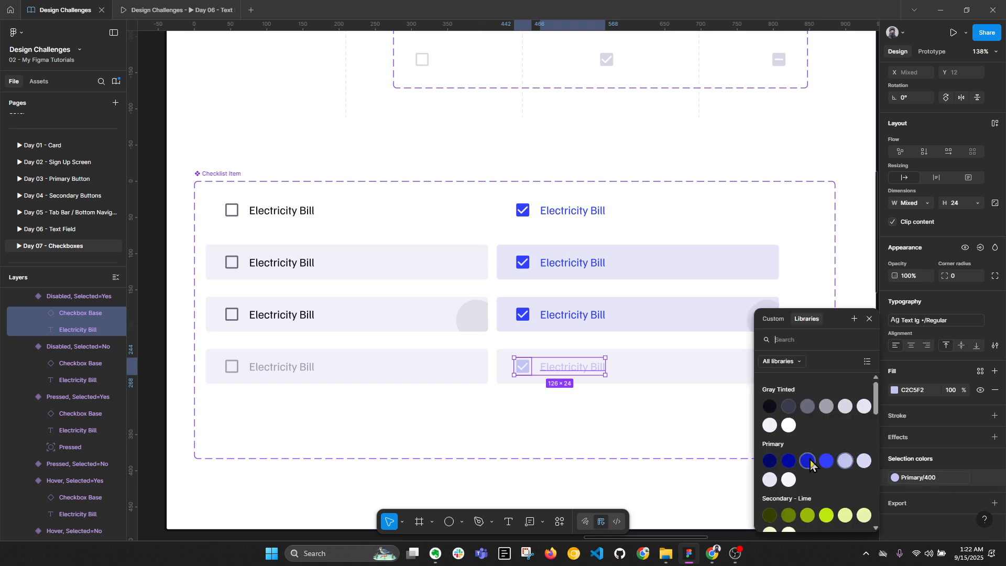
{"action": "left_click", "coordinate": [826, 406]}
{"action": "left_click", "coordinate": [701, 430]}
Compare the selected and unselected Disabled variants, then clear the selection
{"action": "left_click", "coordinate": [705, 375]}
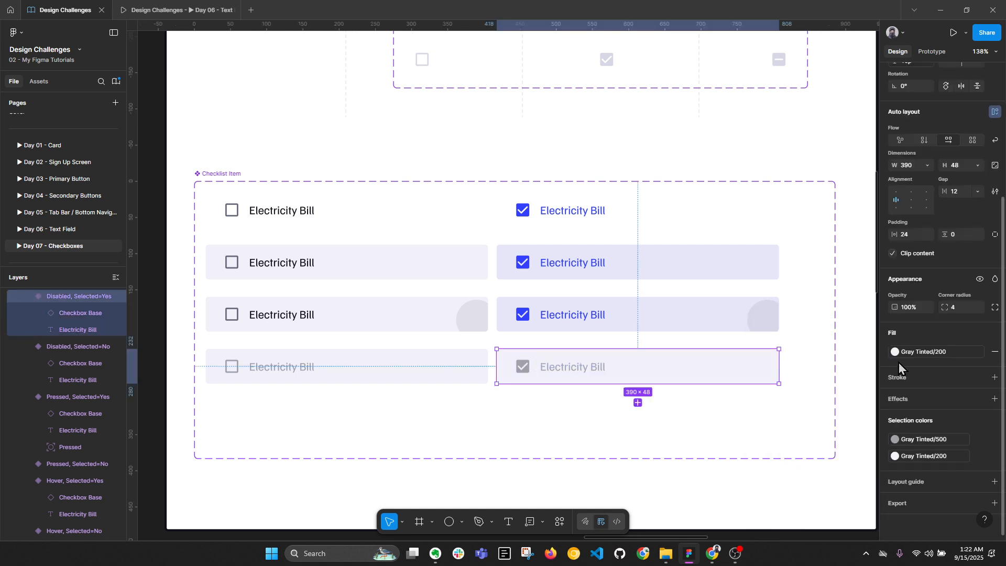
{"action": "left_click", "coordinate": [404, 375]}
{"action": "left_click", "coordinate": [615, 372], "text": "shift"}
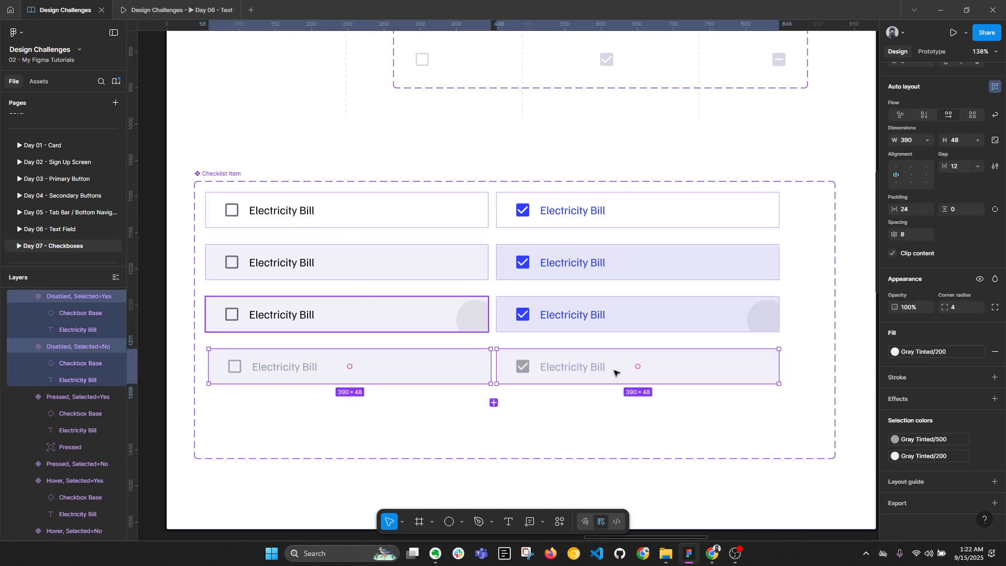
{"action": "left_click", "coordinate": [704, 364], "text": "shift"}
{"action": "left_click", "coordinate": [705, 363]}
{"action": "left_click", "coordinate": [544, 400]}
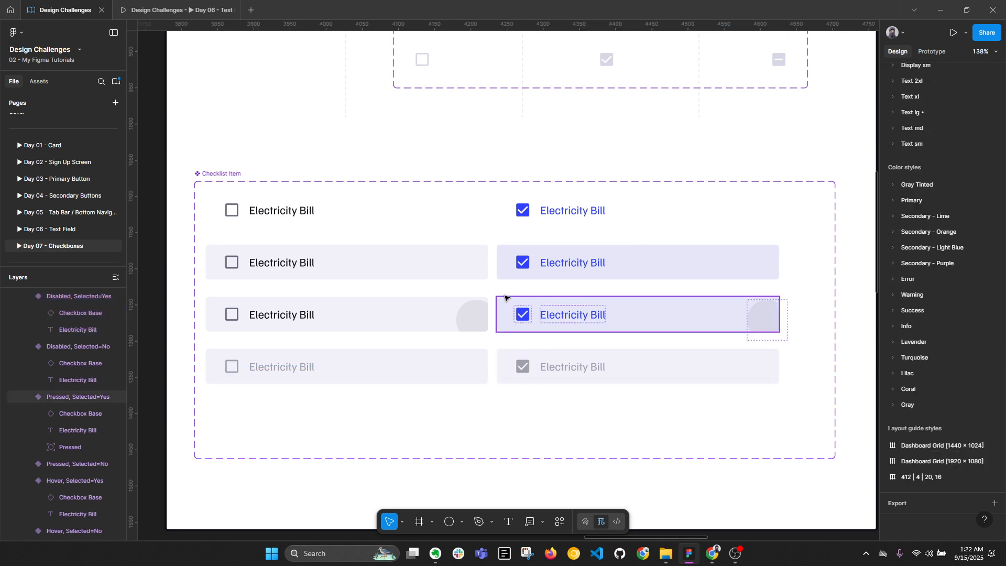
{"action": "scroll", "coordinate": [506, 291], "scroll_direction": "down", "scroll_amount": 3}
Collapse the layer tree and select the RECURRING EXPENSES section heading
{"action": "scroll", "coordinate": [731, 274], "scroll_direction": "right", "scroll_amount": 5}
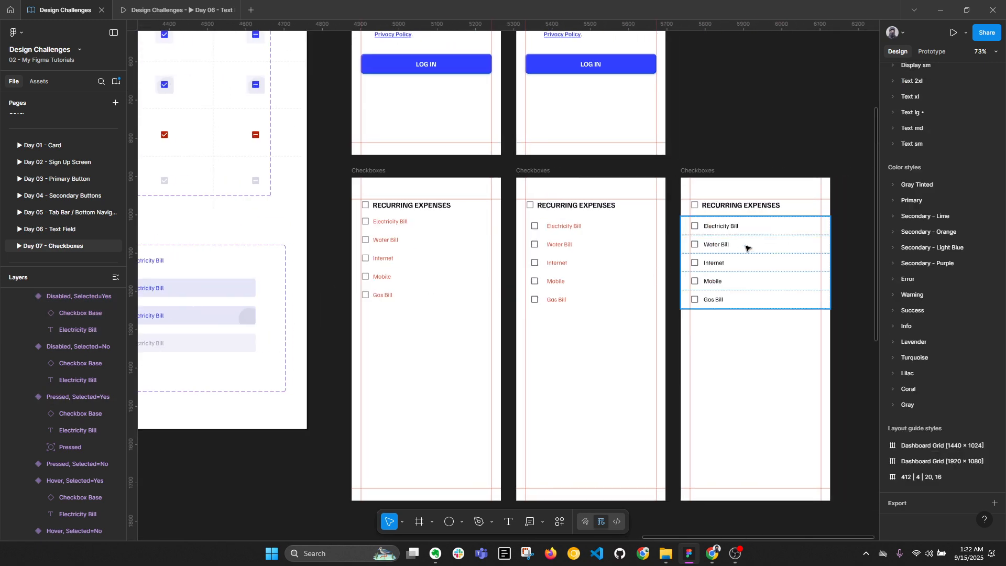
{"action": "scroll", "coordinate": [591, 222], "scroll_direction": "up", "scroll_amount": 3}
{"action": "double_click", "coordinate": [576, 234]}
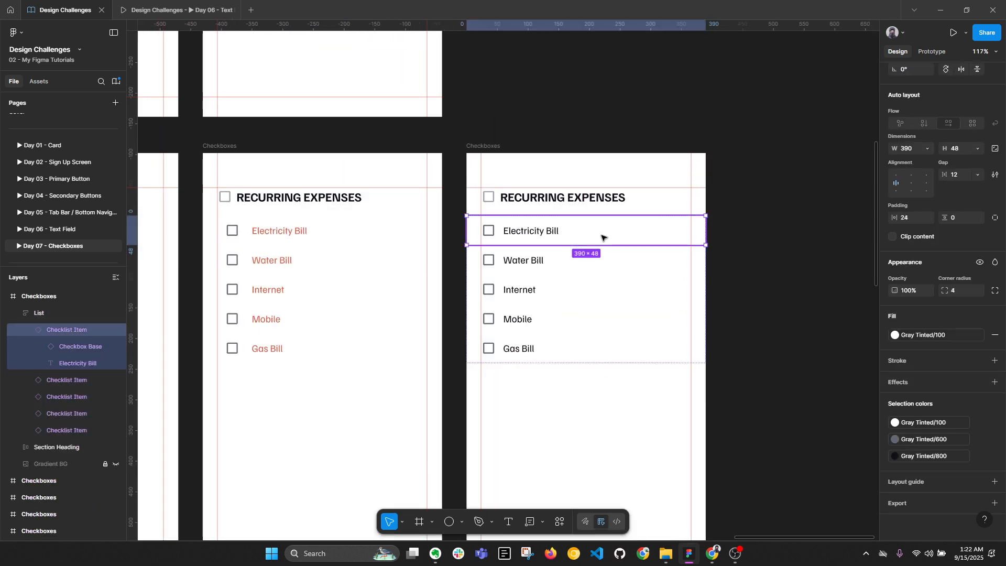
{"action": "scroll", "coordinate": [602, 233], "scroll_direction": "up", "scroll_amount": 2}
{"action": "key", "text": "alt+l"}
{"action": "scroll", "coordinate": [453, 140], "scroll_direction": "down", "scroll_amount": 2}
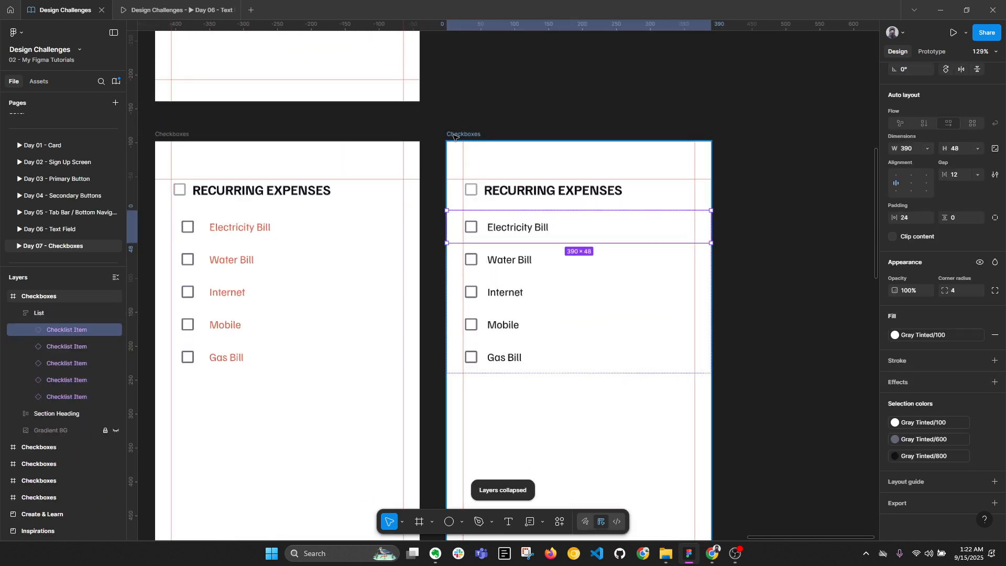
{"action": "left_click", "coordinate": [454, 135]}
{"action": "scroll", "coordinate": [970, 74], "scroll_direction": "up", "scroll_amount": 3}
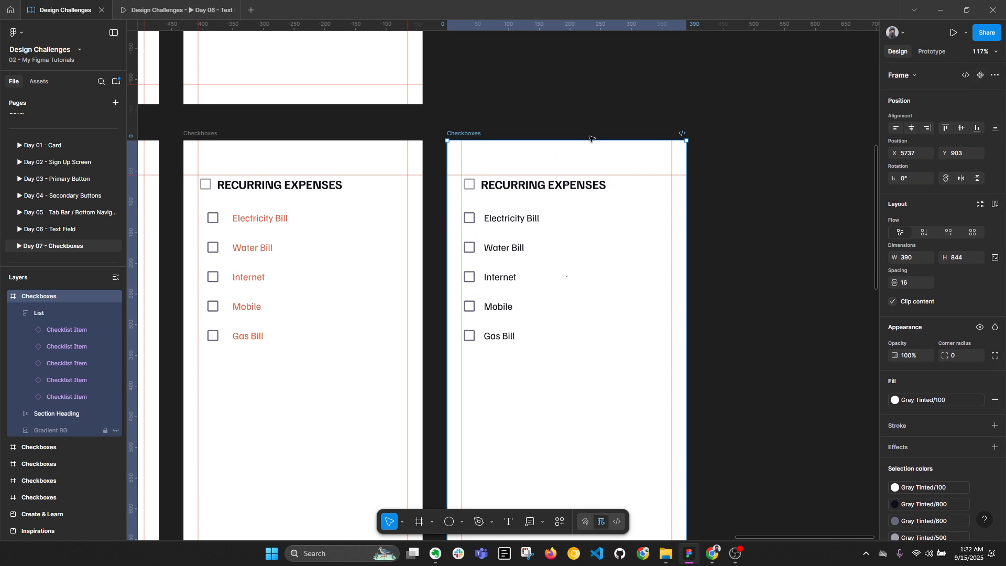
{"action": "left_click", "coordinate": [522, 186]}
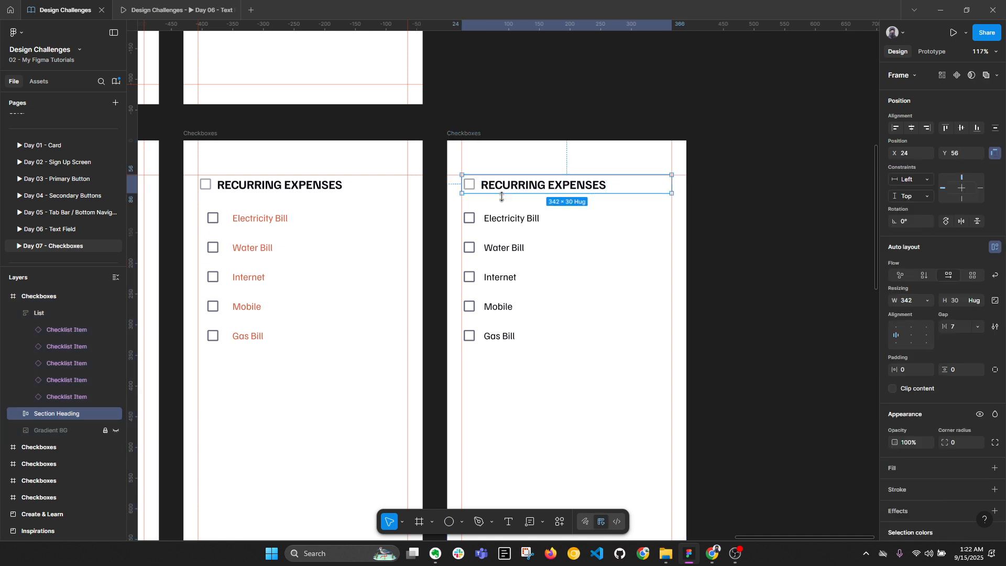
{"action": "scroll", "coordinate": [505, 197], "scroll_direction": "up", "scroll_amount": 2}
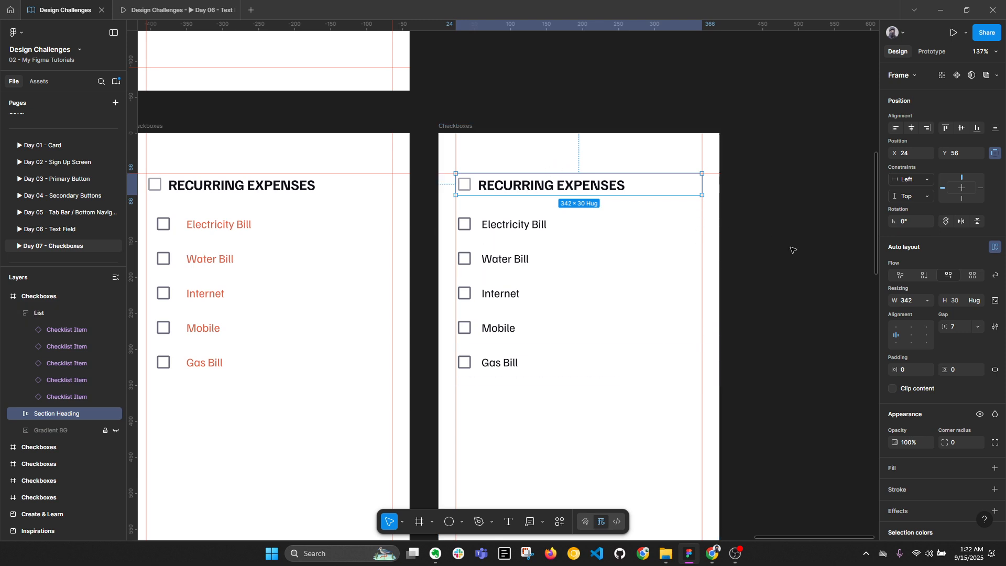
Set the heading's checkbox-to-text gap to 12 and height to 42, and nudge the list down
{"action": "left_click", "coordinate": [967, 328]}
{"action": "type", "text": "12"}
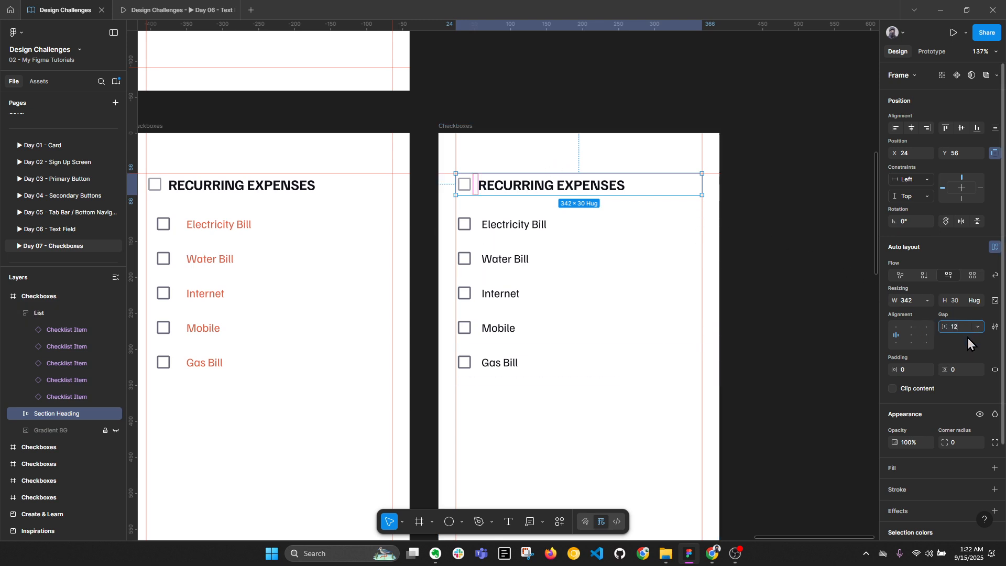
{"action": "key", "text": "Return"}
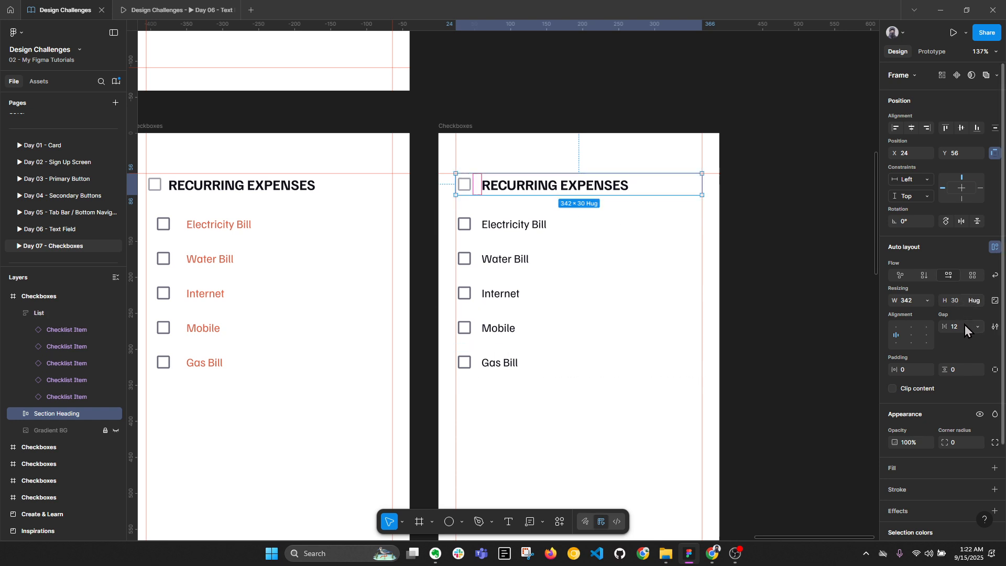
{"action": "left_click", "coordinate": [957, 305]}
{"action": "type", "text": "42"}
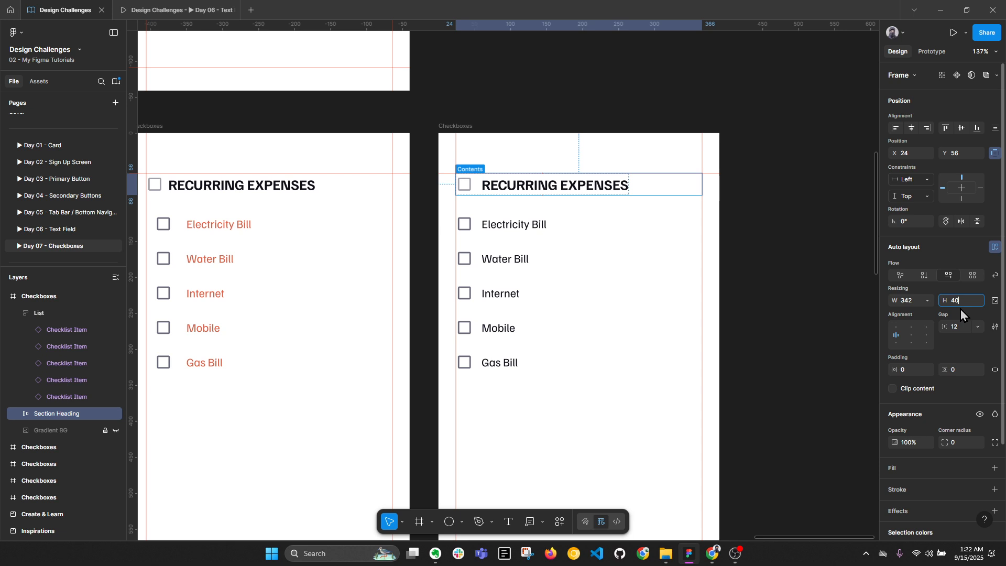
{"action": "key", "text": "Return"}
{"action": "left_click", "coordinate": [486, 219]}
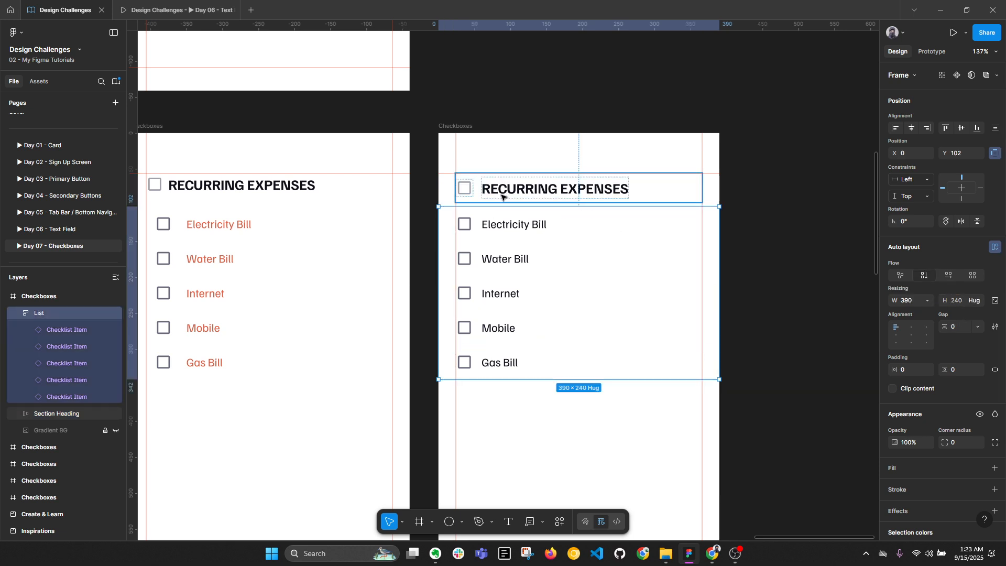
{"action": "key", "text": "shift+Down"}
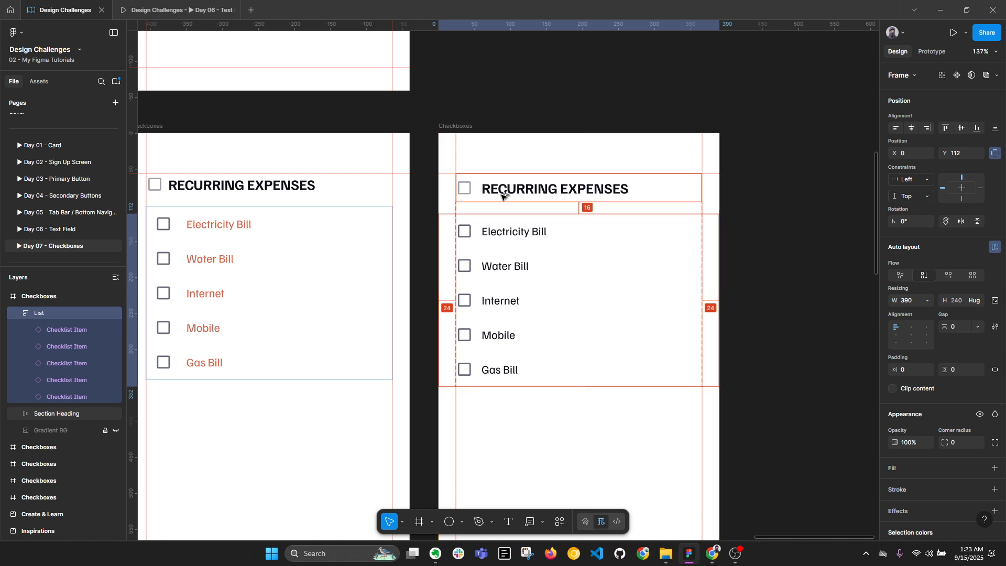
Give the heading 24 side padding and stretch it, left-aligned, to the full 390 width
{"action": "left_click", "coordinate": [511, 194]}
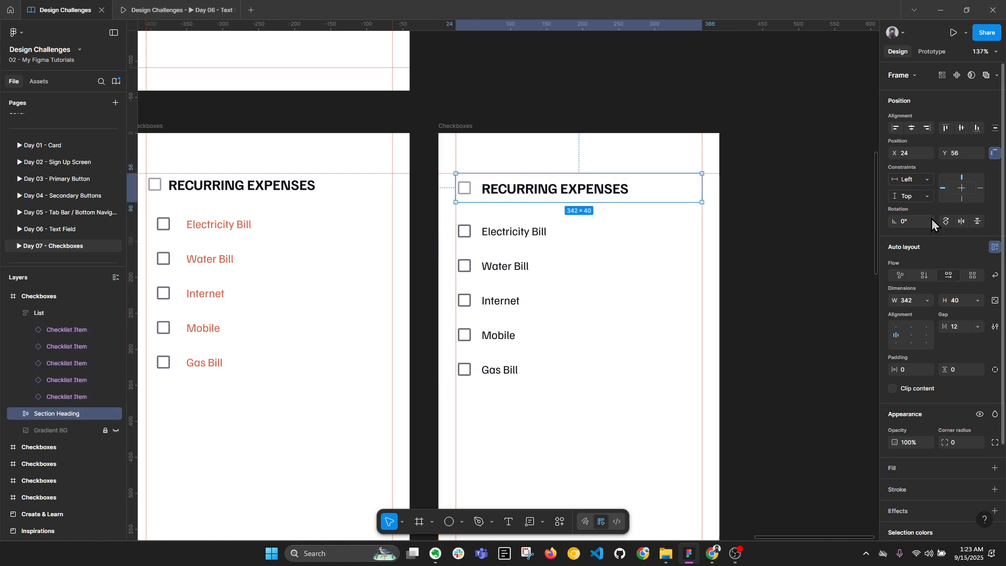
{"action": "left_click", "coordinate": [909, 372]}
{"action": "type", "text": "24"}
{"action": "key", "text": "Return"}
{"action": "left_click", "coordinate": [898, 129]}
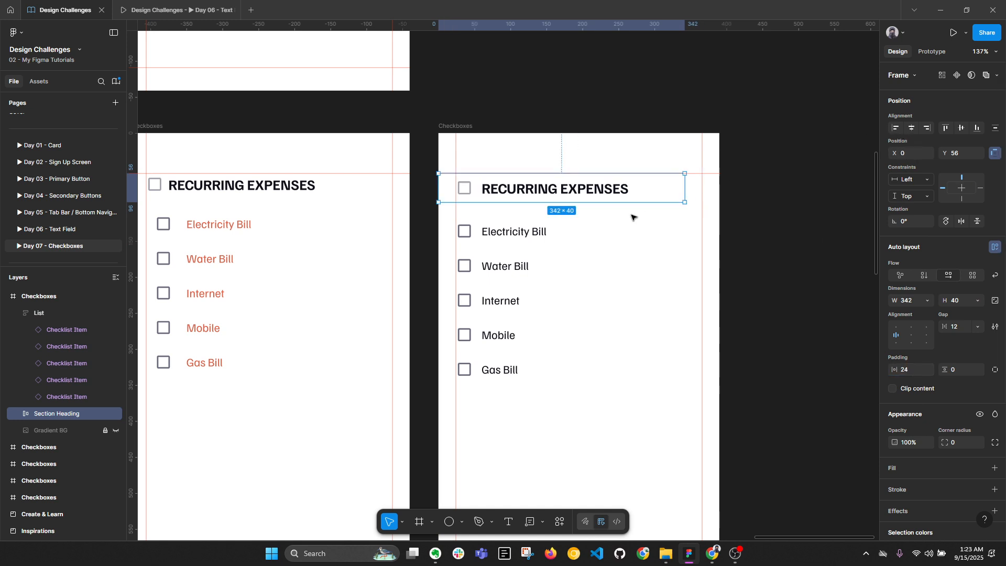
{"action": "left_click_drag", "start_coordinate": [680, 198], "coordinate": [718, 193]}
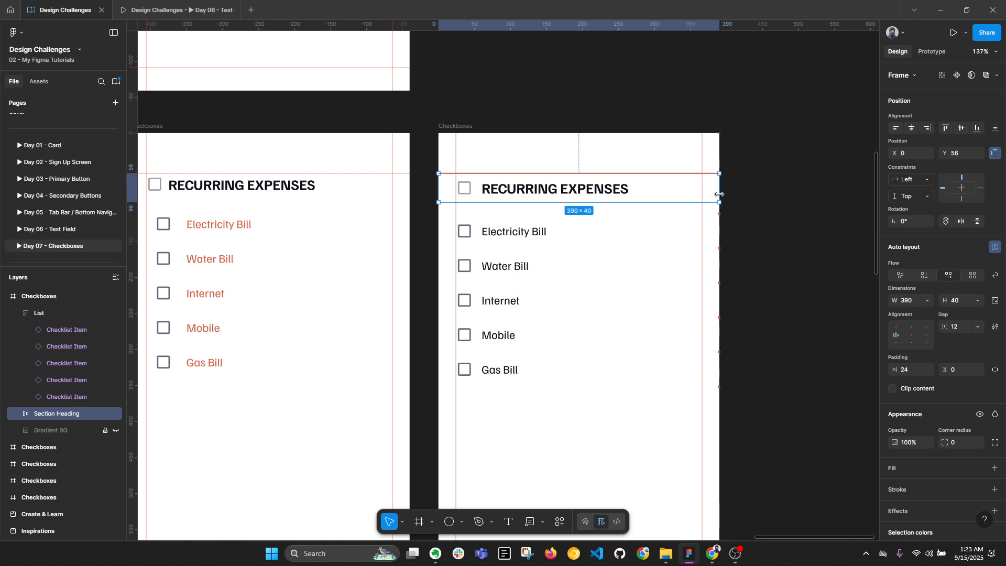
{"action": "key", "text": "alt"}
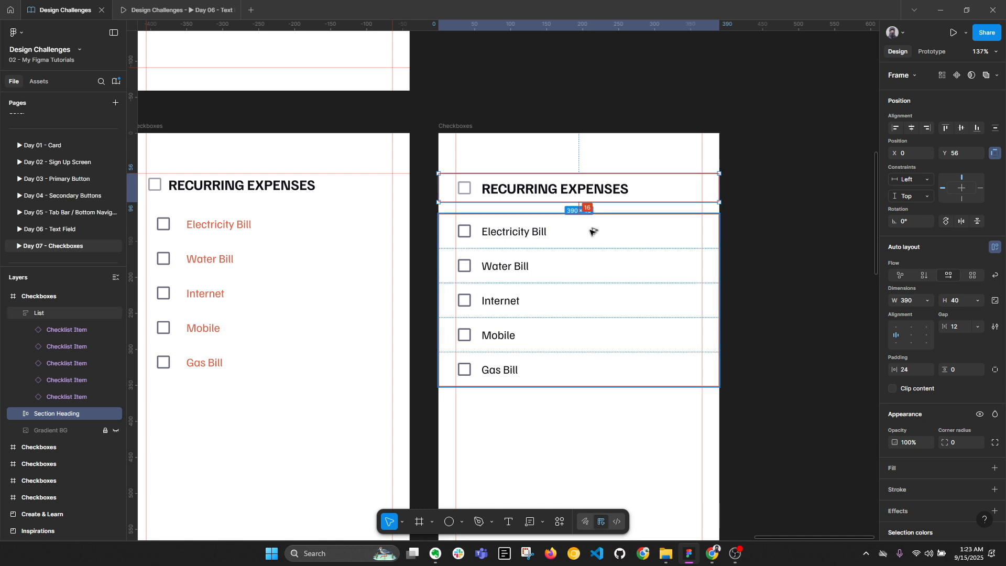
Set the heading height to 48 and move the checklist up flush beneath it
{"action": "left_click", "coordinate": [960, 300]}
{"action": "type", "text": "48"}
{"action": "key", "text": "Return"}
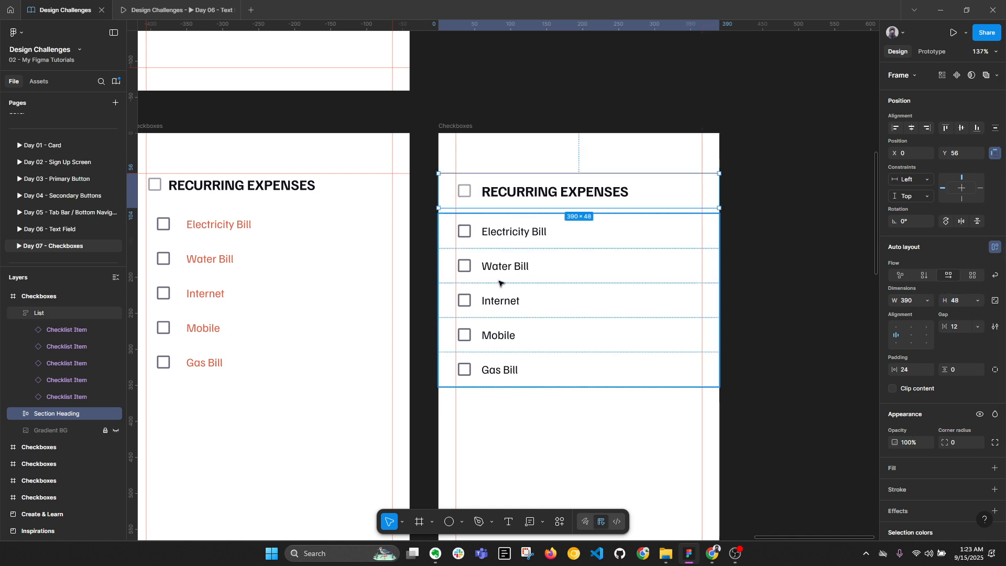
{"action": "left_click", "coordinate": [492, 245]}
{"action": "left_click_drag", "start_coordinate": [506, 229], "coordinate": [508, 225]}
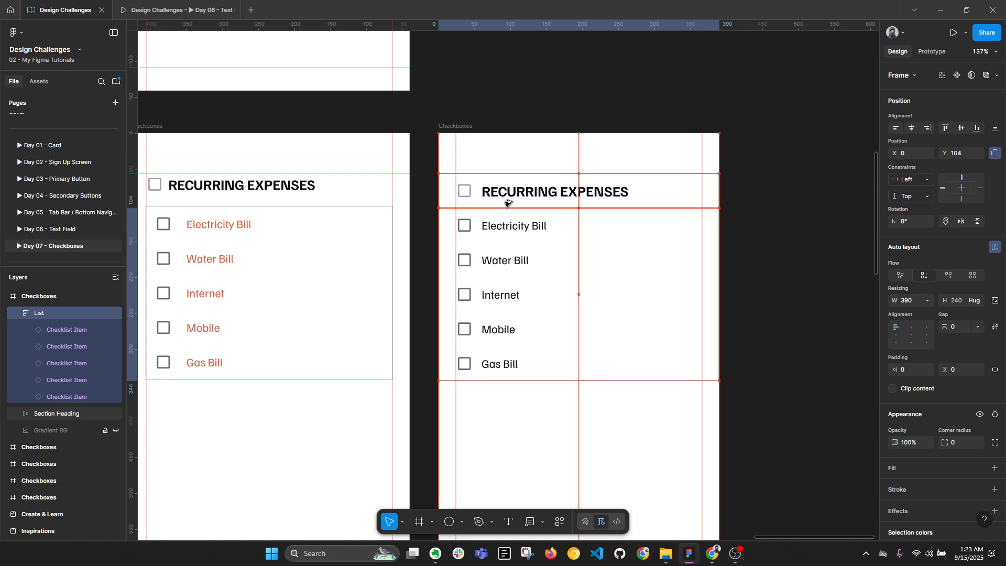
{"action": "left_click", "coordinate": [590, 195]}
Set the checklist frame's horizontal padding to 32
{"action": "left_click", "coordinate": [714, 285]}
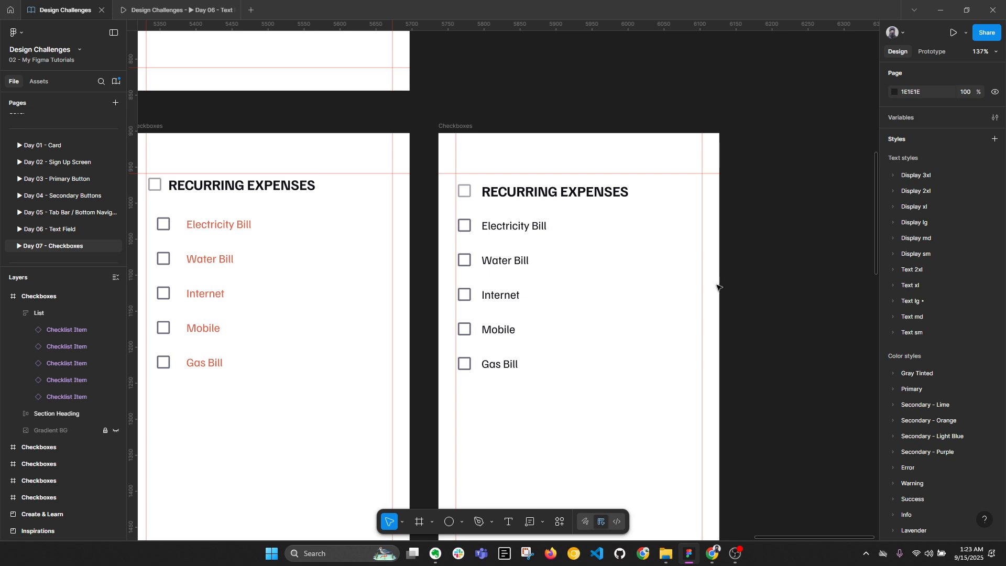
{"action": "left_click", "coordinate": [541, 255]}
{"action": "double_click", "coordinate": [529, 237]}
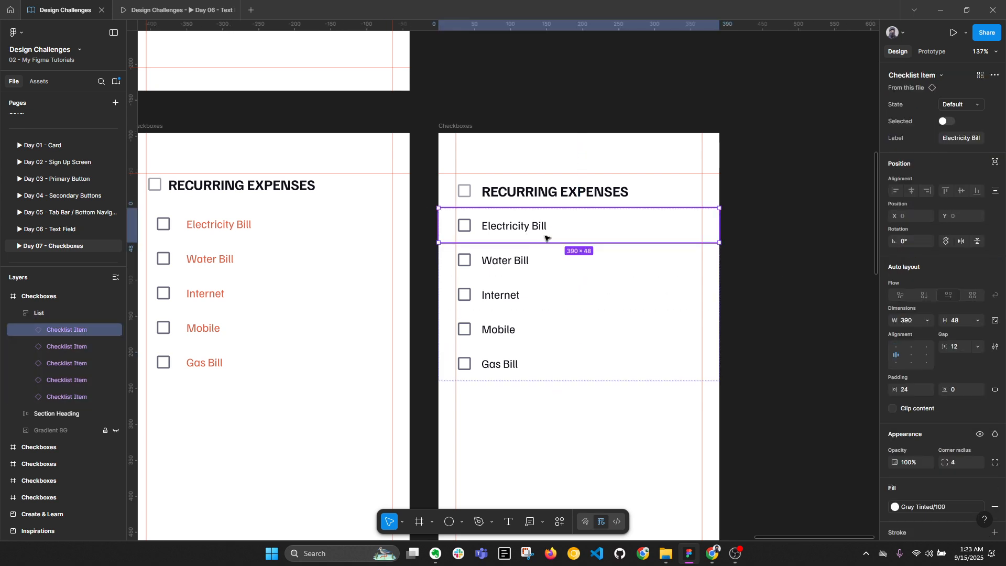
{"action": "key", "text": "Escape"}
{"action": "left_click", "coordinate": [492, 279]}
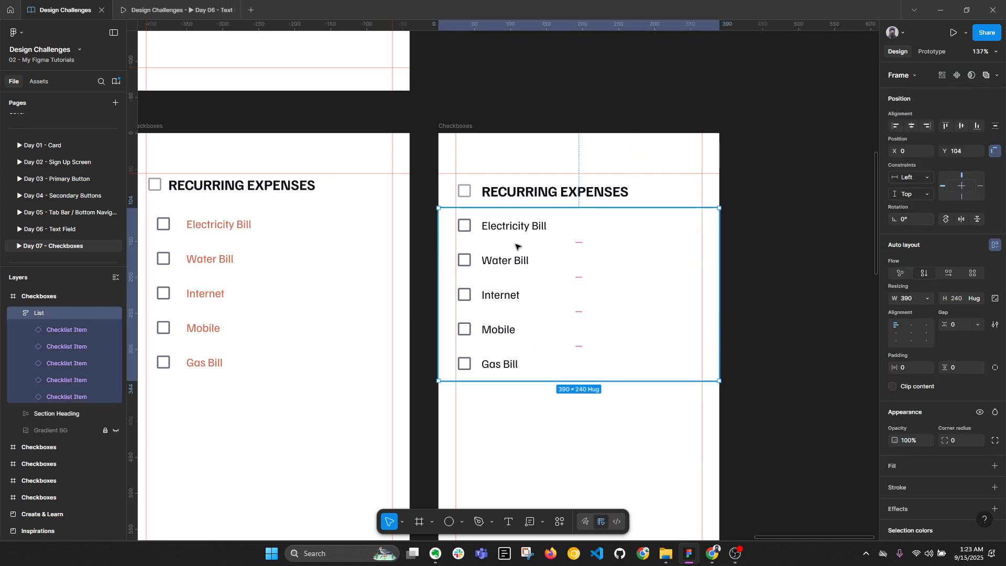
{"action": "left_click", "coordinate": [910, 367]}
{"action": "key", "text": "Return"}
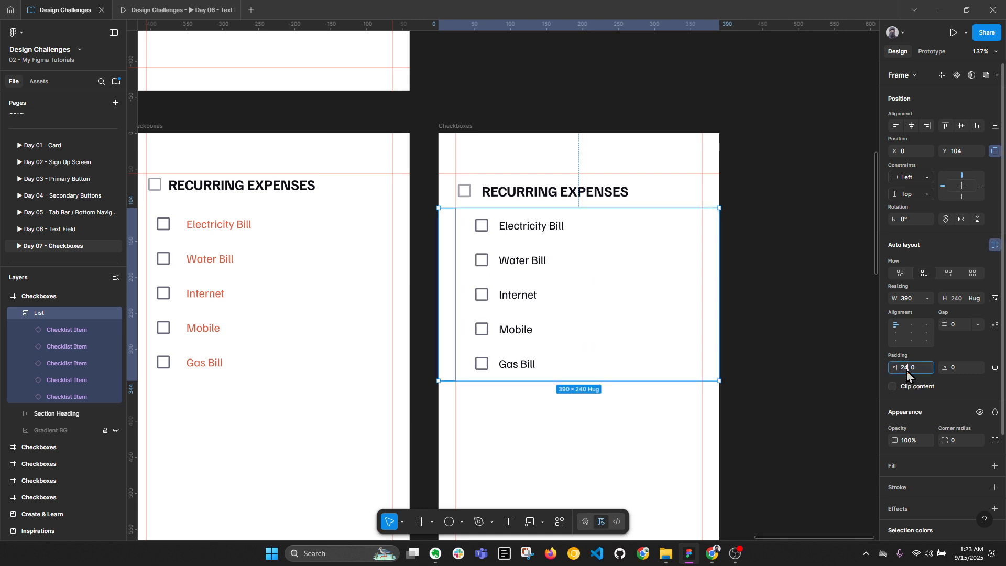
{"action": "type", "text": "32"}
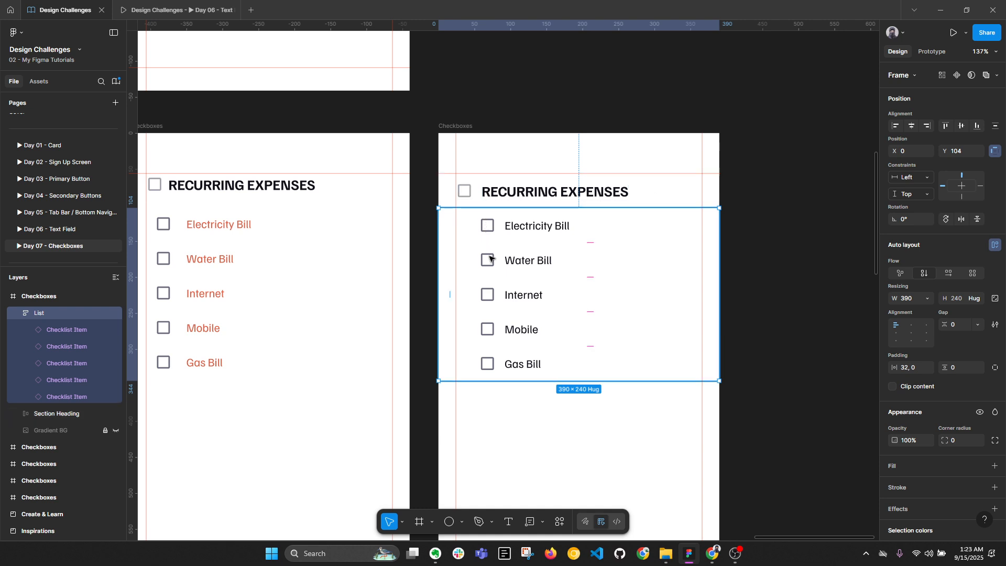
Apply the darker Gray Tinted/600 colour style to the heading checkbox
{"action": "left_click", "coordinate": [518, 226]}
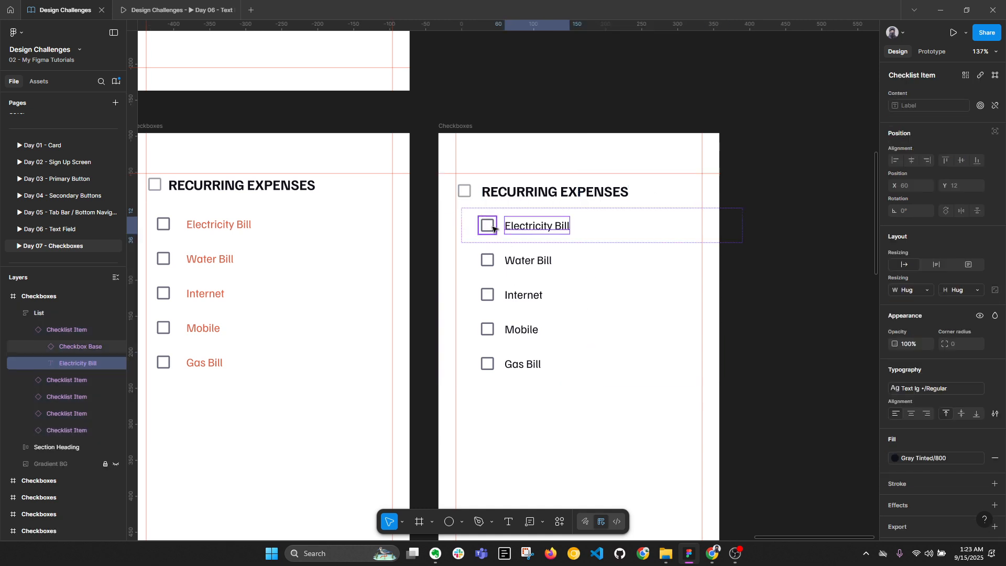
{"action": "left_click", "coordinate": [487, 225]}
{"action": "left_click", "coordinate": [555, 192]}
{"action": "left_click", "coordinate": [464, 191]}
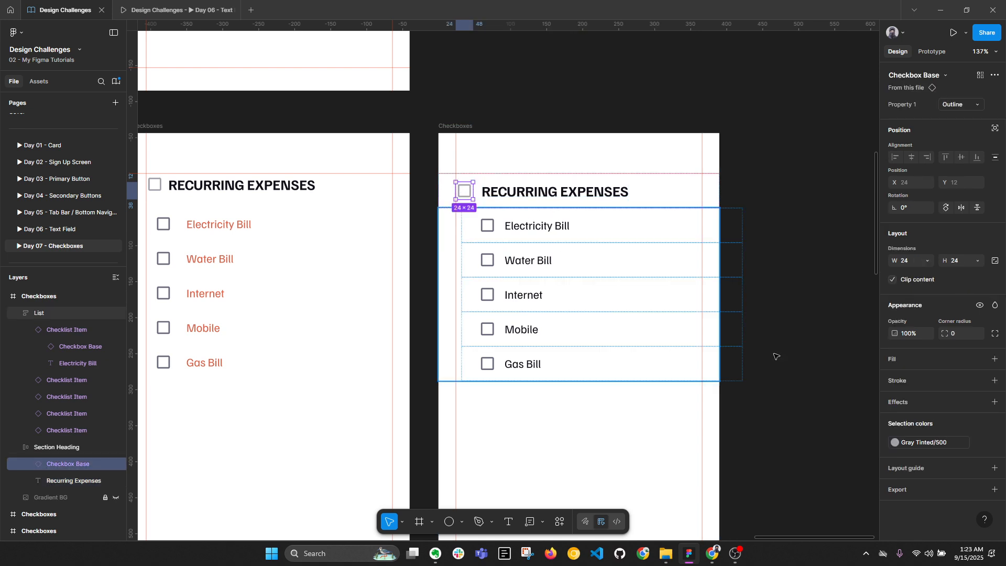
{"action": "left_click", "coordinate": [917, 442]}
{"action": "left_click", "coordinate": [809, 408]}
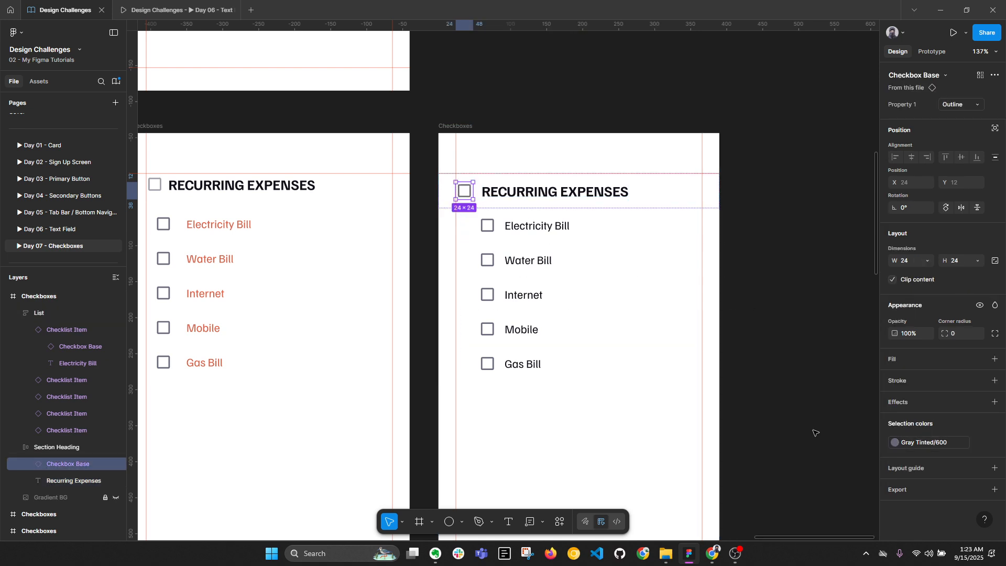
{"action": "left_click", "coordinate": [815, 431]}
Make the right Checkboxes frame the Flow 1 prototype starting point and shift it right
{"action": "scroll", "coordinate": [470, 176], "scroll_direction": "down", "scroll_amount": 2}
{"action": "left_click", "coordinate": [467, 165]}
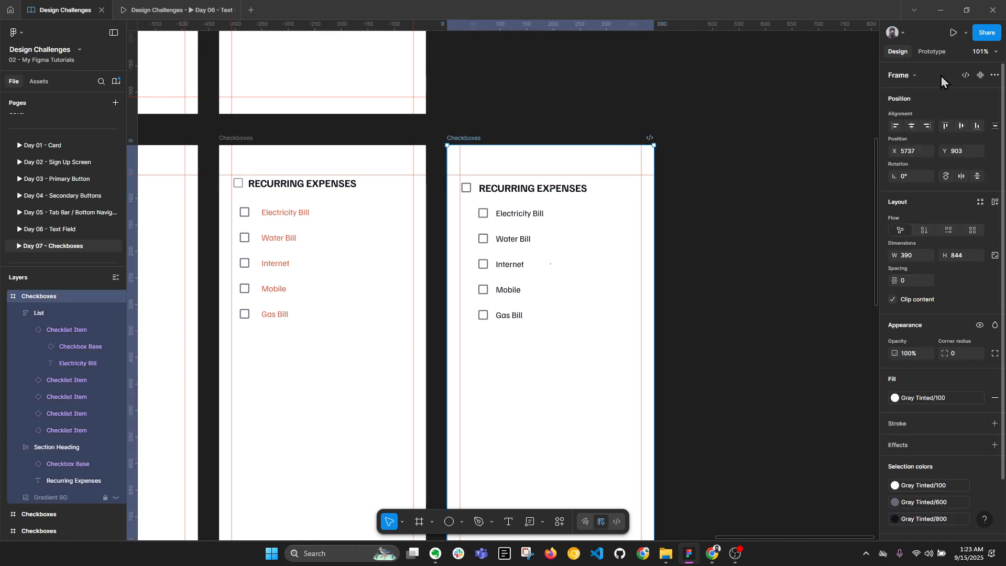
{"action": "left_click", "coordinate": [933, 53]}
{"action": "left_click", "coordinate": [993, 73]}
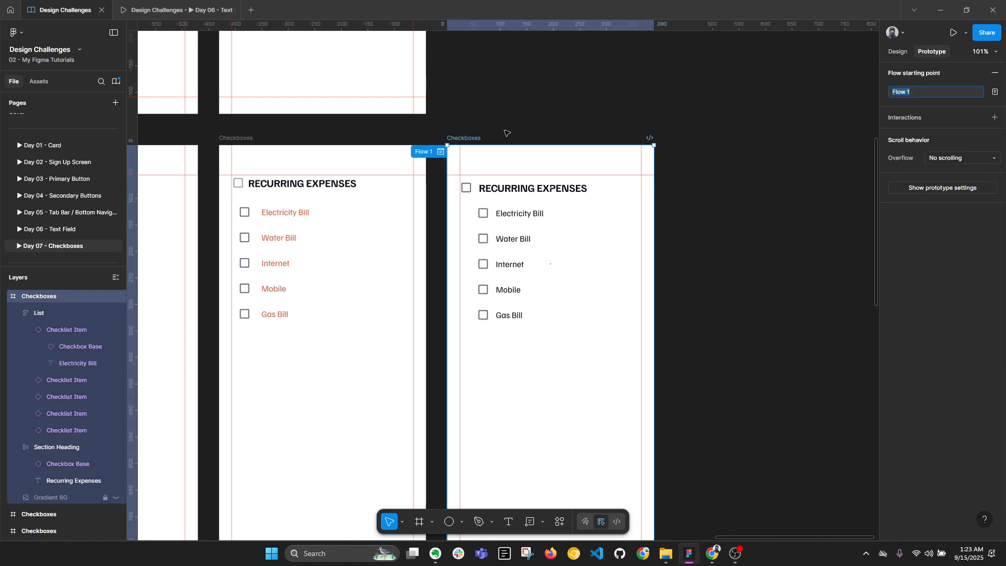
{"action": "left_click", "coordinate": [436, 157]}
{"action": "left_click_drag", "start_coordinate": [474, 136], "coordinate": [522, 139]}
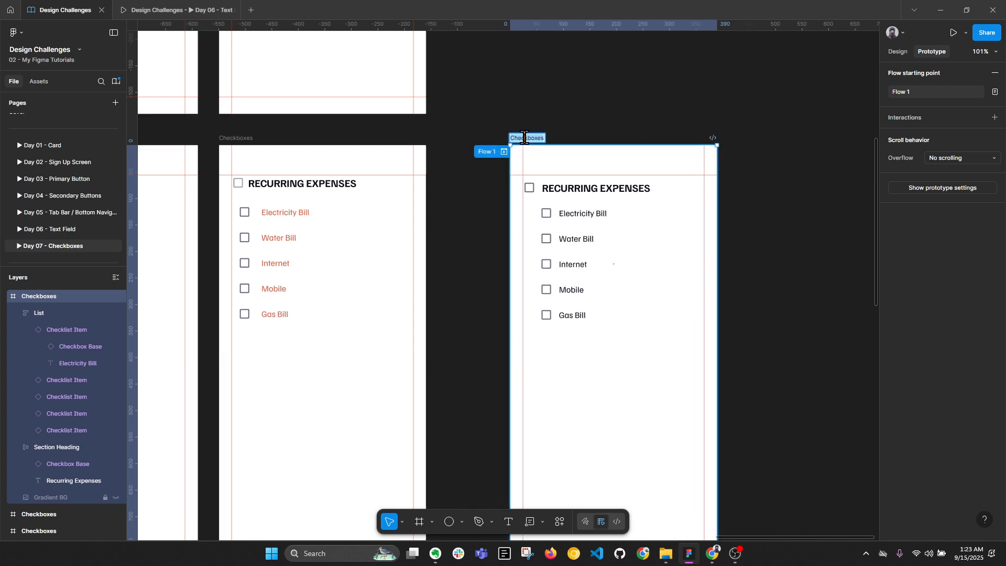
Recentre the canvas and duplicate the Checkboxes frame with Ctrl+D
{"action": "left_click", "coordinate": [645, 111]}
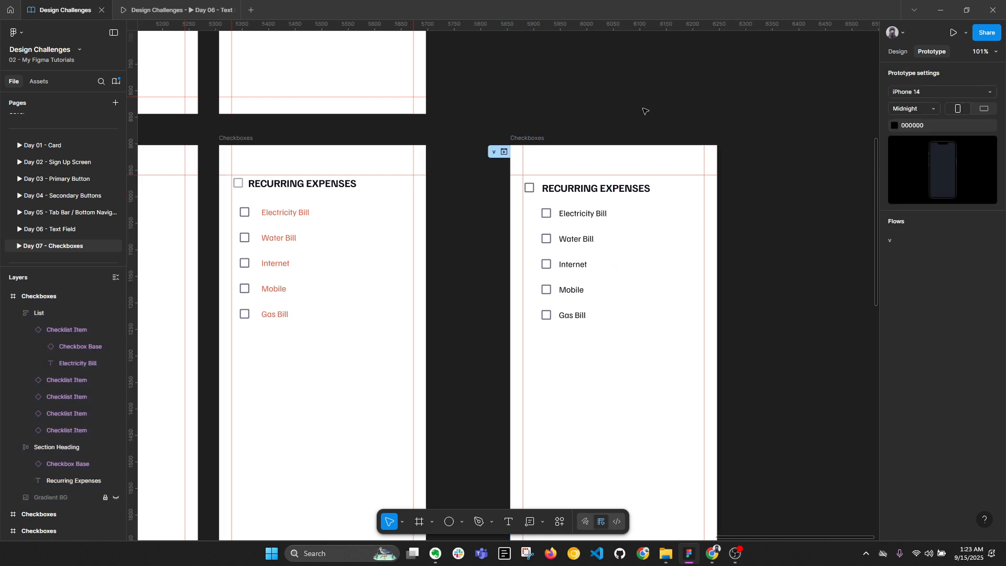
{"action": "double_click", "coordinate": [535, 138]}
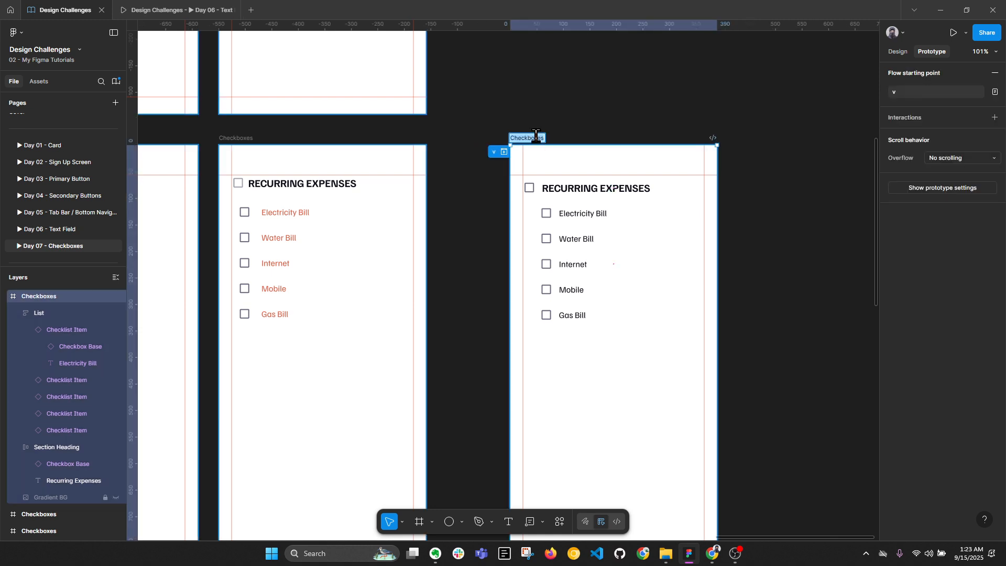
{"action": "key", "text": "Escape"}
{"action": "left_click", "coordinate": [638, 117]}
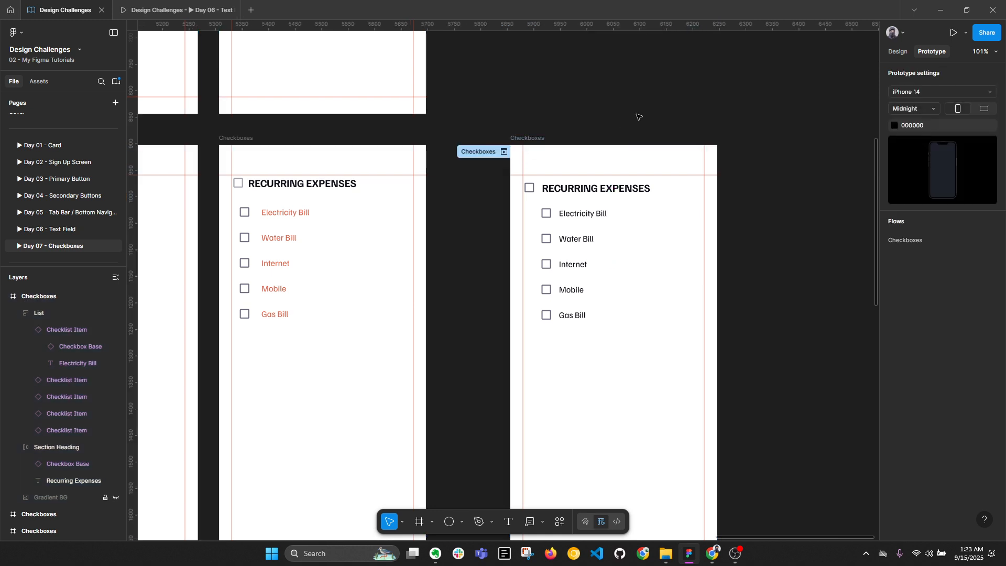
{"action": "left_click_drag", "start_coordinate": [637, 117], "coordinate": [534, 101]}
{"action": "left_click", "coordinate": [892, 53]}
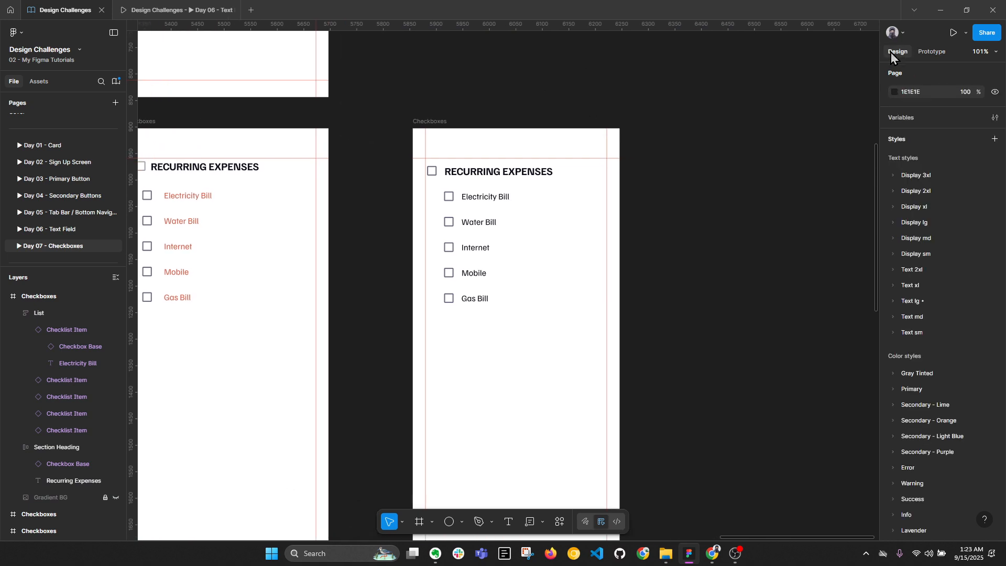
{"action": "left_click", "coordinate": [445, 122]}
{"action": "key", "text": "ctrl+d"}
Set all five checklist items in both frames to Fill container width
{"action": "left_click_drag", "start_coordinate": [441, 59], "coordinate": [393, 88]}
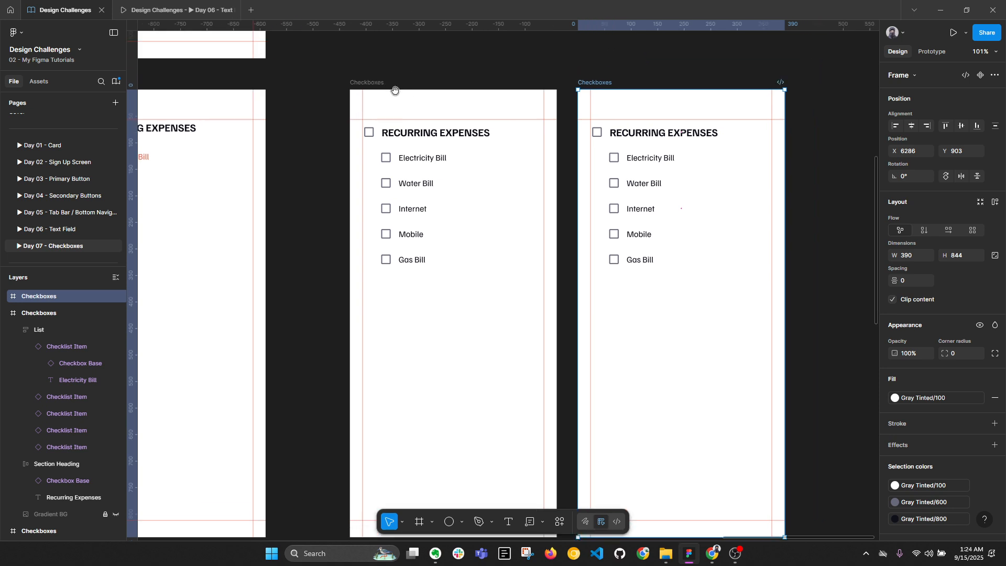
{"action": "left_click_drag", "start_coordinate": [509, 150], "coordinate": [377, 181]}
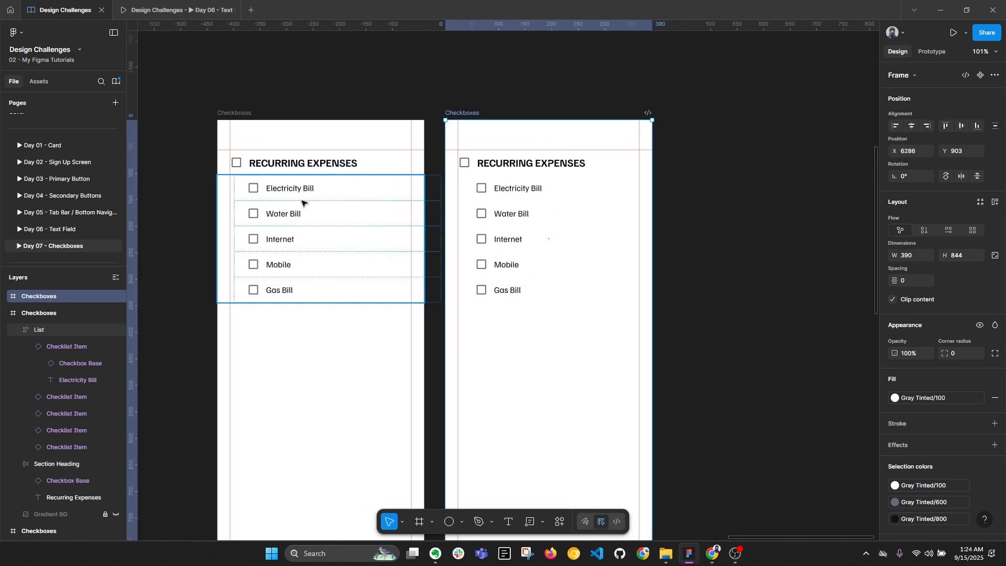
{"action": "double_click", "coordinate": [306, 189]}
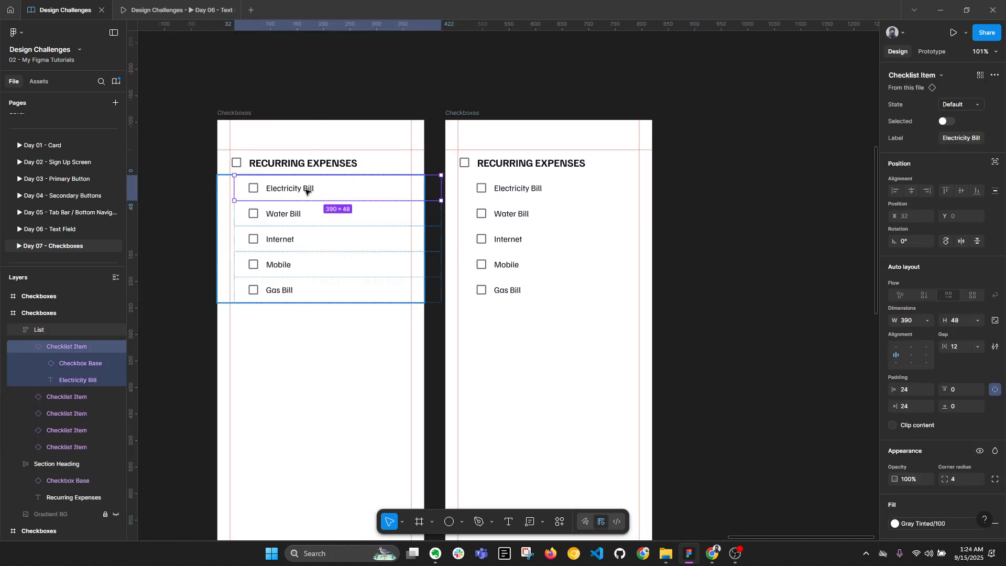
{"action": "left_click", "coordinate": [334, 214], "text": "shift"}
{"action": "left_click", "coordinate": [328, 238], "text": "shift"}
{"action": "left_click", "coordinate": [330, 265], "text": "shift"}
{"action": "left_click", "coordinate": [332, 289], "text": "shift"}
{"action": "key", "text": "ctrl+alt+a"}
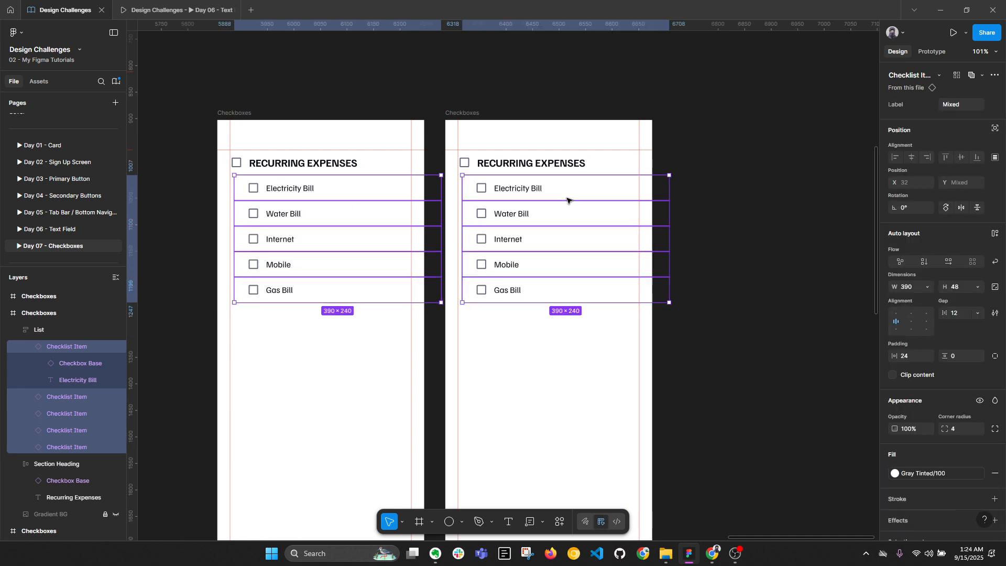
{"action": "left_click", "coordinate": [927, 320]}
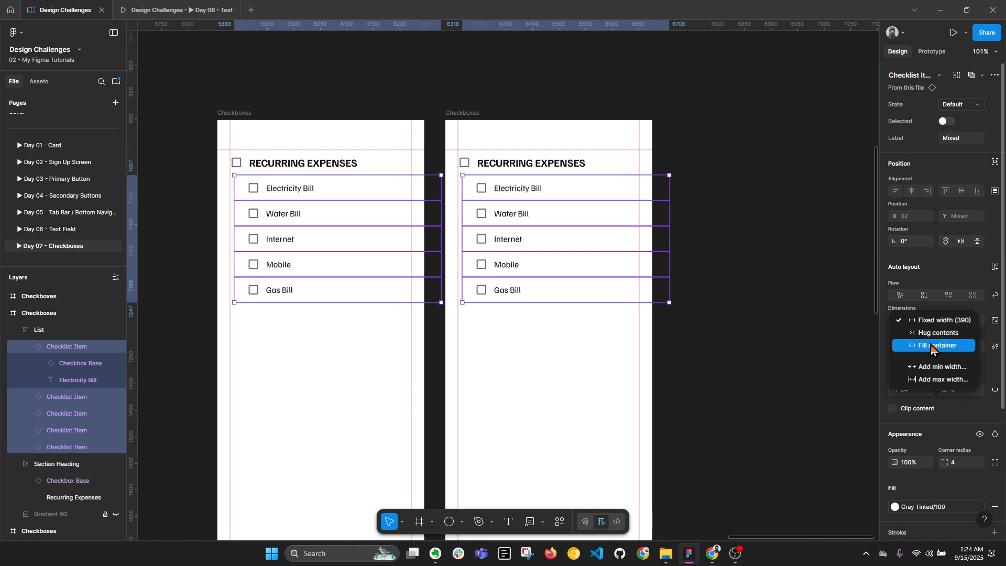
{"action": "left_click", "coordinate": [934, 346]}
{"action": "left_click", "coordinate": [475, 137]}
Link the Electricity Bill item to the copied frame and move the copy further right
{"action": "double_click", "coordinate": [280, 196]}
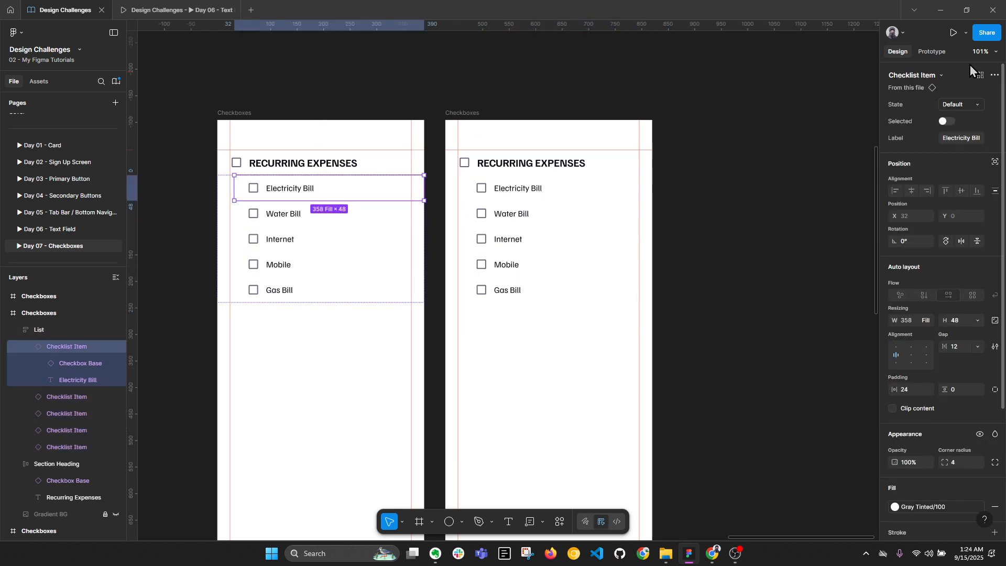
{"action": "left_click", "coordinate": [931, 52]}
{"action": "left_click_drag", "start_coordinate": [424, 188], "coordinate": [511, 267]}
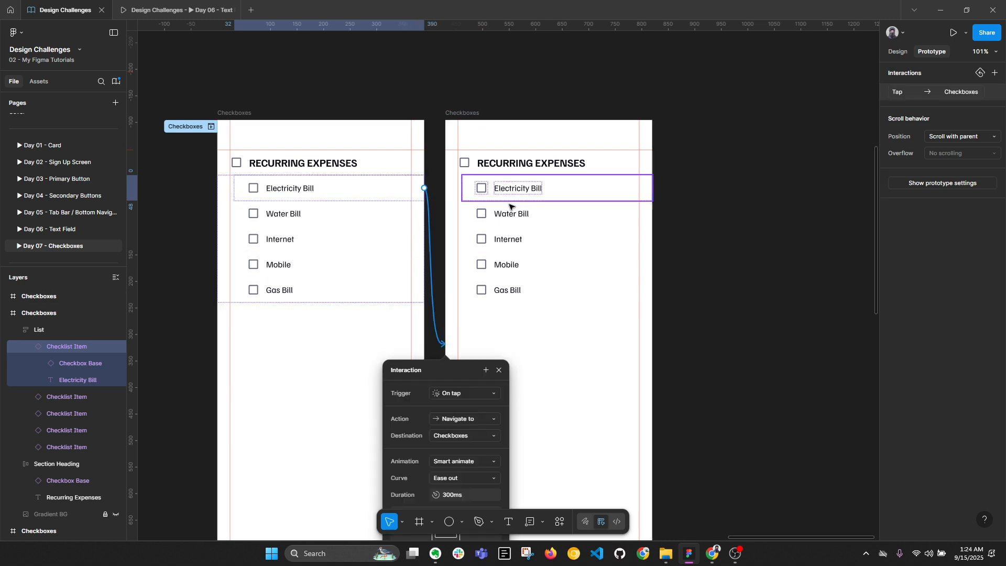
{"action": "scroll", "coordinate": [498, 167], "scroll_direction": "down", "scroll_amount": 2}
{"action": "left_click", "coordinate": [523, 103]}
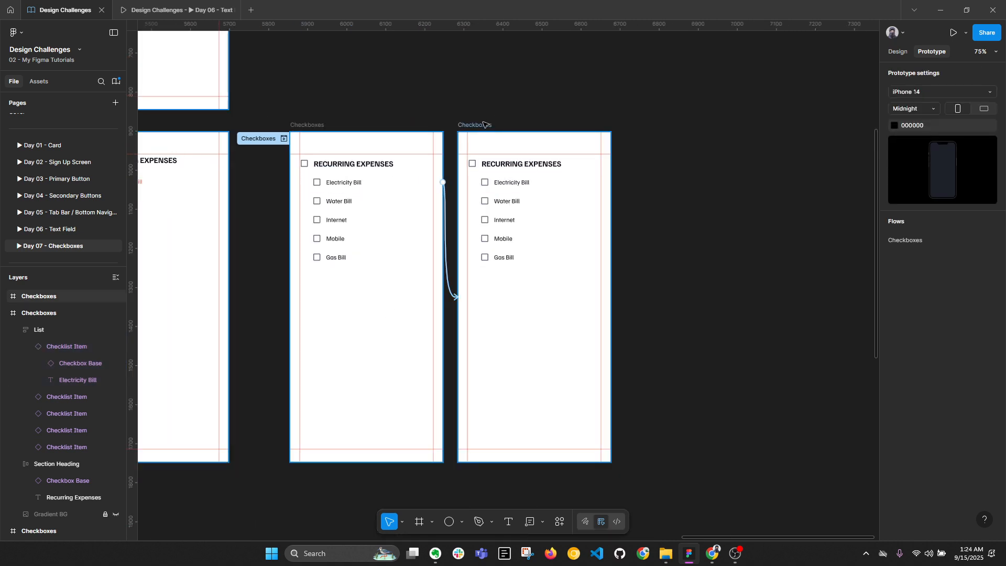
{"action": "left_click_drag", "start_coordinate": [485, 125], "coordinate": [518, 125]}
{"action": "left_click", "coordinate": [307, 125]}
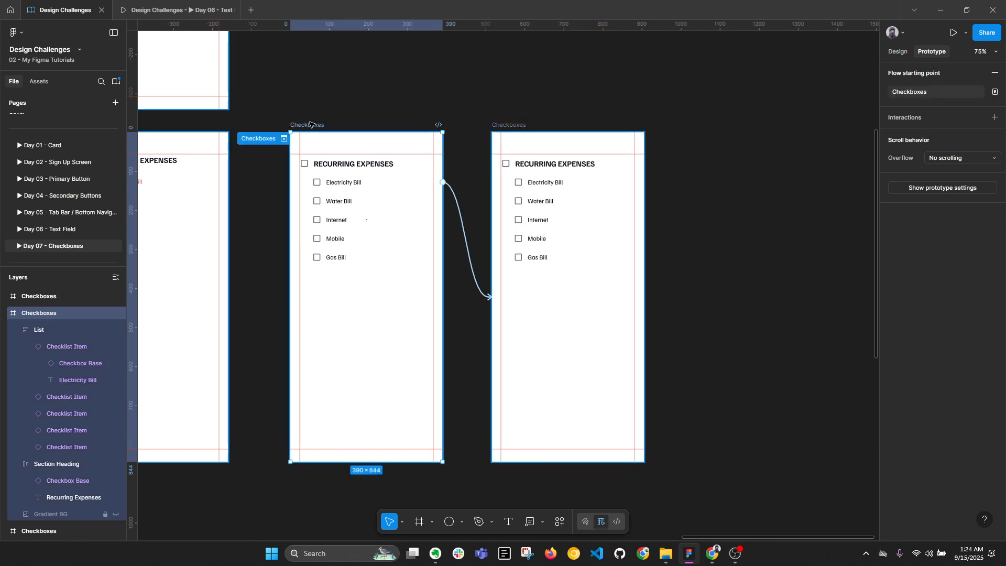
Present the prototype, close the old Day 06 tab, and return to the design file
{"action": "left_click", "coordinate": [953, 32]}
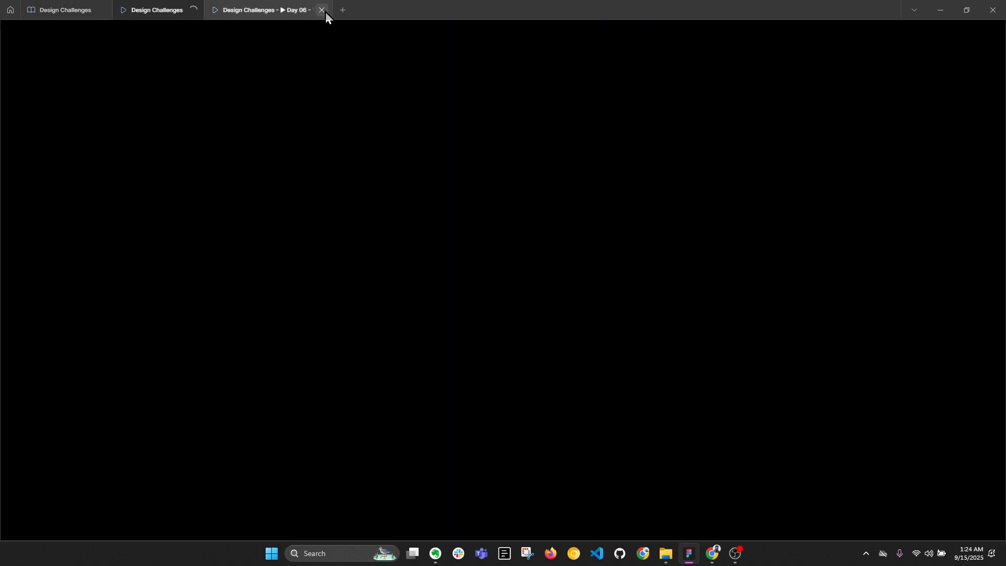
{"action": "left_click", "coordinate": [325, 10]}
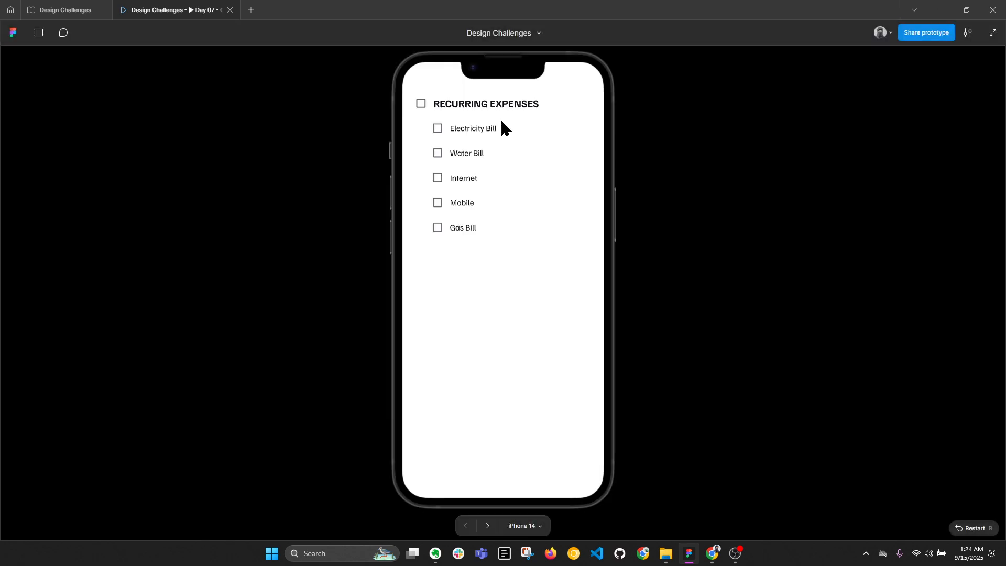
{"action": "left_click", "coordinate": [48, 7]}
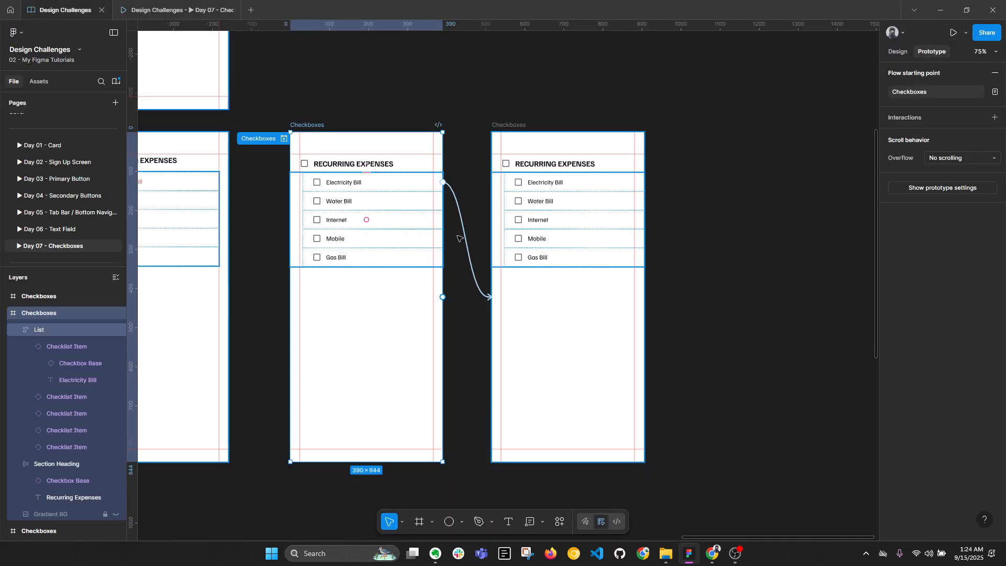
{"action": "left_click", "coordinate": [538, 188]}
{"action": "left_click", "coordinate": [898, 52]}
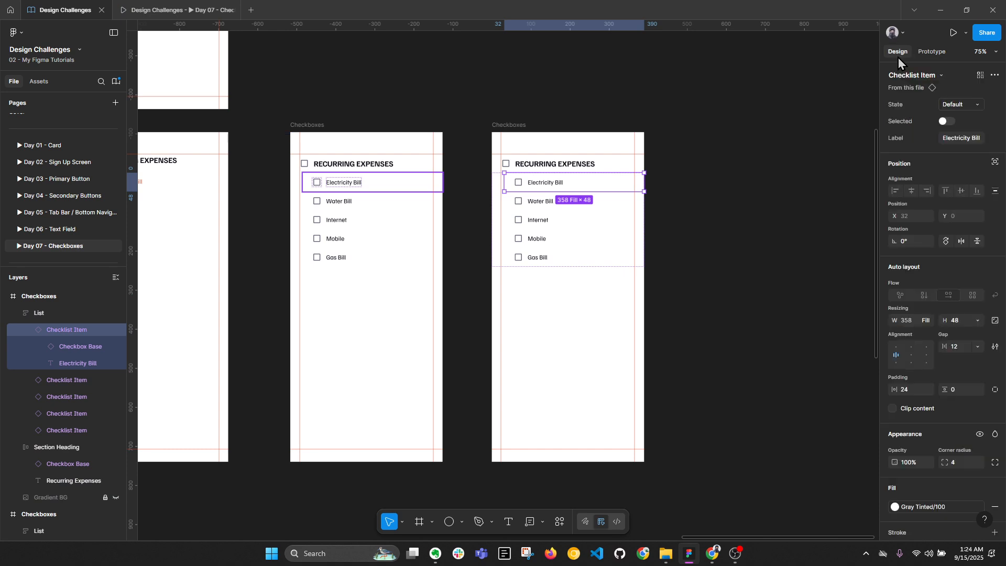
{"action": "left_click", "coordinate": [799, 180]}
{"action": "scroll", "coordinate": [799, 179], "scroll_direction": "down", "scroll_amount": 3}
Add While pressing → Change to Pressed interactions on both Default checklist variants
{"action": "left_click_drag", "start_coordinate": [557, 258], "coordinate": [660, 260]}
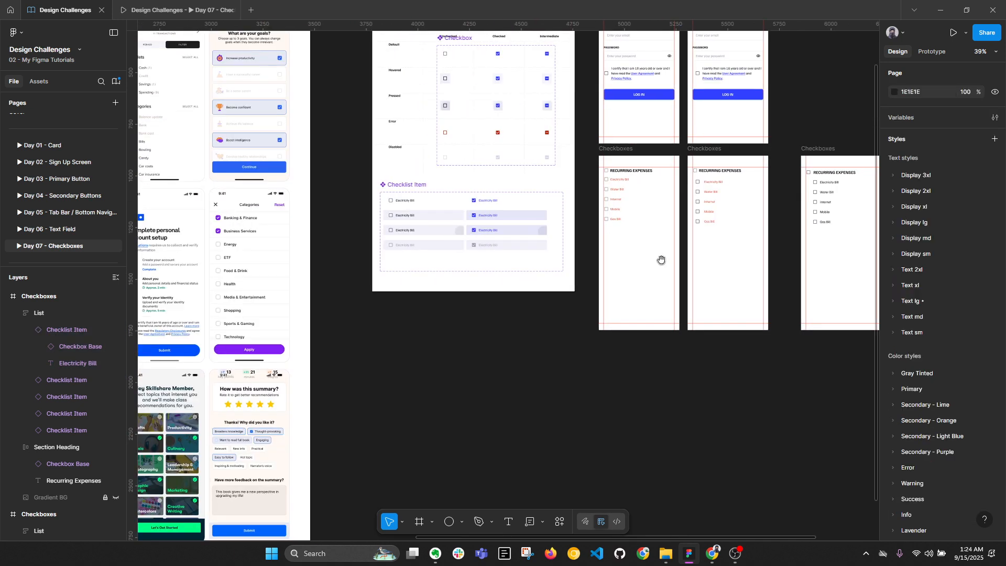
{"action": "scroll", "coordinate": [395, 211], "scroll_direction": "up", "scroll_amount": 4}
{"action": "left_click", "coordinate": [420, 198]}
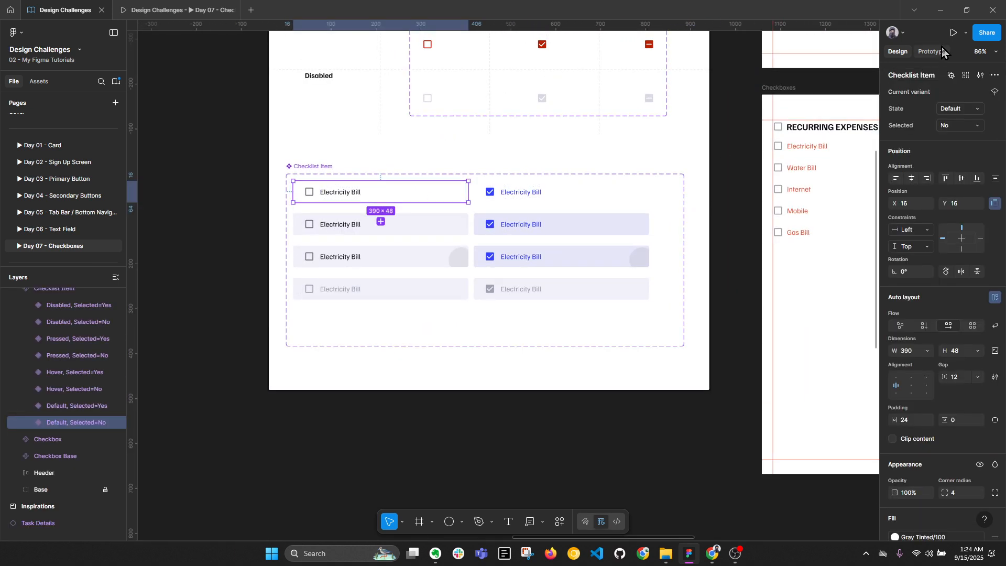
{"action": "key", "text": "shift+e"}
{"action": "left_click_drag", "start_coordinate": [380, 221], "coordinate": [380, 257]}
{"action": "left_click", "coordinate": [399, 296]}
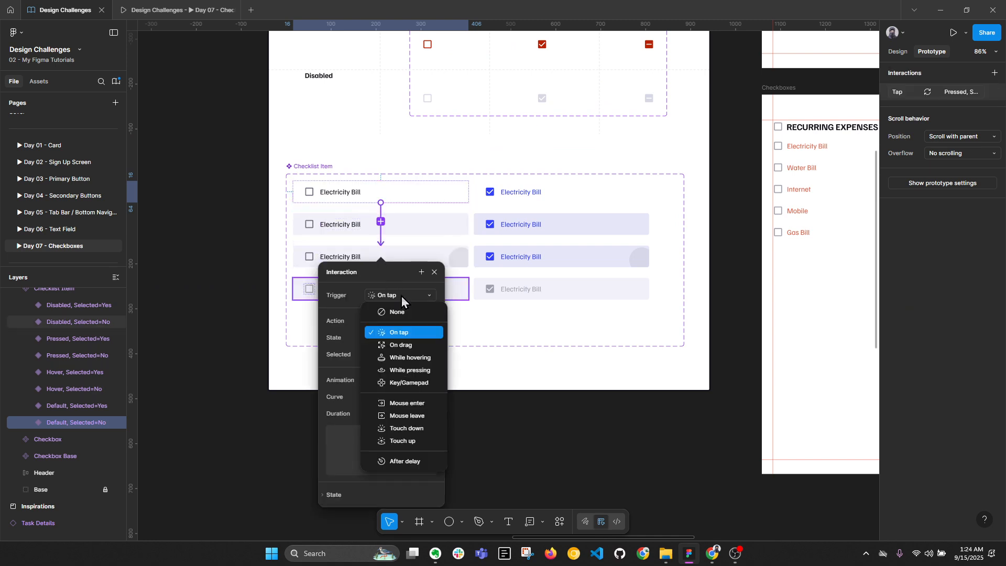
{"action": "left_click", "coordinate": [412, 358]}
{"action": "left_click", "coordinate": [566, 196]}
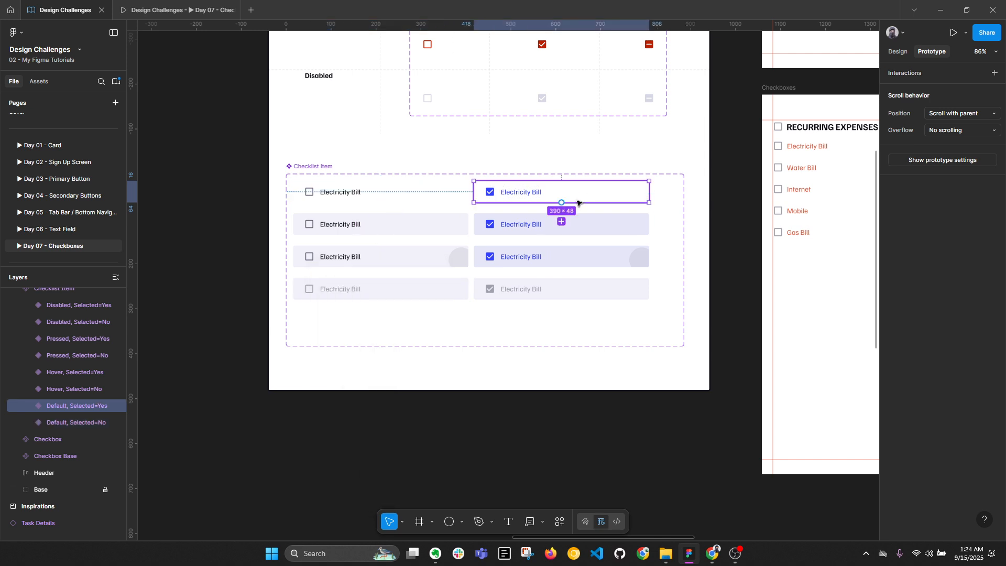
{"action": "left_click_drag", "start_coordinate": [561, 203], "coordinate": [568, 257]}
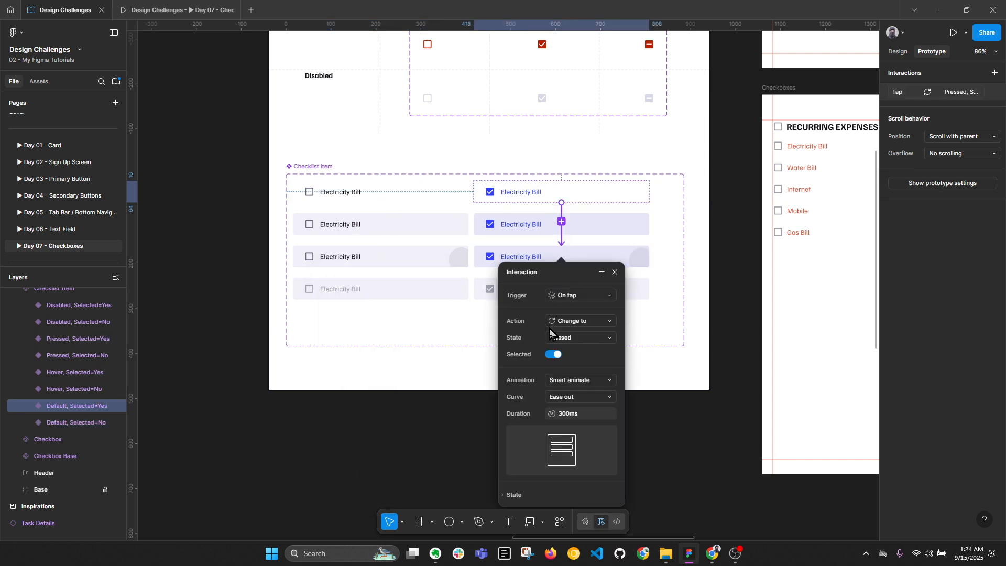
{"action": "left_click", "coordinate": [576, 297]}
{"action": "left_click", "coordinate": [587, 368]}
{"action": "left_click", "coordinate": [438, 417]}
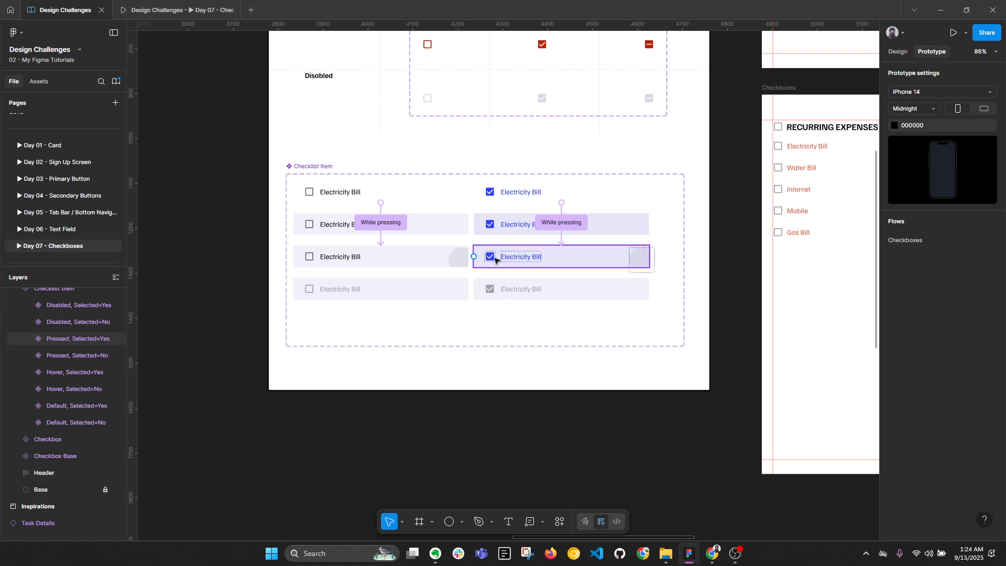
Set Electricity Bill in the rightmost Checkboxes screen to Selected
{"action": "left_click", "coordinate": [899, 53]}
{"action": "scroll", "coordinate": [576, 220], "scroll_direction": "down", "scroll_amount": 3}
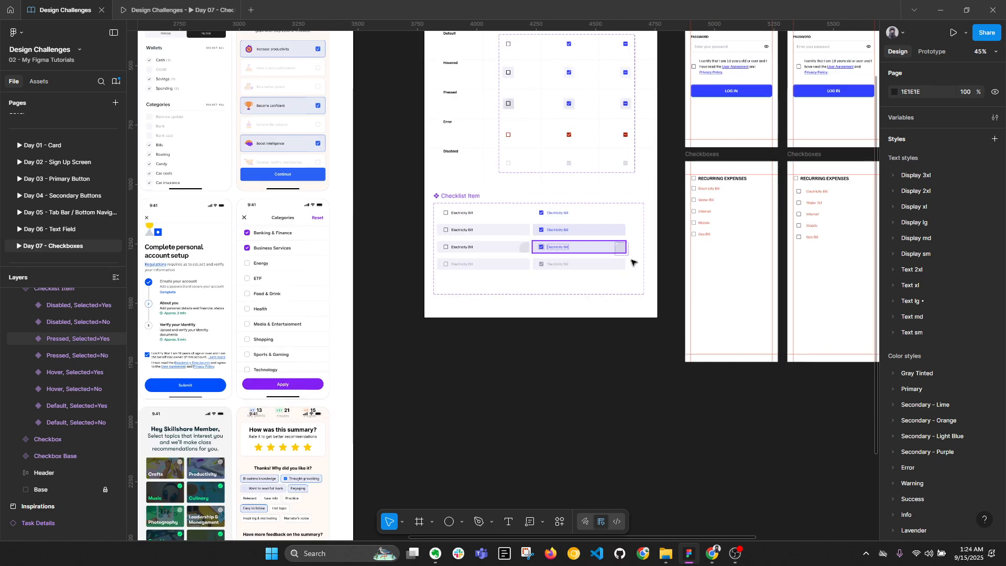
{"action": "left_click_drag", "start_coordinate": [744, 256], "coordinate": [362, 288]}
{"action": "scroll", "coordinate": [660, 245], "scroll_direction": "up", "scroll_amount": 3}
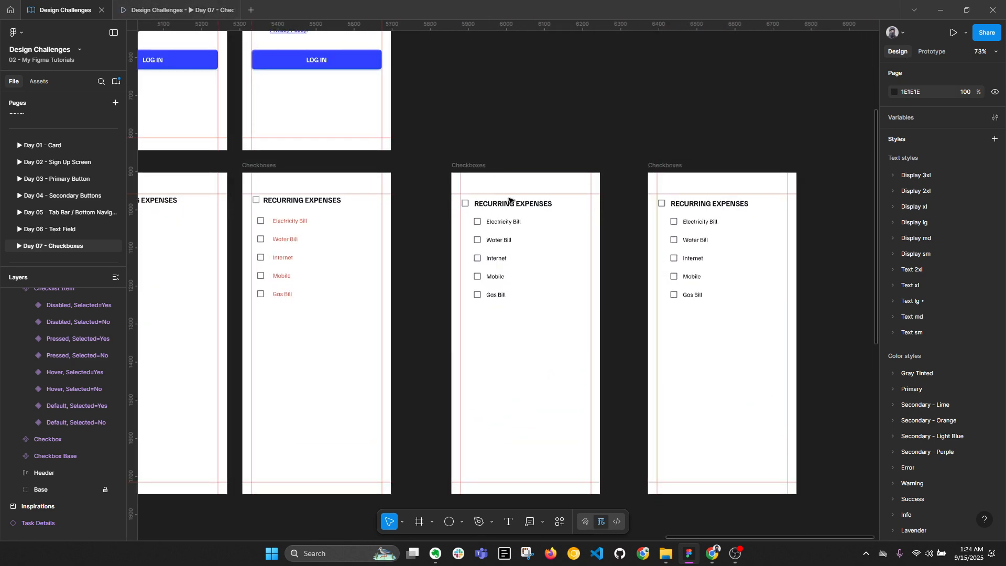
{"action": "left_click", "coordinate": [539, 222]}
{"action": "scroll", "coordinate": [590, 223], "scroll_direction": "up", "scroll_amount": 3}
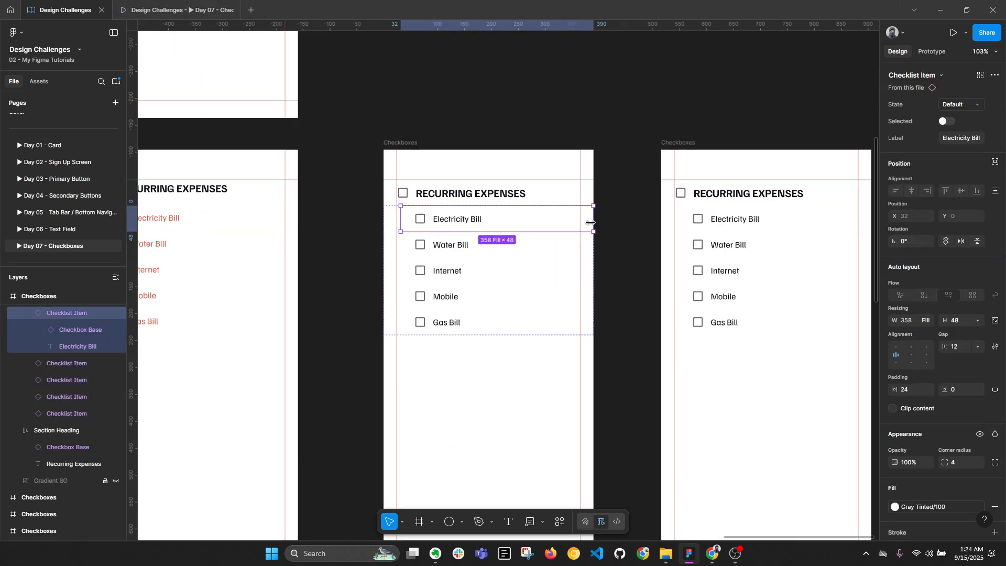
{"action": "left_click", "coordinate": [749, 224]}
{"action": "left_click", "coordinate": [958, 104]}
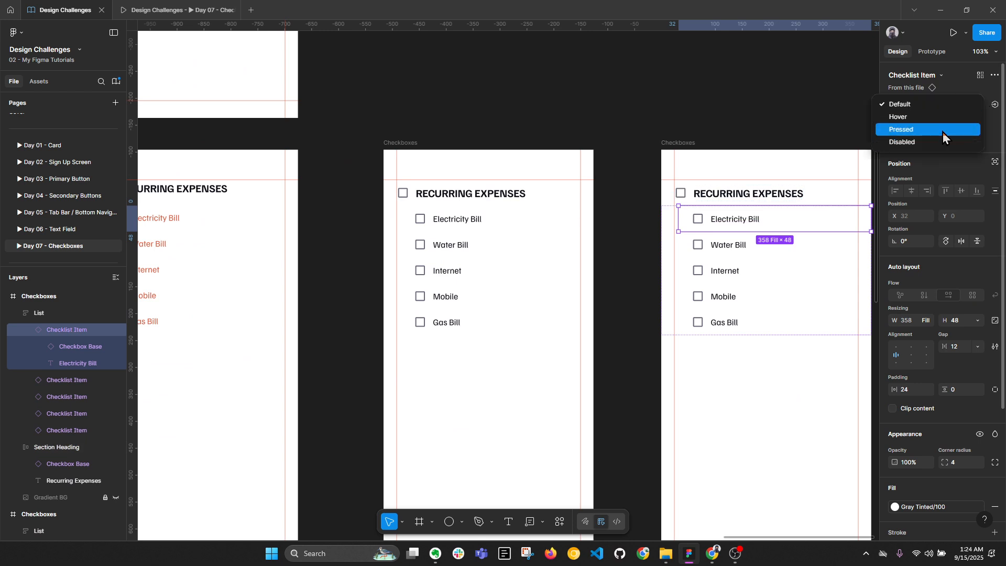
{"action": "left_click", "coordinate": [981, 81]}
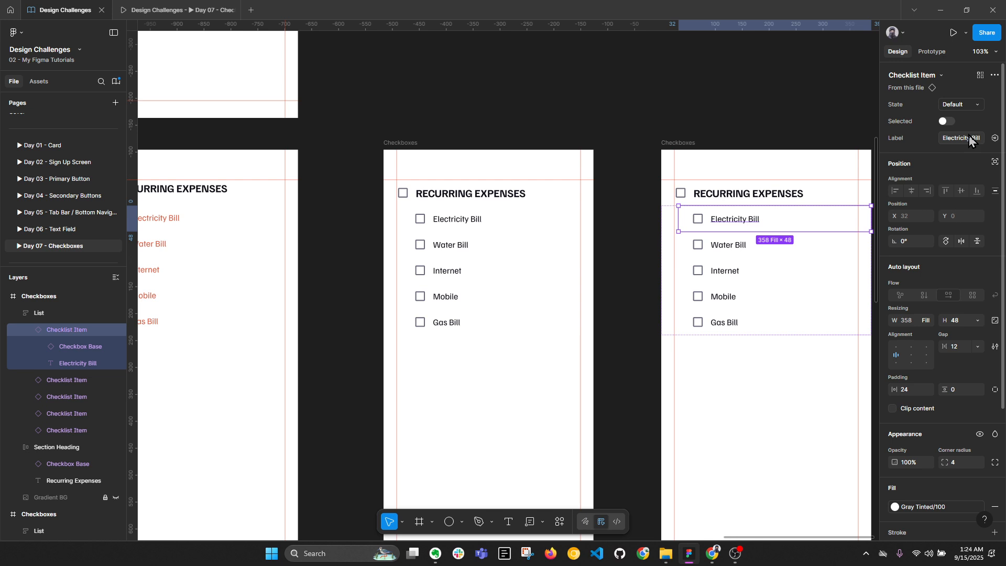
{"action": "left_click", "coordinate": [944, 121]}
{"action": "left_click", "coordinate": [579, 113]}
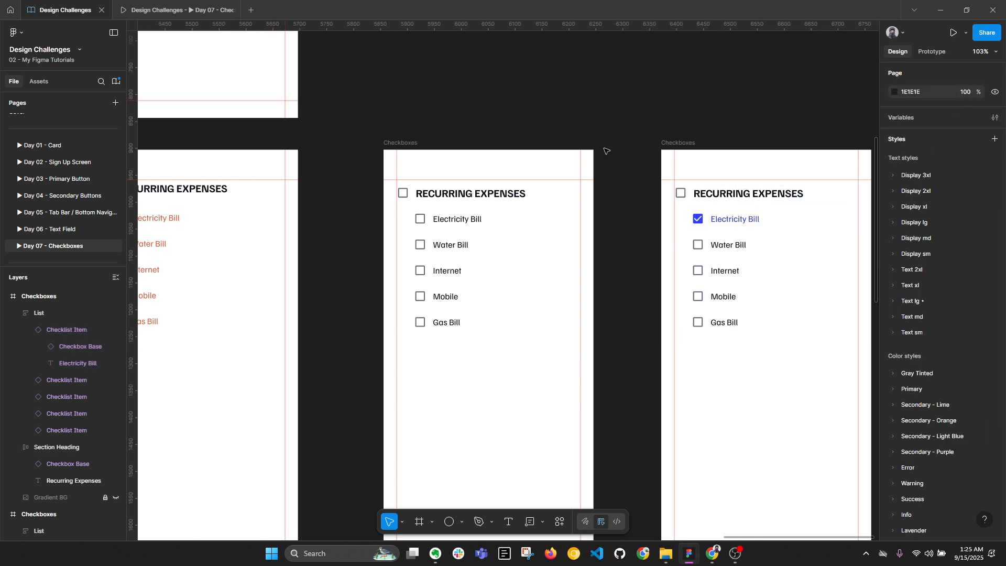
Preview the prototype by checking Electricity Bill, then return to the file
{"action": "left_click", "coordinate": [205, 6]}
{"action": "left_click", "coordinate": [479, 128]}
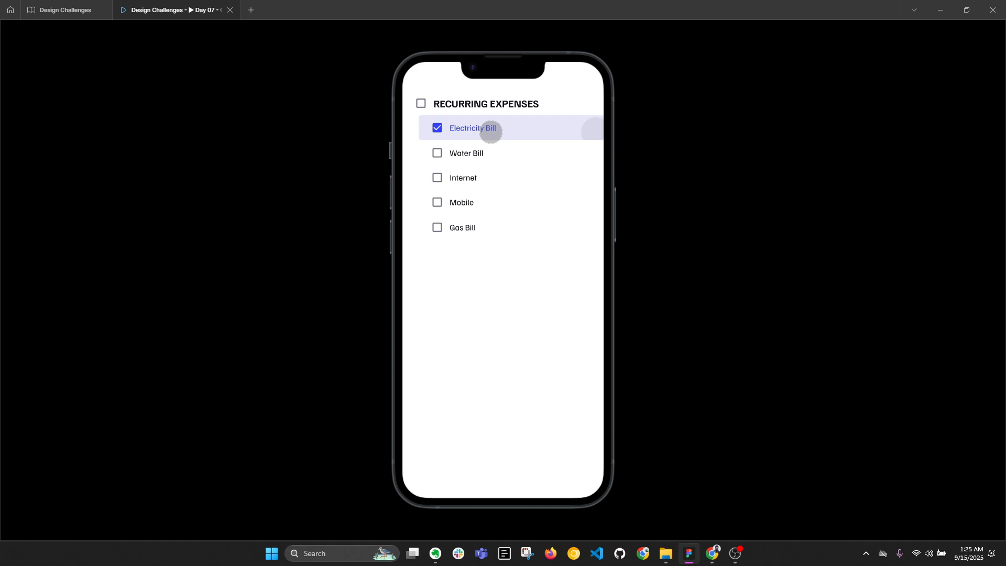
{"action": "left_click", "coordinate": [69, 6]}
Select the middle and right List frames to set their padding to 0
{"action": "left_click", "coordinate": [495, 225]}
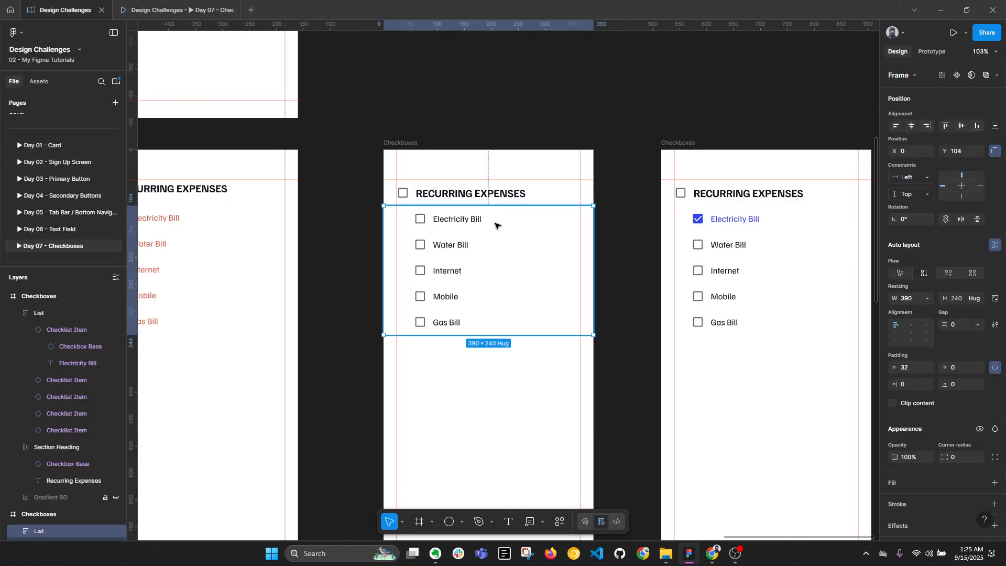
{"action": "left_click", "coordinate": [496, 226]}
{"action": "left_click", "coordinate": [602, 278]}
{"action": "left_click", "coordinate": [471, 256]}
{"action": "left_click", "coordinate": [728, 264], "text": "shift"}
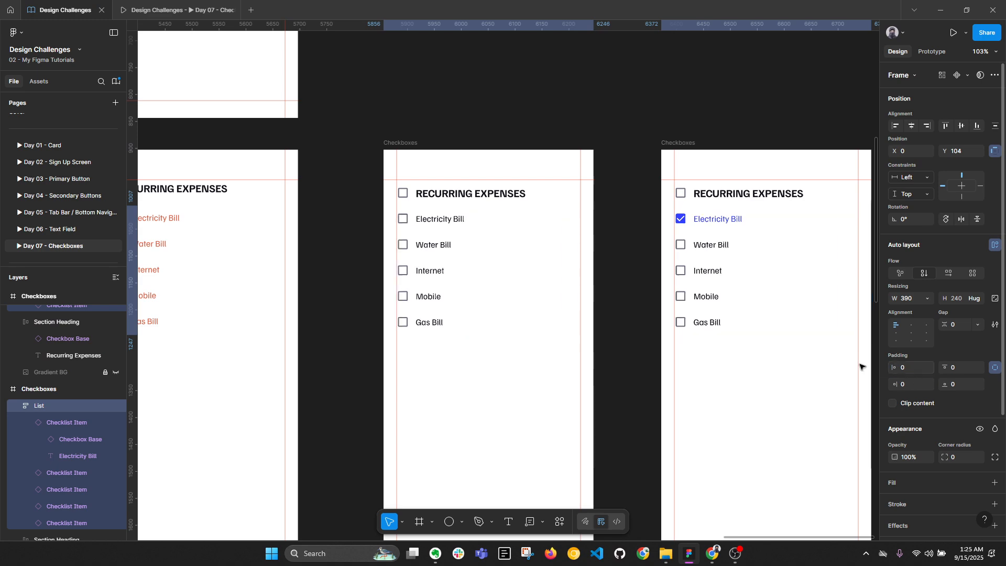
{"action": "left_click", "coordinate": [631, 377]}
Give all eight Checklist Item variants individual padding with 56 on the left
{"action": "scroll", "coordinate": [691, 175], "scroll_direction": "down", "scroll_amount": 5}
{"action": "left_click_drag", "start_coordinate": [405, 260], "coordinate": [485, 263]}
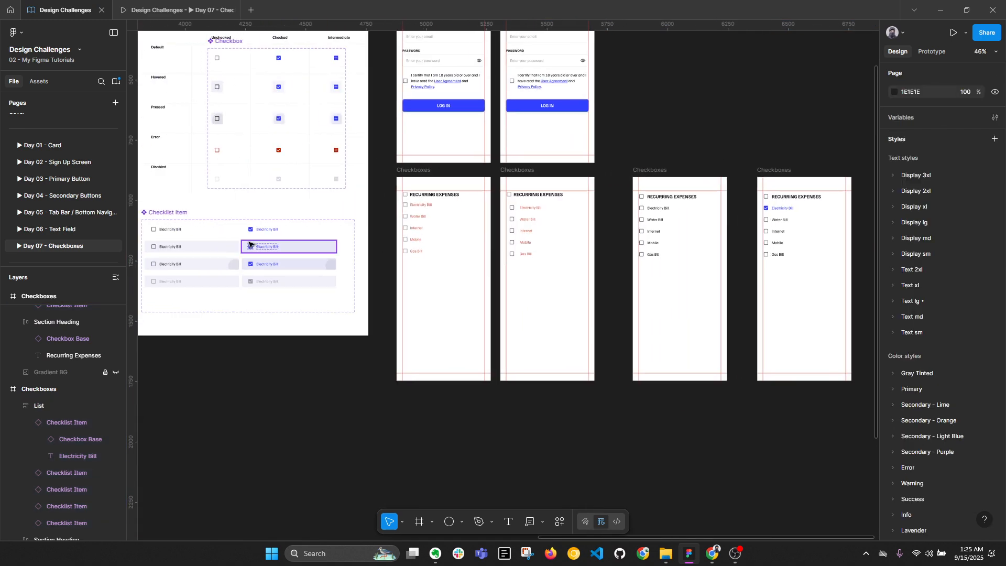
{"action": "scroll", "coordinate": [207, 263], "scroll_direction": "up", "scroll_amount": 2}
{"action": "scroll", "coordinate": [409, 306], "scroll_direction": "up", "scroll_amount": 2}
{"action": "left_click_drag", "start_coordinate": [400, 315], "coordinate": [559, 222]}
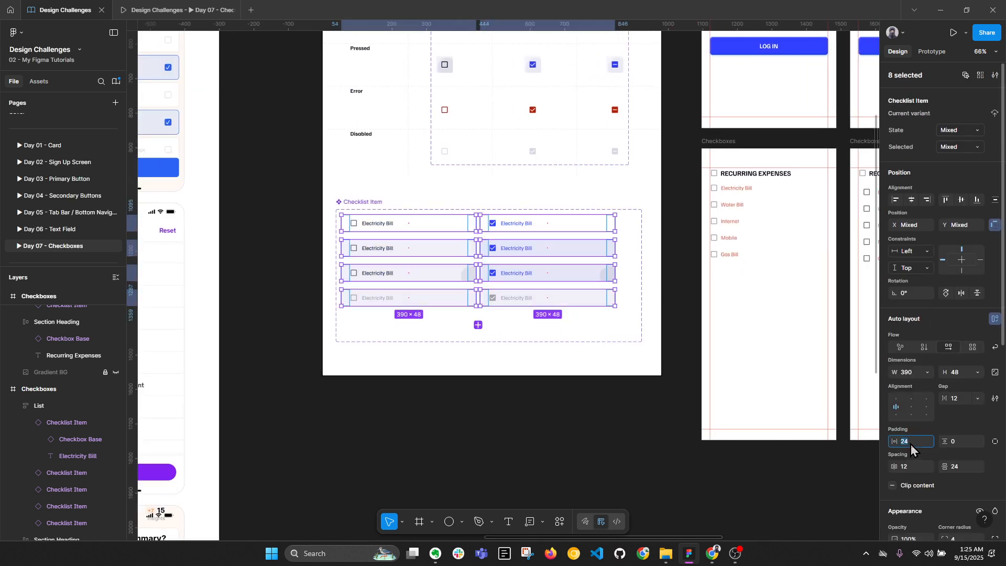
{"action": "left_click", "coordinate": [995, 442]}
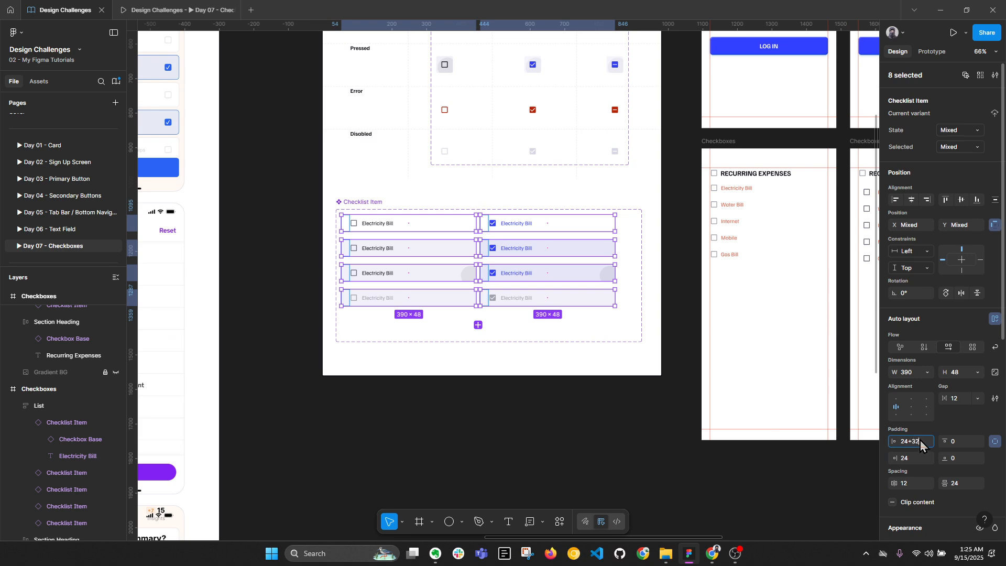
{"action": "key", "text": "Return"}
{"action": "left_click", "coordinate": [621, 437]}
Preview the full-width checklist rows in the prototype and return to the file
{"action": "left_click_drag", "start_coordinate": [852, 295], "coordinate": [347, 306]}
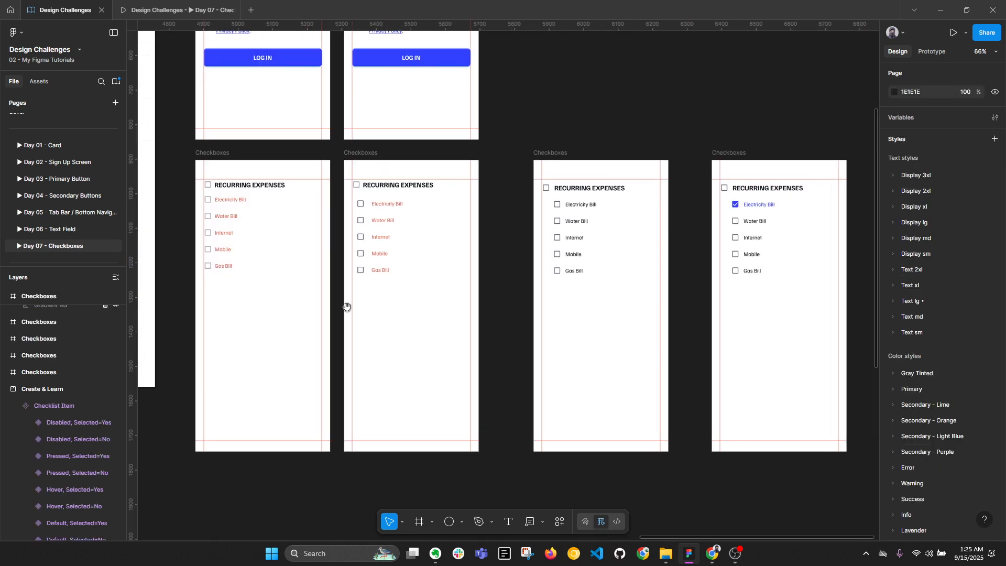
{"action": "left_click", "coordinate": [173, 10]}
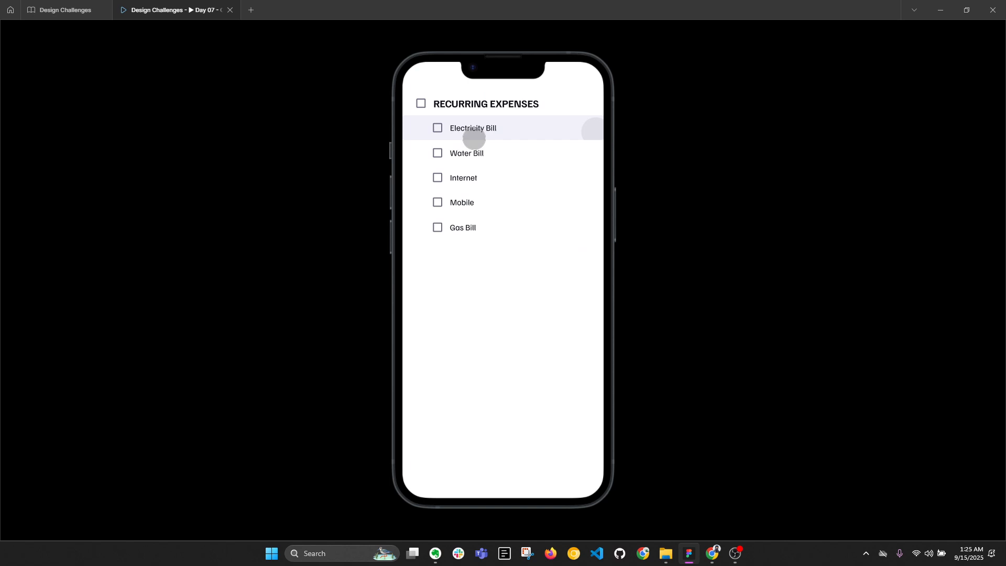
{"action": "left_click", "coordinate": [65, 10]}
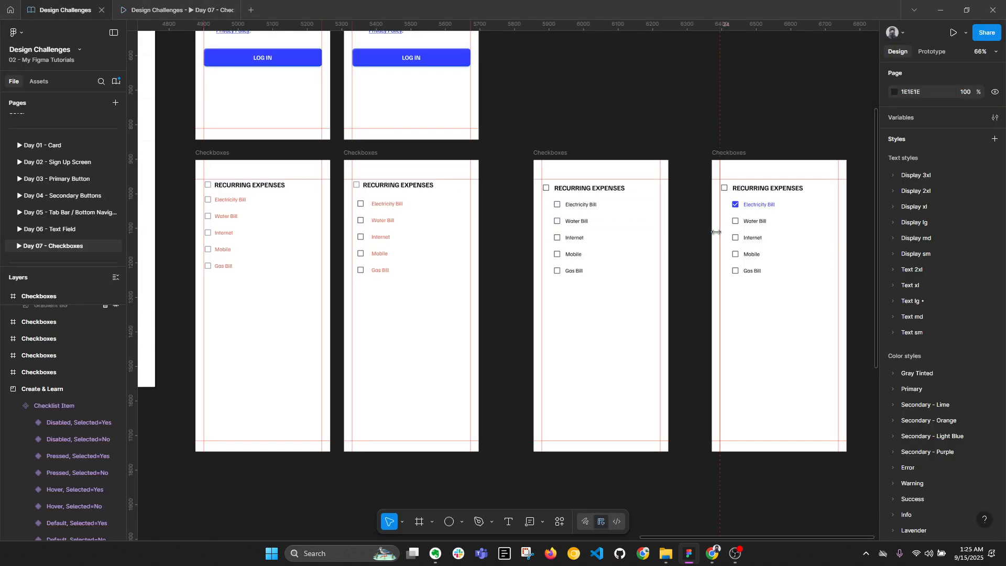
{"action": "scroll", "coordinate": [728, 246], "scroll_direction": "up", "scroll_amount": 5}
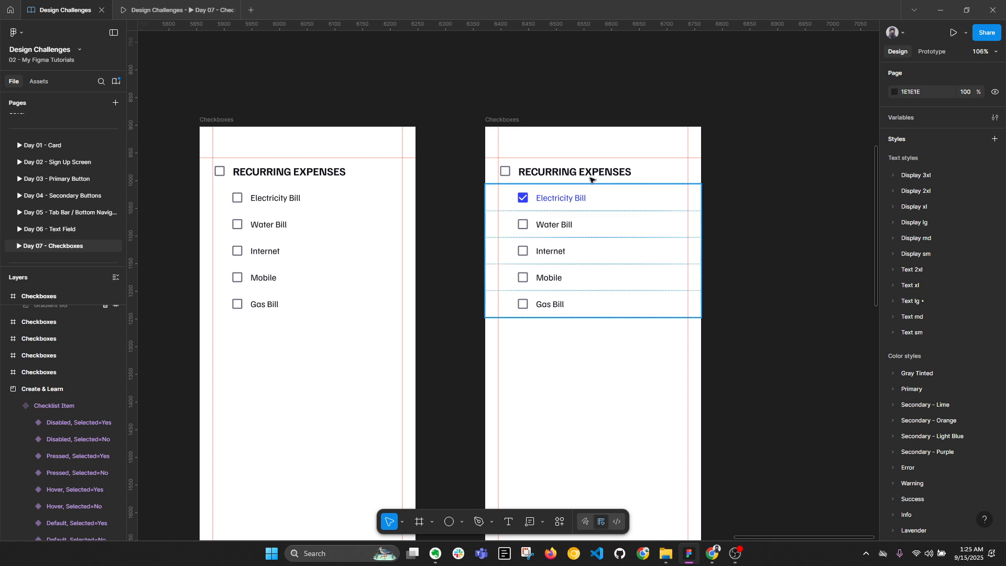
Set the heading Checkbox Base to Intermediate and recolour it with the Primary blue style
{"action": "scroll", "coordinate": [550, 168], "scroll_direction": "up", "scroll_amount": 3}
{"action": "left_click", "coordinate": [498, 169]}
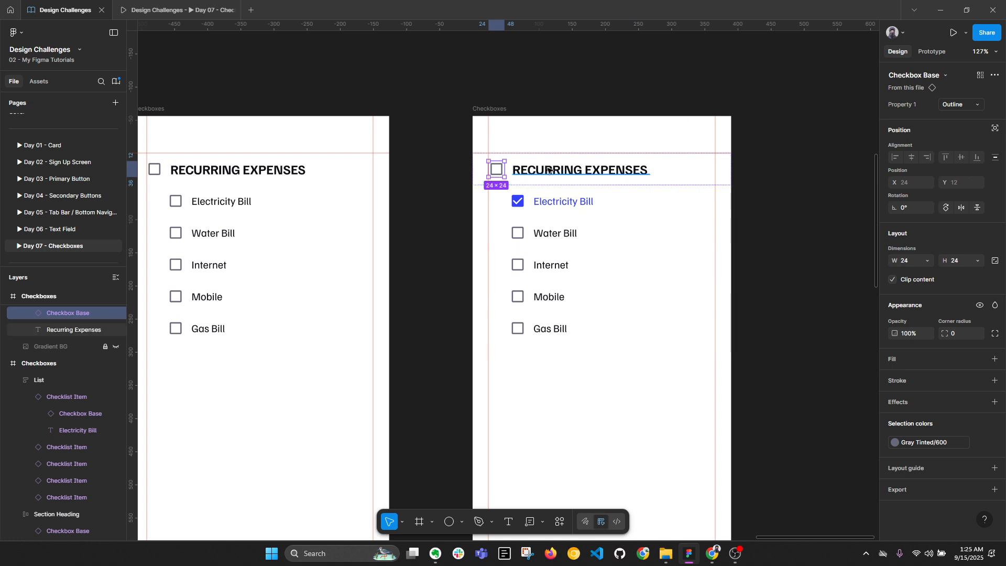
{"action": "left_click", "coordinate": [966, 106]}
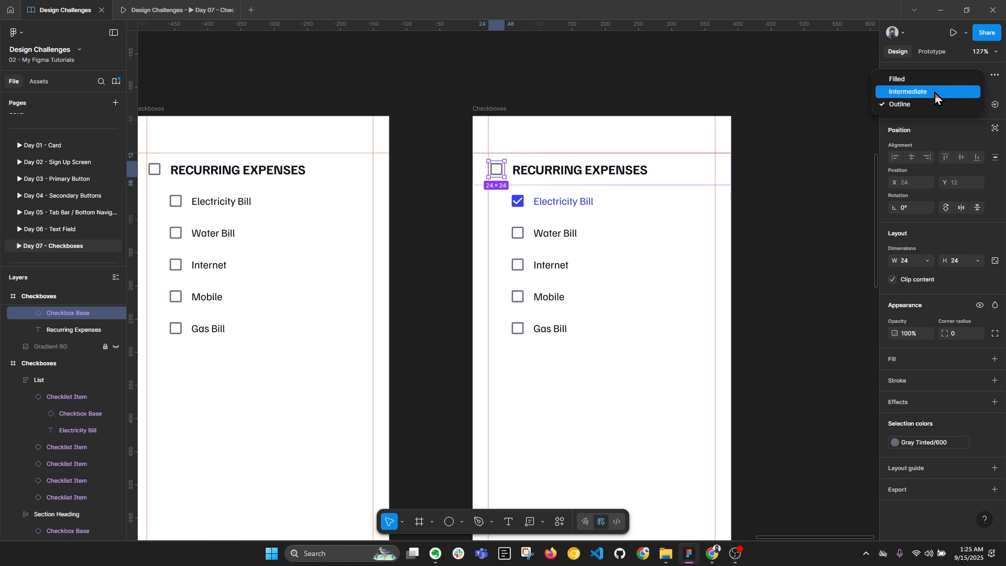
{"action": "left_click", "coordinate": [935, 93]}
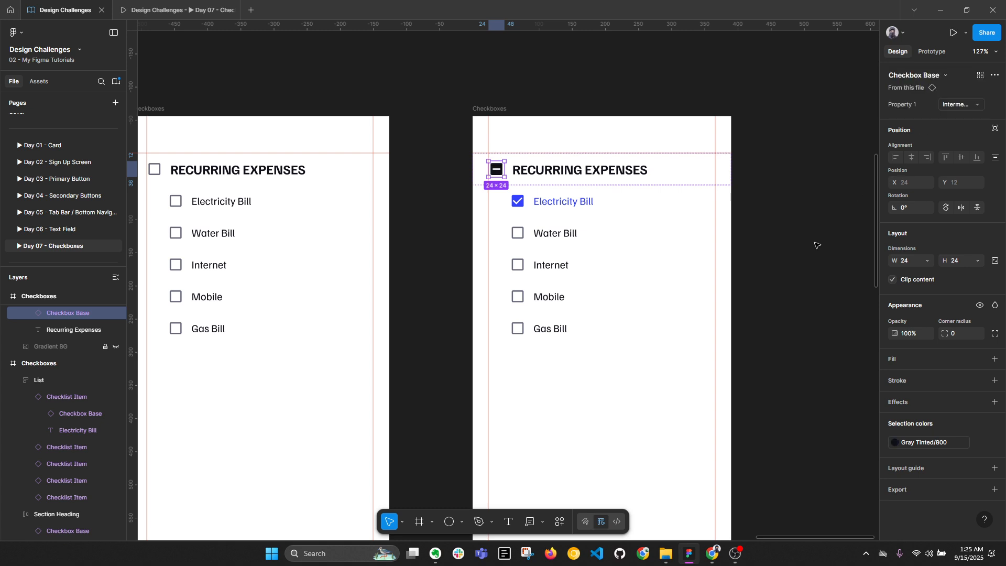
{"action": "left_click", "coordinate": [931, 442]}
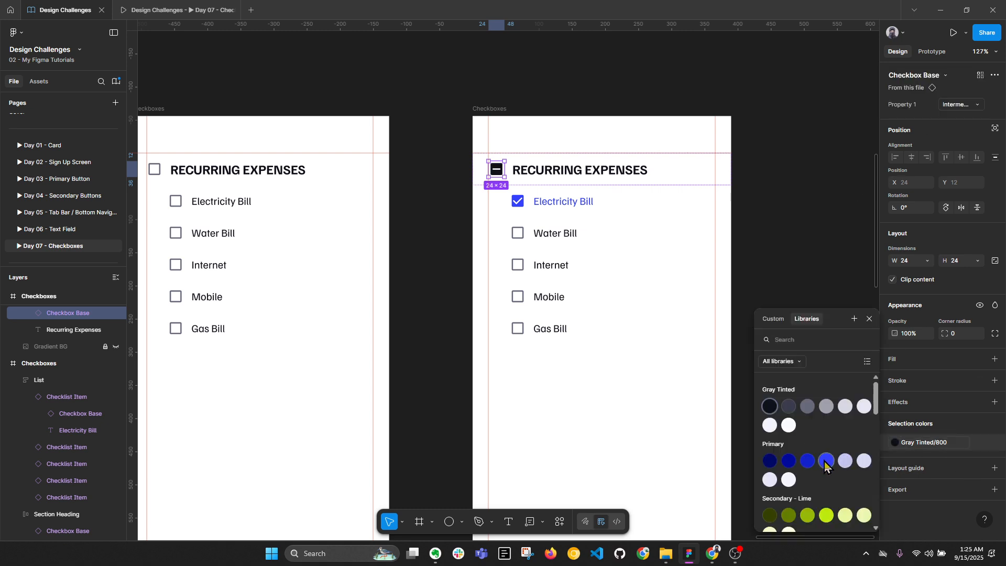
{"action": "left_click", "coordinate": [826, 462]}
{"action": "left_click", "coordinate": [775, 388]}
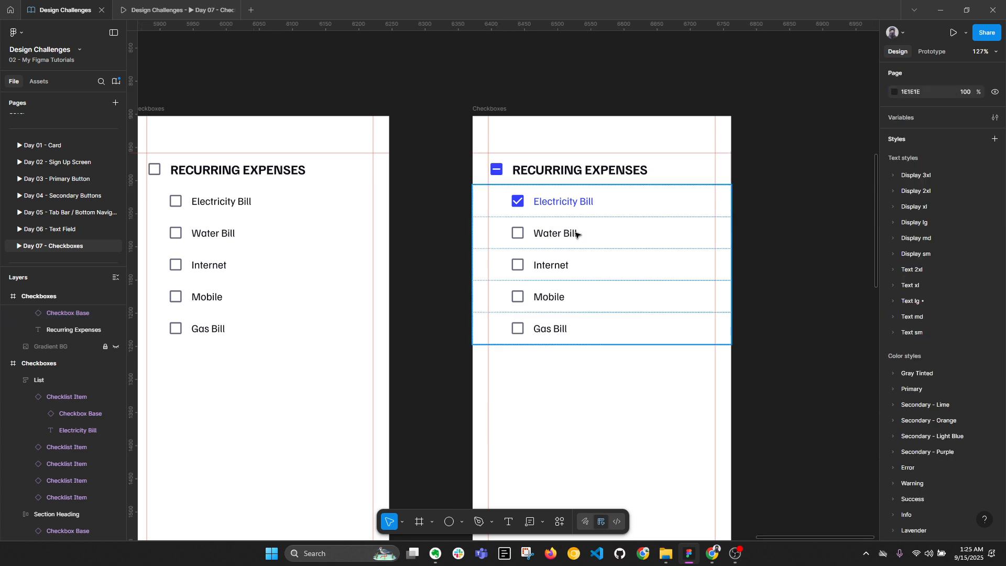
{"action": "left_click", "coordinate": [515, 174]}
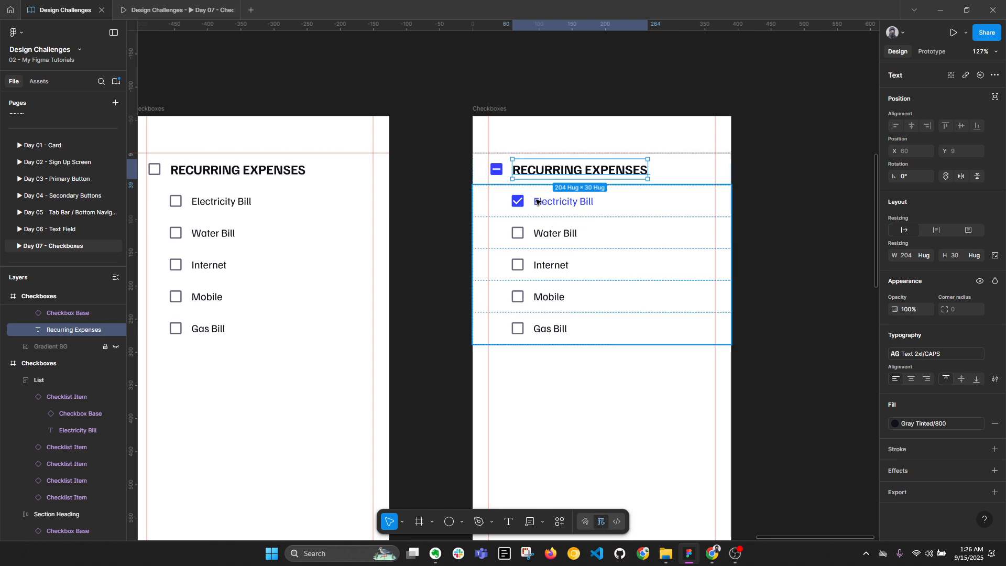
Select the Section Heading row and preview the Day 07 recurring-expenses checklist prototype
{"action": "left_click", "coordinate": [774, 332]}
{"action": "key", "text": "alt+l"}
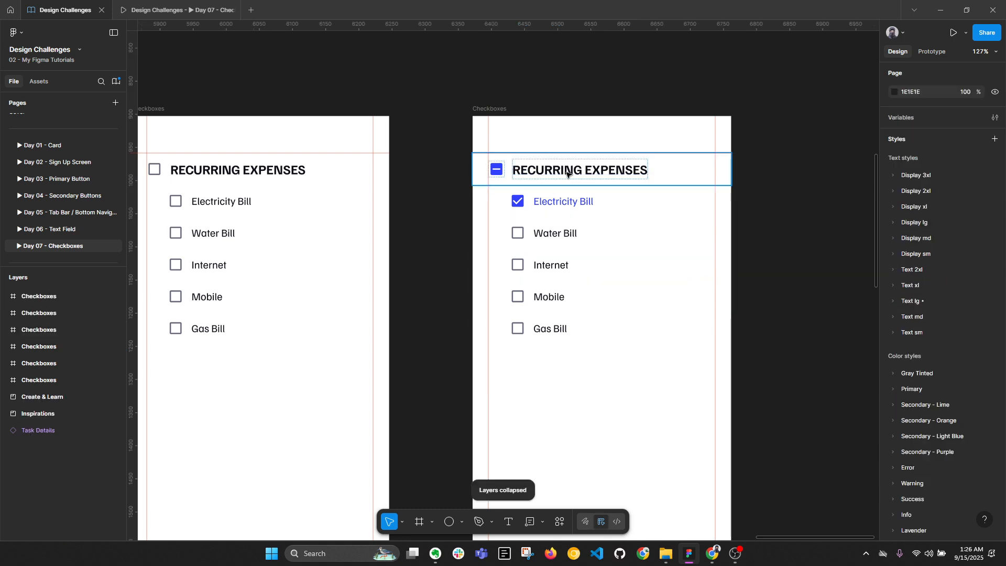
{"action": "left_click", "coordinate": [567, 172]}
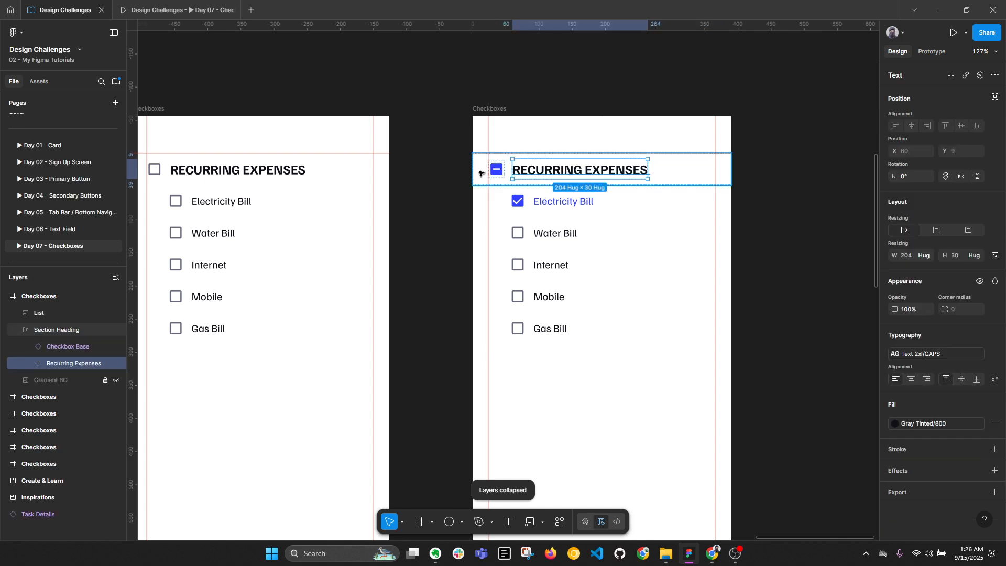
{"action": "left_click", "coordinate": [670, 171]}
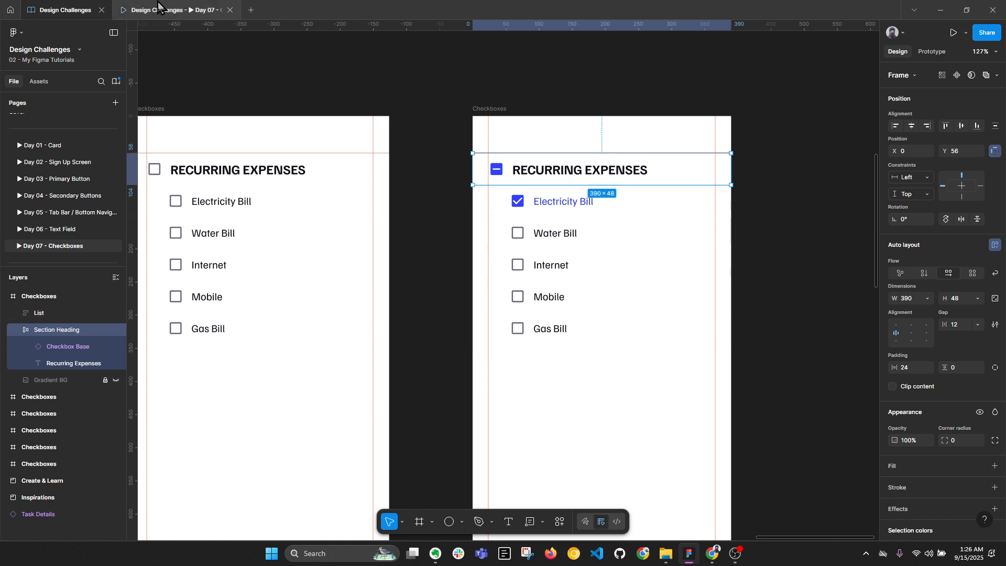
{"action": "left_click", "coordinate": [173, 10]}
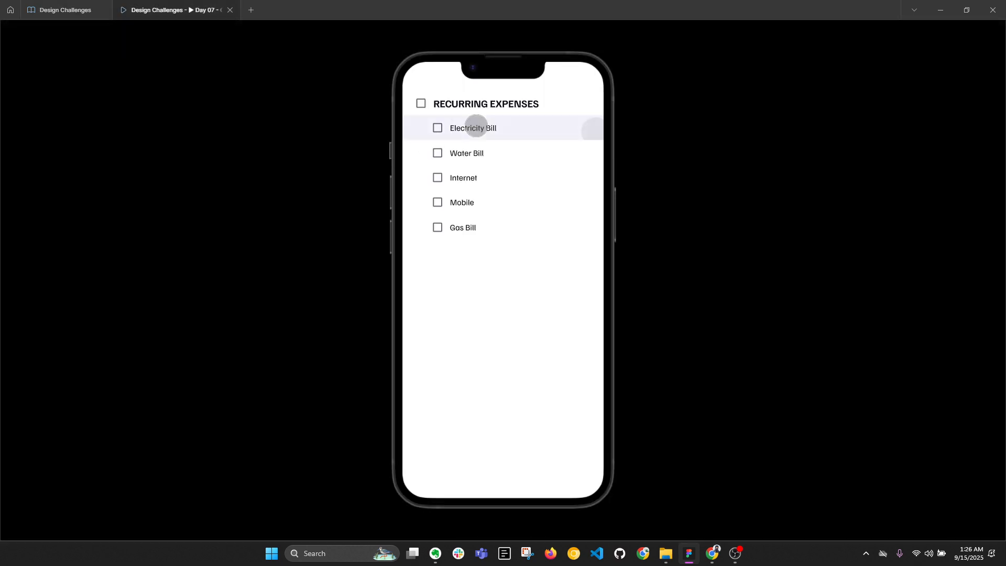
Tick Electricity Bill to see the heading turn indeterminate, then return to the Create & Learn board
{"action": "left_click", "coordinate": [475, 128]}
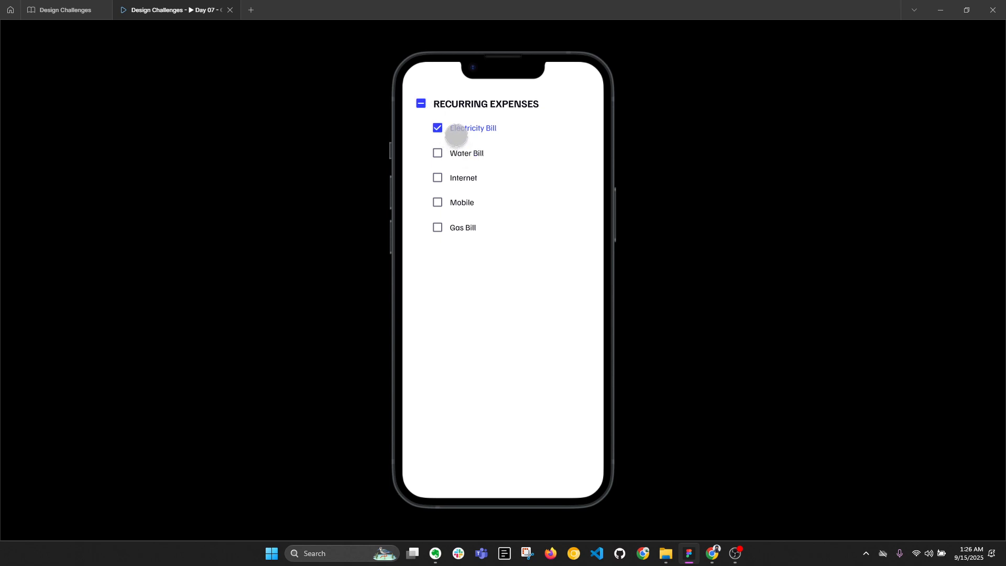
{"action": "left_click", "coordinate": [57, 7]}
{"action": "scroll", "coordinate": [613, 173], "scroll_direction": "down", "scroll_amount": 3}
{"action": "left_click", "coordinate": [797, 206]}
{"action": "scroll", "coordinate": [768, 204], "scroll_direction": "down", "scroll_amount": 3}
{"action": "left_click_drag", "start_coordinate": [466, 177], "coordinate": [661, 298]}
{"action": "scroll", "coordinate": [488, 218], "scroll_direction": "up", "scroll_amount": 1}
{"action": "scroll", "coordinate": [402, 152], "scroll_direction": "up", "scroll_amount": 2}
Shrink the Checklist Item component set's height from 384 to 296
{"action": "left_click_drag", "start_coordinate": [465, 143], "coordinate": [394, 99]}
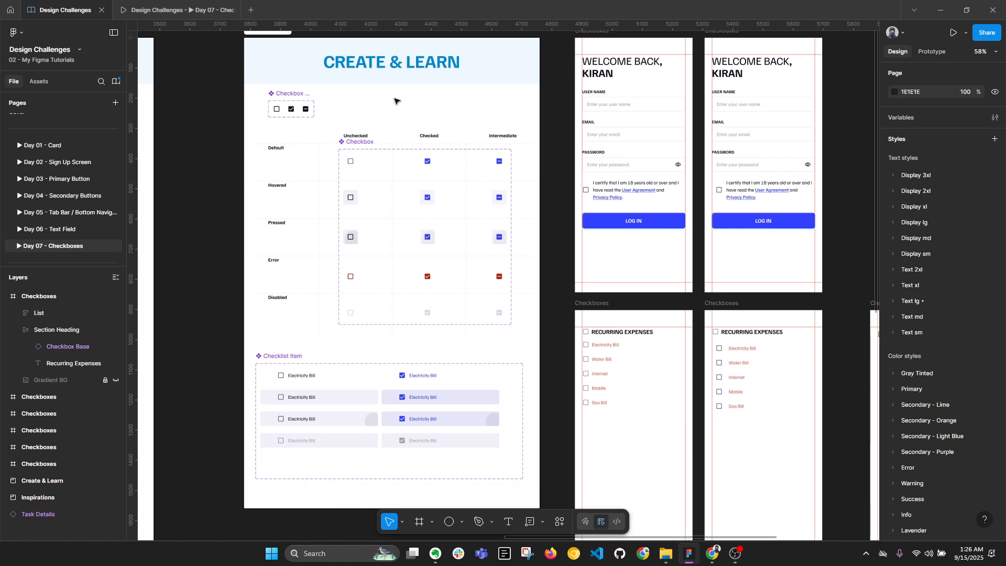
{"action": "key", "text": "alt+l"}
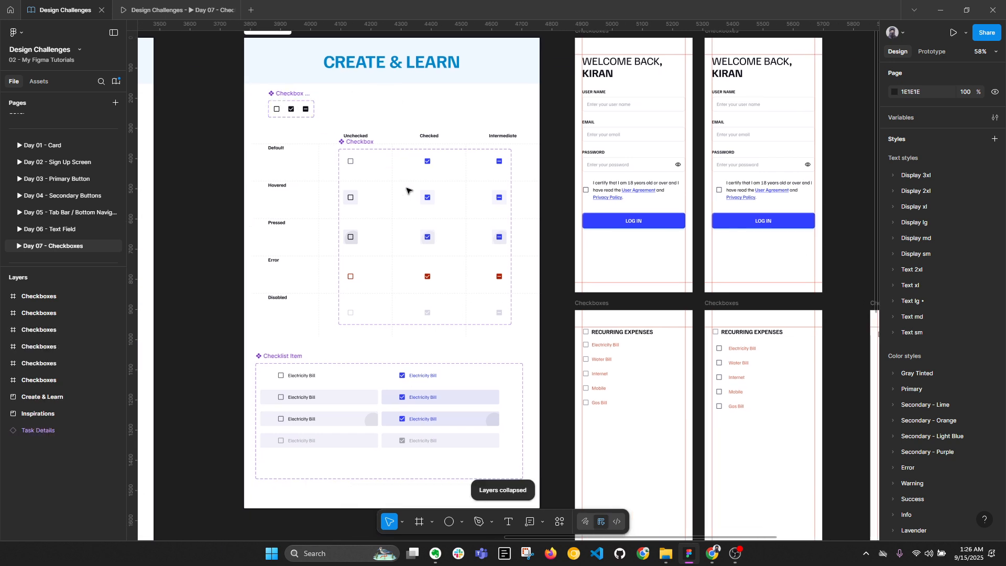
{"action": "left_click", "coordinate": [304, 367]}
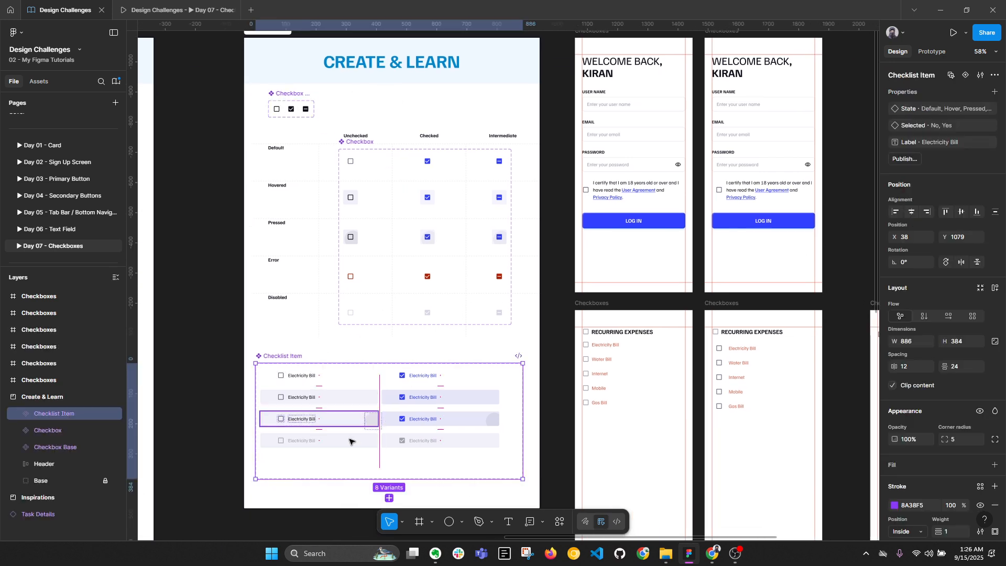
{"action": "left_click_drag", "start_coordinate": [353, 479], "coordinate": [355, 453]}
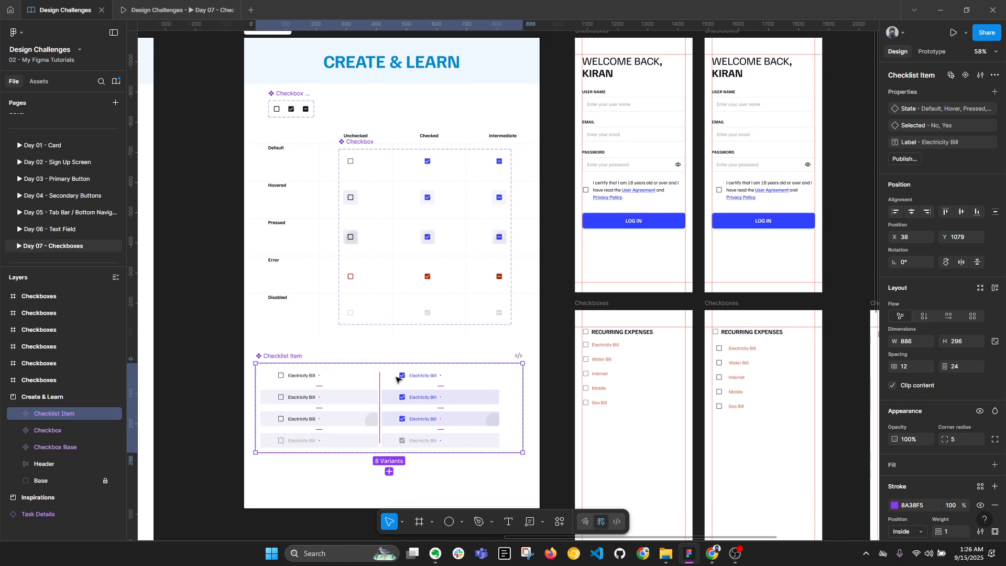
{"action": "left_click_drag", "start_coordinate": [572, 298], "coordinate": [618, 274]}
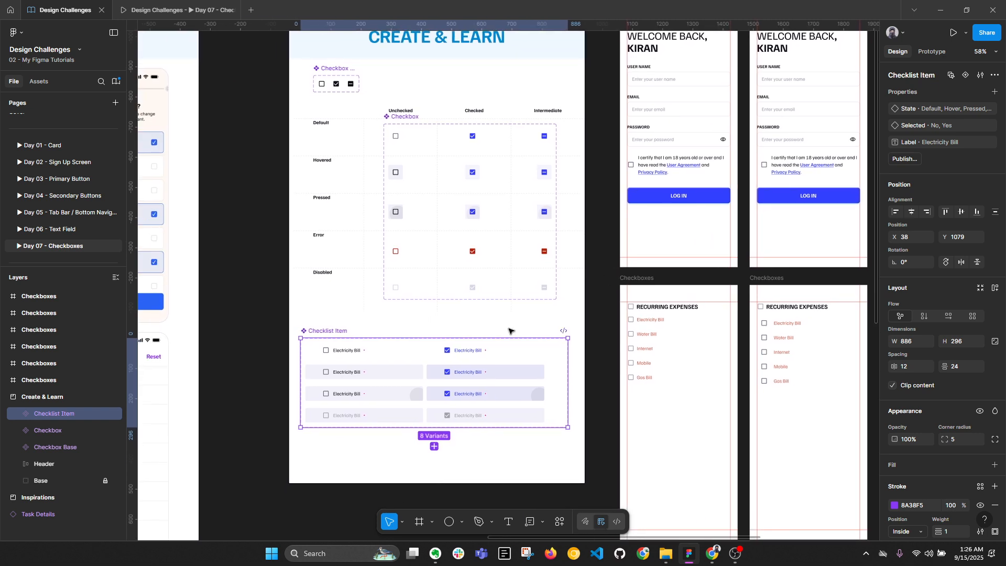
Place a copy of the outline checkbox below the Checklist Item set
{"action": "double_click", "coordinate": [322, 84]}
{"action": "left_click_drag", "start_coordinate": [321, 83], "coordinate": [303, 446]}
{"action": "scroll", "coordinate": [303, 446], "scroll_direction": "up", "scroll_amount": 5}
{"action": "scroll", "coordinate": [315, 439], "scroll_direction": "up", "scroll_amount": 1}
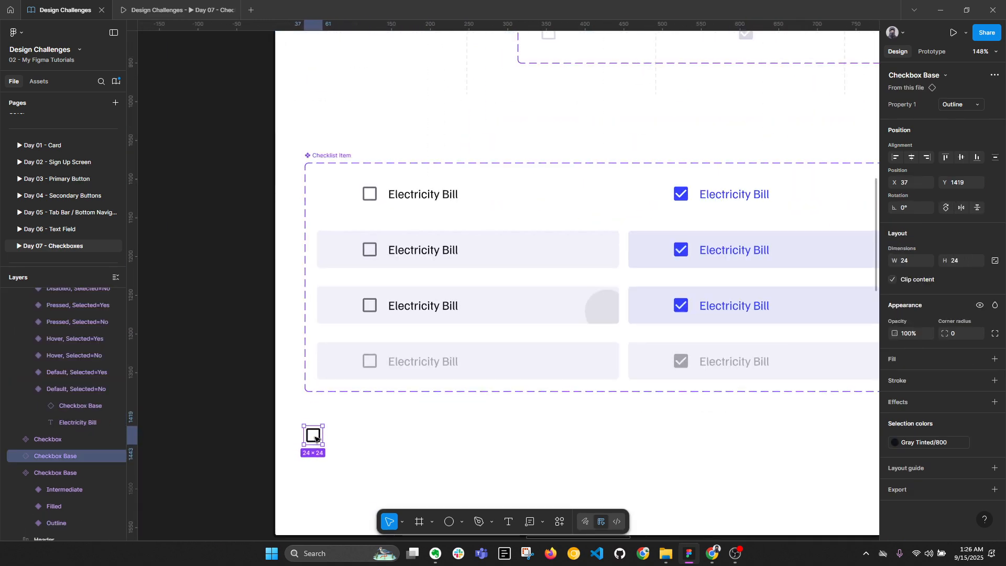
Copy the Electricity Bill label beside the loose checkbox
{"action": "double_click", "coordinate": [420, 197]}
{"action": "scroll", "coordinate": [420, 197], "scroll_direction": "down", "scroll_amount": 2}
{"action": "left_click_drag", "start_coordinate": [419, 156], "coordinate": [361, 397]}
{"action": "double_click", "coordinate": [362, 397]}
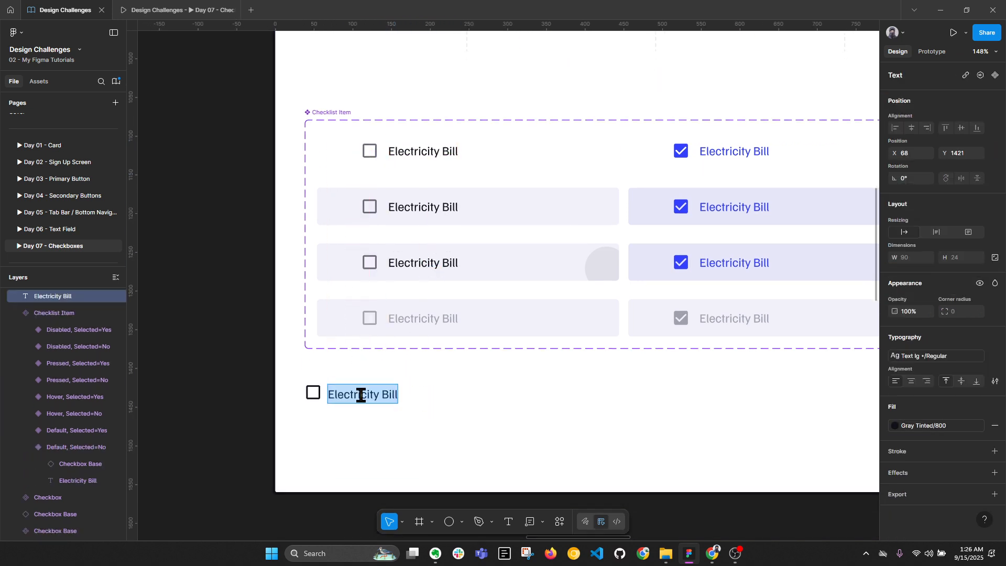
{"action": "scroll", "coordinate": [365, 396], "scroll_direction": "down", "scroll_amount": 4}
{"action": "key", "text": "Escape"}
{"action": "left_click_drag", "start_coordinate": [750, 171], "coordinate": [574, 333]}
{"action": "scroll", "coordinate": [631, 197], "scroll_direction": "up", "scroll_amount": 2}
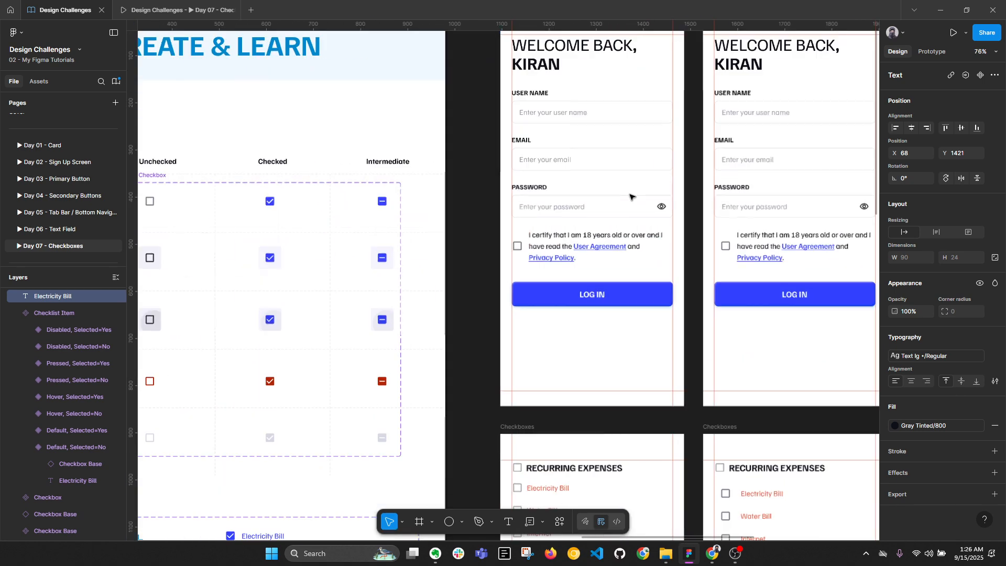
{"action": "scroll", "coordinate": [630, 196], "scroll_direction": "up", "scroll_amount": 2}
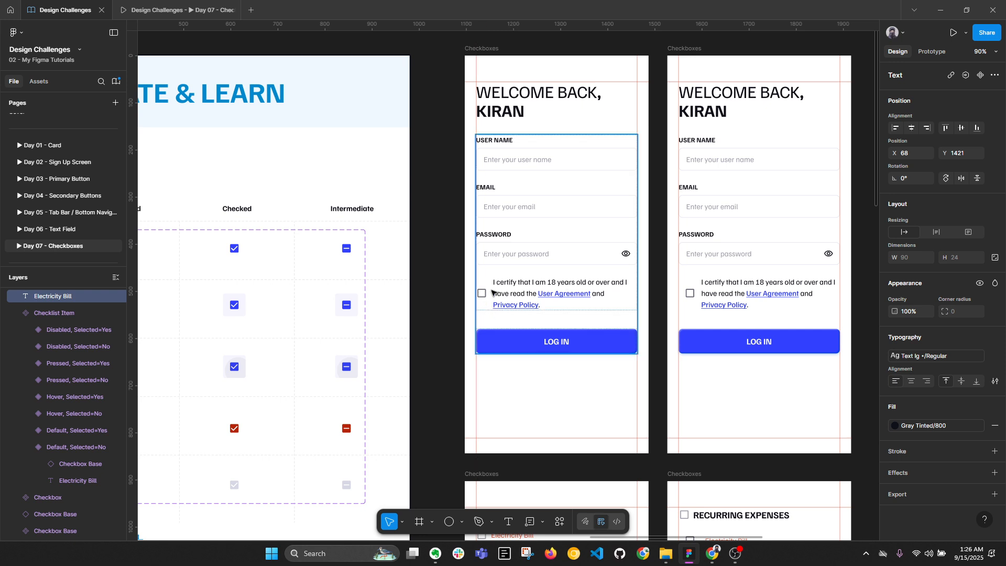
Inspect the login screen's password field and checkbox-and-certification row for reference
{"action": "left_click", "coordinate": [523, 297]}
{"action": "left_click", "coordinate": [501, 256]}
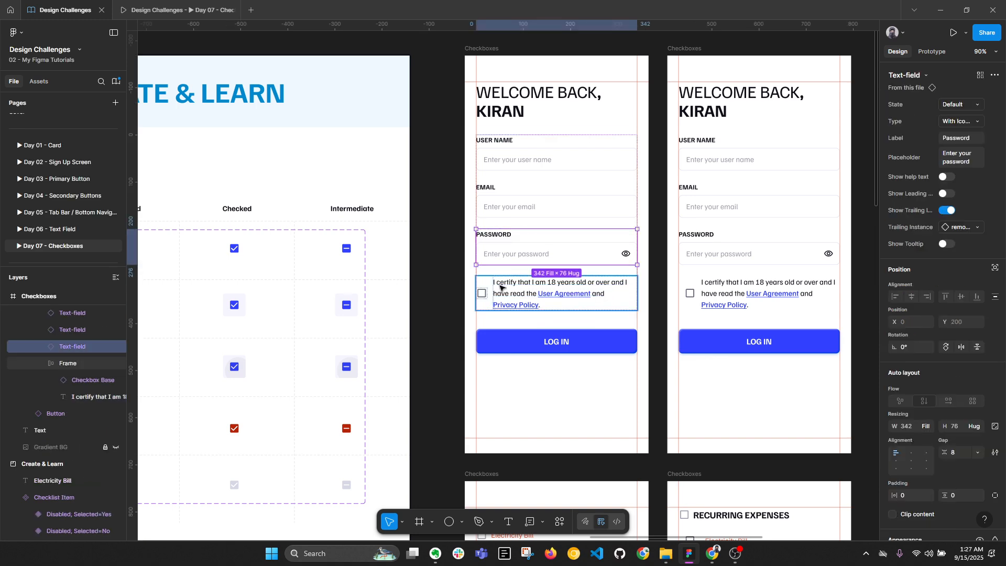
{"action": "left_click", "coordinate": [495, 296]}
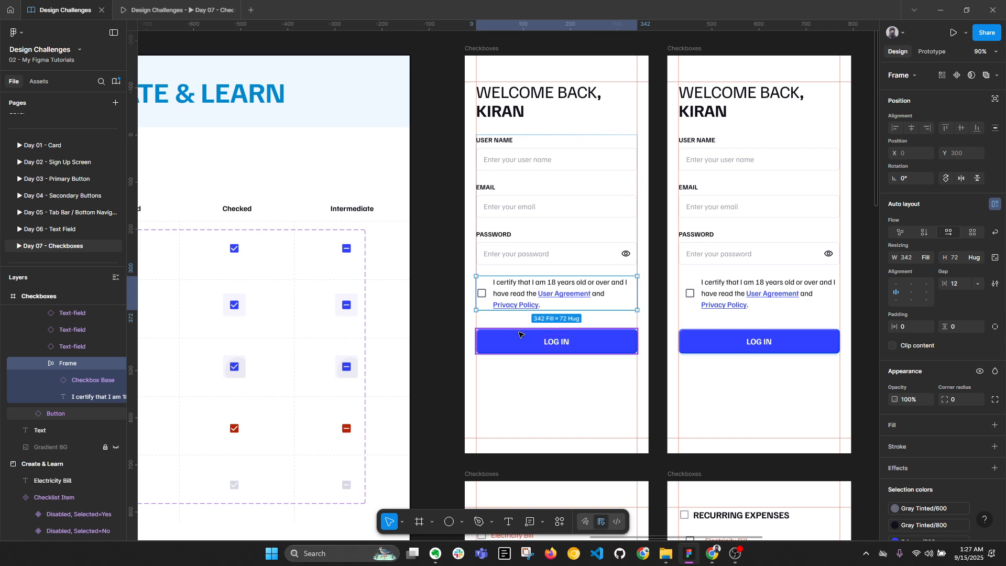
{"action": "scroll", "coordinate": [573, 337], "scroll_direction": "down", "scroll_amount": 4}
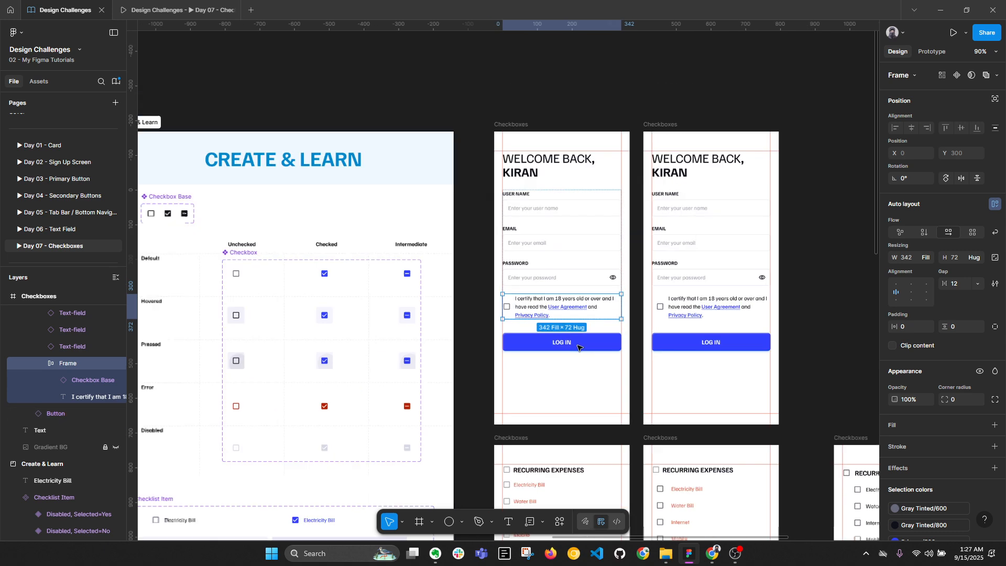
{"action": "left_click_drag", "start_coordinate": [453, 364], "coordinate": [599, 160]}
{"action": "scroll", "coordinate": [377, 382], "scroll_direction": "up", "scroll_amount": 2}
{"action": "scroll", "coordinate": [377, 382], "scroll_direction": "up", "scroll_amount": 3}
Change the loose label's text to "Remember me.", fixing the spelling along the way
{"action": "double_click", "coordinate": [392, 372]}
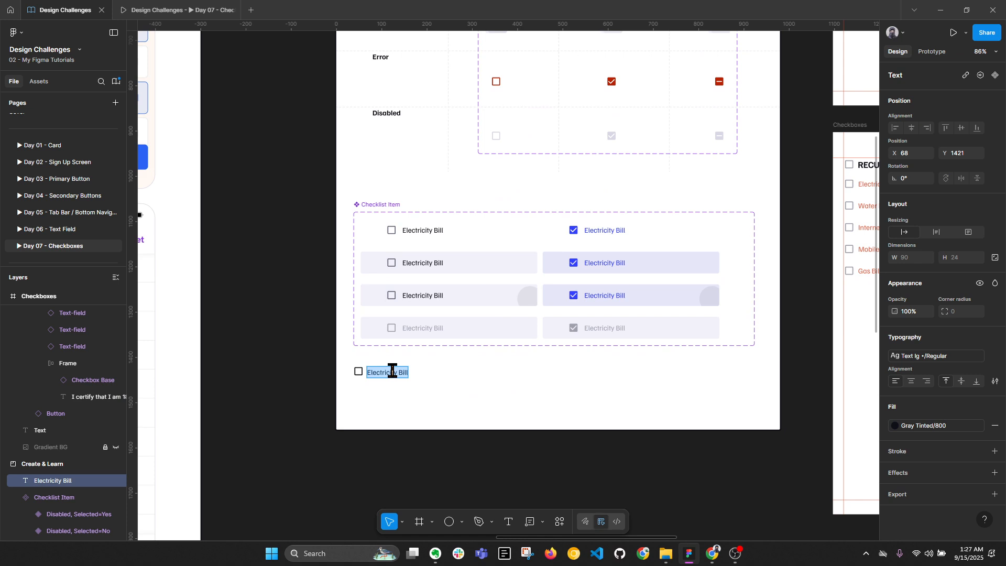
{"action": "type", "text": "Remm"}
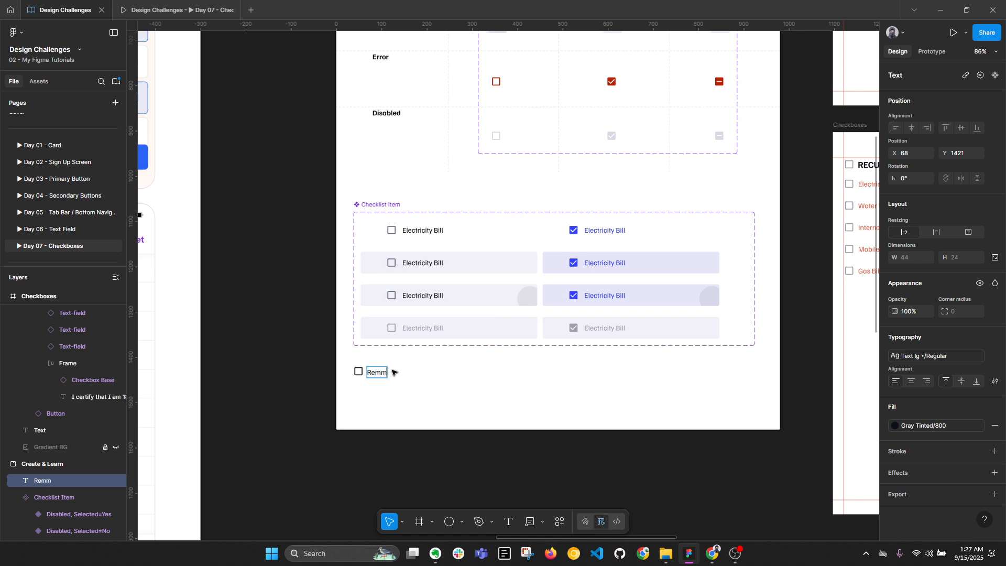
{"action": "type", "text": "=em"}
{"action": "key", "text": "BackSpace"}
{"action": "key", "text": "BackSpace"}
{"action": "key", "text": "BackSpace"}
{"action": "key", "text": "BackSpace"}
{"action": "type", "text": "emb"}
{"action": "scroll", "coordinate": [393, 371], "scroll_direction": "up", "scroll_amount": 5}
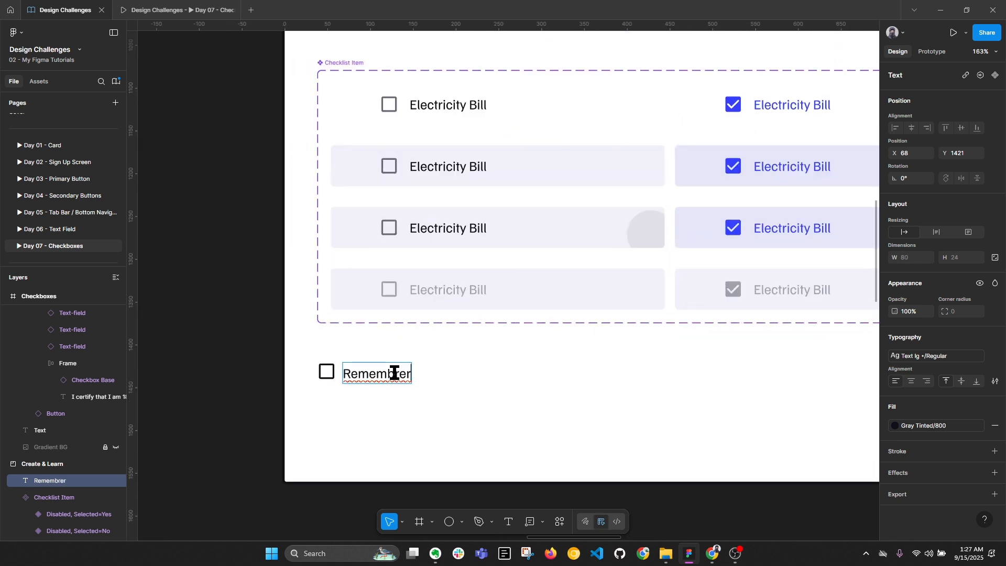
{"action": "right_click", "coordinate": [395, 375]}
{"action": "left_click", "coordinate": [411, 383]}
{"action": "left_click_drag", "start_coordinate": [365, 374], "coordinate": [366, 373]}
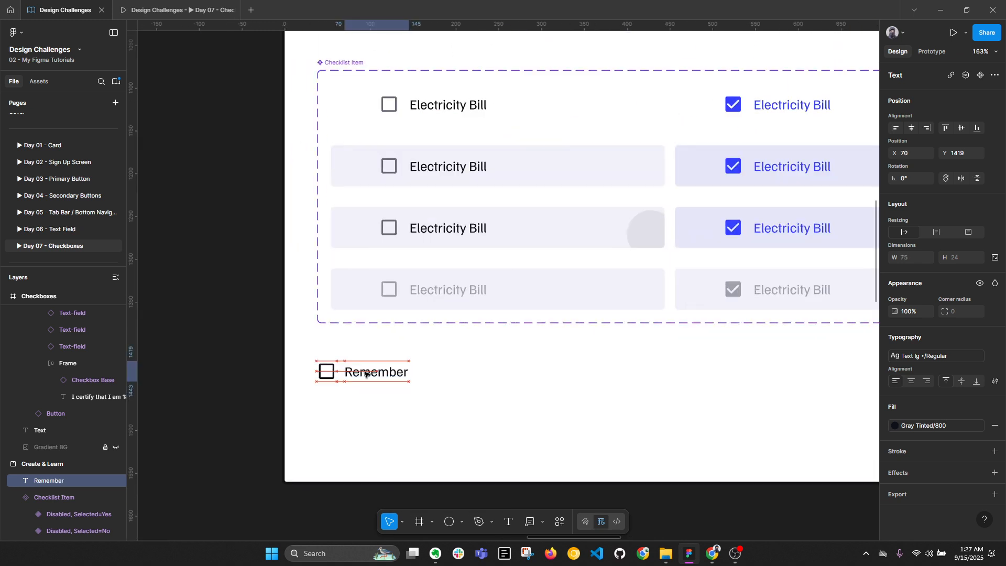
{"action": "double_click", "coordinate": [378, 375]}
{"action": "left_click", "coordinate": [409, 377]}
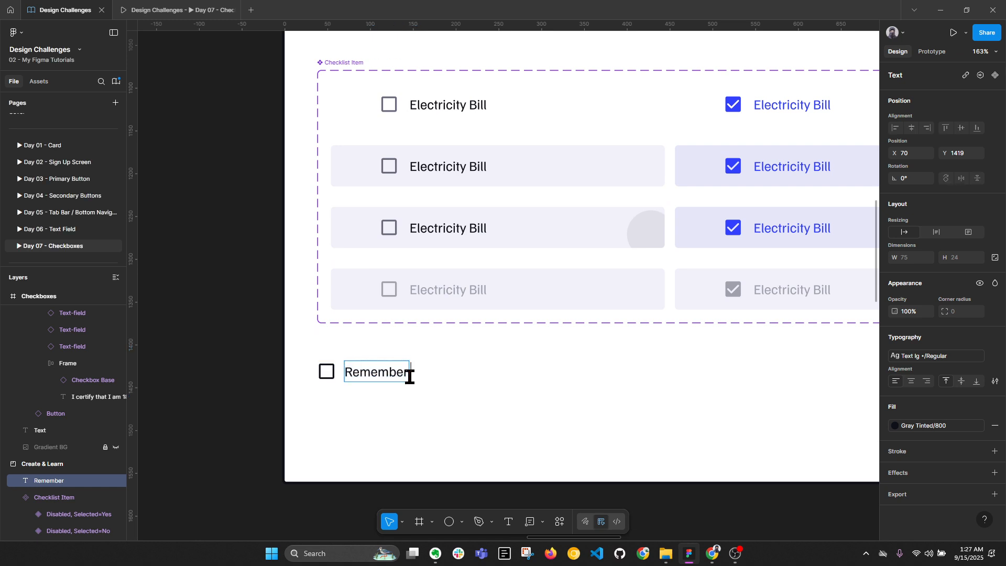
{"action": "type", "text": "me."}
{"action": "key", "text": "Escape"}
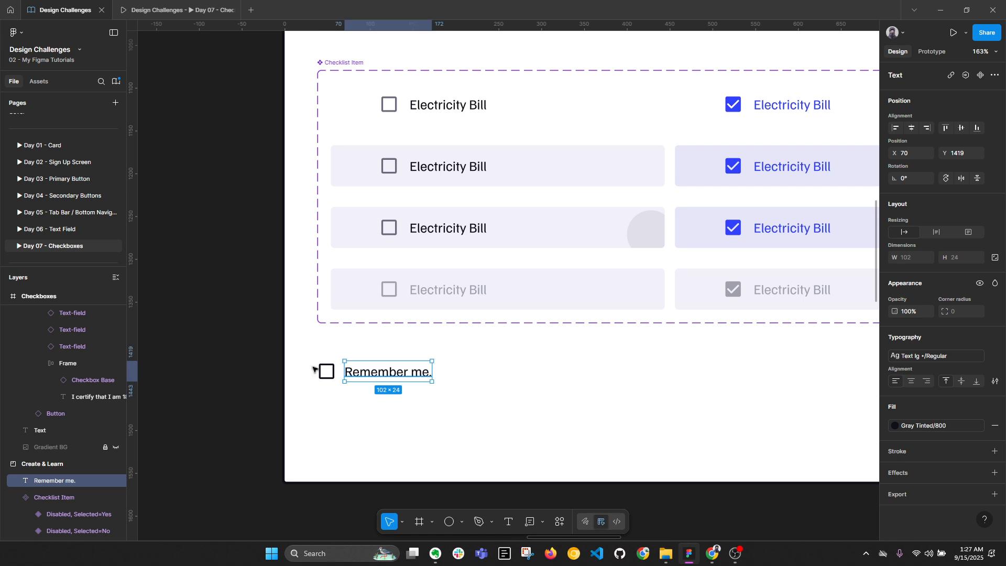
Set an 8 gap between the checkbox and its Remember me. label
{"action": "left_click_drag", "start_coordinate": [284, 351], "coordinate": [515, 407]}
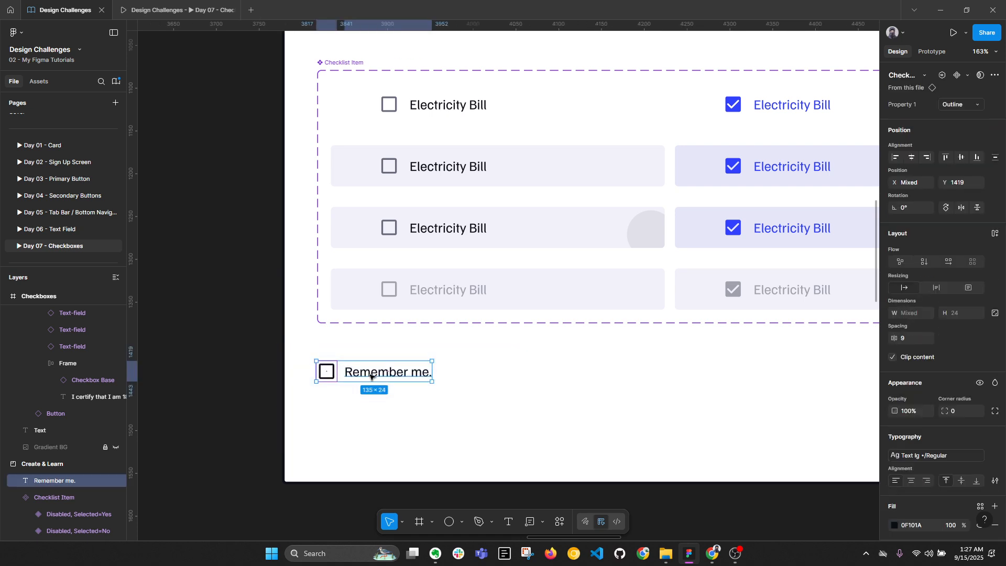
{"action": "key", "text": "alt+l"}
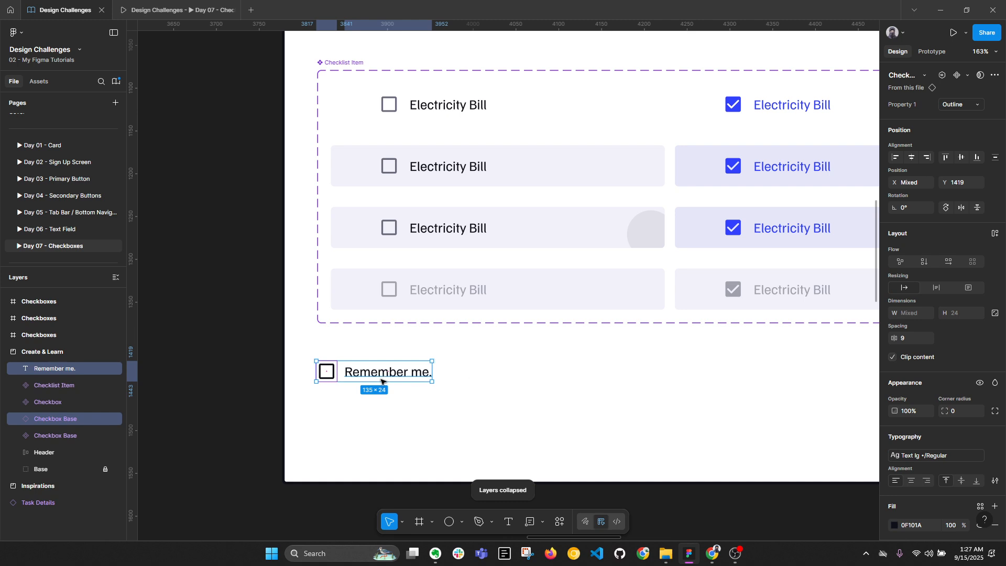
{"action": "left_click", "coordinate": [907, 338]}
{"action": "type", "text": "8"}
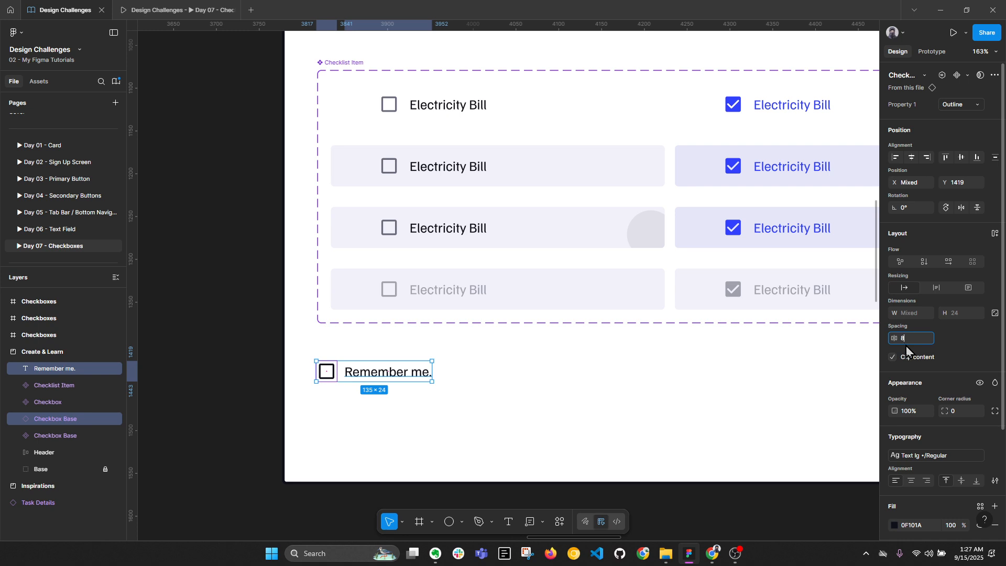
{"action": "key", "text": "Return"}
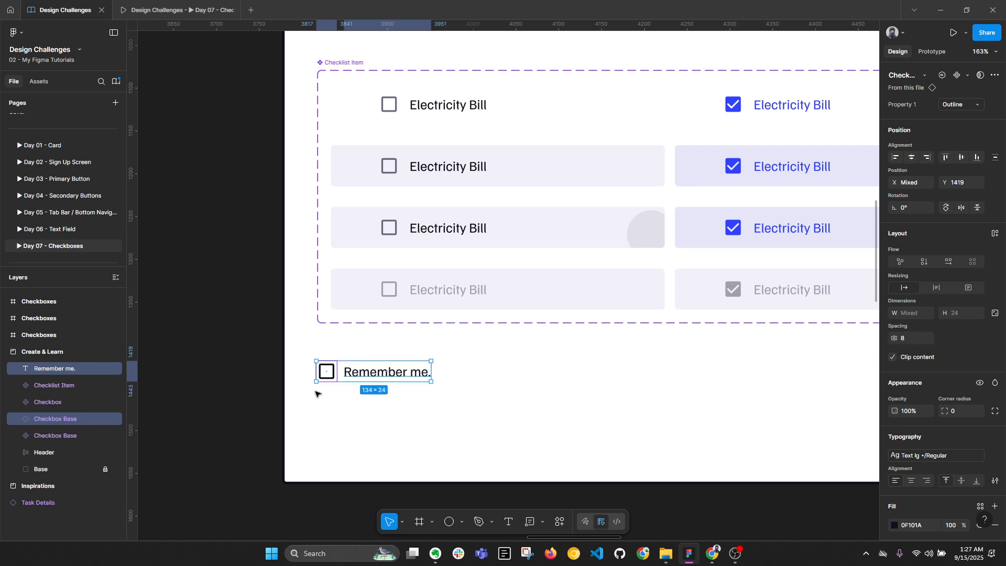
Duplicate the Remember me. row to the right and start retyping its label as Heading
{"action": "left_click", "coordinate": [396, 376]}
{"action": "mouse_move", "coordinate": [286, 351]}
{"action": "left_mouse_down"}
{"action": "mouse_move", "coordinate": [459, 400]}
{"action": "mouse_move", "coordinate": [621, 375]}
{"action": "left_mouse_up"}
{"action": "left_click_drag", "start_coordinate": [678, 391], "coordinate": [599, 393]}
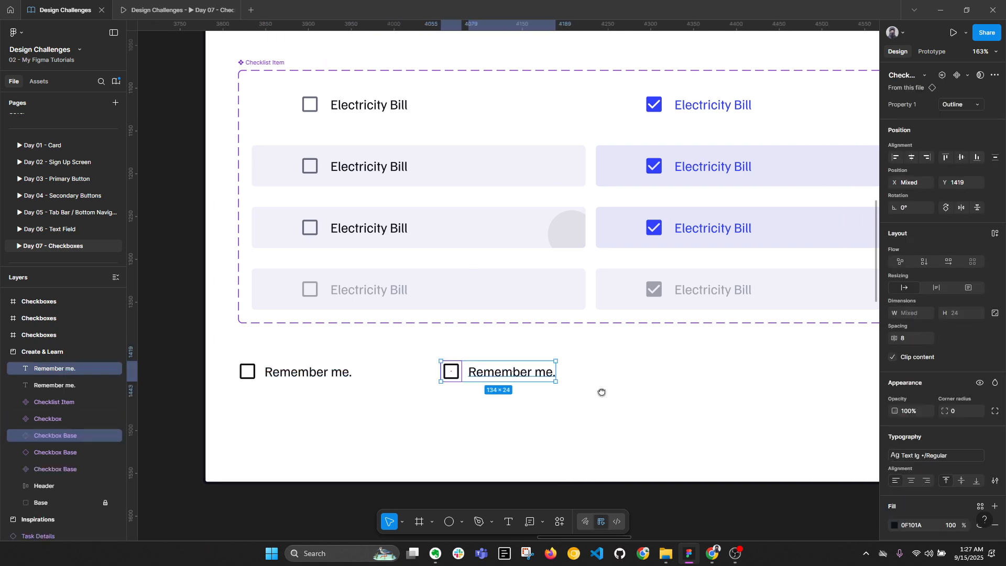
{"action": "left_click", "coordinate": [517, 374]}
{"action": "scroll", "coordinate": [547, 374], "scroll_direction": "up", "scroll_amount": 2, "text": "ctrl"}
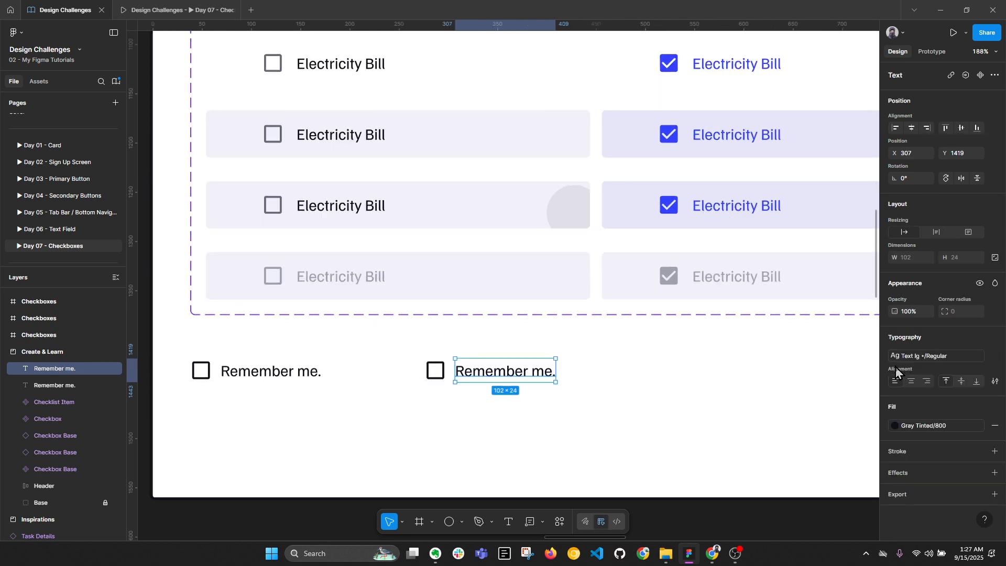
{"action": "double_click", "coordinate": [543, 374]}
{"action": "type", "text": "H"}
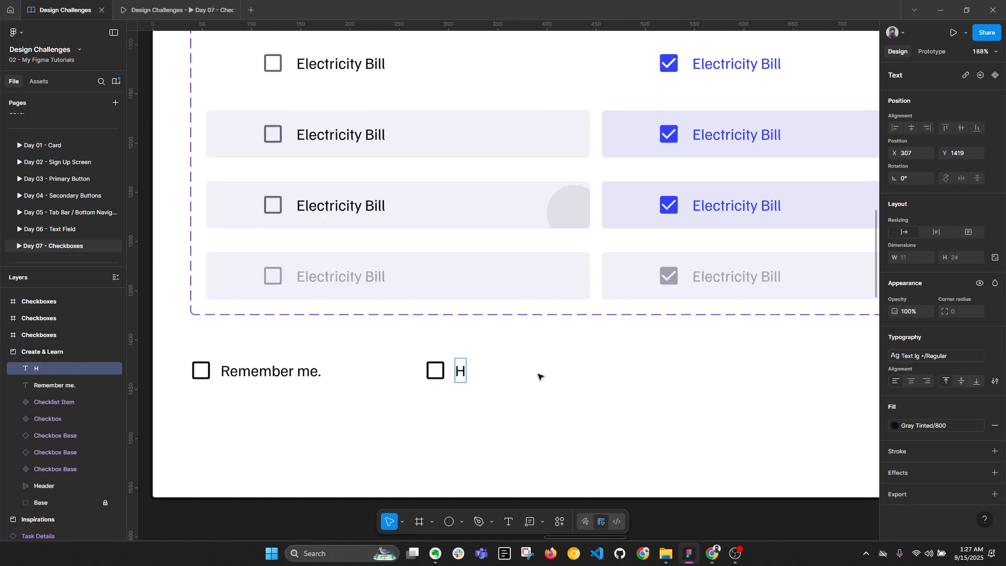
{"action": "type", "text": "eading"}
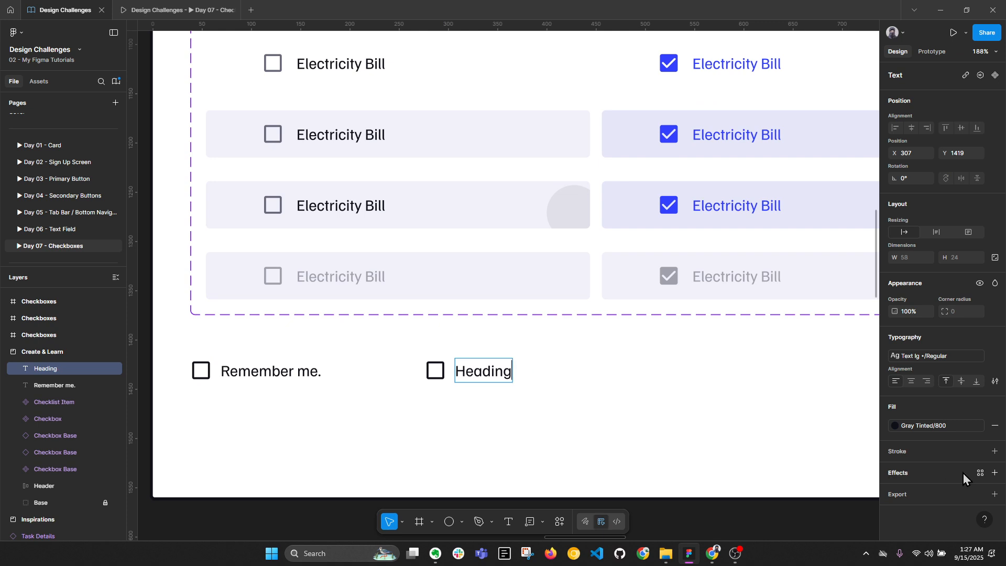
Add a certification sentence below Heading and narrow its text box so it wraps
{"action": "key", "text": "Escape"}
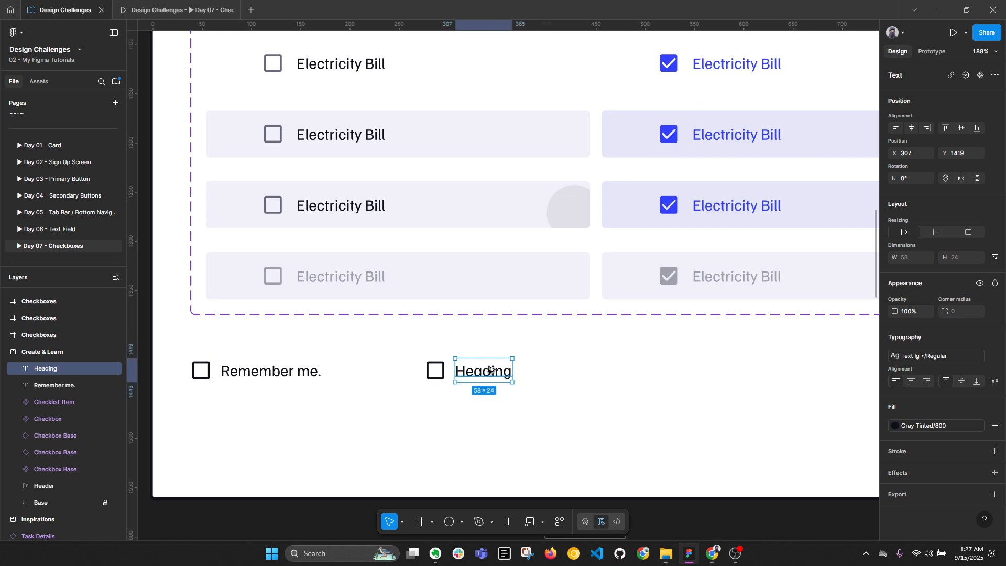
{"action": "key", "text": "ctrl+d"}
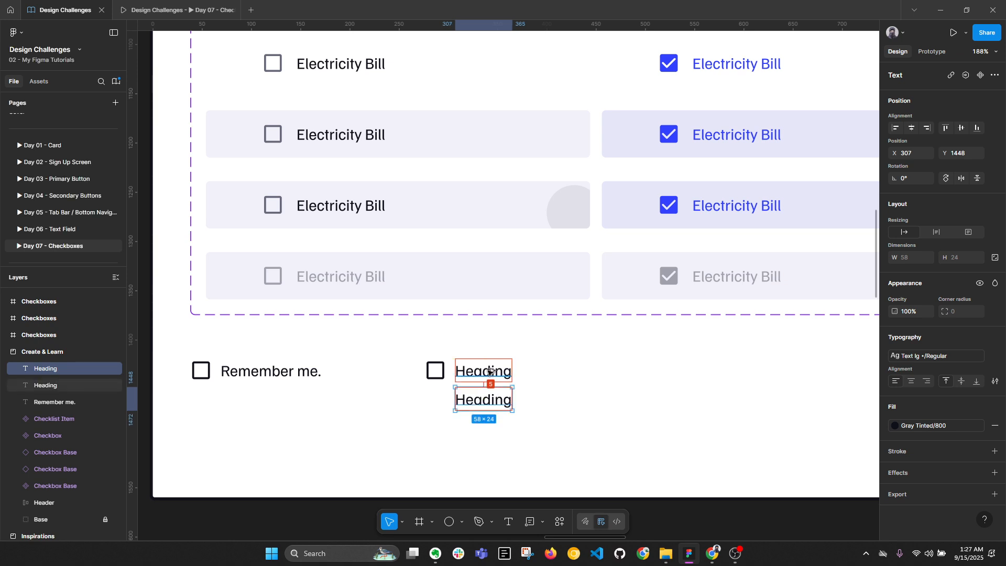
{"action": "double_click", "coordinate": [496, 400]}
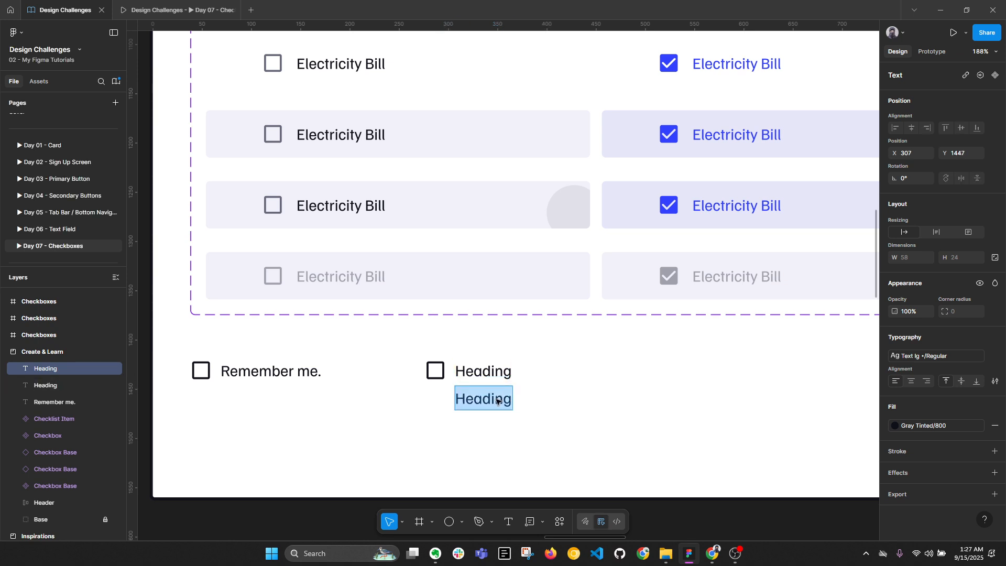
{"action": "type", "text": "Support"}
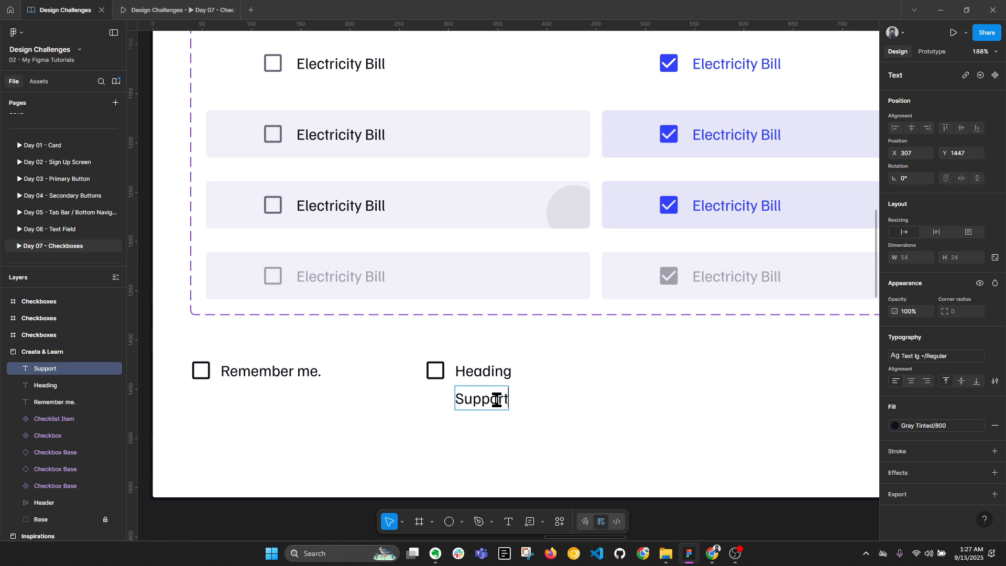
{"action": "type", "text": "ing text."}
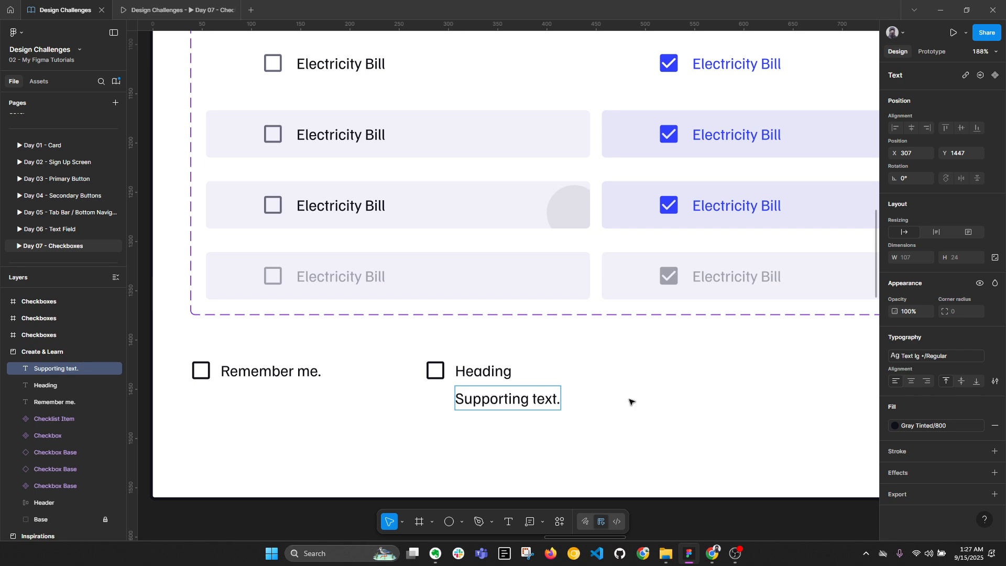
{"action": "key", "text": "Escape"}
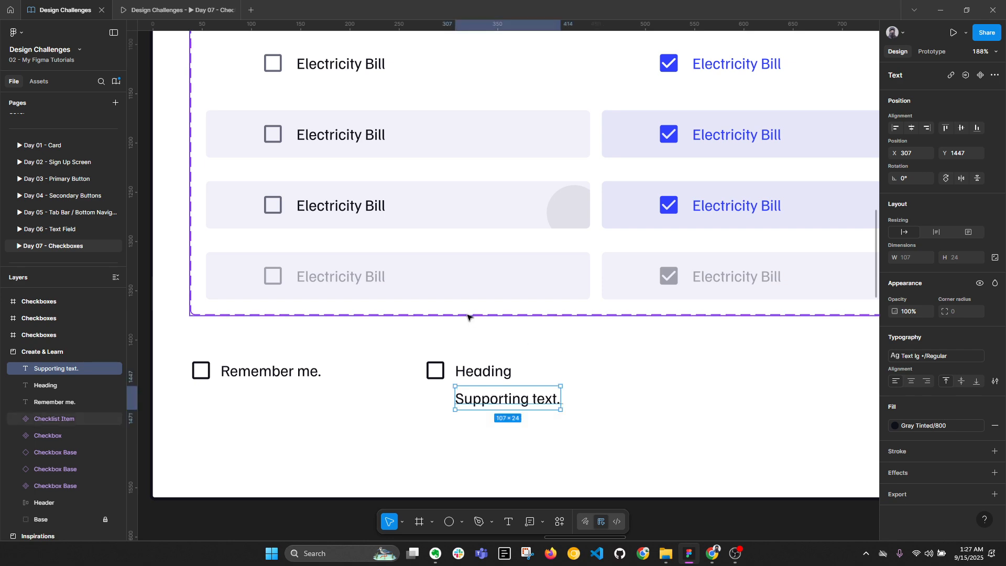
{"action": "key", "text": "shift+1"}
{"action": "scroll", "coordinate": [489, 328], "scroll_direction": "up", "scroll_amount": 5}
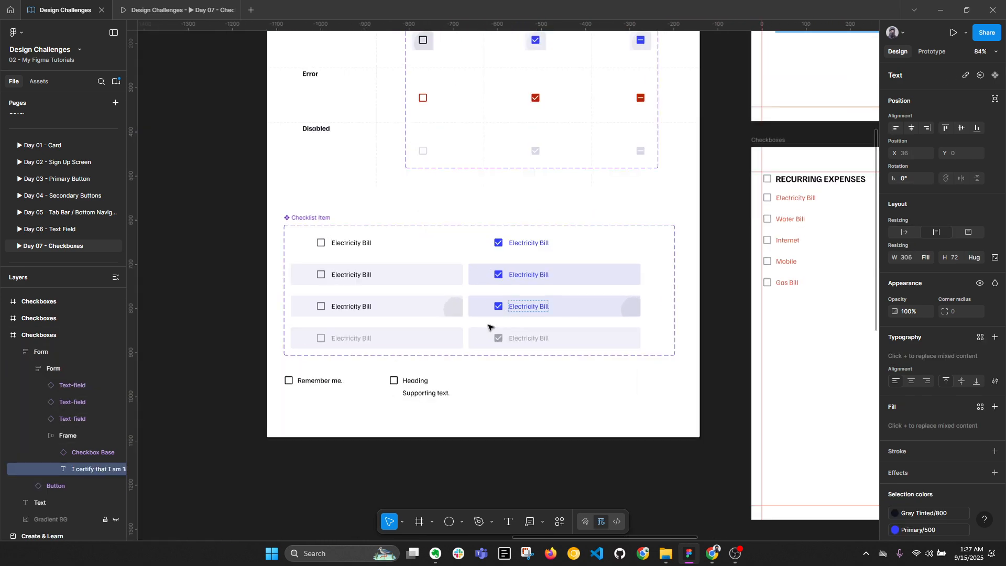
{"action": "type", "text": "I certify that I am 18 years old or over and I have read the User Agreement and Privacy Policy."}
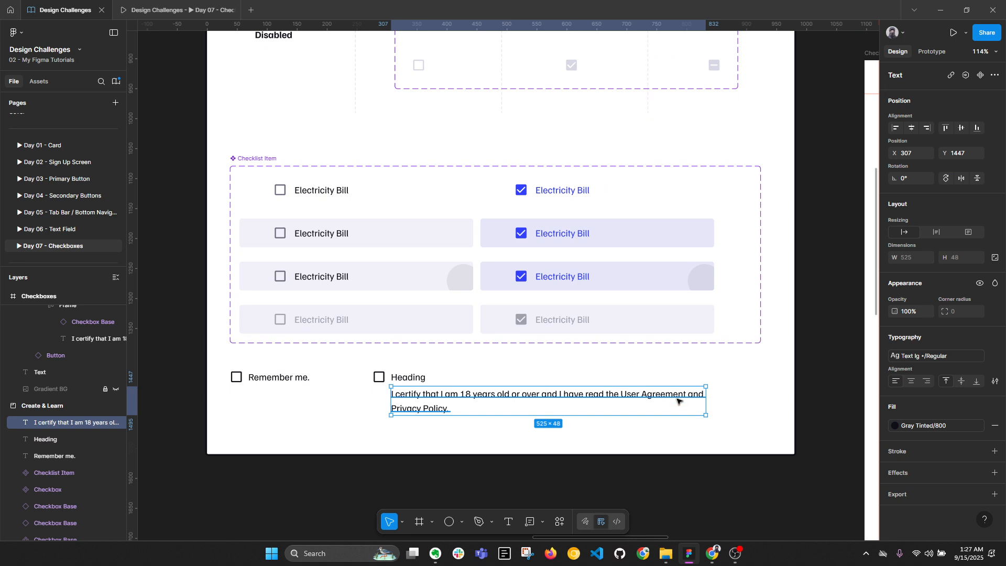
{"action": "left_click_drag", "start_coordinate": [705, 401], "coordinate": [575, 401]}
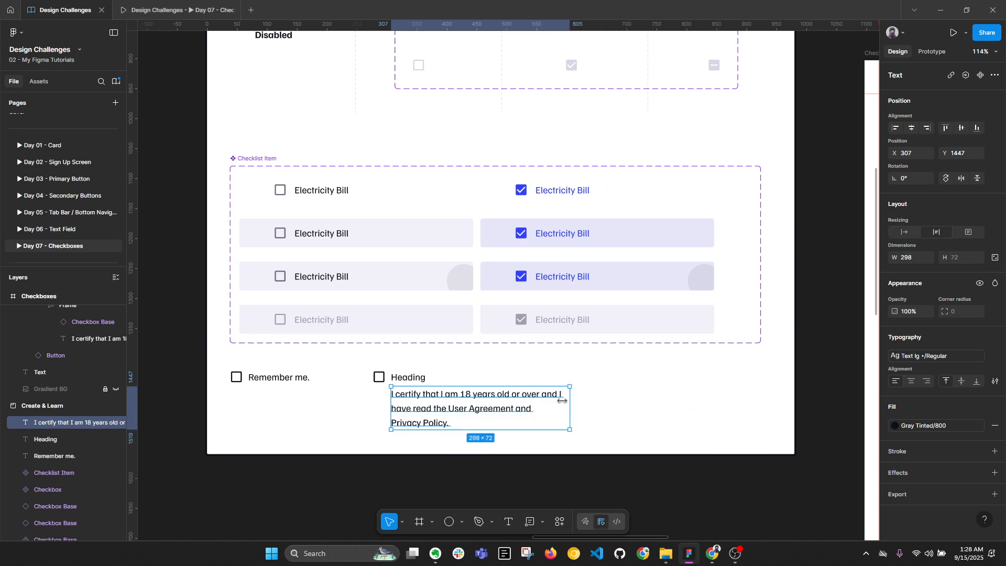
Make Heading Bold and set the certification sentence to Text md/Regular
{"action": "key", "text": "Tab"}
{"action": "left_click", "coordinate": [928, 358]}
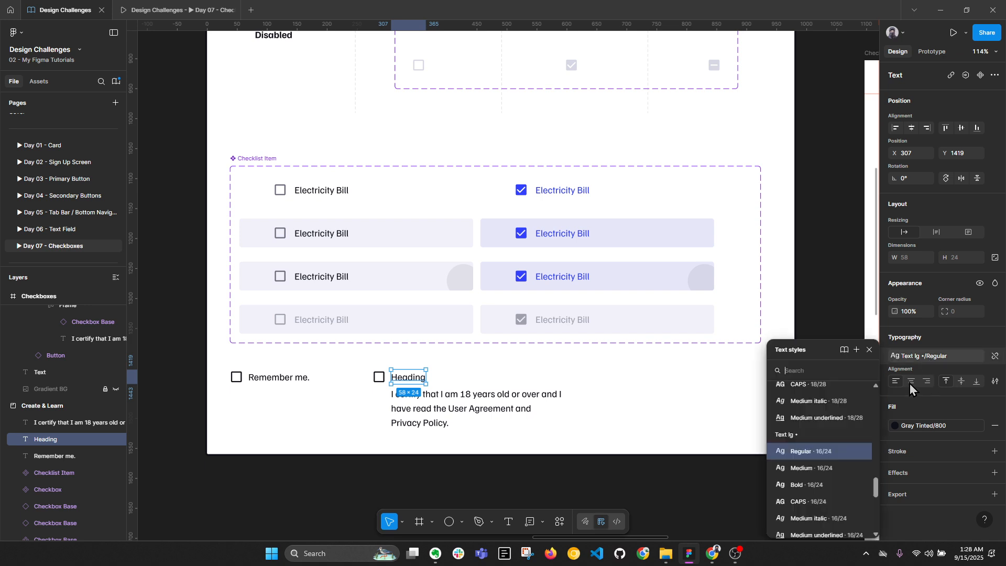
{"action": "left_click", "coordinate": [837, 485]}
{"action": "left_click", "coordinate": [566, 421]}
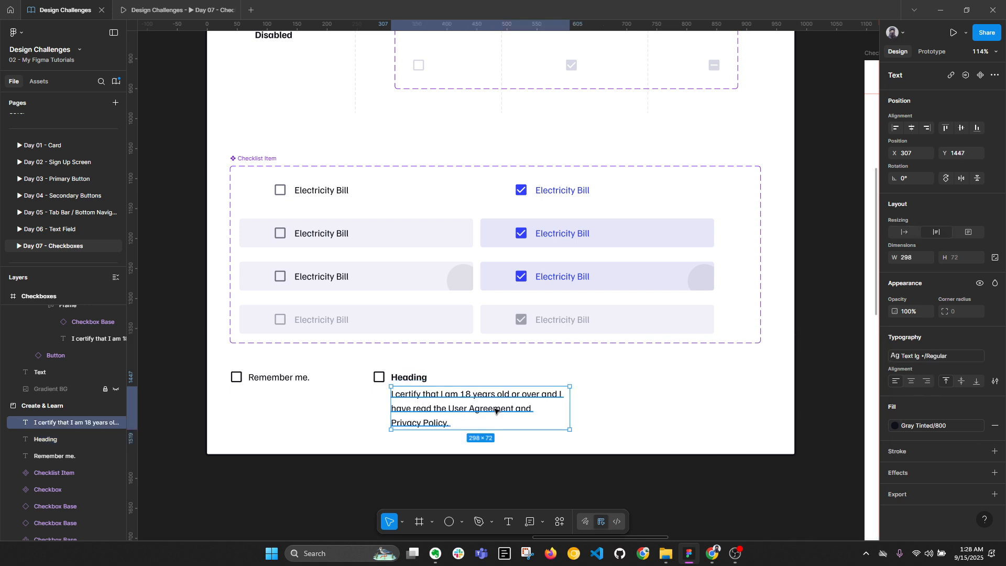
{"action": "left_click", "coordinate": [928, 356]}
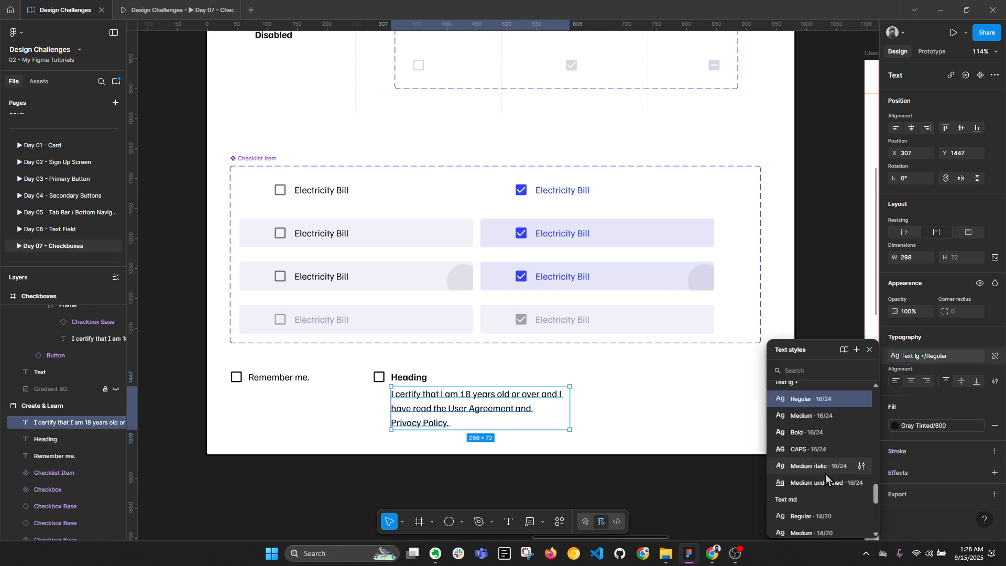
{"action": "left_click", "coordinate": [815, 516]}
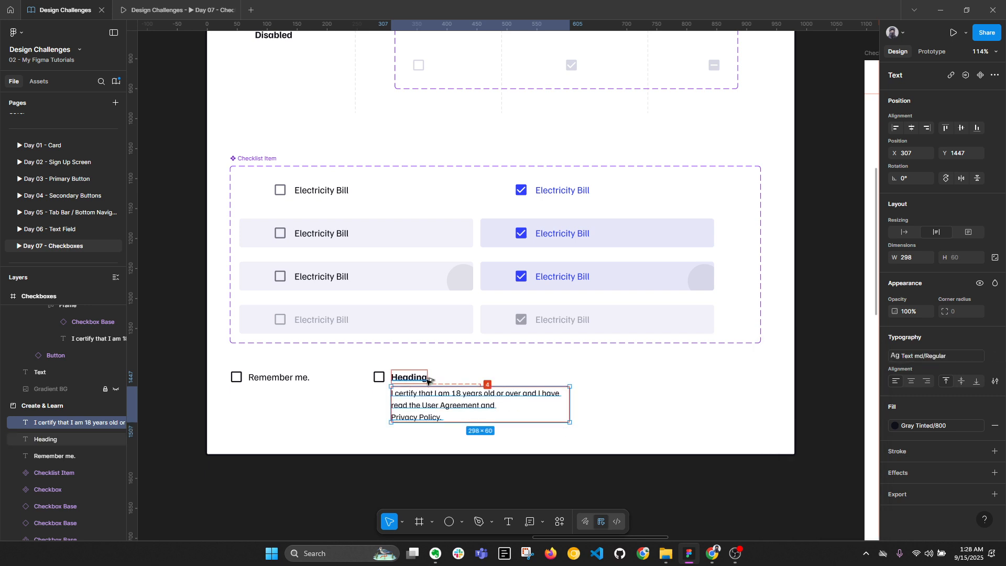
{"action": "left_click", "coordinate": [343, 362]}
{"action": "scroll", "coordinate": [348, 352], "scroll_direction": "up", "scroll_amount": 1, "text": "ctrl"}
{"action": "scroll", "coordinate": [369, 353], "scroll_direction": "left", "scroll_amount": 2}
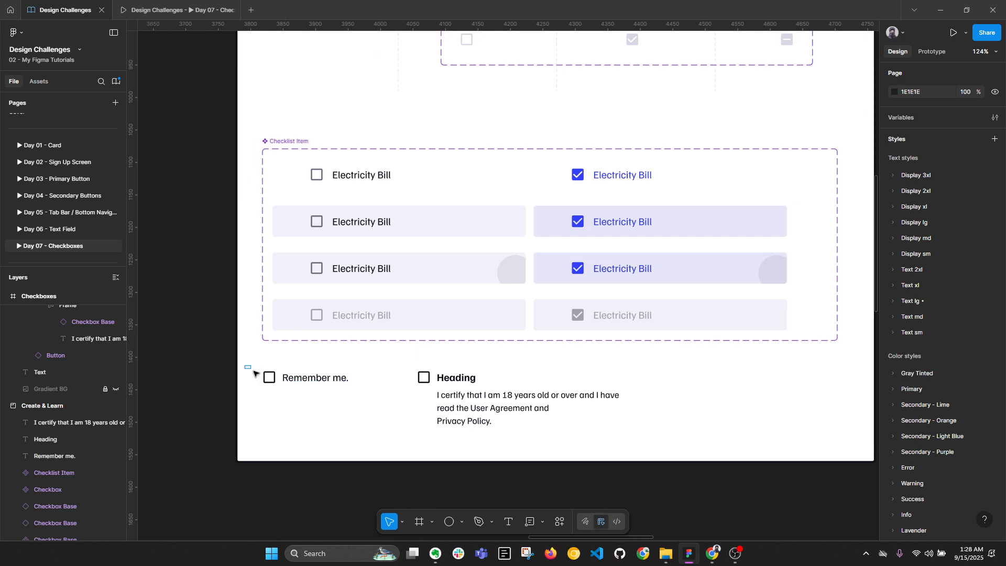
Recolour both outline checkboxes to Gray Tinted/600
{"action": "left_click_drag", "start_coordinate": [254, 373], "coordinate": [355, 397]}
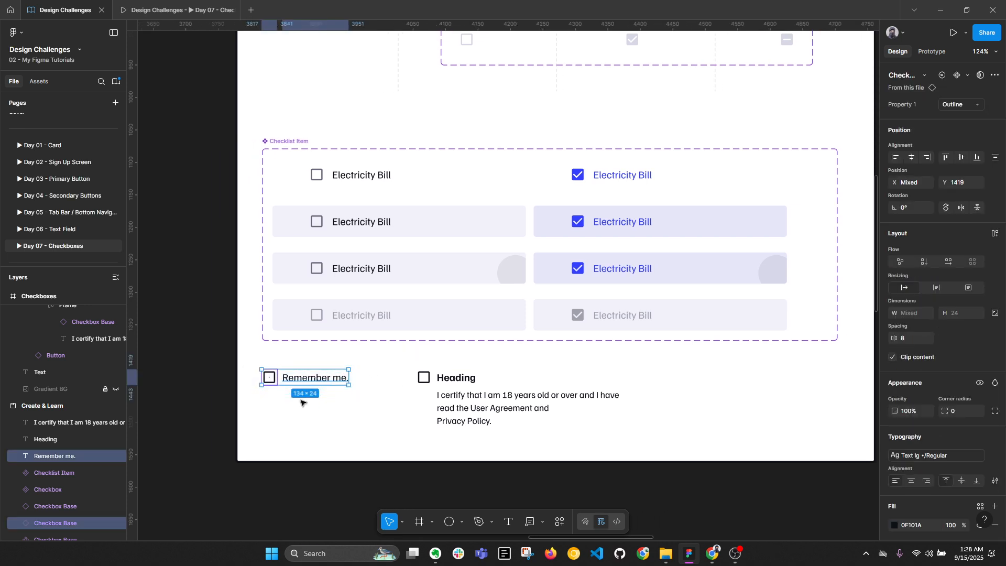
{"action": "left_click", "coordinate": [269, 377]}
{"action": "left_click", "coordinate": [422, 379]}
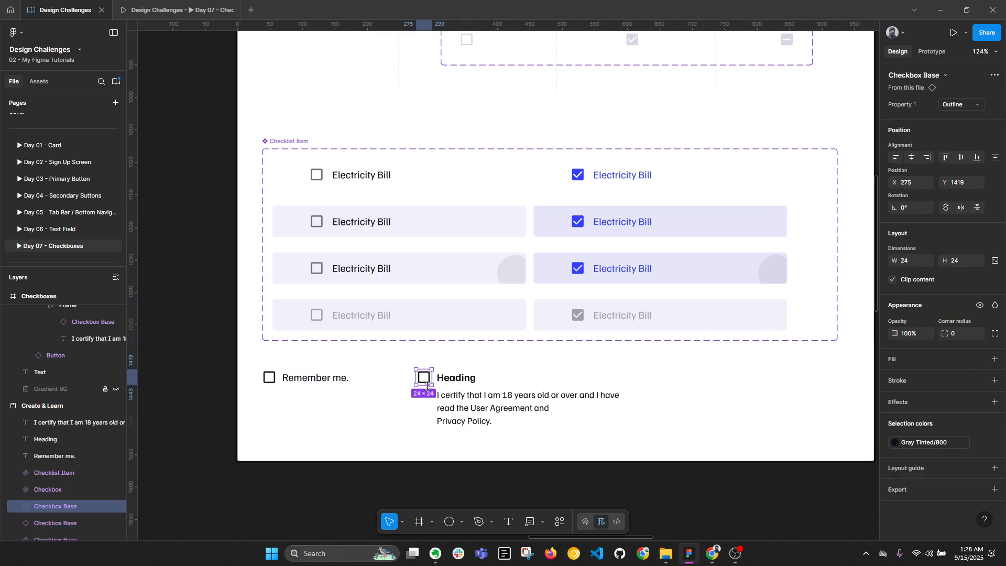
{"action": "left_click", "coordinate": [270, 378], "text": "shift"}
{"action": "left_click", "coordinate": [895, 493]}
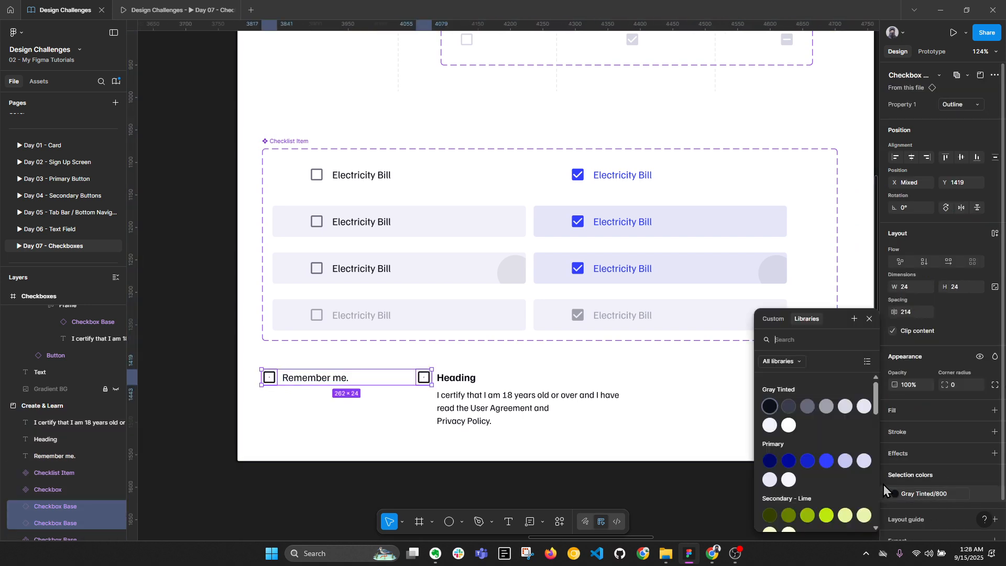
{"action": "left_click", "coordinate": [807, 406]}
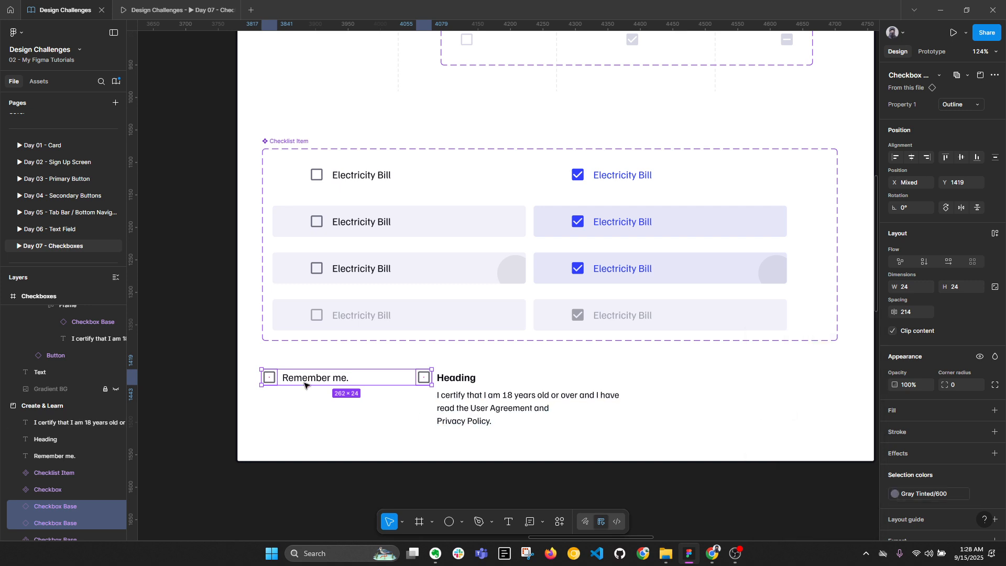
{"action": "left_click", "coordinate": [585, 442]}
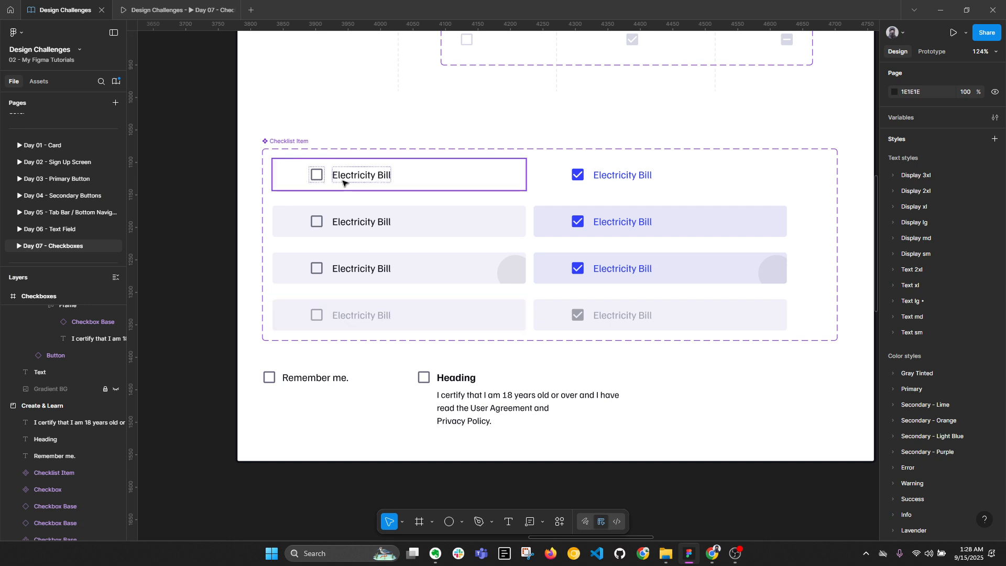
Copy the Remember me. row below and make its checkbox Filled in Primary/500 blue
{"action": "left_click_drag", "start_coordinate": [258, 365], "coordinate": [332, 425]}
{"action": "key", "text": "Escape"}
{"action": "left_click", "coordinate": [265, 429]}
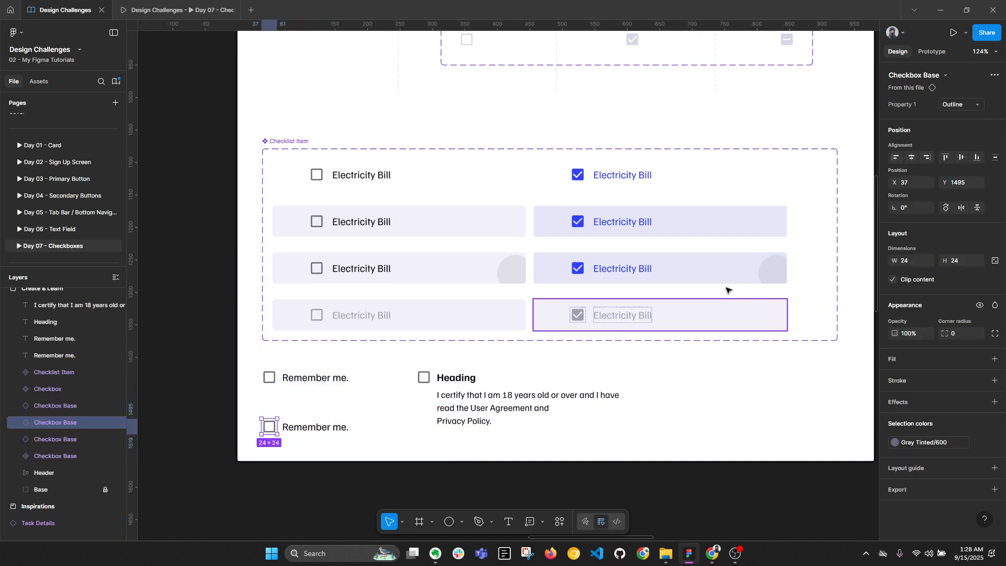
{"action": "left_click", "coordinate": [958, 105]}
{"action": "key", "text": "Return"}
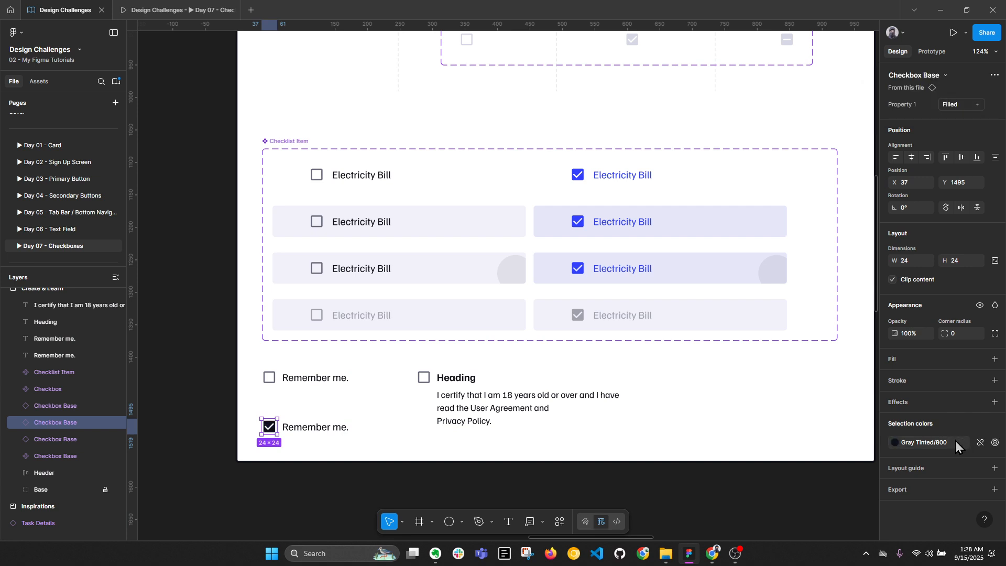
{"action": "left_click", "coordinate": [953, 442]}
{"action": "left_click", "coordinate": [826, 461]}
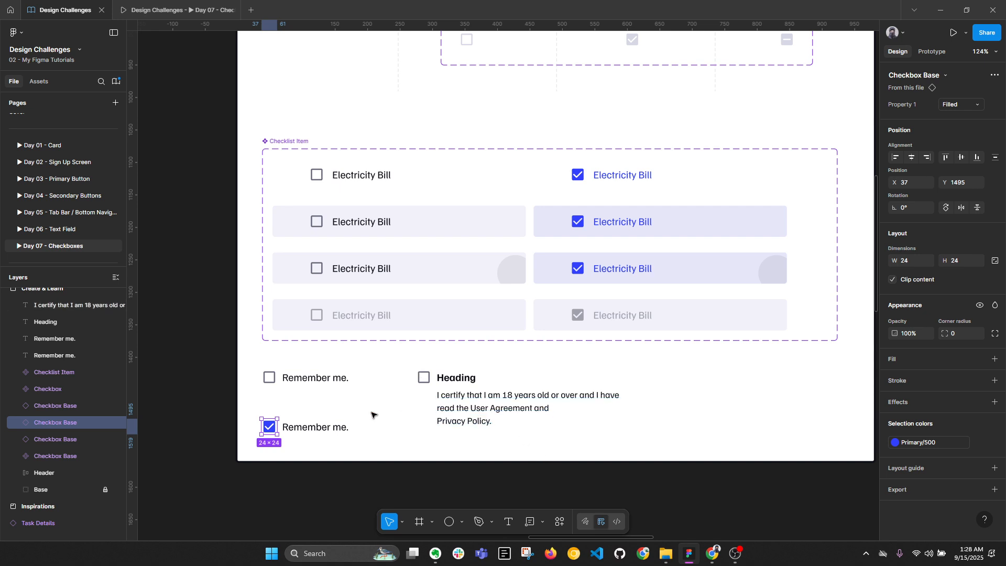
Check spacing around the new rows, collapse layers, and frame the Inspirations and Create & Learn boards
{"action": "left_click_drag", "start_coordinate": [230, 355], "coordinate": [582, 466]}
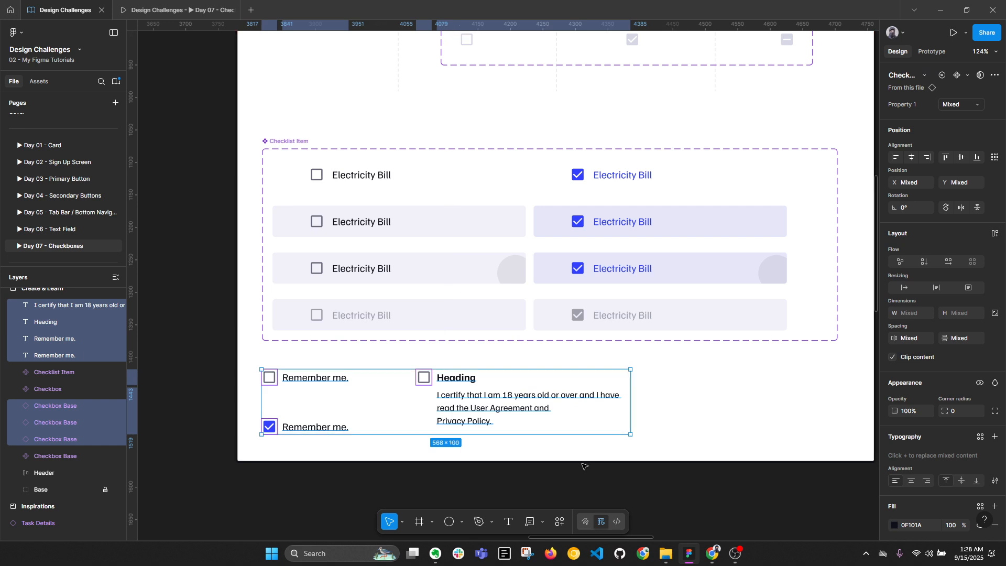
{"action": "key", "text": "alt"}
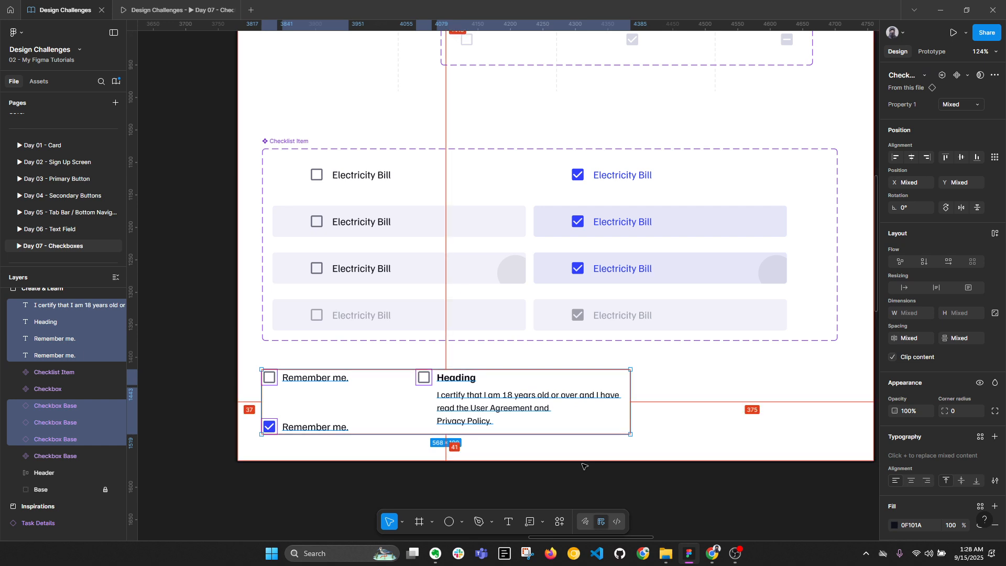
{"action": "key", "text": "alt+l"}
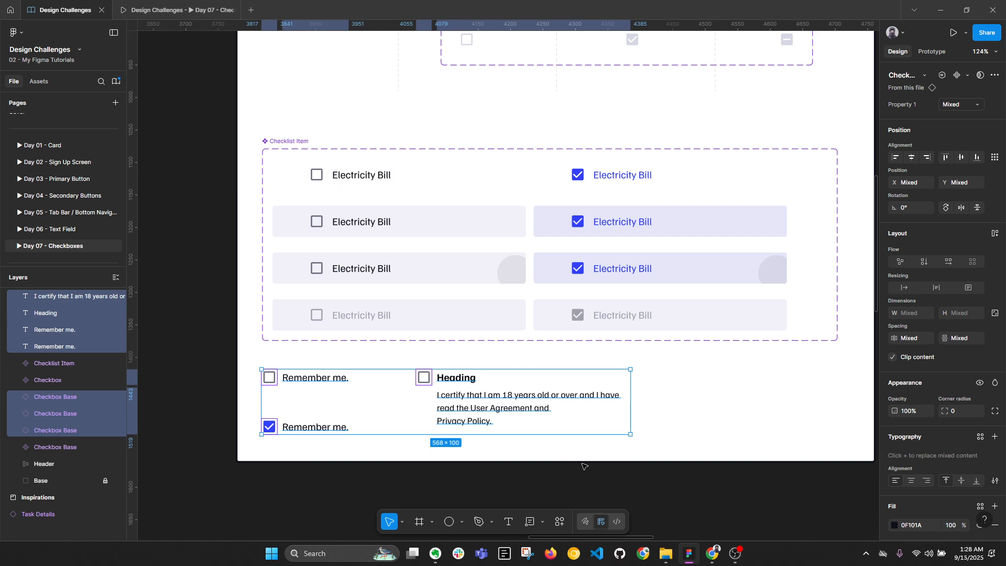
{"action": "scroll", "coordinate": [532, 341], "scroll_direction": "down", "scroll_amount": 5, "text": "ctrl"}
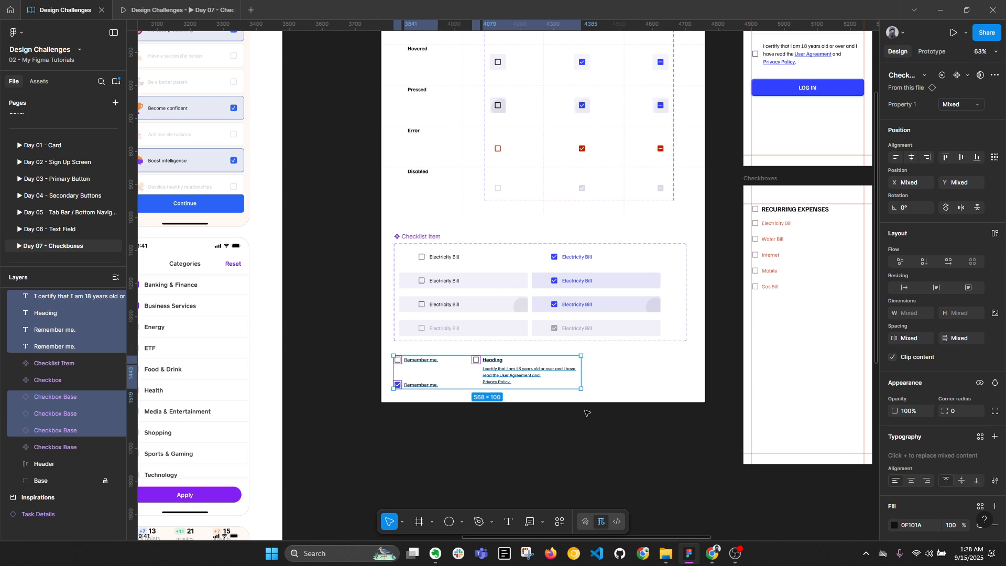
{"action": "left_click", "coordinate": [710, 318]}
{"action": "left_click_drag", "start_coordinate": [710, 318], "coordinate": [604, 360]}
{"action": "scroll", "coordinate": [604, 359], "scroll_direction": "down", "scroll_amount": 3, "text": "ctrl"}
{"action": "left_click_drag", "start_coordinate": [429, 322], "coordinate": [607, 340]}
{"action": "key", "text": "alt+l"}
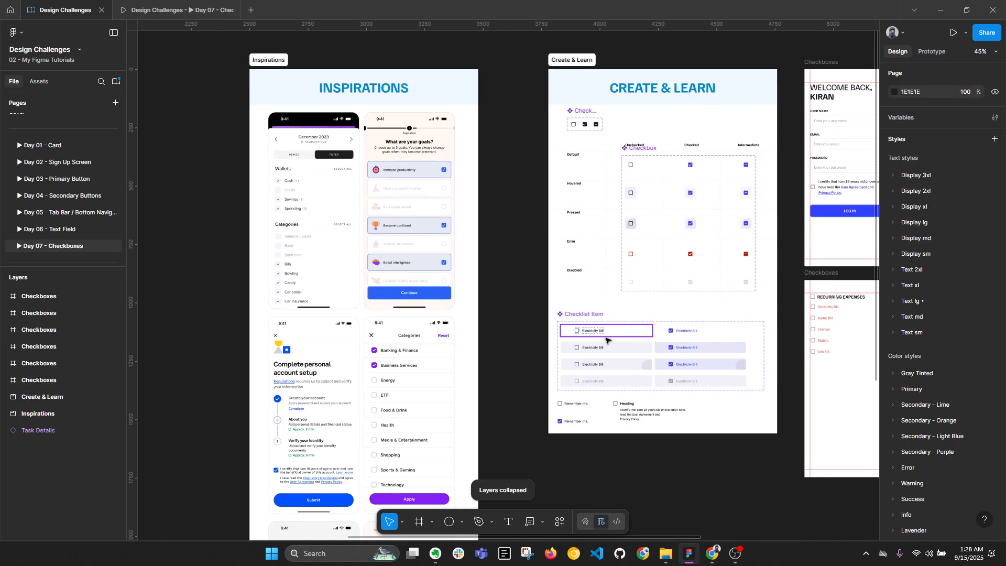